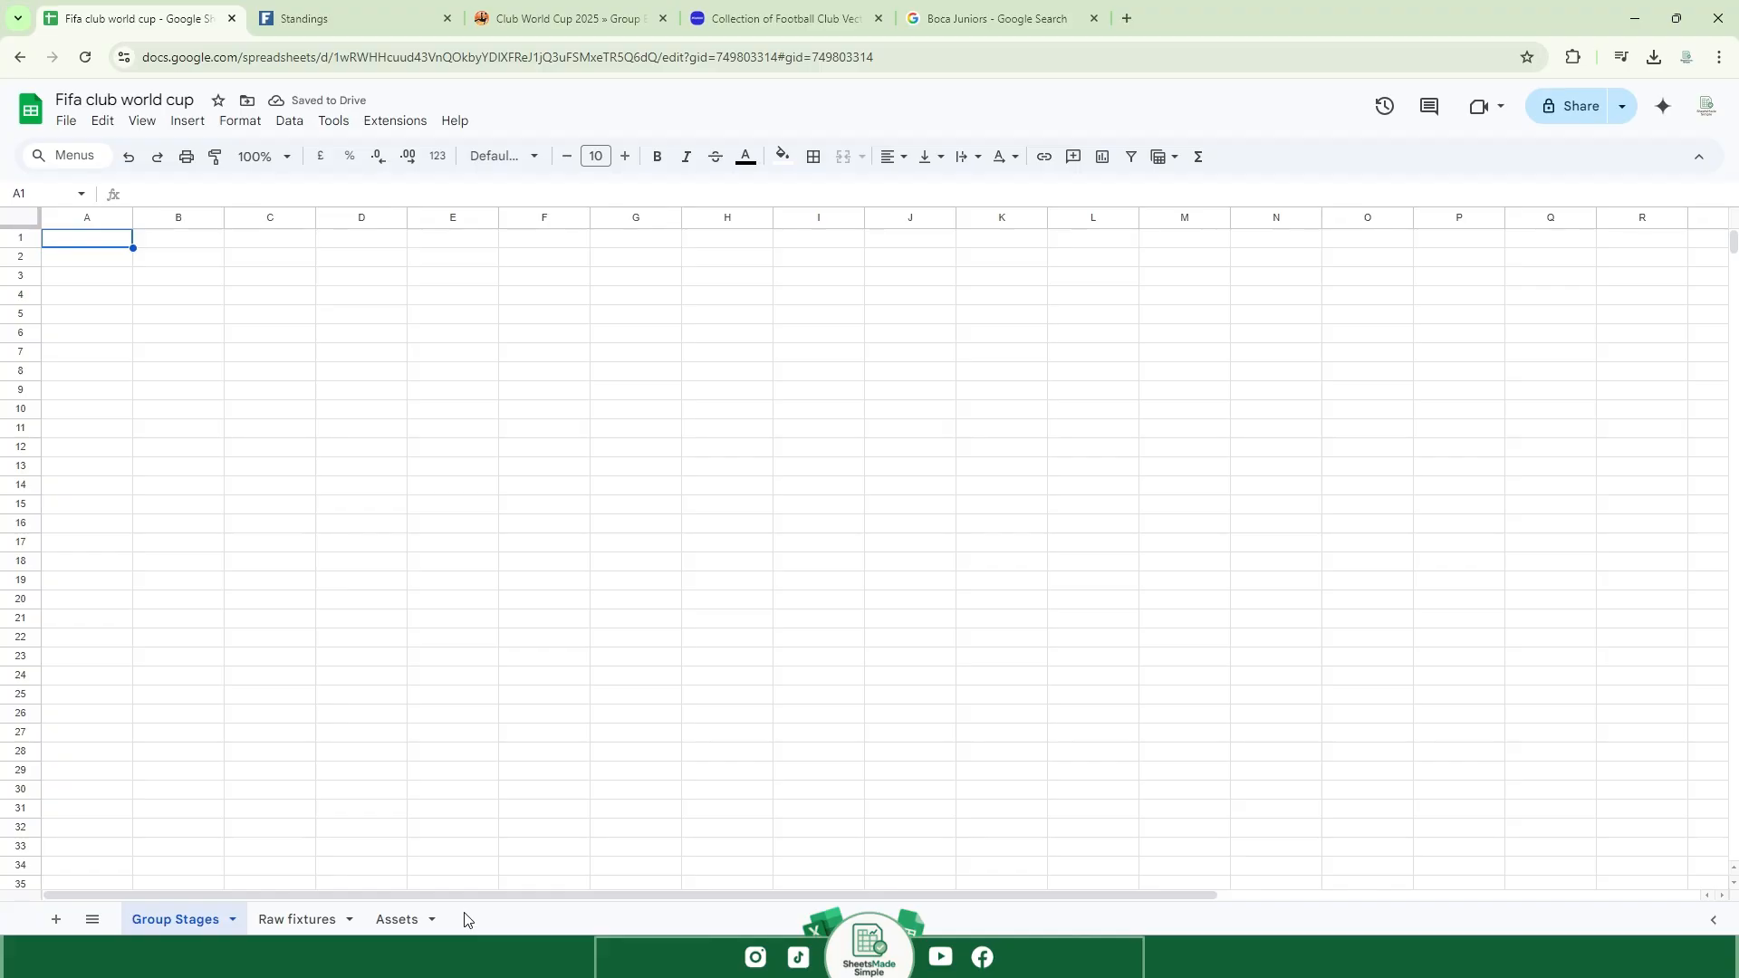
Narrow columns A, B, D, E, G, H, J and K together to the same small width.
click(91, 218)
ctrl+click(278, 218)
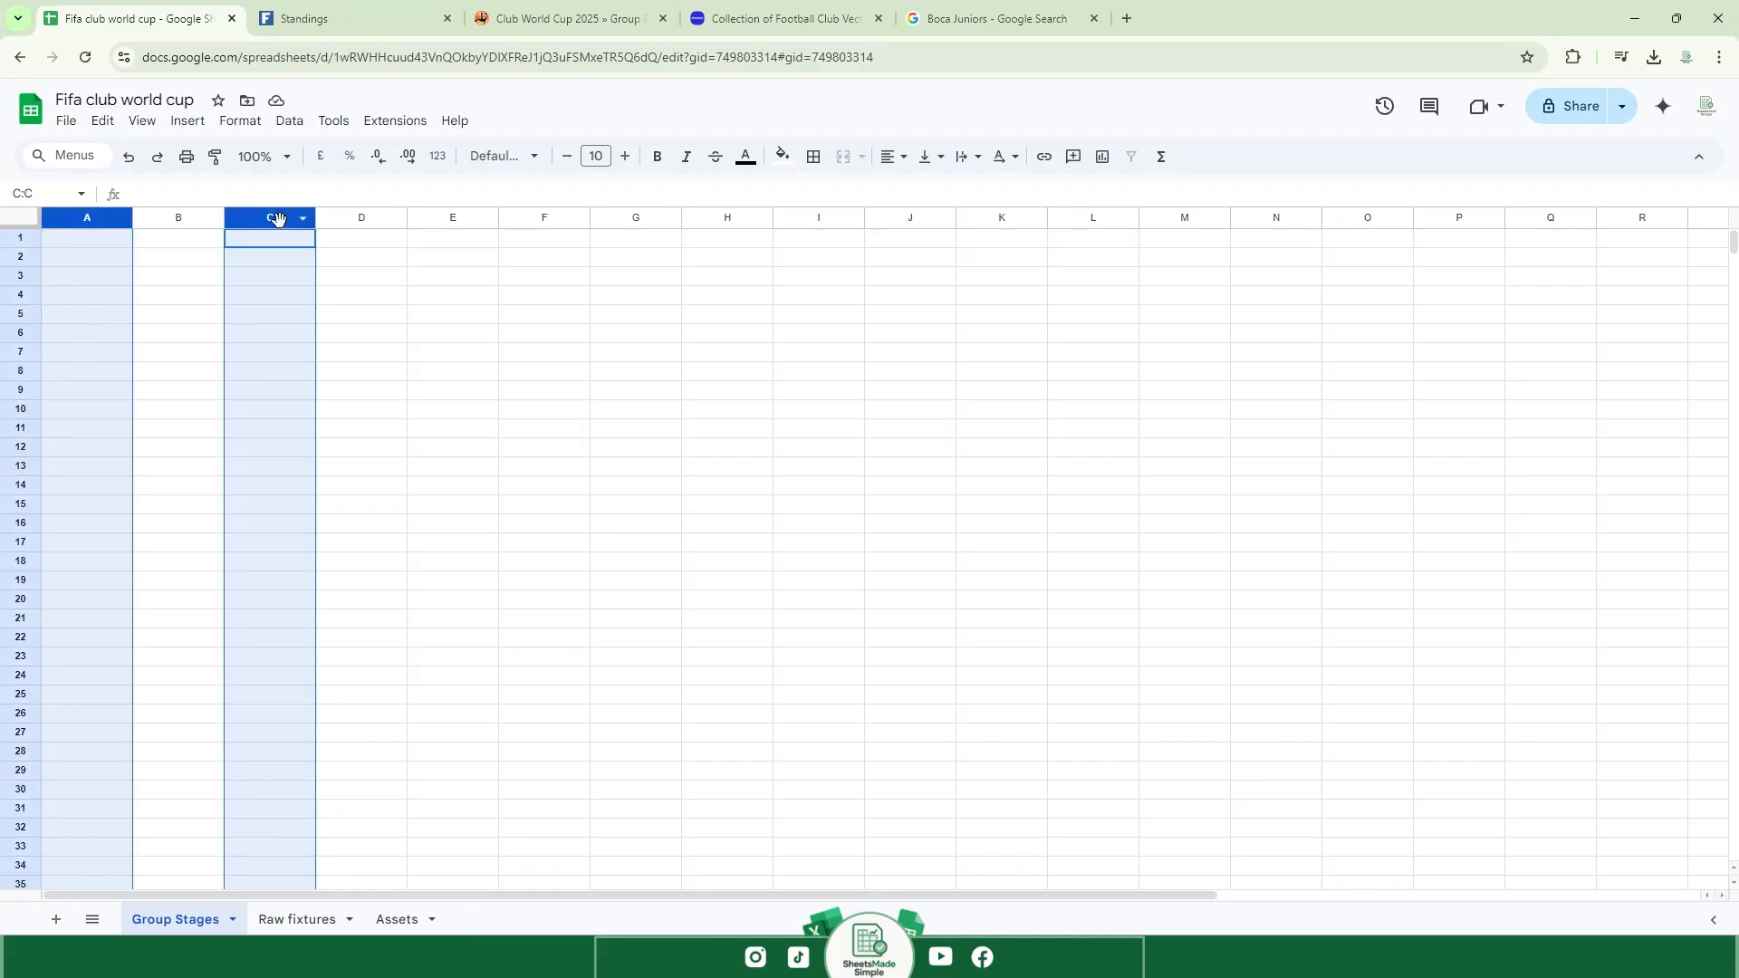
click(93, 218)
shift+click(145, 217)
ctrl+click(362, 218)
ctrl+click(458, 217)
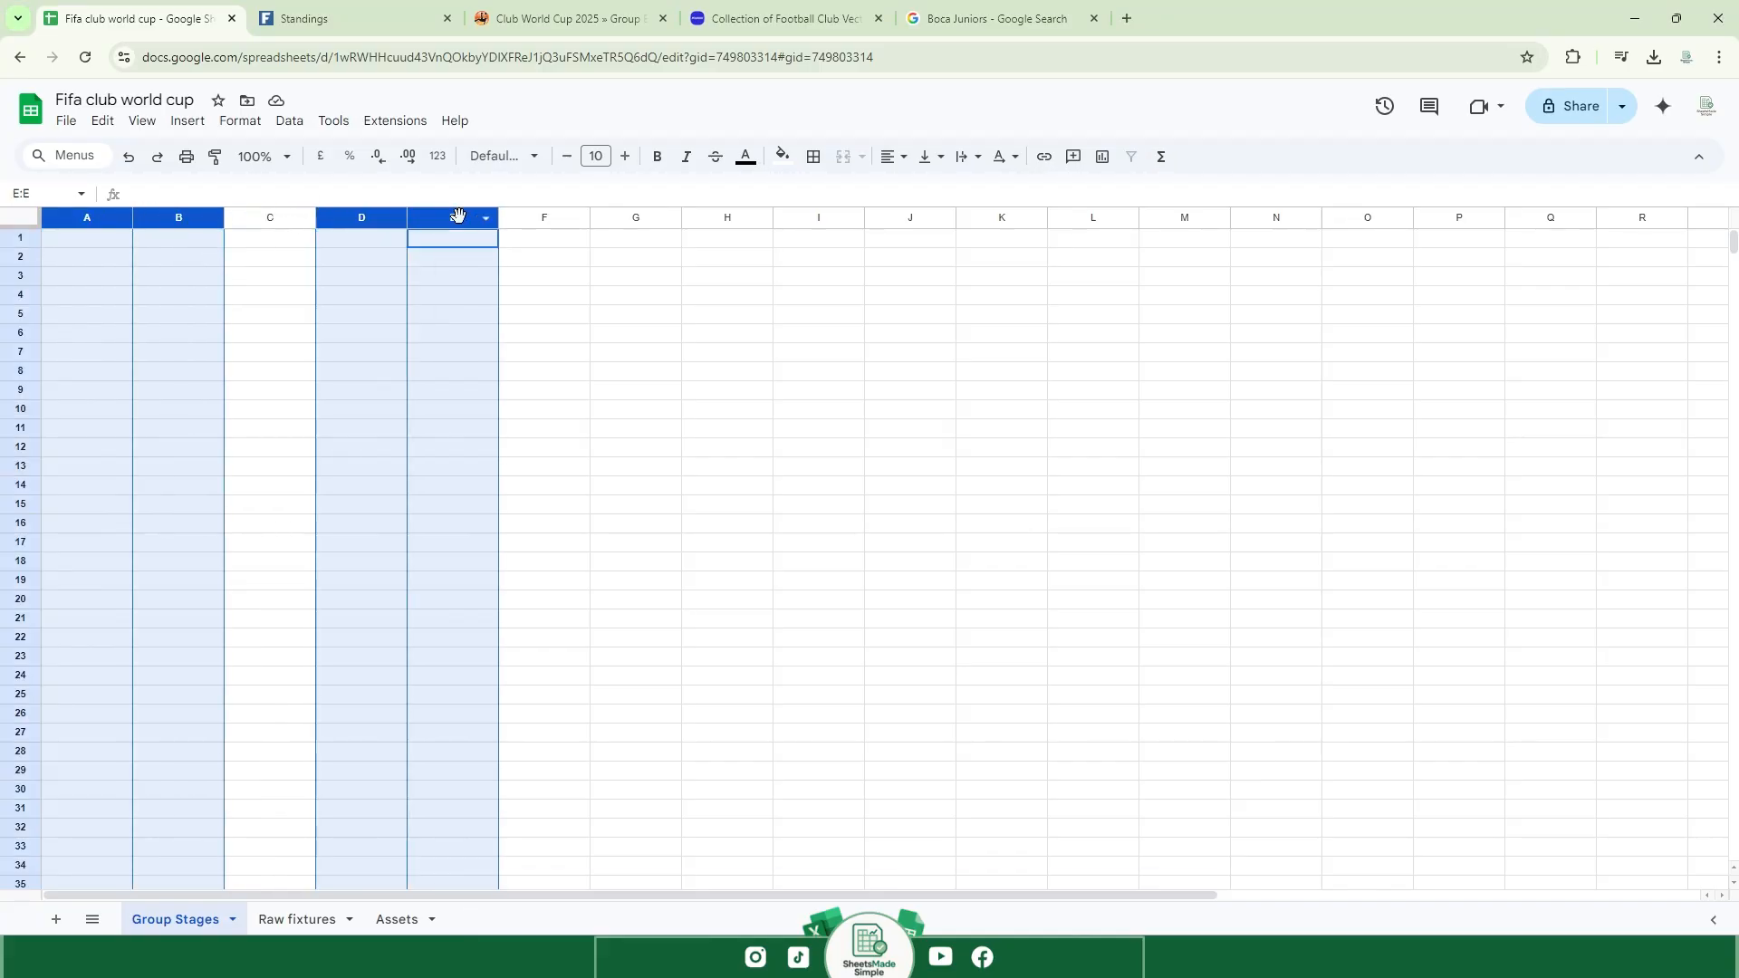
ctrl+click(634, 218)
ctrl+click(742, 217)
ctrl+click(910, 217)
ctrl+click(1002, 218)
drag(1048, 217, 987, 217)
click(665, 295)
Widen columns C, F, I and L together to the same width.
click(149, 217)
ctrl+click(302, 218)
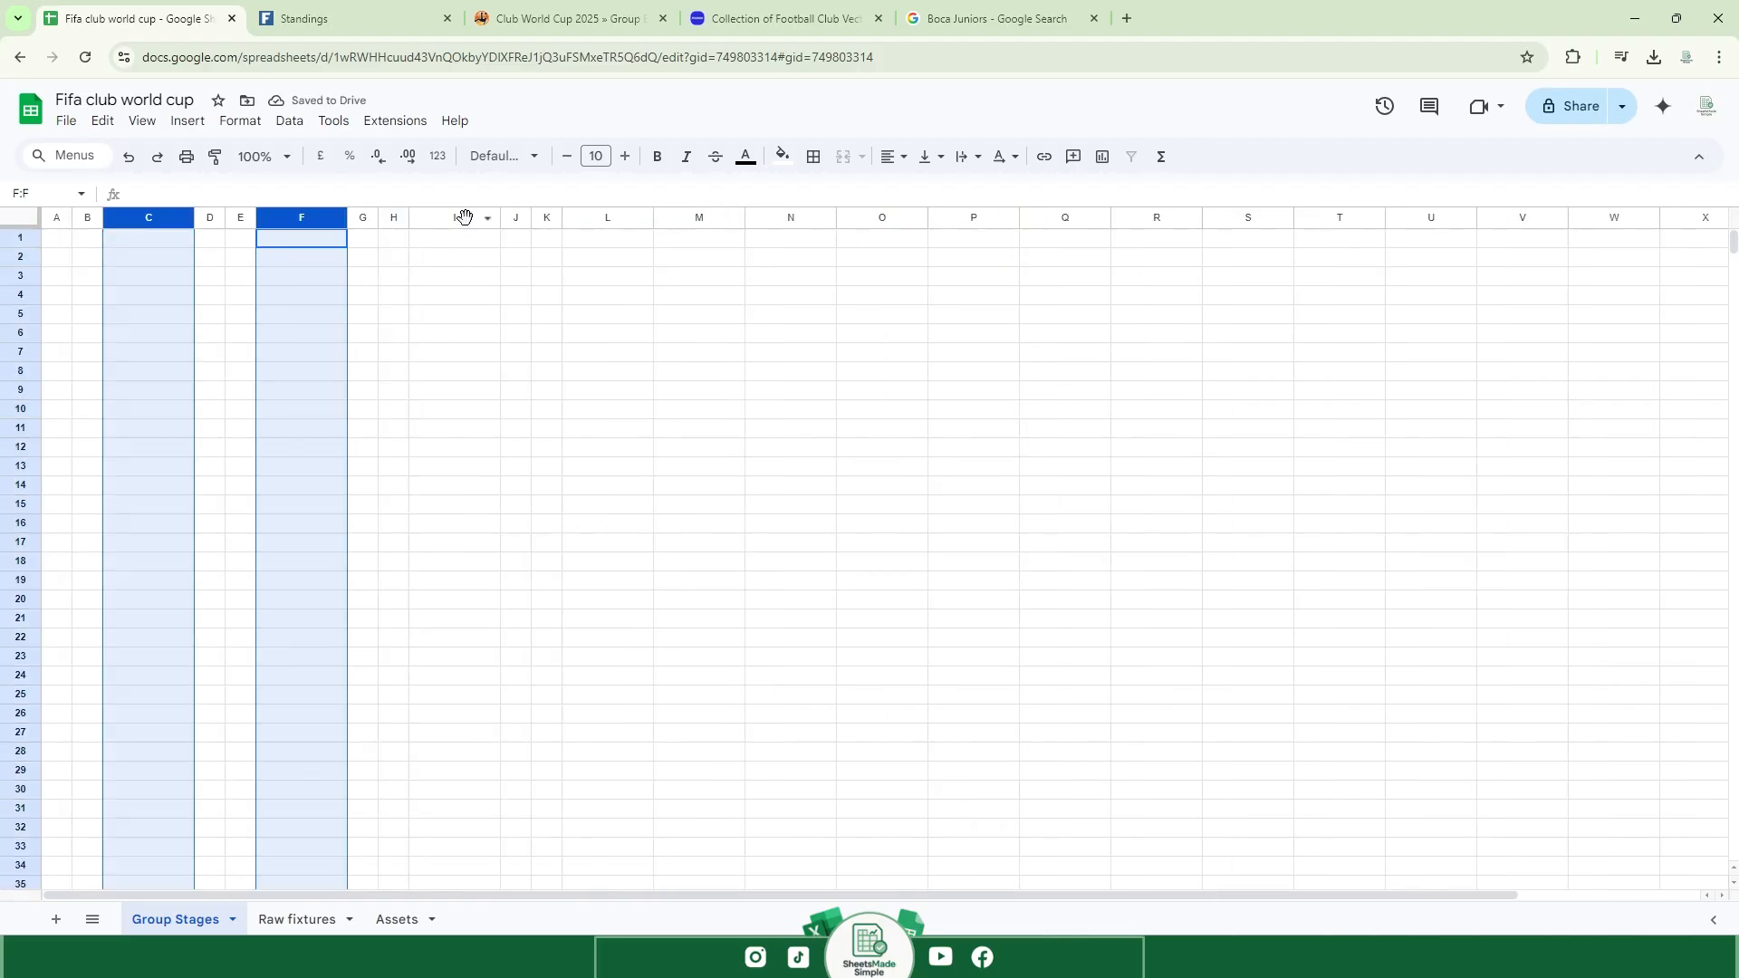
ctrl+click(455, 218)
ctrl+click(594, 218)
drag(714, 222, 715, 222)
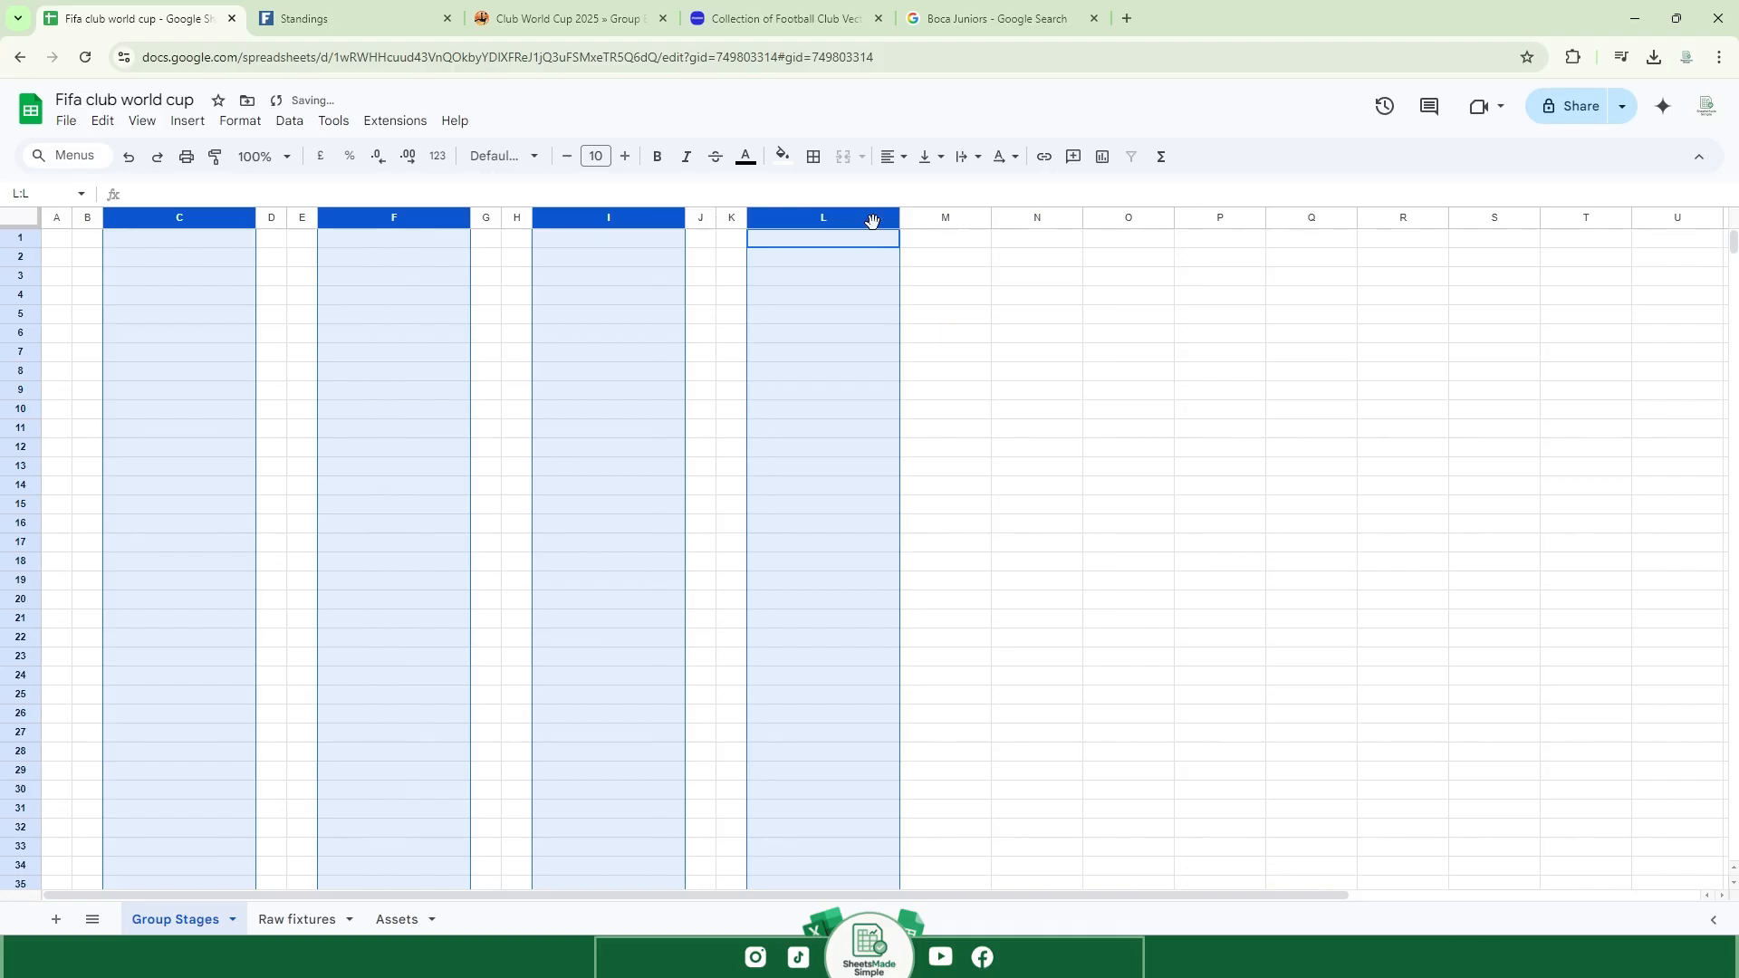
click(924, 263)
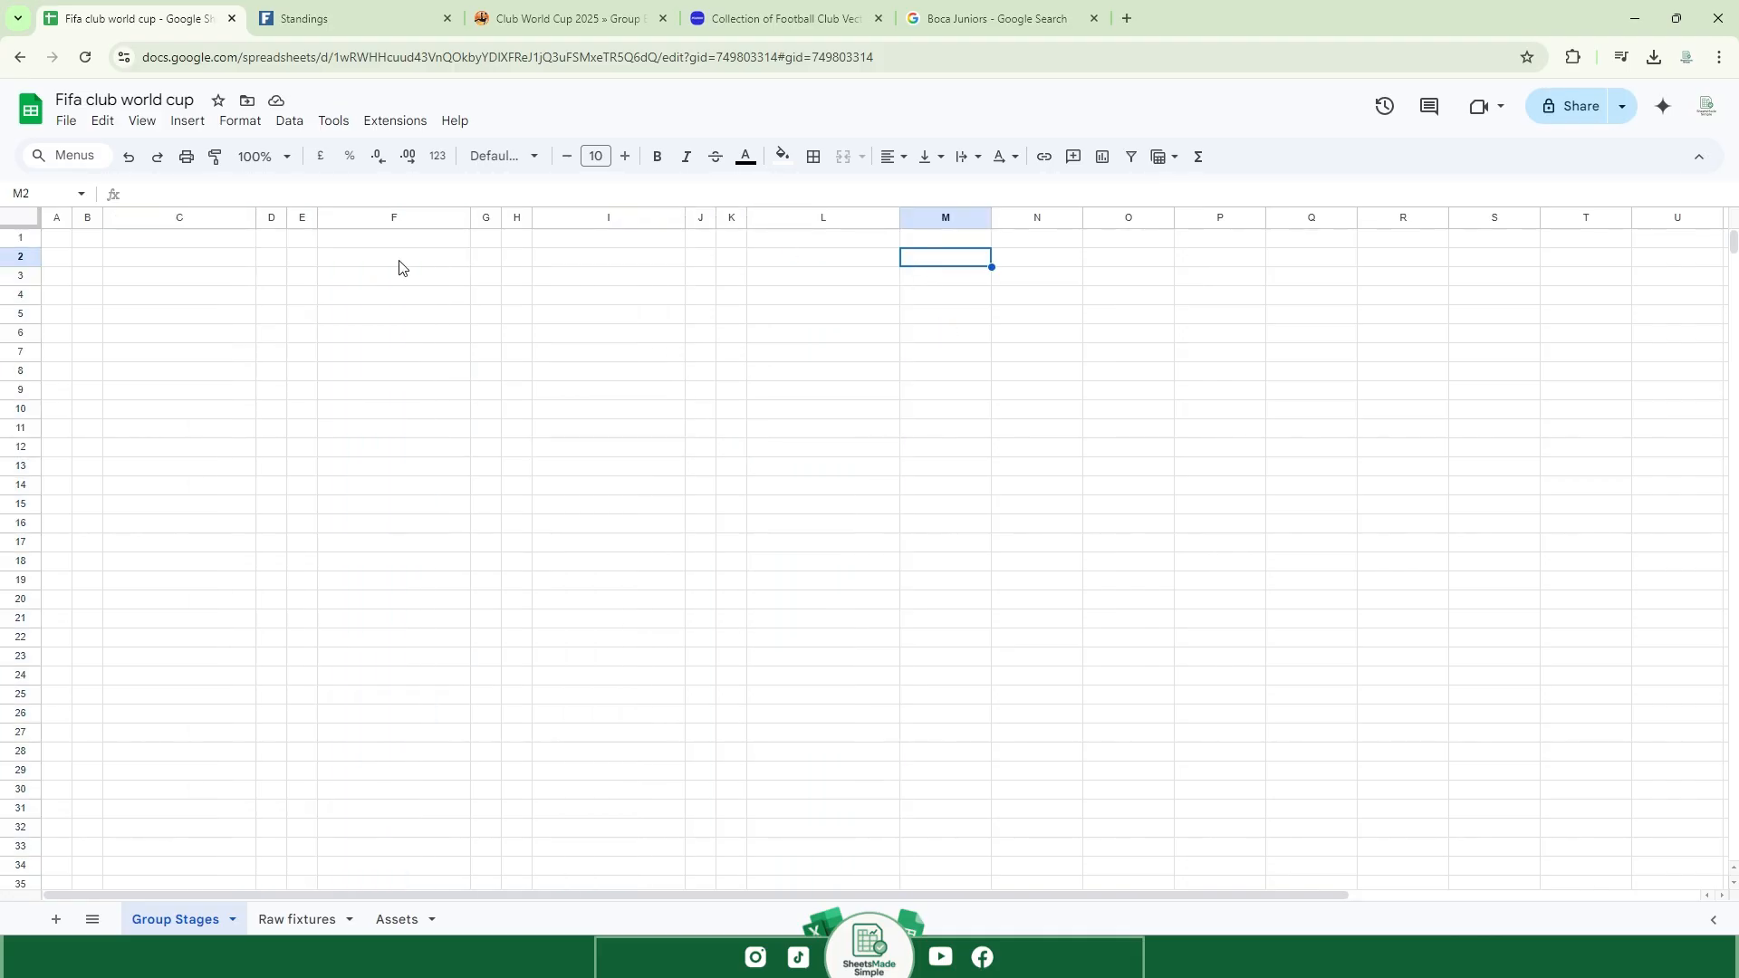
Insert one narrow spacer column directly after each of columns E, I and M.
click(299, 218)
right_click(306, 218)
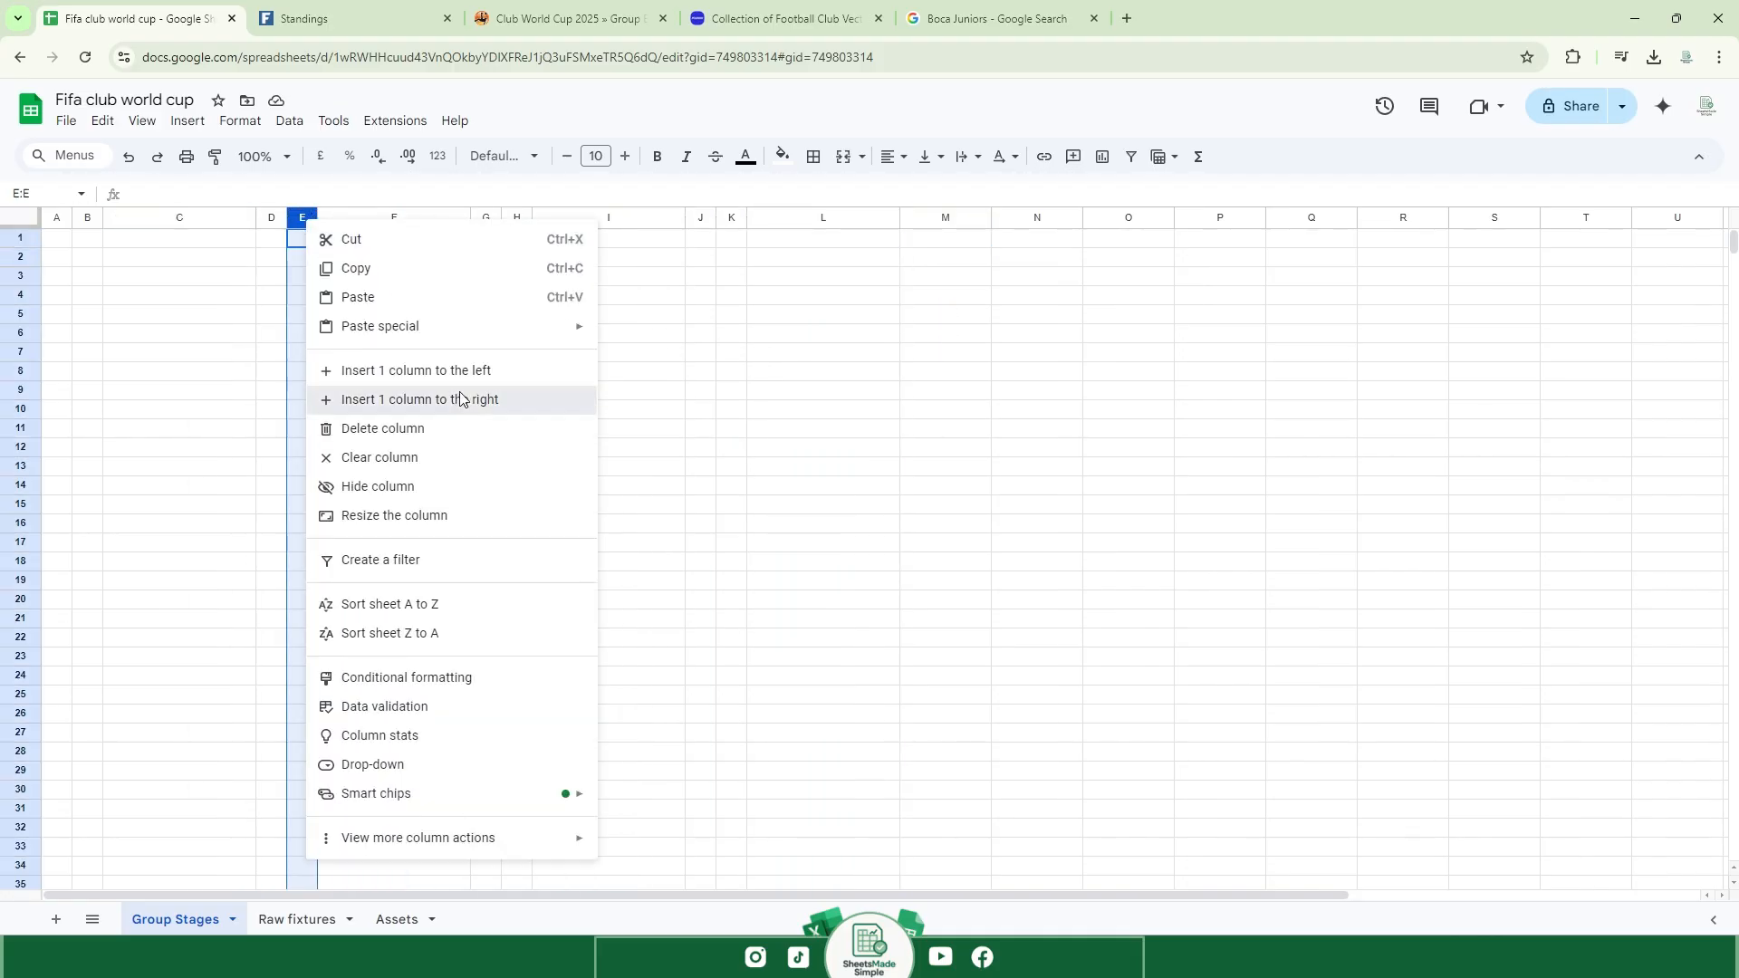
click(458, 399)
click(548, 218)
right_click(547, 219)
click(661, 393)
right_click(783, 219)
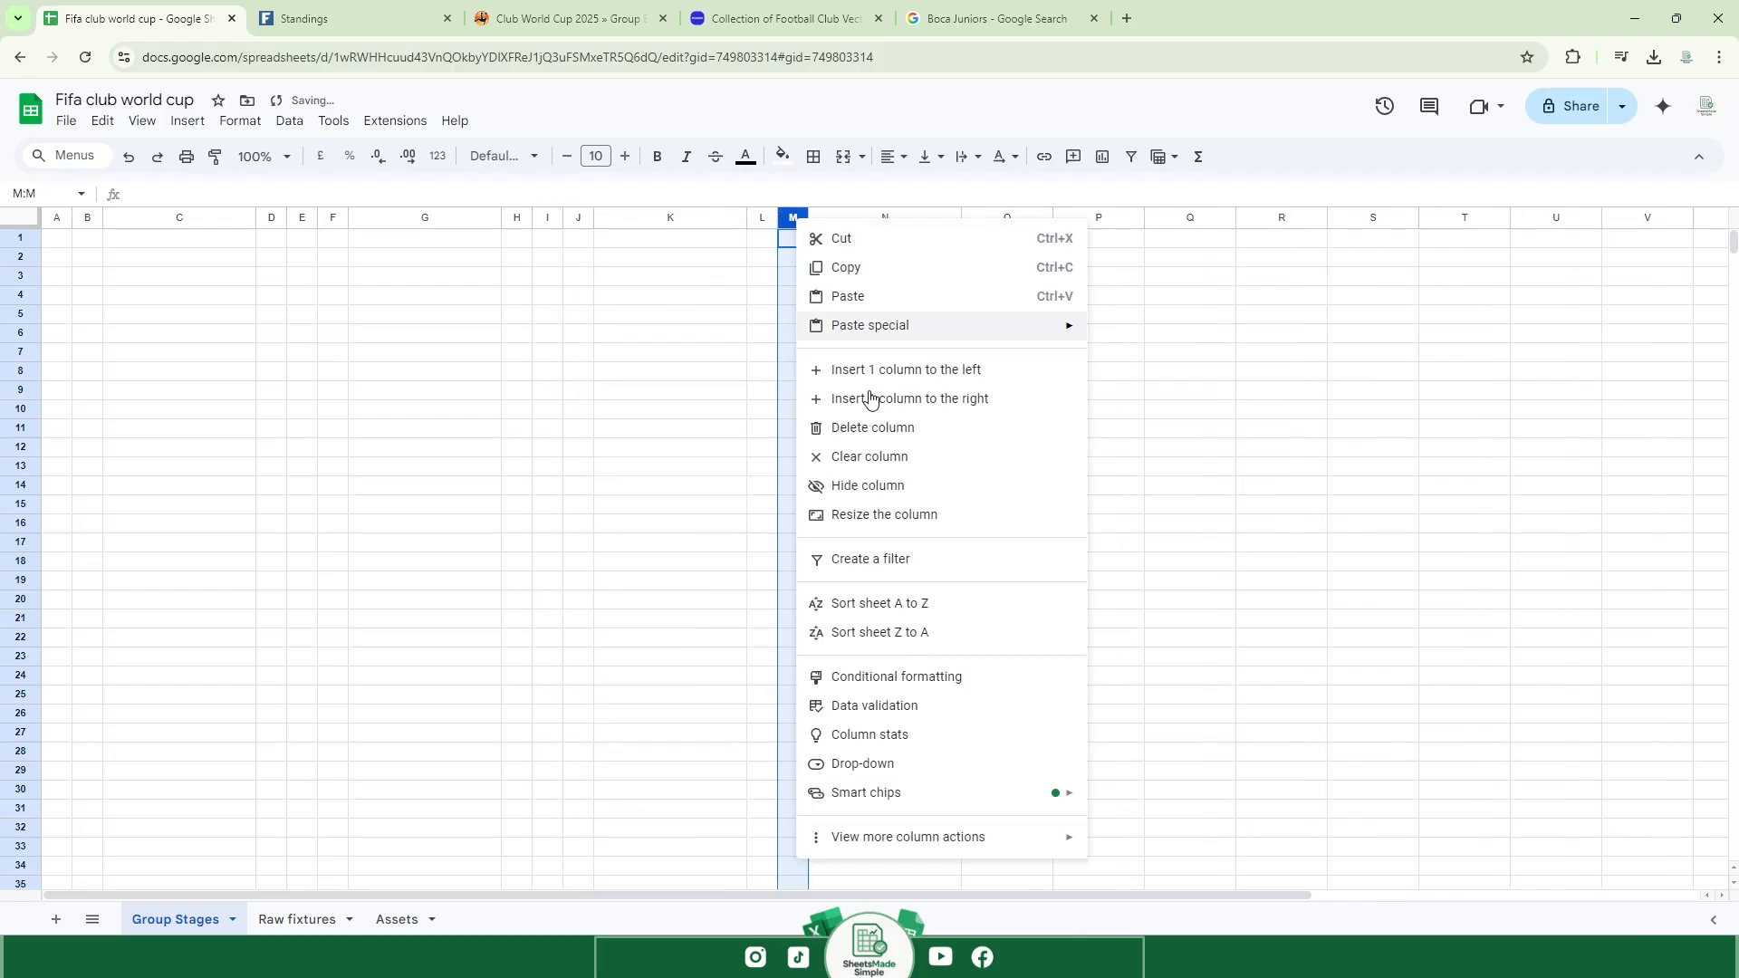
click(884, 396)
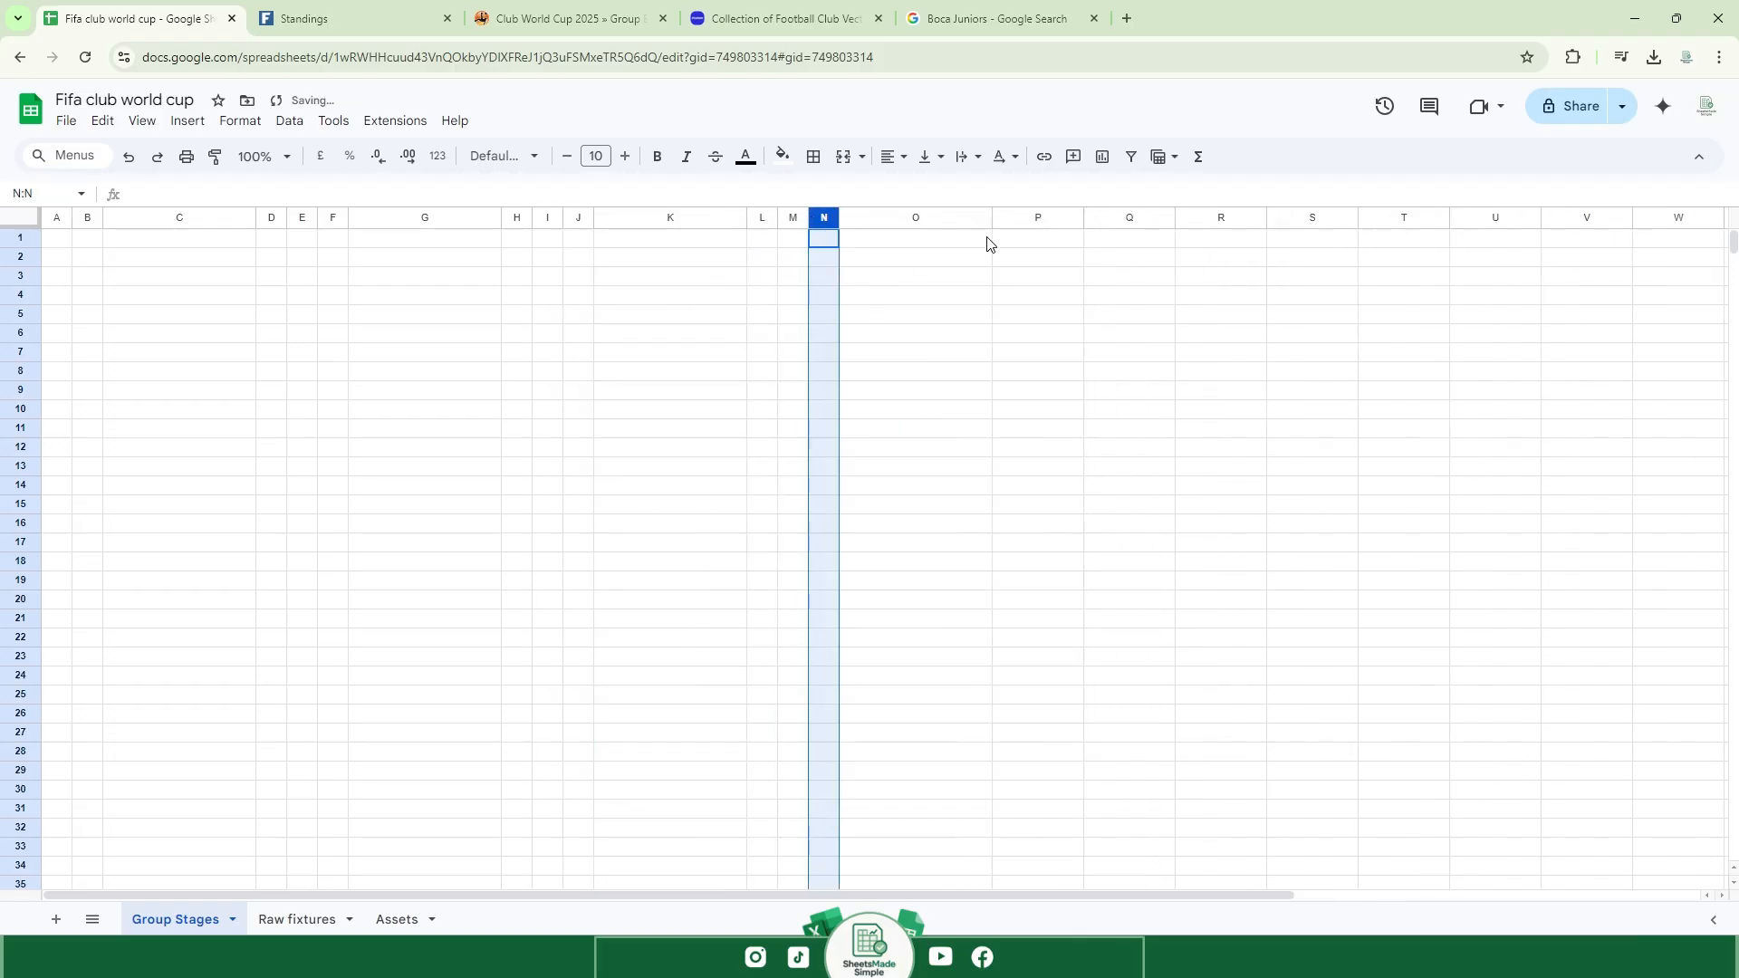
Narrow column P to match the other narrow columns.
right_click(821, 218)
click(897, 400)
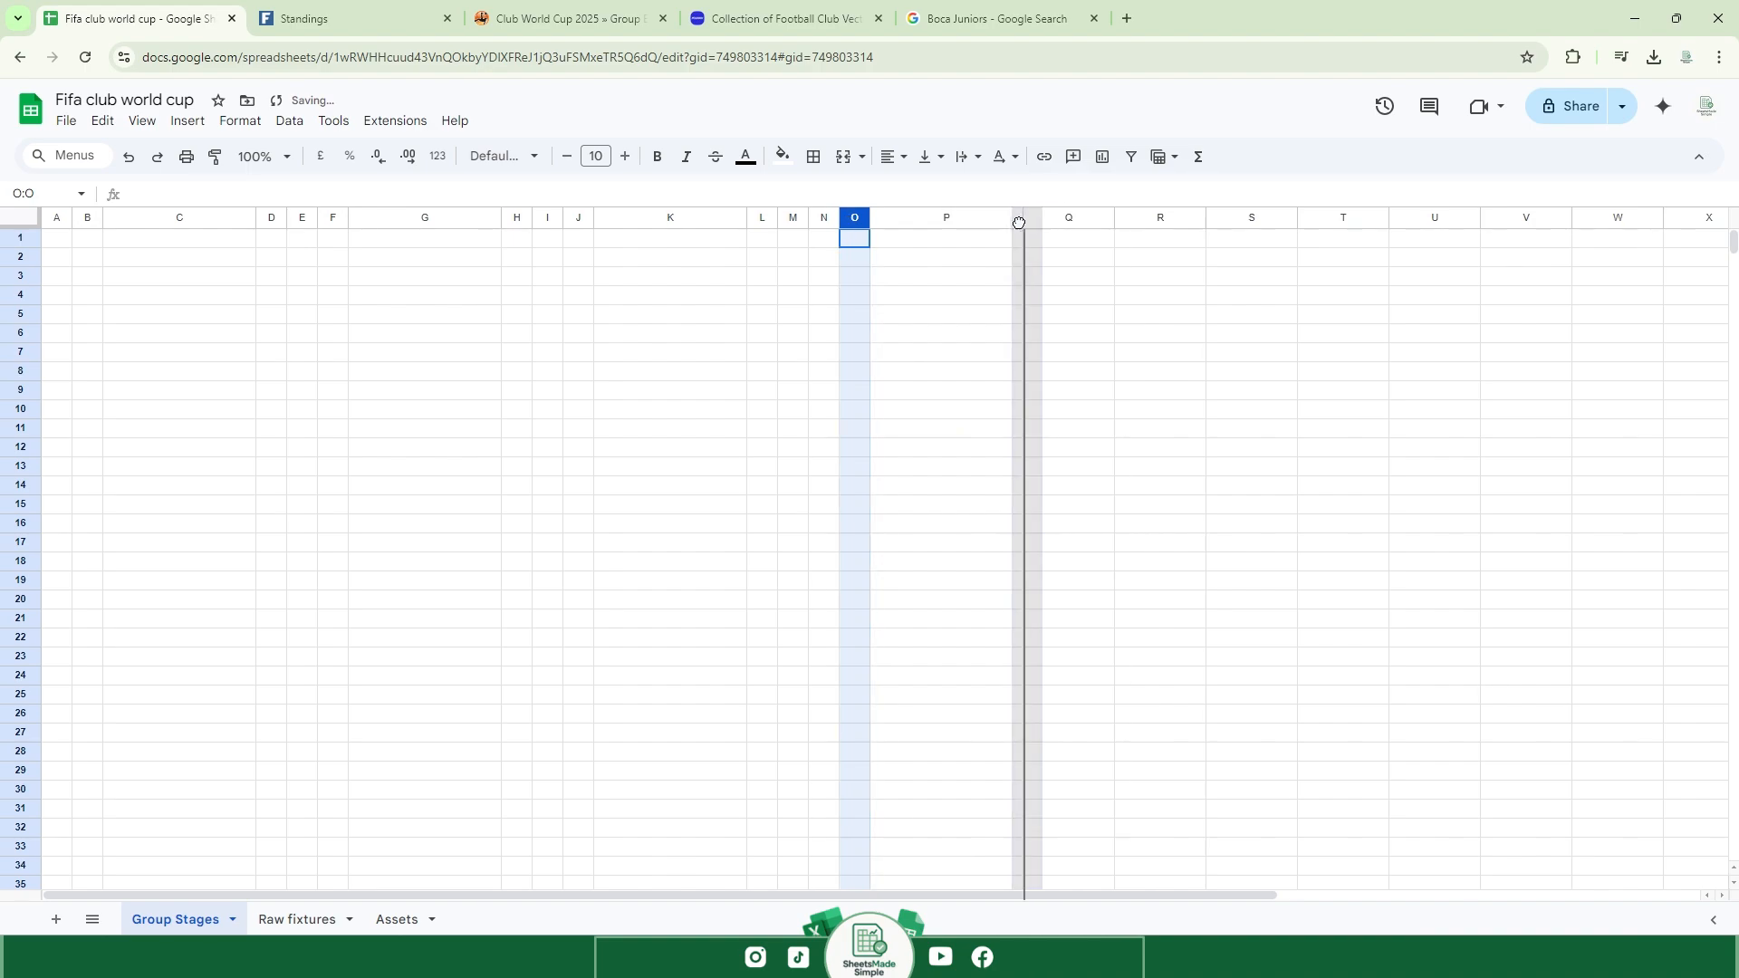
drag(1019, 223, 1024, 222)
click(1074, 278)
Increase the height of rows 1 to 25 together.
click(187, 280)
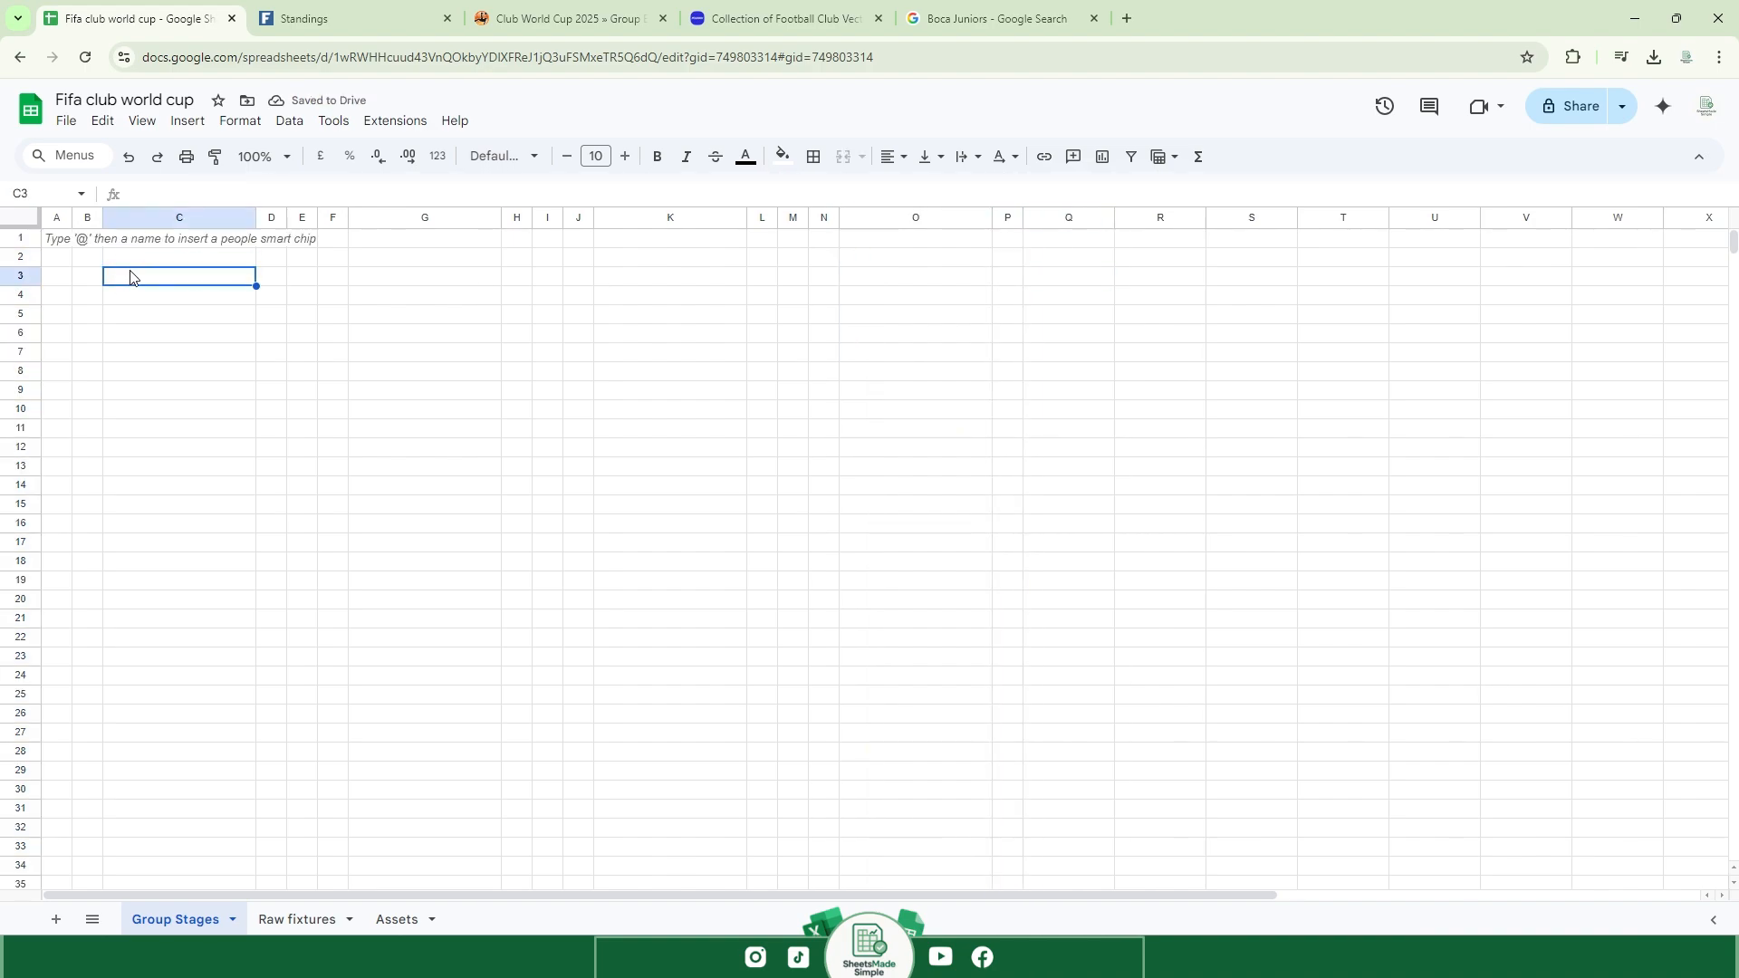
drag(91, 279, 232, 341)
click(235, 346)
click(16, 237)
shift+click(20, 694)
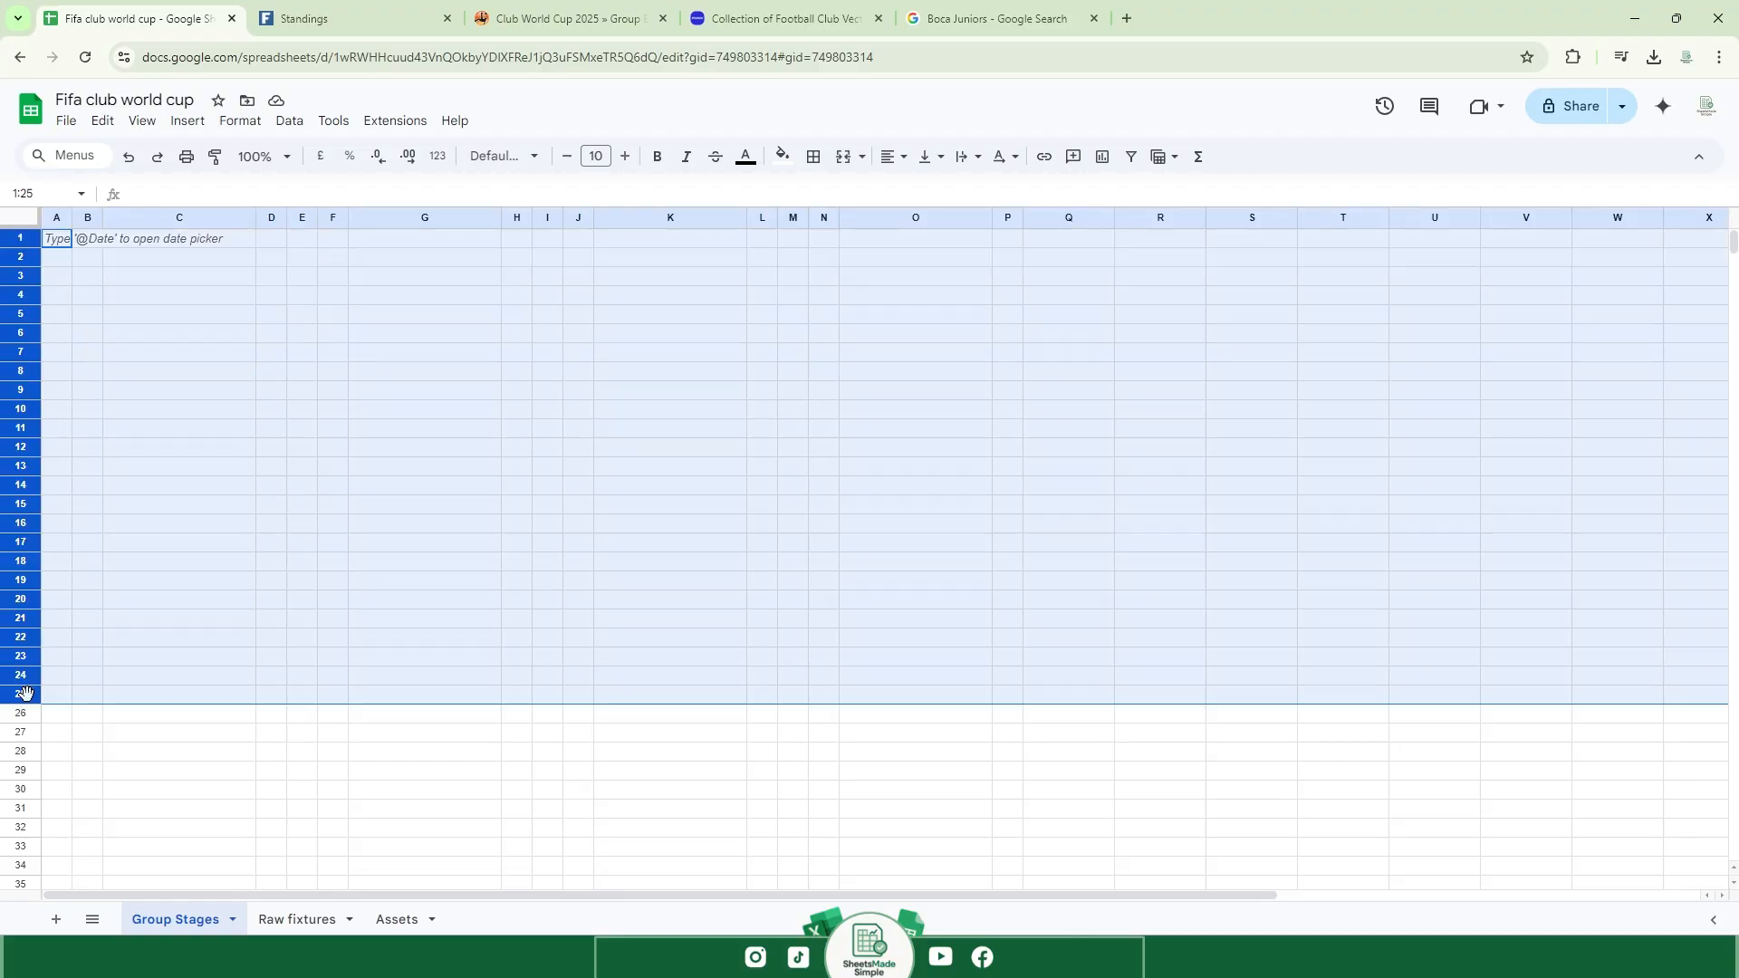
drag(27, 704, 27, 711)
click(181, 545)
Apply an outer border around cells B4:D8.
click(87, 267)
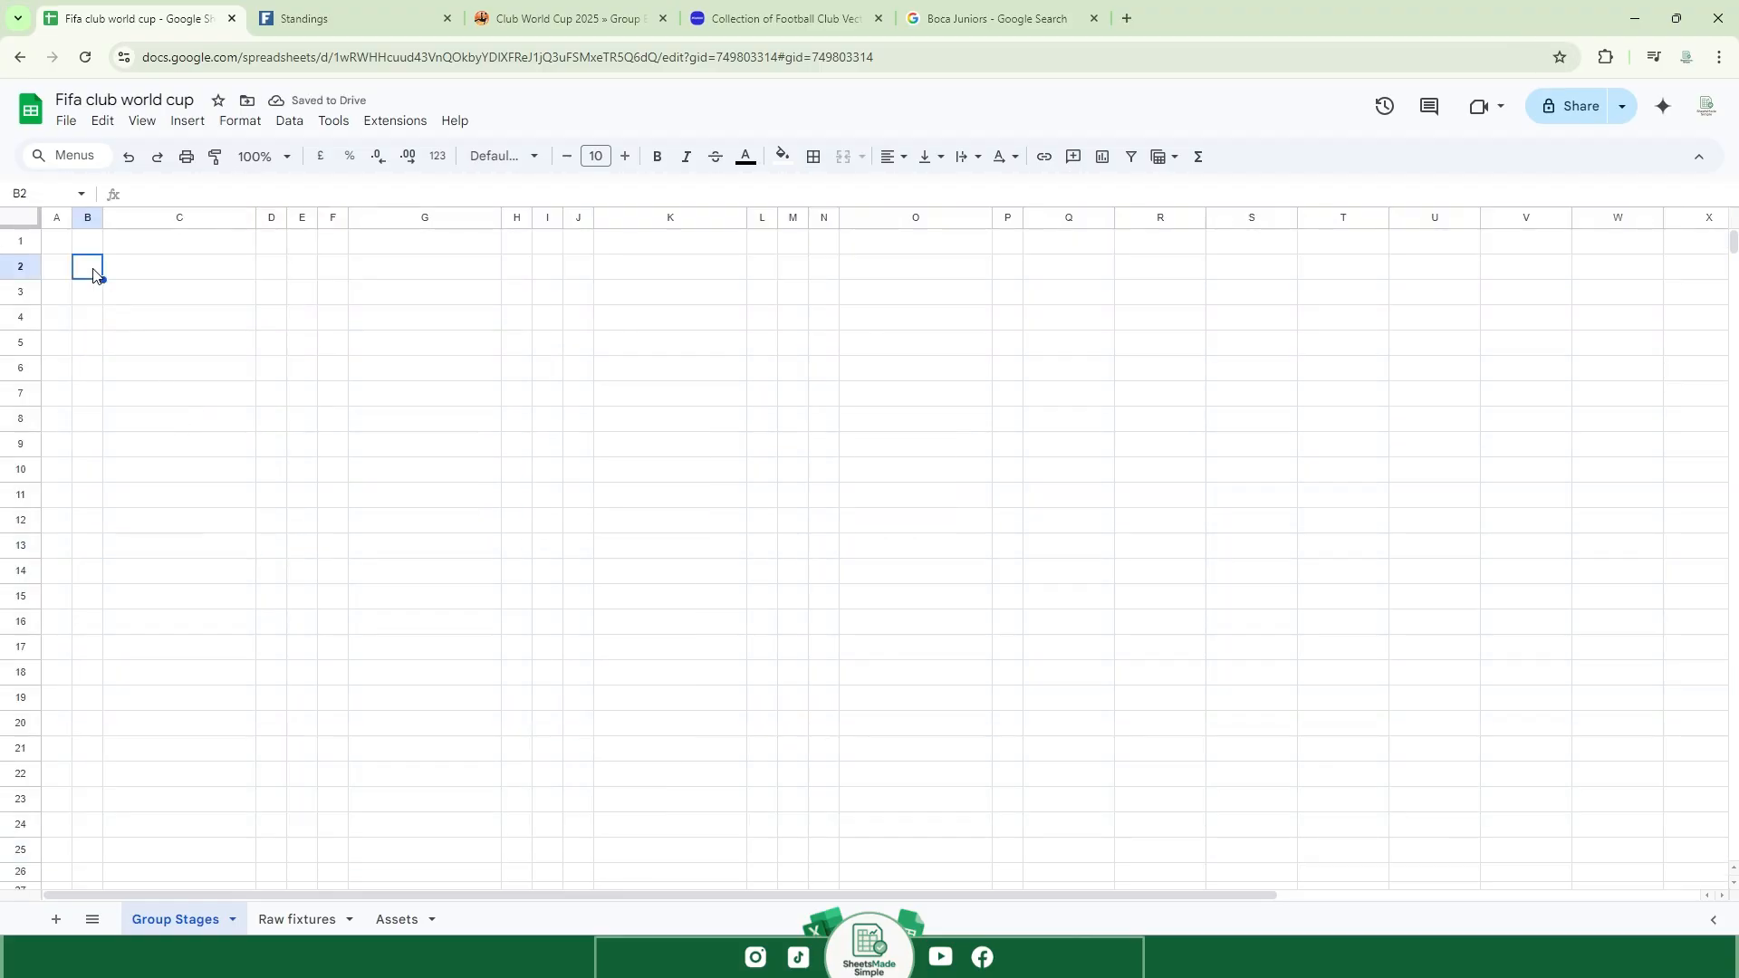
click(89, 328)
drag(89, 328, 267, 424)
click(813, 155)
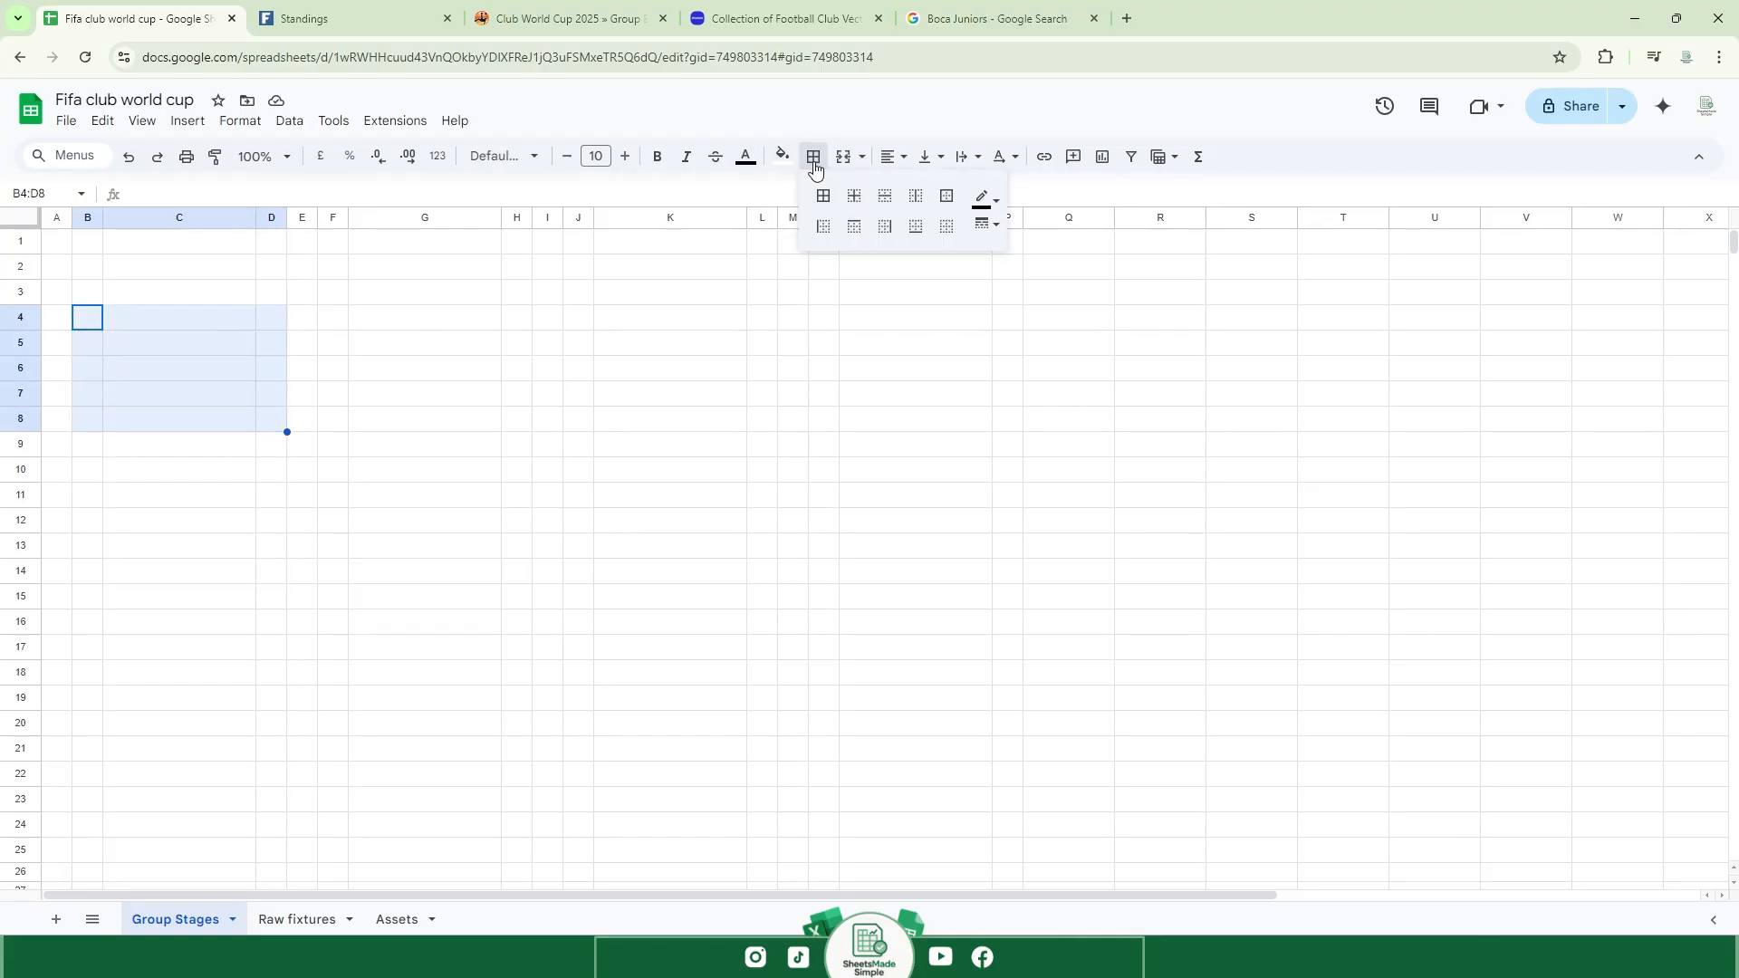
click(945, 190)
click(547, 344)
Merge cells B4:C4 and enter GROUP A as the table heading.
drag(87, 317, 181, 317)
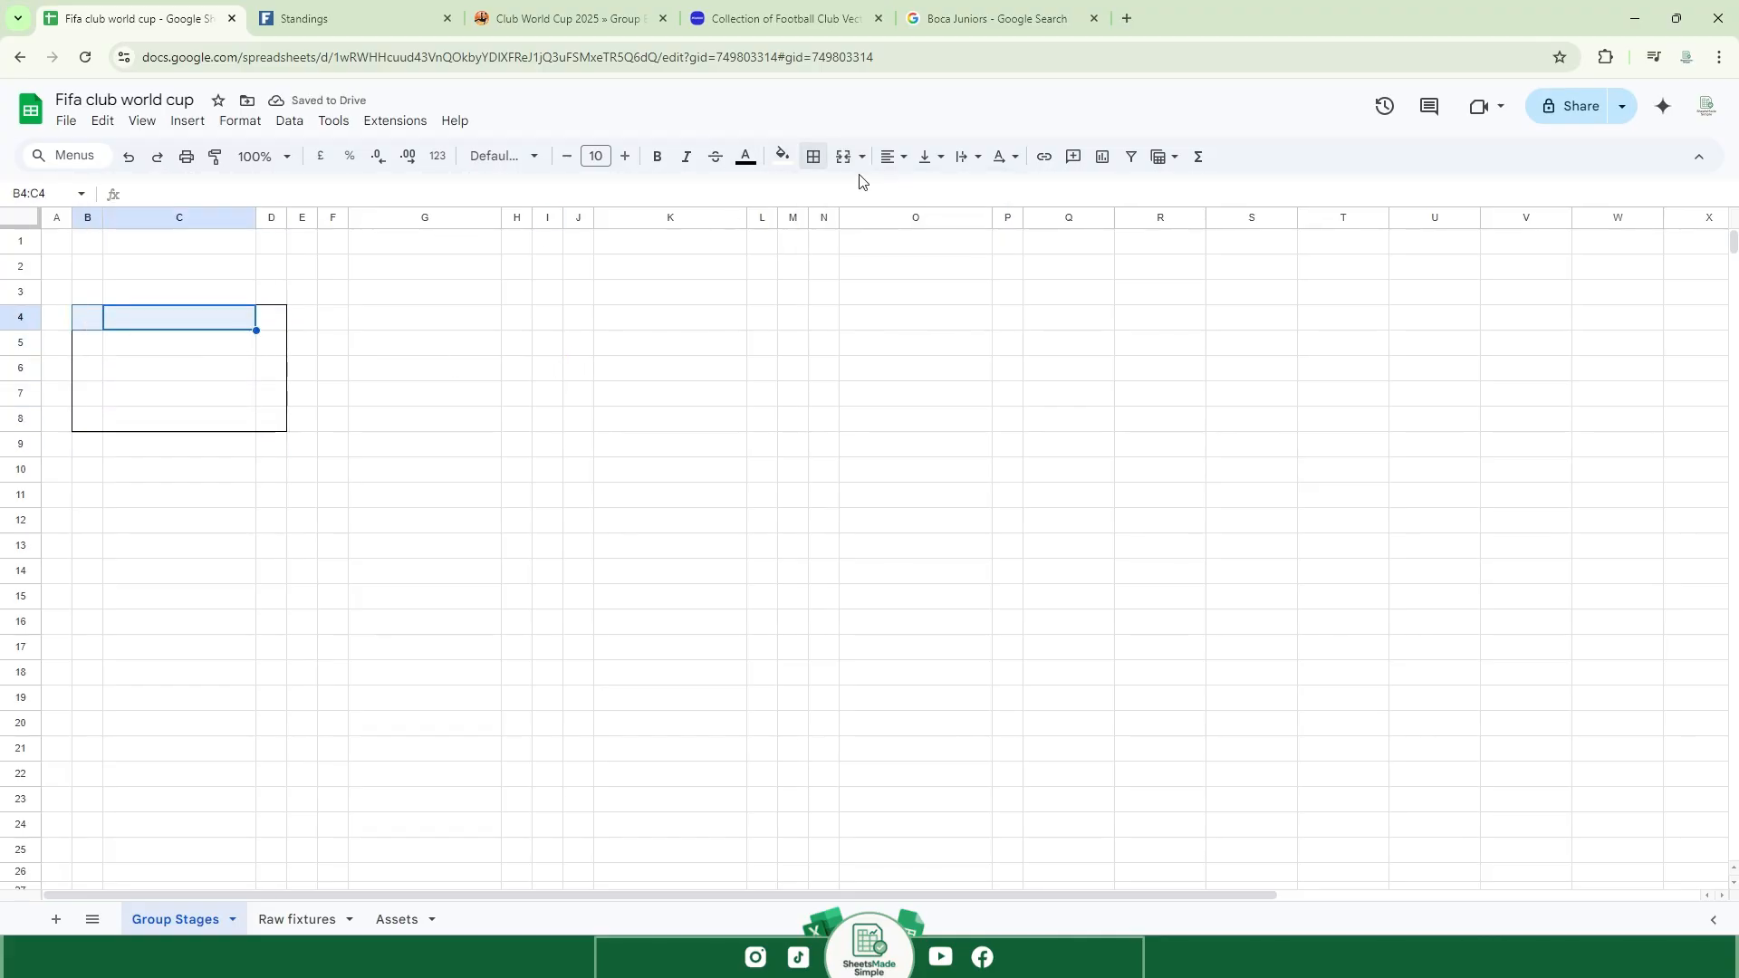
click(843, 156)
key(Caps_Lock)
text(G)
key(Caps_Lock)
text(r)
key(BackSpace)
key(Caps_Lock)
text(ROUP A)
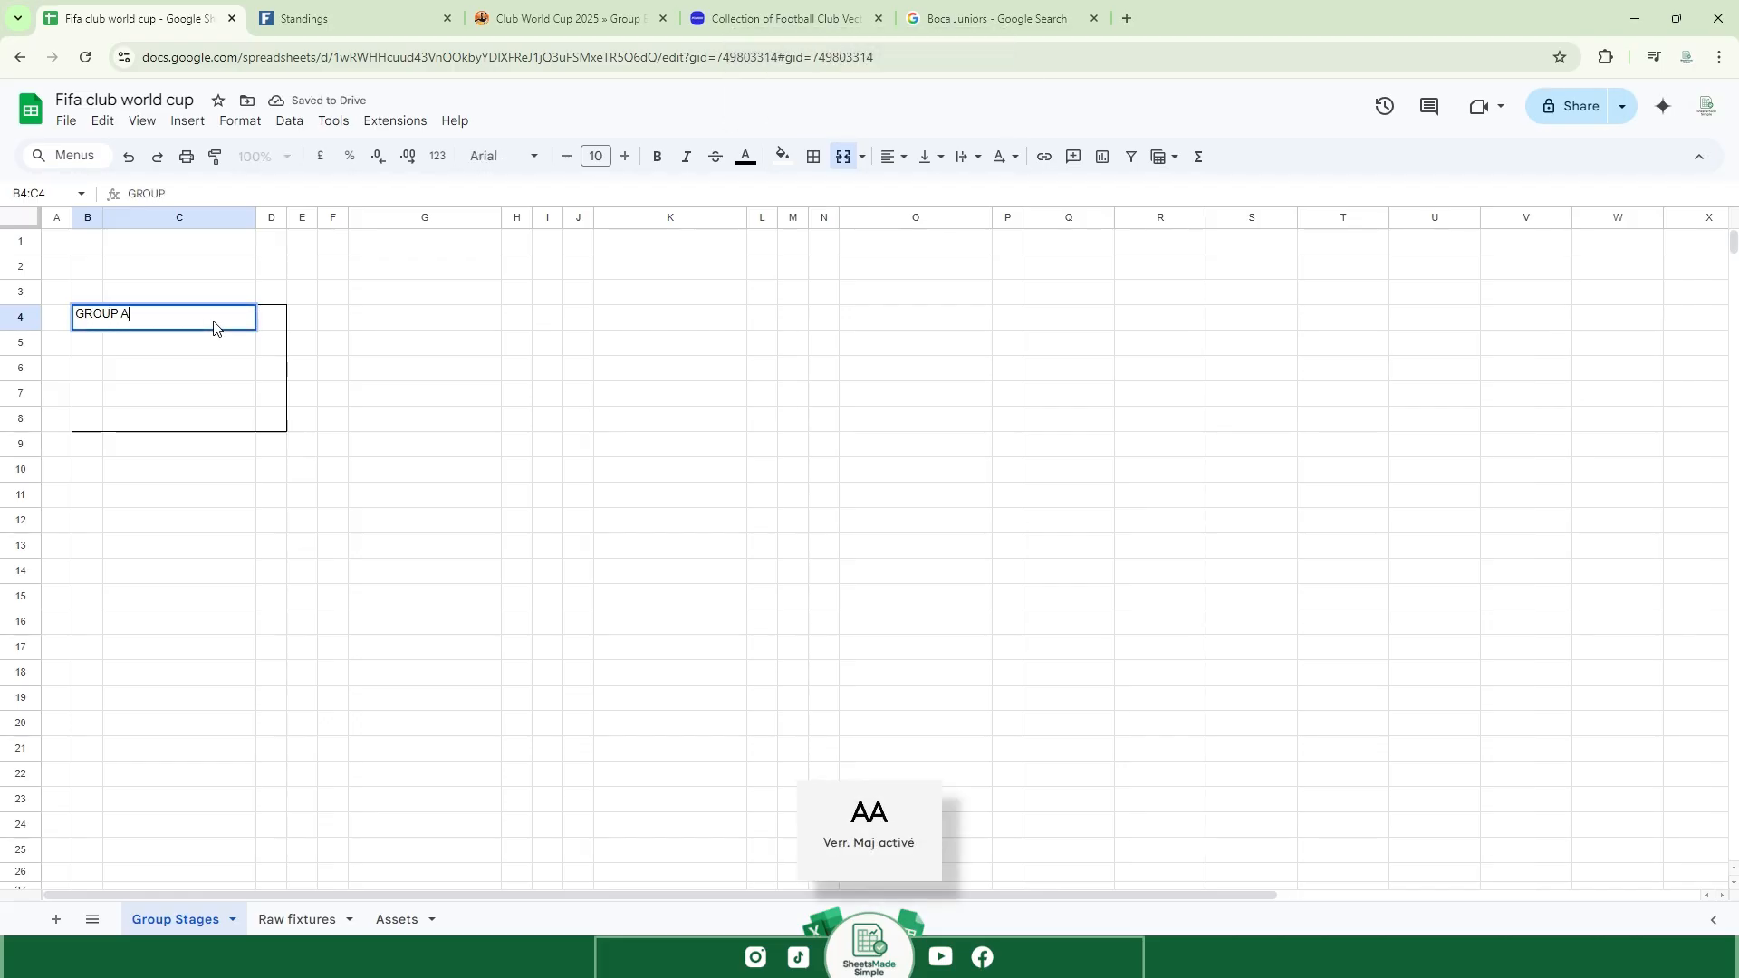
key(Caps_Lock)
key(Tab)
Enter Pts as the points heading in cell D4.
text(p)
key(BackSpace)
key(Caps_Lock)
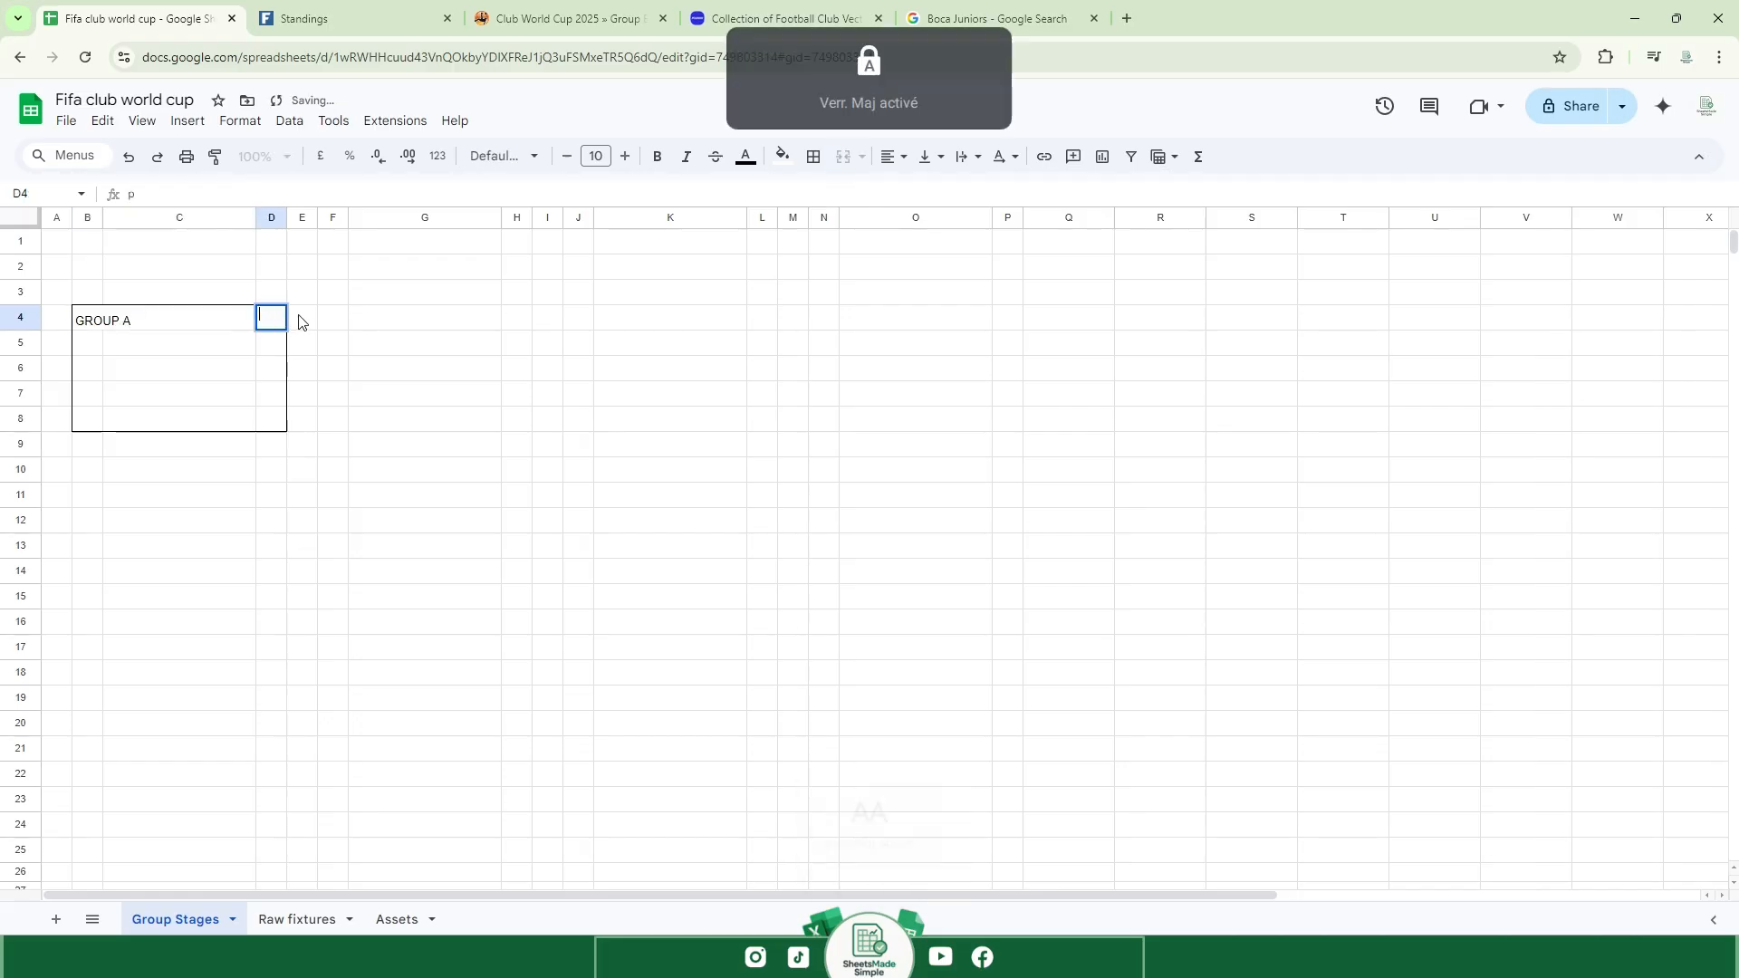
text(P)
key(Caps_Lock)
text(ts)
key(Tab)
click(98, 329)
drag(97, 335, 255, 424)
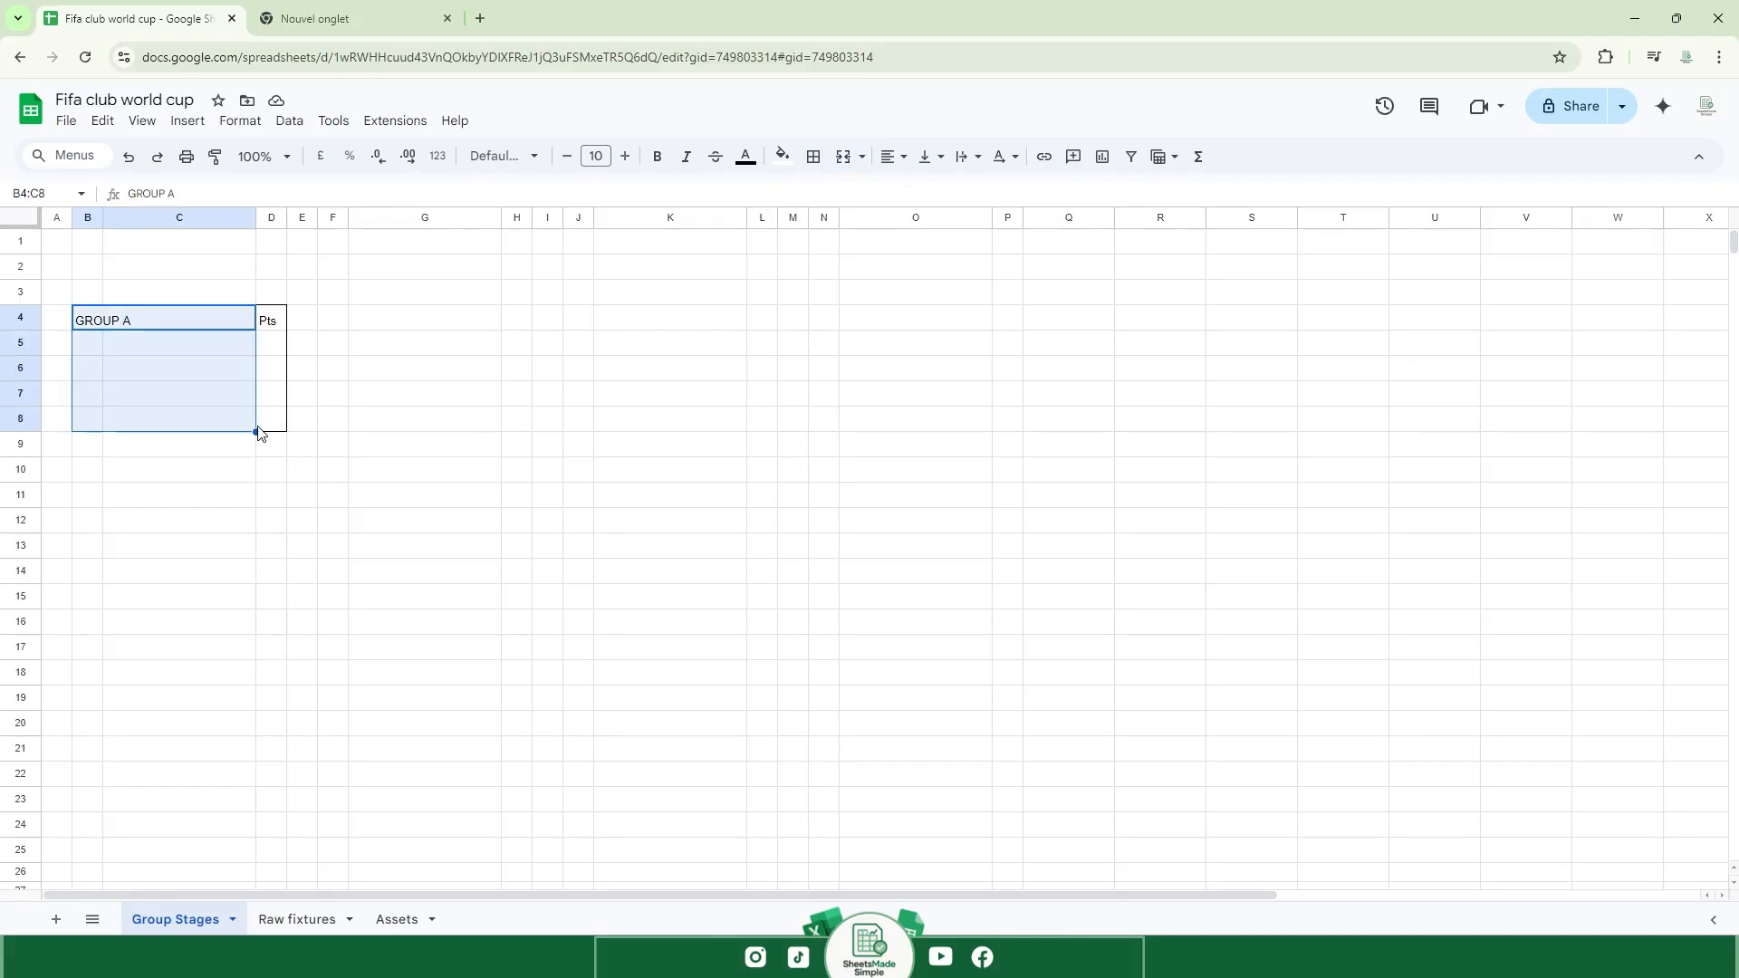
click(263, 465)
drag(100, 321, 274, 421)
click(384, 471)
Apply an outer border around cells F4:H8.
click(391, 316)
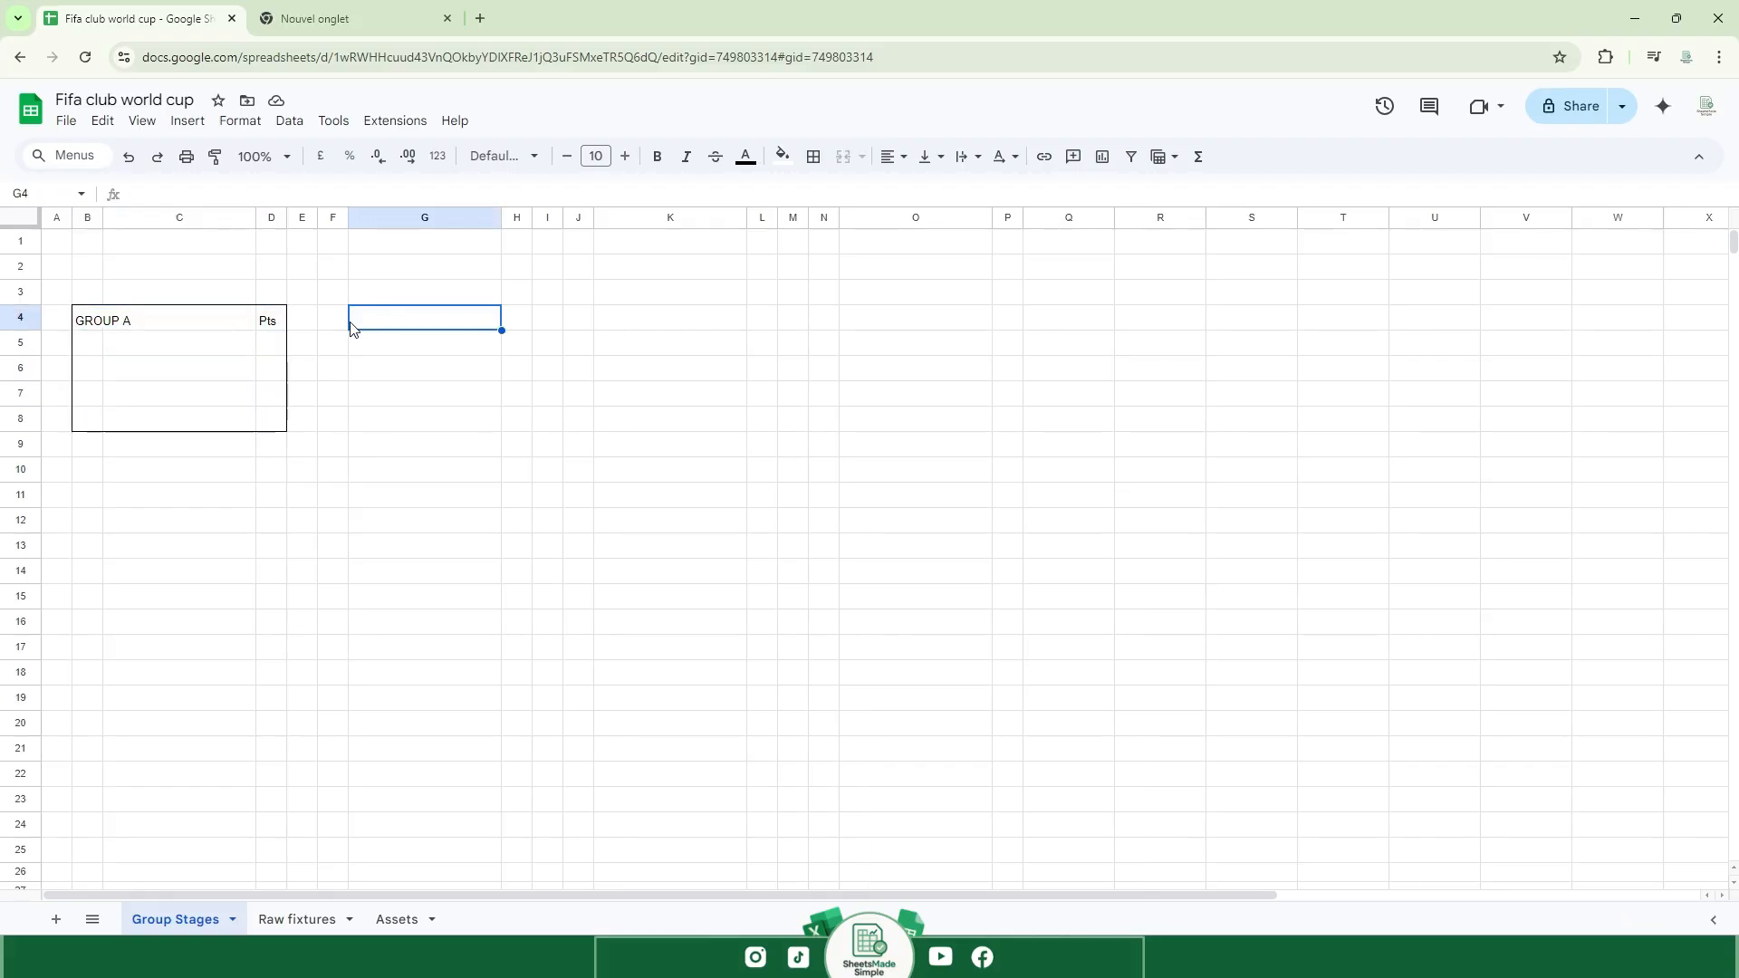
drag(347, 324, 532, 429)
click(813, 156)
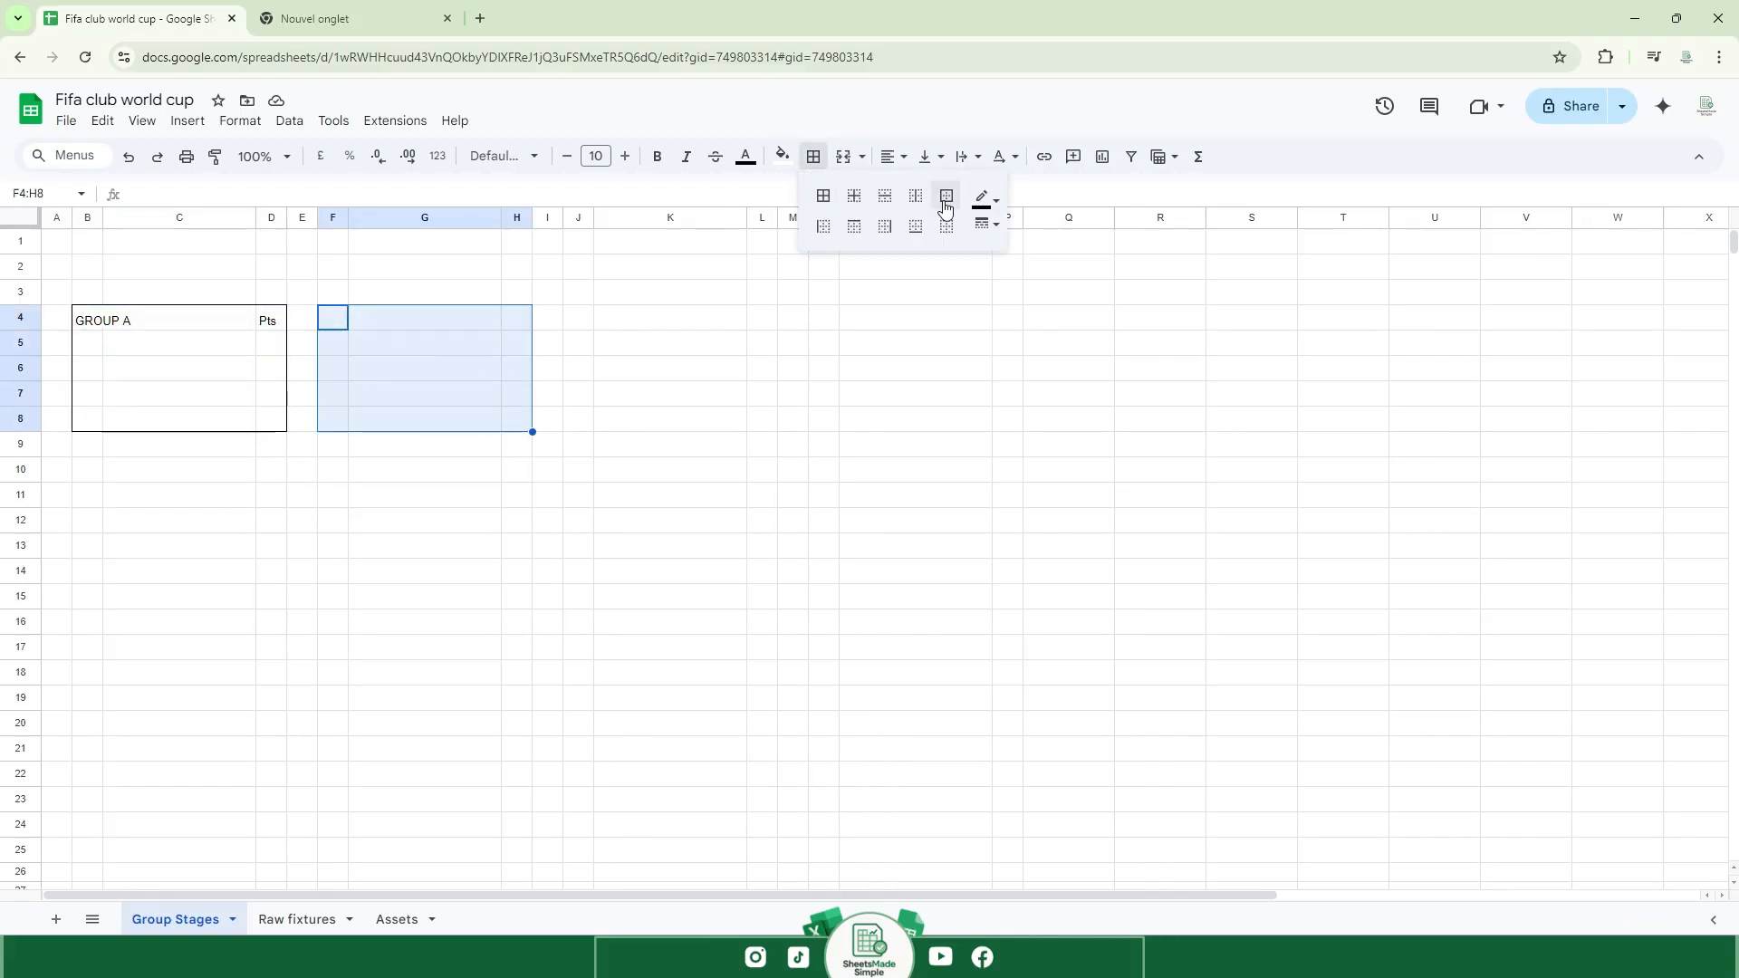
click(944, 193)
click(670, 419)
Copy the GROUP A table B4:D8 to F4, J4 and N4 to complete the first row of tables.
drag(97, 326, 281, 424)
key(ctrl+c)
click(328, 320)
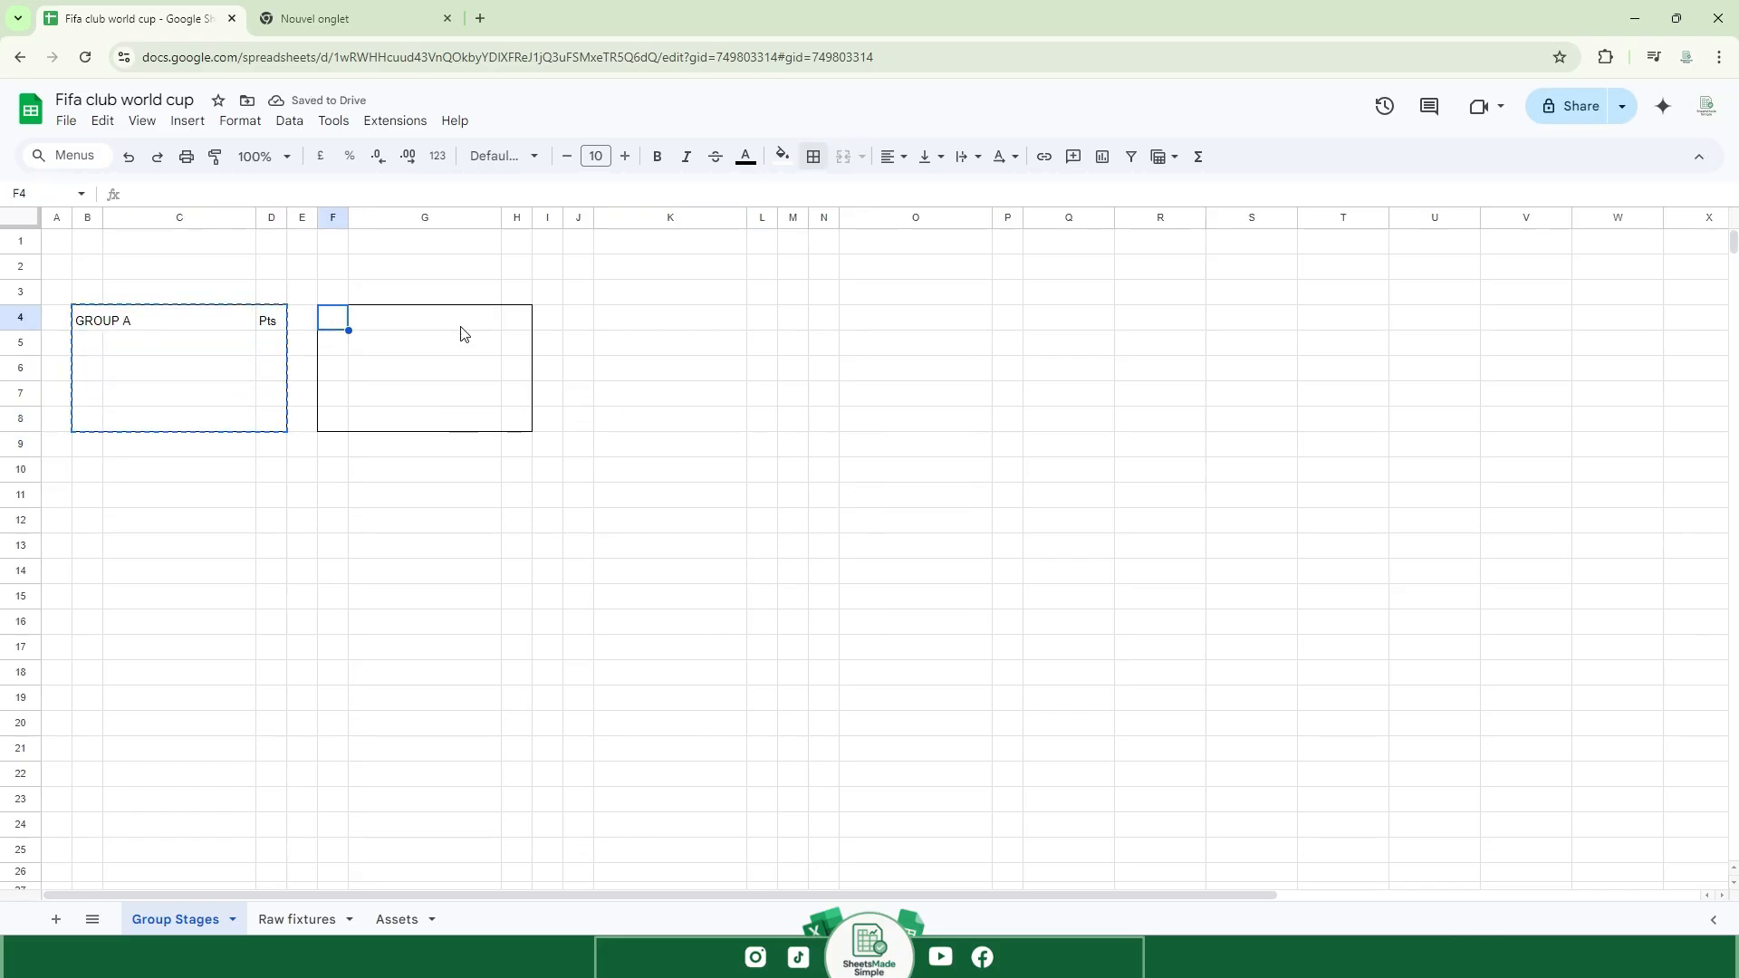
key(ctrl+v)
click(580, 320)
key(ctrl+v)
click(821, 322)
key(ctrl+v)
Paste the copied group table at B12, F12, J12 and N12 as a second row of tables.
click(100, 523)
key(ctrl+v)
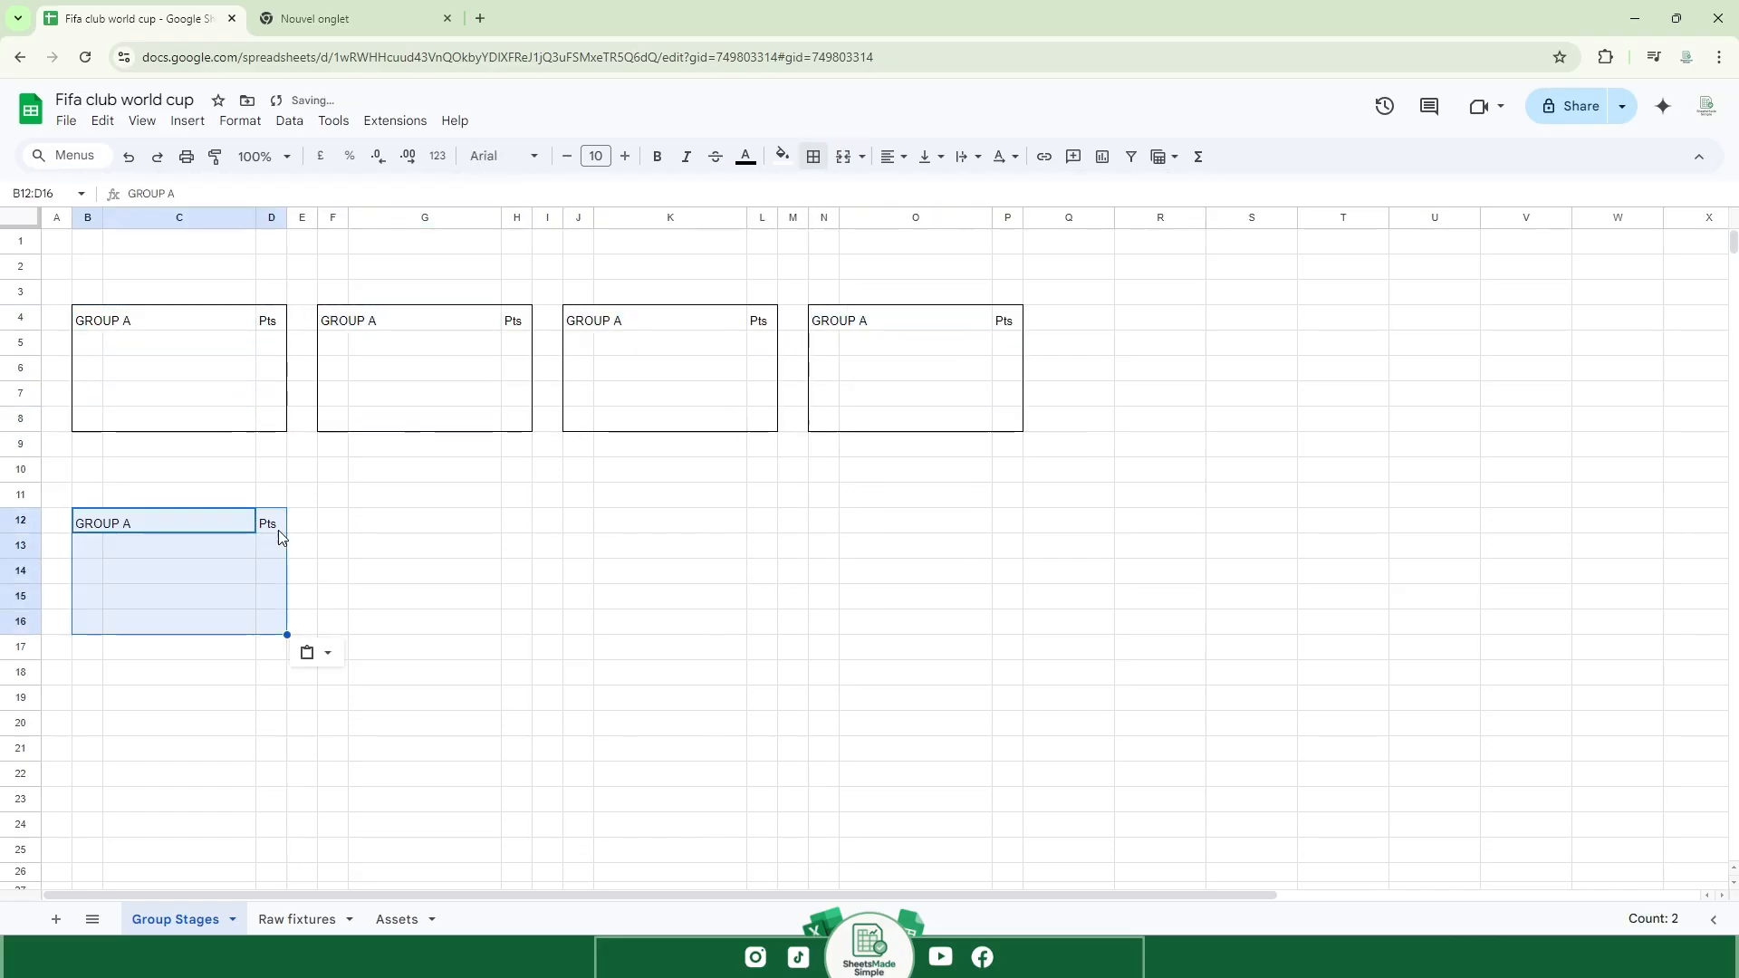
click(328, 523)
key(ctrl+v)
click(580, 523)
key(ctrl+v)
click(821, 525)
key(ctrl+v)
click(1007, 495)
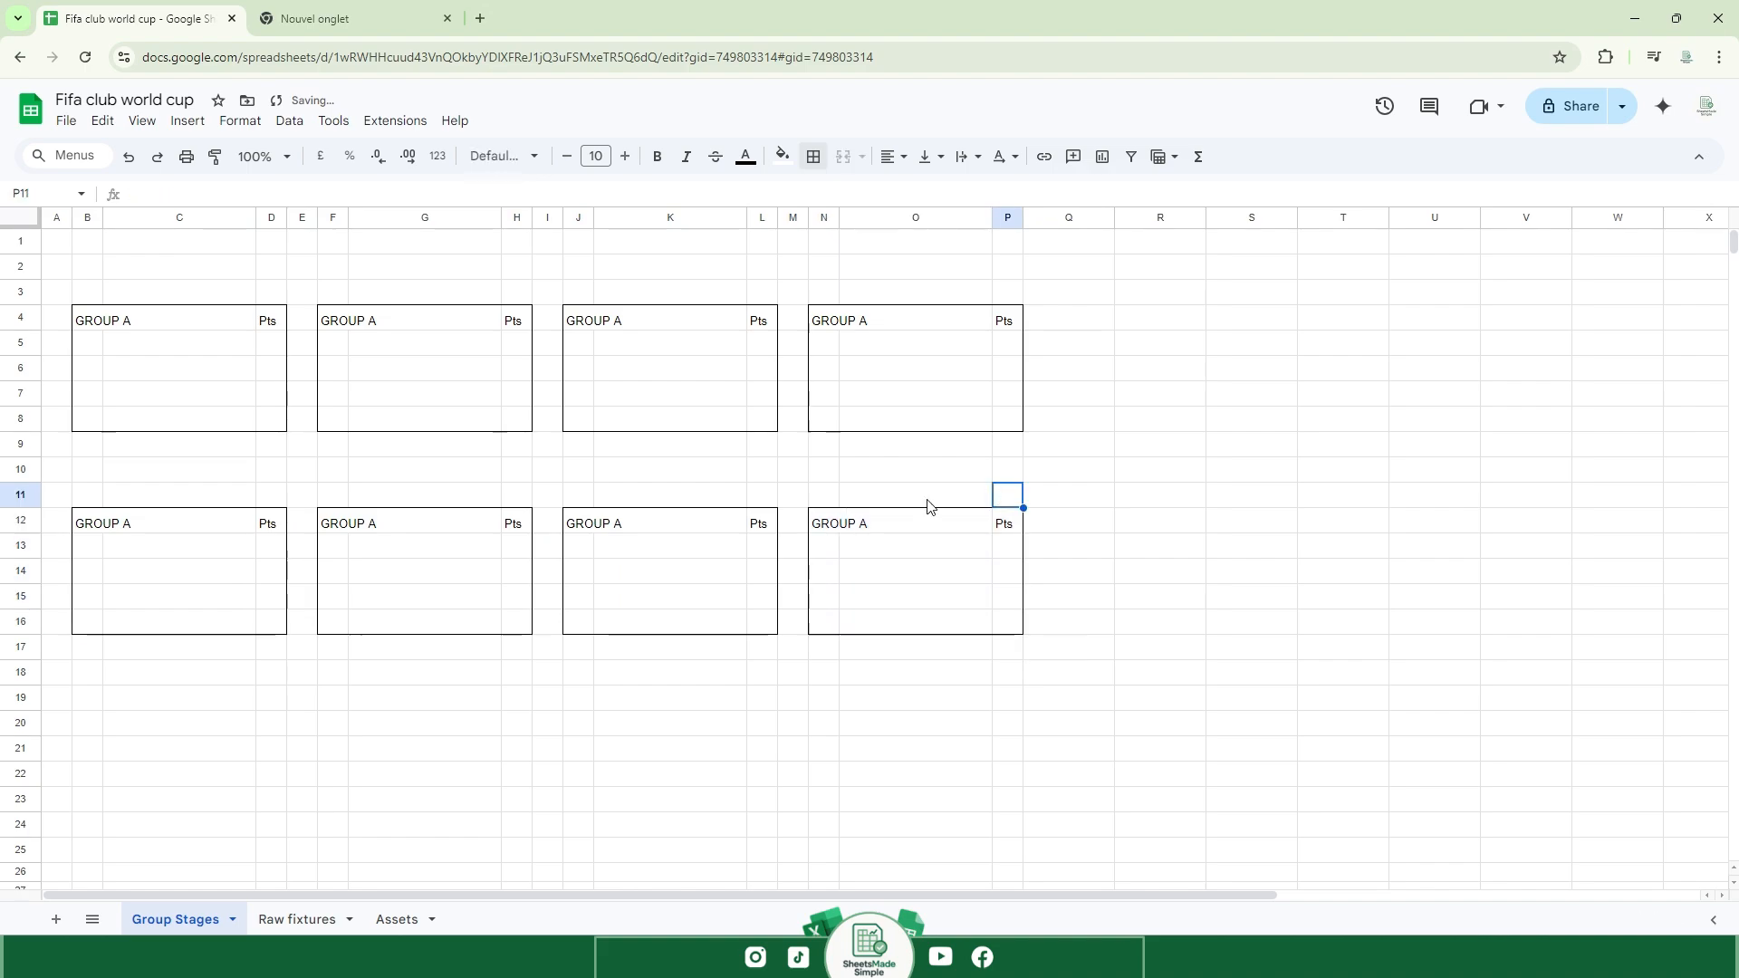
click(117, 292)
click(670, 495)
drag(116, 320, 269, 419)
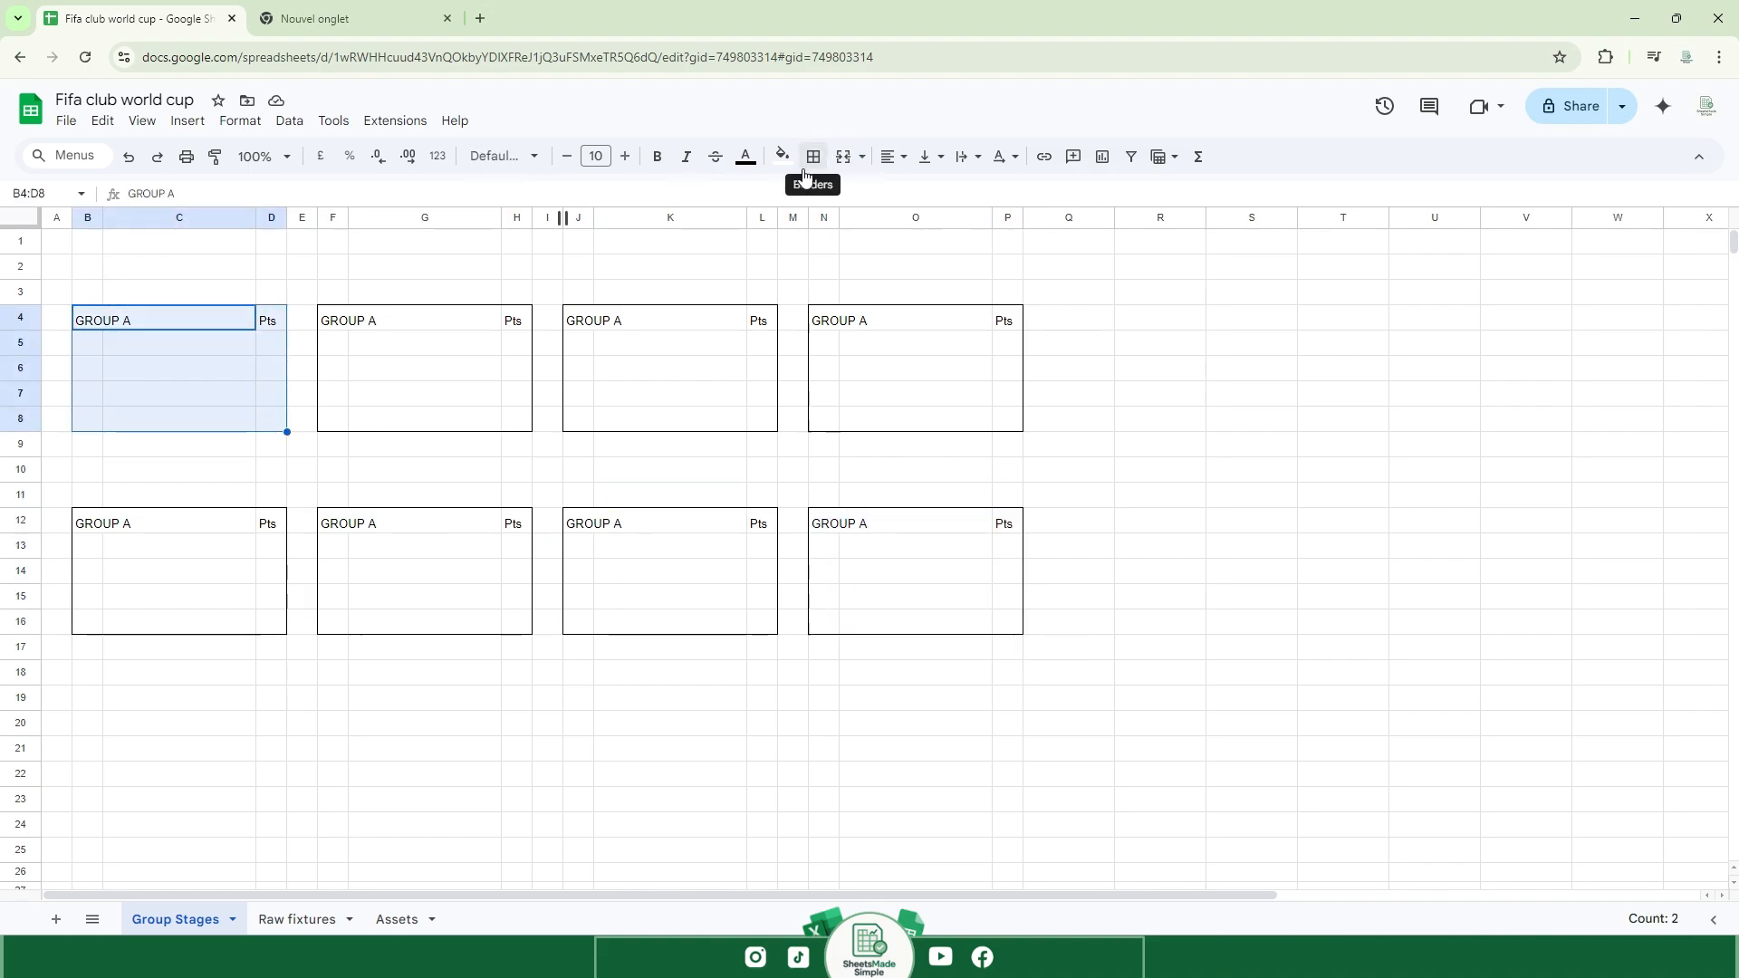
click(232, 471)
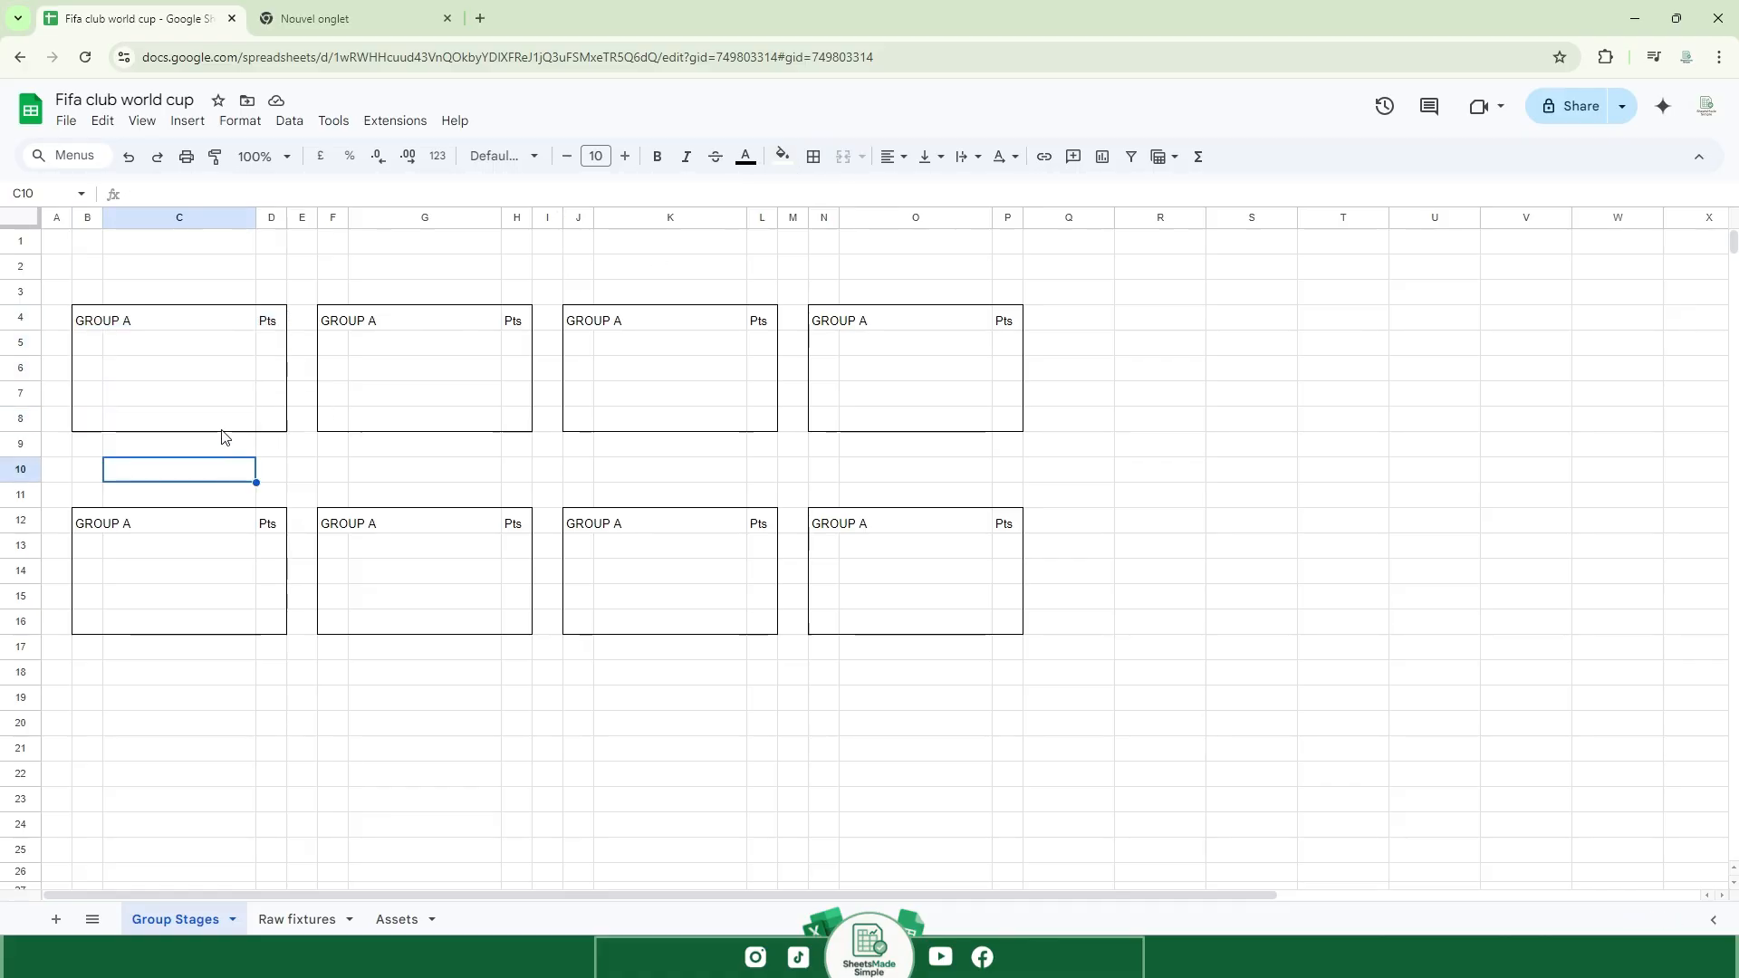
Set the text colour of the whole tables area B4:P16 to white.
drag(81, 320, 1021, 634)
click(748, 158)
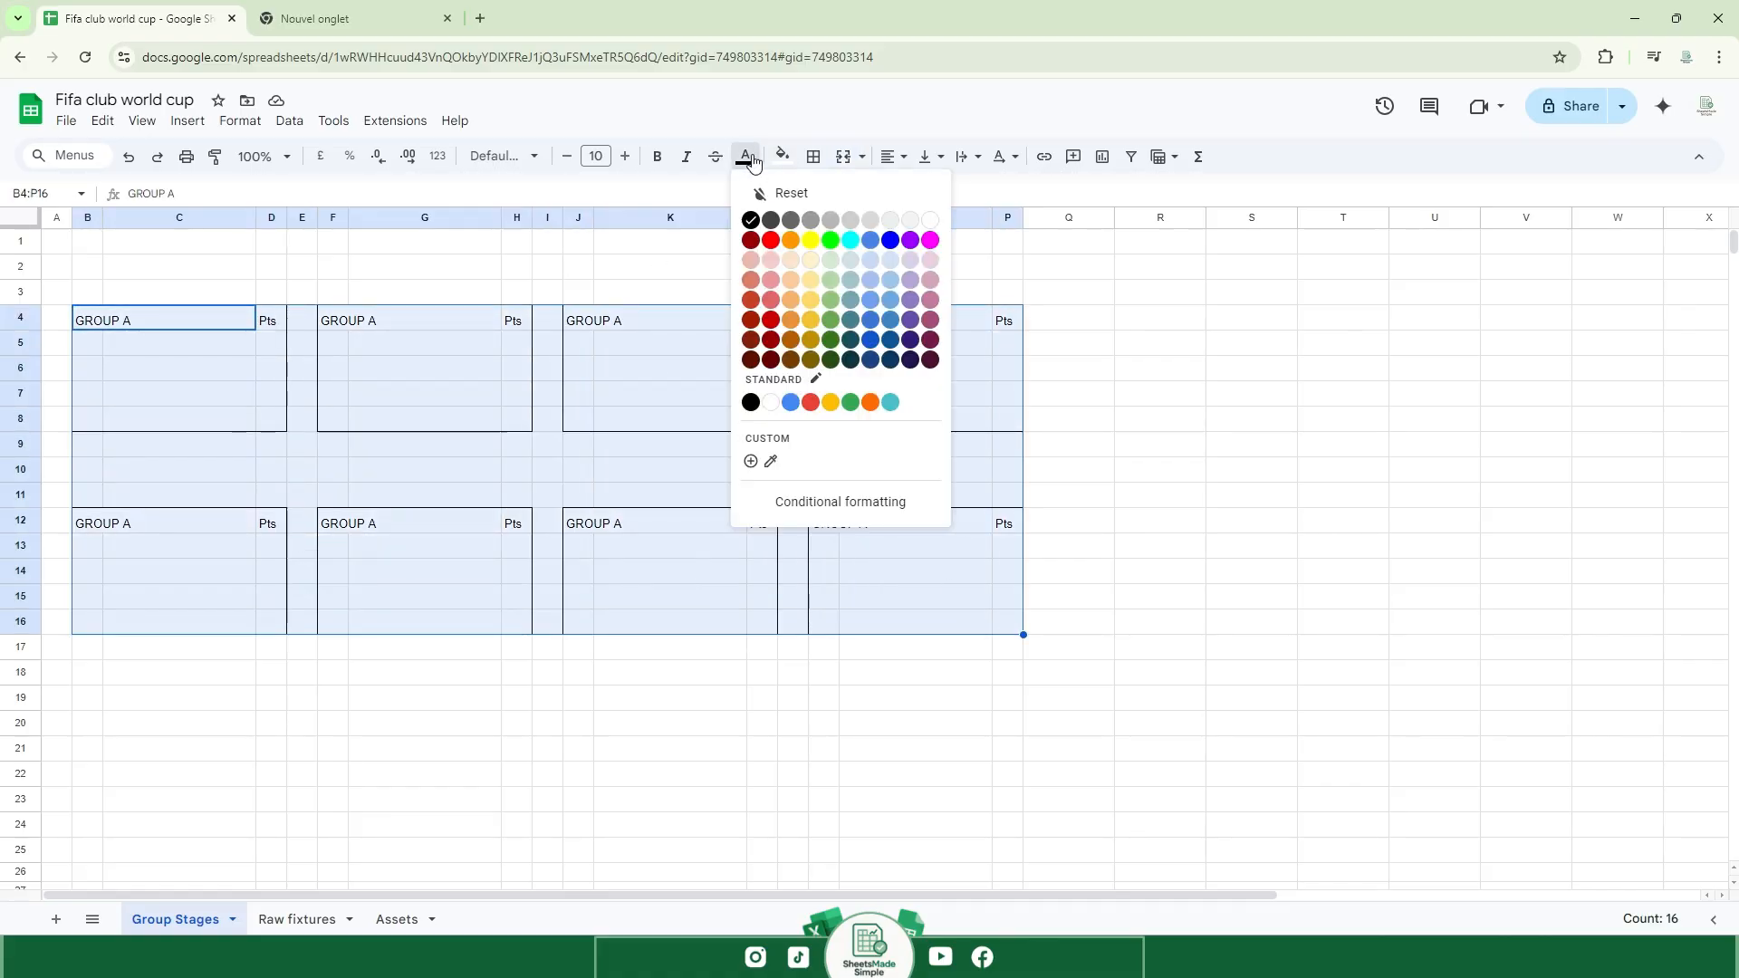
click(931, 221)
Fill the entire sheet with a black background.
click(246, 267)
key(ctrl+a)
click(783, 156)
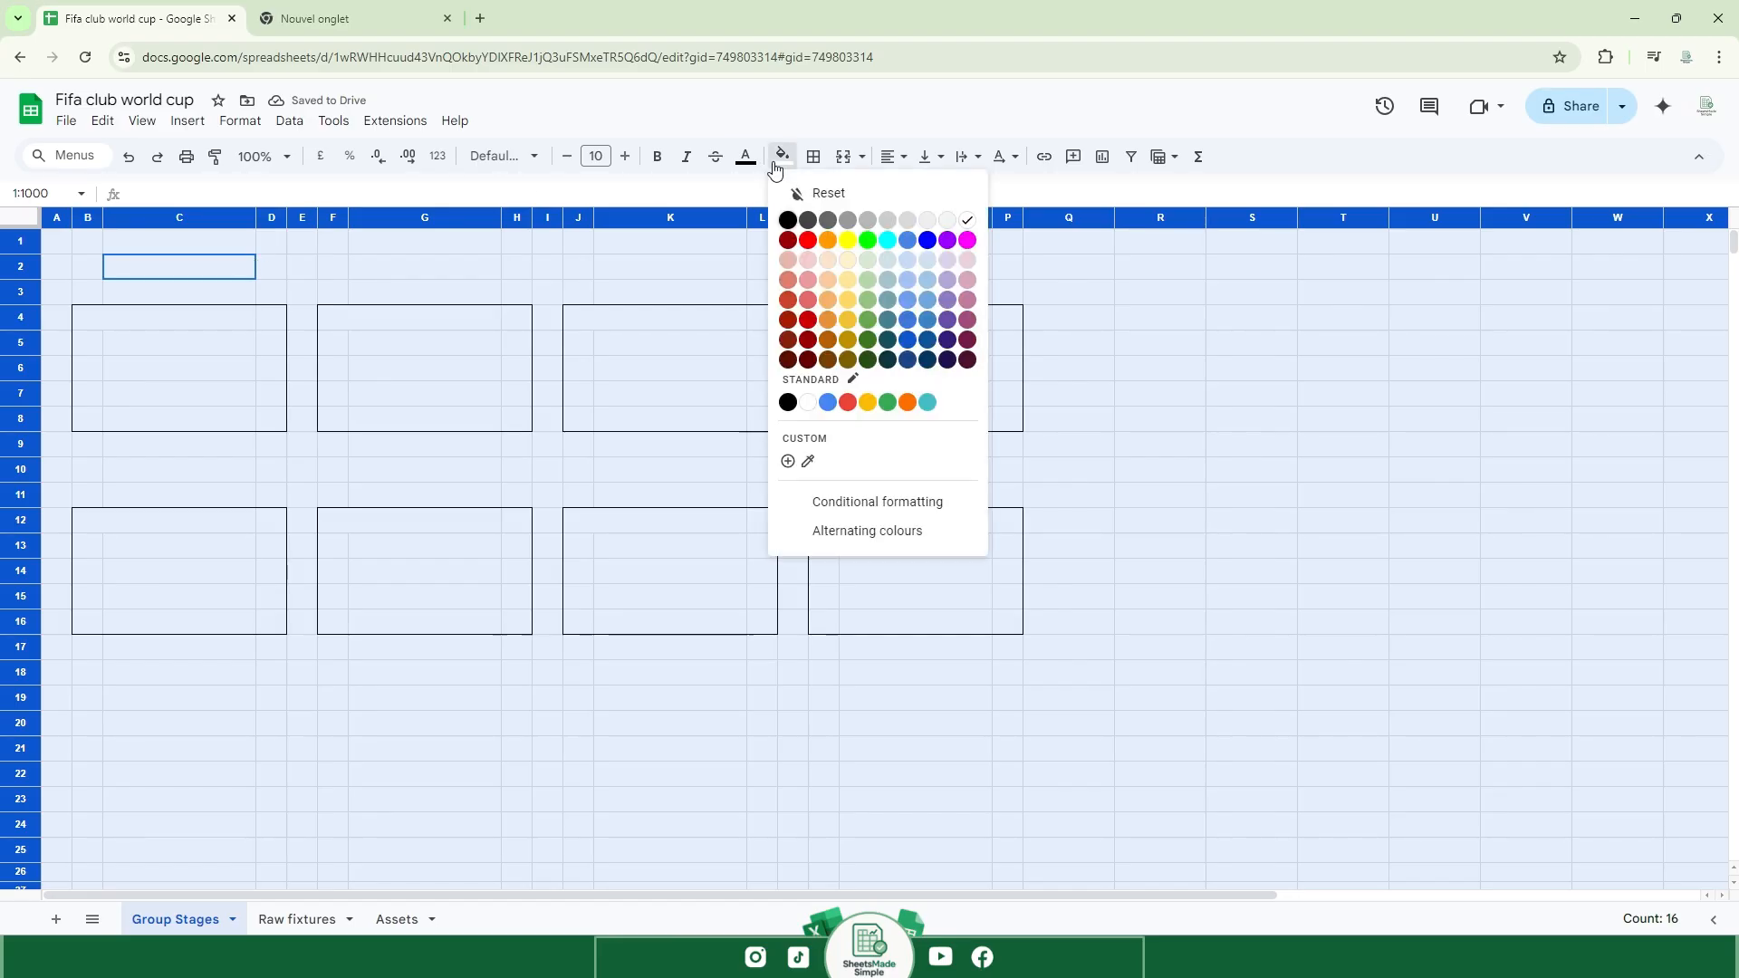
click(790, 220)
Fill the first table's header cells B4:D4 with the custom colour #946D0D.
click(131, 324)
drag(227, 315, 259, 415)
click(260, 415)
click(111, 324)
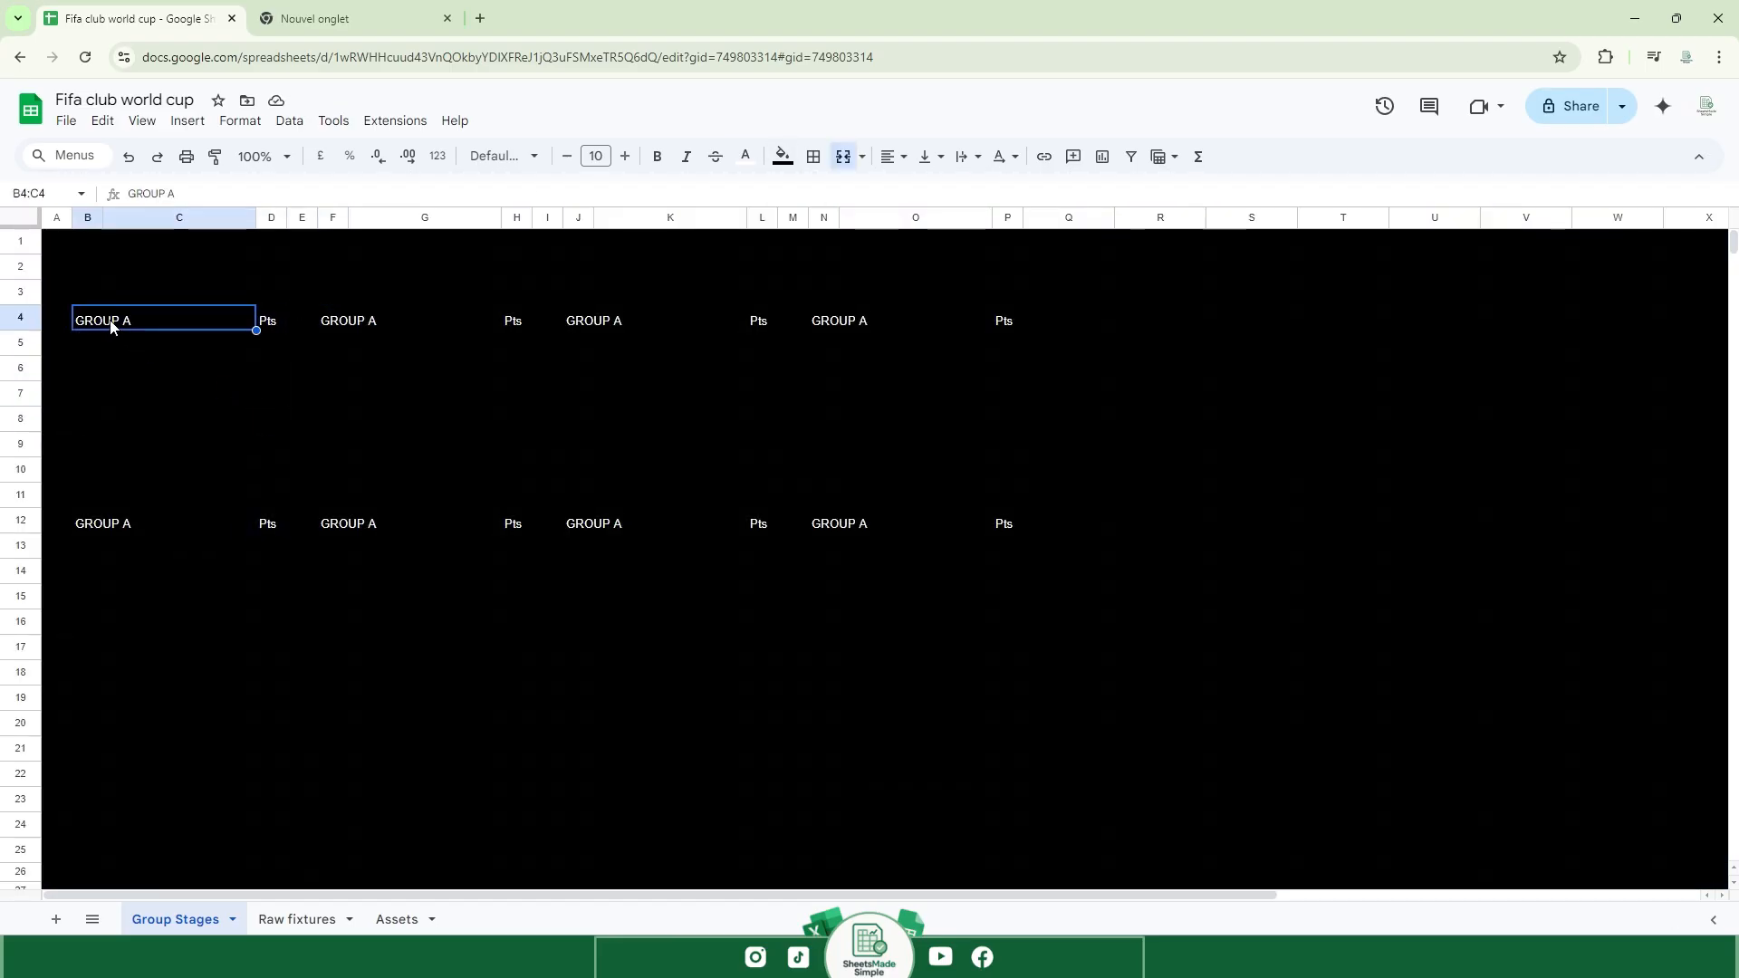
drag(111, 326, 260, 420)
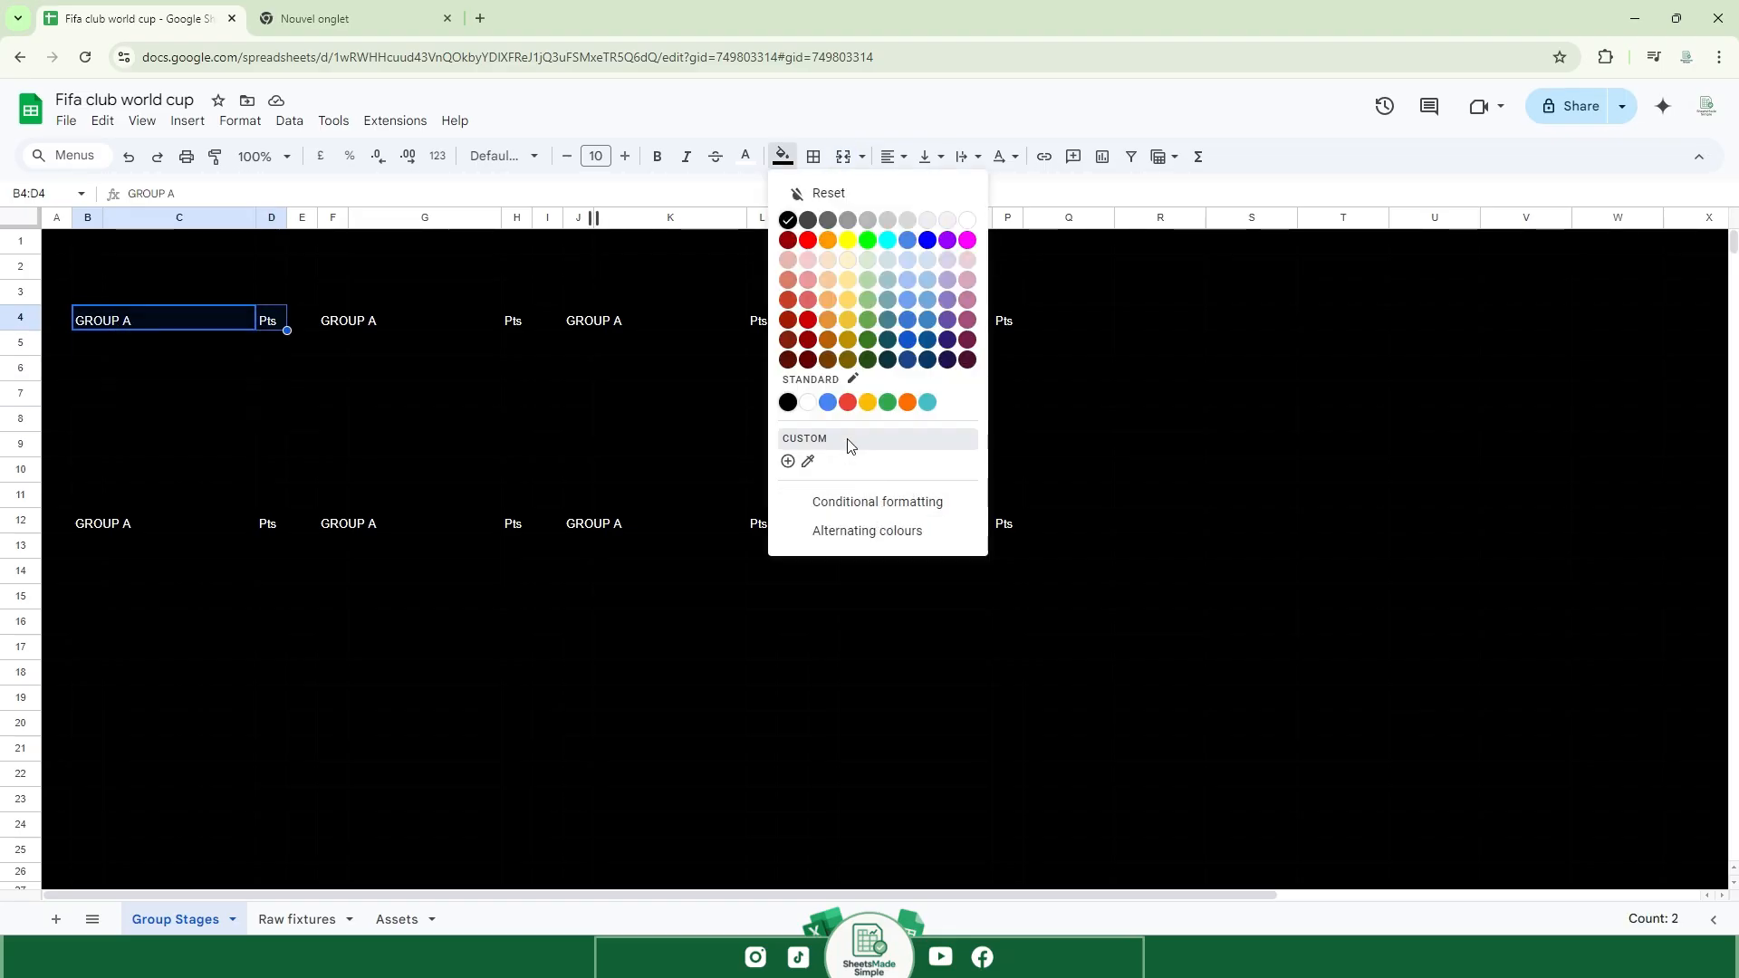
click(850, 442)
double_click(777, 593)
key(ctrl+v)
click(962, 644)
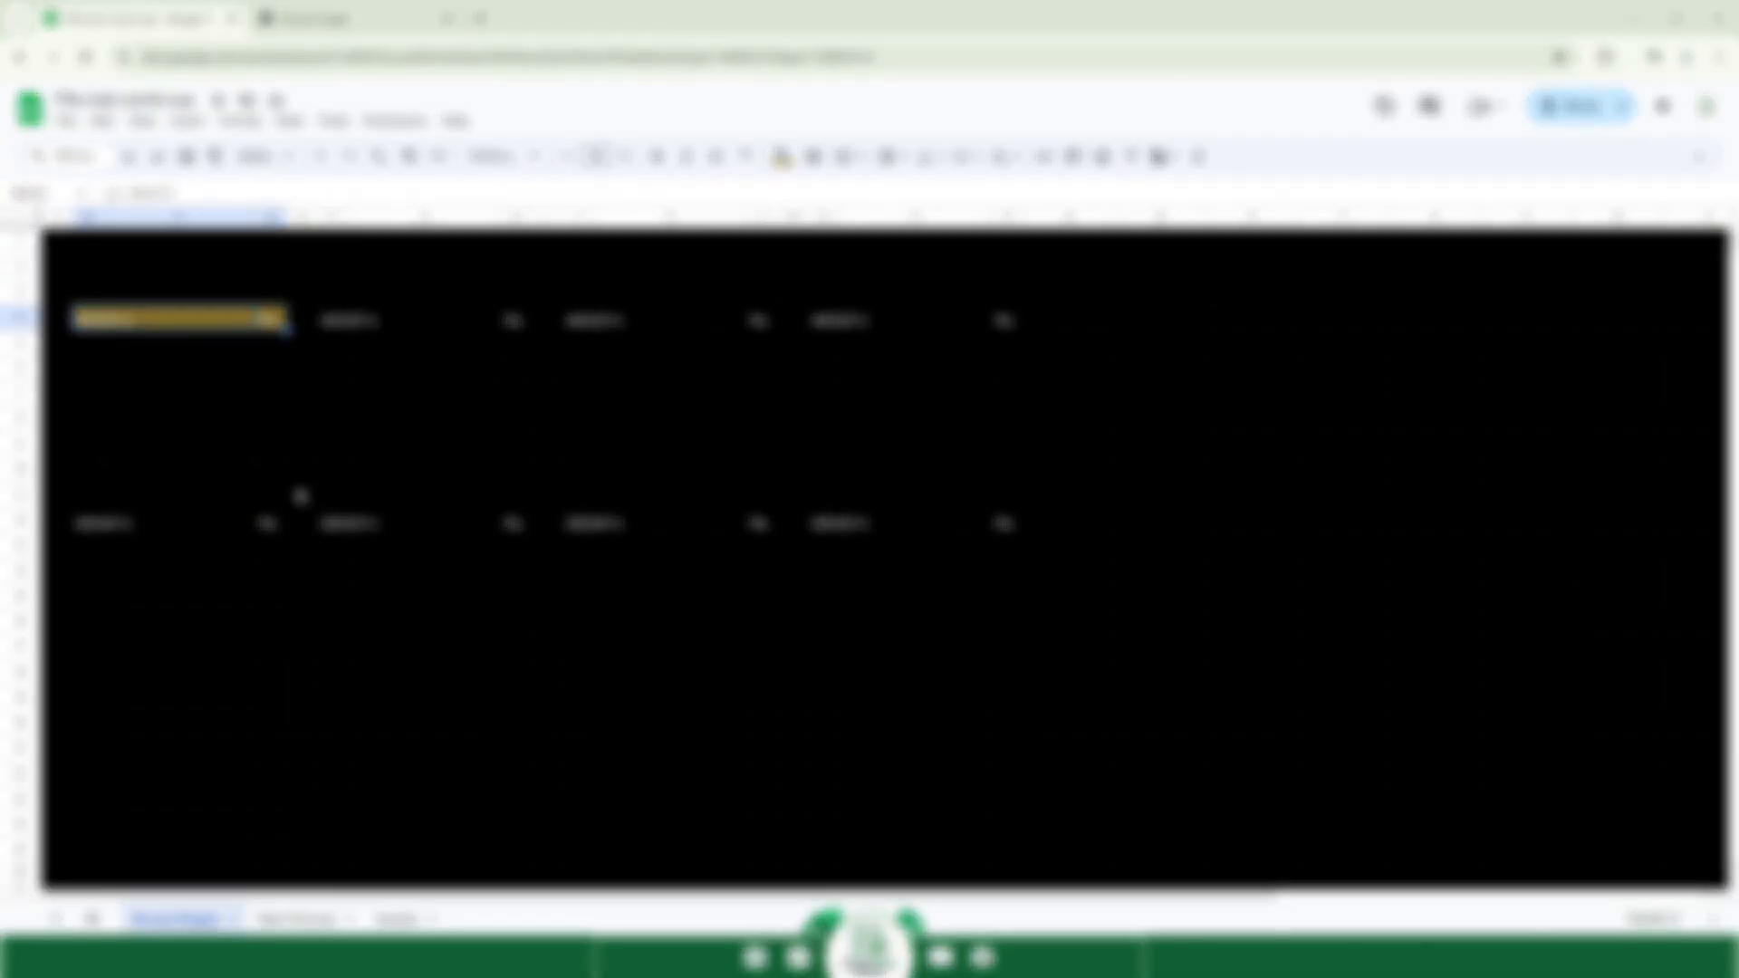
Shade the first table's rows 5 to 8 with the custom colours #443C23, #3B3622, #333020 and #2D2B20.
drag(91, 351, 292, 430)
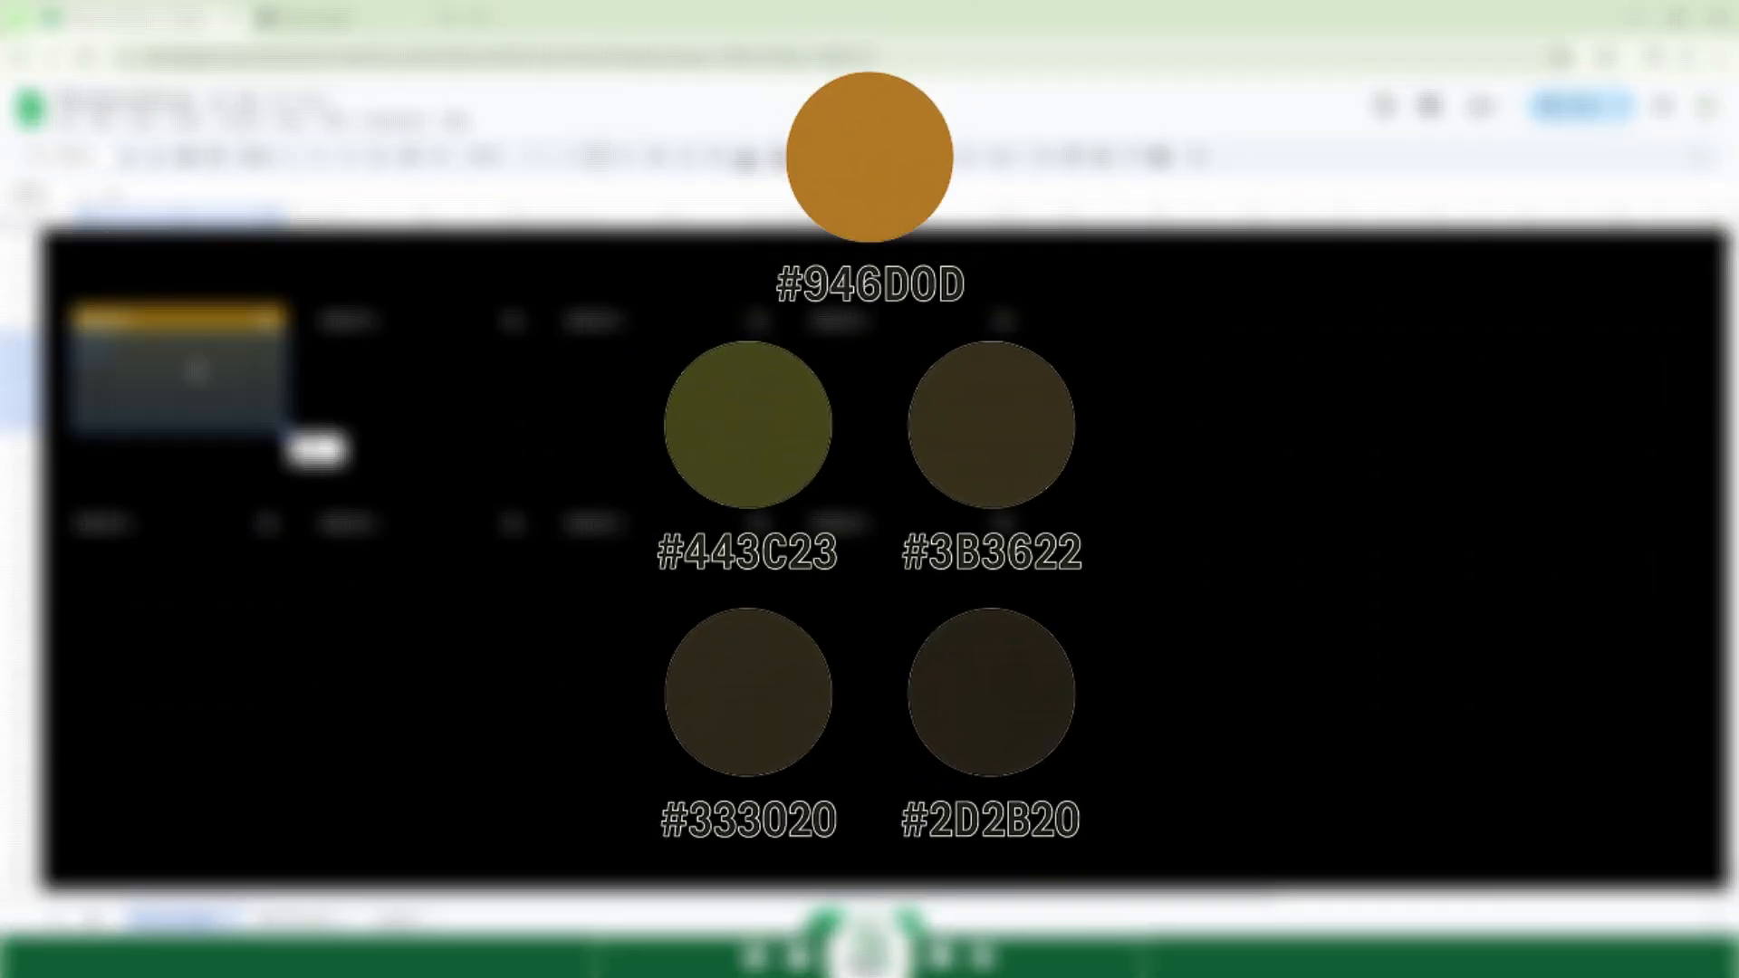
click(497, 374)
click(339, 500)
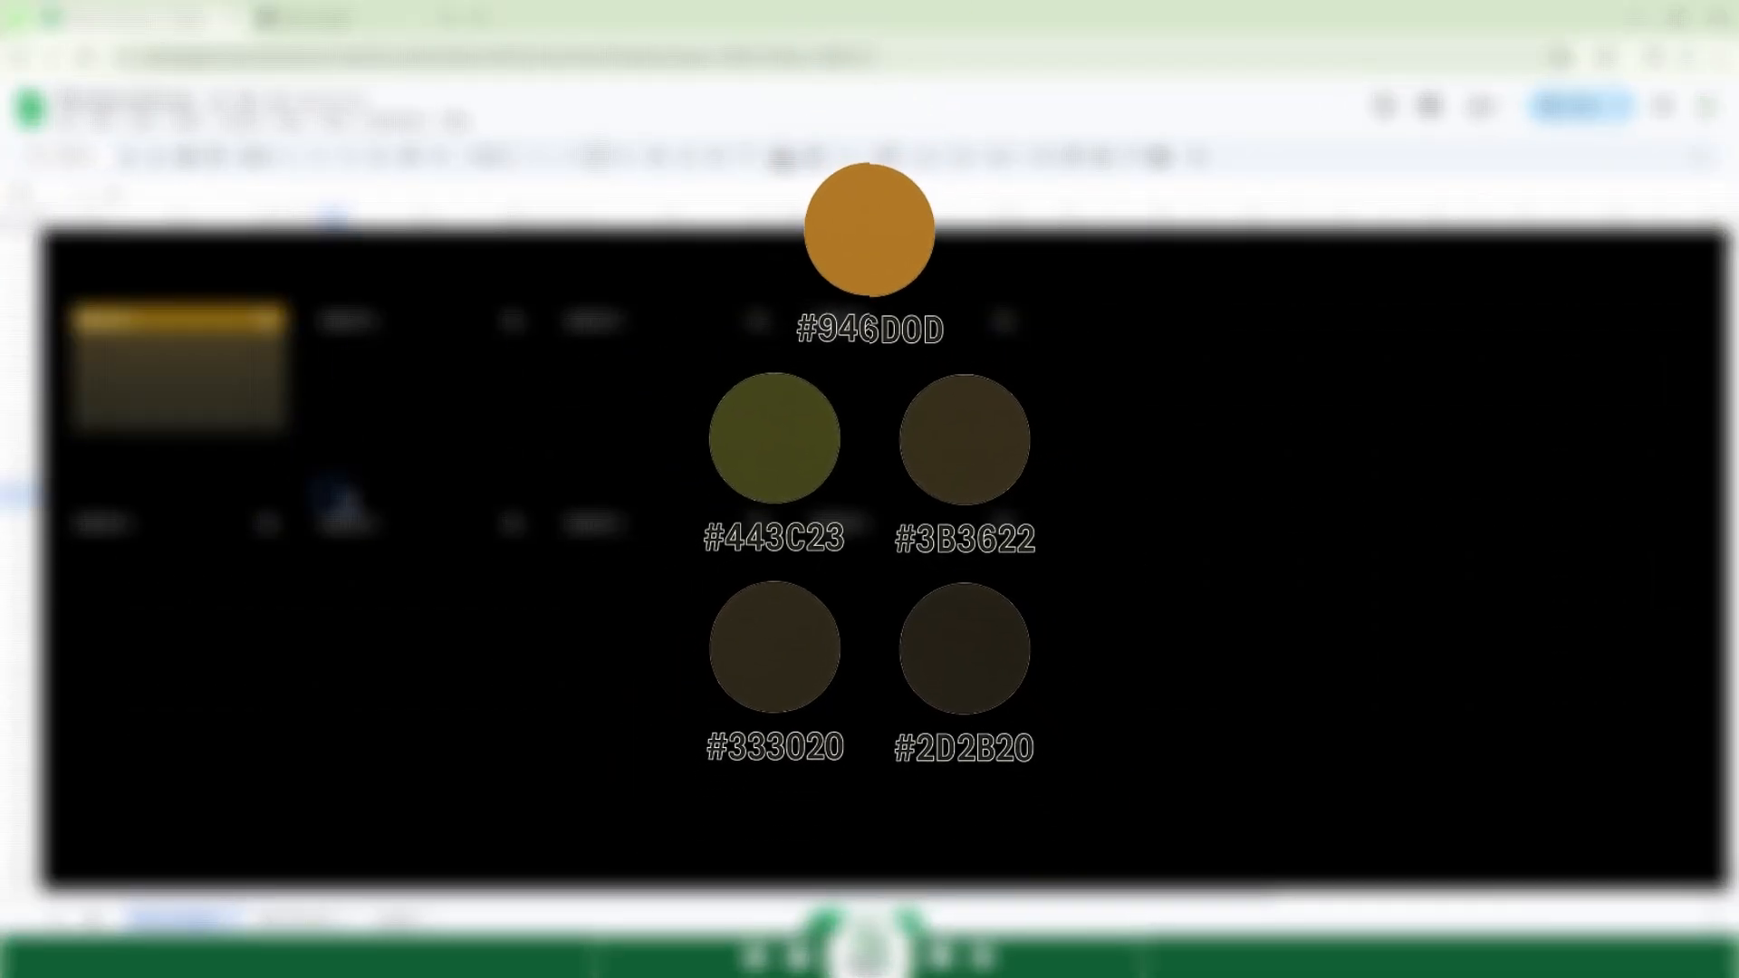
Copy the coloured table B4:D8 over the other seven group tables at F4, J4, N4, B12, F12, J12 and N12.
drag(100, 321, 274, 421)
key(ctrl+c)
click(334, 324)
key(ctrl+v)
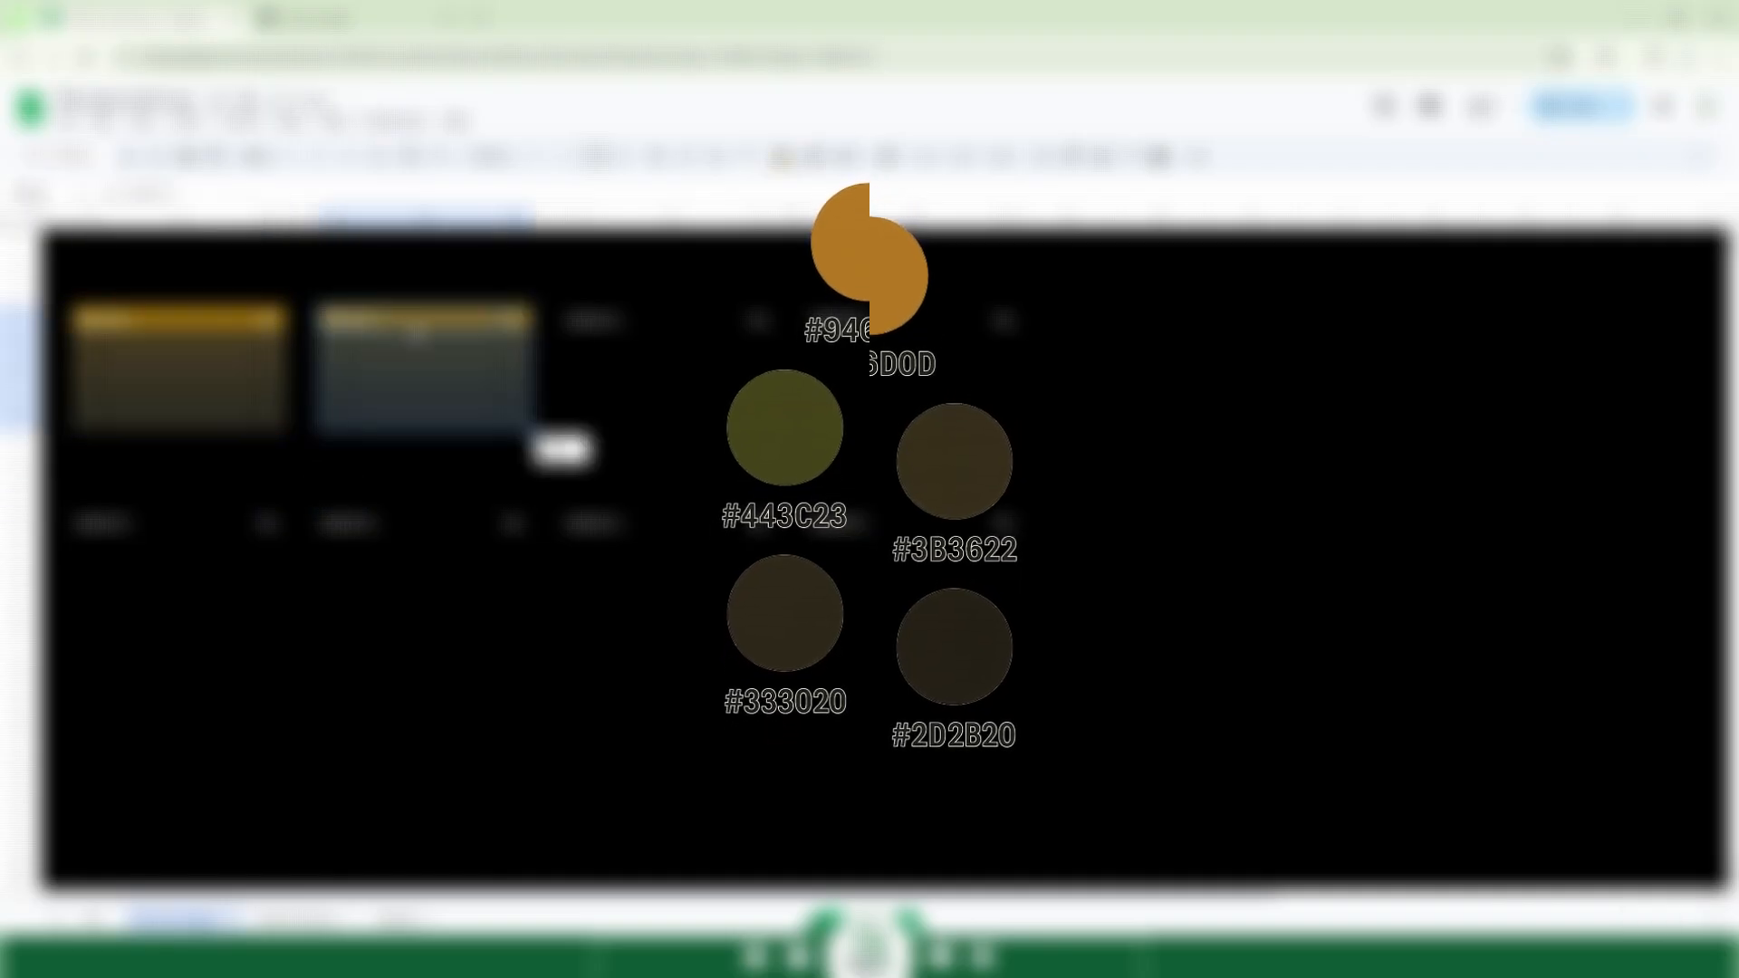
click(584, 324)
key(ctrl+v)
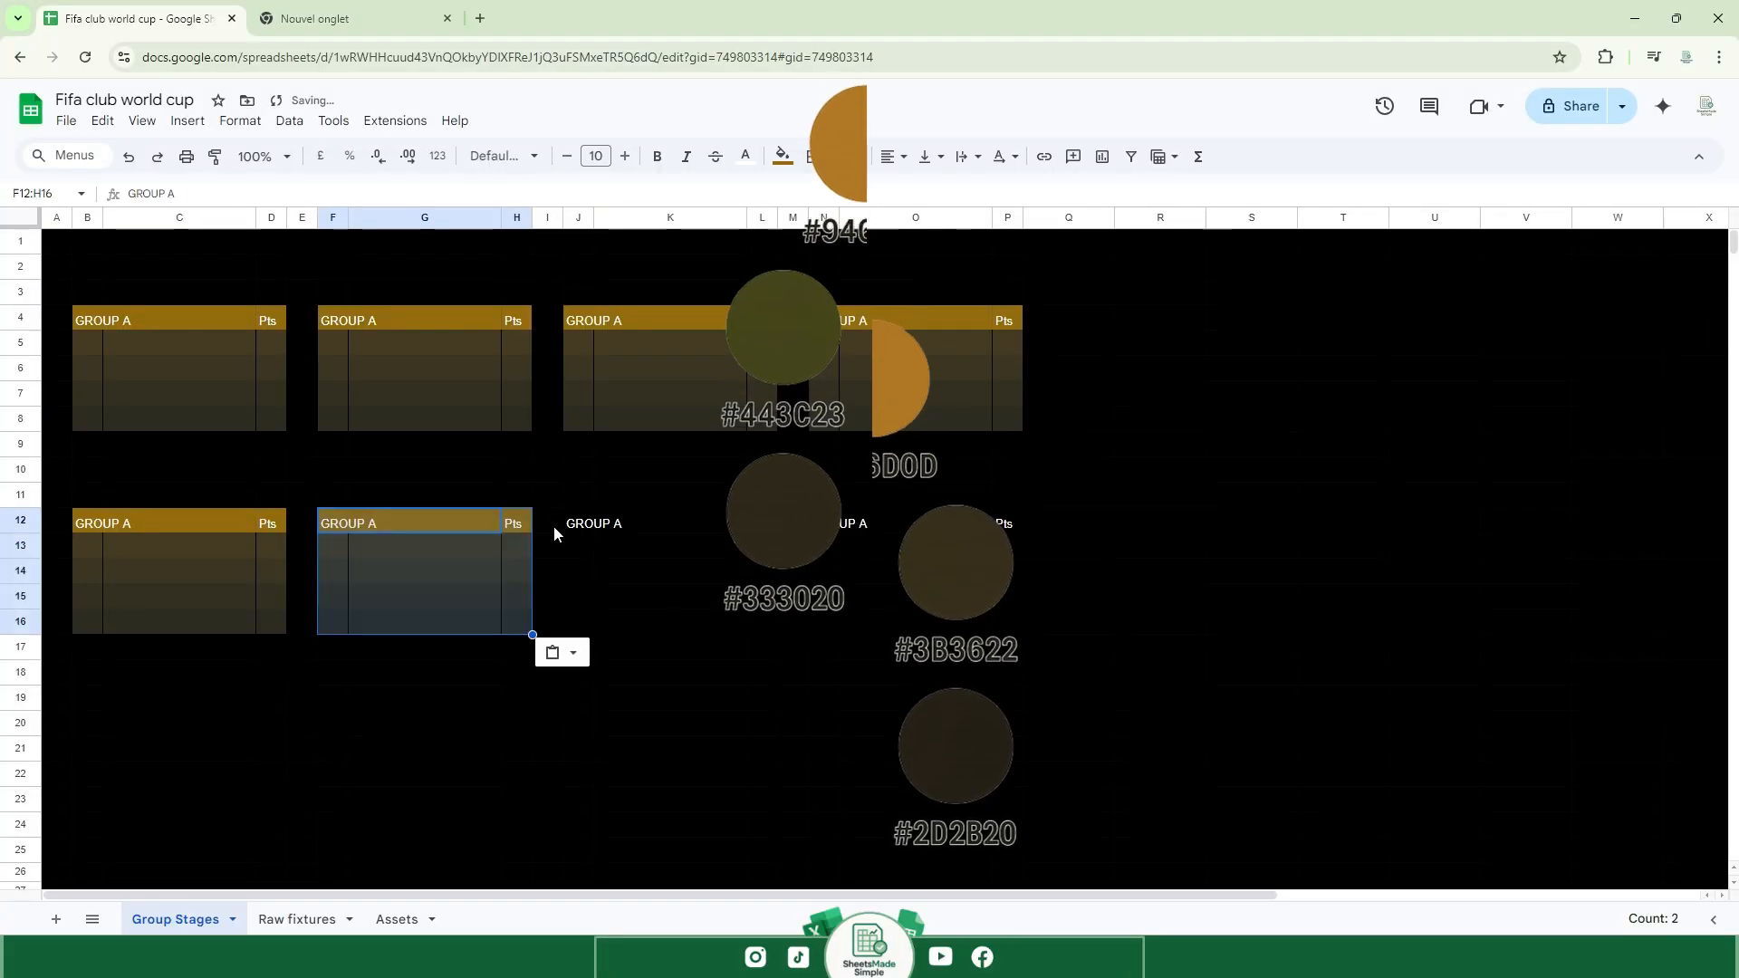
click(842, 526)
click(1136, 476)
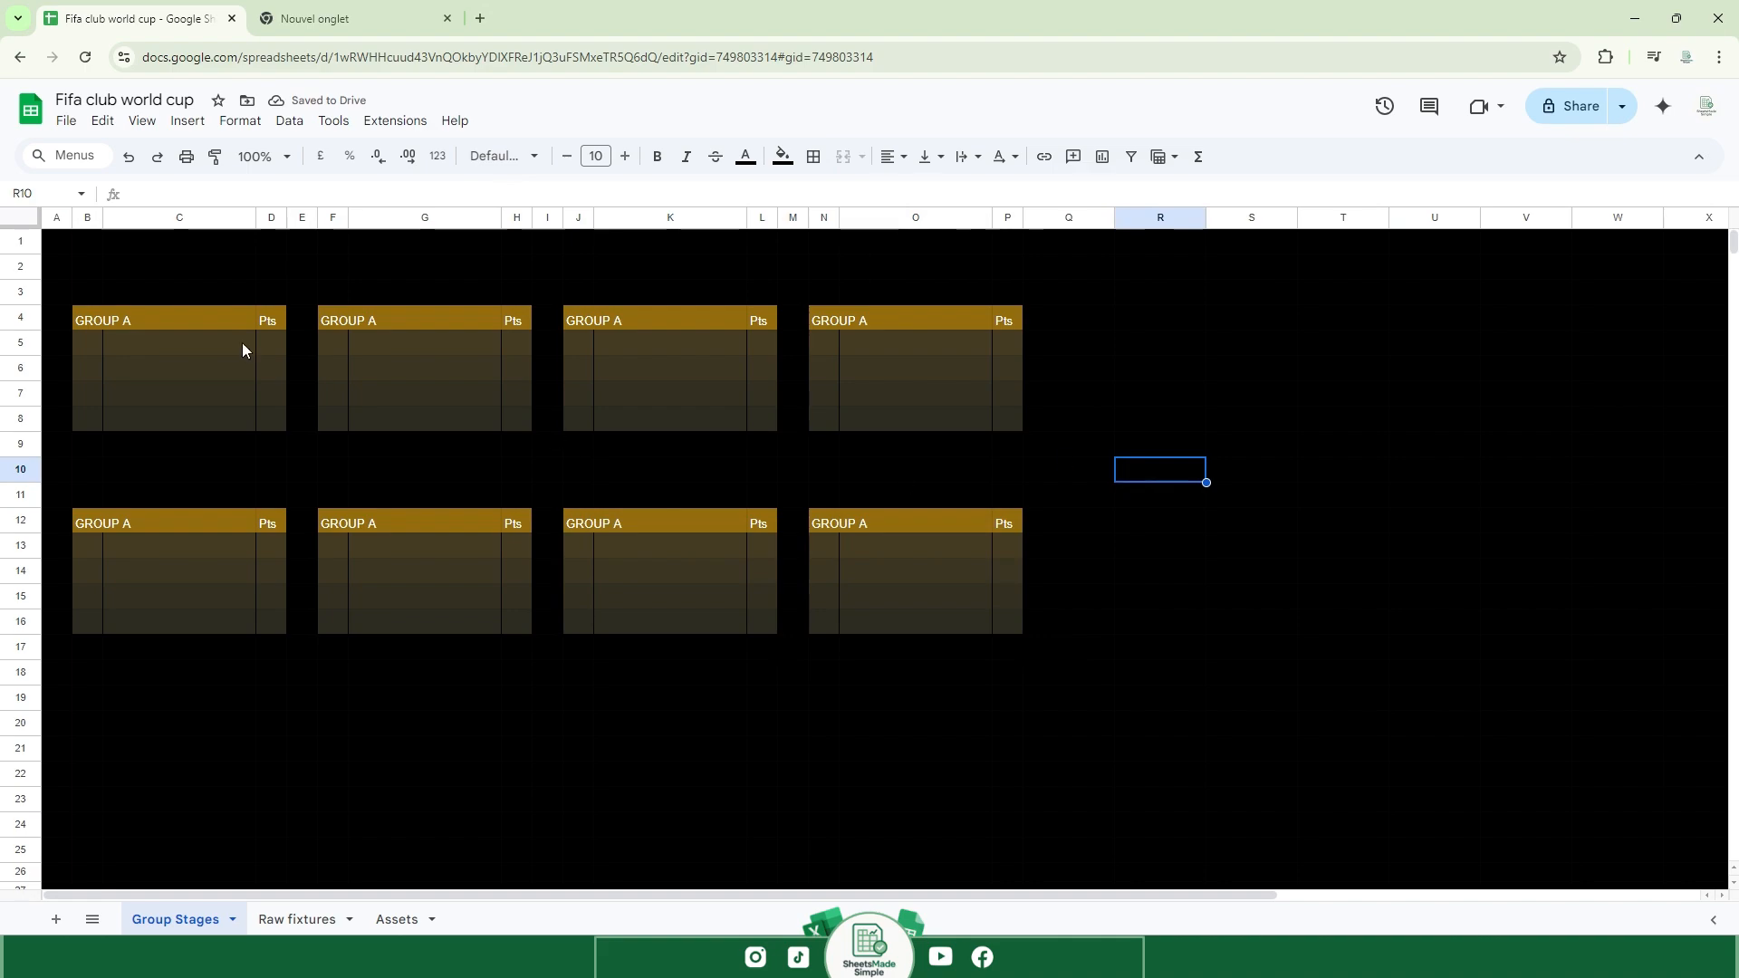
Re-enter the heading GROUP A in the first table's header cell B4:C4.
click(131, 330)
key(Caps_Lock)
text(GROUP A)
key(Caps_Lock)
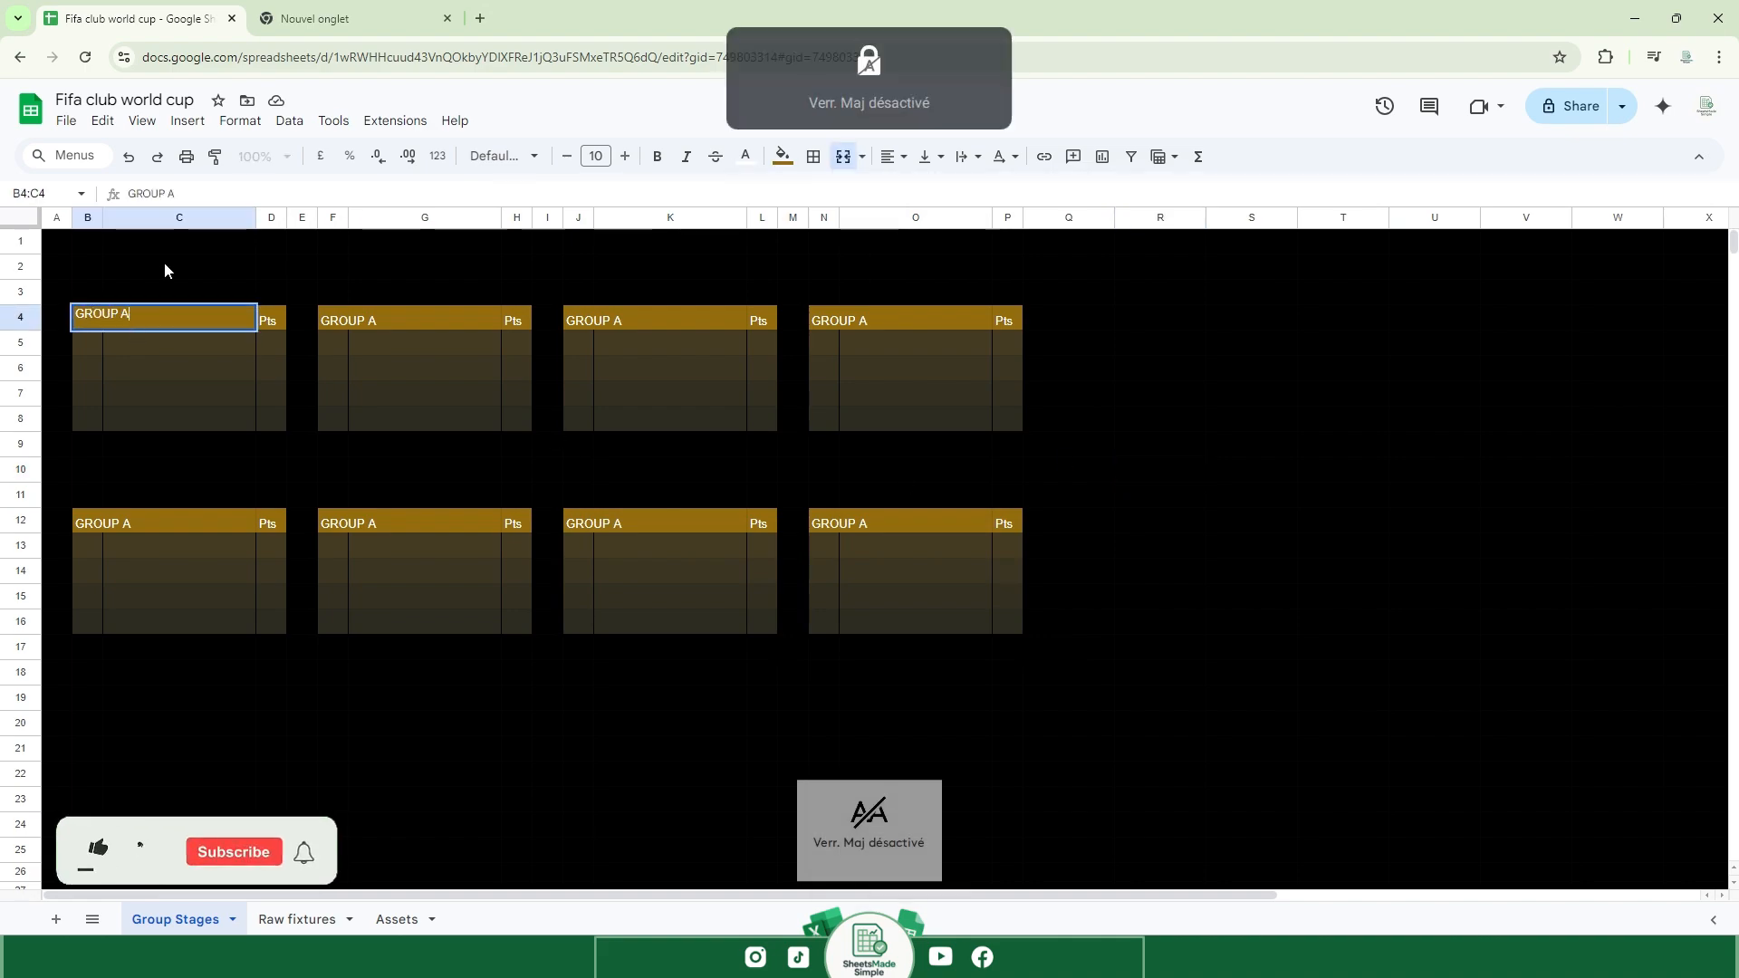
click(165, 265)
click(163, 314)
click(198, 297)
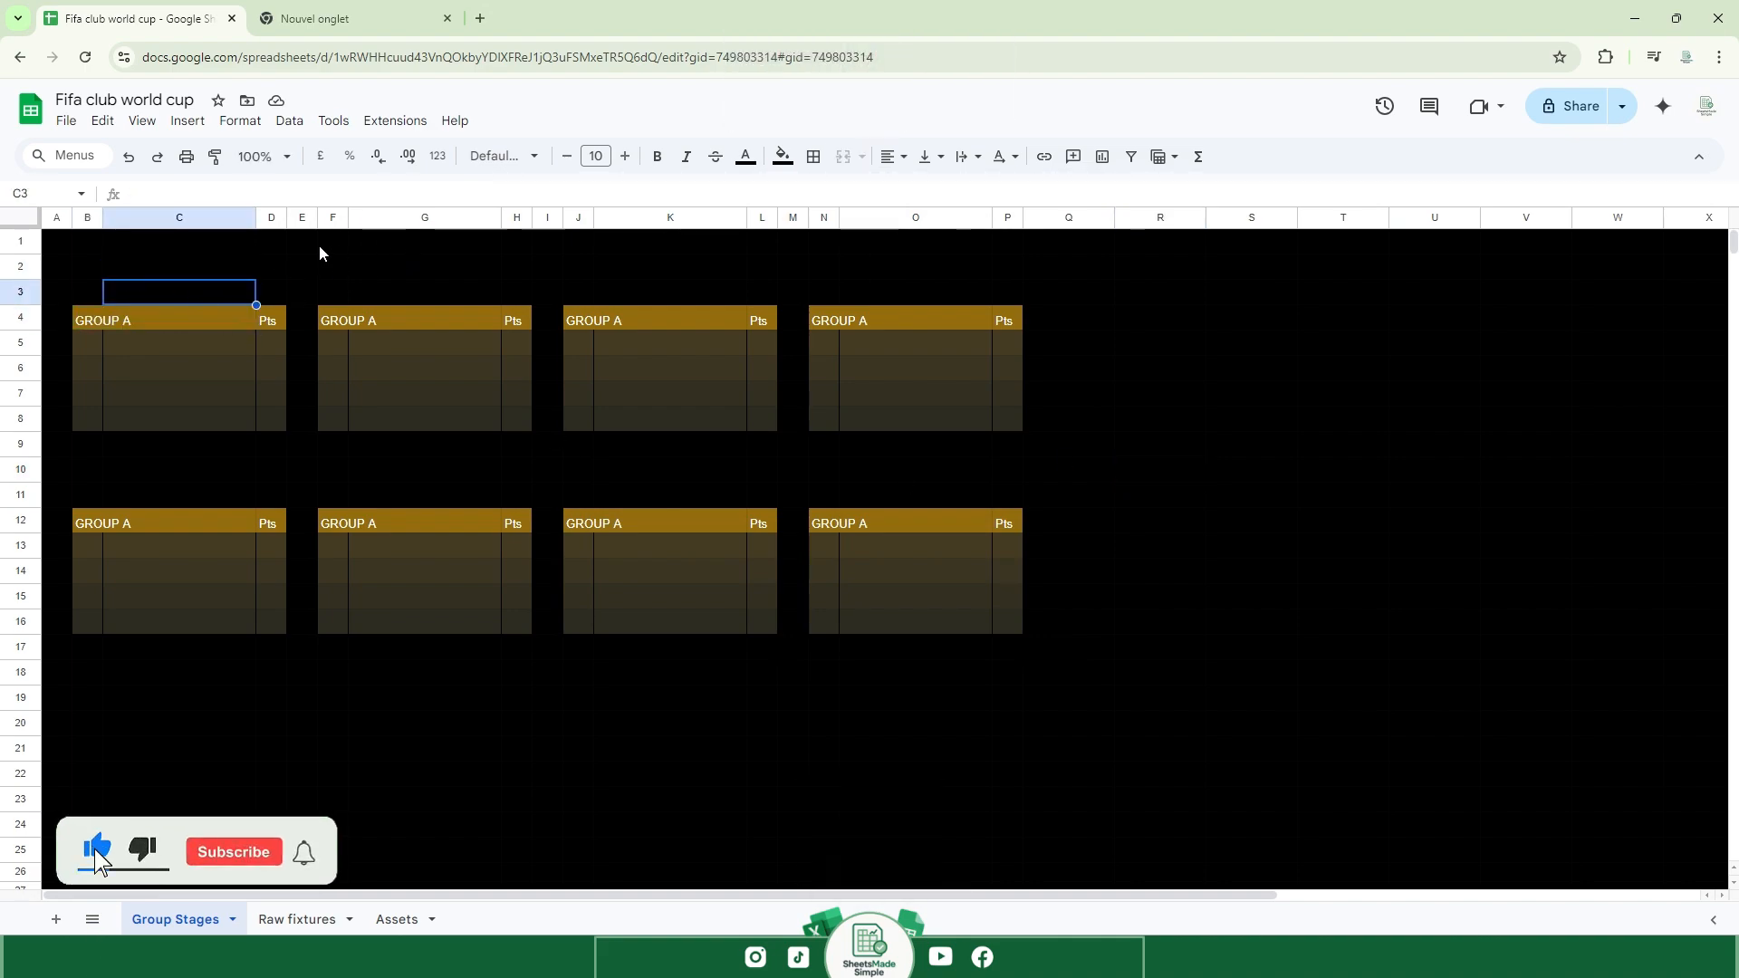
Merge F1:L2 above the tables and enter the title "club world cup 2025 grup stages".
drag(271, 241, 736, 210)
click(843, 156)
click(305, 272)
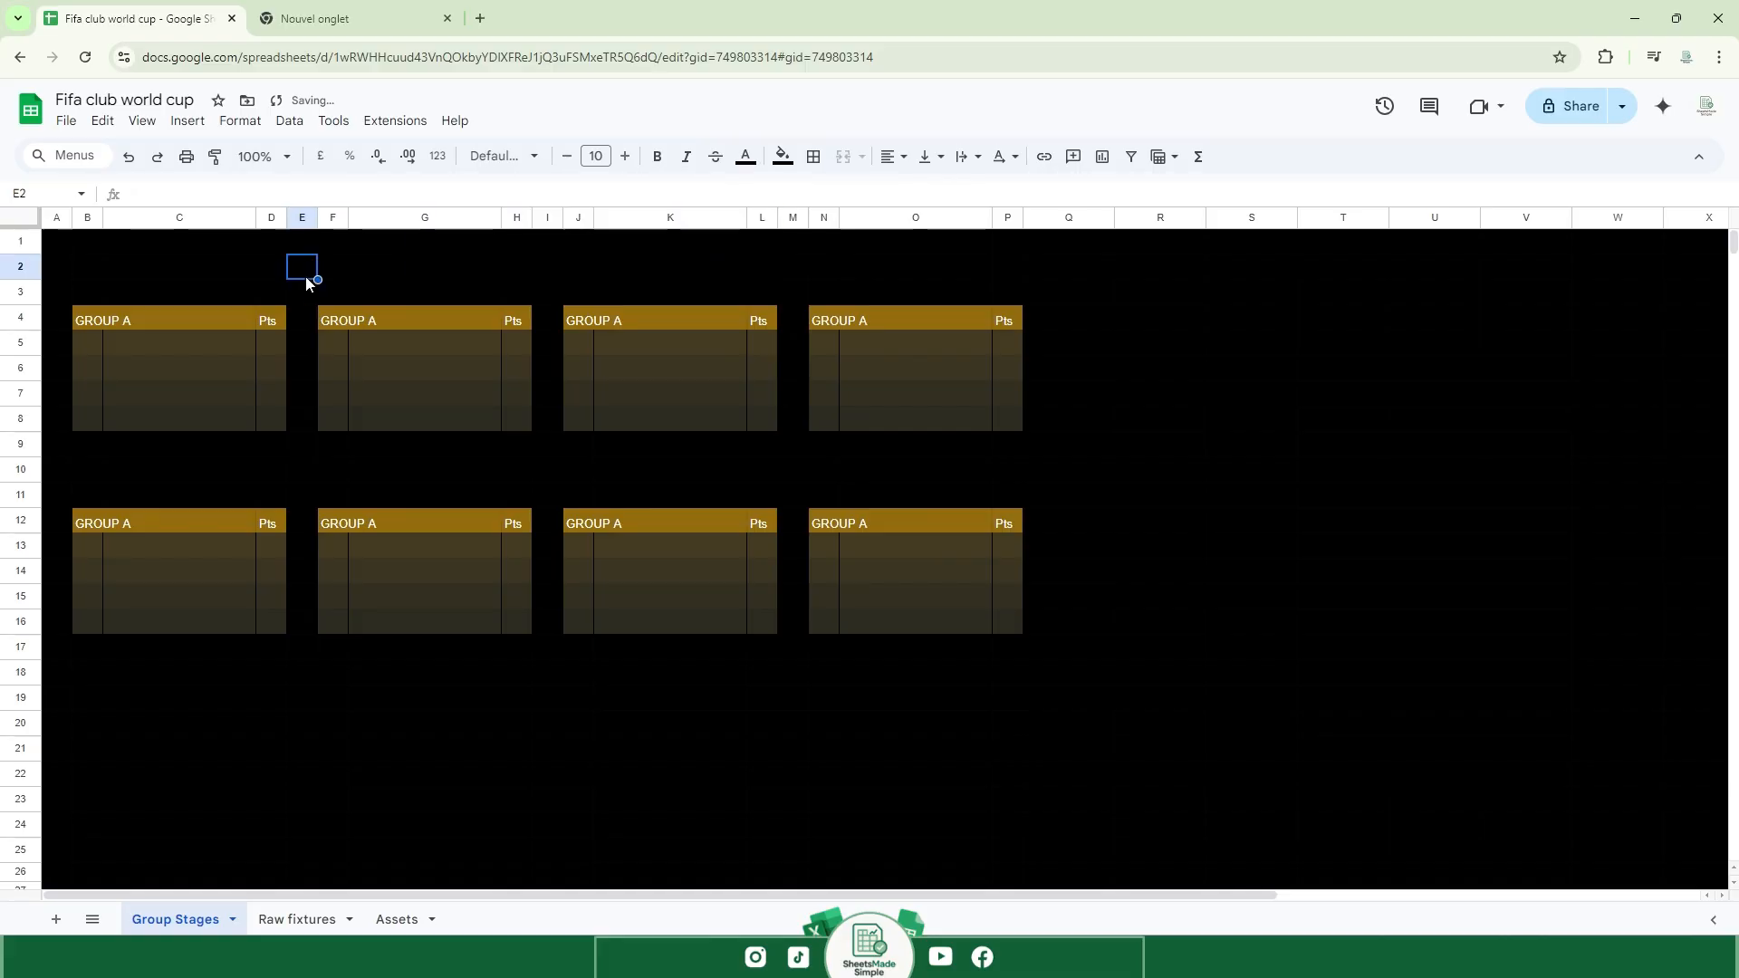
click(379, 259)
key(Caps_Lock)
text(club world cup 2025 g)
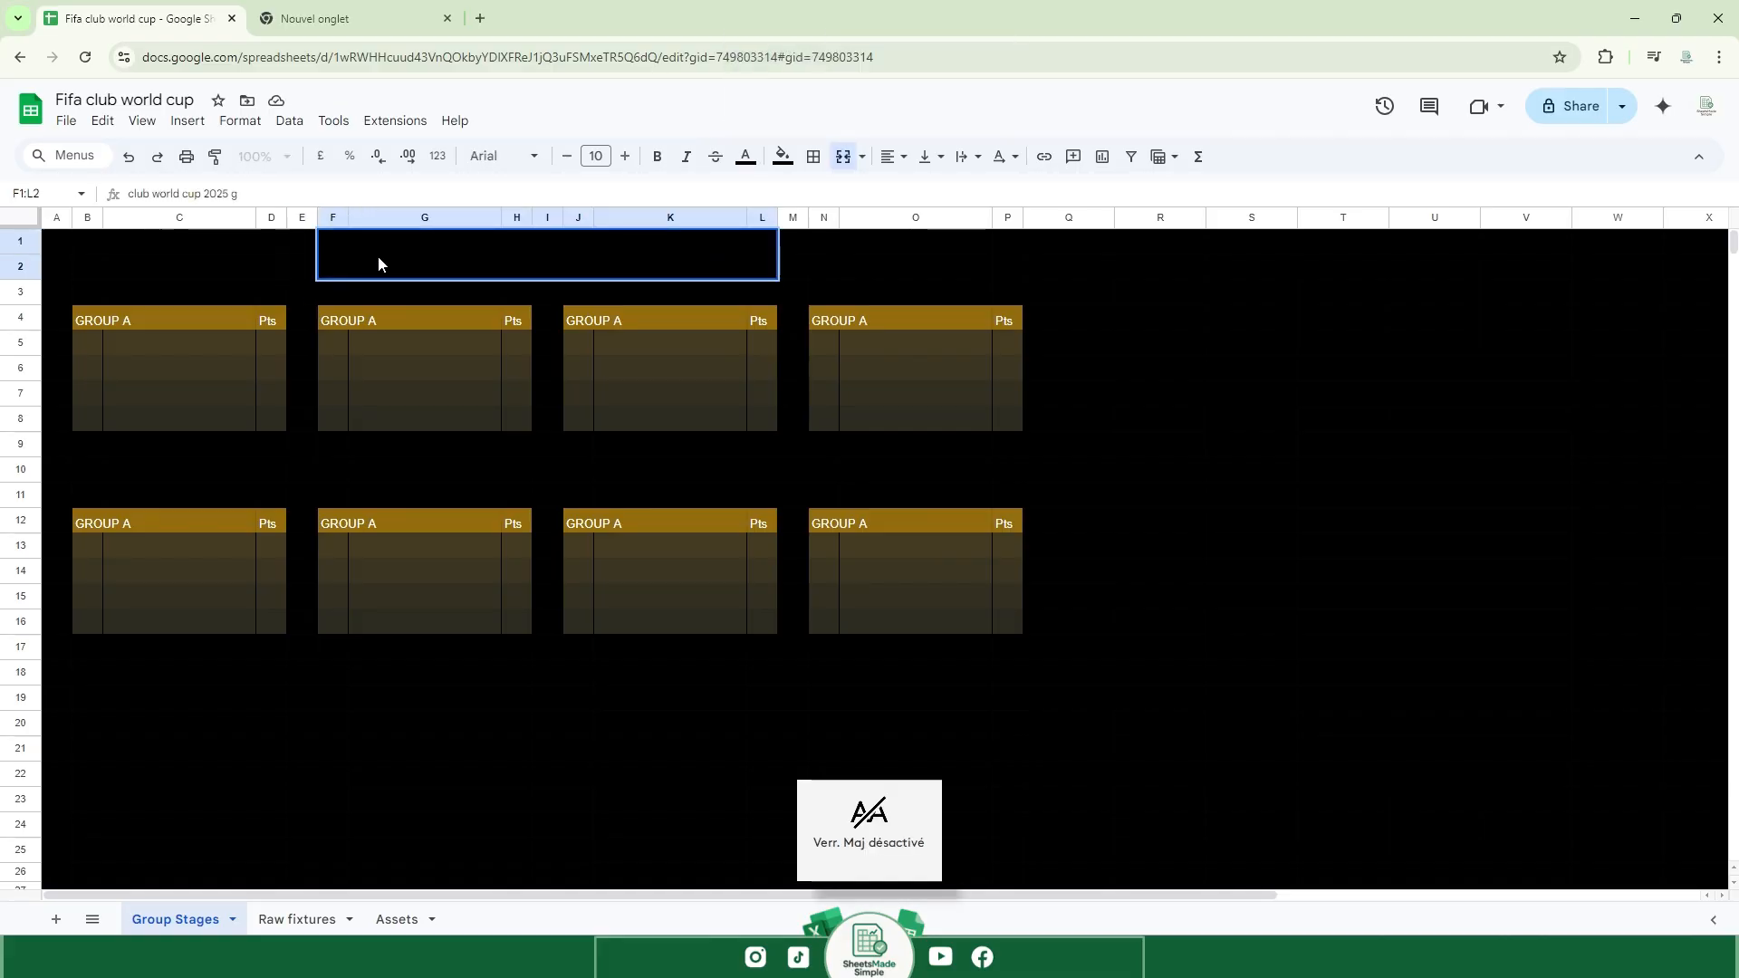
text(rup stages)
Set the text colour of the title in F1:L2 to white.
click(741, 173)
click(936, 227)
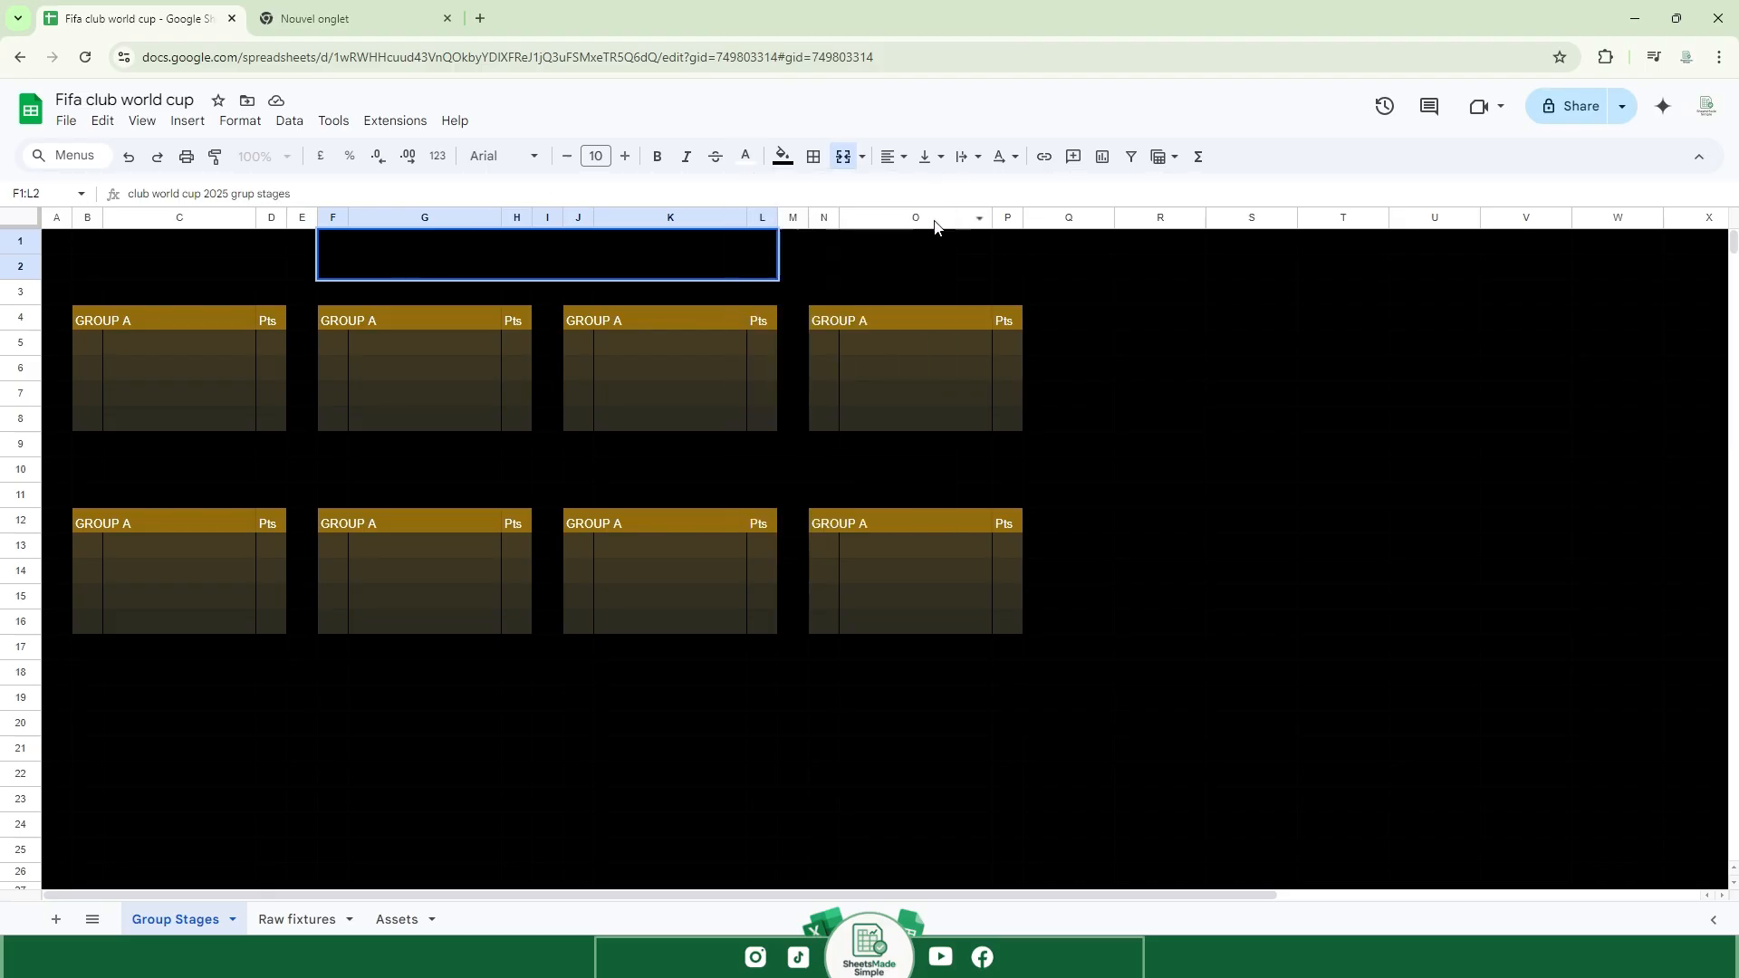
click(241, 267)
click(397, 248)
click(745, 156)
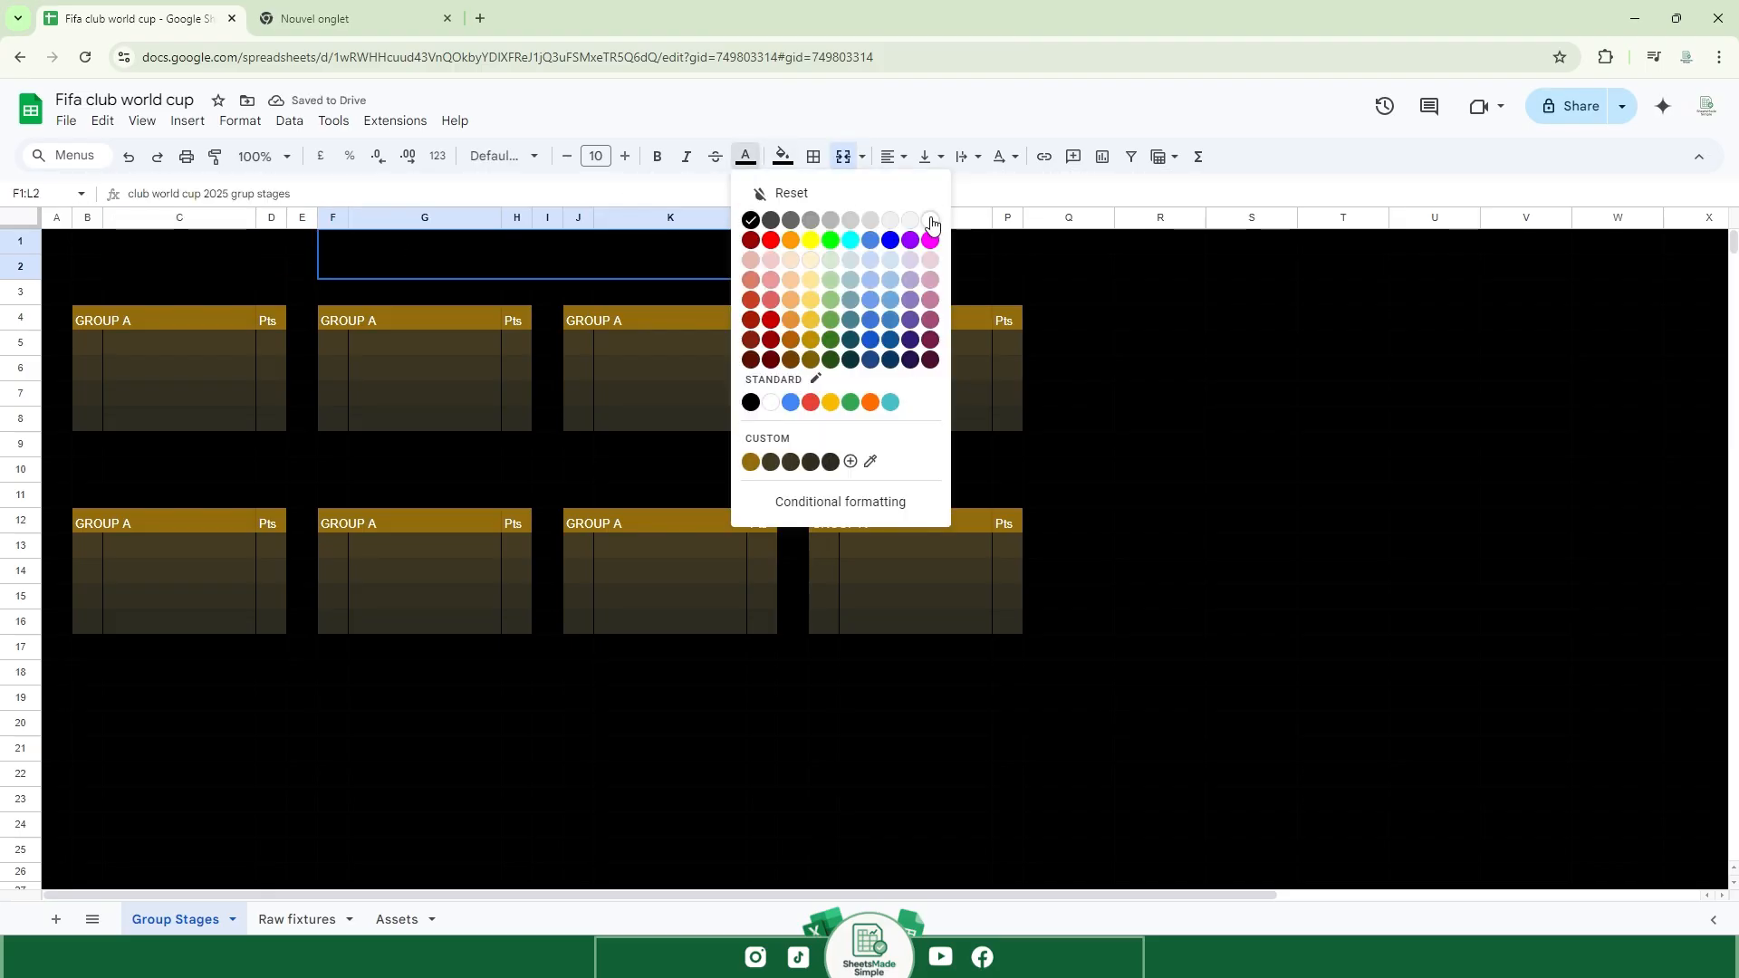
click(934, 236)
Correct the title to read "club world cup 2025 | group stages".
double_click(448, 265)
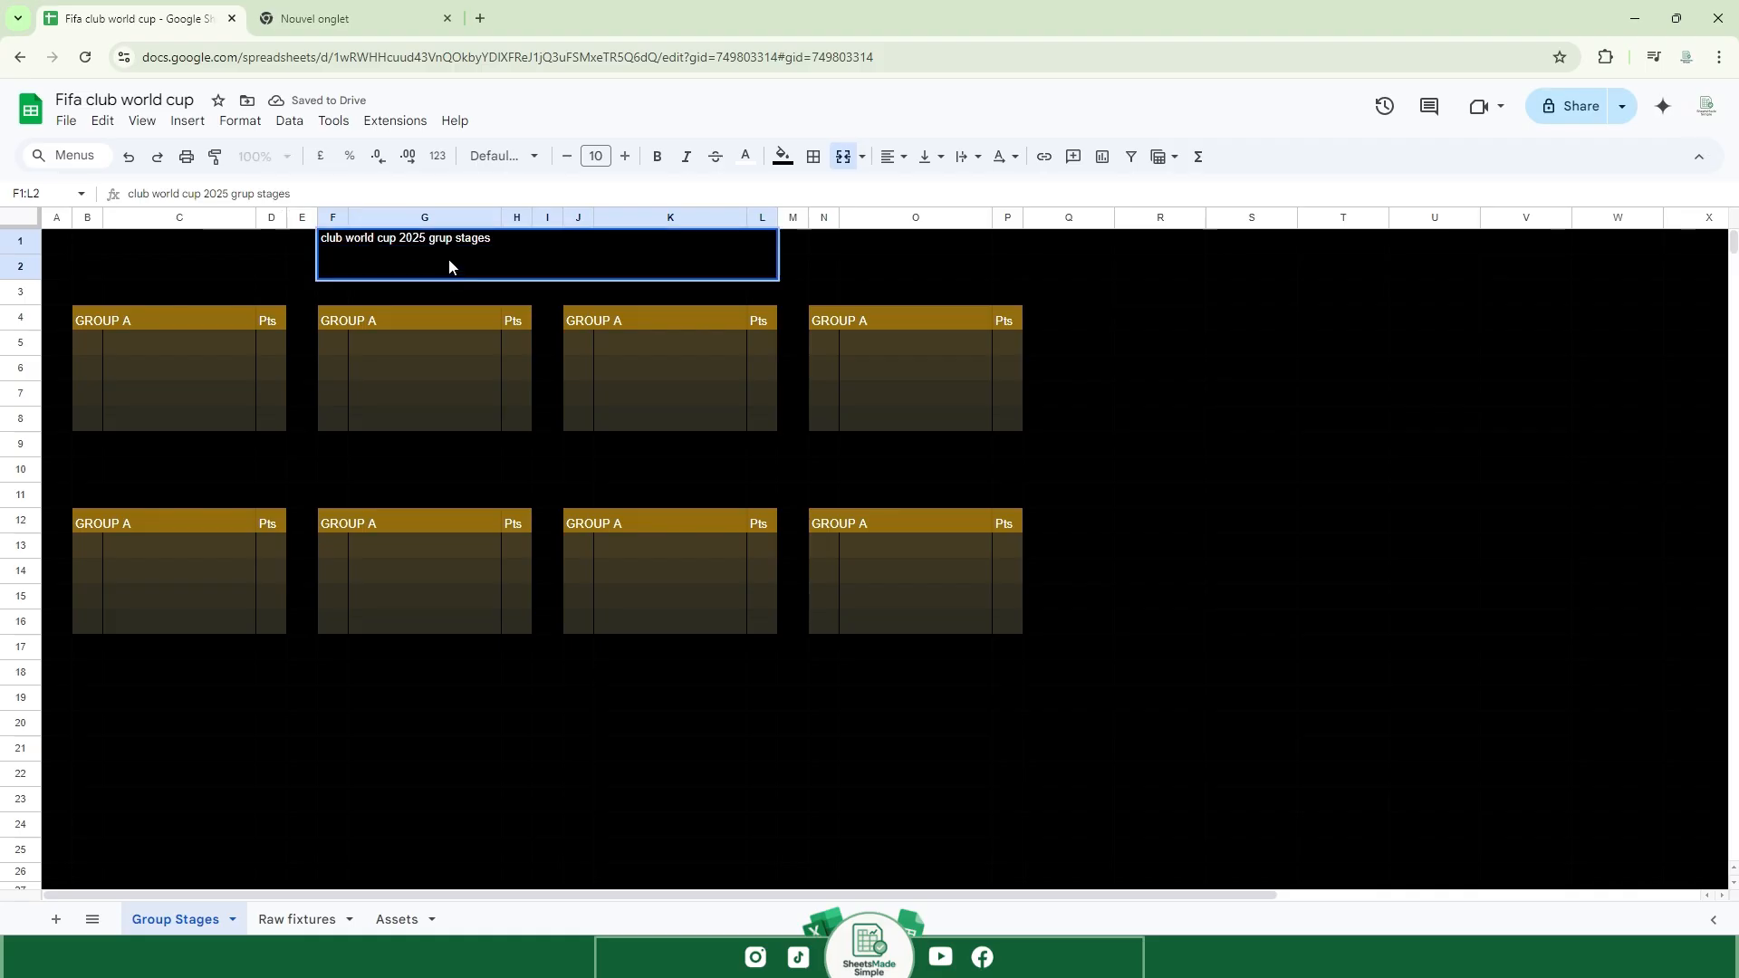
text(o)
key(Left)
key(Left)
key(Left)
text(|)
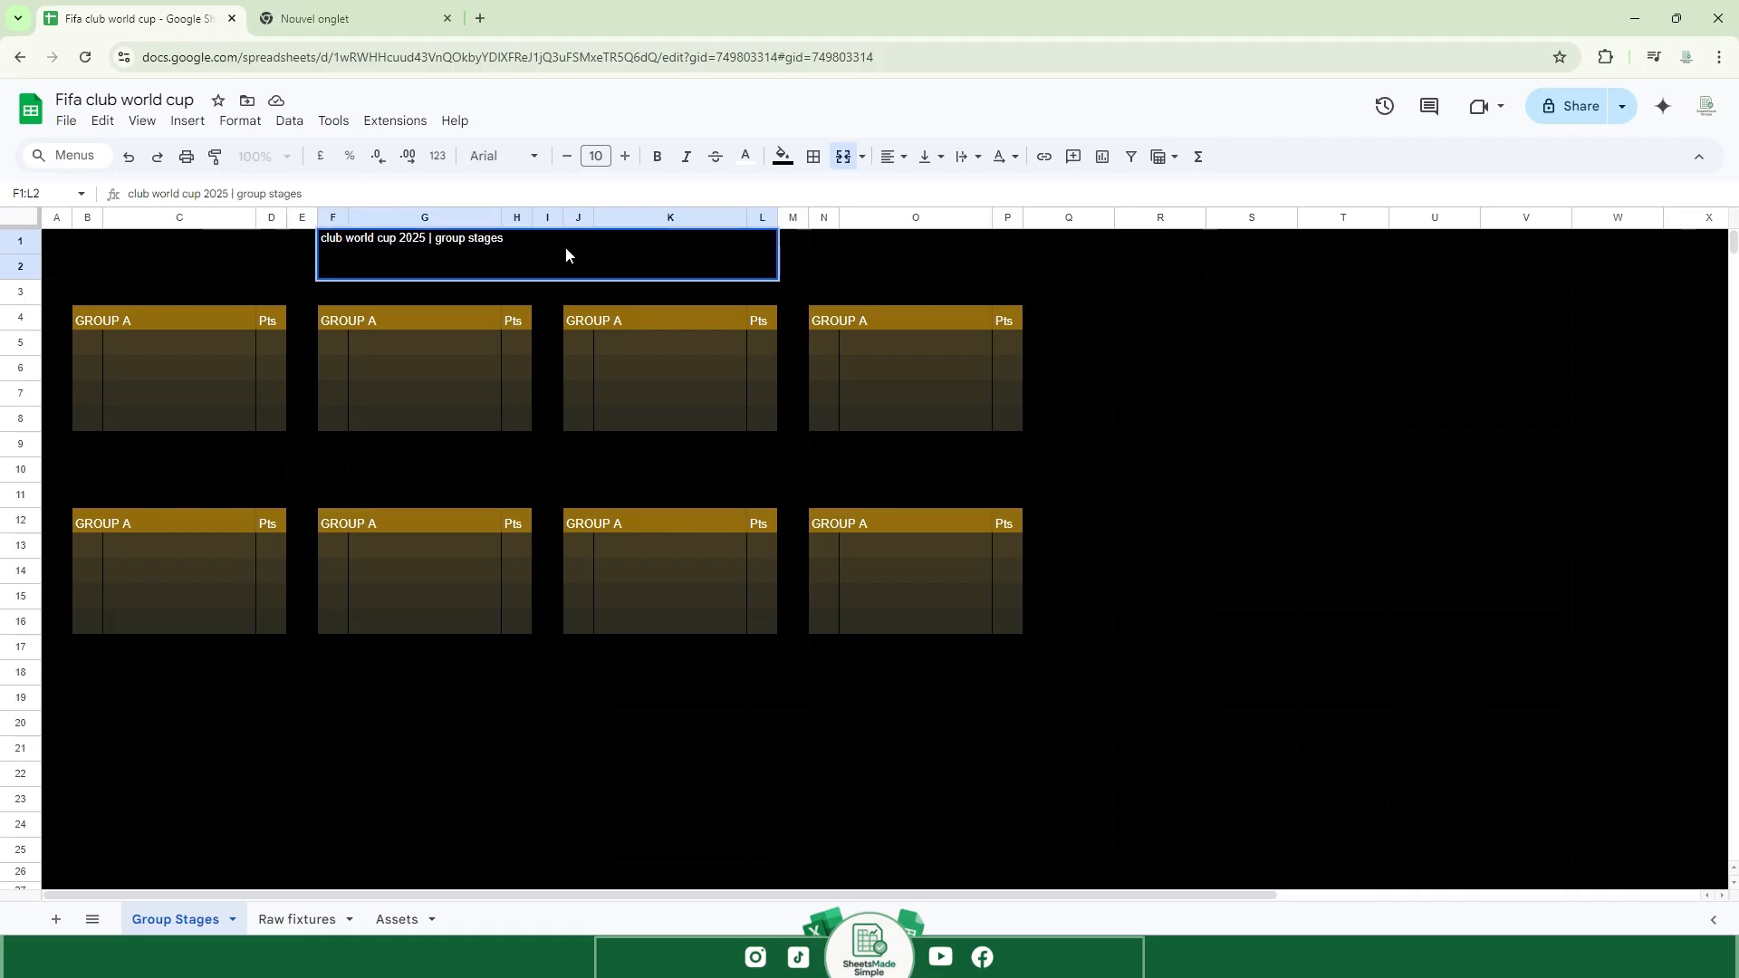
click(306, 245)
Centre the title horizontally and vertically within its merged cell F1:L2.
click(378, 256)
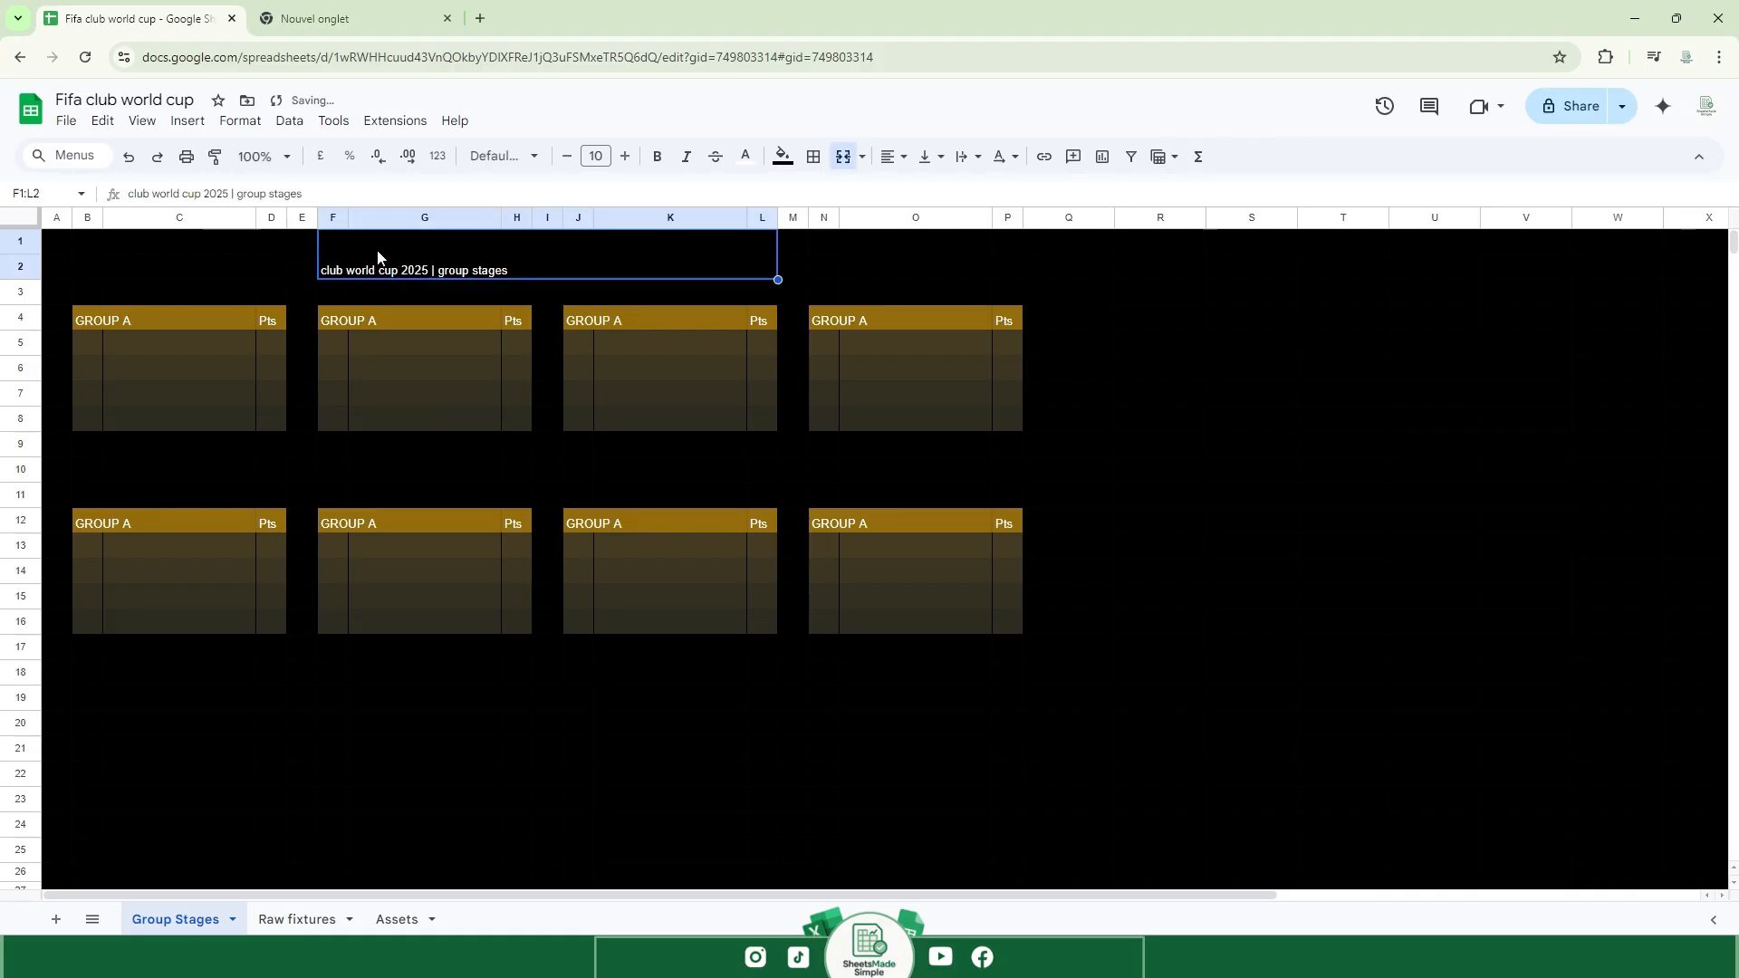
click(902, 156)
click(930, 189)
click(931, 157)
click(955, 190)
Set the title's font to Comfortaa at size 19.
double_click(625, 158)
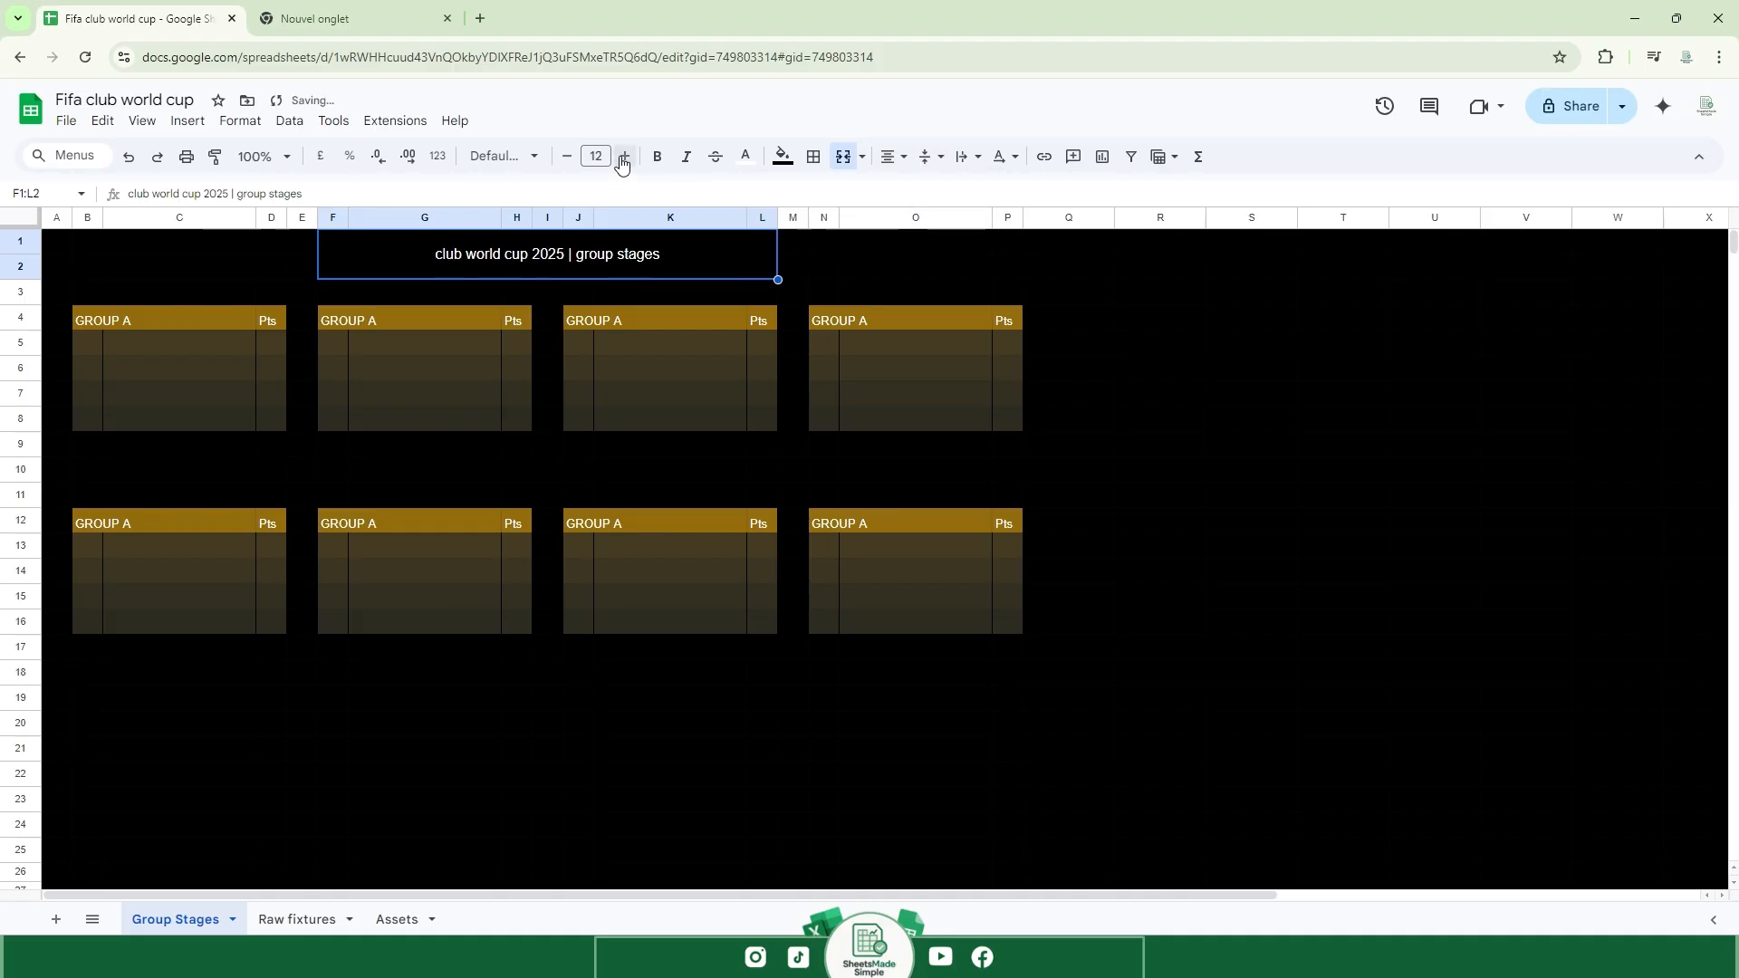
triple_click(625, 158)
double_click(625, 157)
click(626, 157)
click(534, 158)
click(534, 367)
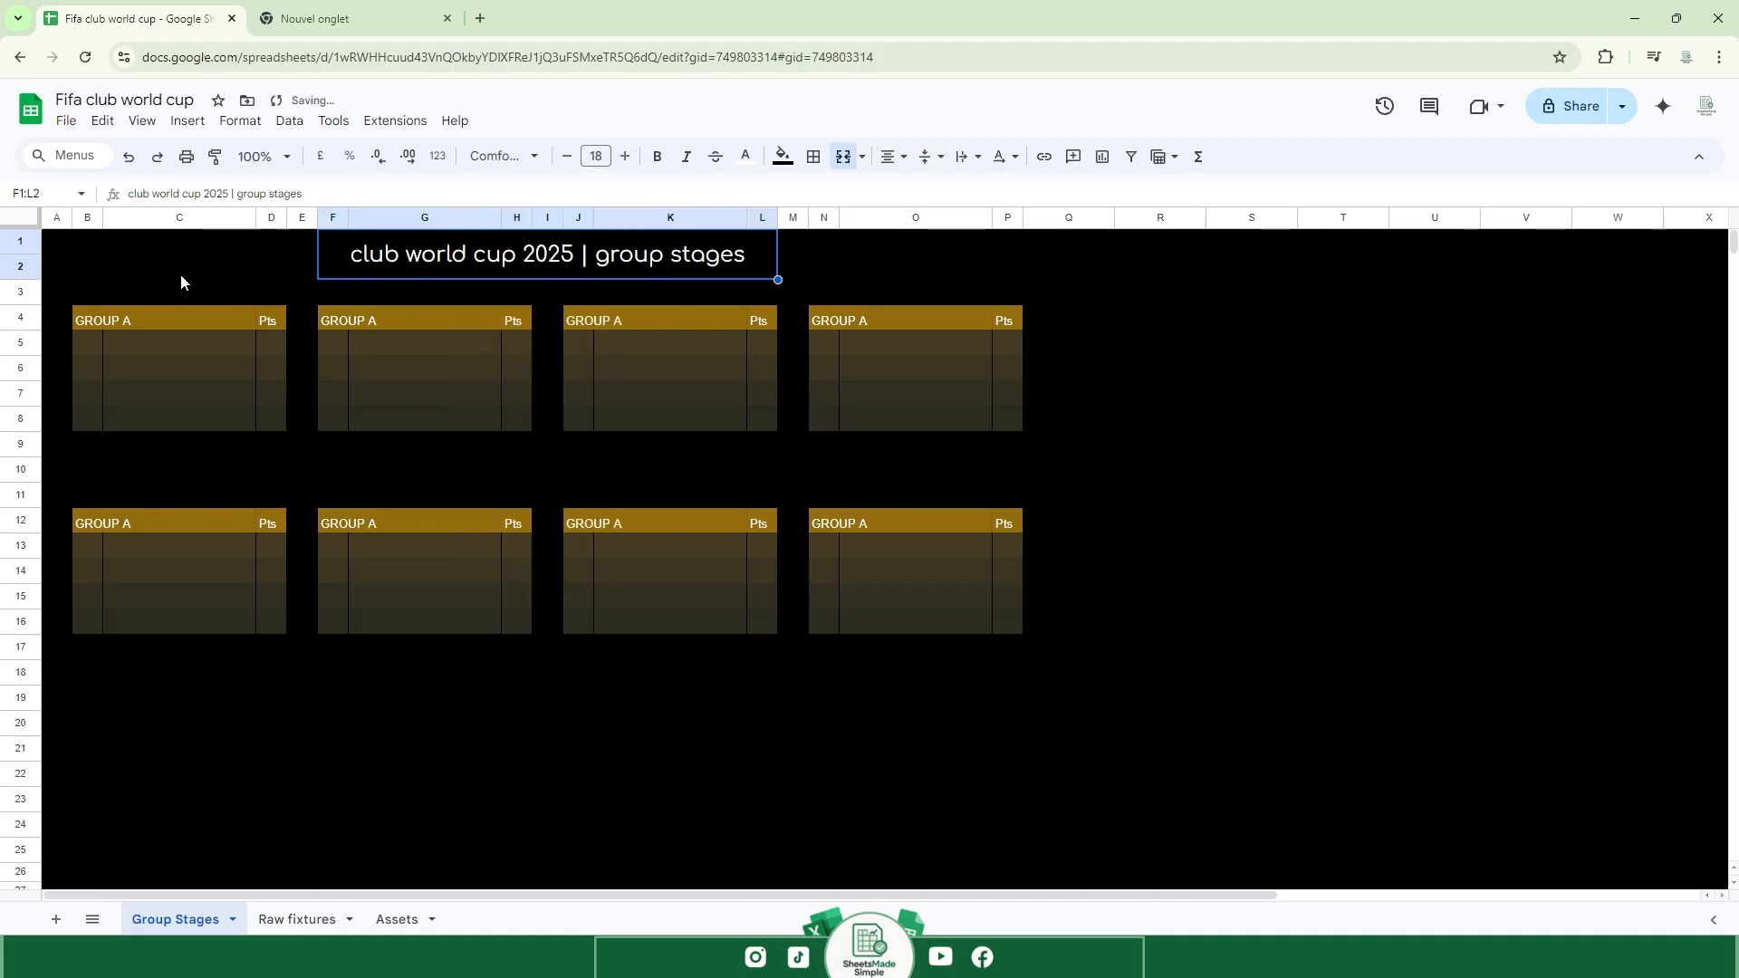
click(625, 156)
click(272, 263)
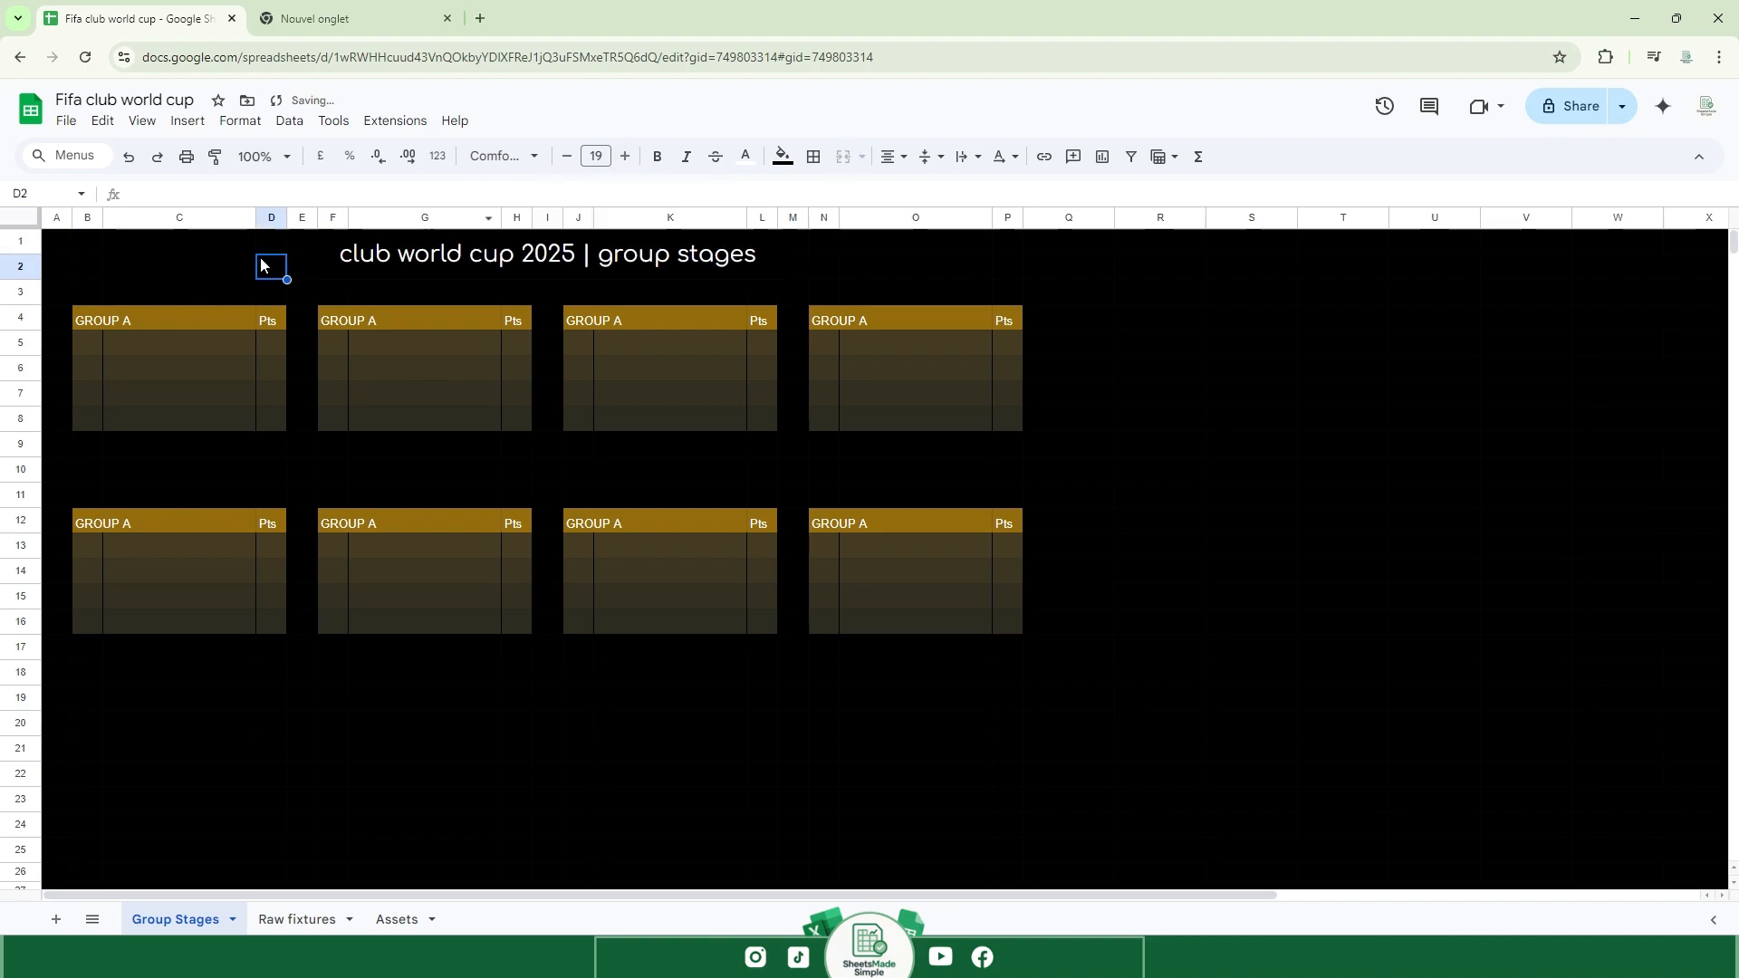
Format the first table's GROUP A heading in bold Lexend at size 12.
click(94, 318)
click(514, 157)
click(542, 367)
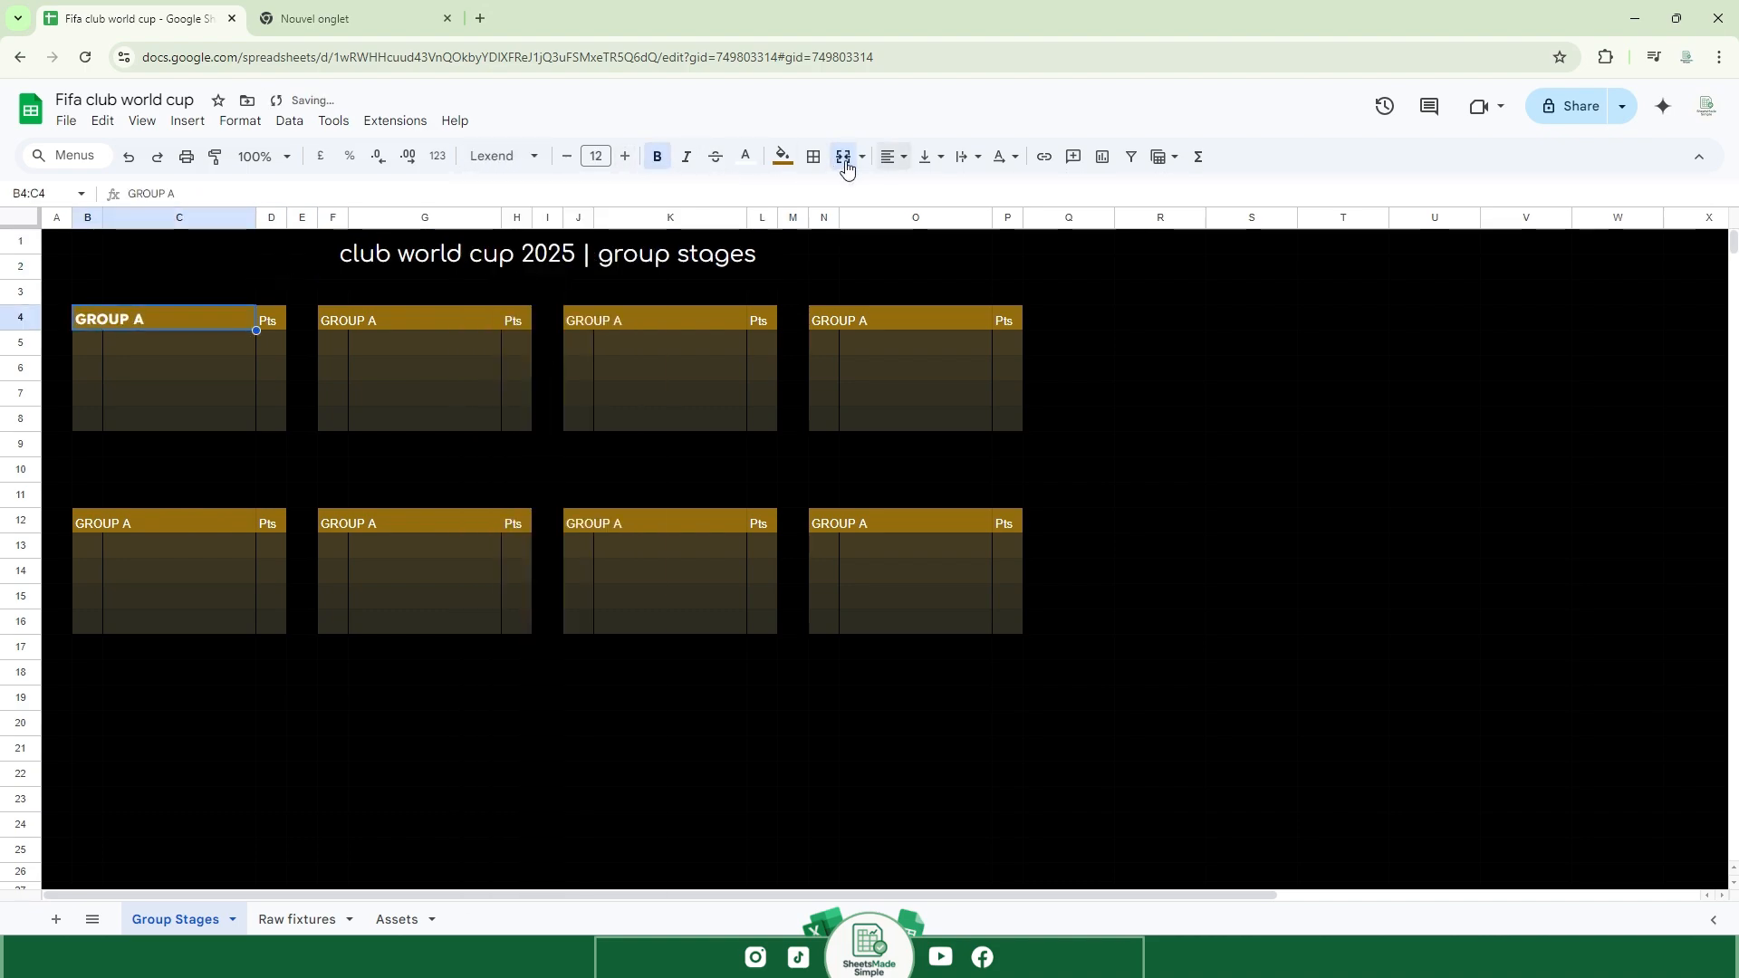
Make the first table's GROUP A heading text black and align it vertically to the middle.
click(783, 158)
click(747, 158)
click(753, 221)
click(931, 158)
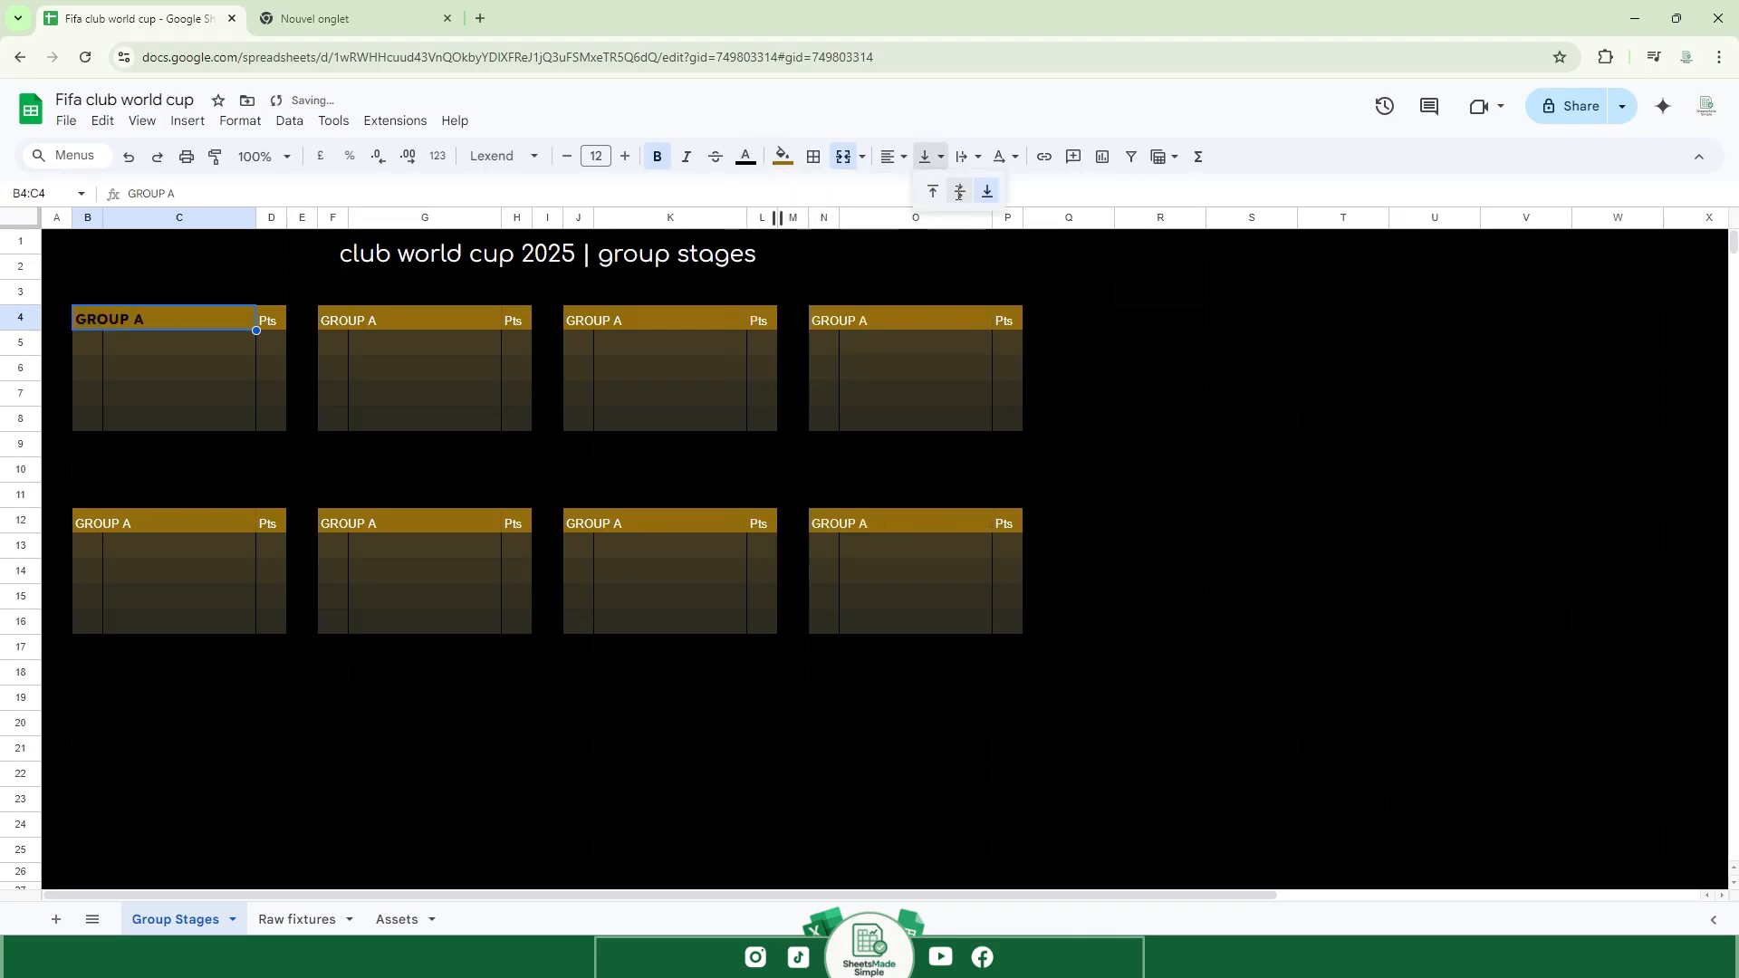
click(959, 193)
click(1004, 292)
click(187, 276)
Format header rows 4 and 12 together with black, bold Lexend text at size 12, vertically centred.
click(61, 318)
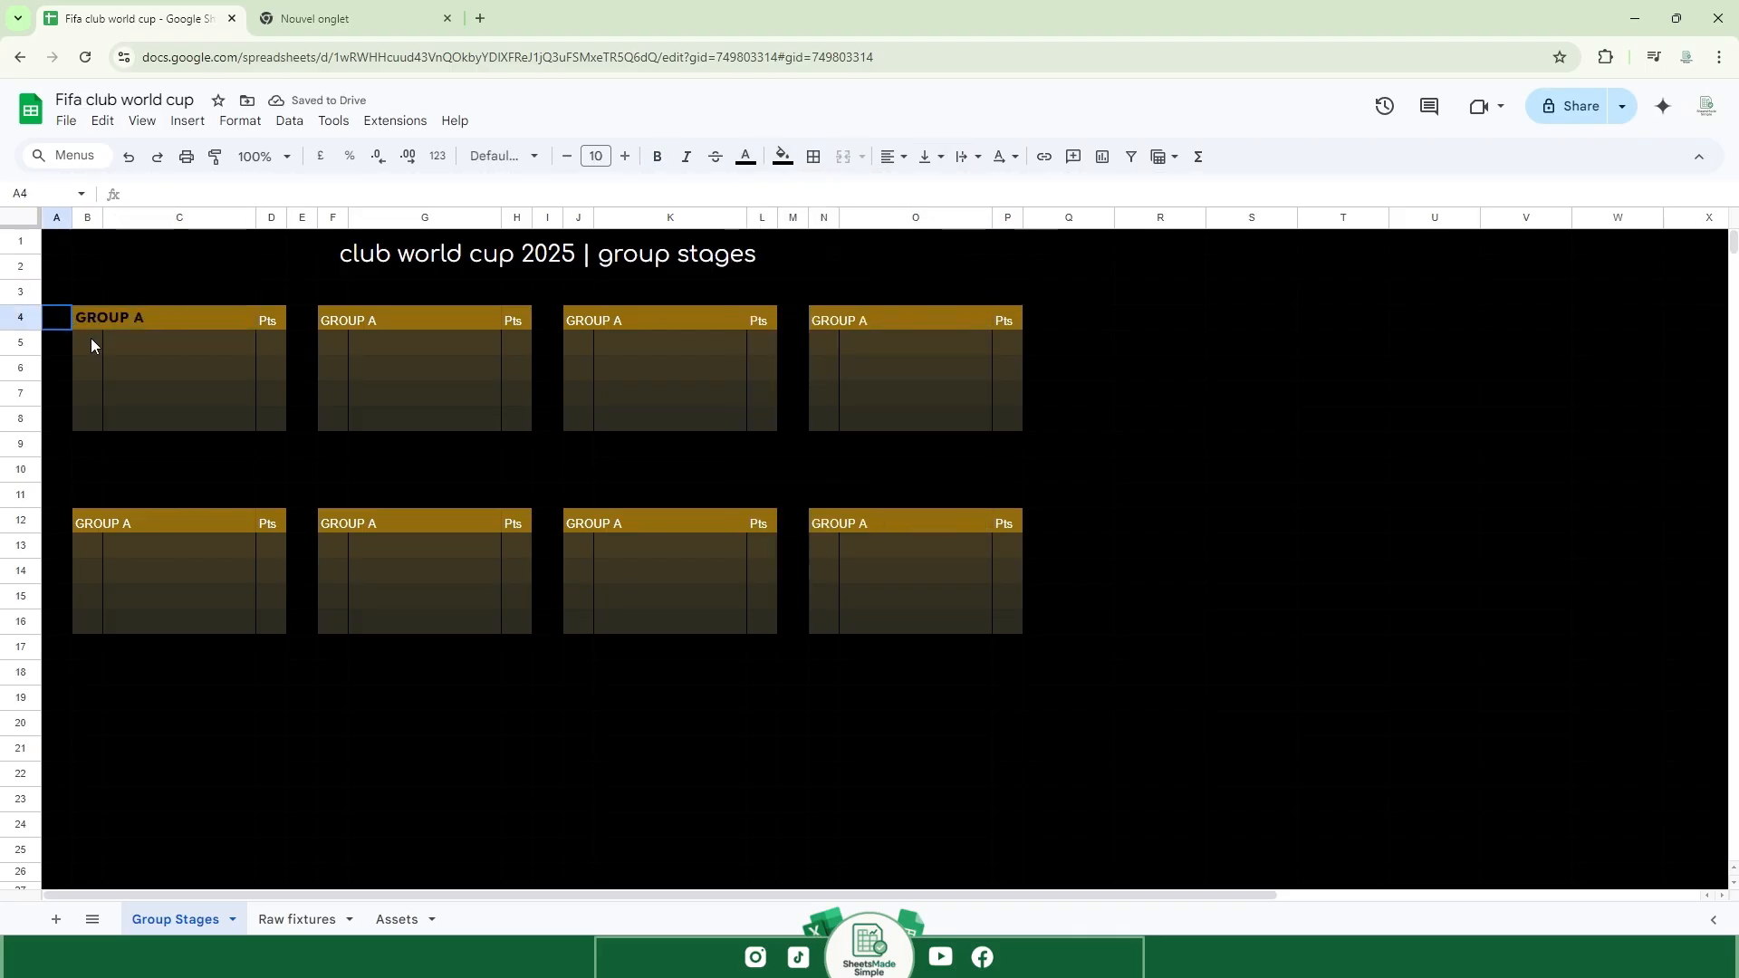
drag(61, 318, 933, 524)
click(22, 318)
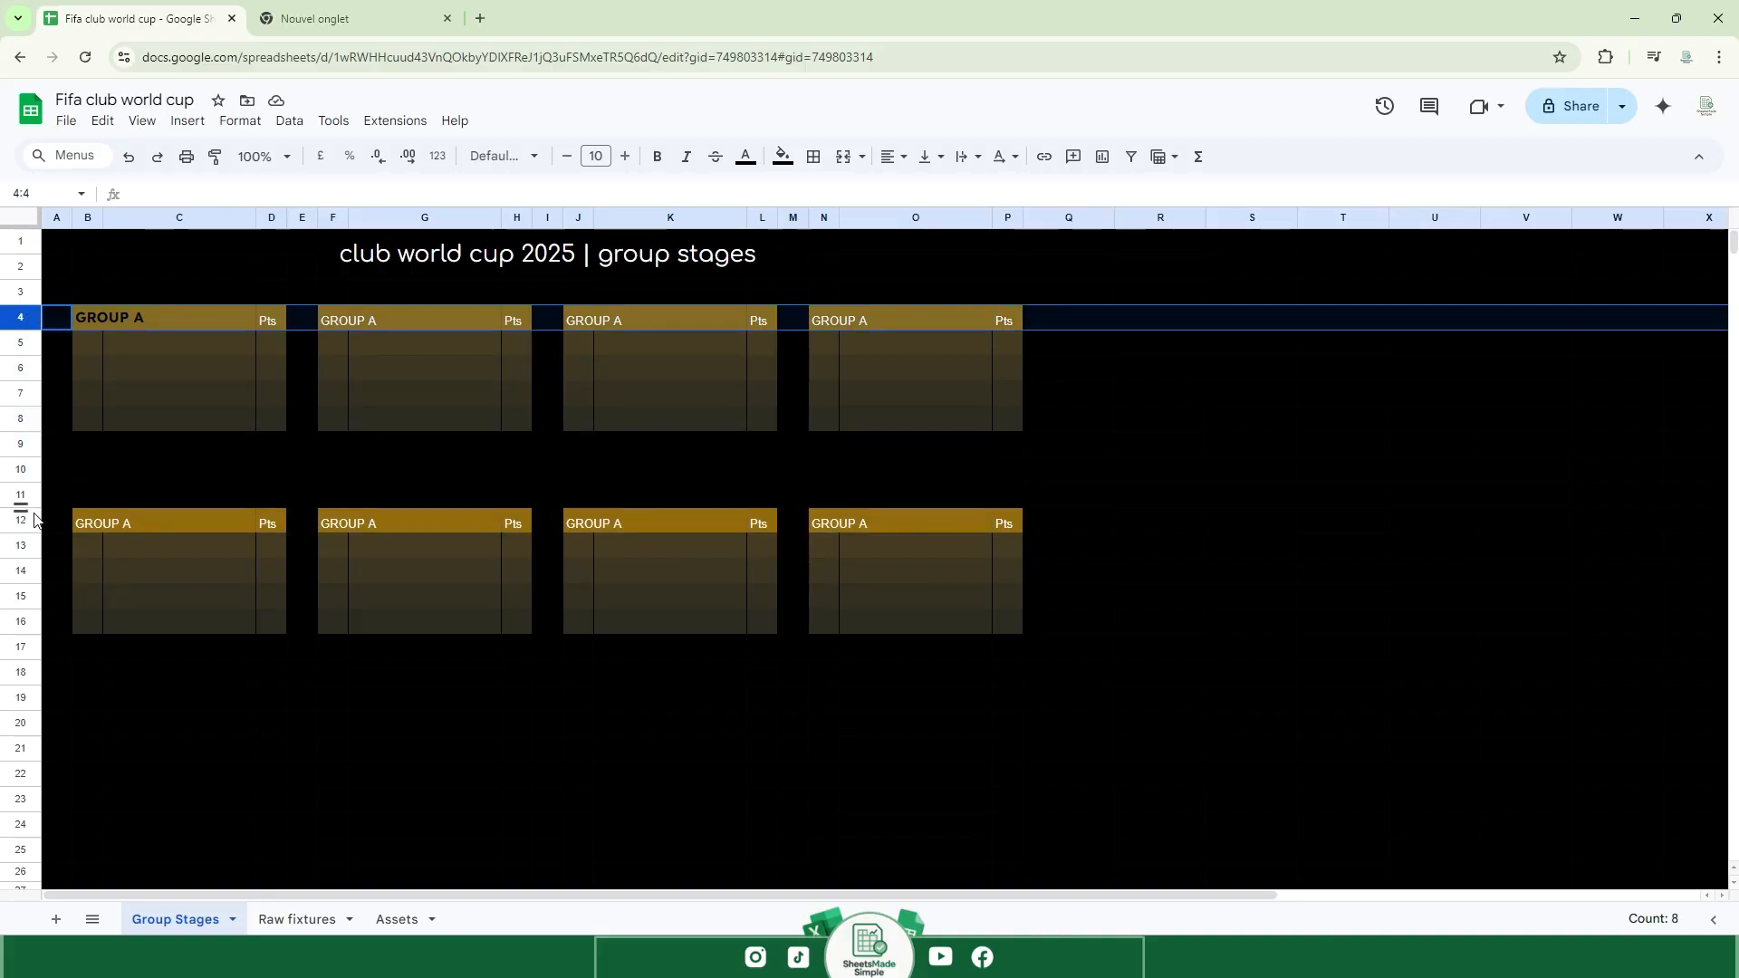
ctrl+click(32, 520)
click(746, 156)
click(750, 221)
click(658, 155)
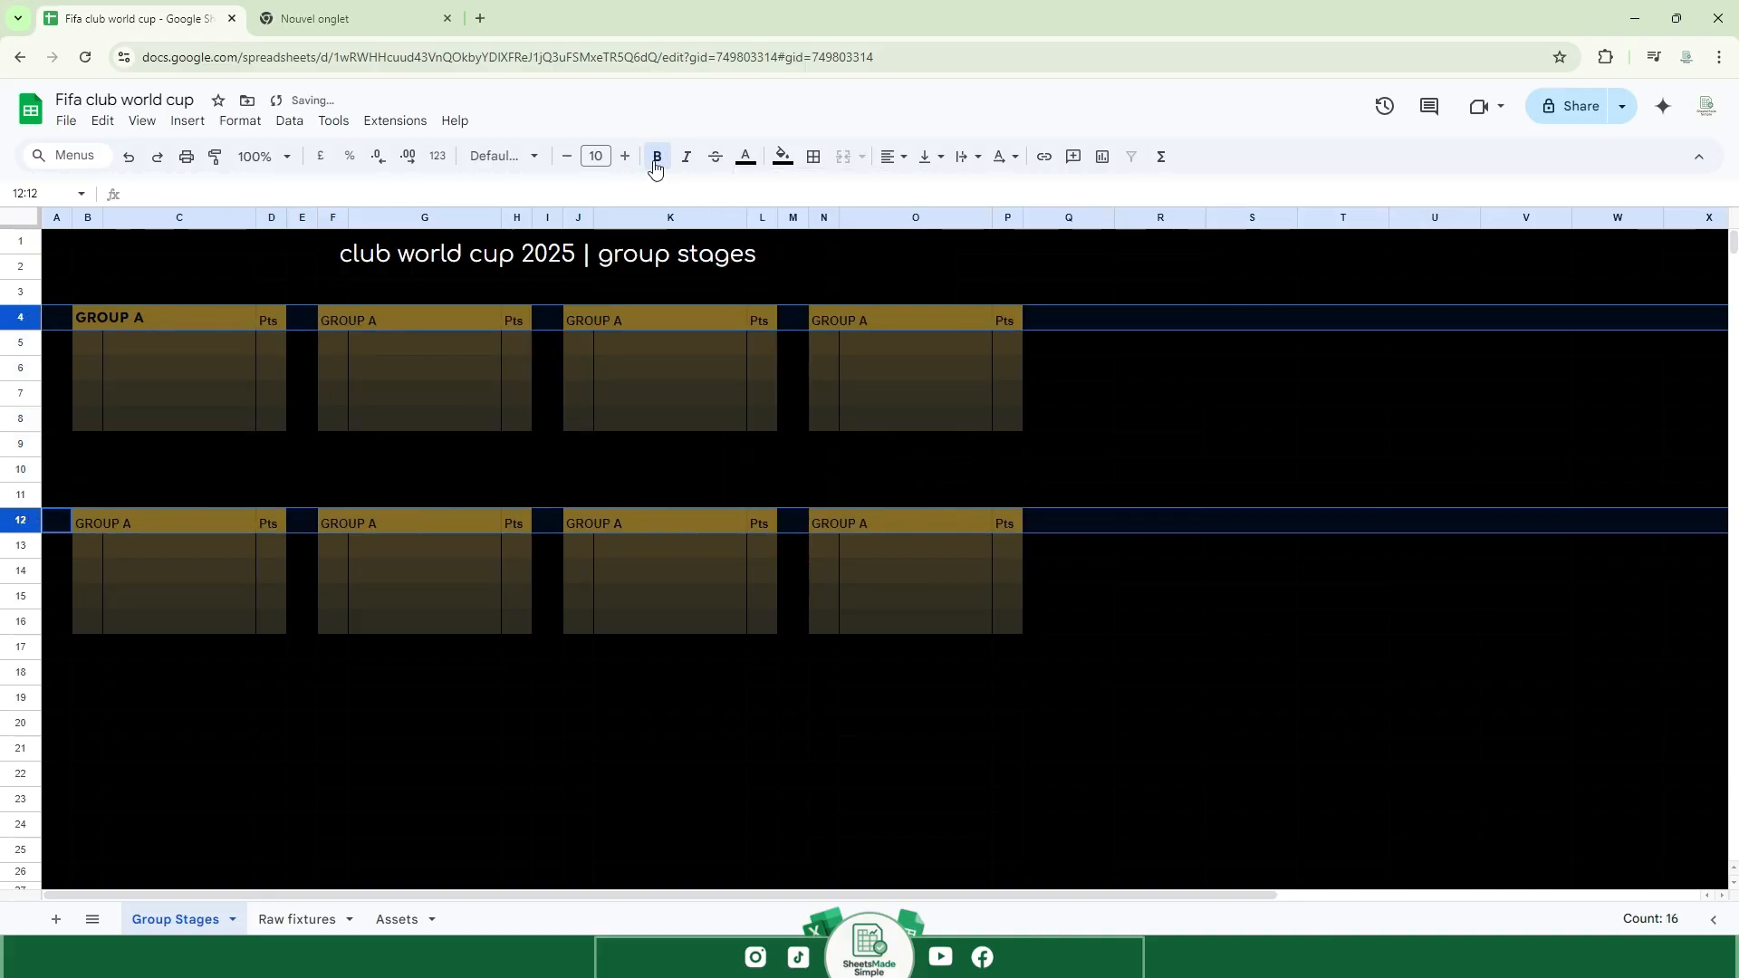
click(625, 156)
click(625, 155)
click(504, 156)
key(Escape)
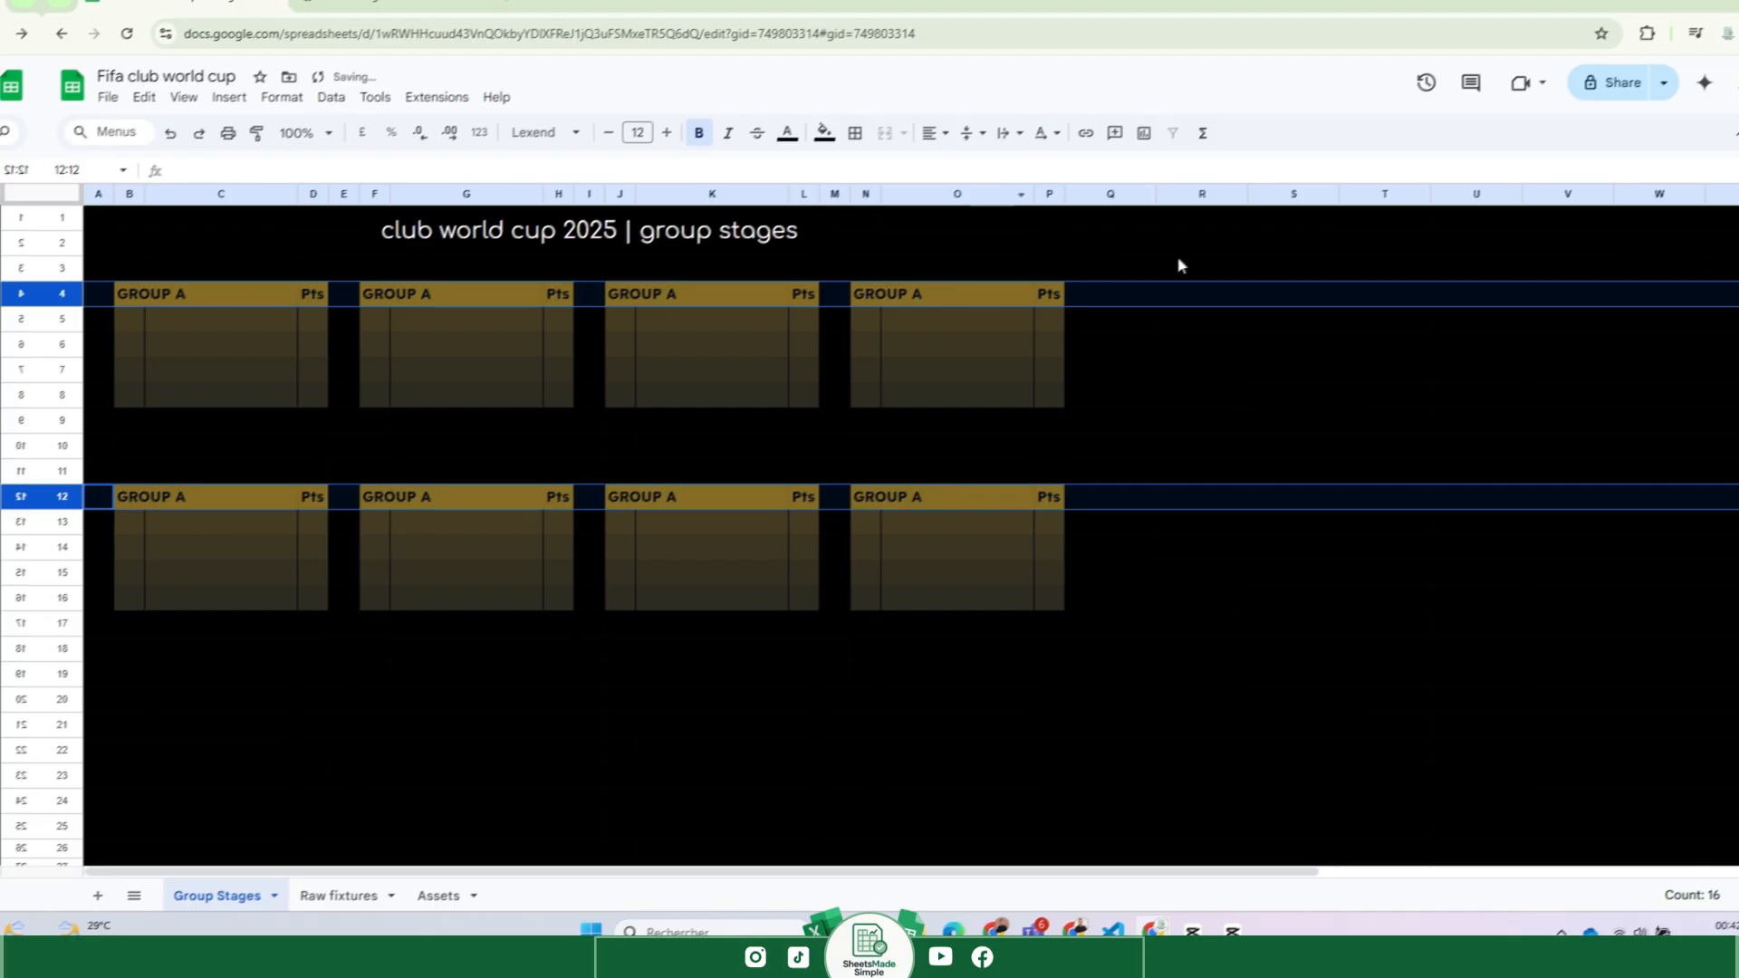
Merge cells D1:E2 beside the title to hold a logo.
click(301, 267)
drag(267, 246, 307, 270)
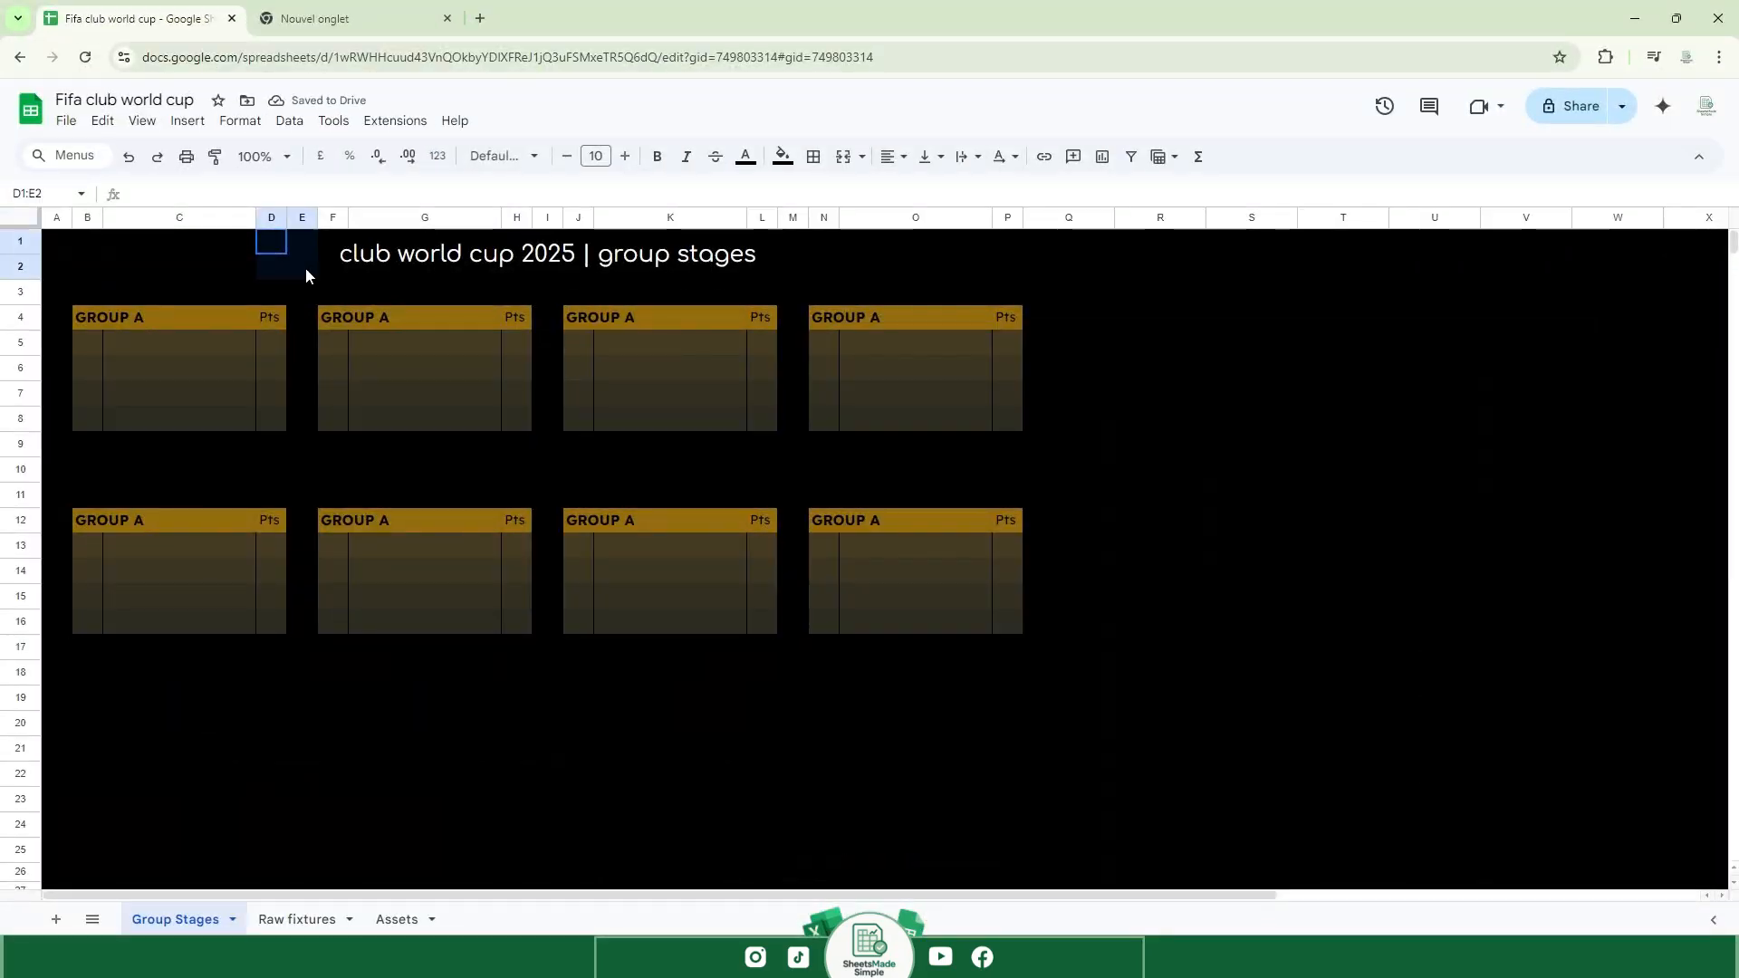
click(843, 155)
Search Google for "world cup club logo png" and open the Wikimedia Commons logo's preview.
click(327, 18)
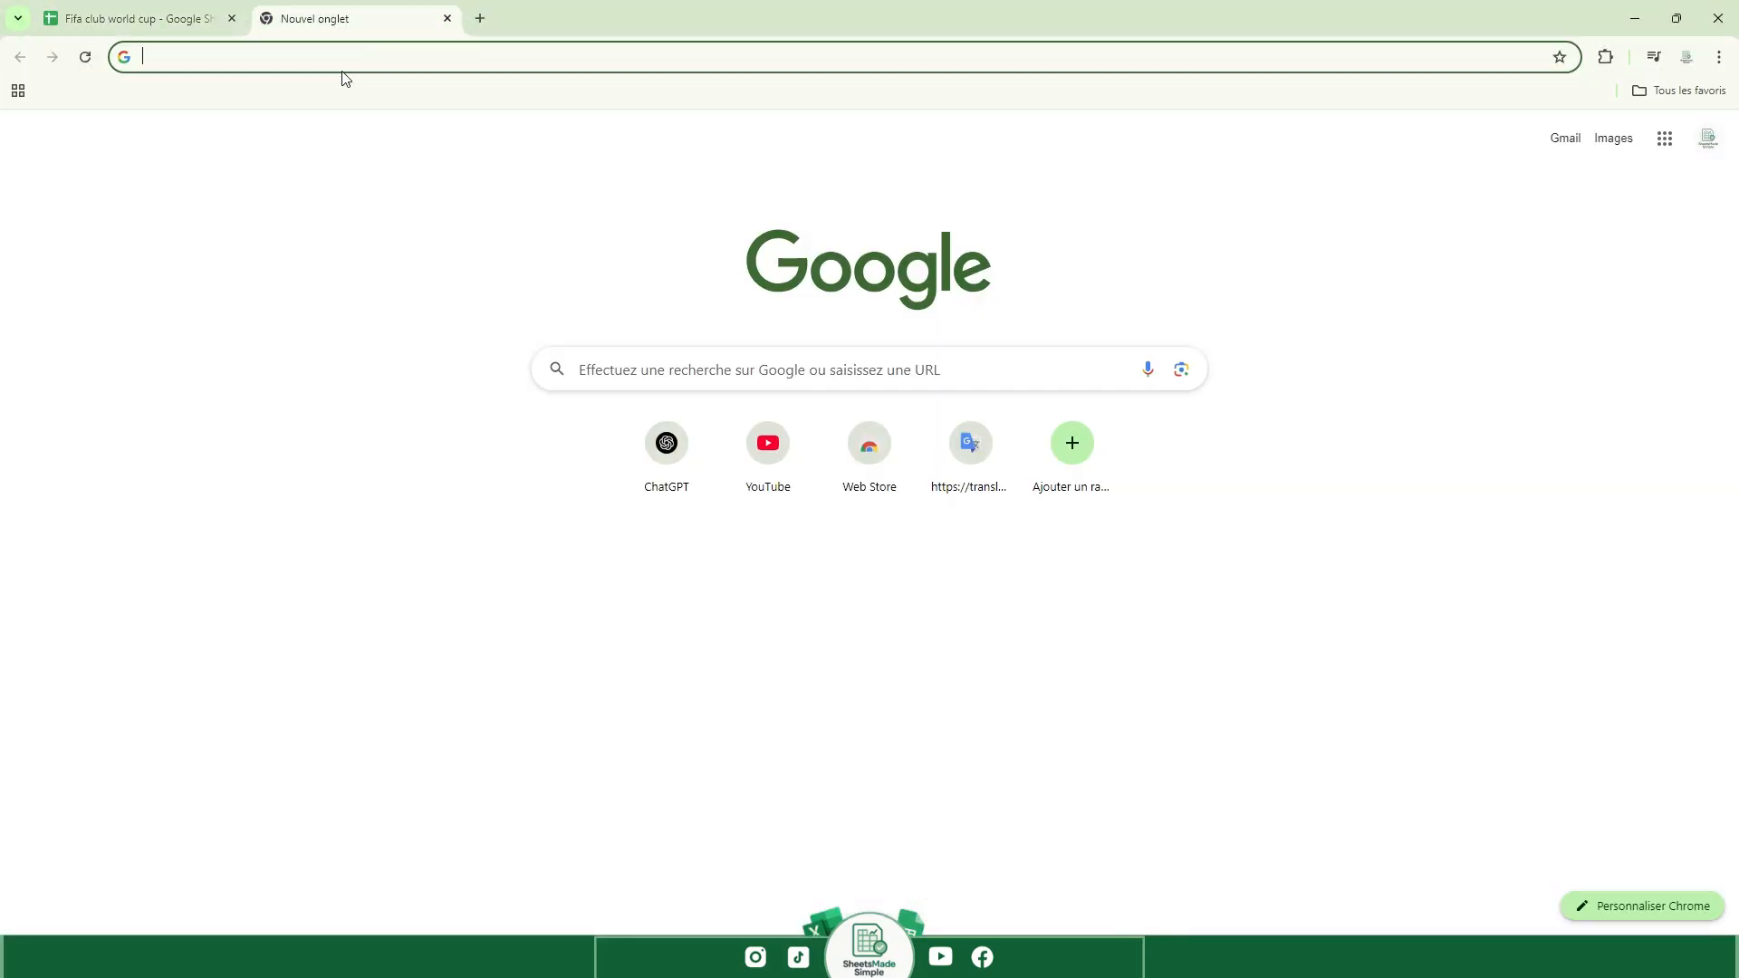
text(world cup club logo png)
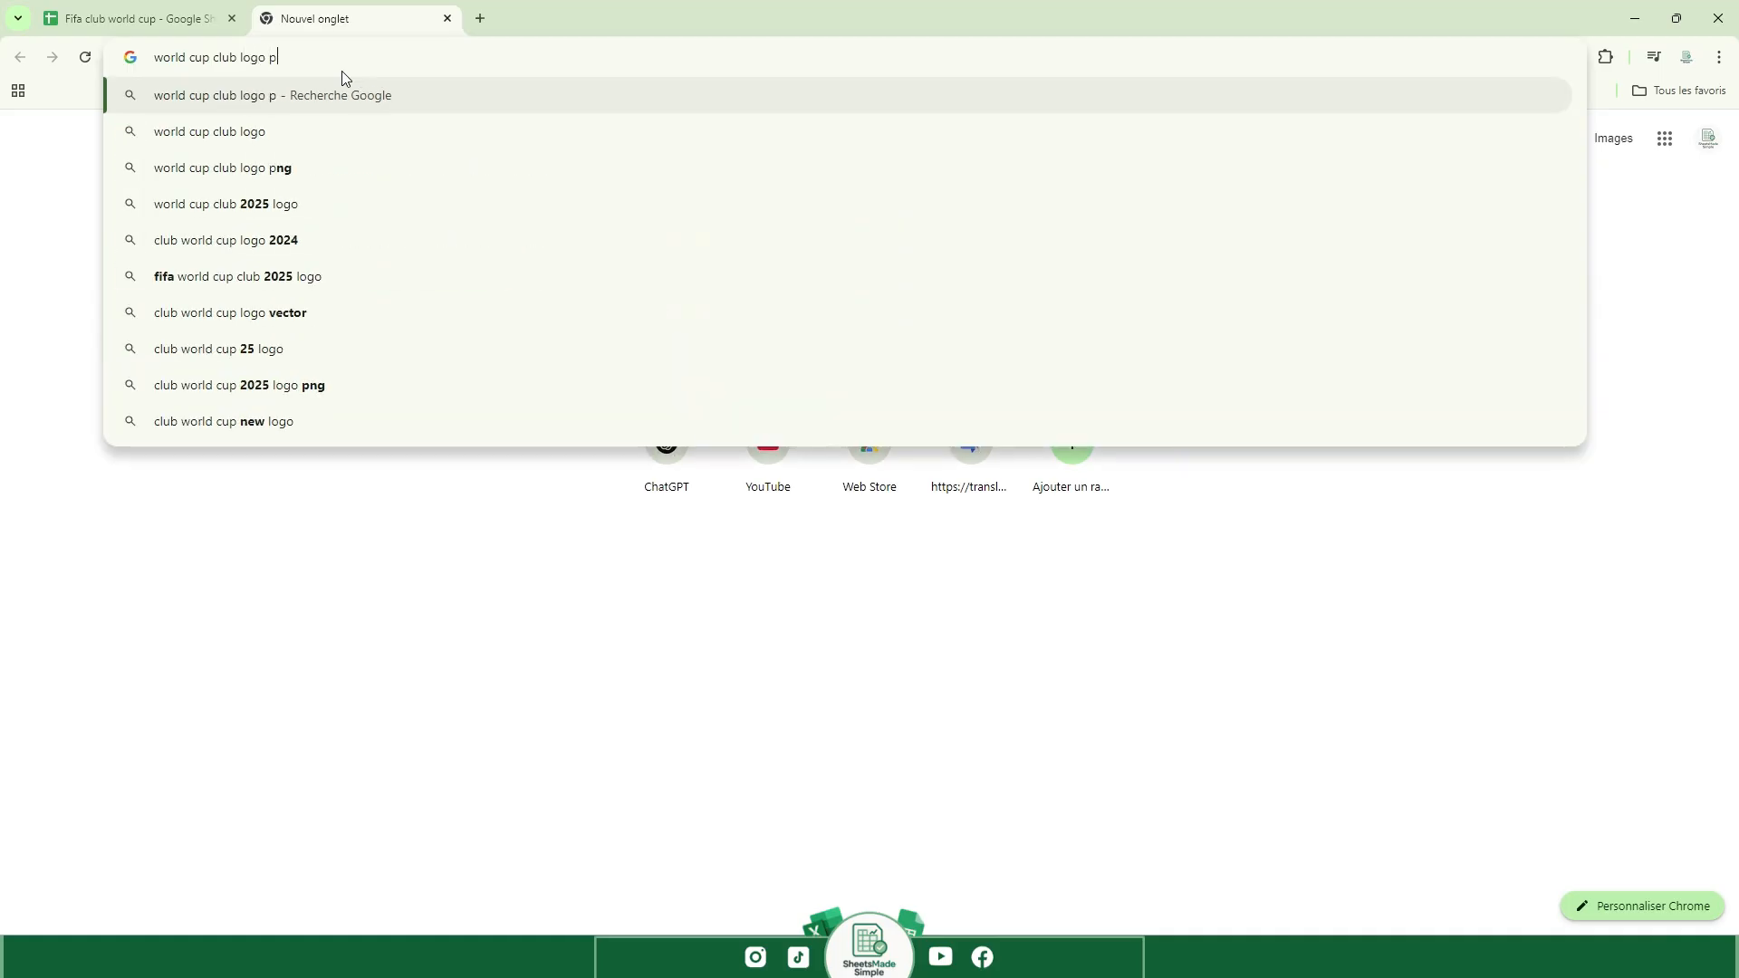
key(Return)
click(290, 331)
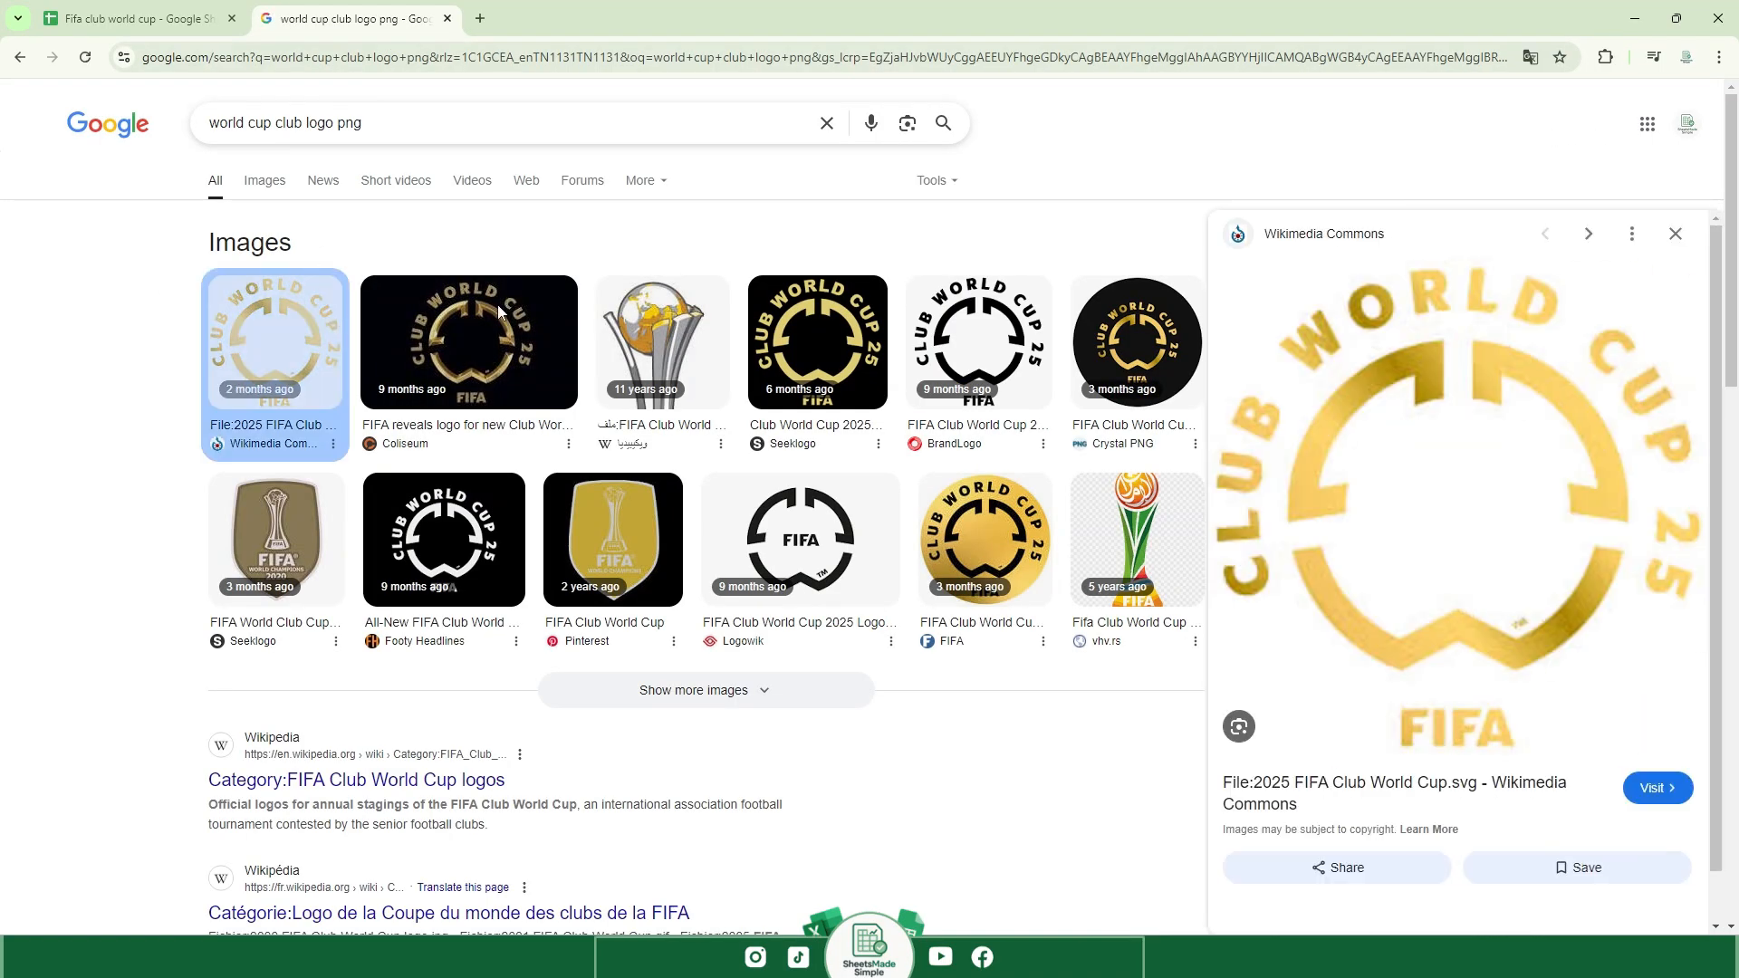
Open the Wikimedia Commons logo in its own browser tab and try to copy it there.
click(1339, 415)
click(466, 385)
right_click(111, 157)
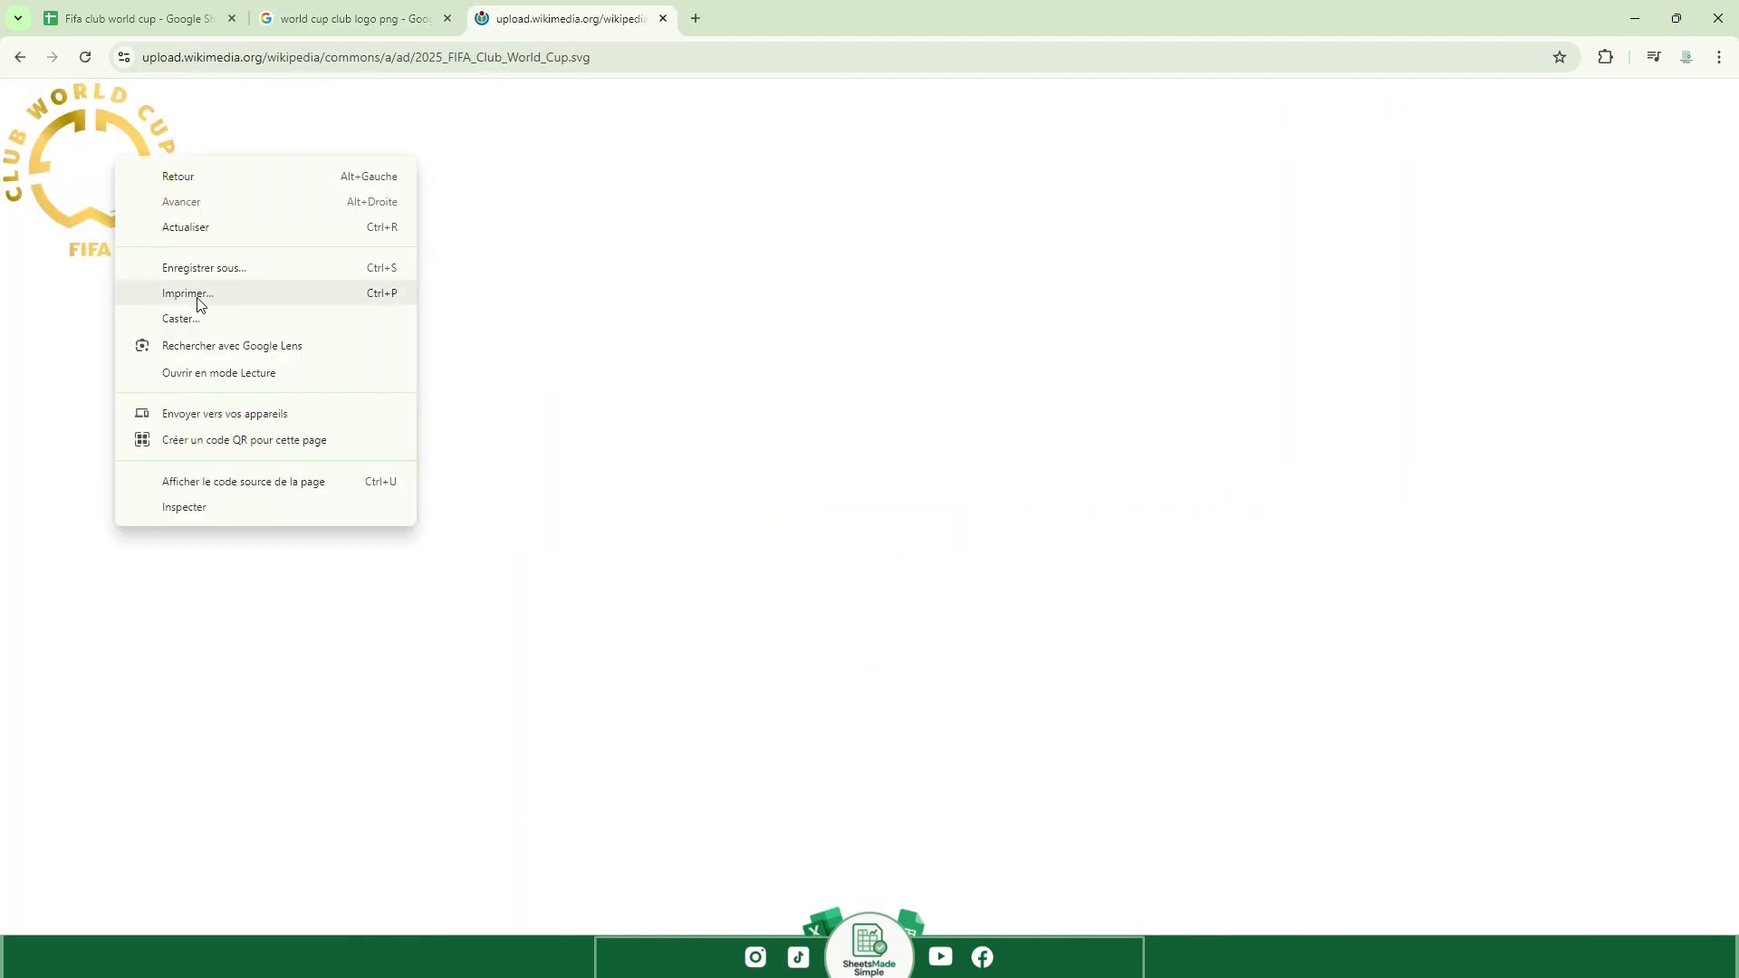
right_click(62, 181)
Copy the logo image from the search preview and place it inside merged cell D1:E2 of the Group Stages sheet.
click(354, 18)
right_click(1347, 377)
click(1429, 671)
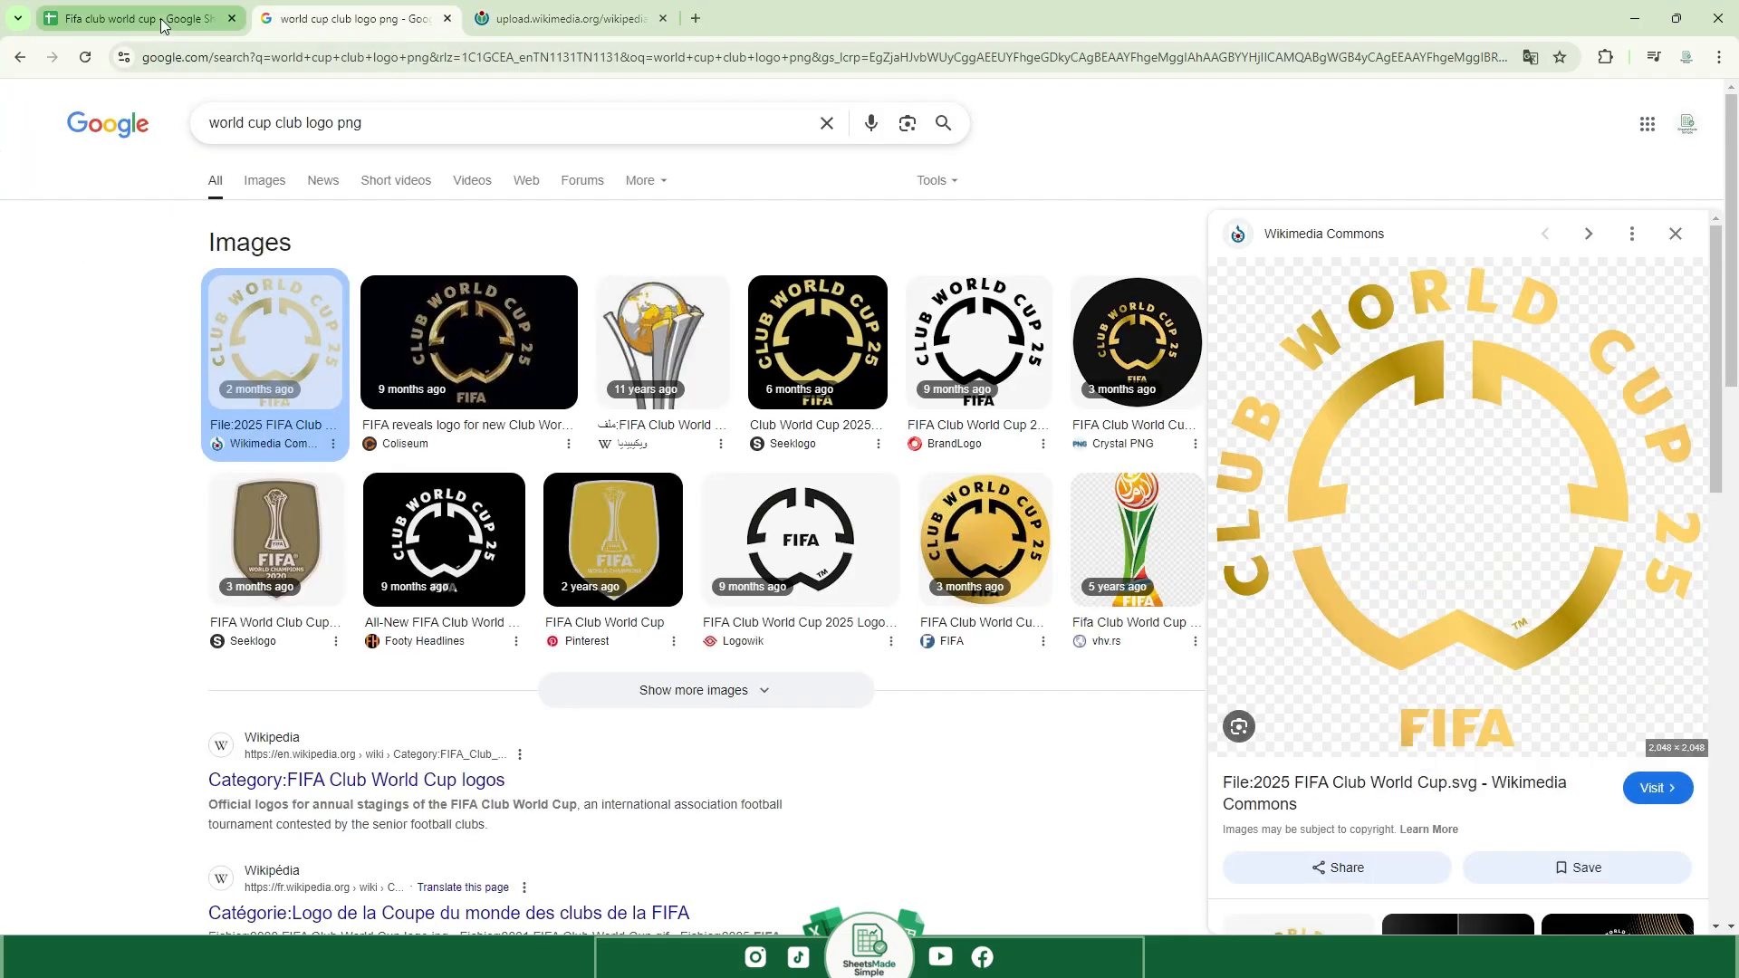
click(136, 18)
key(ctrl+v)
right_click(671, 254)
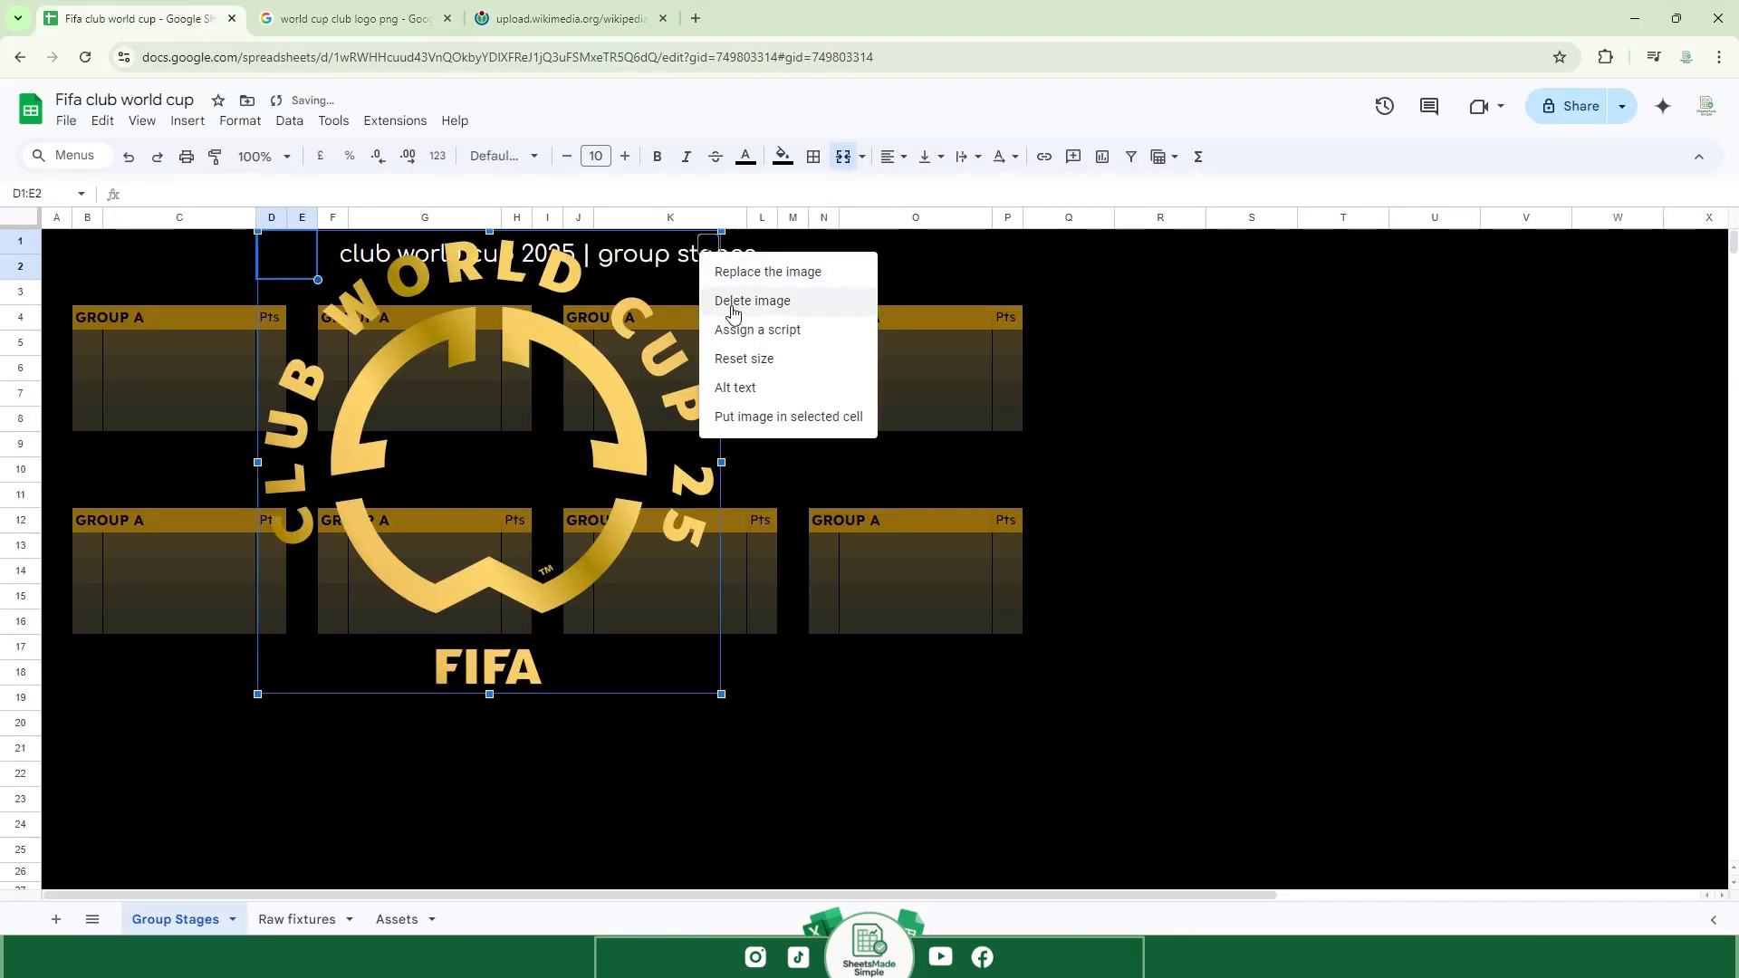
click(773, 409)
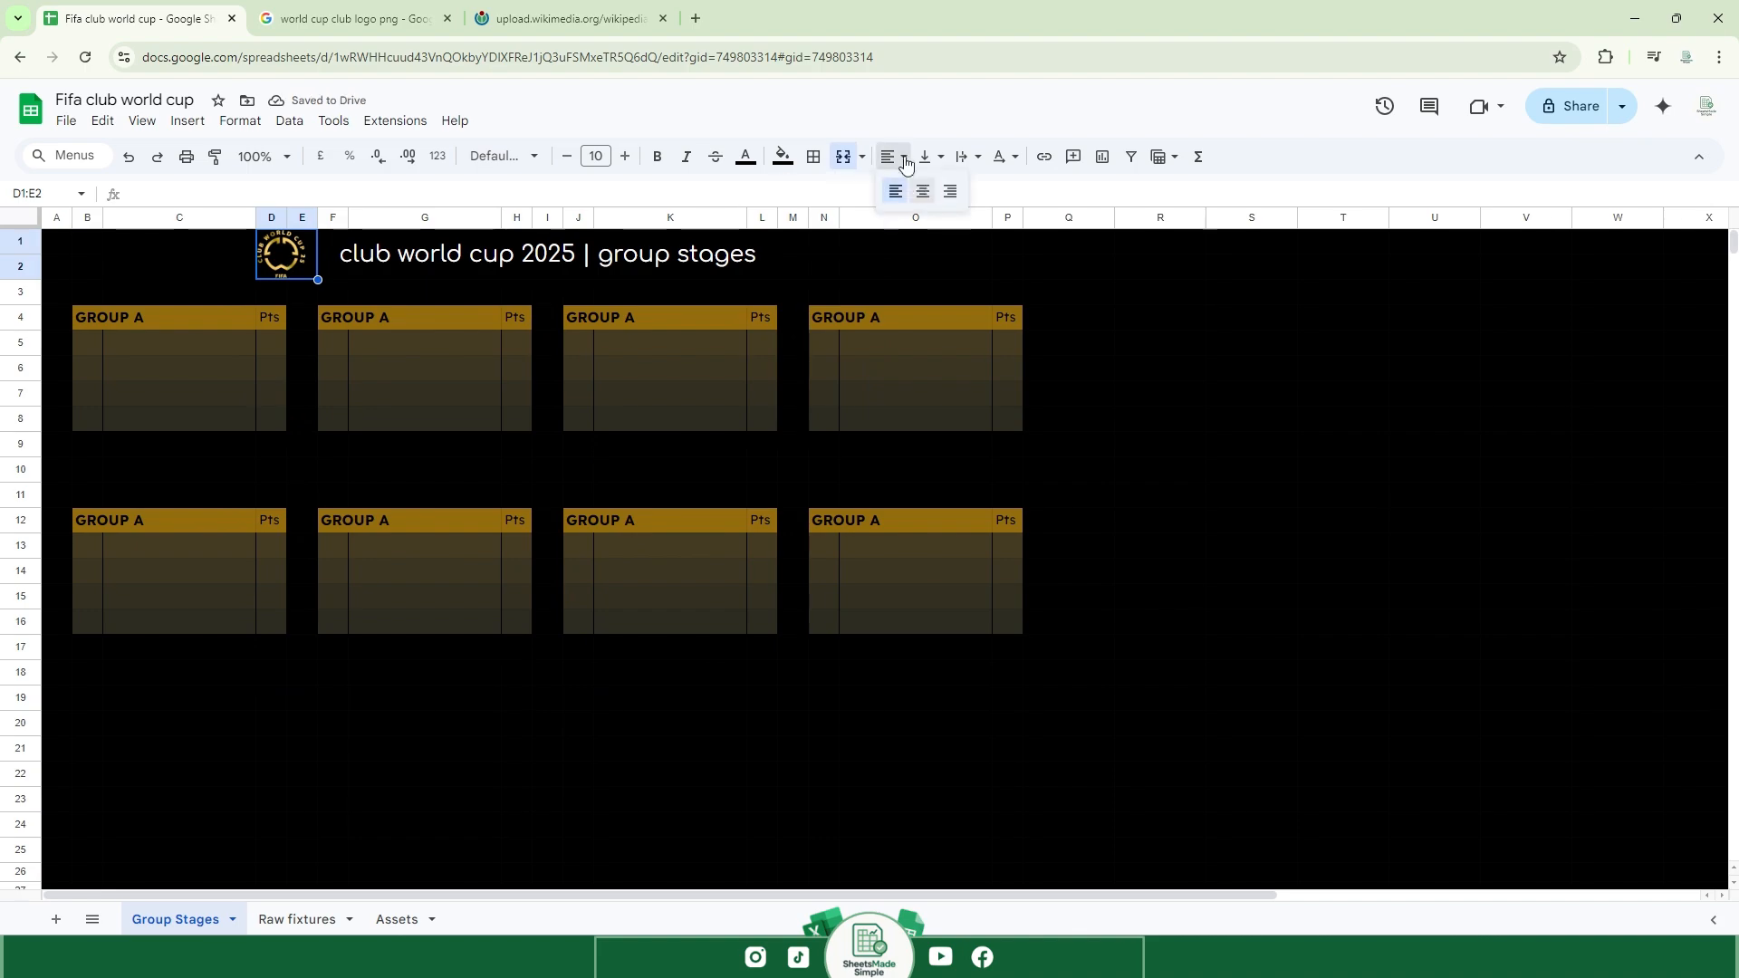
Centre the logo in its cell and copy it to M1:N2 on the other side of the title.
key(ctrl+c)
click(806, 255)
key(ctrl+v)
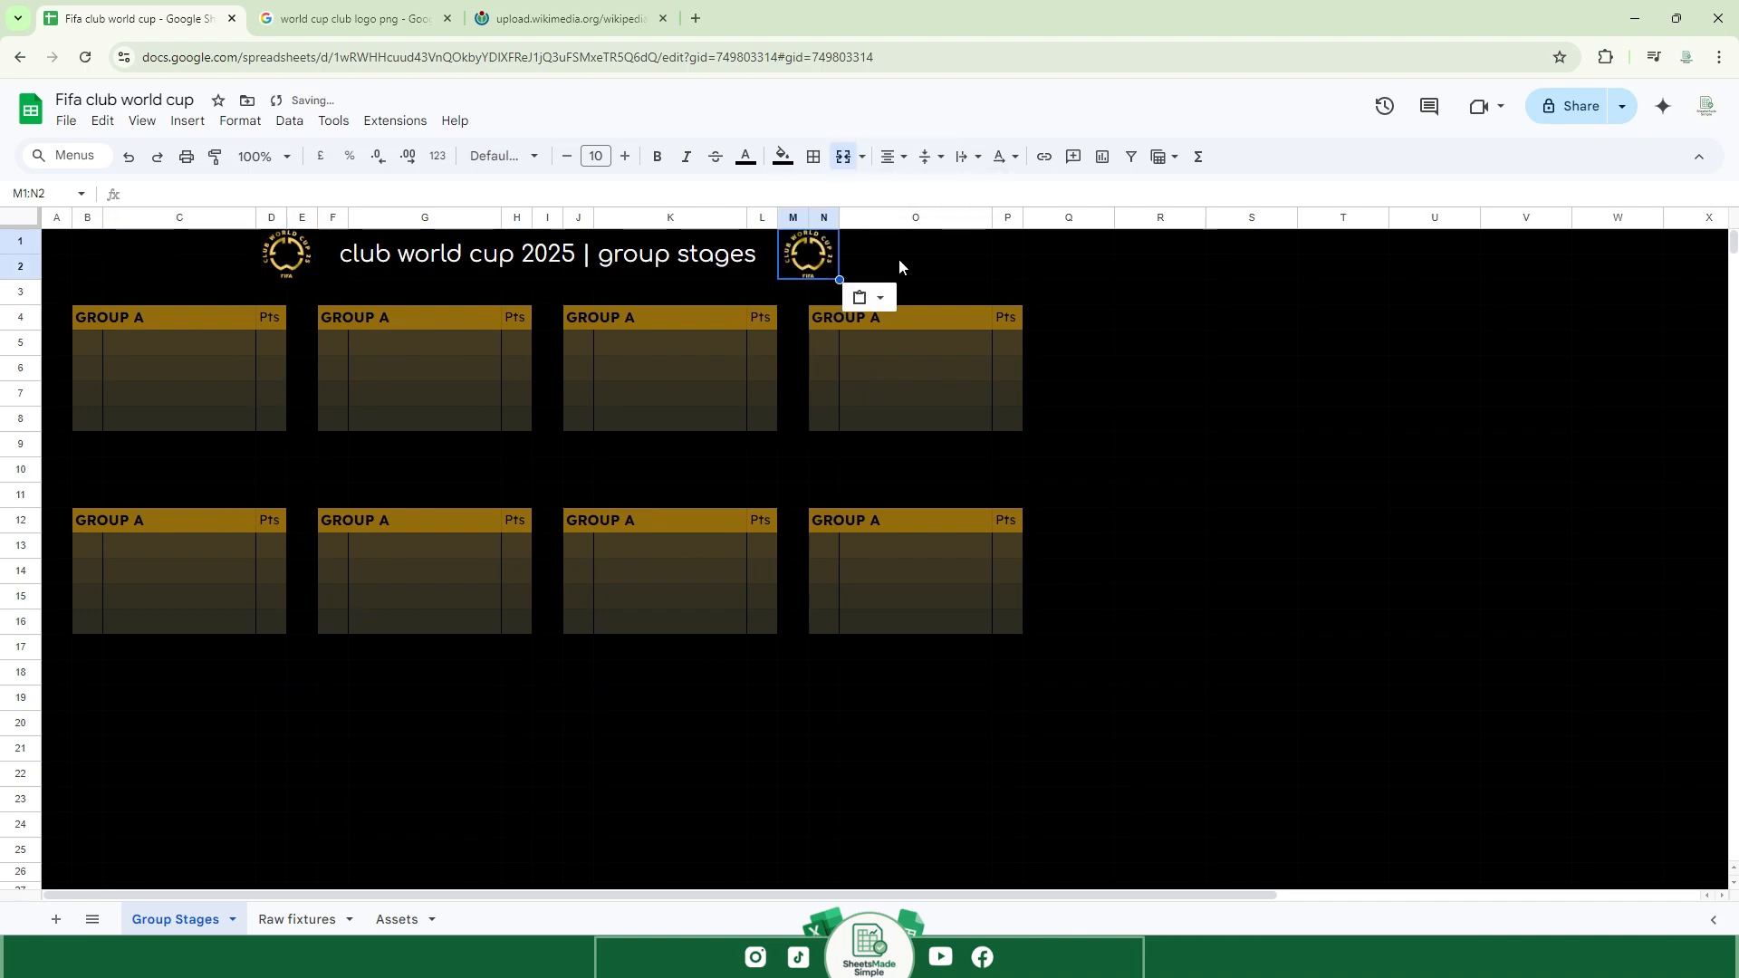
click(1021, 265)
Hide the gridlines on the Group Stages sheet.
click(142, 121)
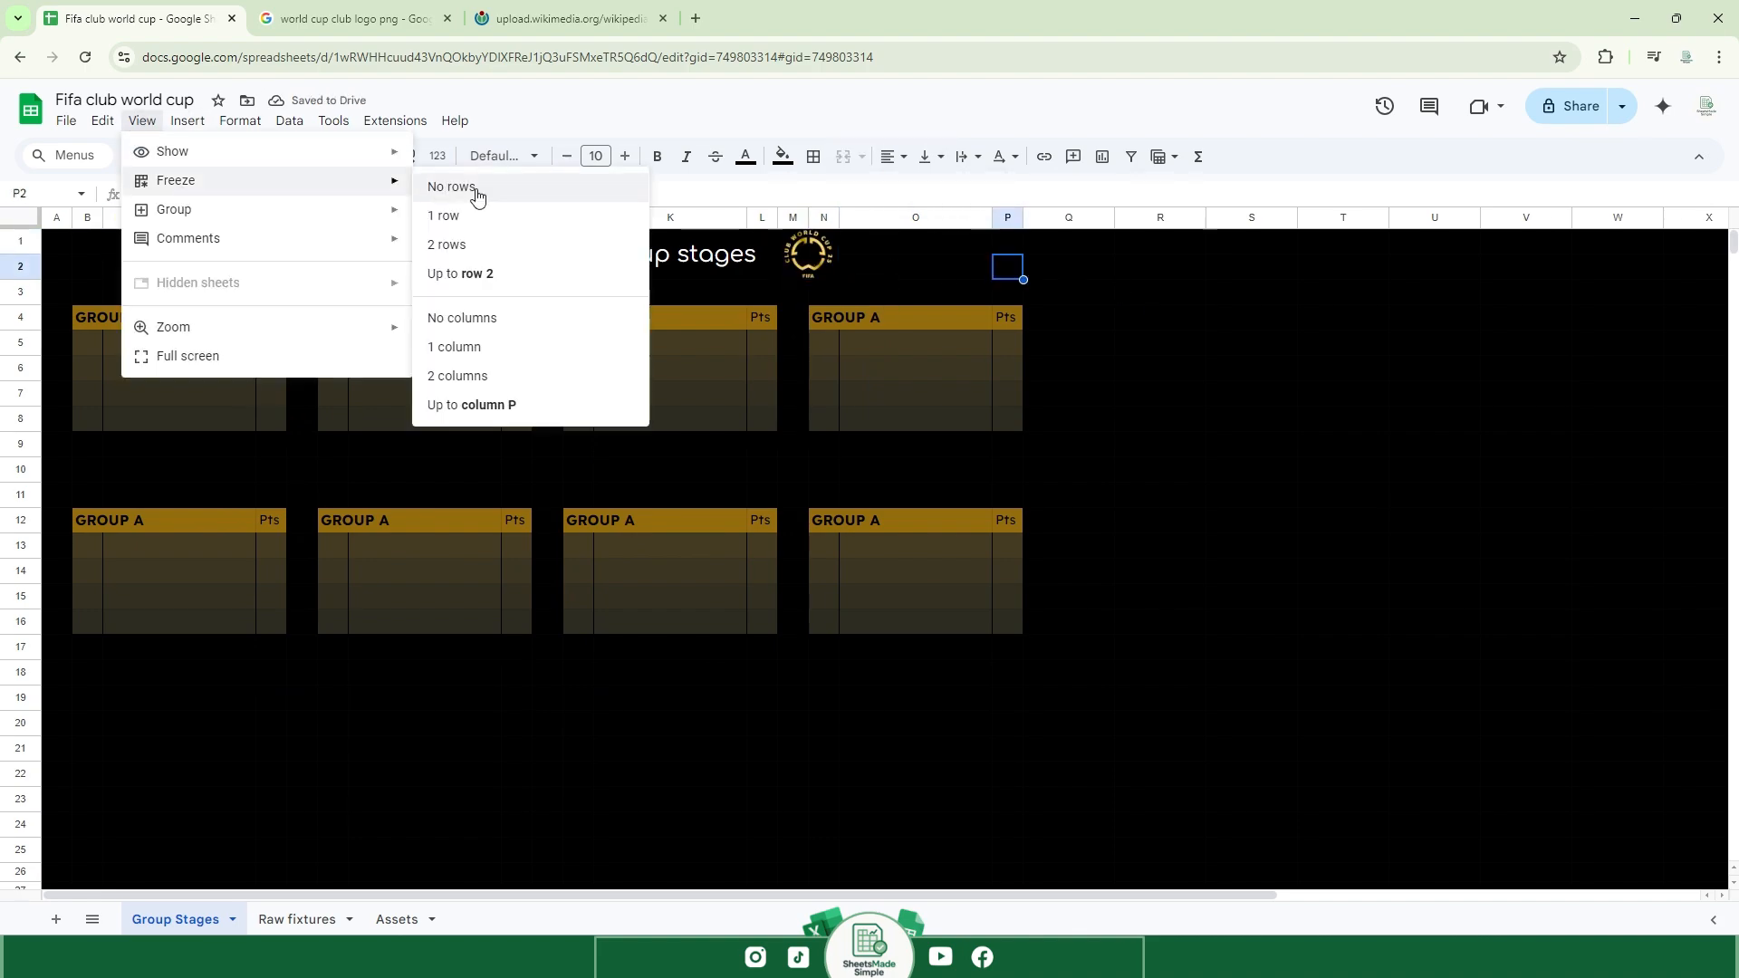
mouse_move(263, 151)
click(509, 187)
click(1124, 371)
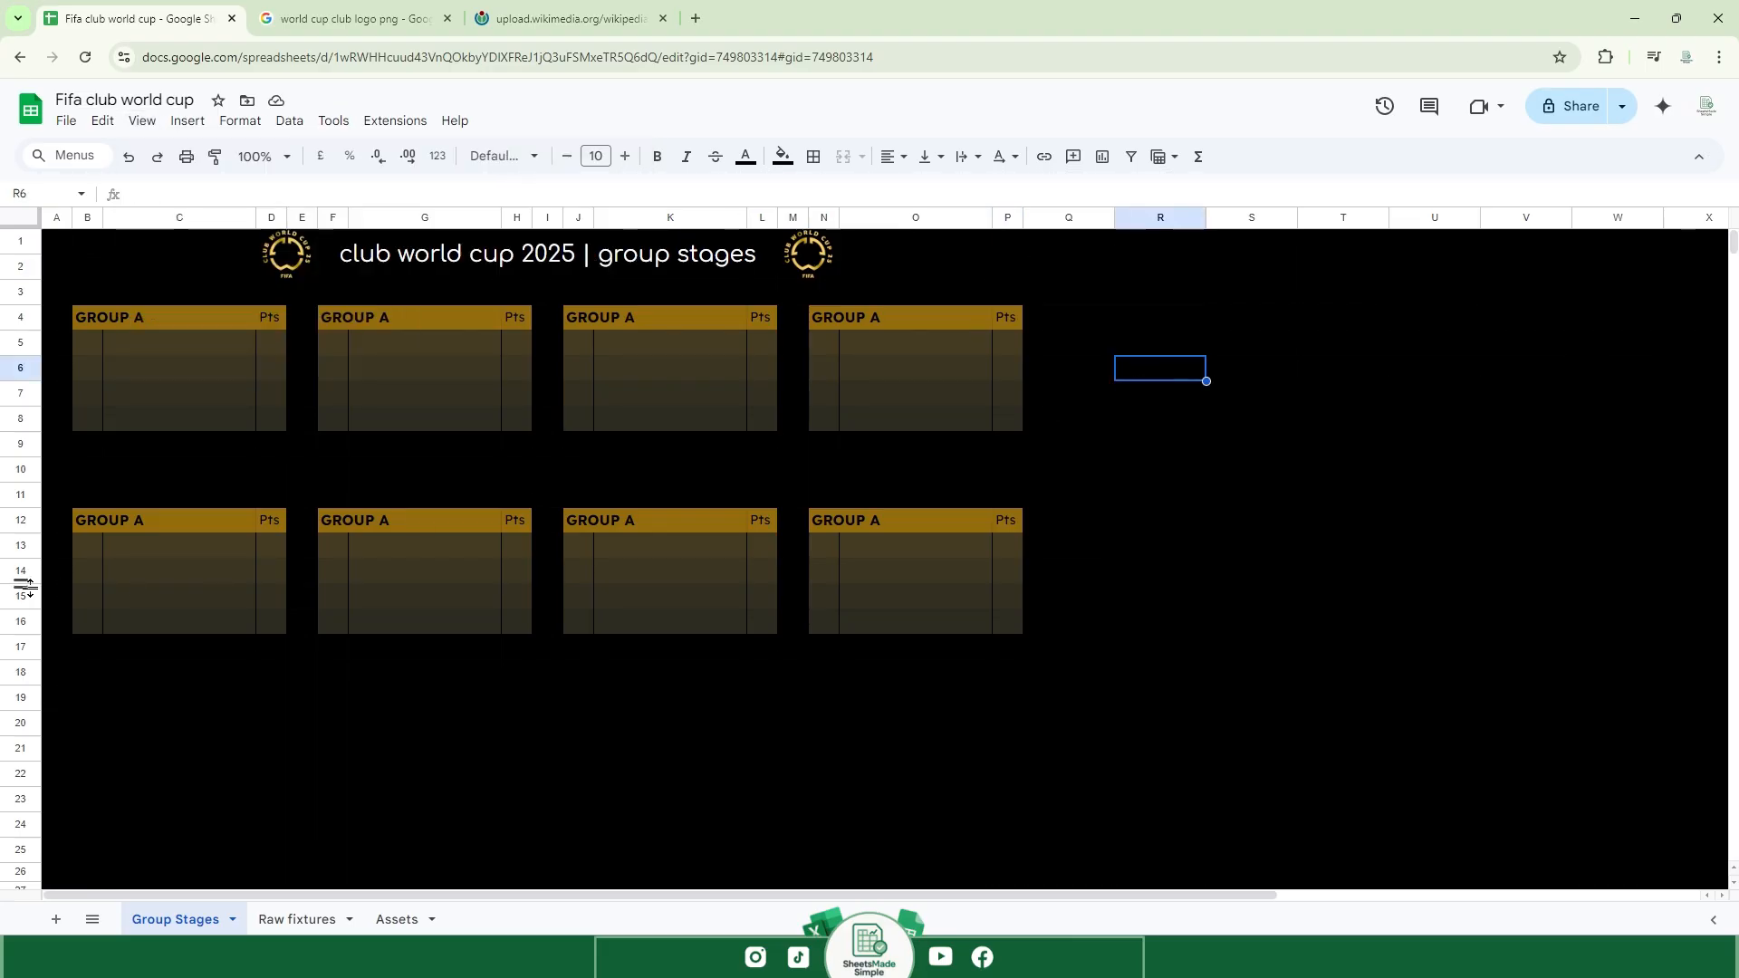
Increase the height of rows 1 to 25 slightly, all at once.
click(358, 719)
click(20, 245)
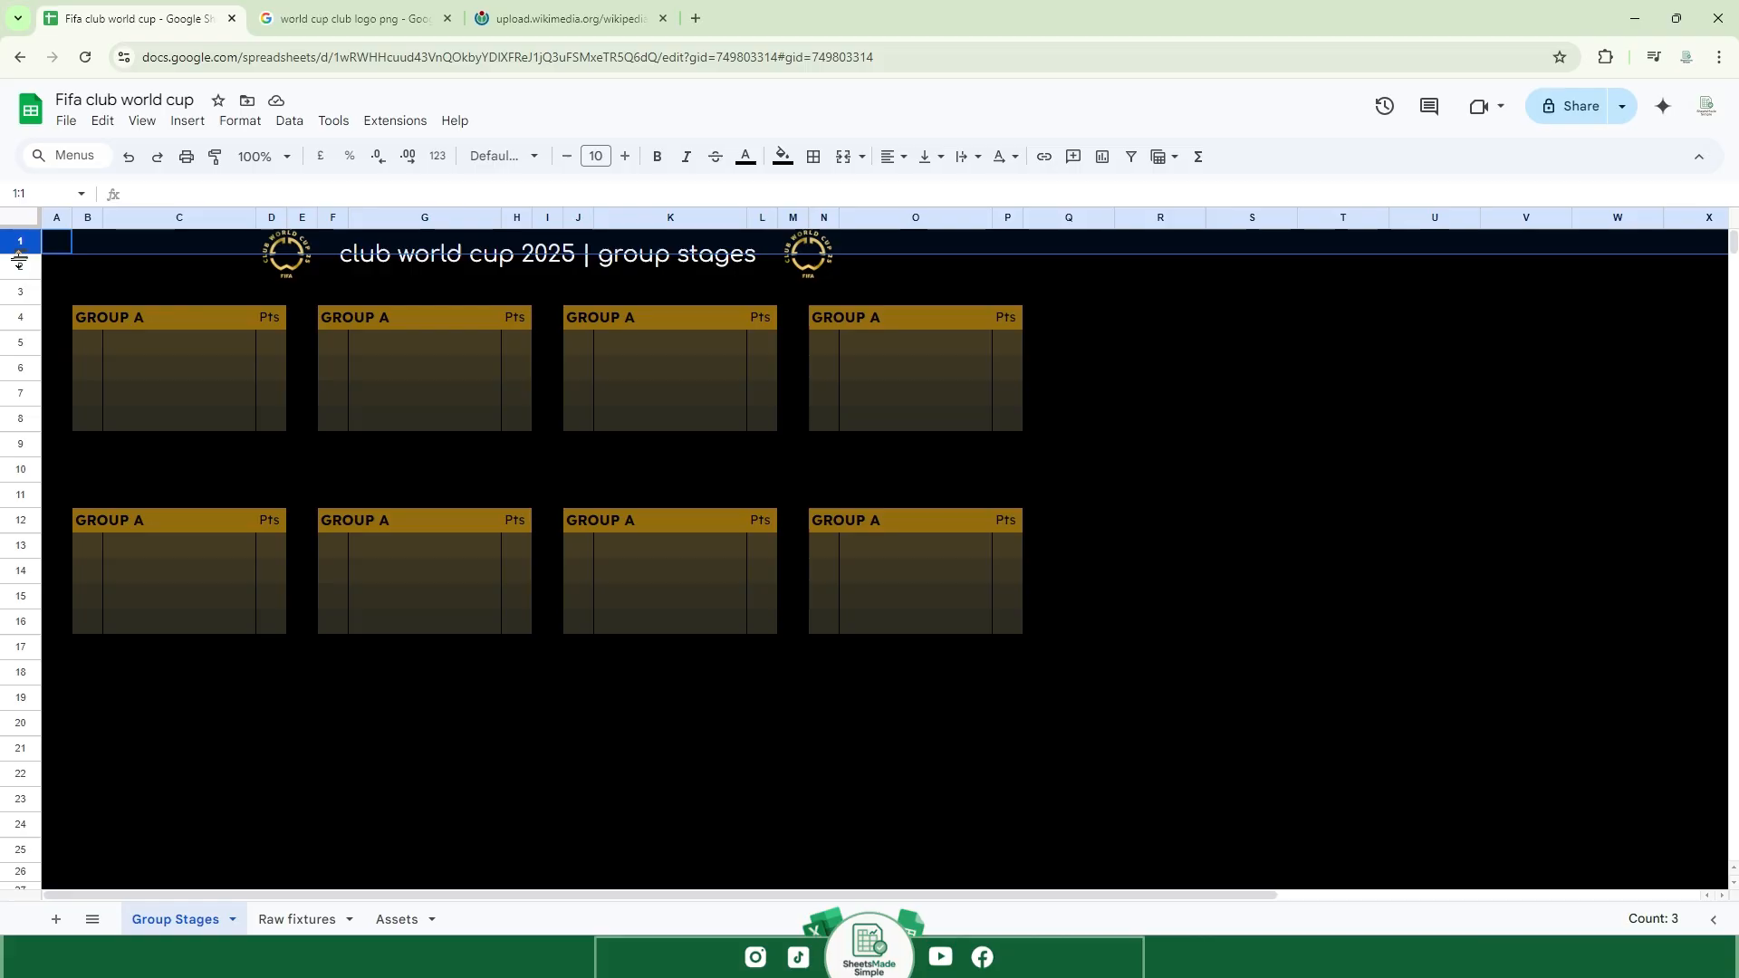
shift+click(23, 848)
drag(22, 837, 23, 841)
click(161, 775)
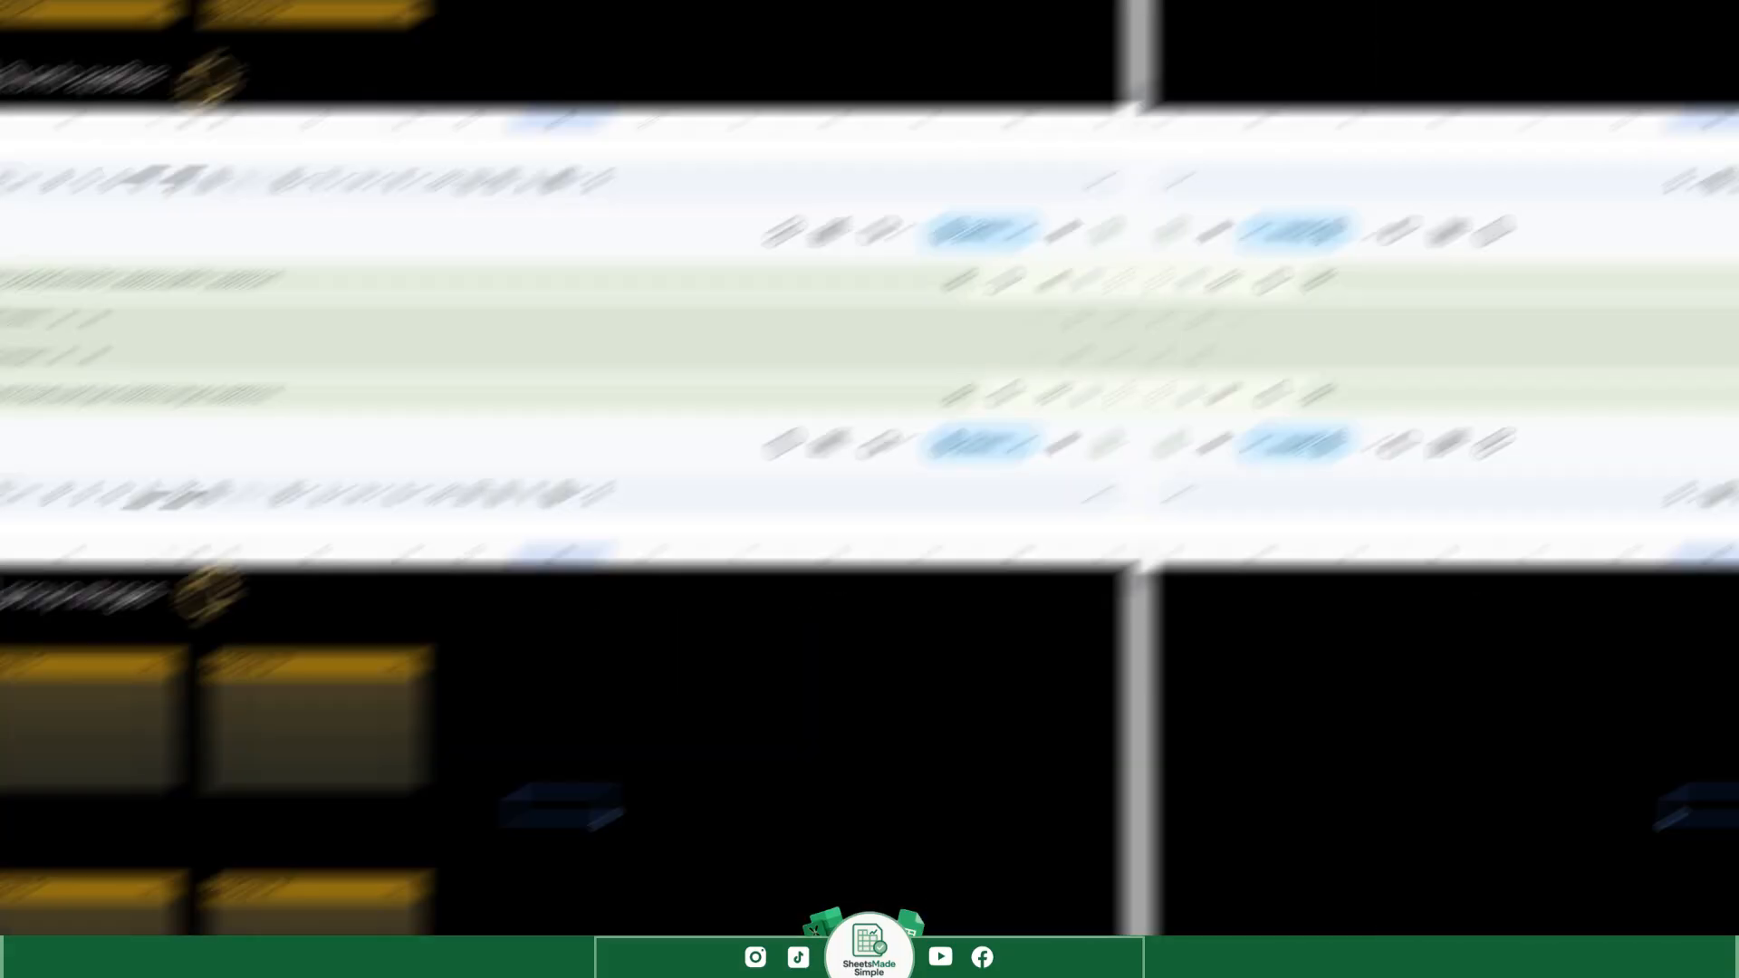
click(1098, 390)
Copy the four Group A team names from B2:B5 of the Assets sheet into C5:C8 of the GROUP A table.
click(397, 920)
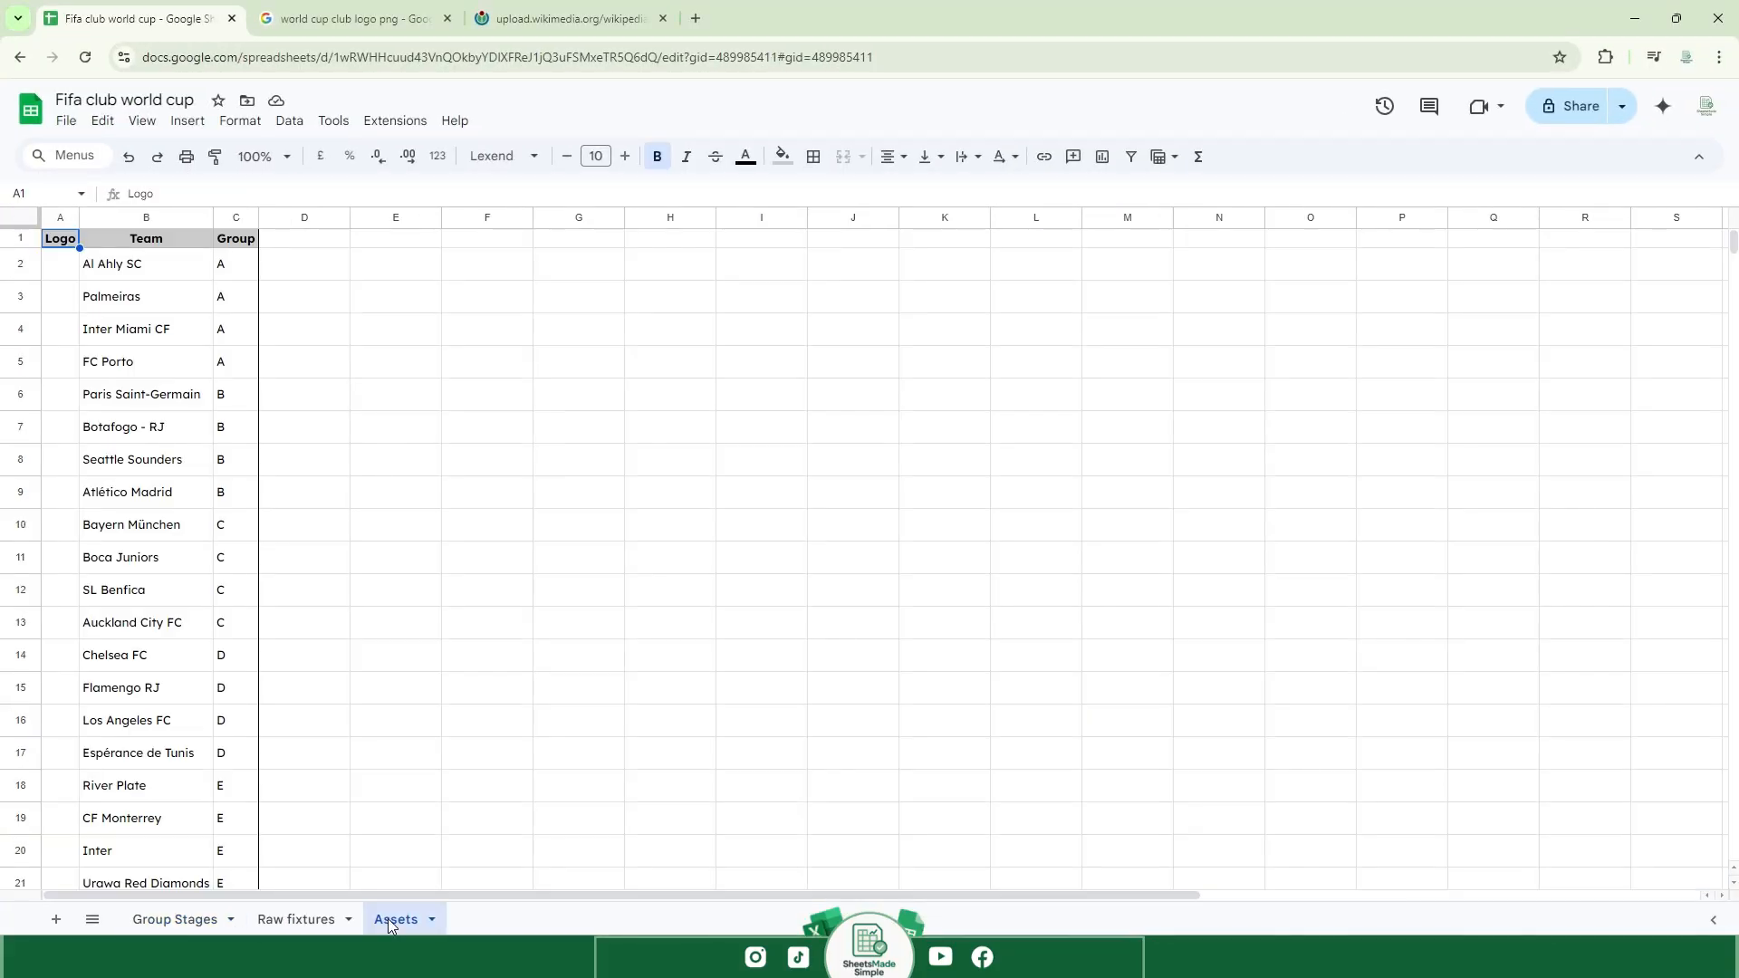
click(112, 268)
shift+click(114, 359)
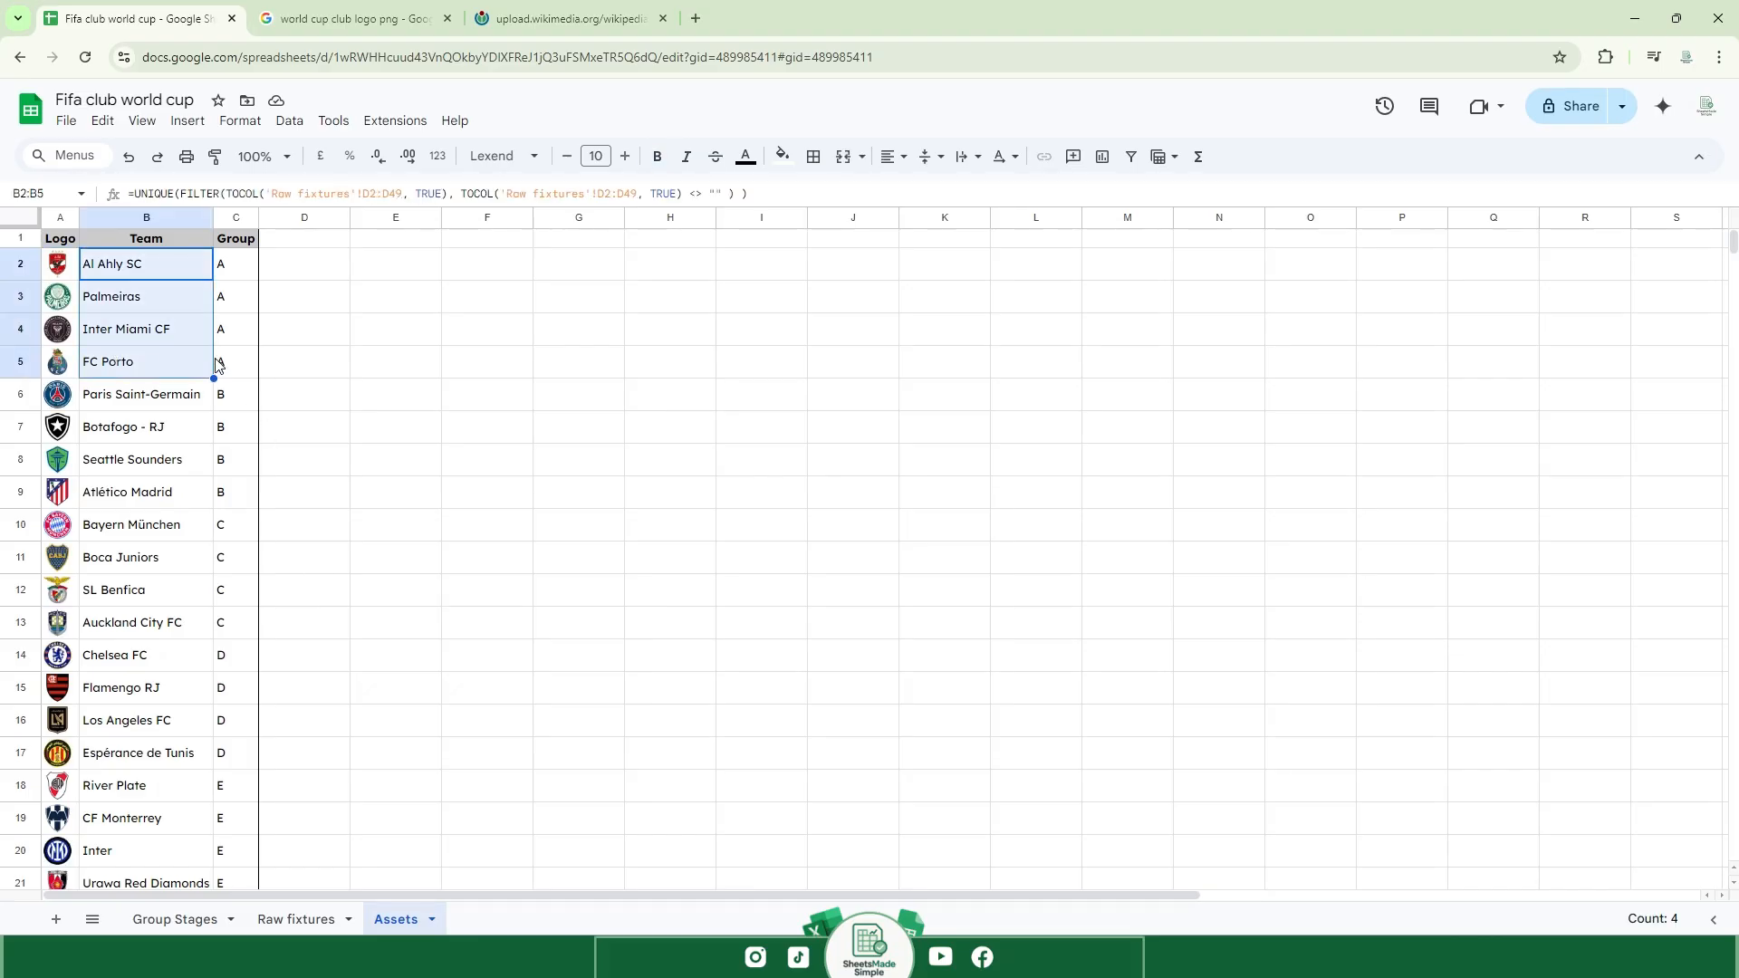
click(175, 919)
click(222, 361)
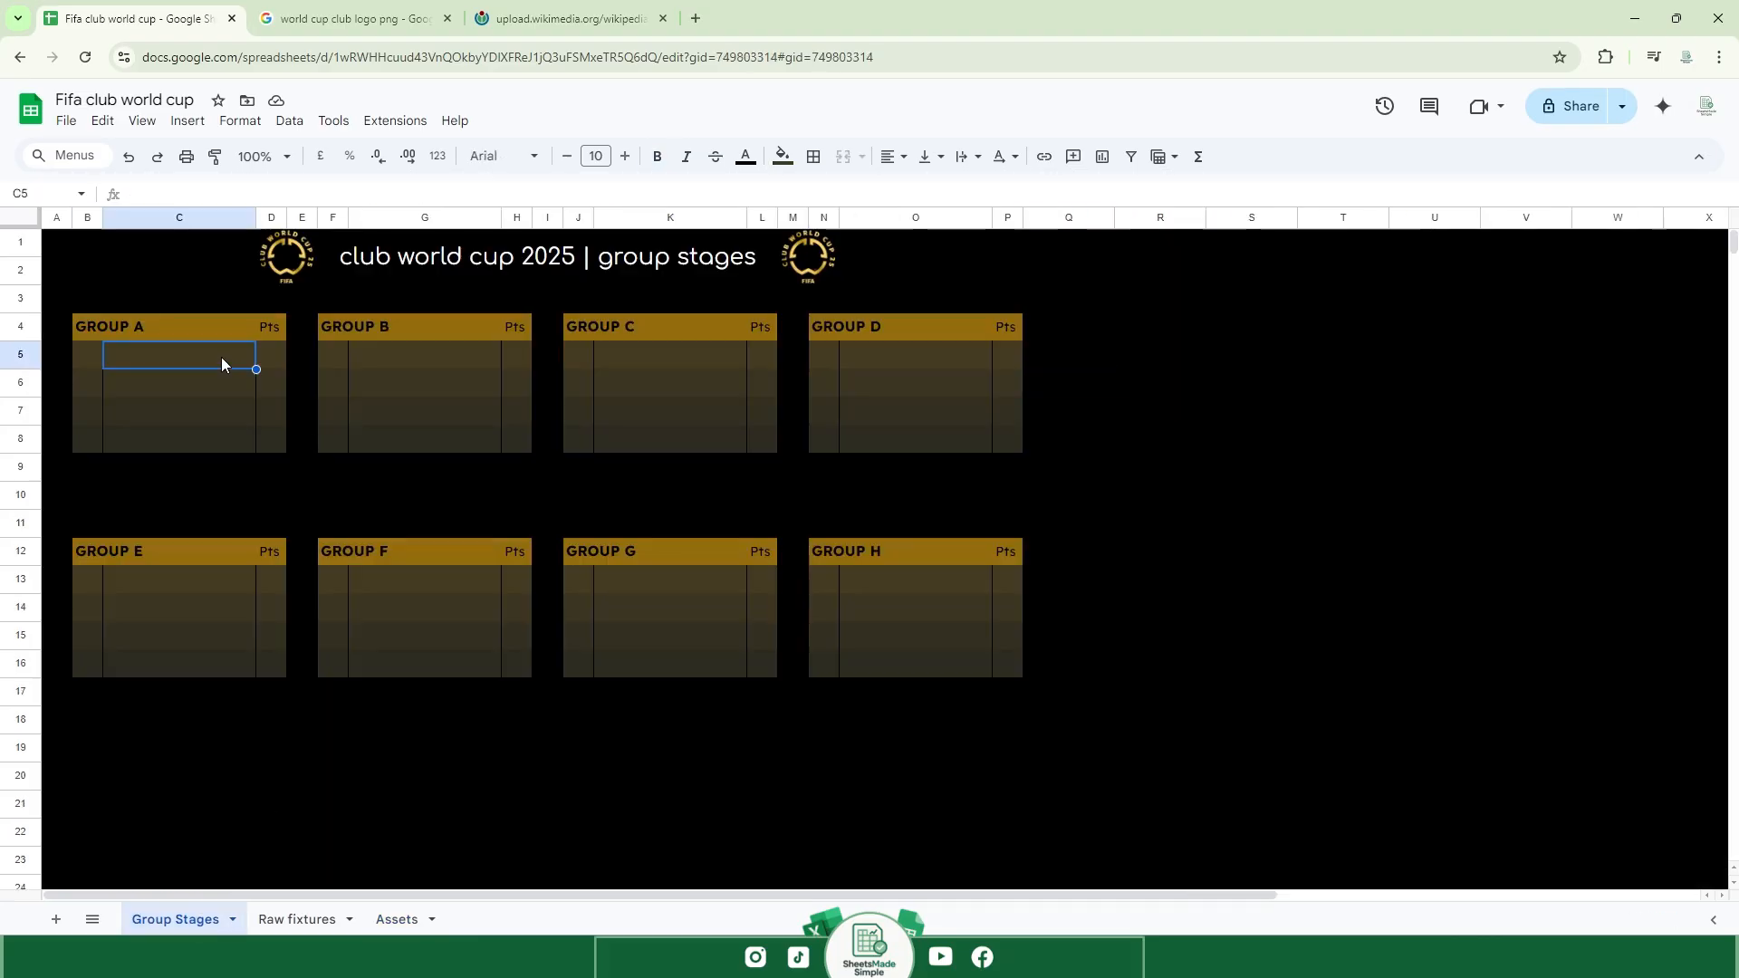
key(ctrl+v)
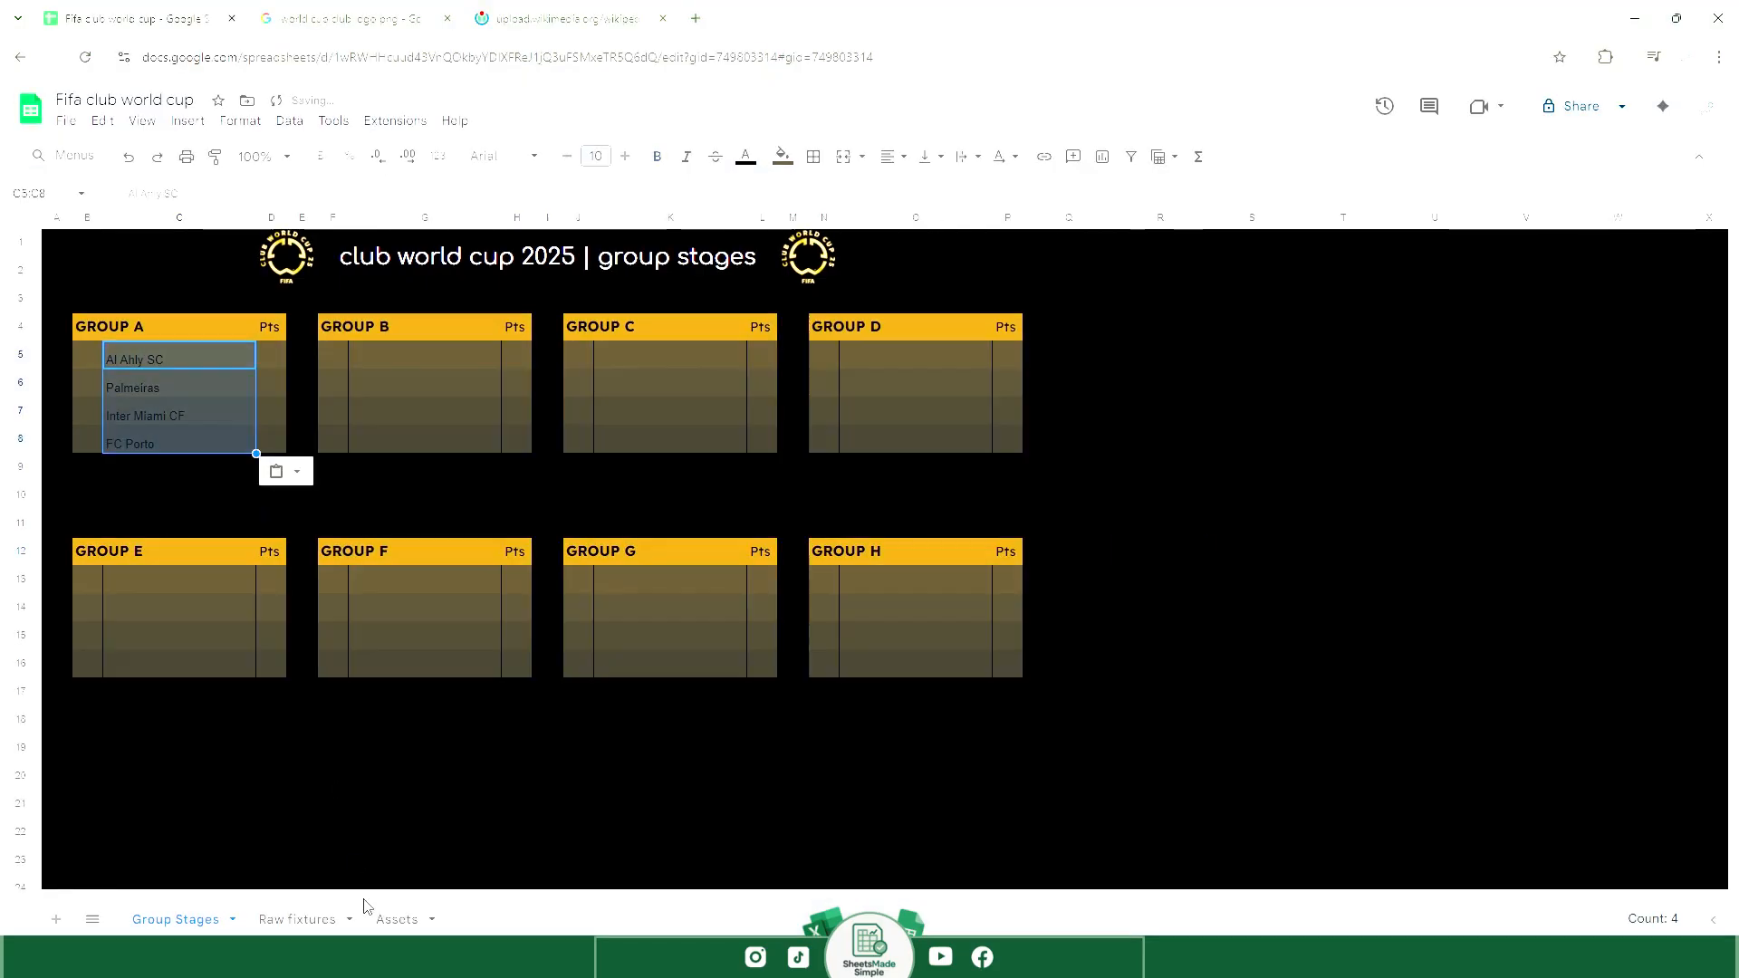
Set the text colour of the team rows 5 to 8 and 13 to 16 to white.
drag(20, 355, 24, 444)
click(96, 363)
ctrl+click(20, 579)
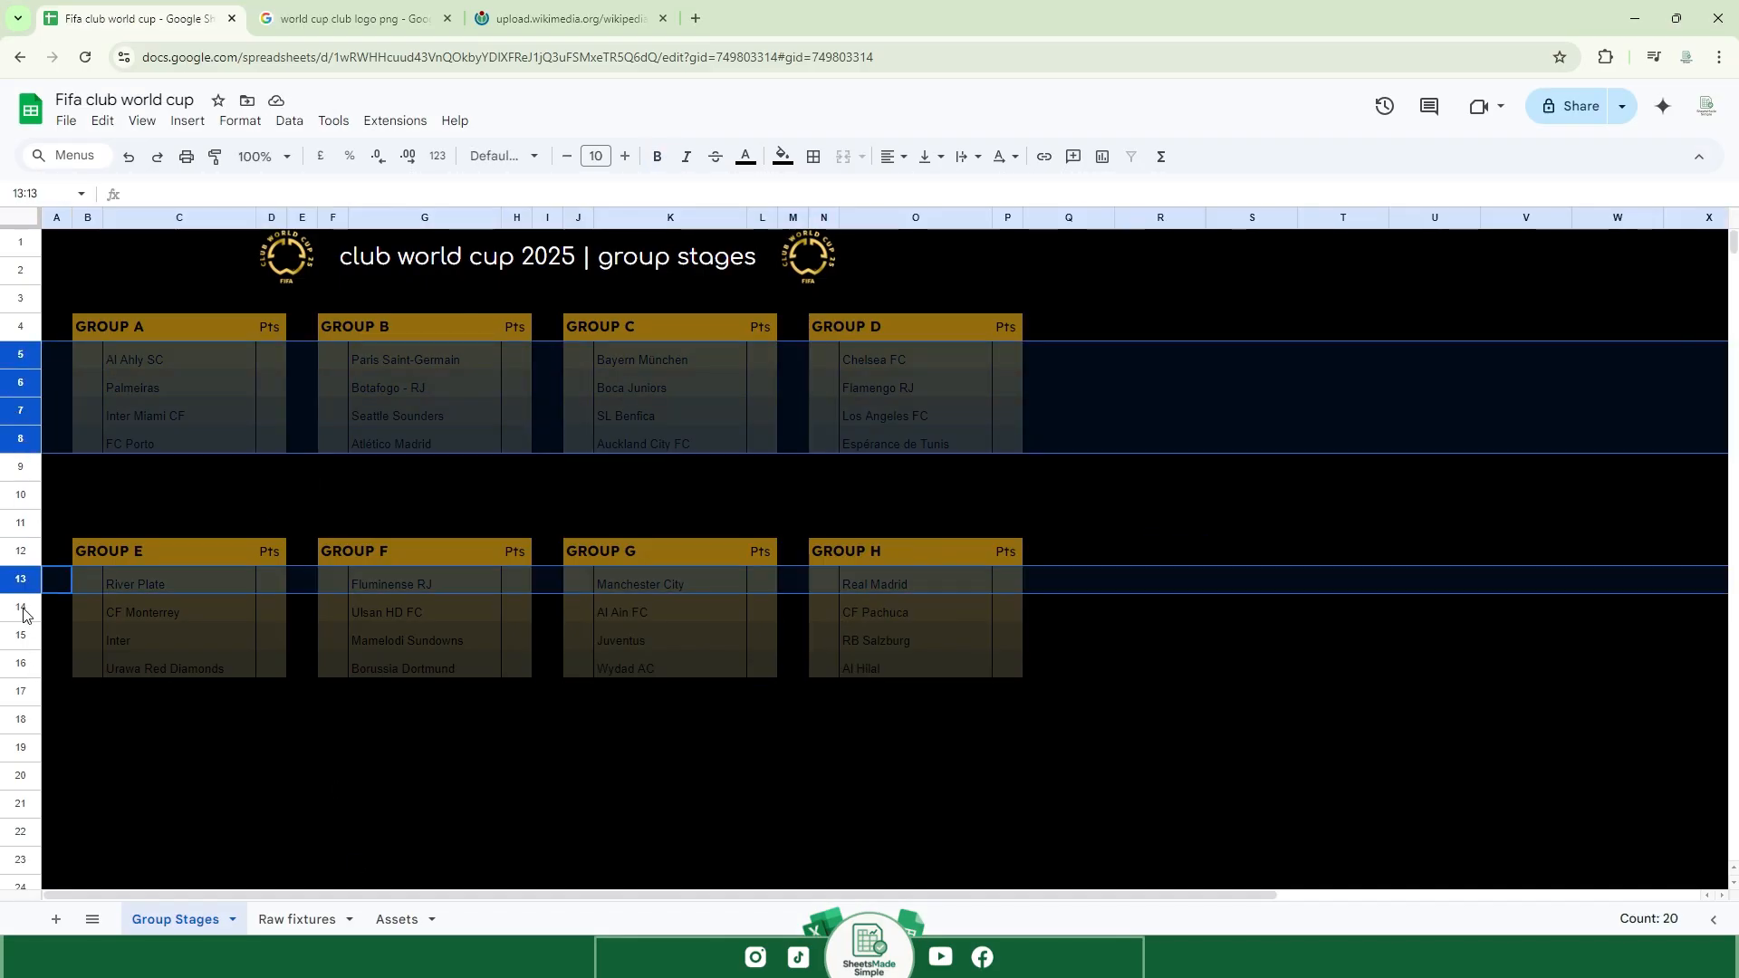
ctrl+click(21, 607)
ctrl+click(23, 635)
ctrl+click(24, 663)
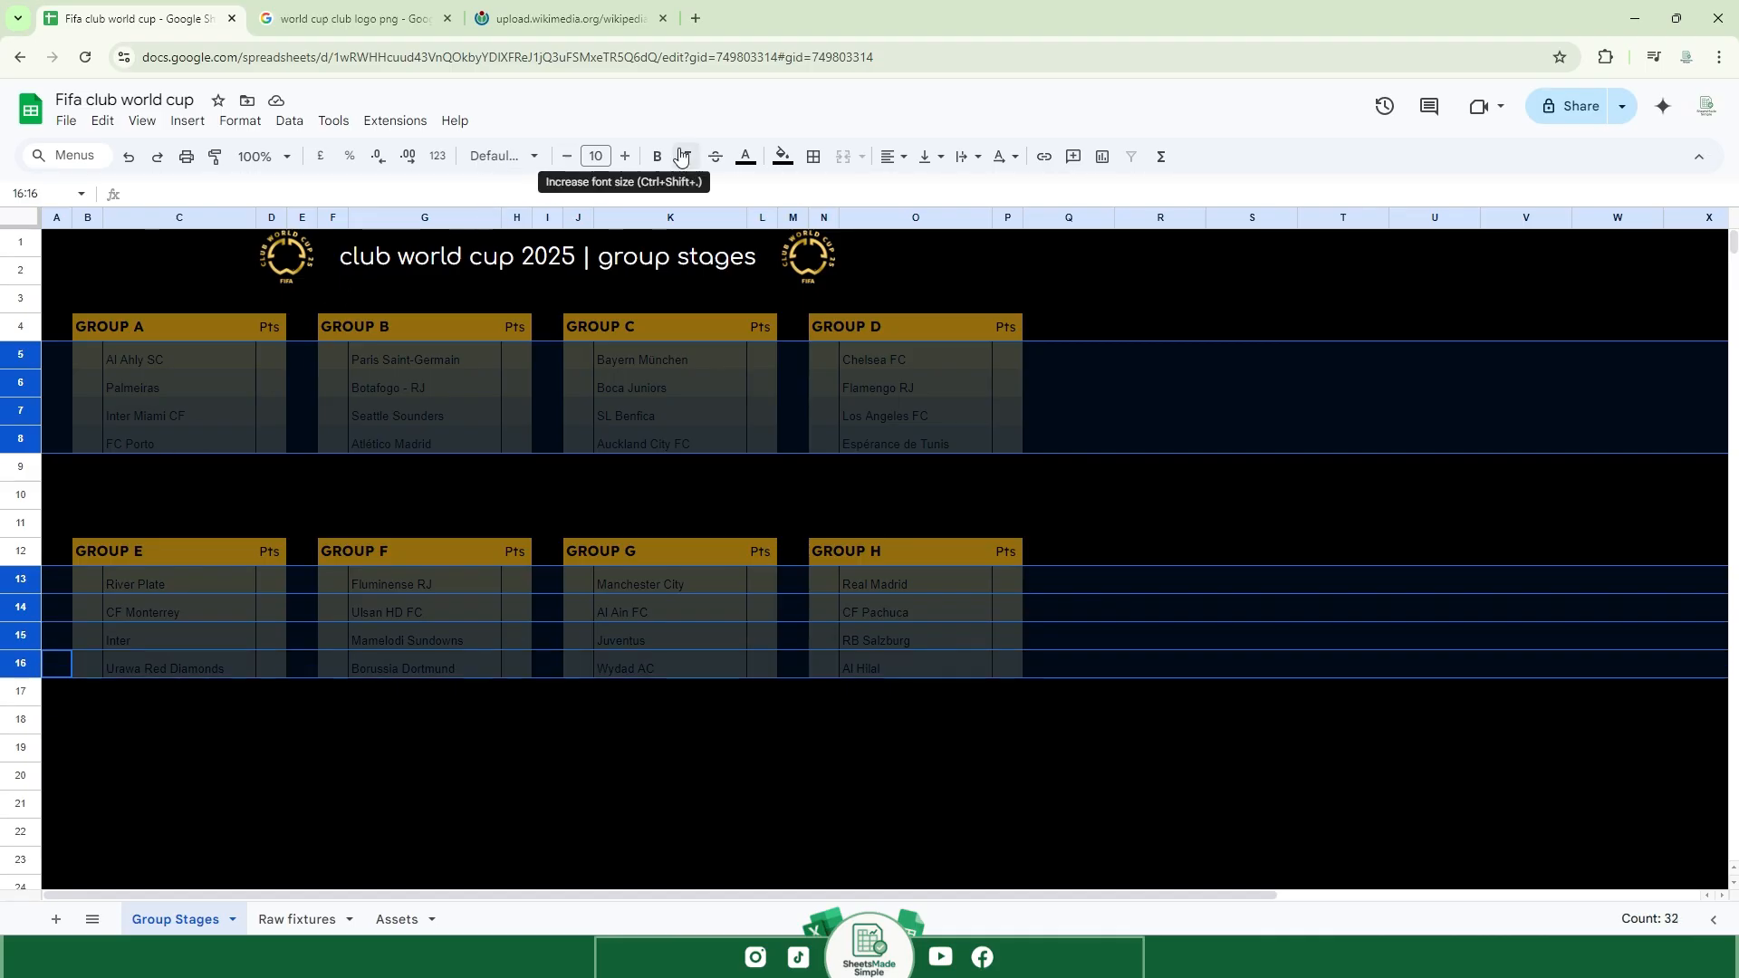
click(746, 156)
click(872, 221)
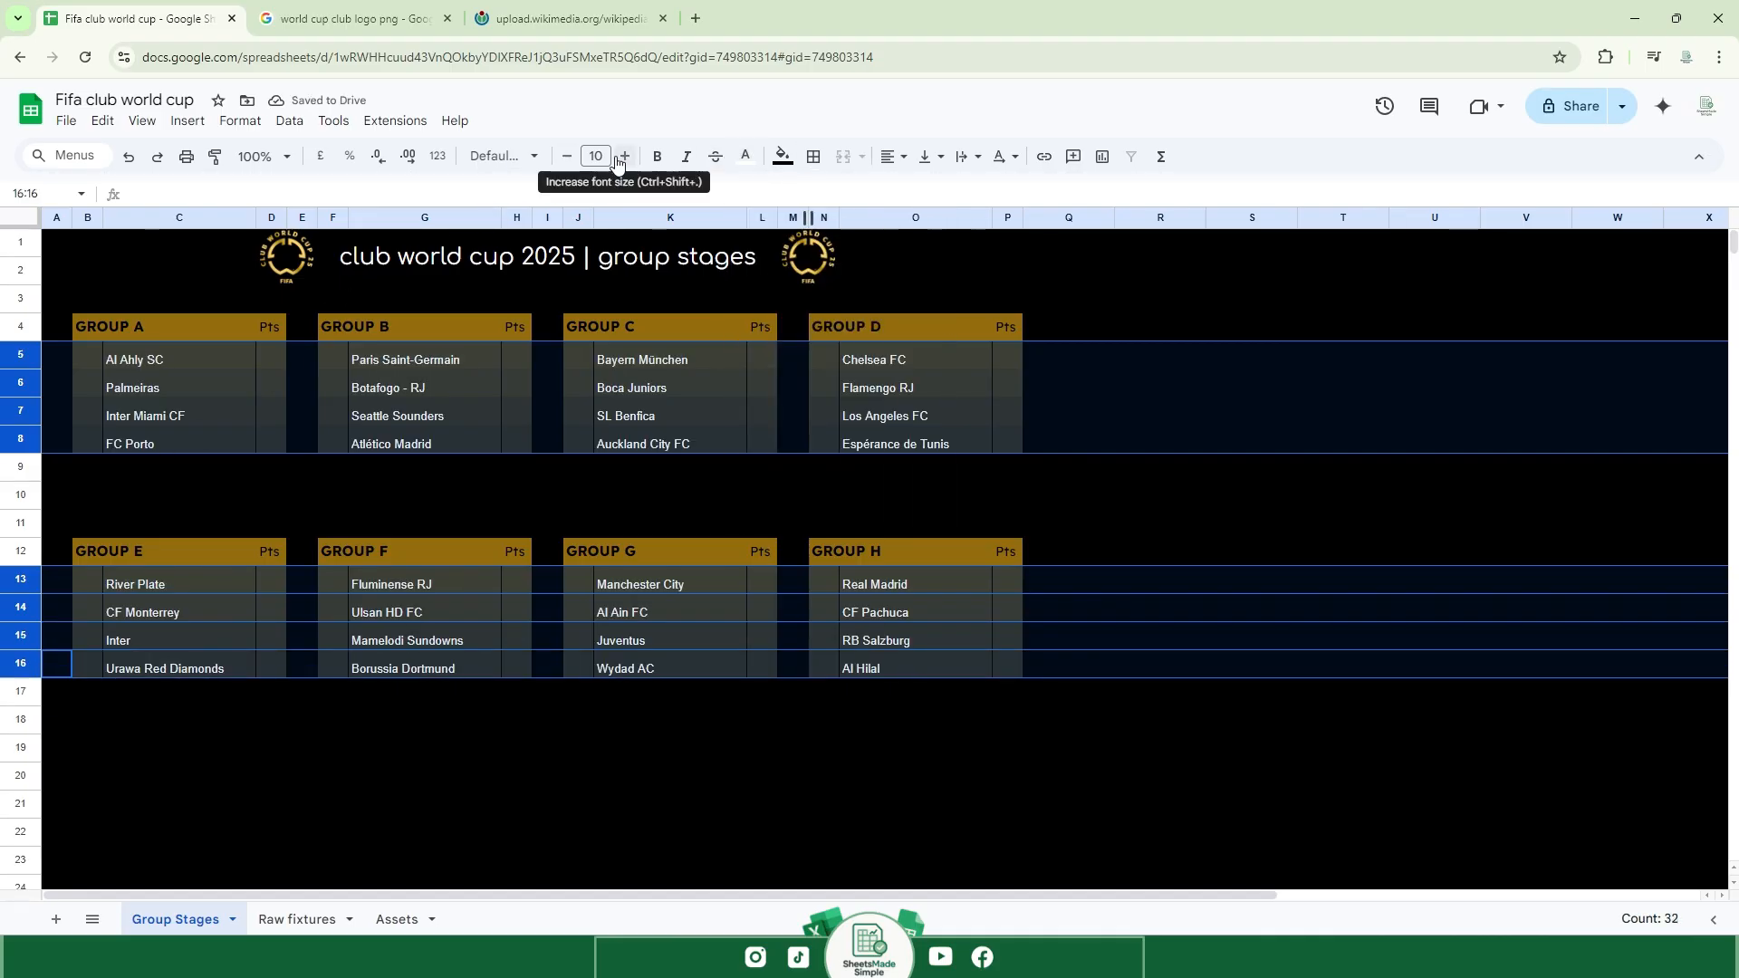
Change the font of these team rows to Lexend at size 11.
click(504, 156)
click(524, 335)
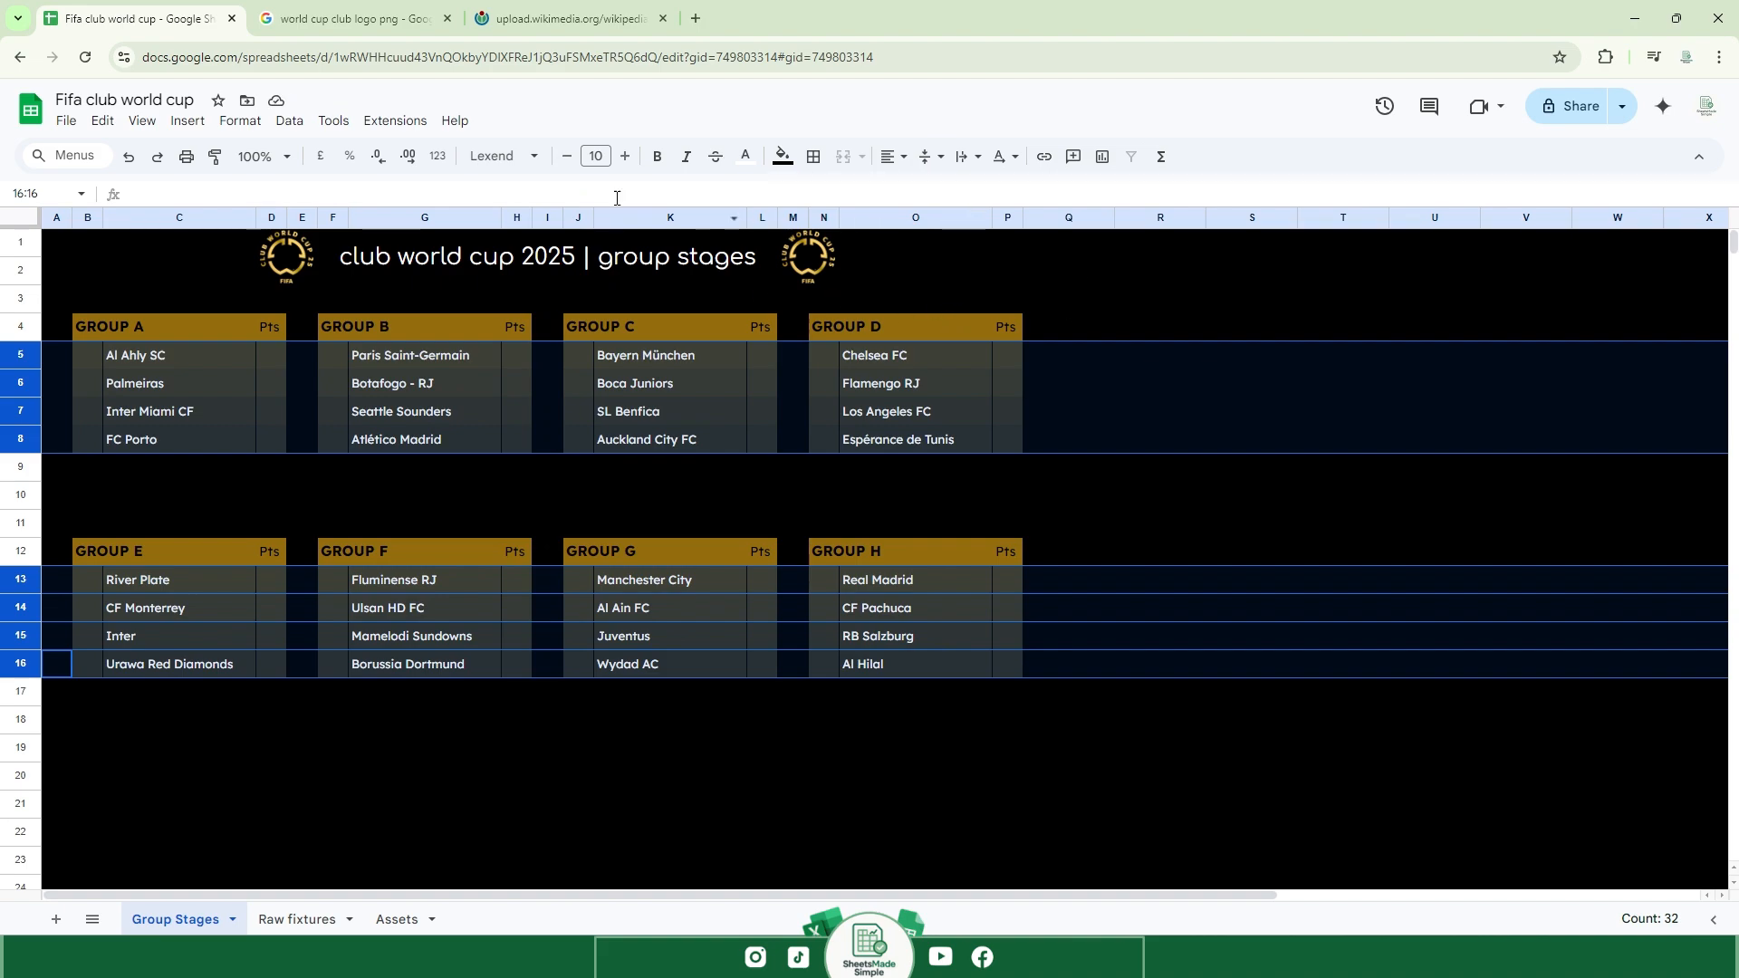
click(627, 162)
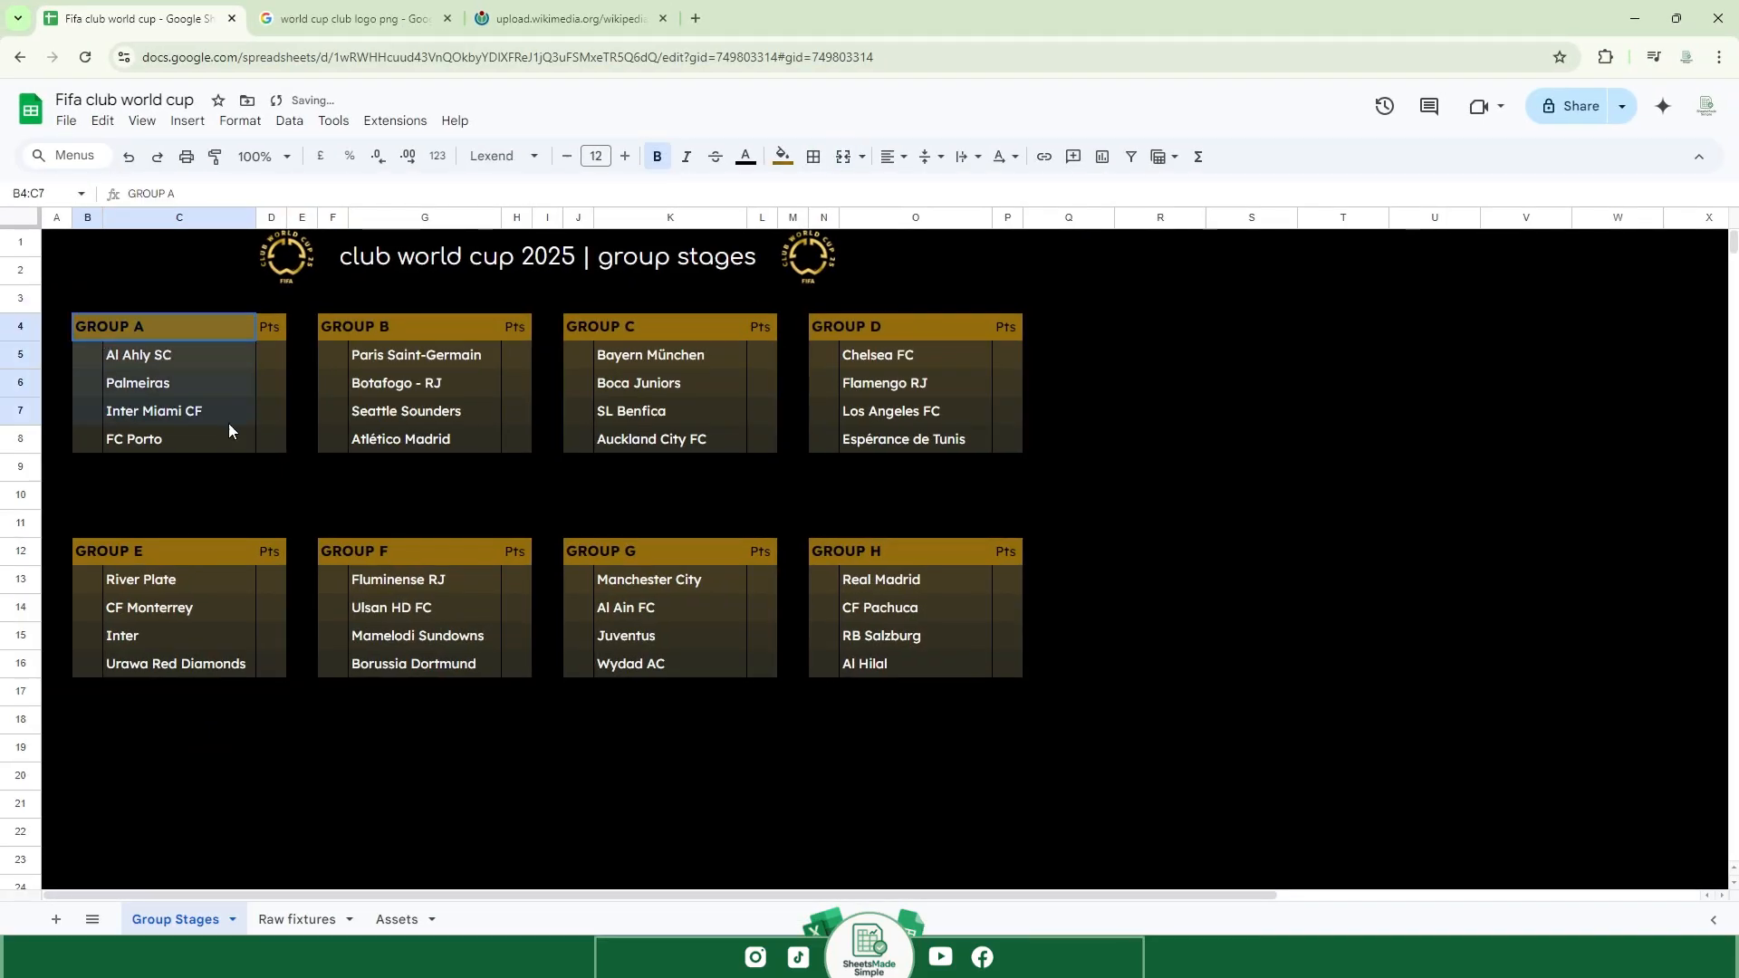
Enter the team logo lookup formula =INDEX(Assets!A:A,MATCH(C5,Assets!B:B,0)) in B5.
click(88, 355)
text(=)
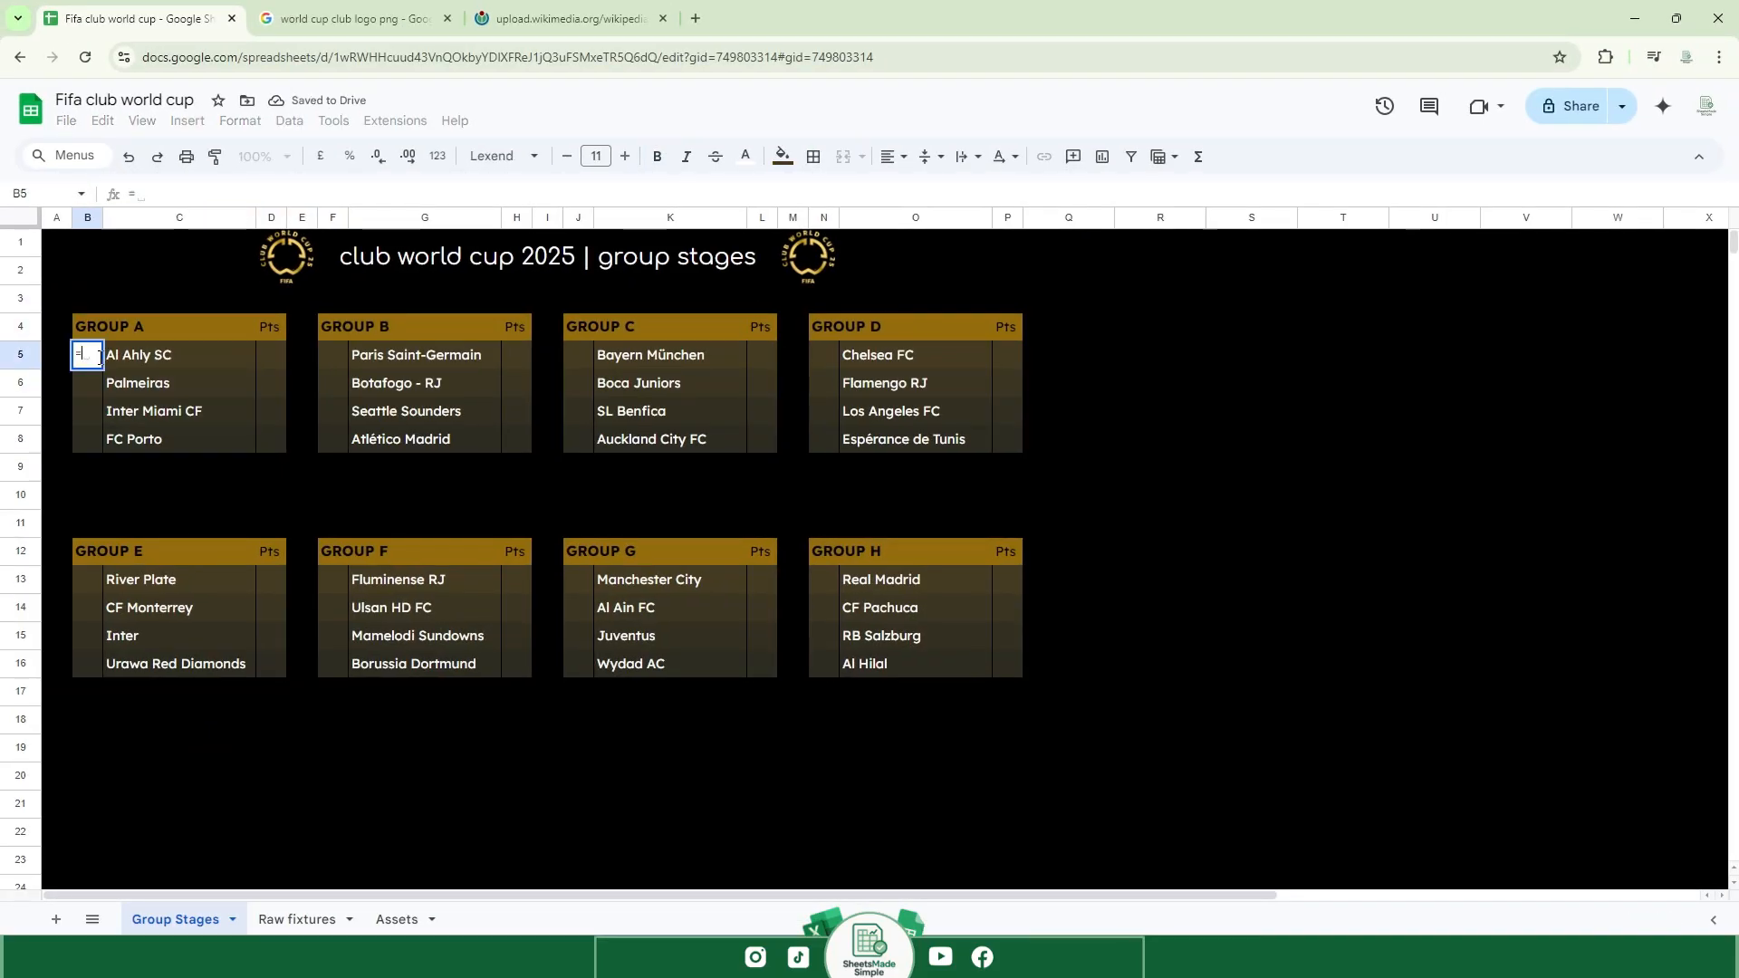
key(Caps_Lock)
text(INDEX()
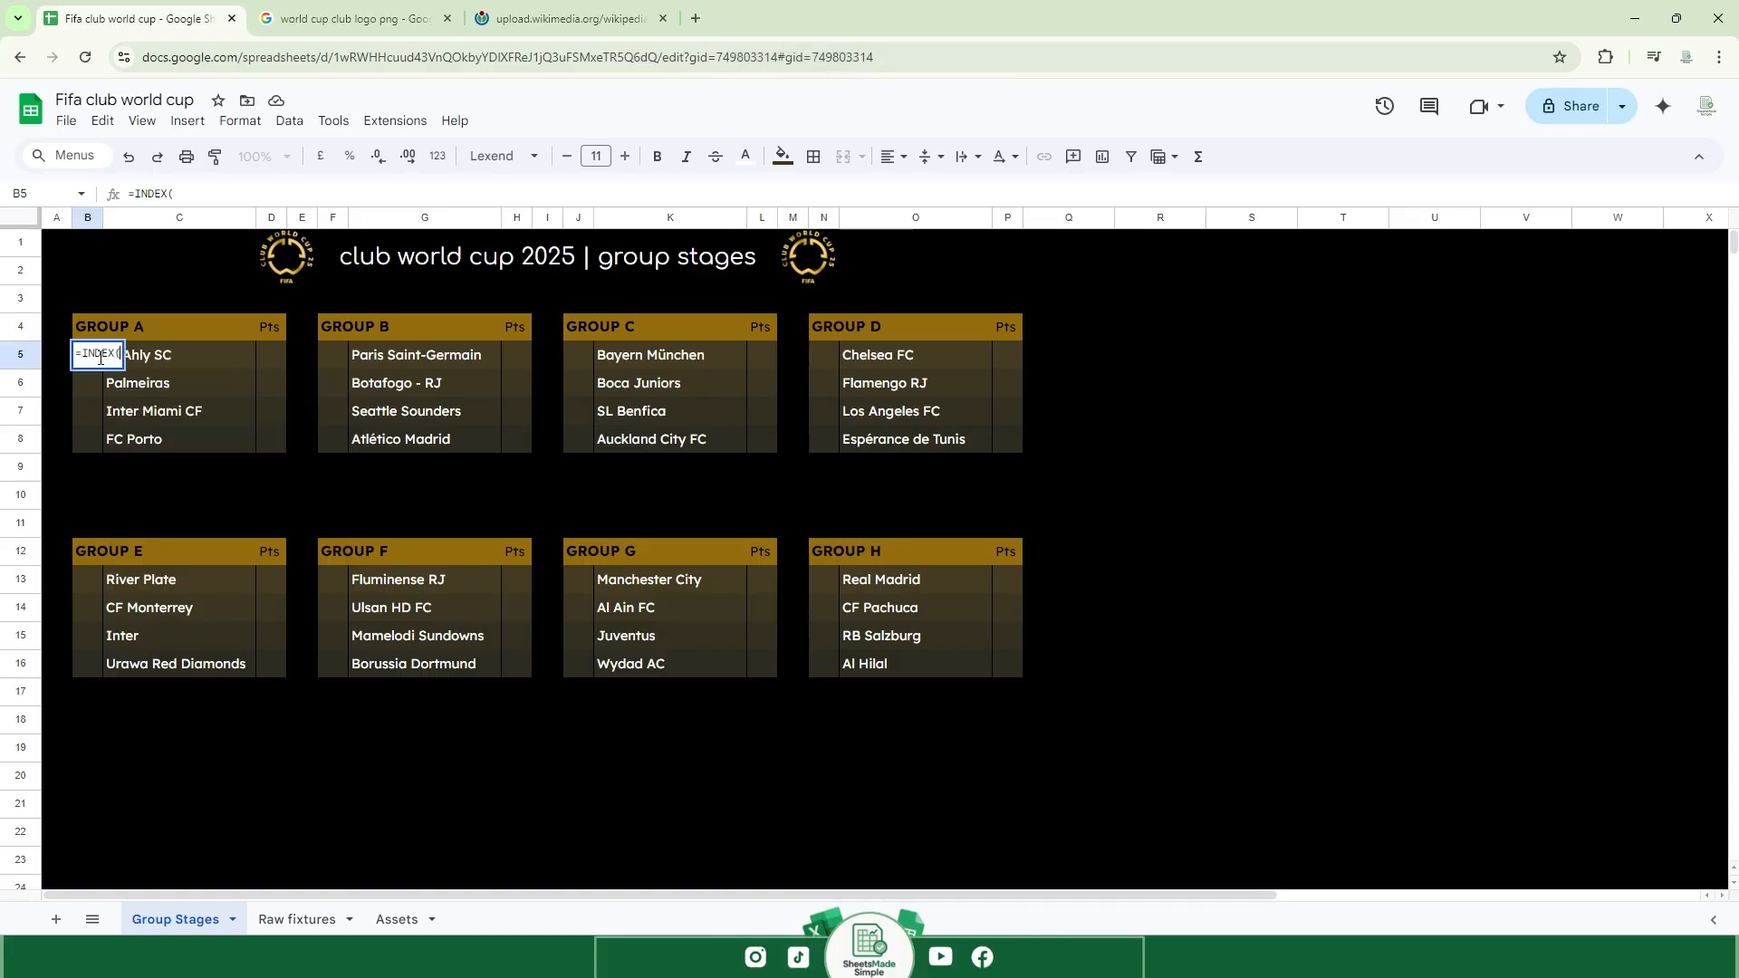
text(A)
key(Caps_Lock)
text(ssets!)
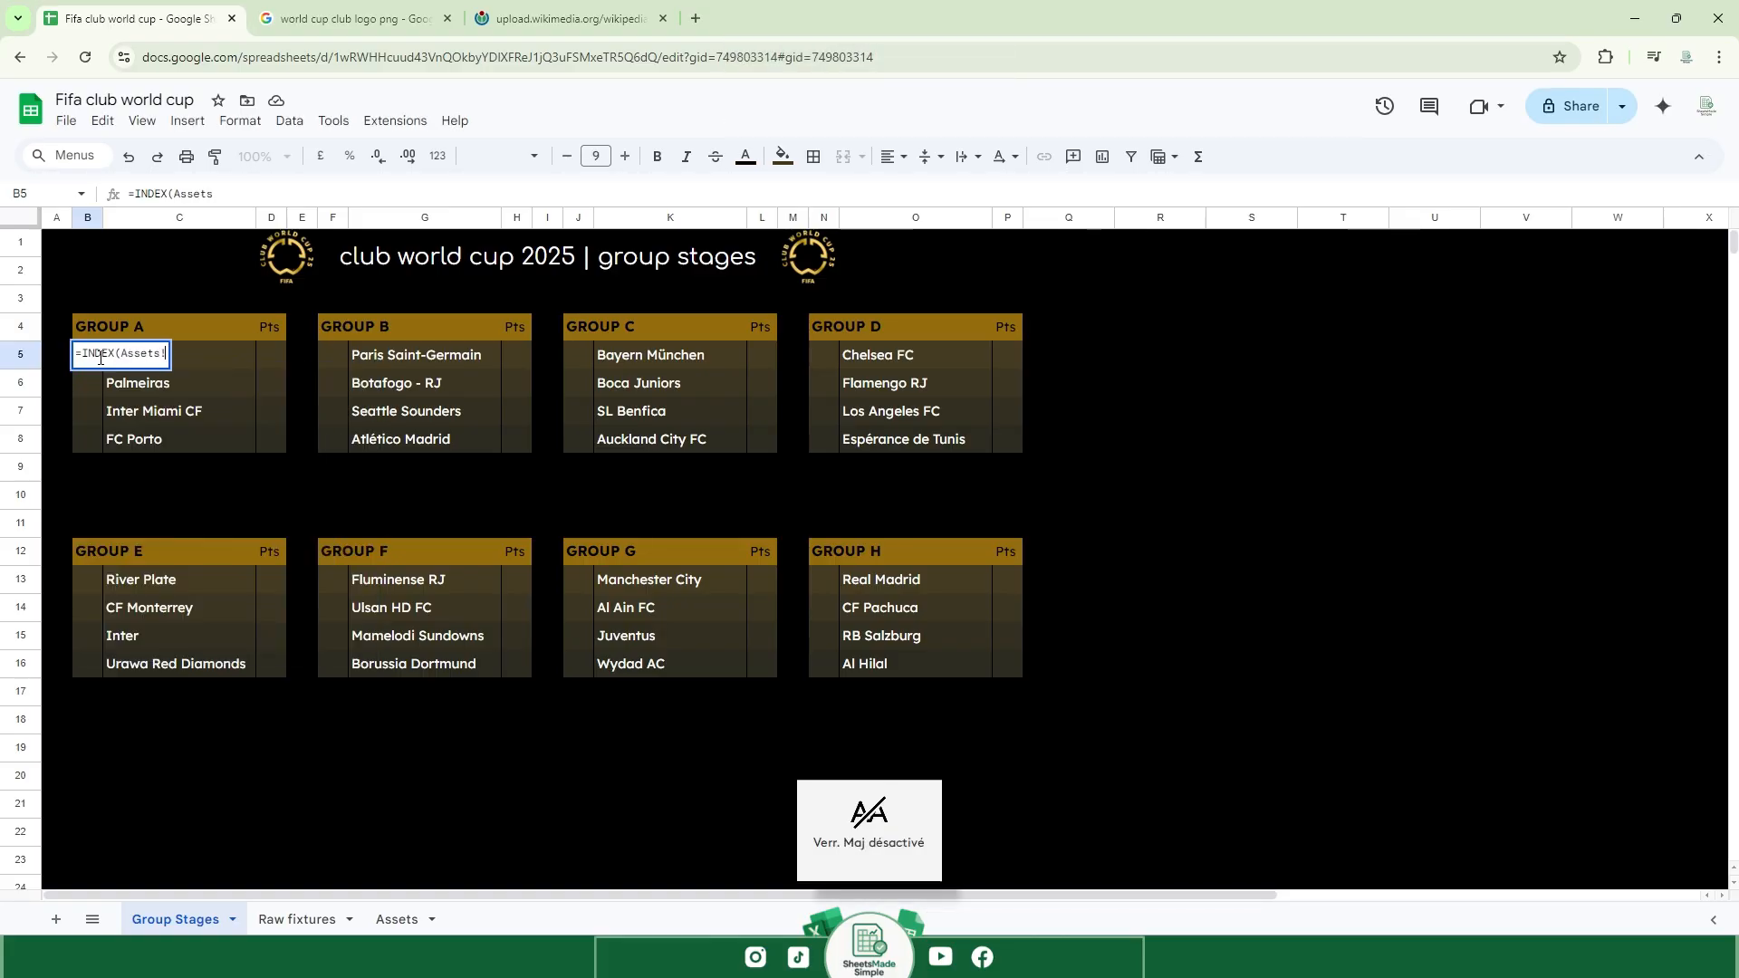
key(Caps_Lock)
text(A:)
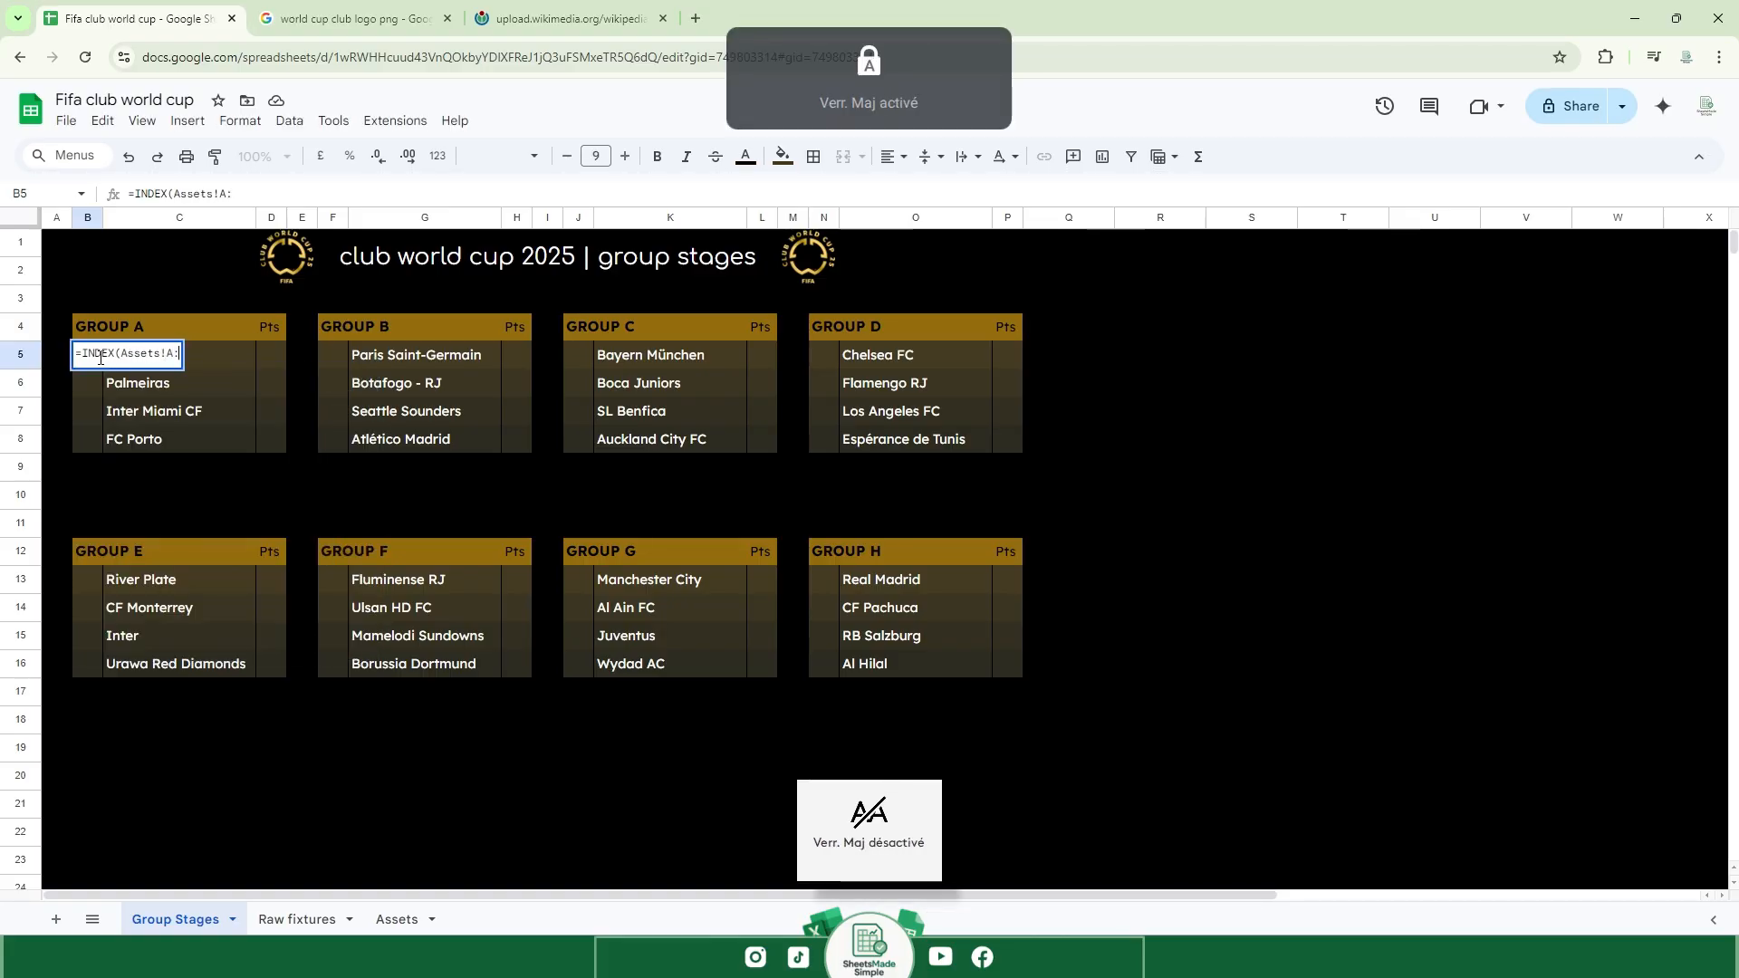
text(A,)
key(Caps_Lock)
text(MATCH)
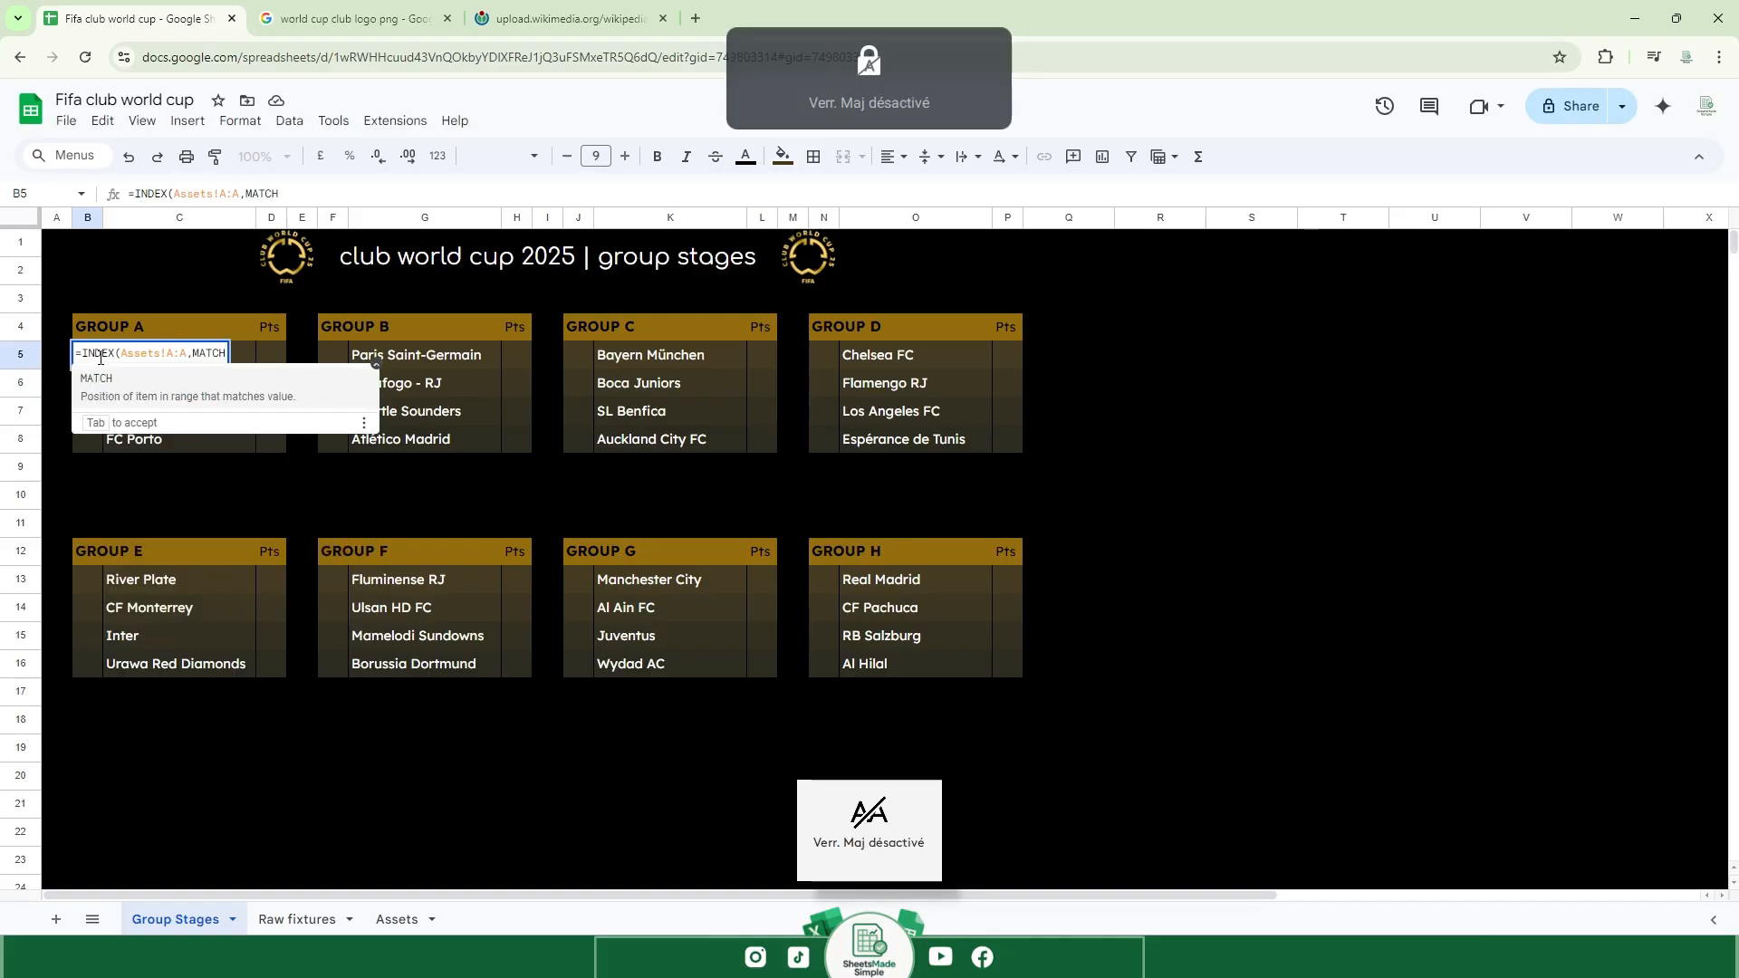
key(Tab)
click(215, 364)
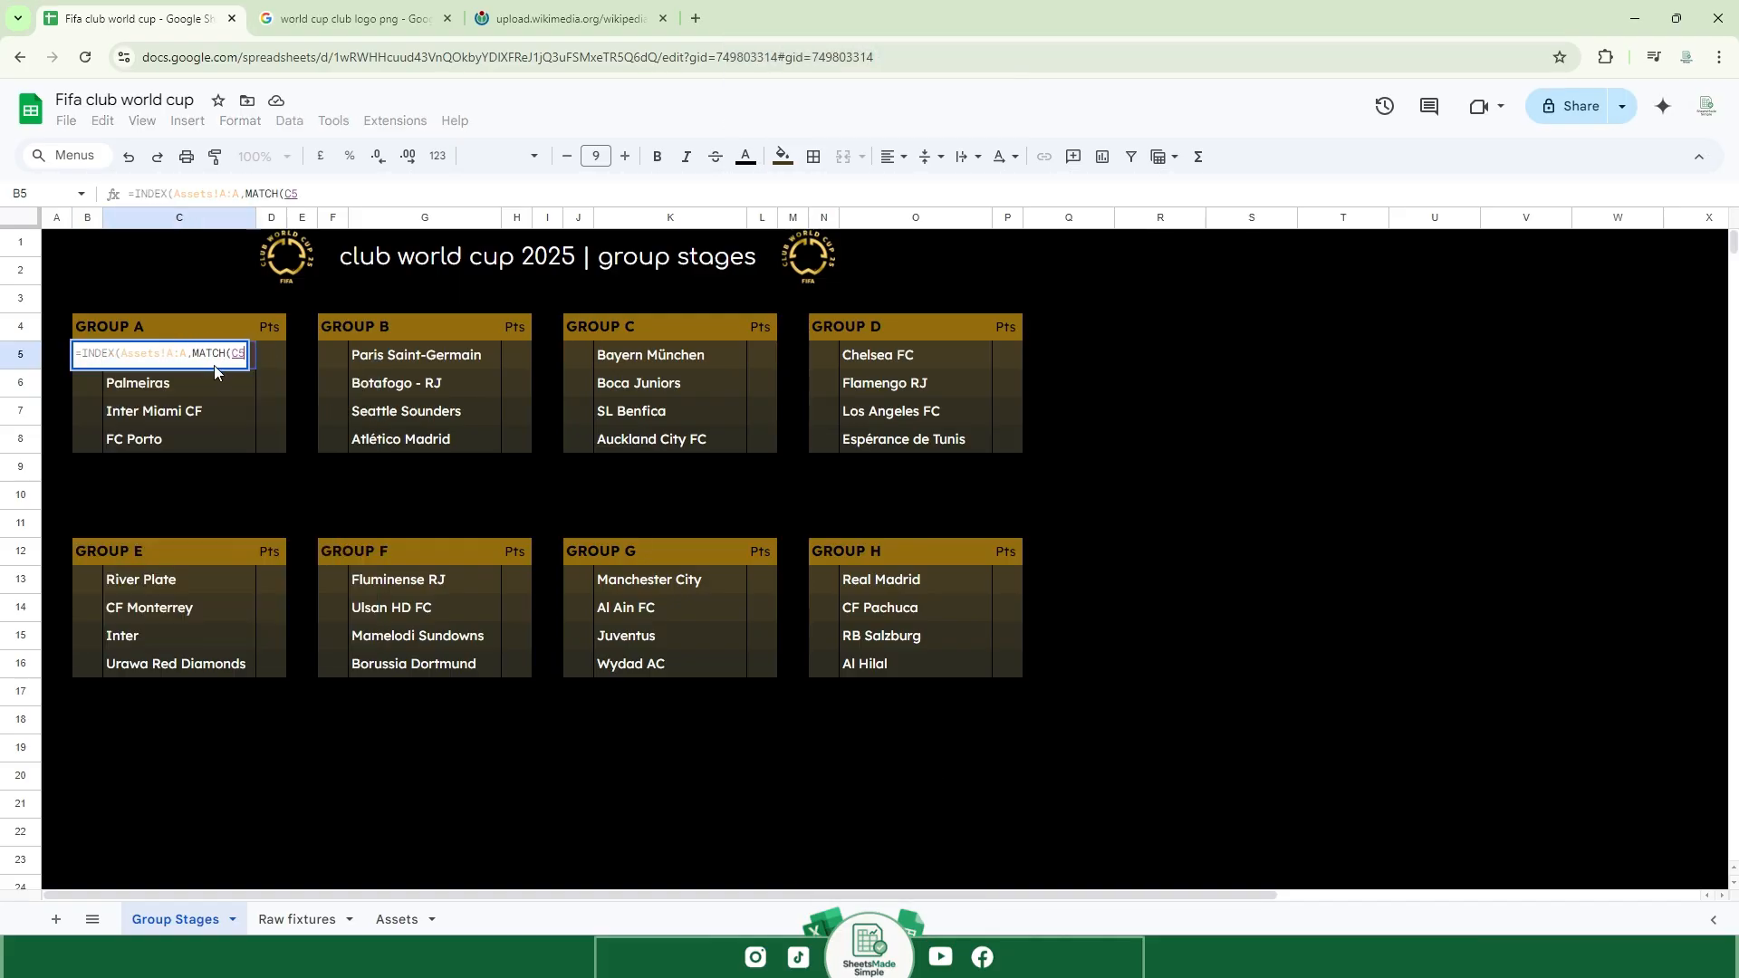
key(Caps_Lock)
text(,Assets!)
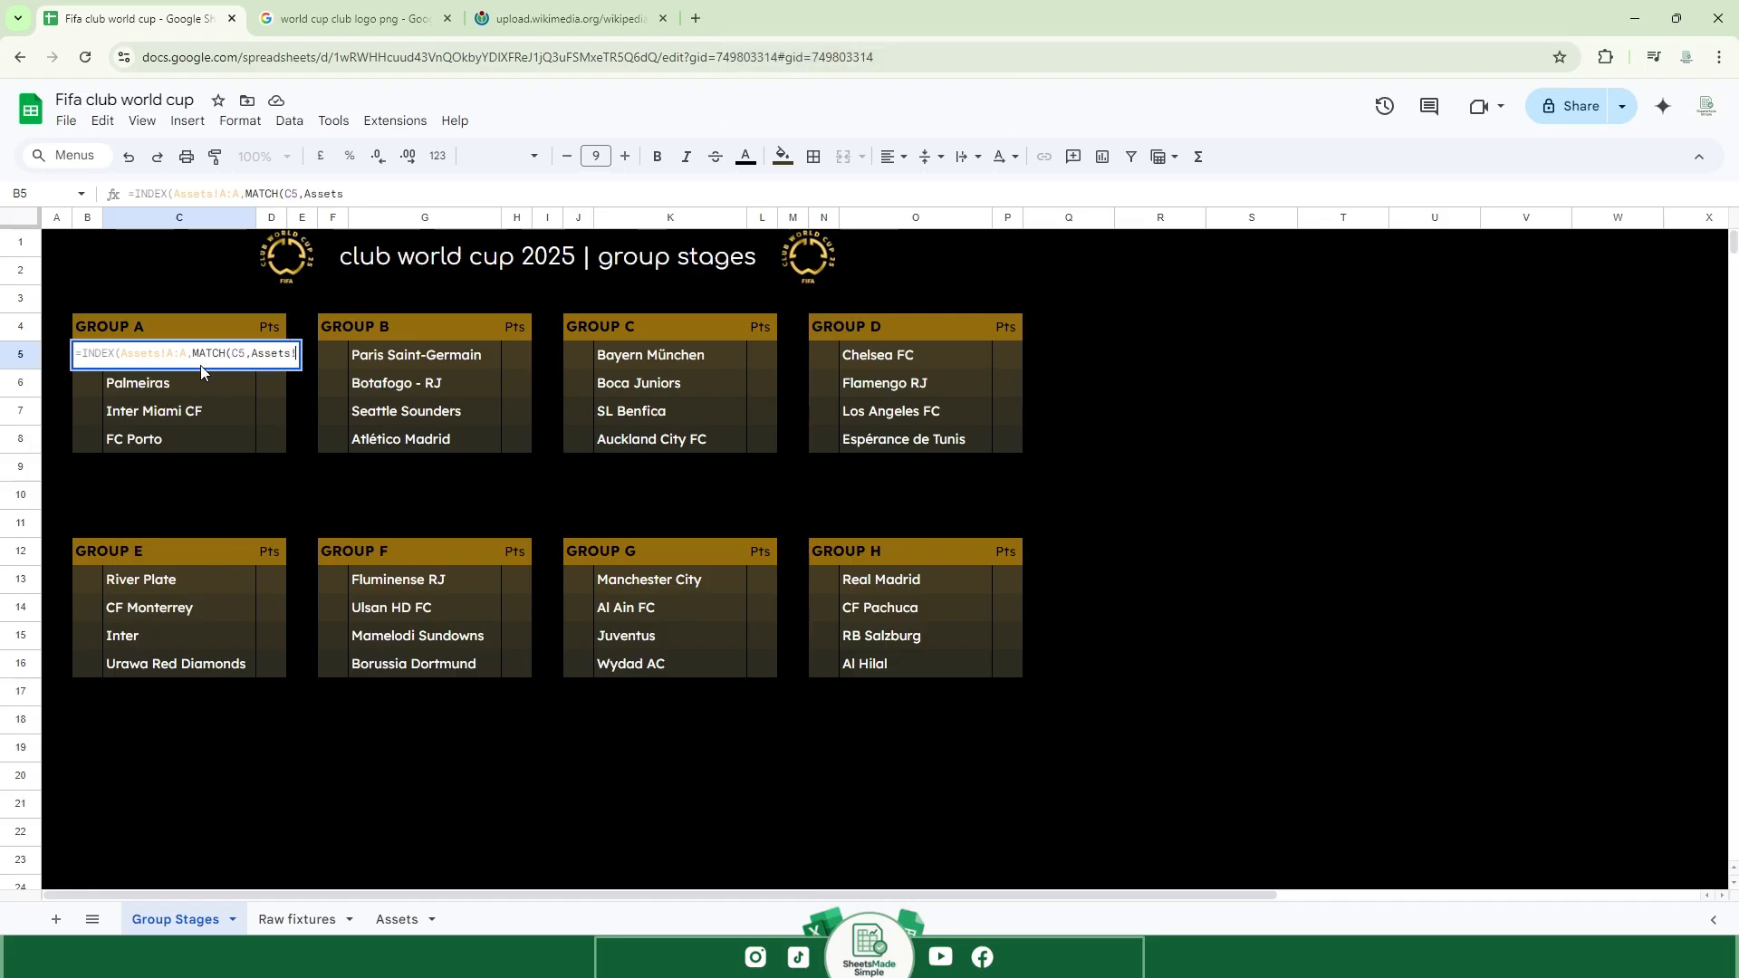
key(Caps_Lock)
text(B:B?)
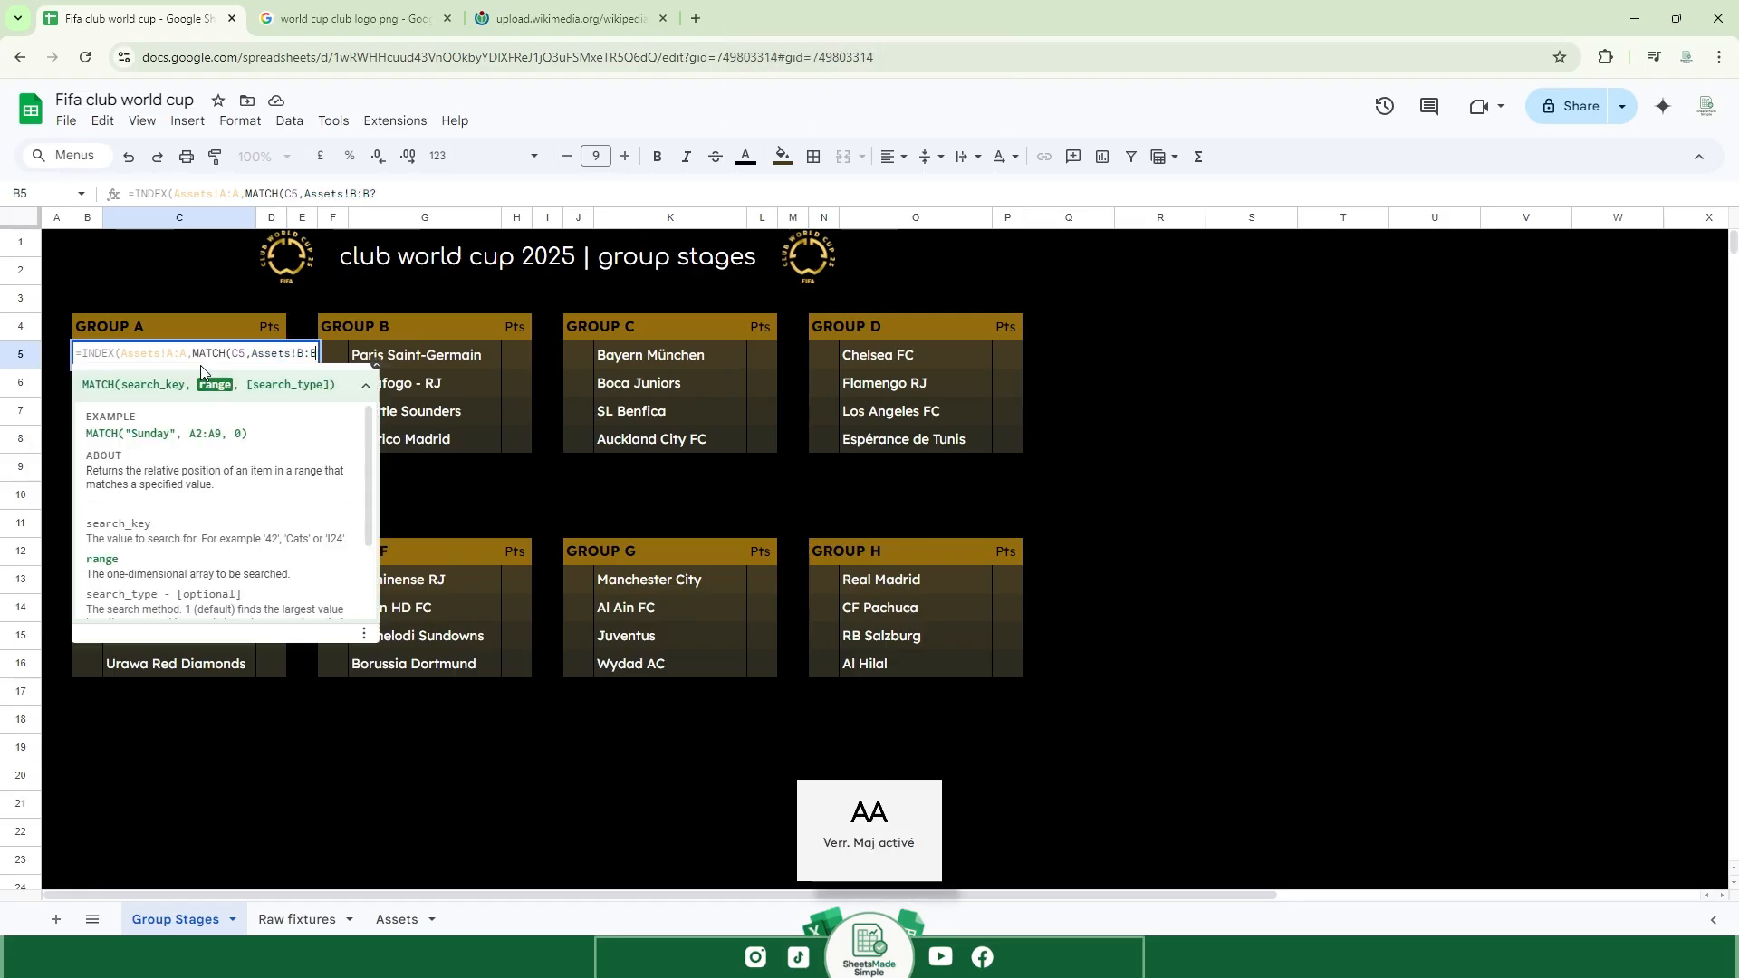
key(Caps_Lock)
text(,0à)
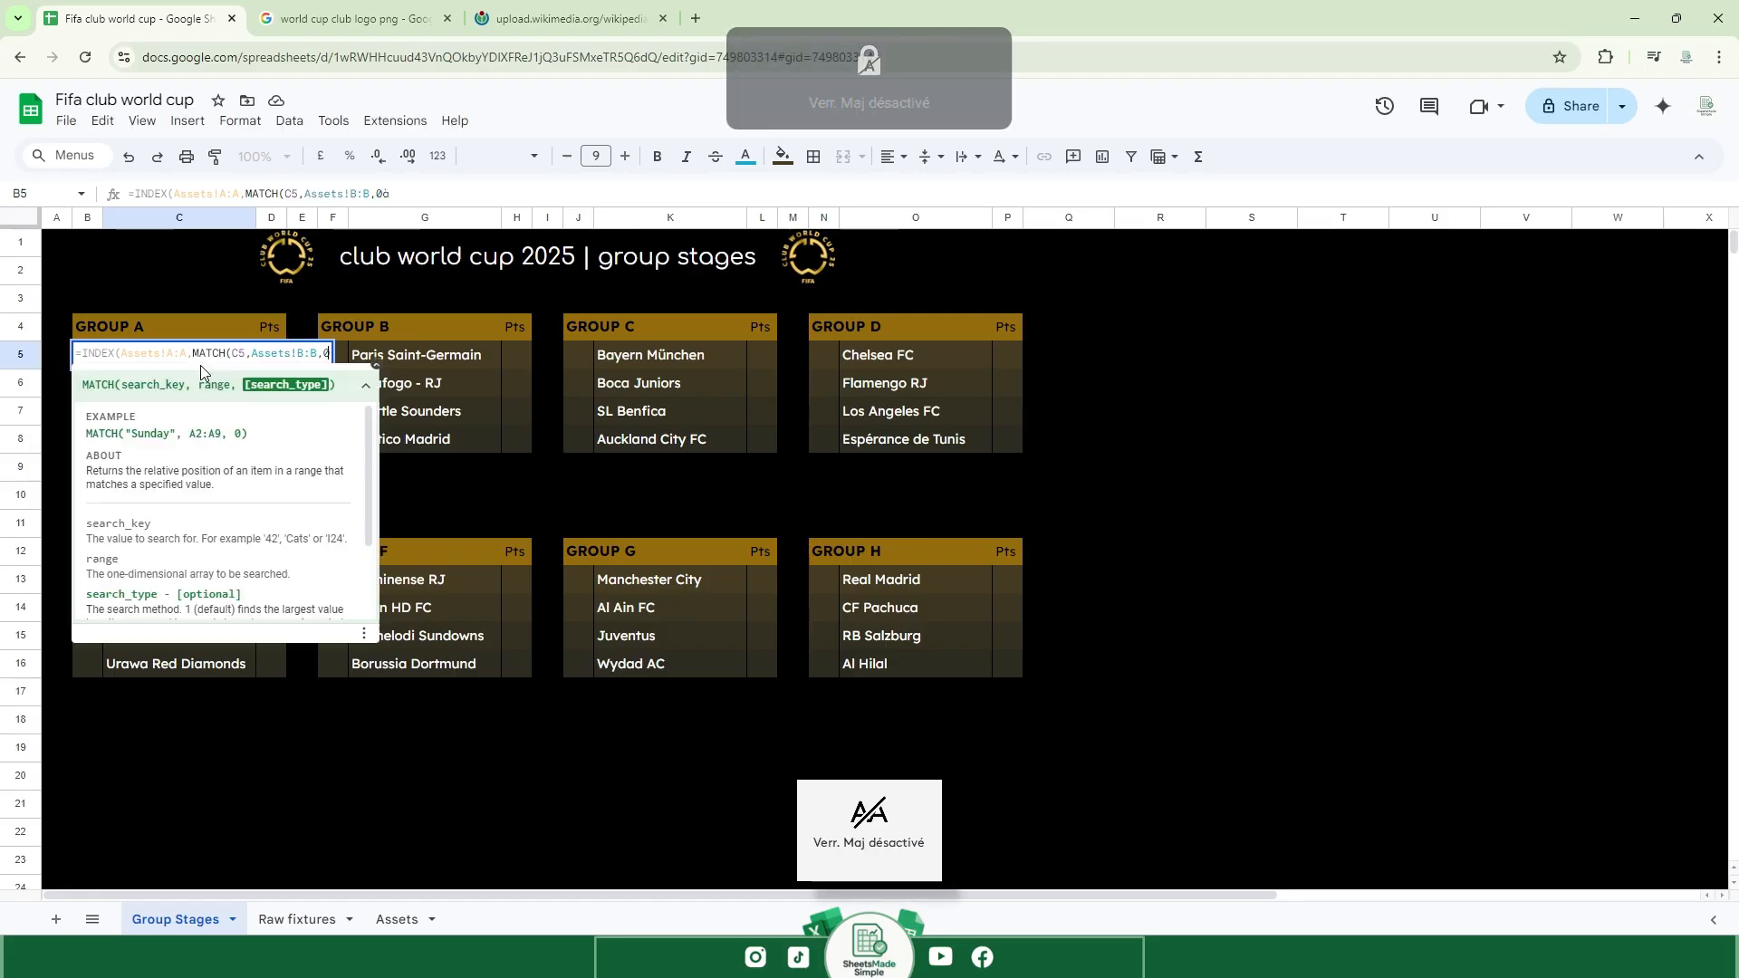
key(Return)
Fill the logo formula from B5 down to B8 for the remaining GROUP A teams.
click(98, 364)
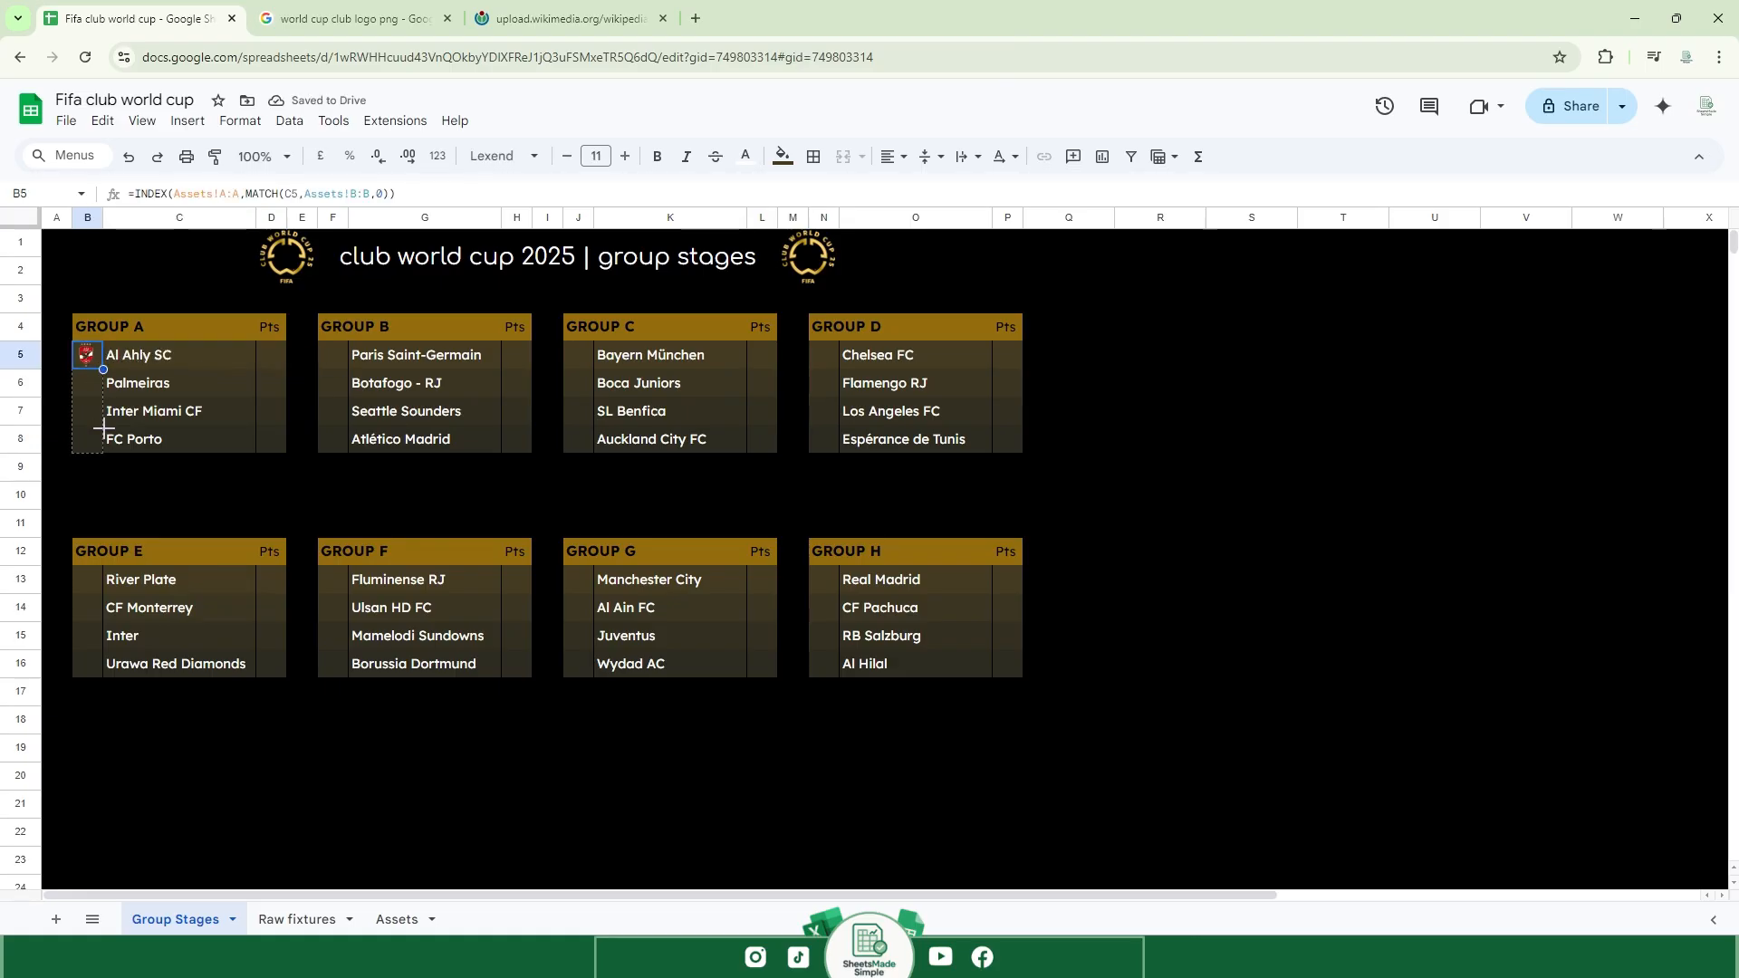
drag(103, 428, 103, 435)
click(138, 386)
click(98, 360)
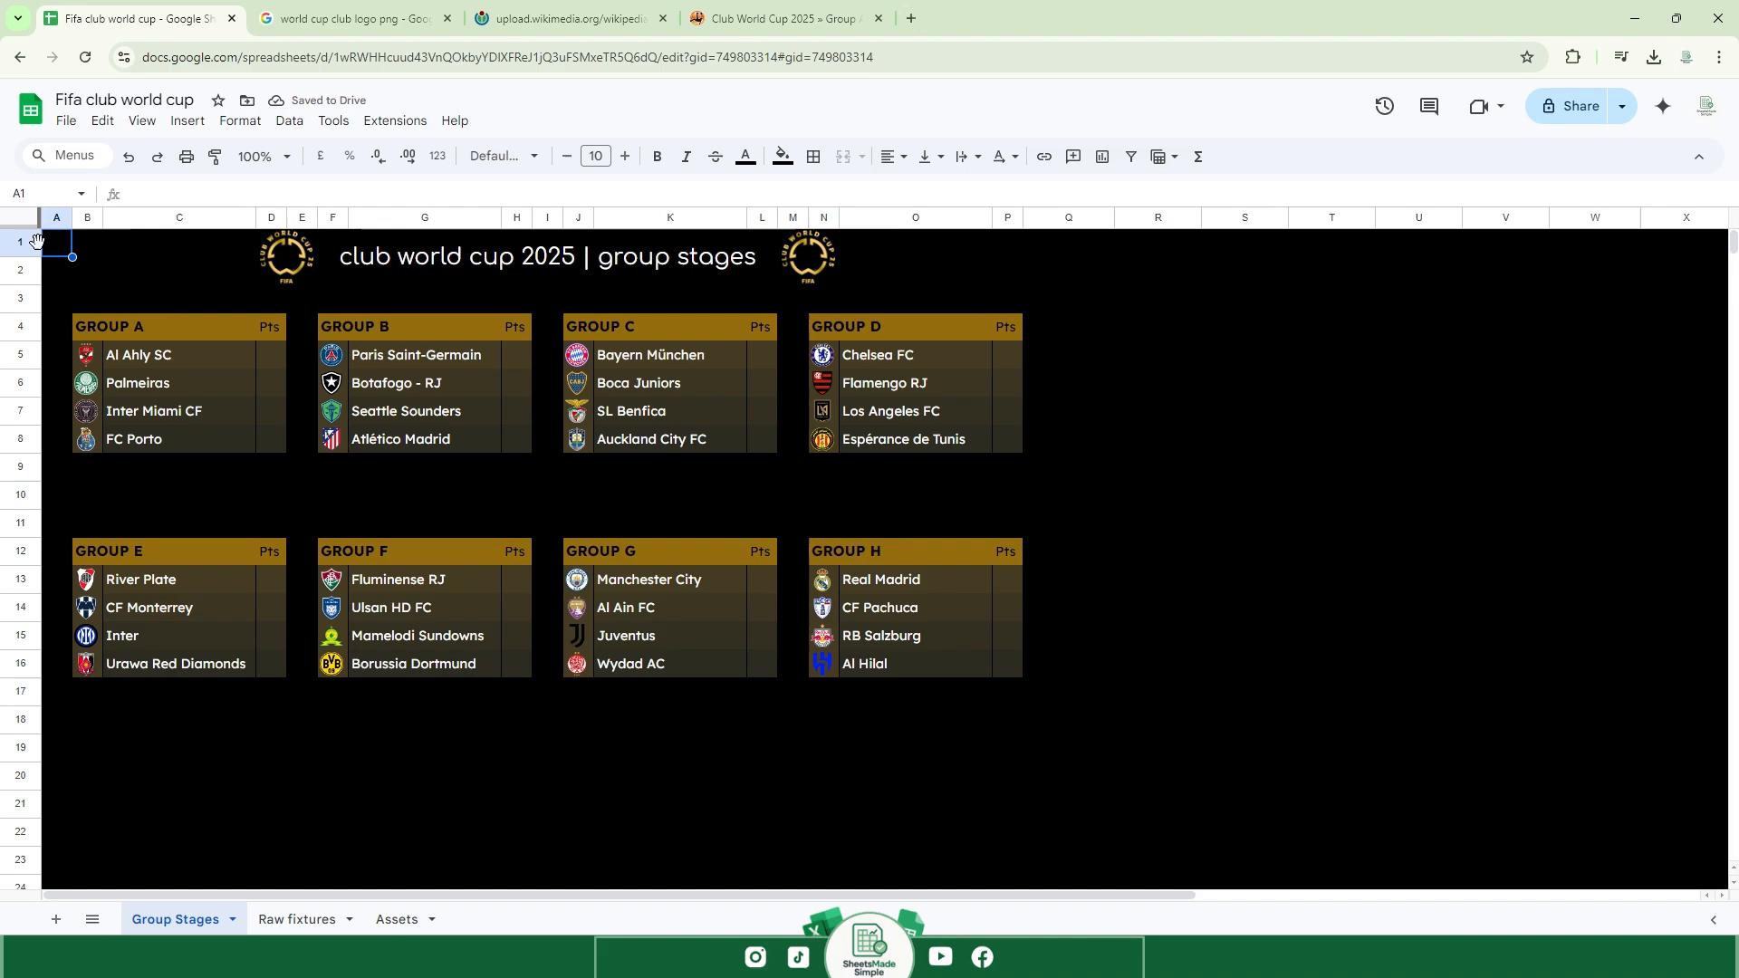
drag(55, 244, 1011, 663)
click(1071, 610)
drag(1159, 275, 1521, 663)
click(1596, 637)
click(1169, 301)
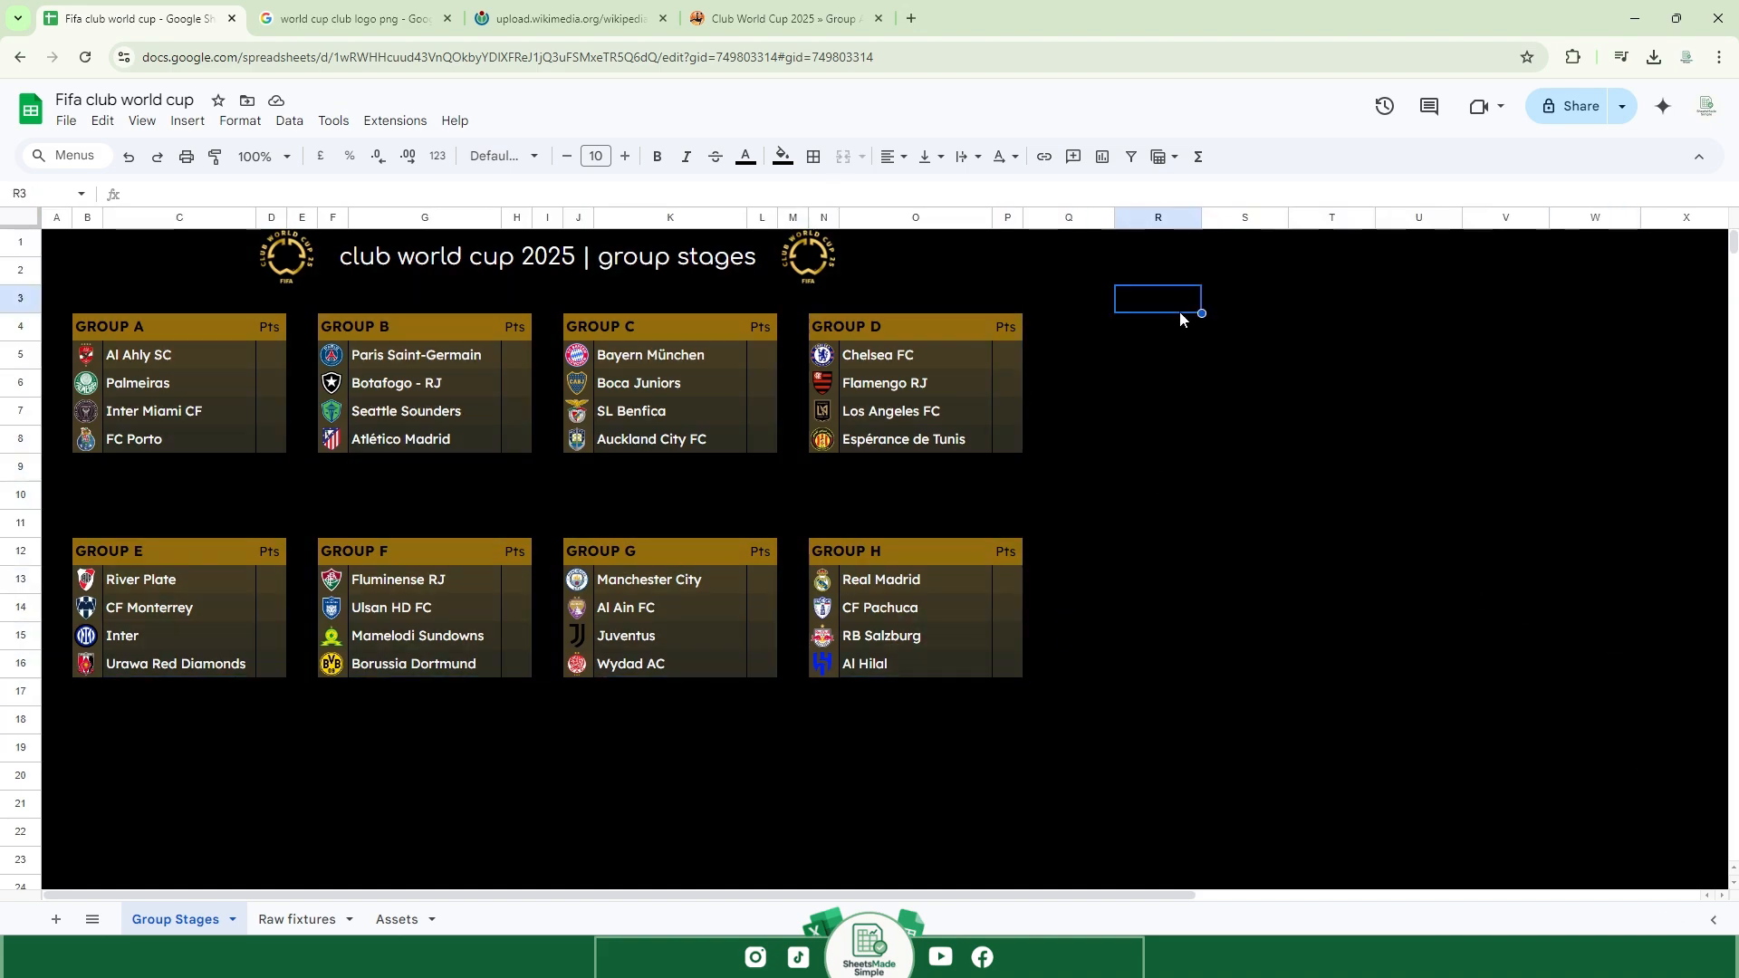
Fill the range R4:V16 beside the group tables with the near-black custom colour as a fixtures panel.
click(1170, 335)
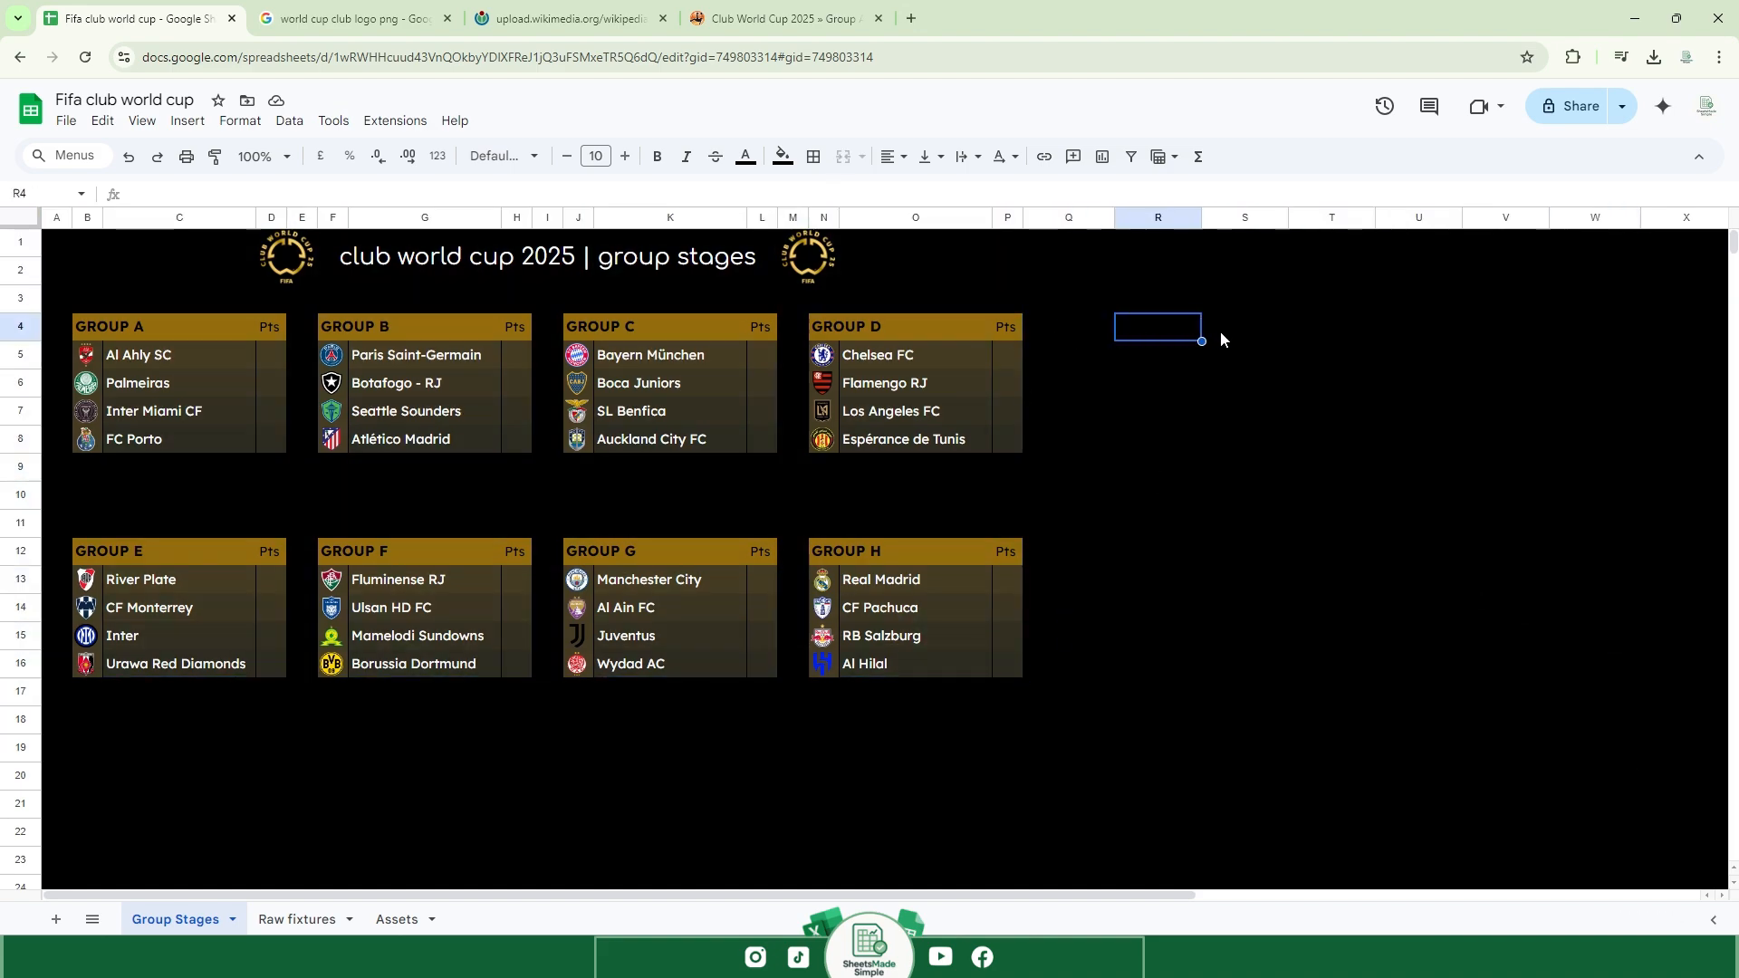
drag(1252, 390, 1509, 663)
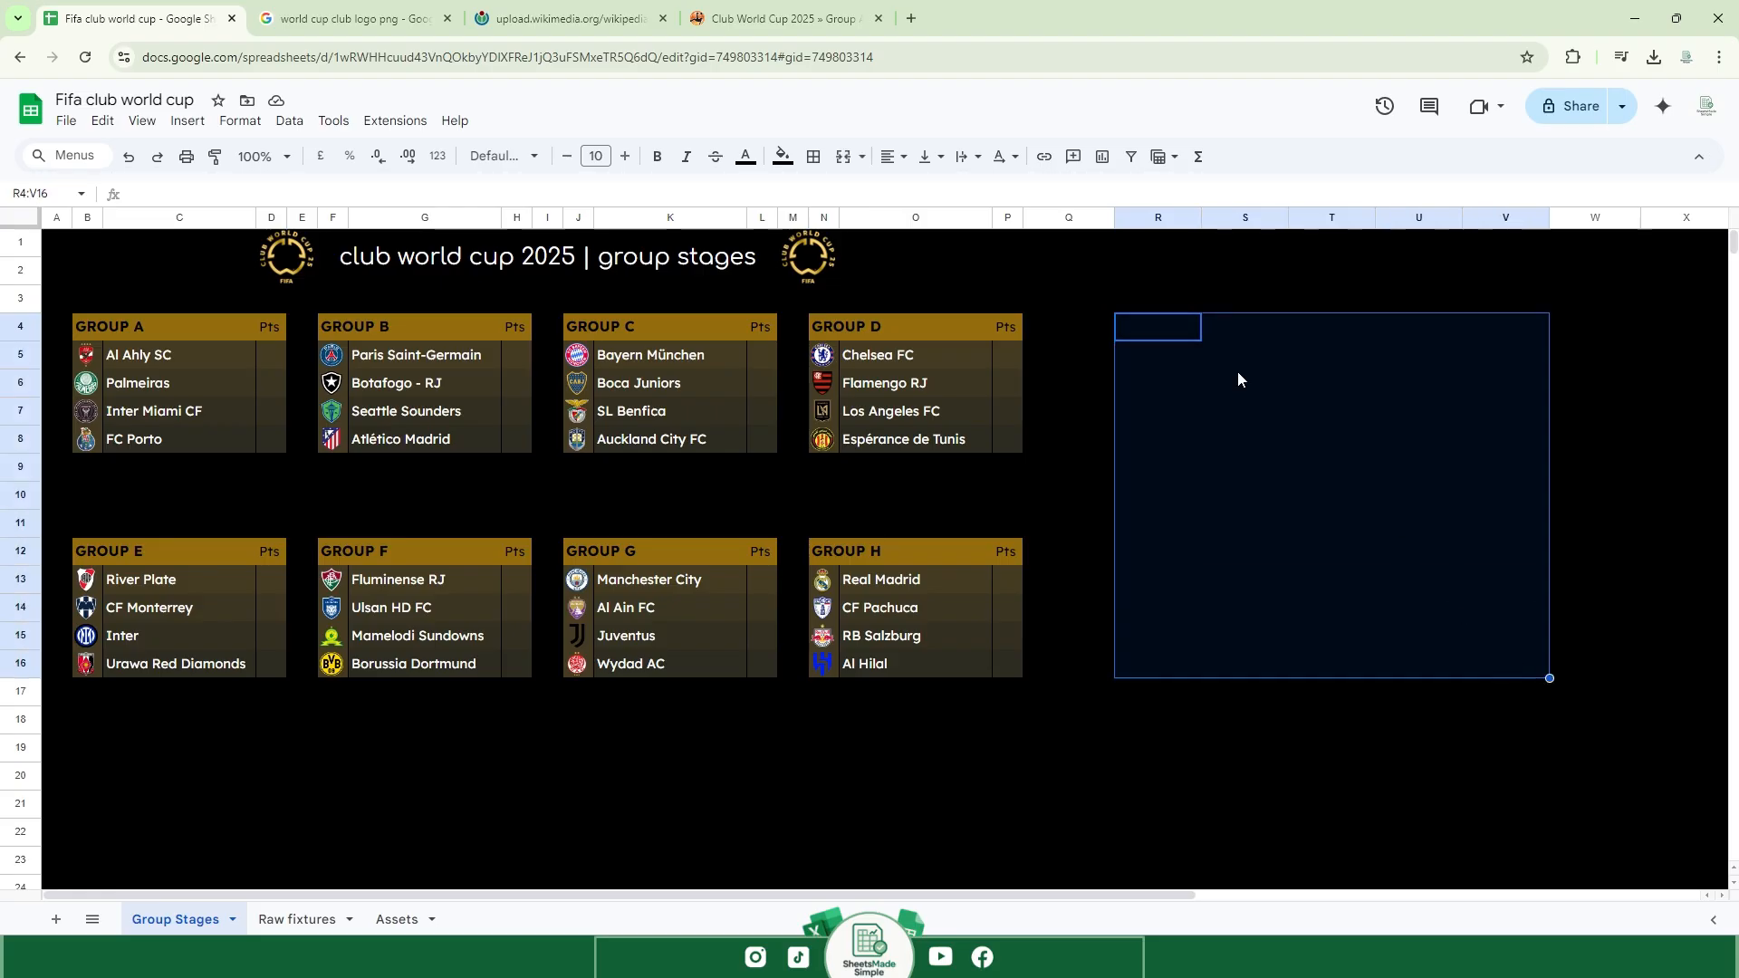
click(783, 158)
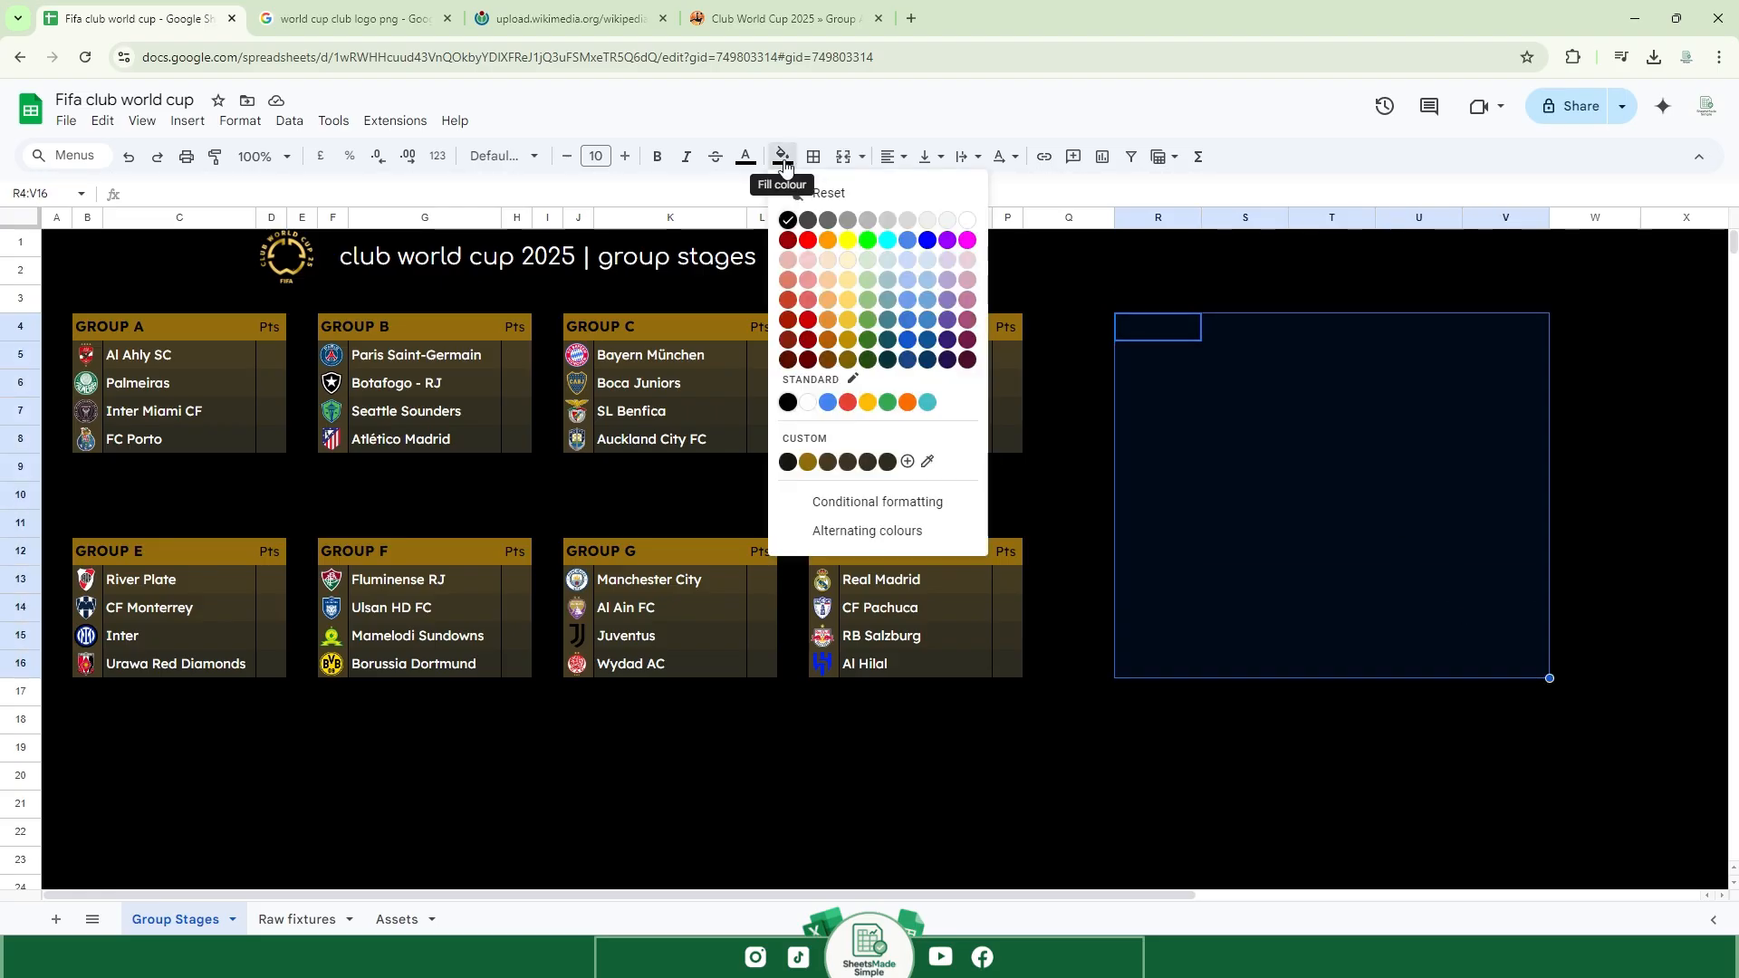
click(785, 462)
click(1313, 282)
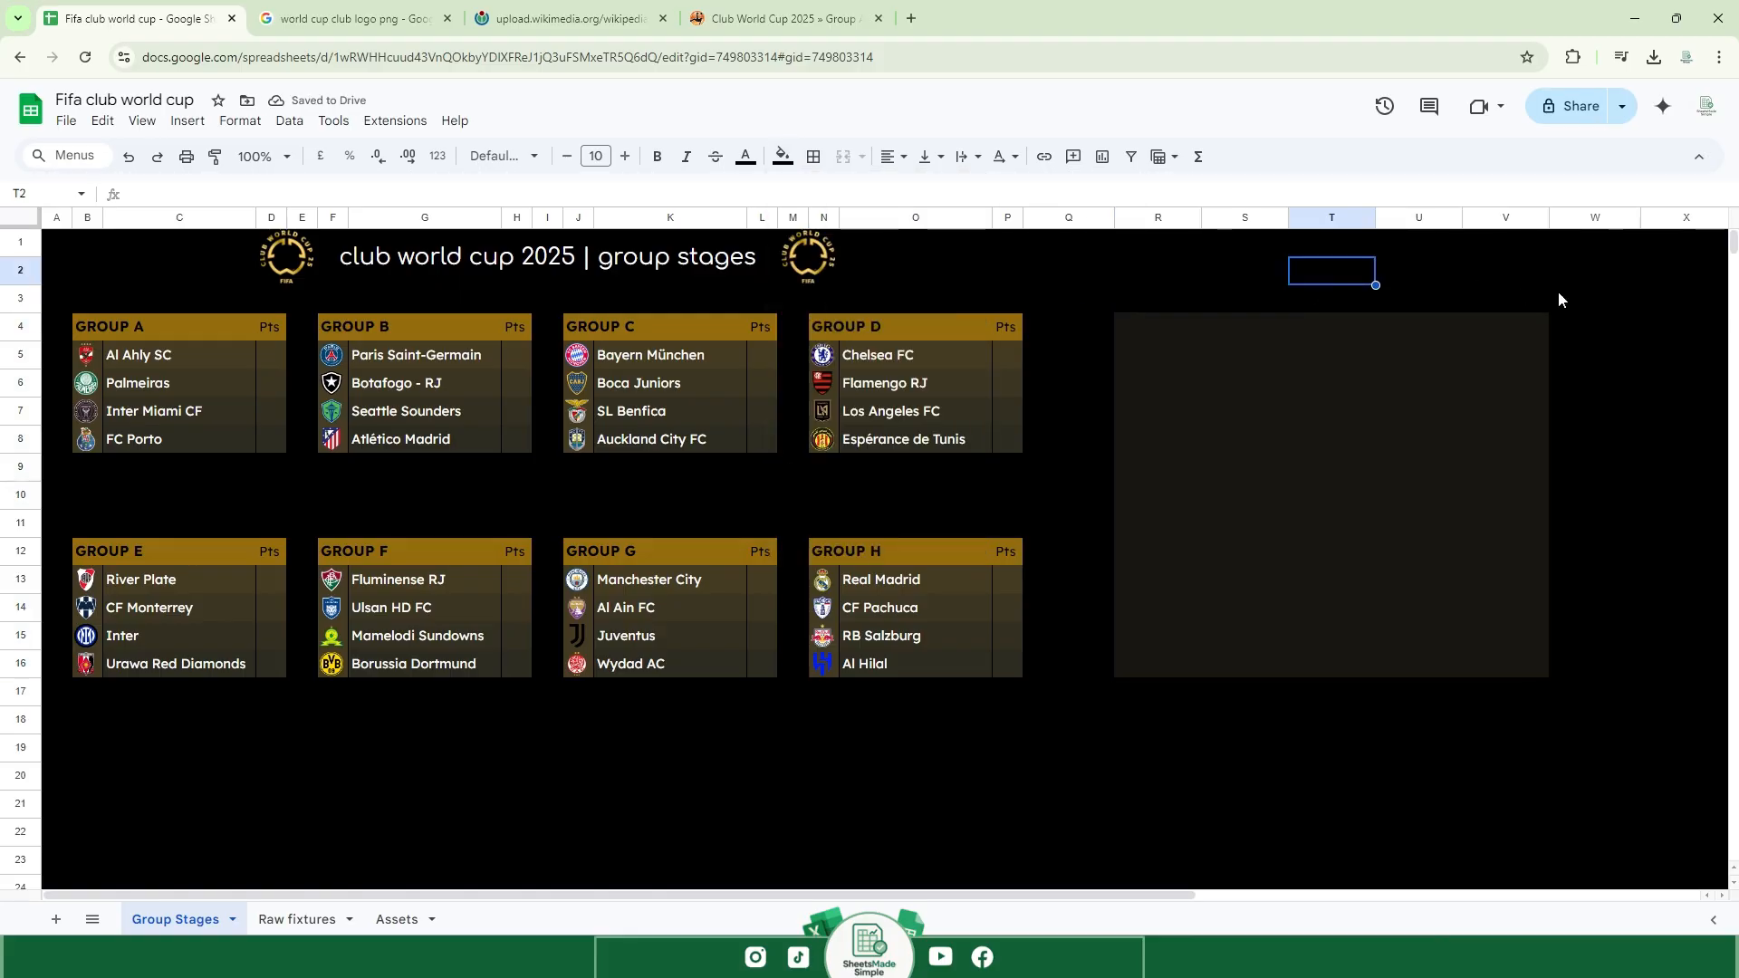
click(1571, 299)
click(1147, 346)
click(1145, 335)
click(1449, 326)
click(1509, 325)
Enter the header TEAM A in R4, the first cell of the dark panel.
click(1126, 330)
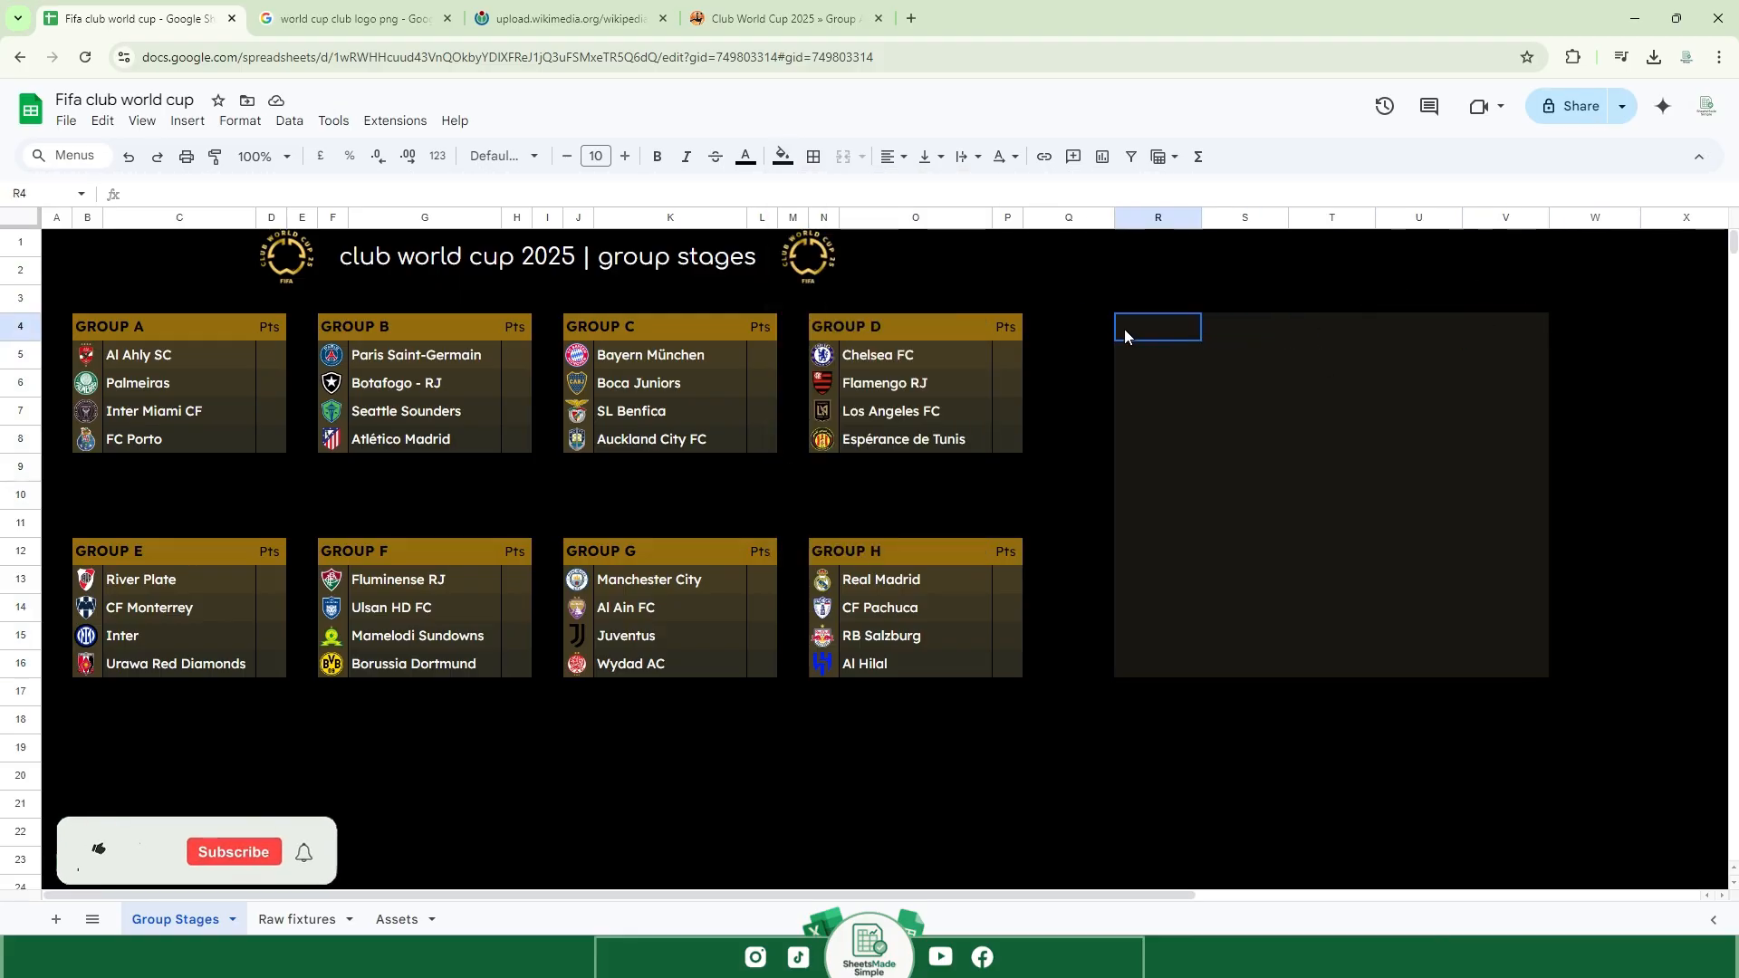
key(Caps_Lock)
text(TEAM A)
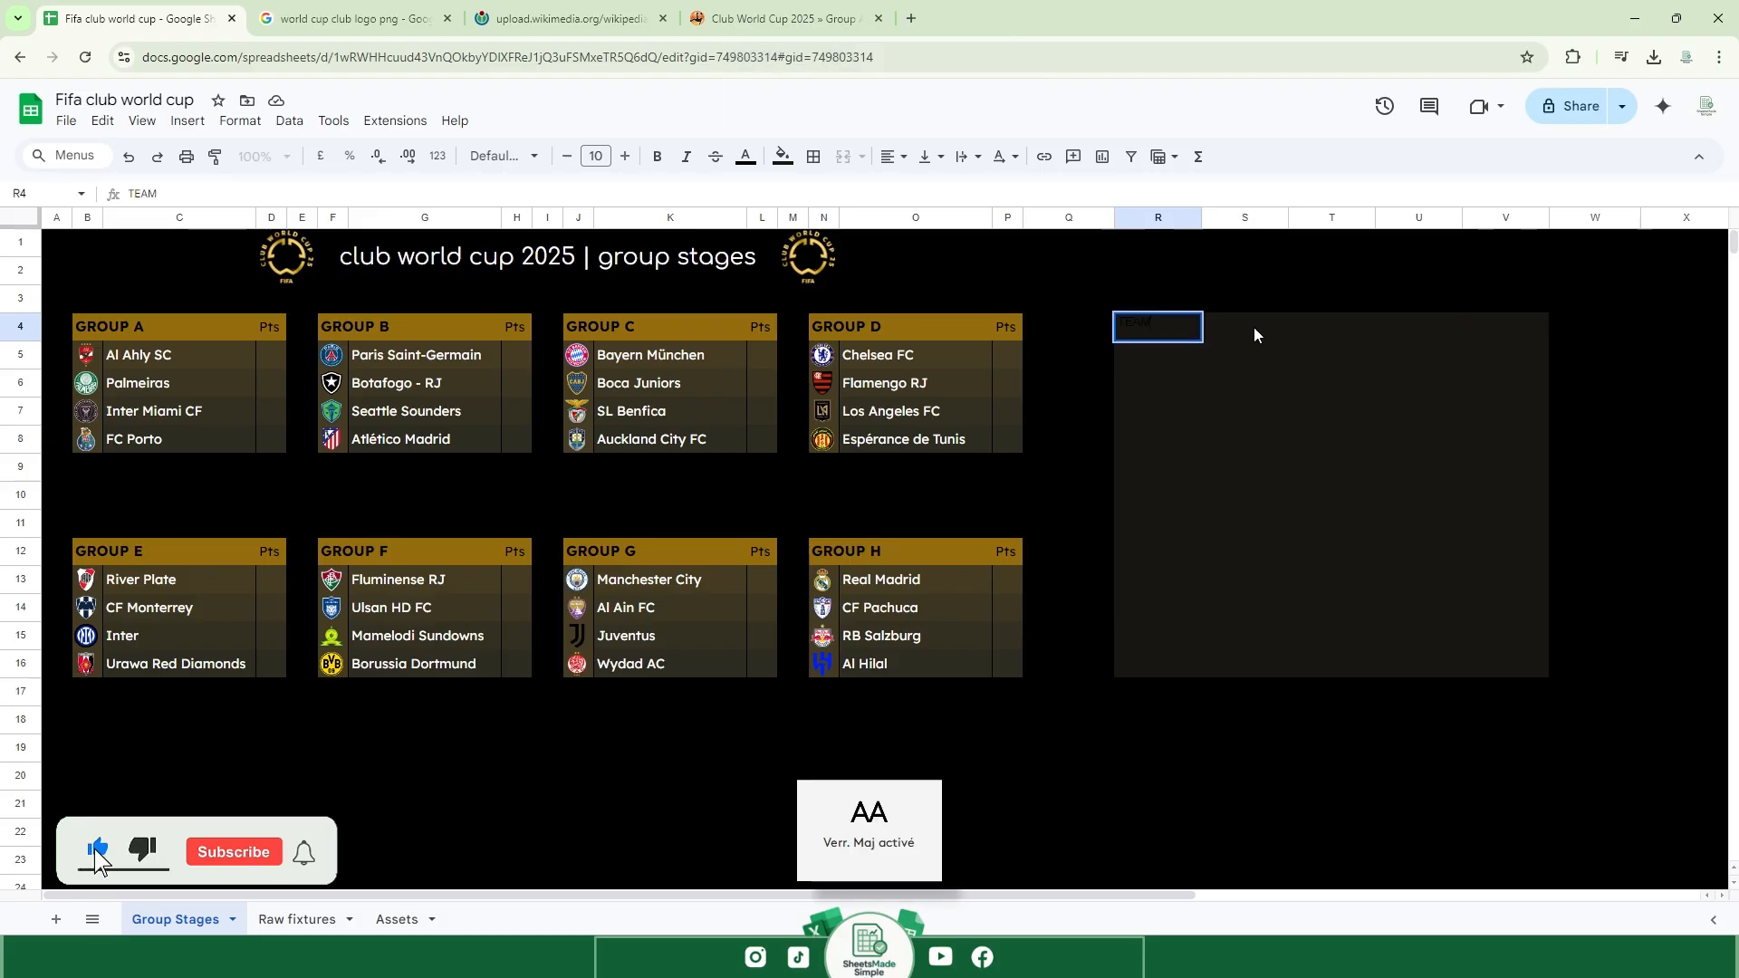
key(Caps_Lock)
click(1171, 305)
Set the text colour of R4:V16 to white.
drag(1162, 325, 1504, 663)
click(746, 156)
click(933, 239)
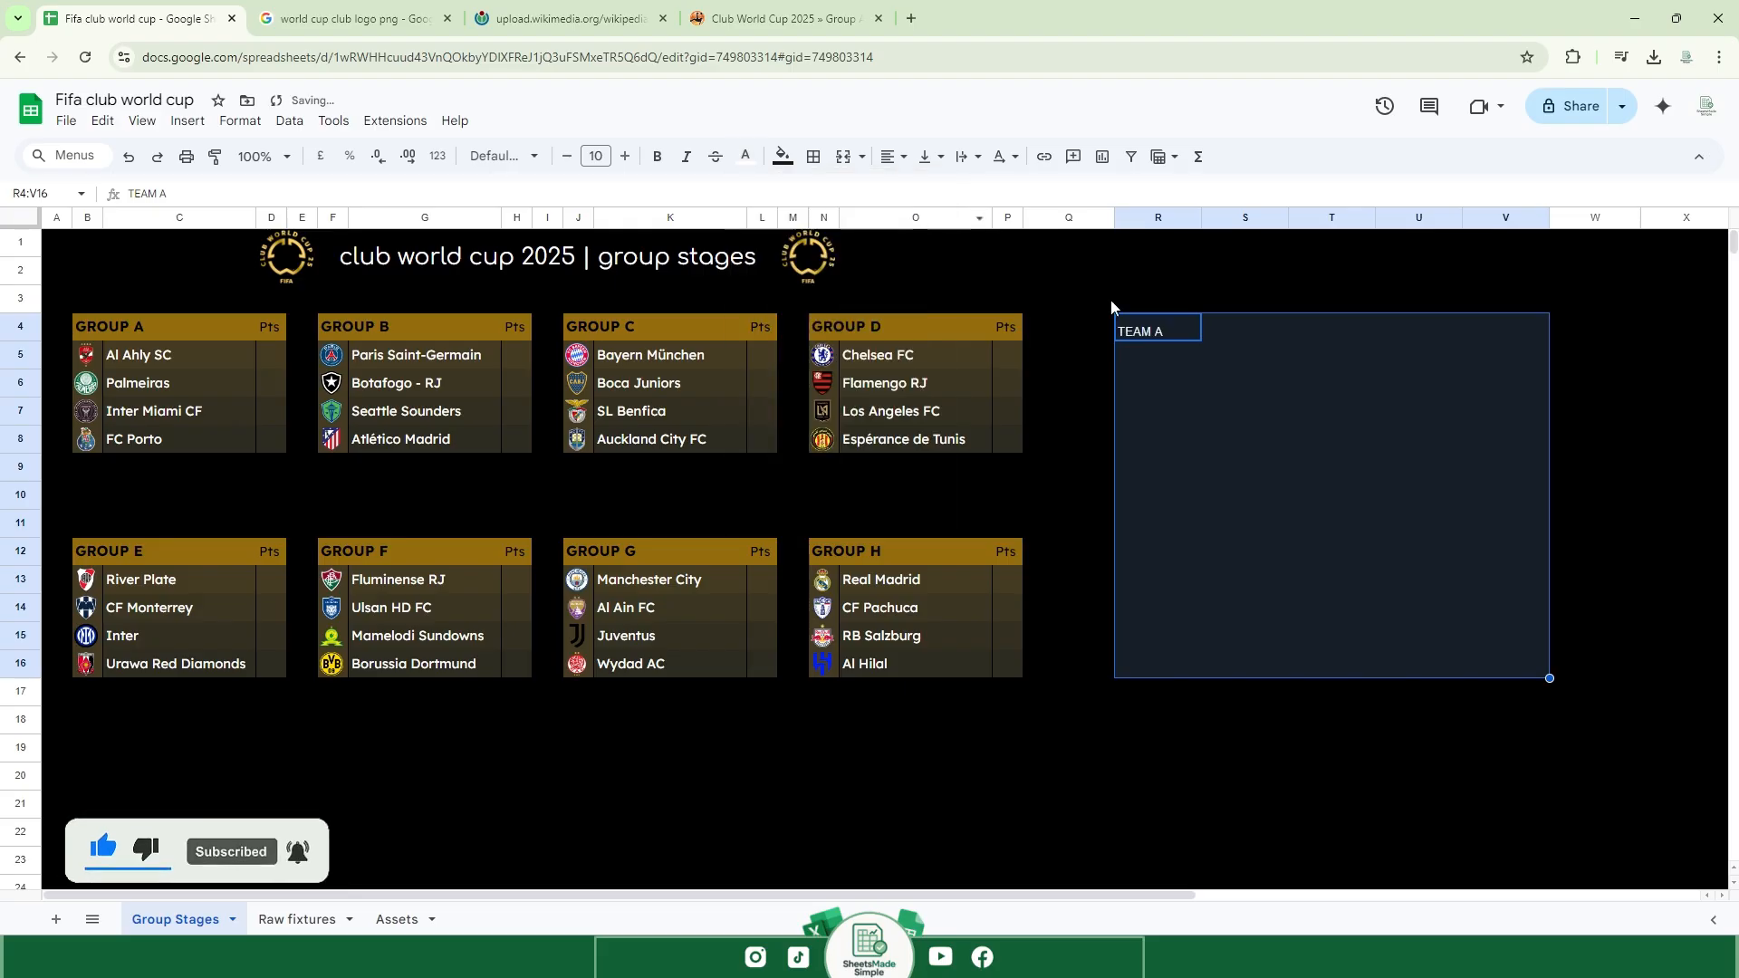
Enter the headers SCORE, TEAM B and LOGO B in S4, T4 and U4.
click(1247, 337)
key(Caps_Lock)
text(SCORE)
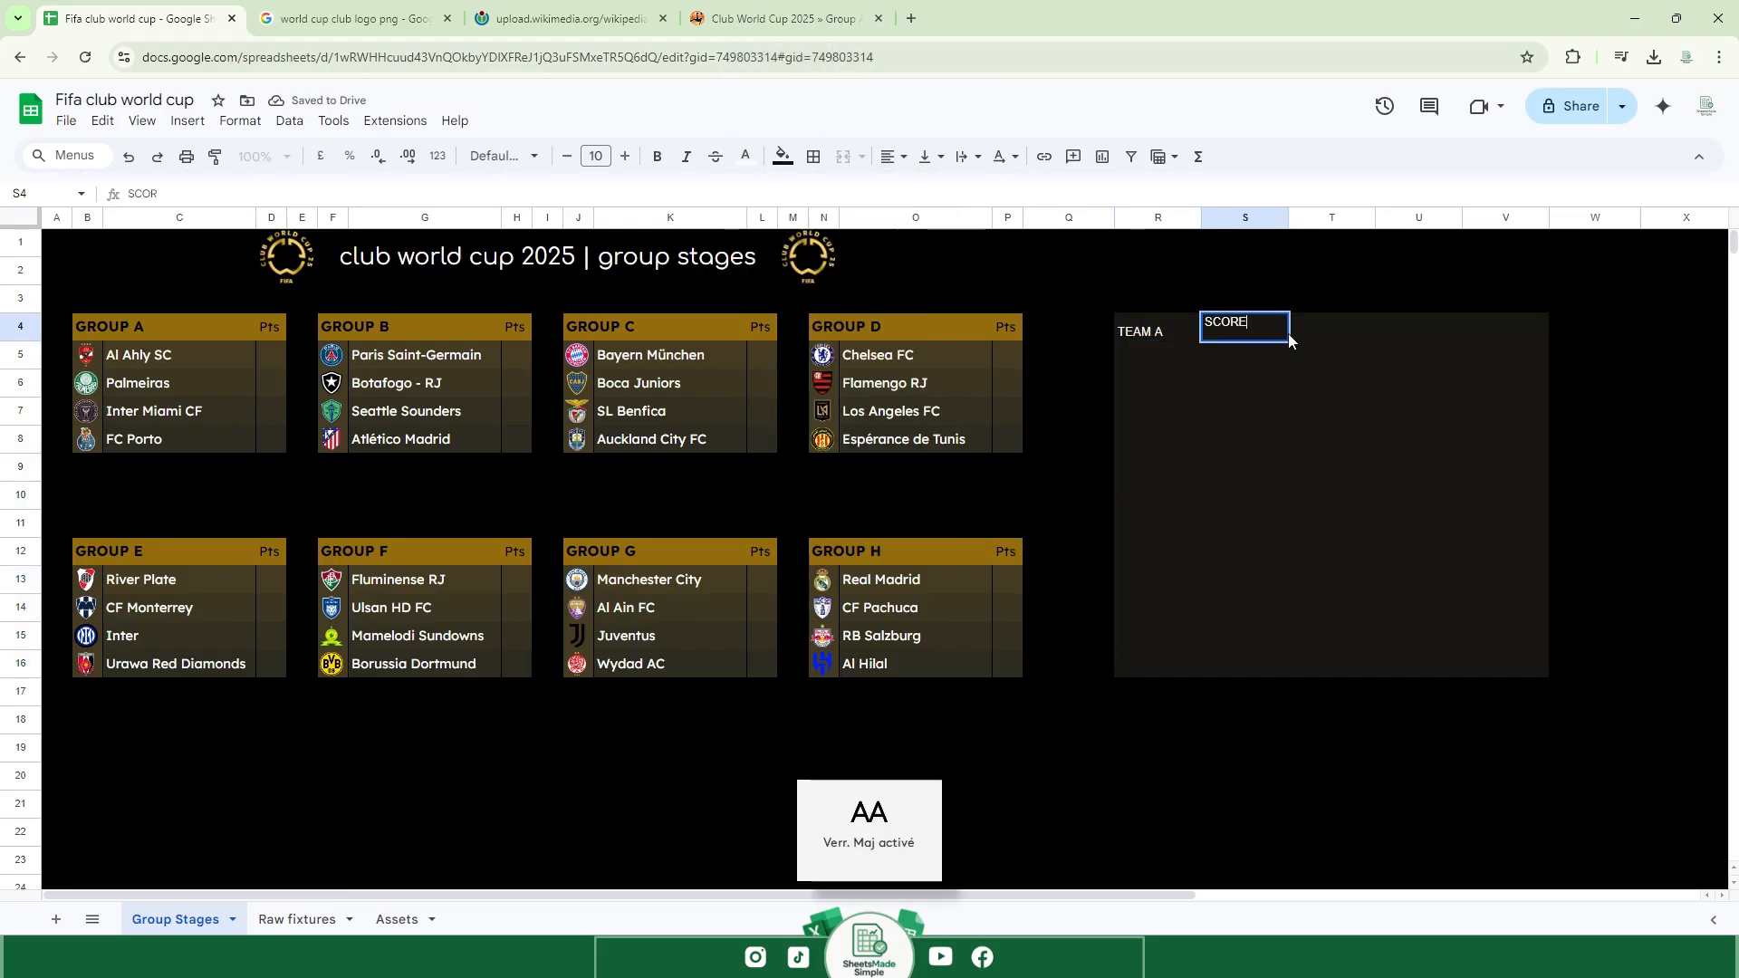
click(1318, 334)
text(TEAM B)
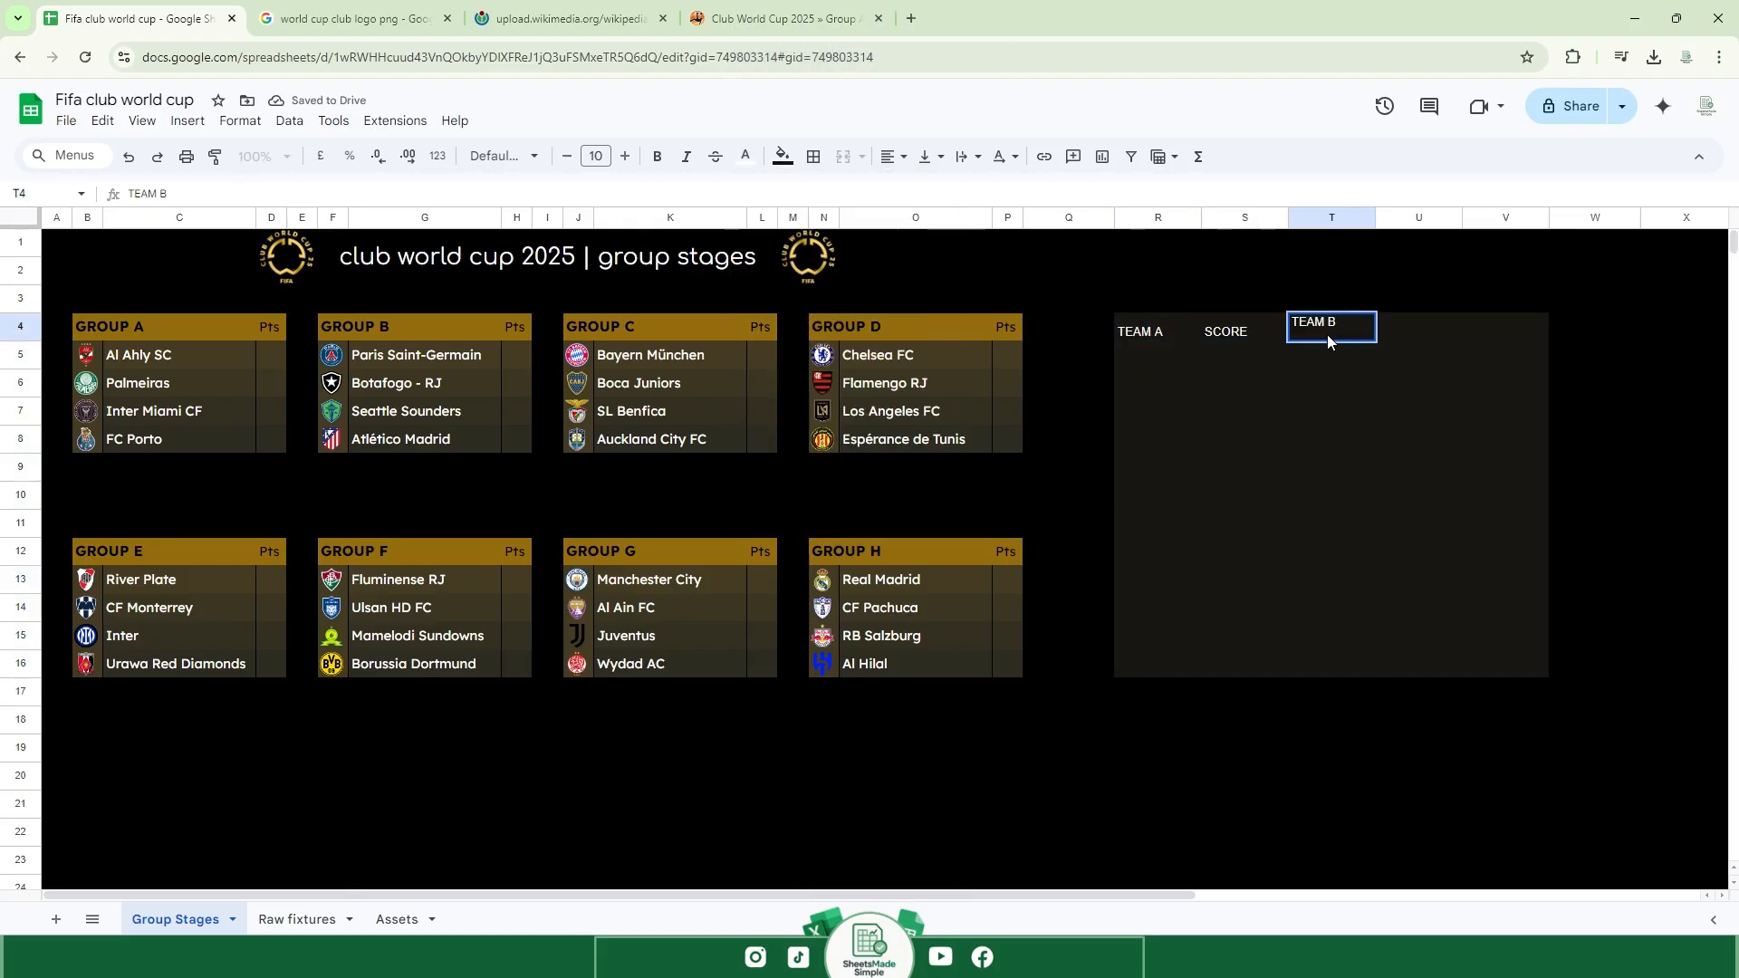
click(1421, 337)
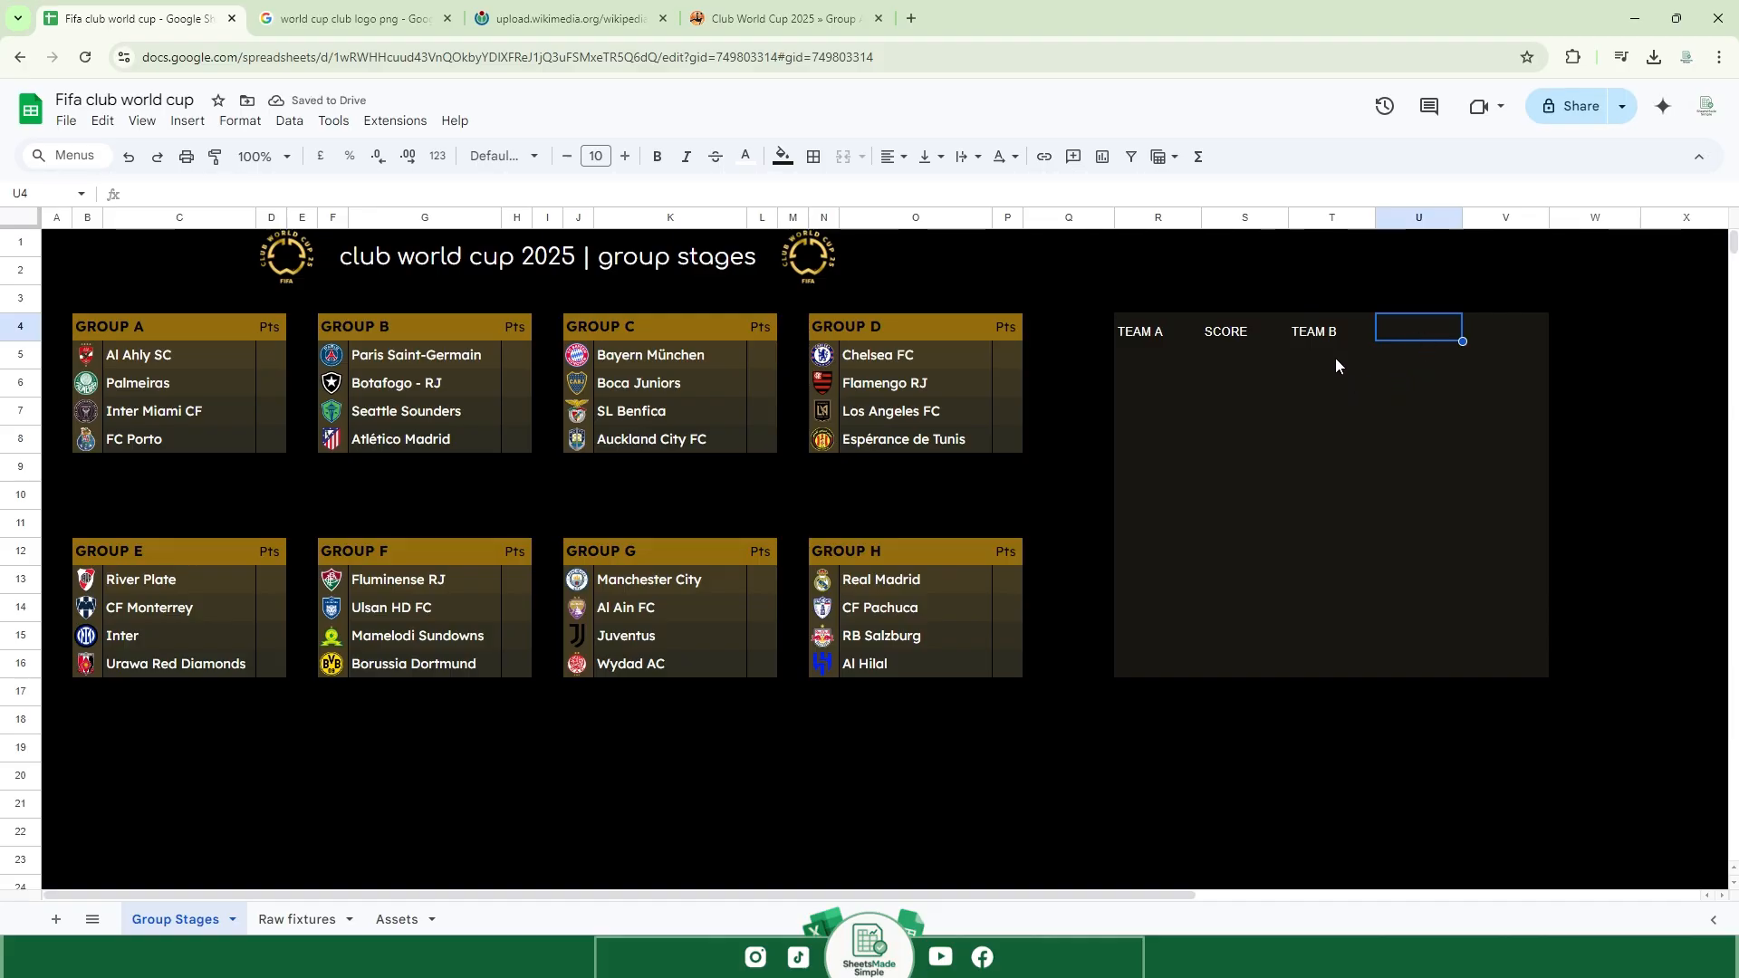
key(Return)
Move the four headers one column over to S4:V4 and fill the emptied R4 with the near-black custom colour.
drag(1166, 332, 1413, 334)
drag(1273, 340, 1359, 341)
click(1158, 327)
click(783, 156)
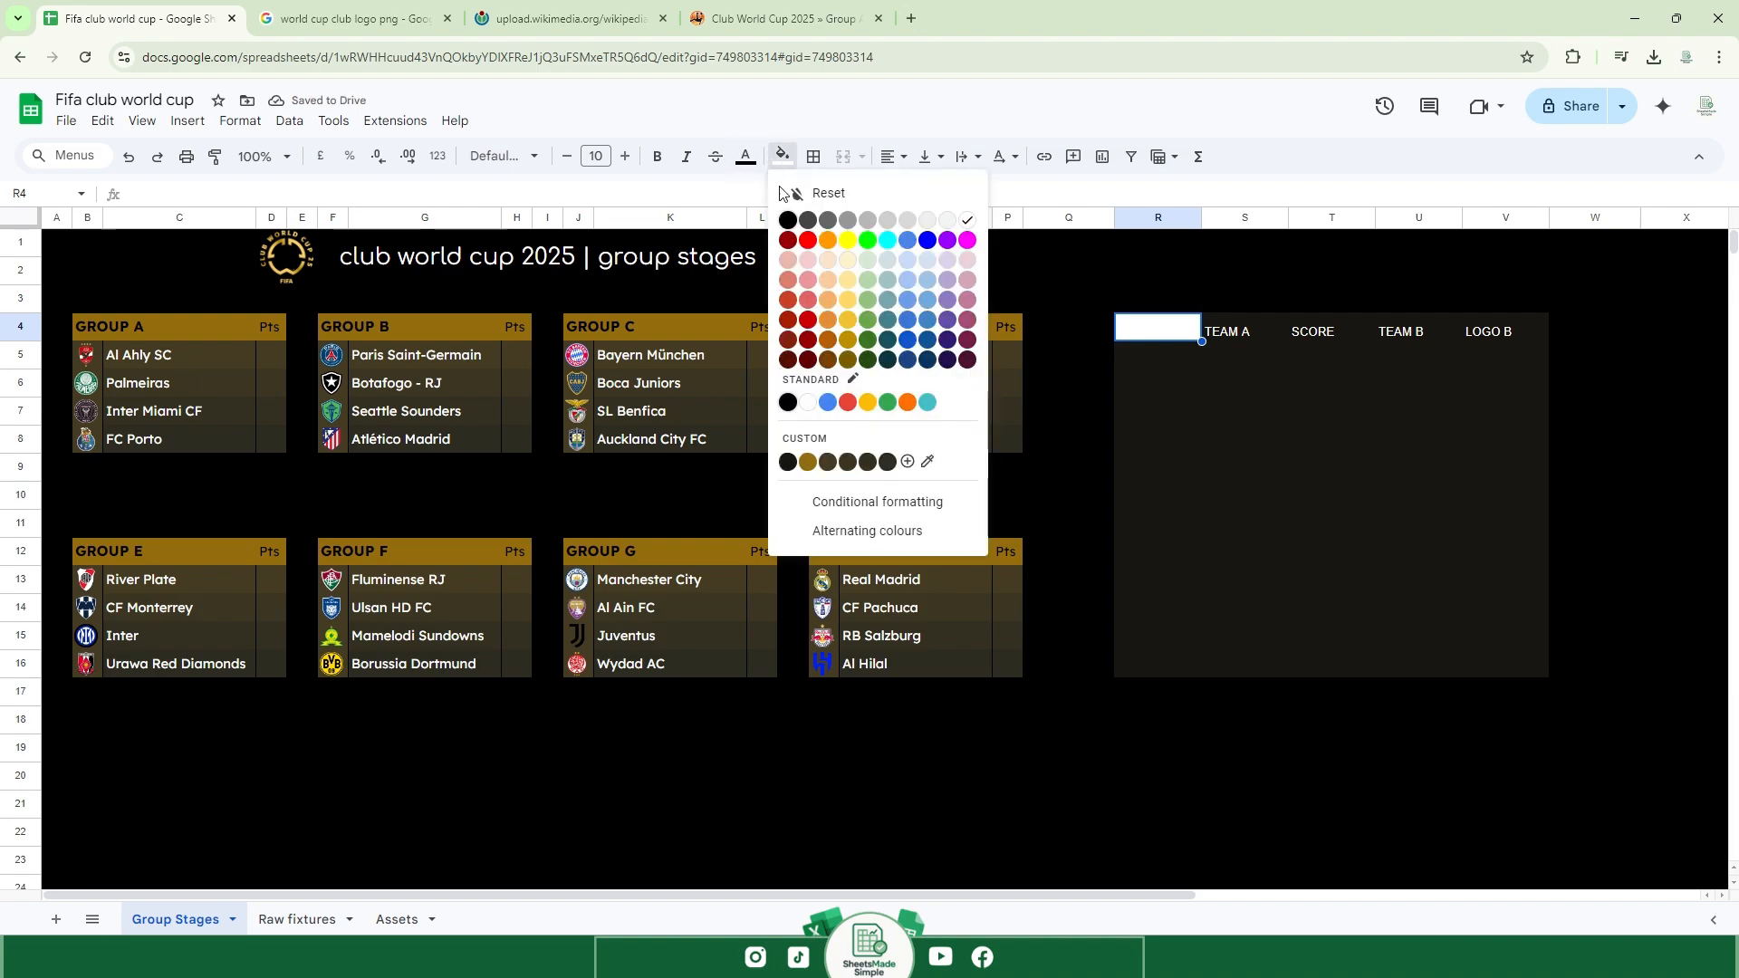
click(792, 461)
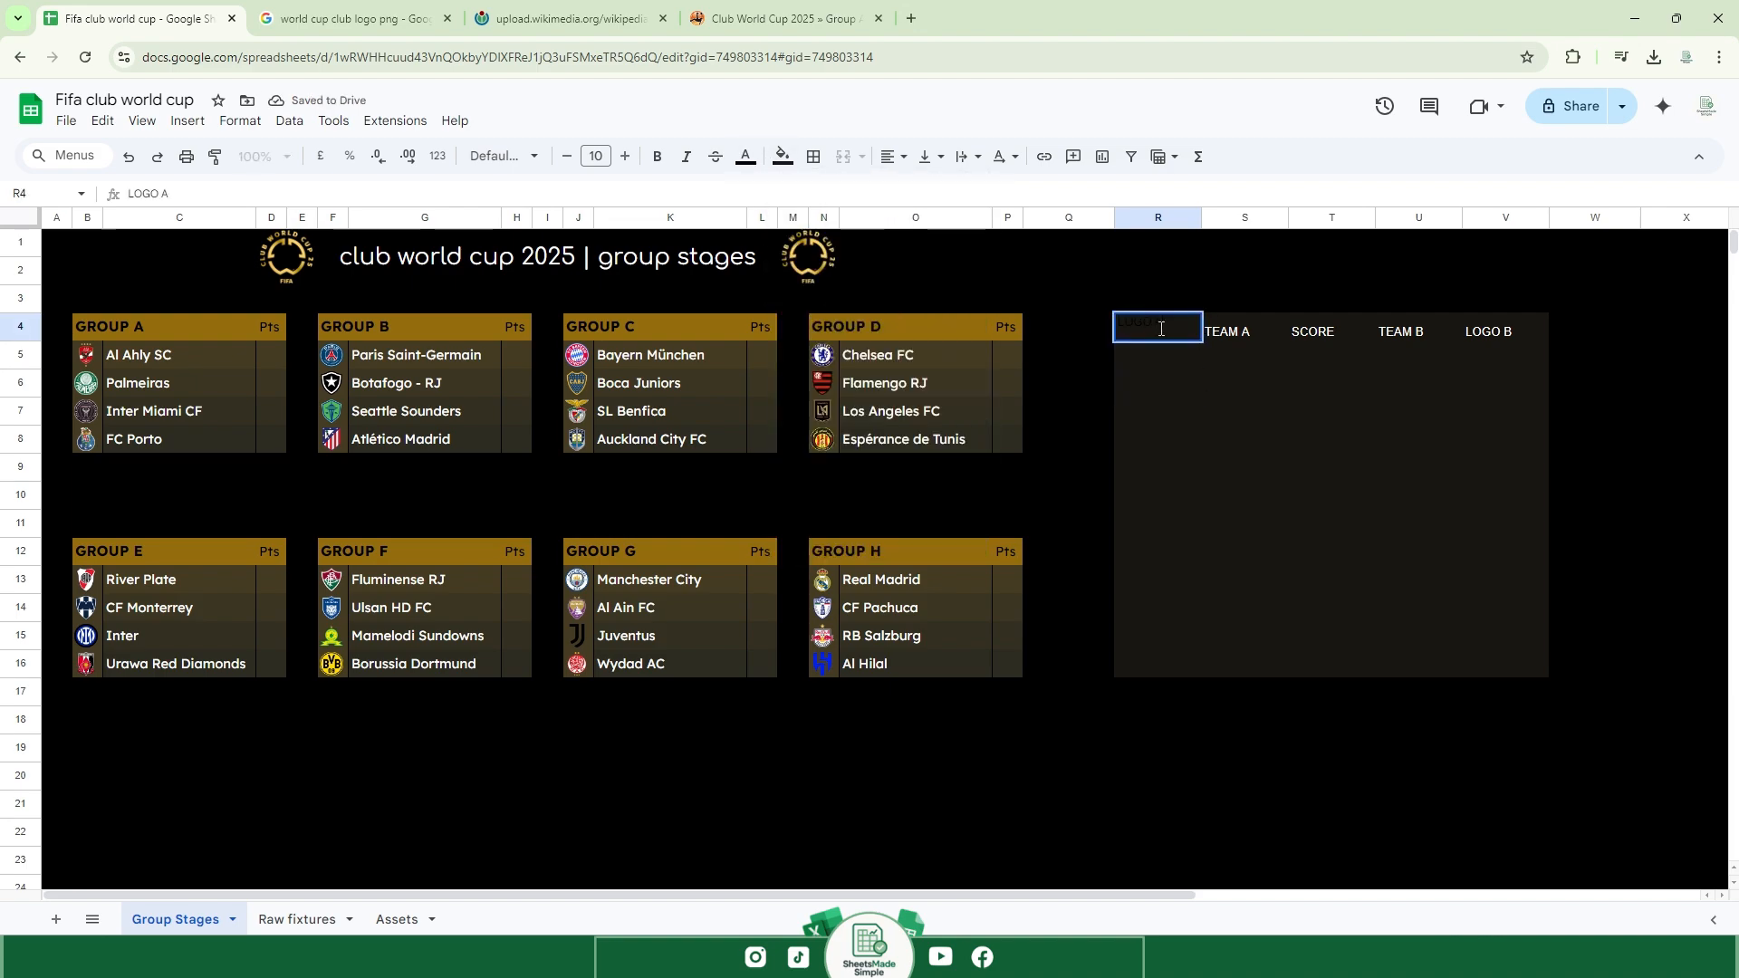
Enter the header LOGO A in R4 and make its text white.
click(748, 159)
click(934, 222)
click(1344, 433)
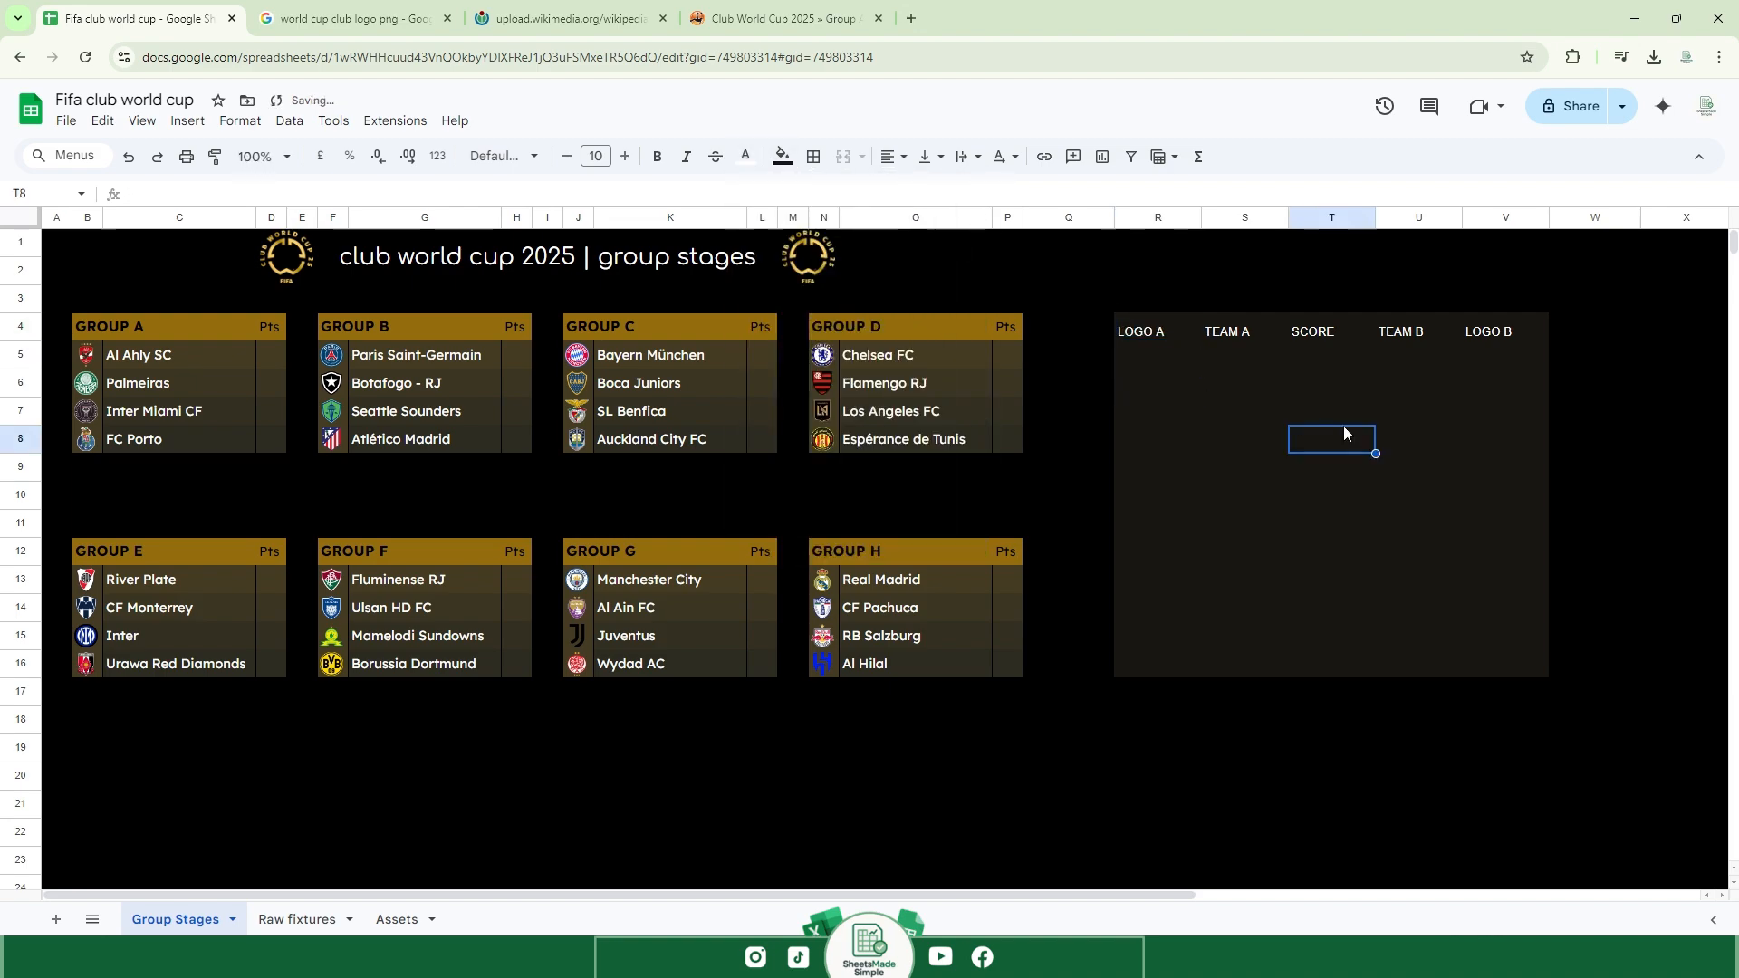
click(1504, 332)
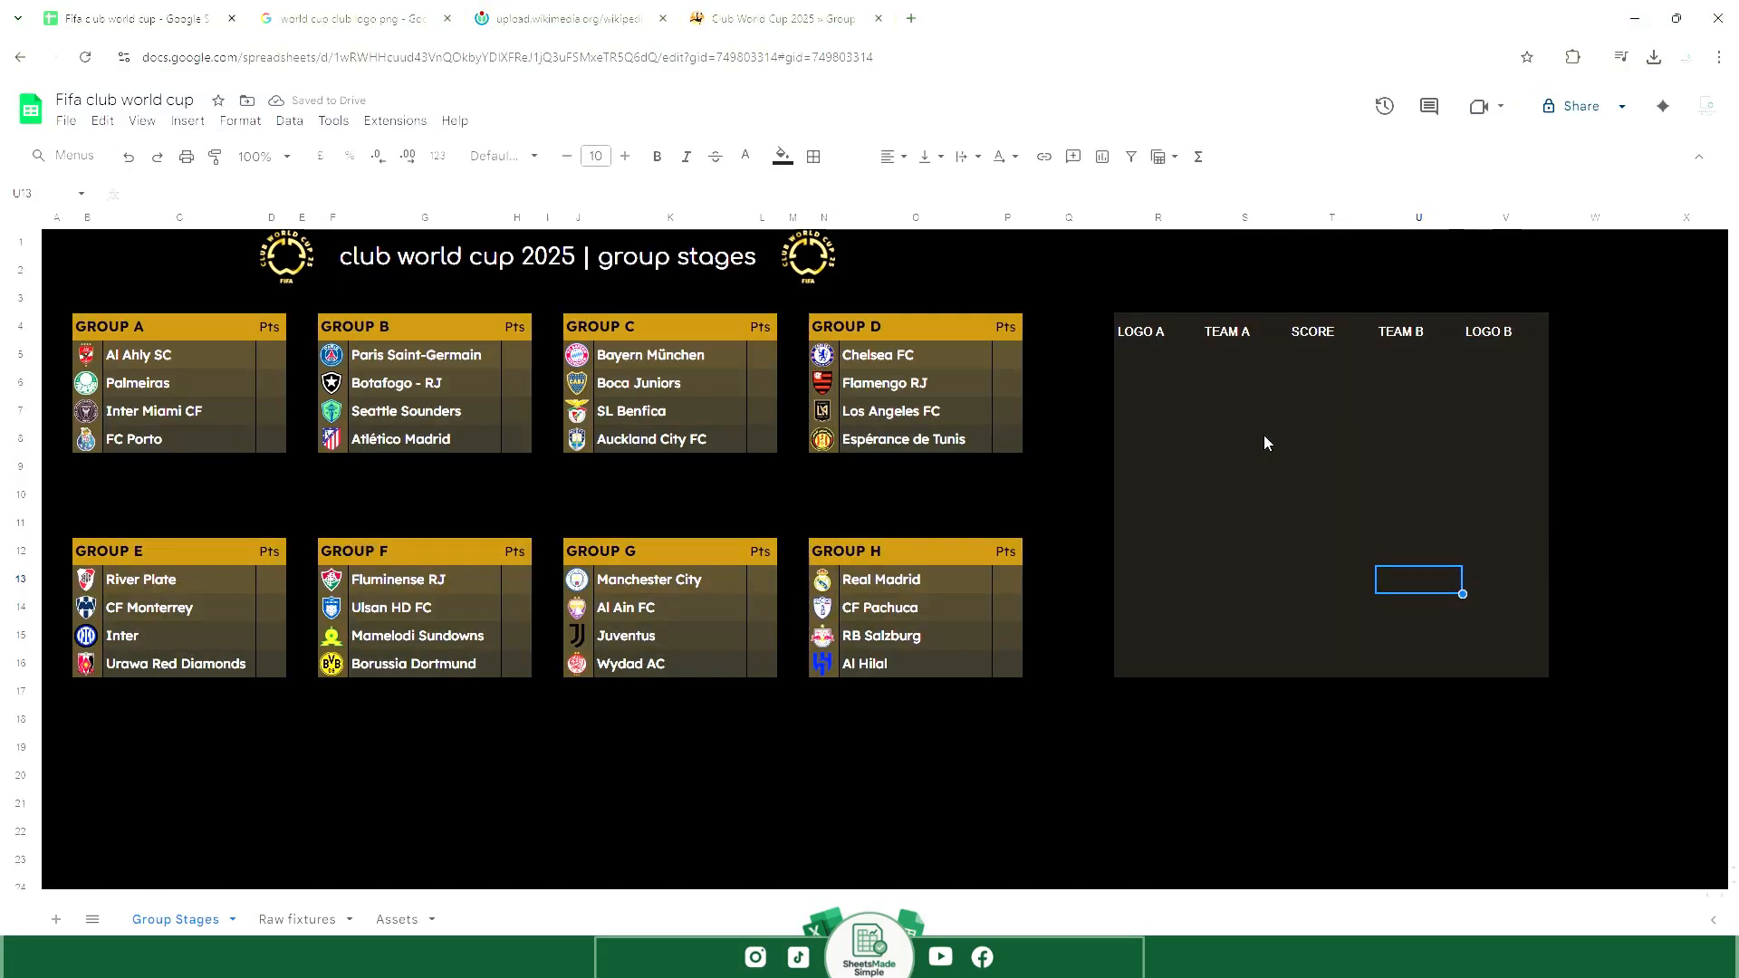
click(1320, 333)
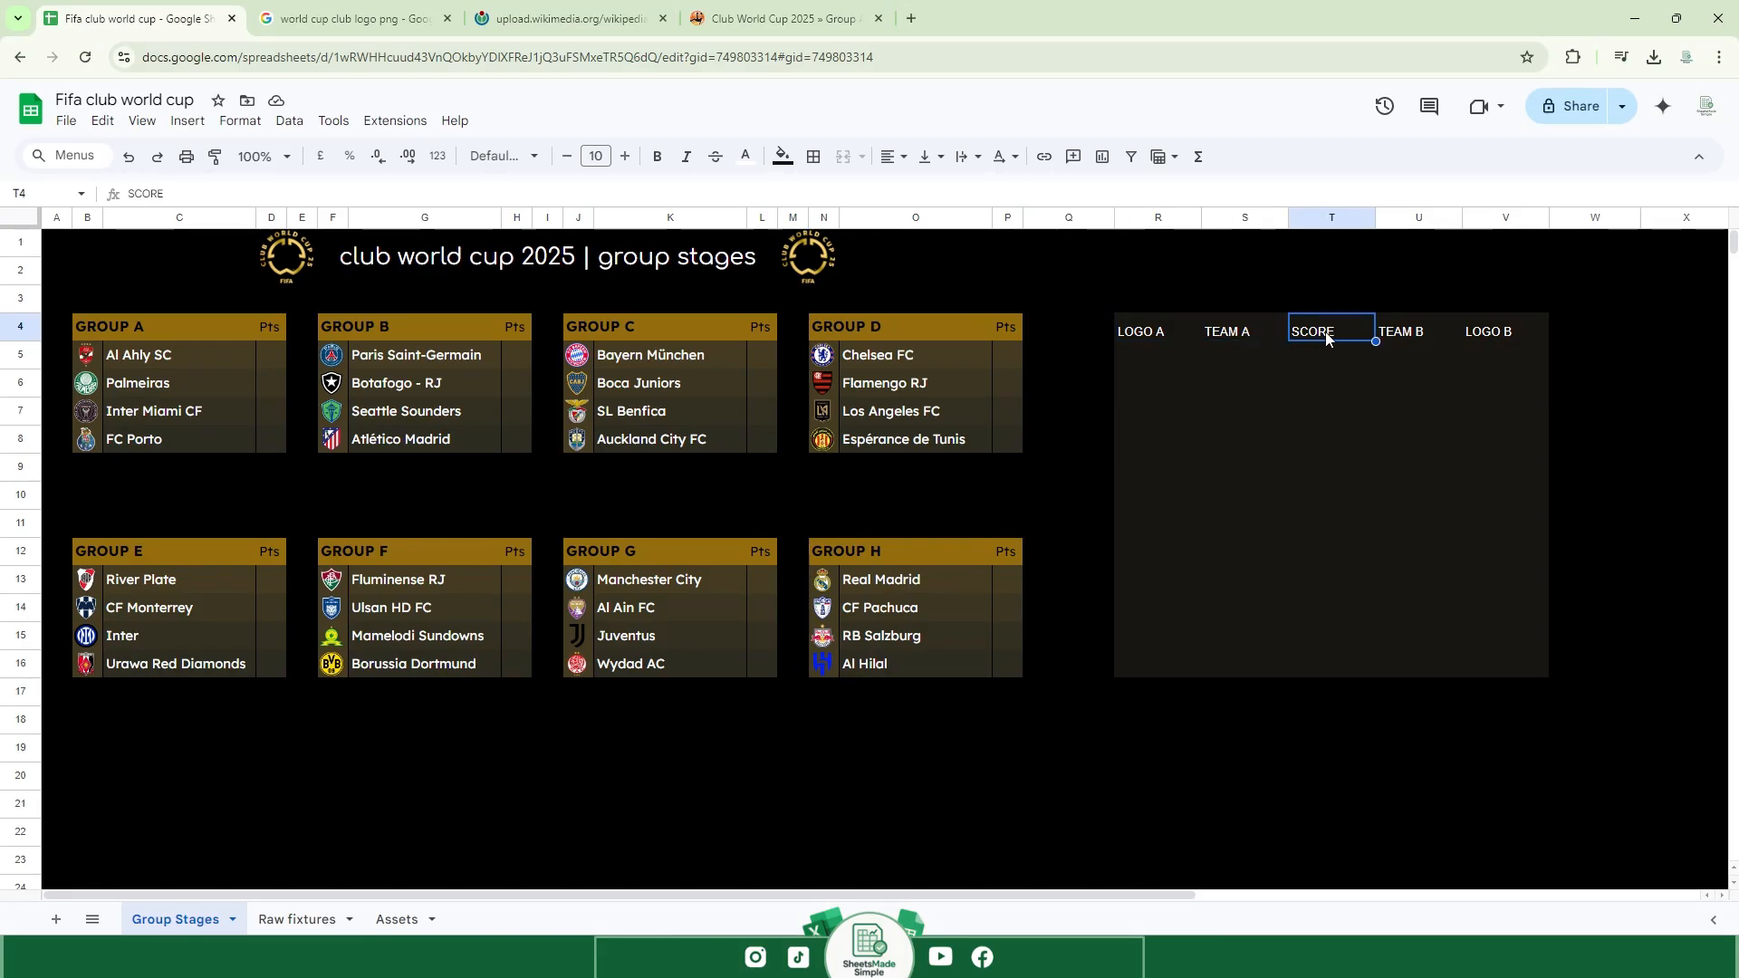
click(1416, 332)
click(1503, 333)
Extend the panel by filling W4:W16 with the same near-black custom colour.
drag(1587, 332, 1593, 667)
click(748, 159)
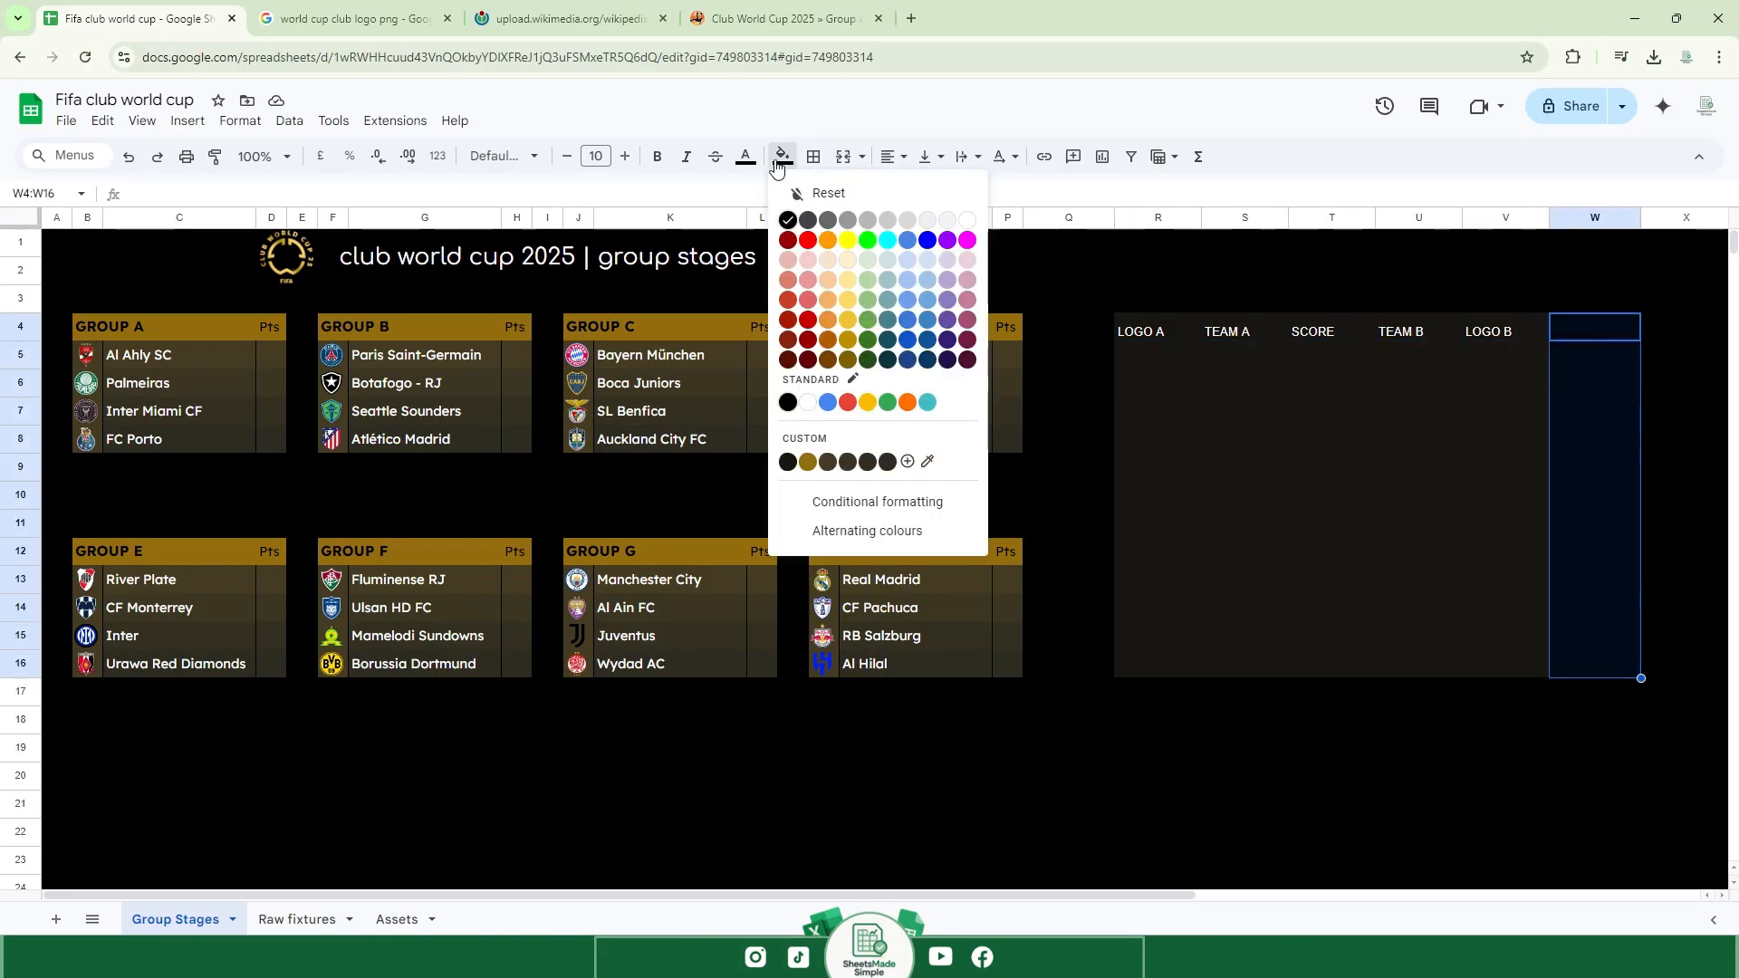
click(934, 222)
Enter the header DATE in W4 and set the text colour of W4:W16 to white.
click(1583, 331)
key(Caps_Lock)
text(DATE)
key(Return)
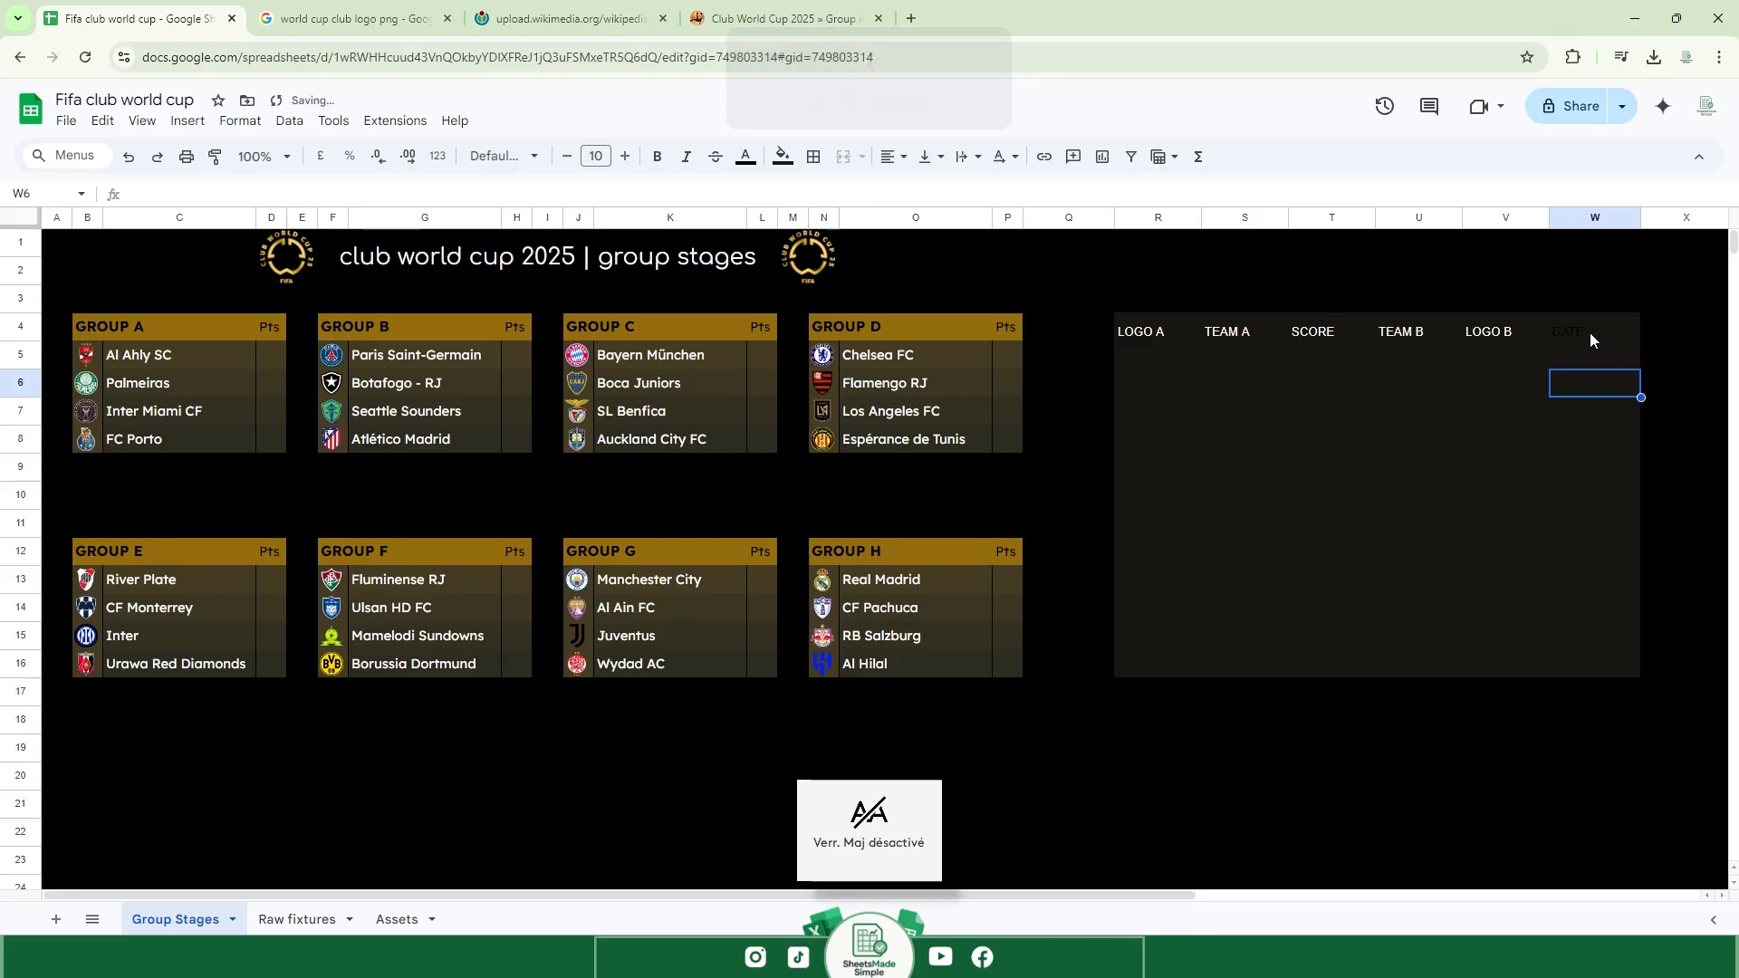
drag(1590, 334, 1594, 667)
click(749, 159)
click(933, 222)
click(1256, 394)
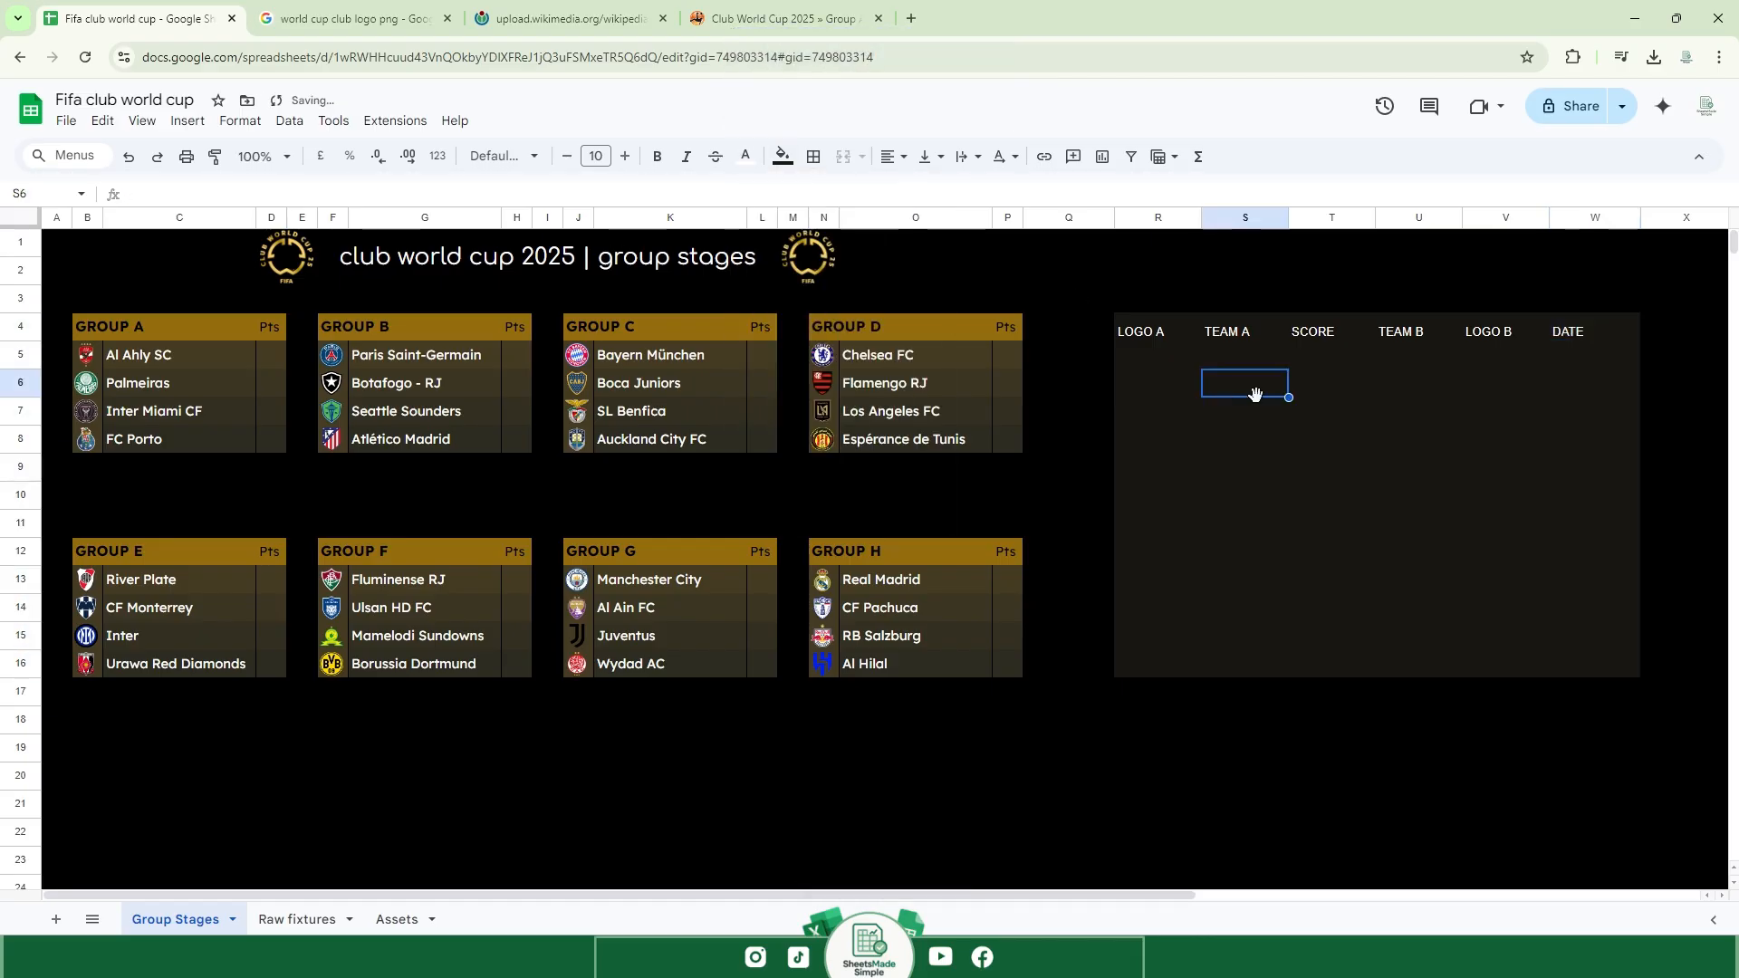
Narrow the two logo columns R and V together to about the width of a logo.
key(Up)
click(1165, 335)
click(1158, 218)
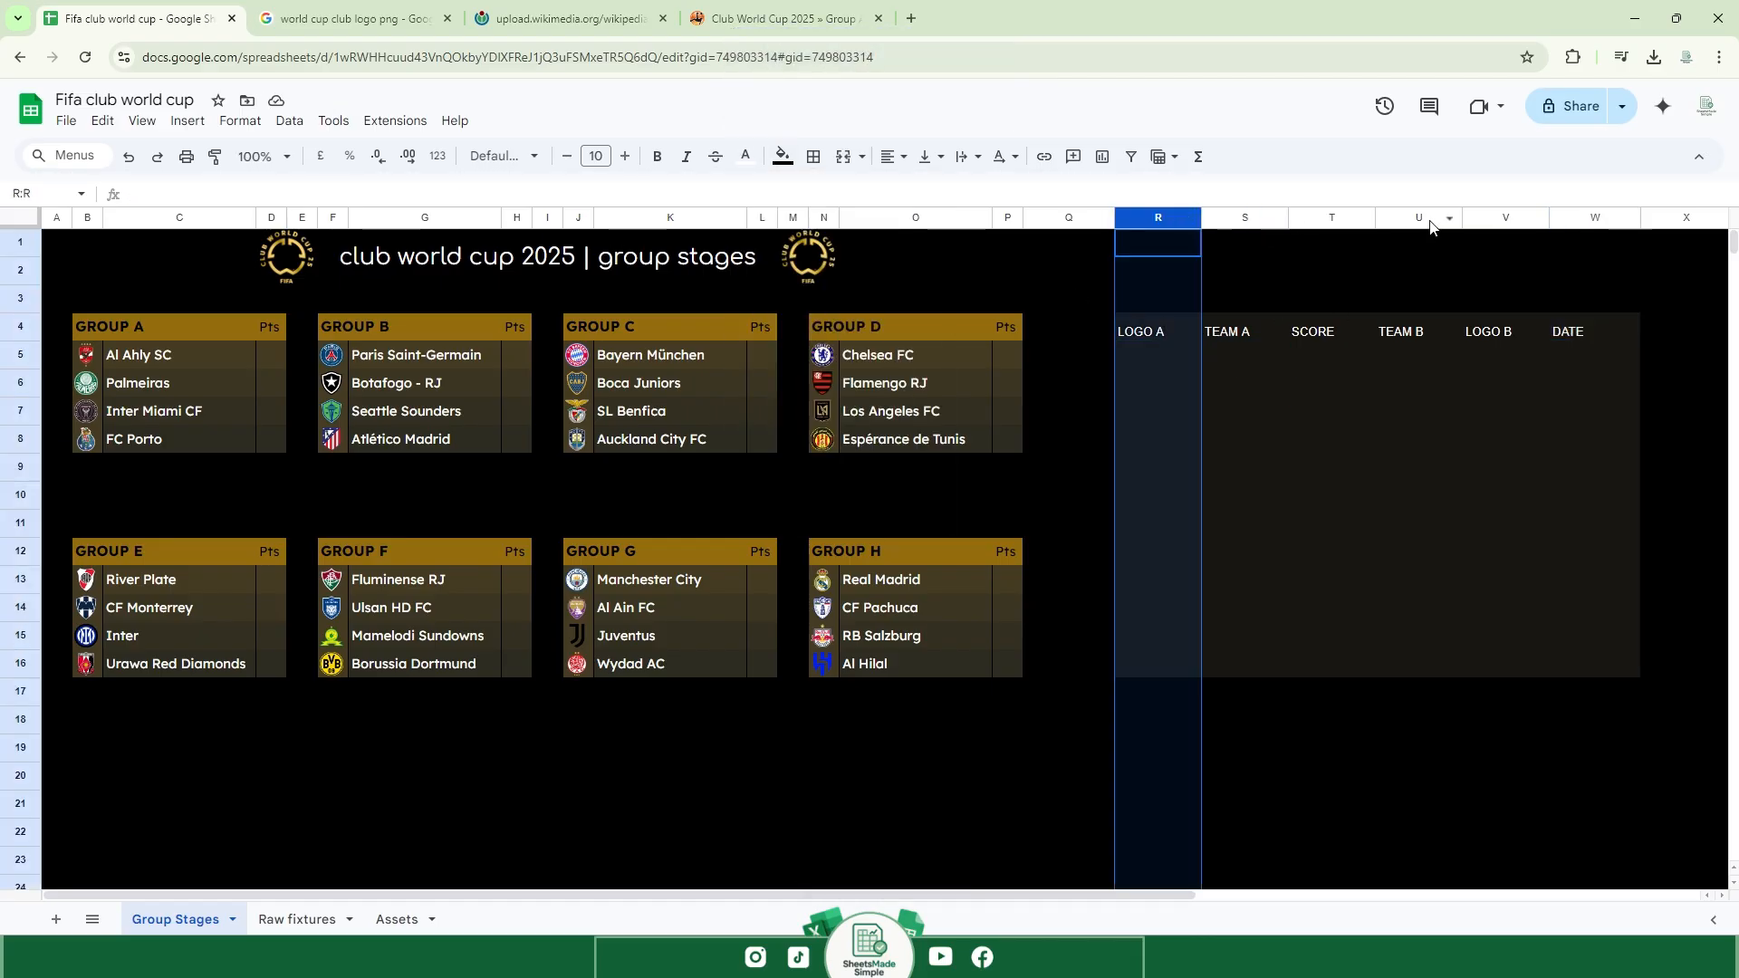
ctrl+click(1509, 219)
drag(1549, 218, 1496, 218)
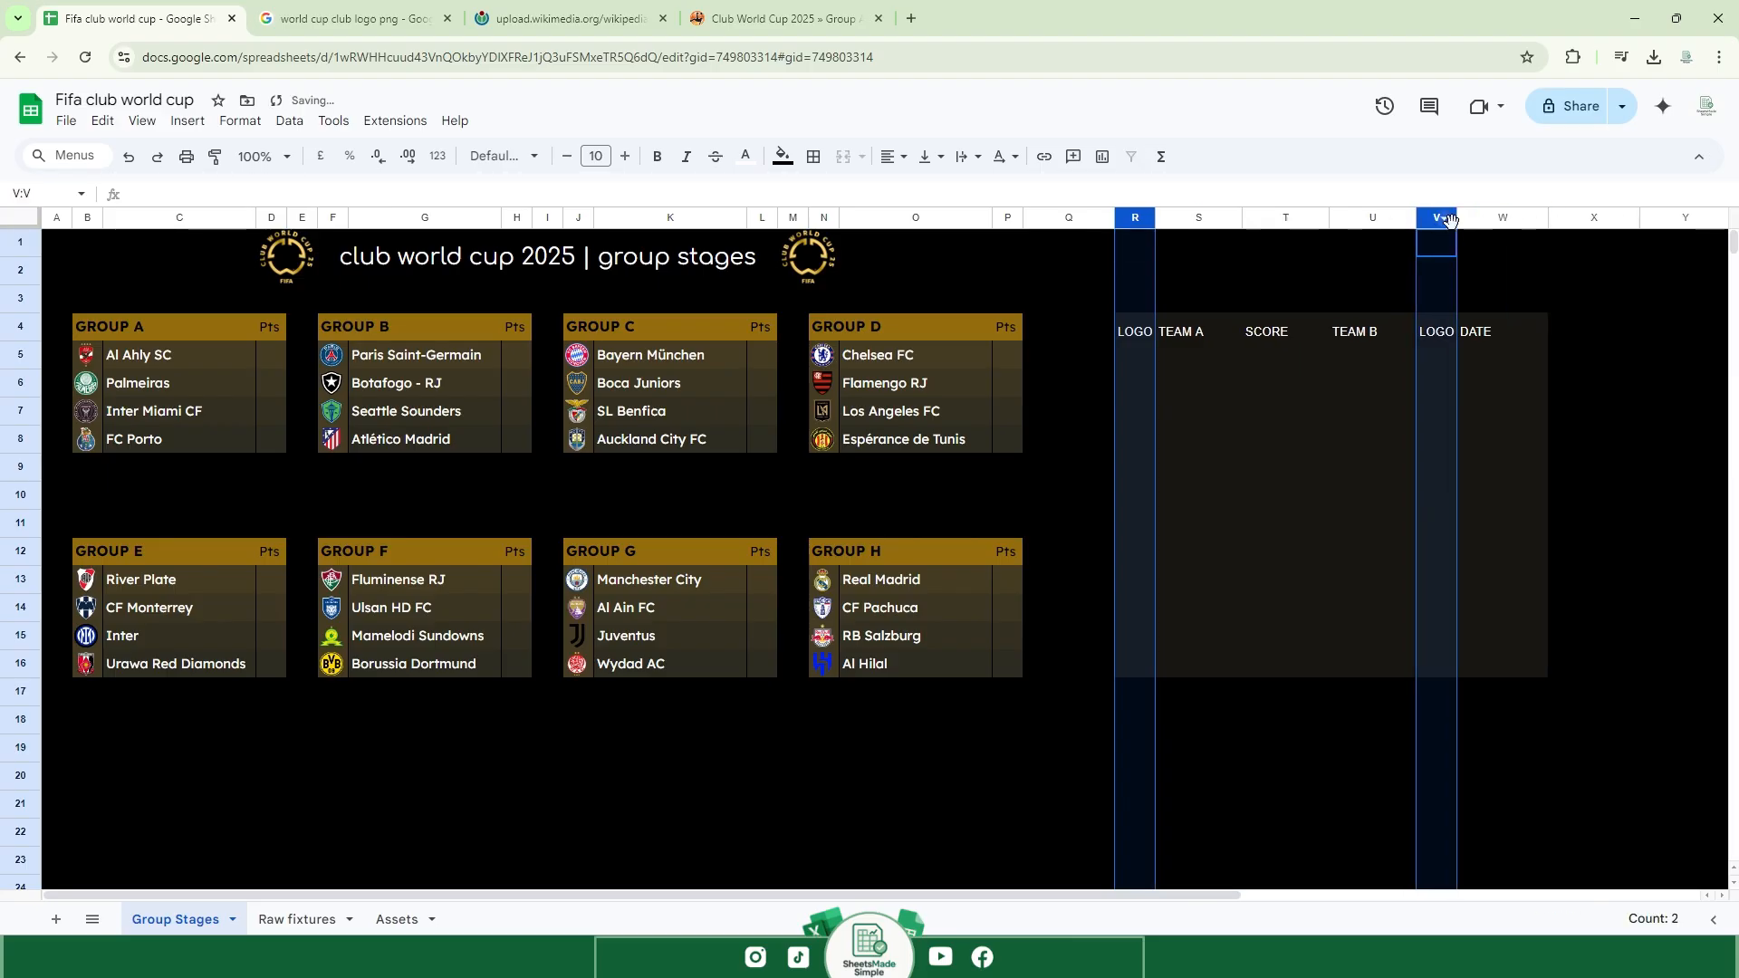
Merge the header cells R4:S4 for team A and U4:V4 for team B.
drag(1133, 332, 1187, 332)
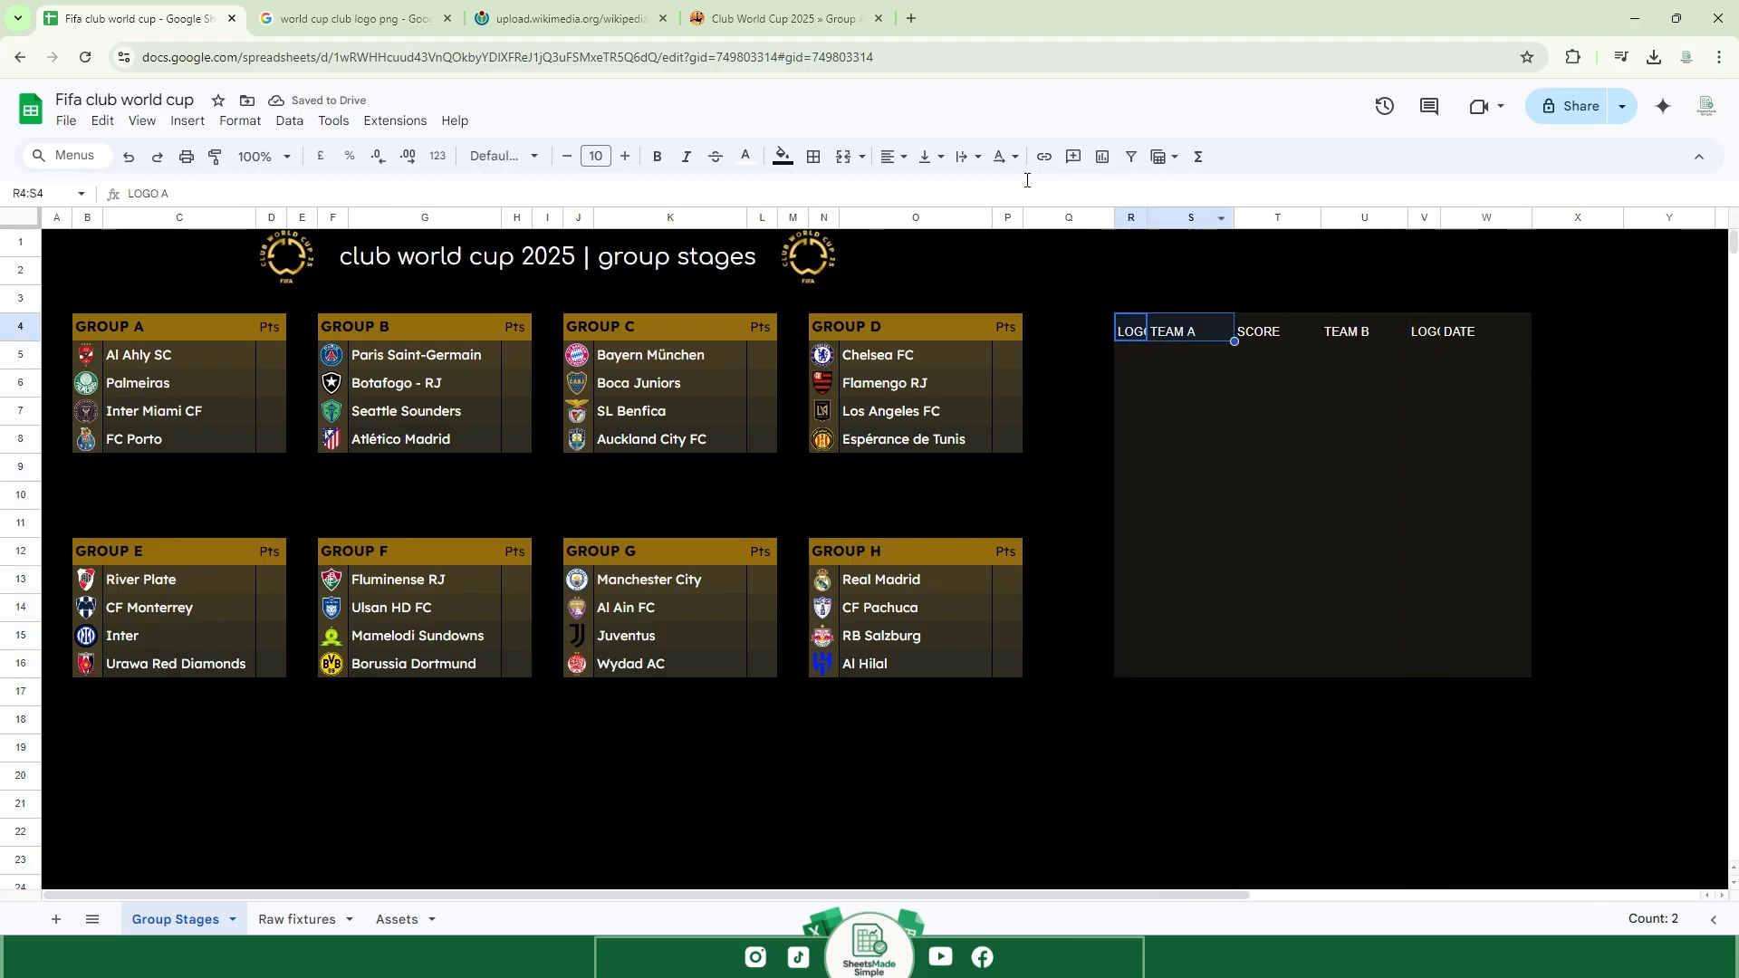
click(844, 156)
click(1069, 588)
drag(1341, 332, 1421, 330)
click(844, 156)
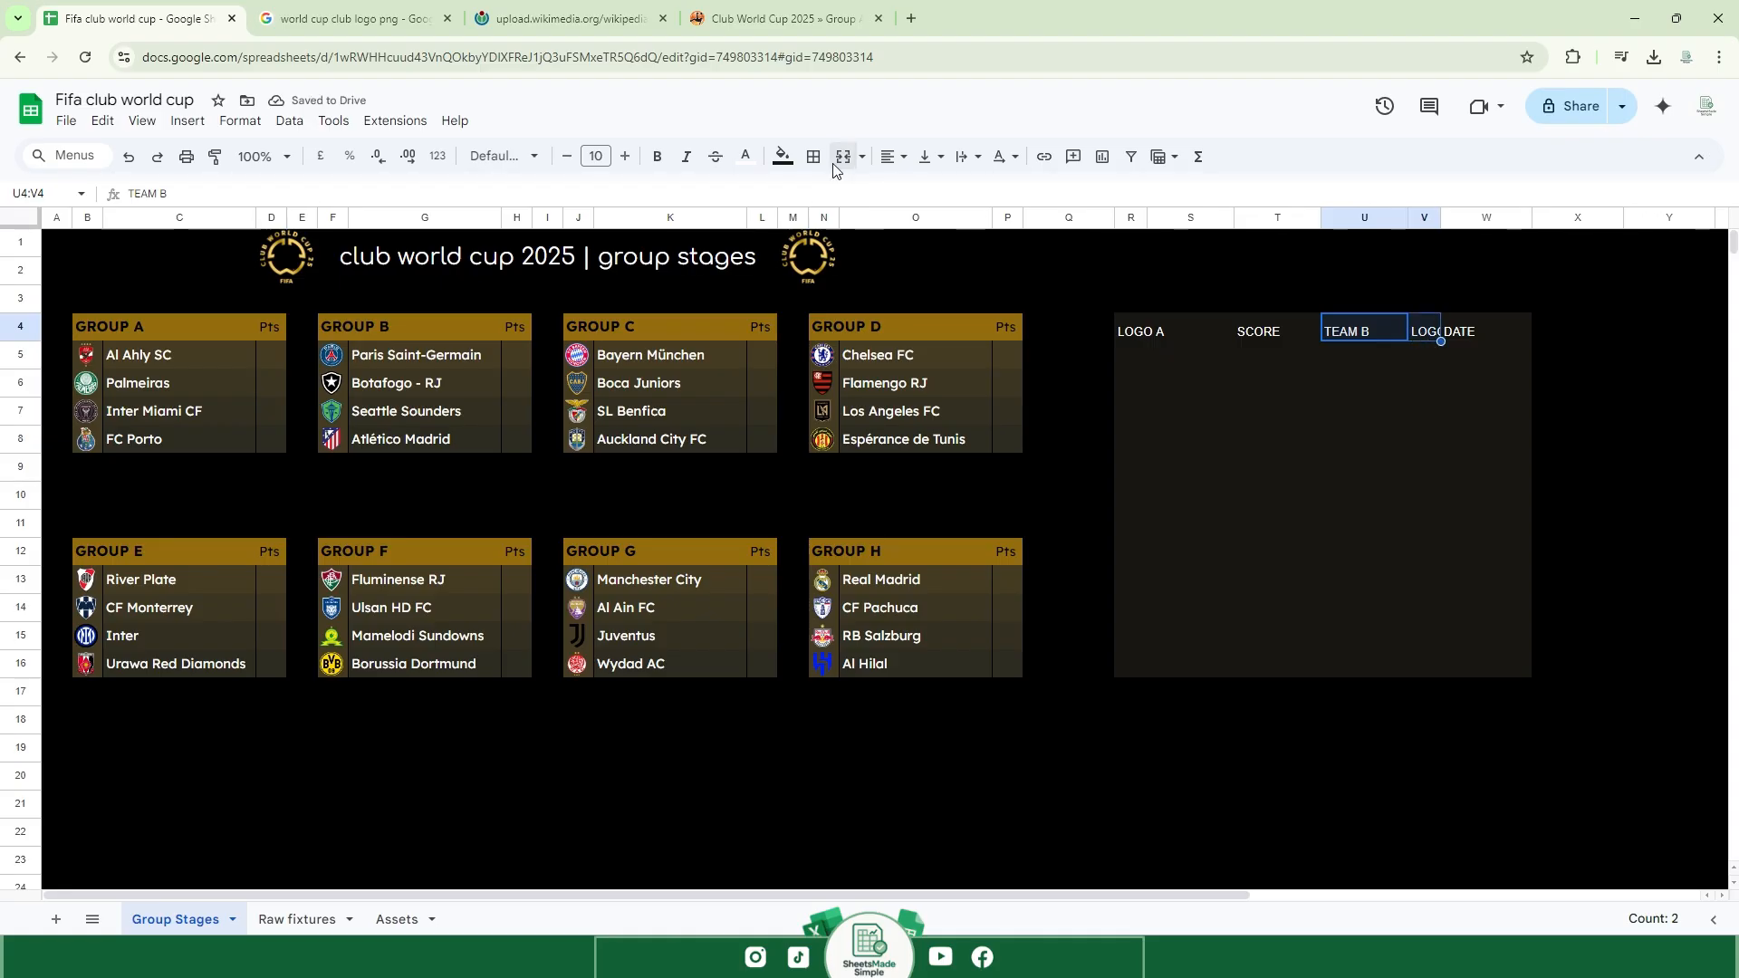
key(Return)
Narrow the SCORE column T slightly.
click(1332, 413)
click(1267, 332)
click(1166, 335)
click(1250, 337)
click(1268, 353)
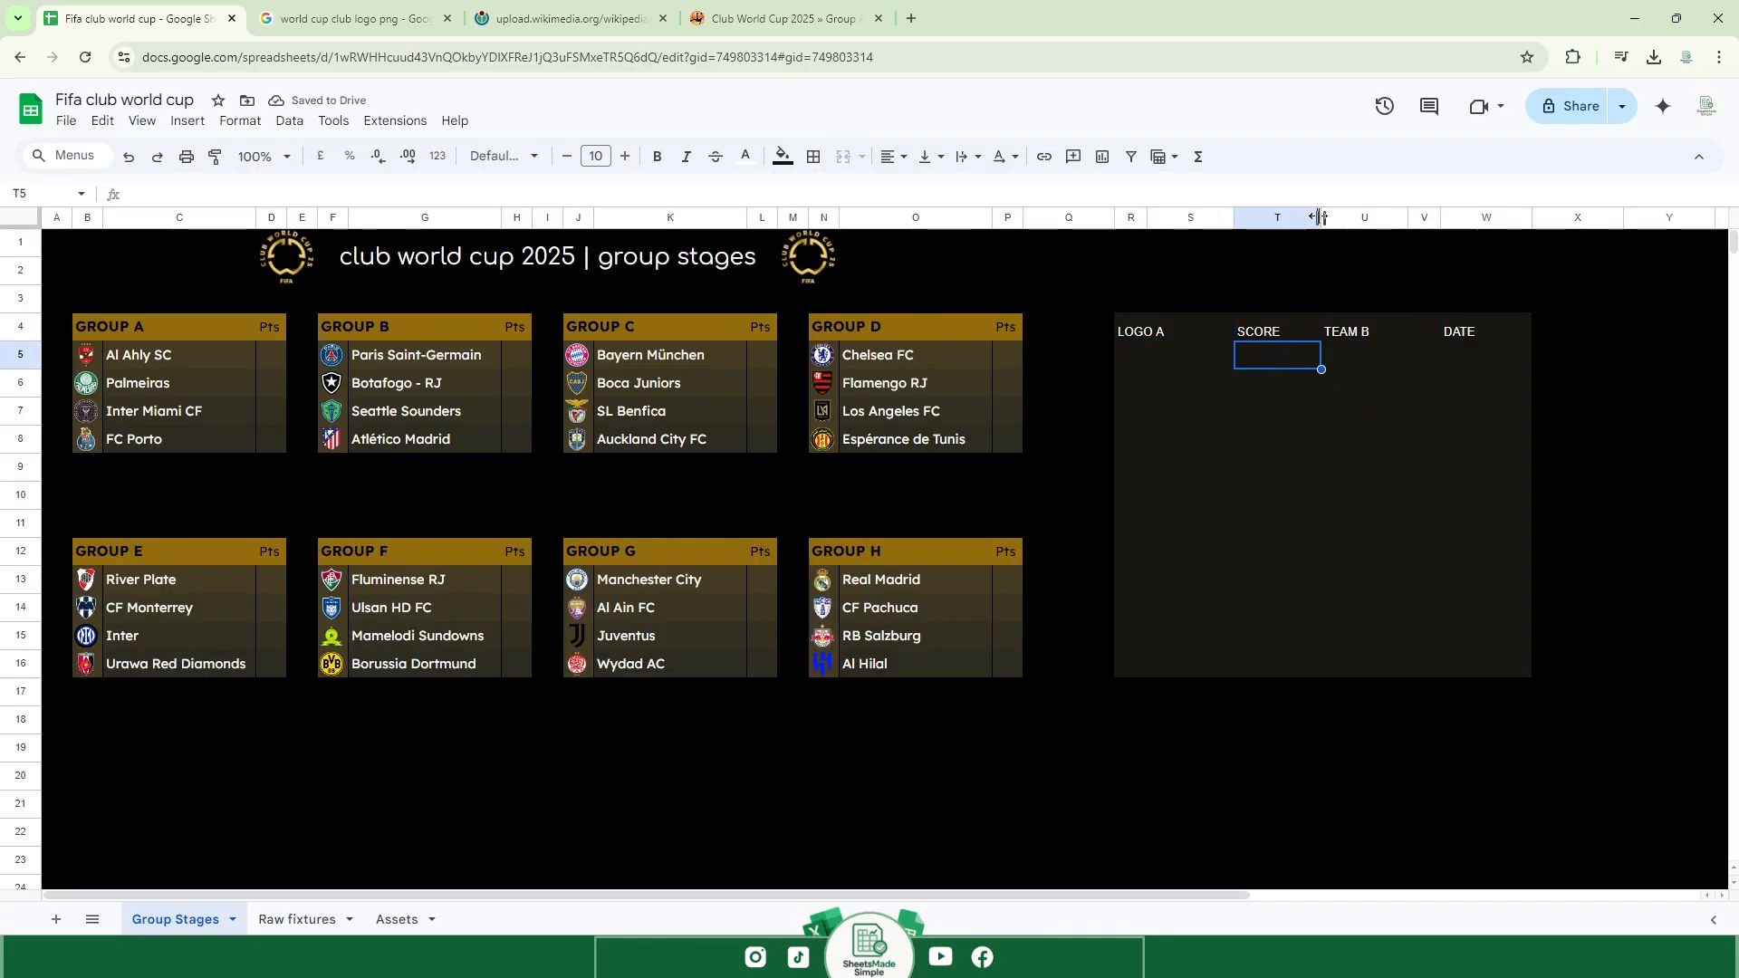
drag(1321, 218, 1312, 219)
click(1334, 409)
click(1210, 359)
click(1128, 359)
click(1174, 360)
click(1189, 404)
click(1189, 377)
drag(1191, 359, 1211, 631)
click(1220, 364)
click(1333, 359)
Enter =ARRAYFORMULA('Raw fixtures'!D2:D49) in S5 to bring in the first team of every fixture.
click(1198, 356)
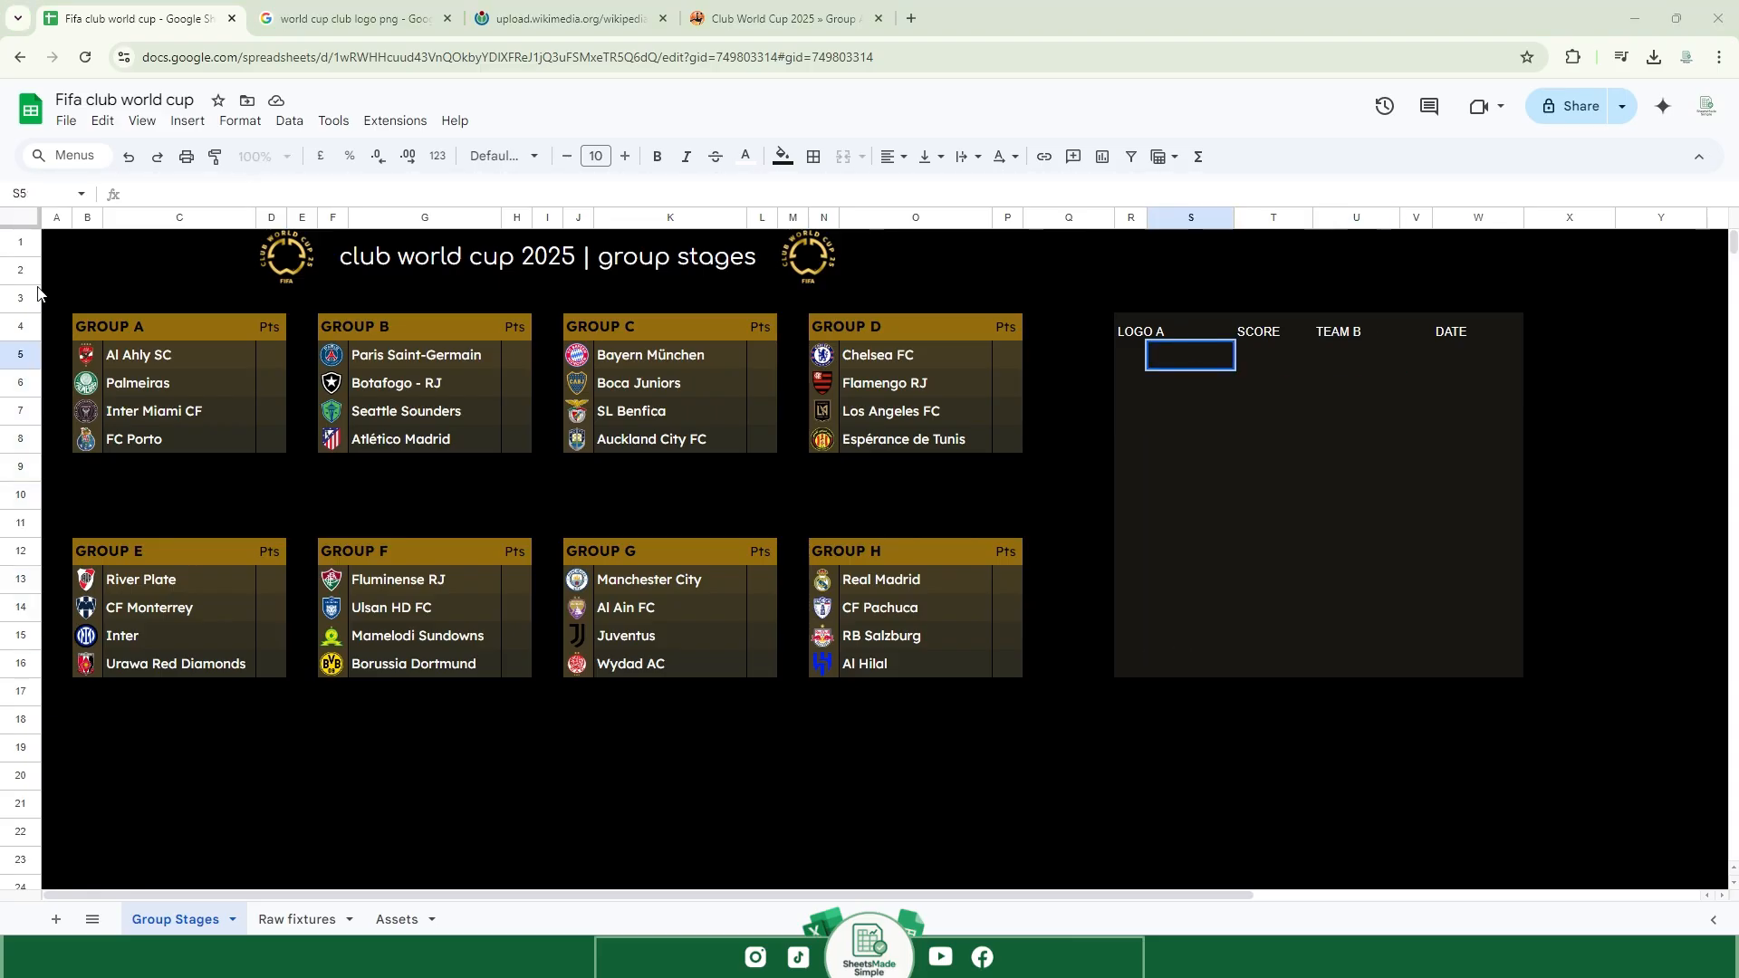
text(=)
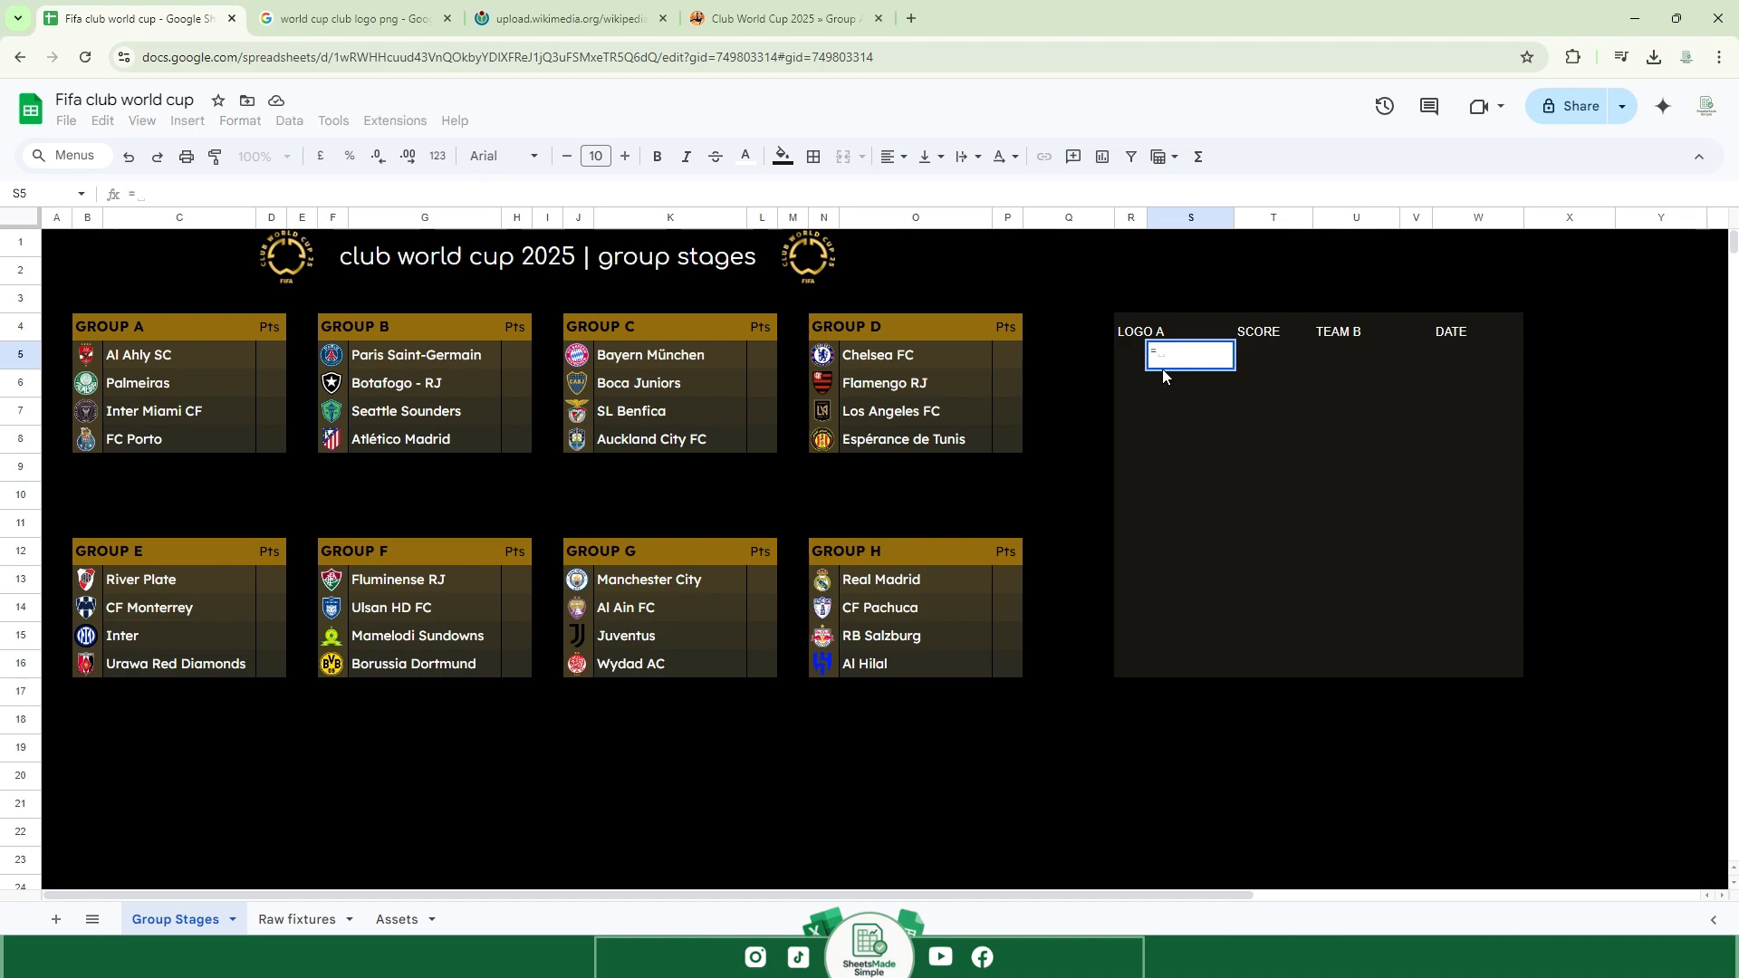
click(297, 919)
drag(221, 259, 227, 710)
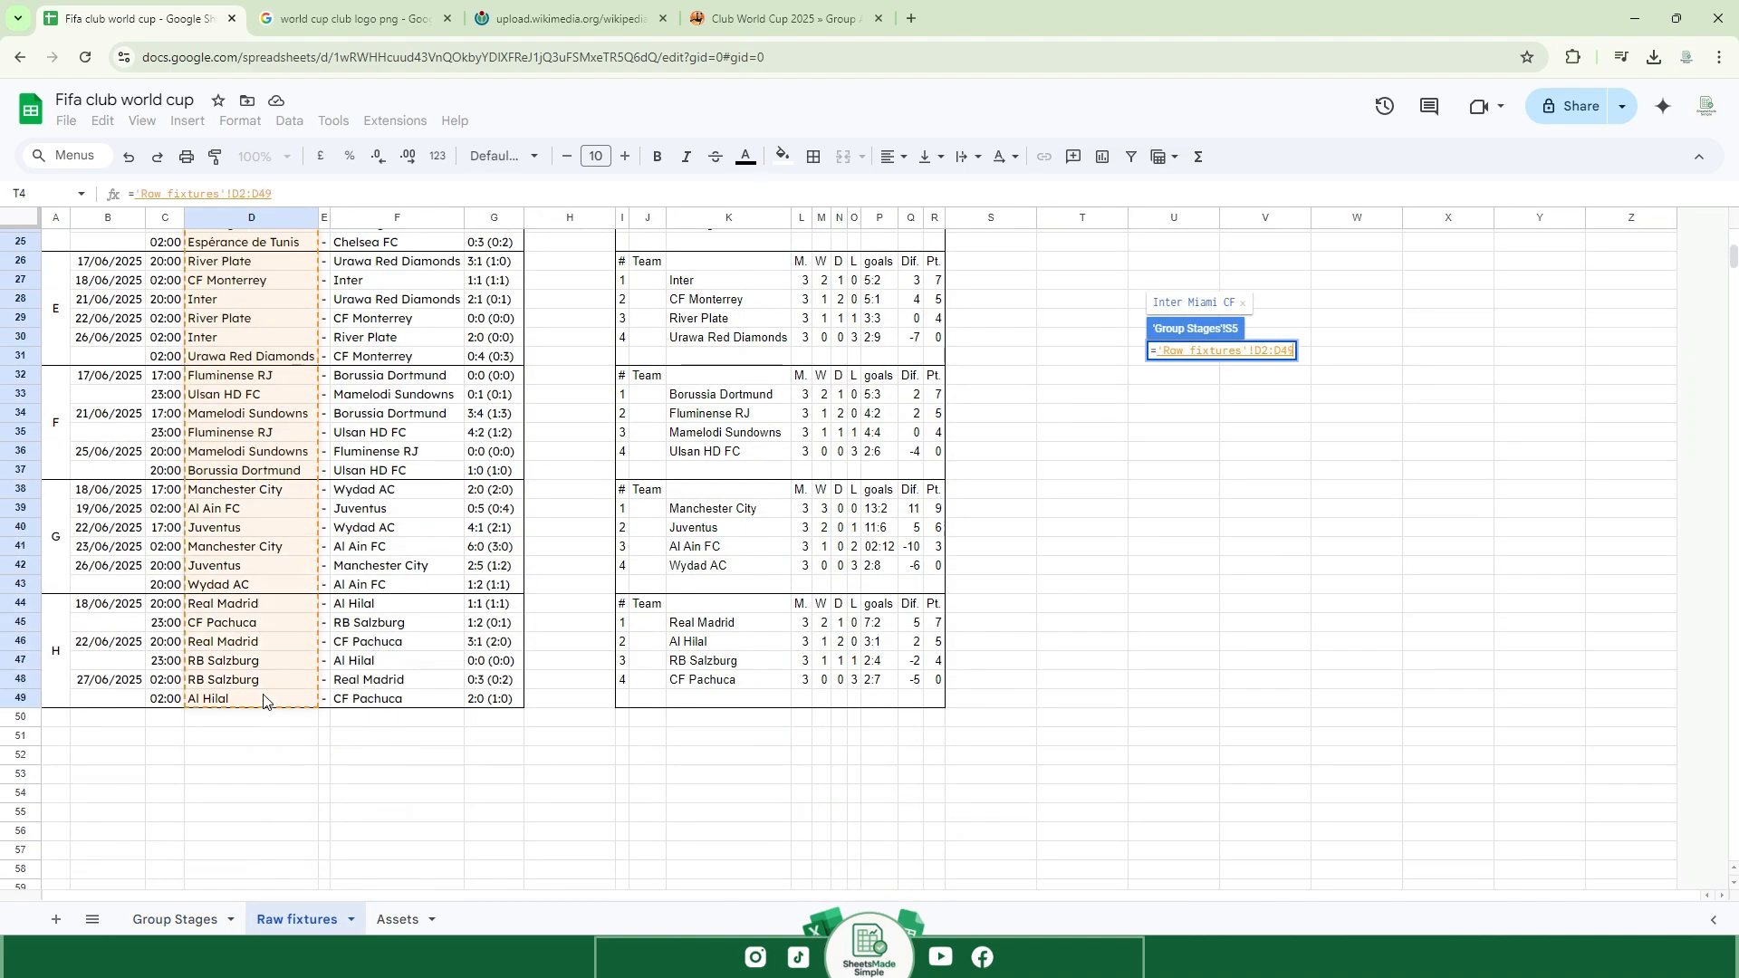
key(Return)
double_click(1192, 356)
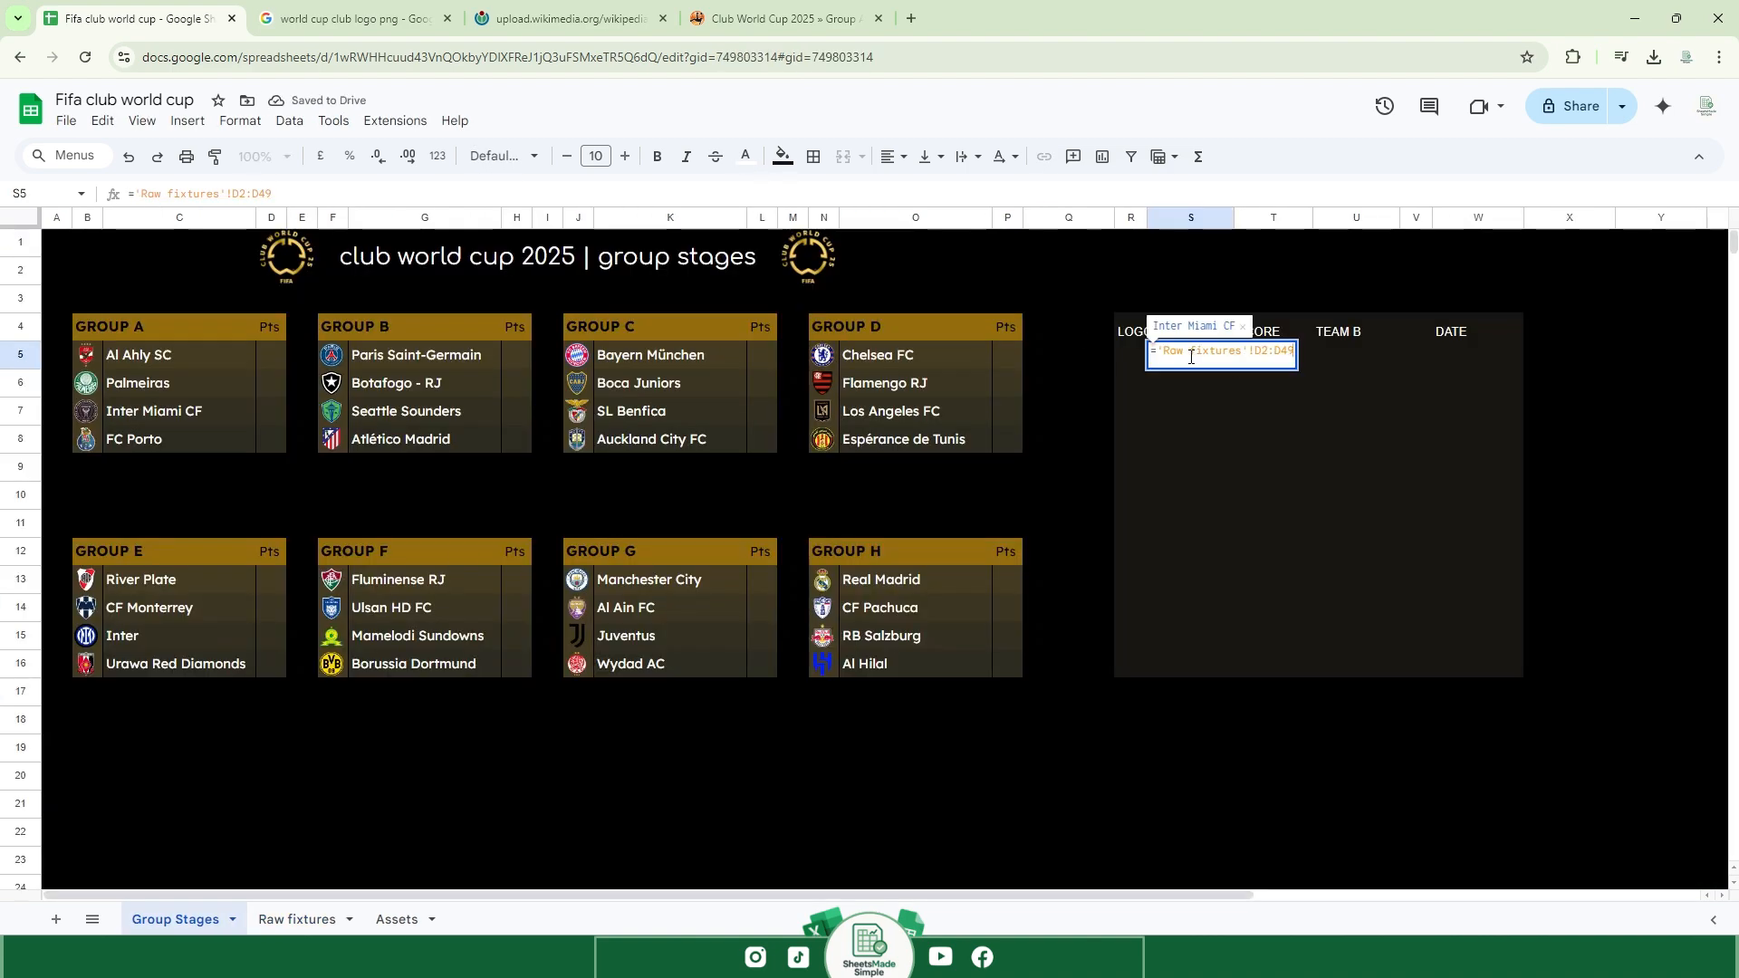
key(ctrl+shift+Return)
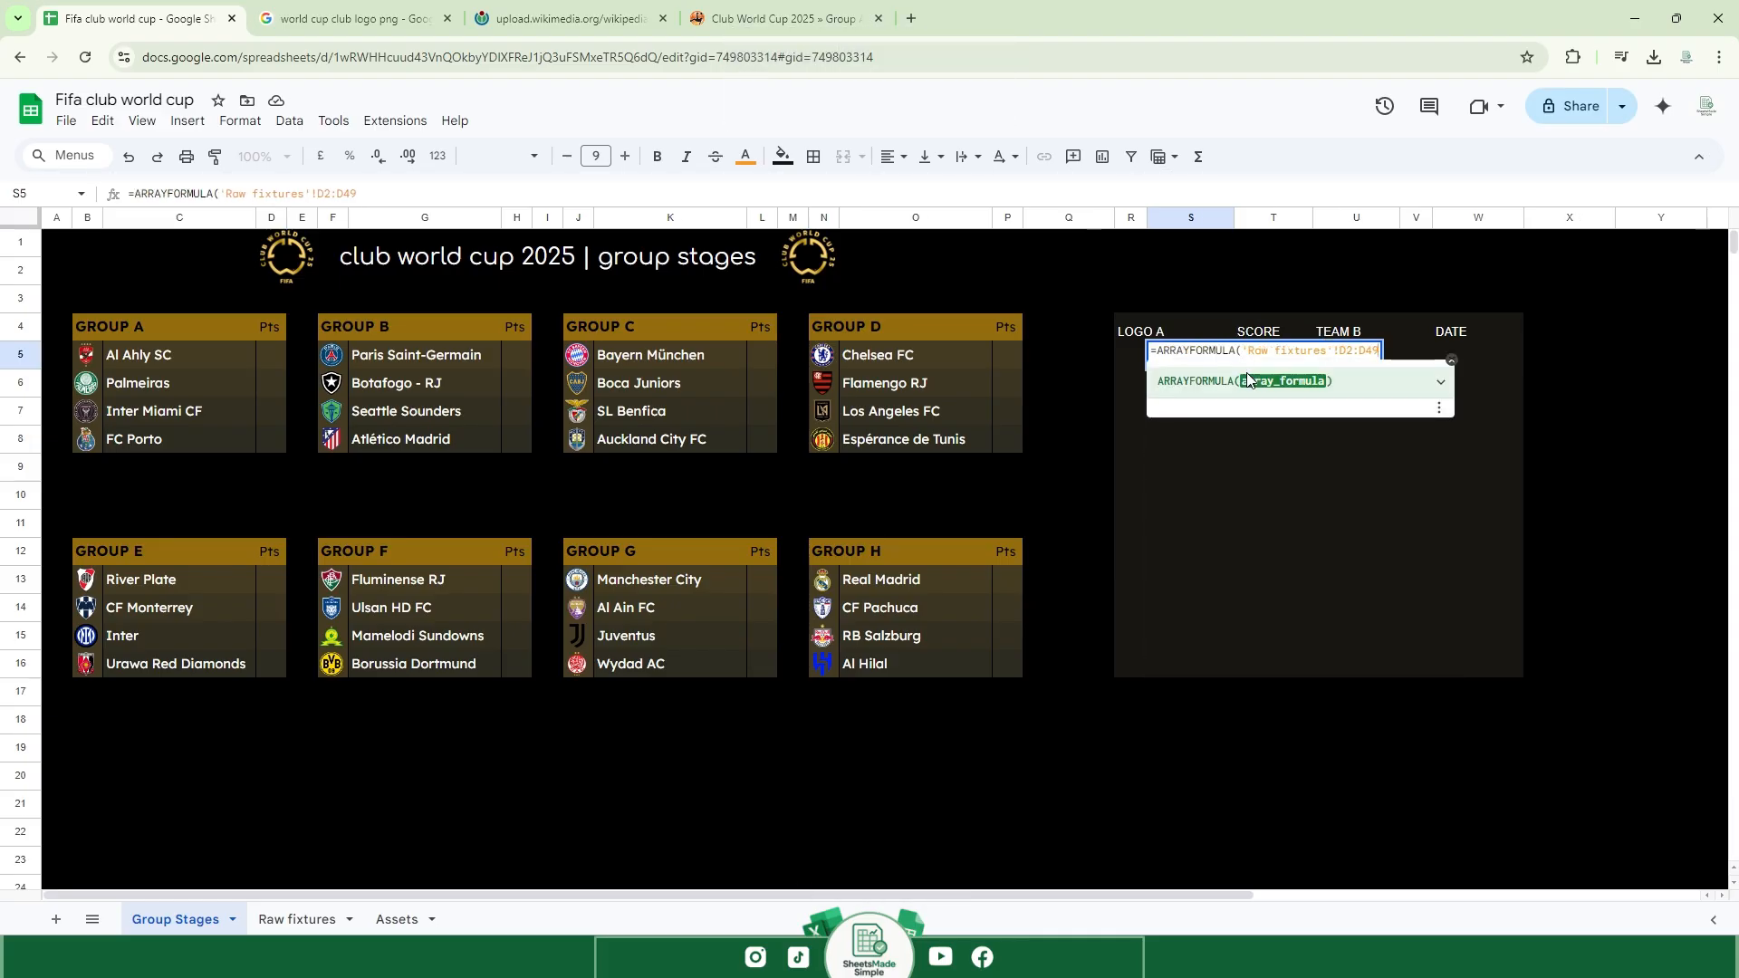
key(Return)
Review the team names listed down column S and the array formula in S5.
key(Down)
key(Down)
key(Down)
key(Down)
key(Down)
key(Down)
key(Down)
key(Down)
key(Down)
key(Down)
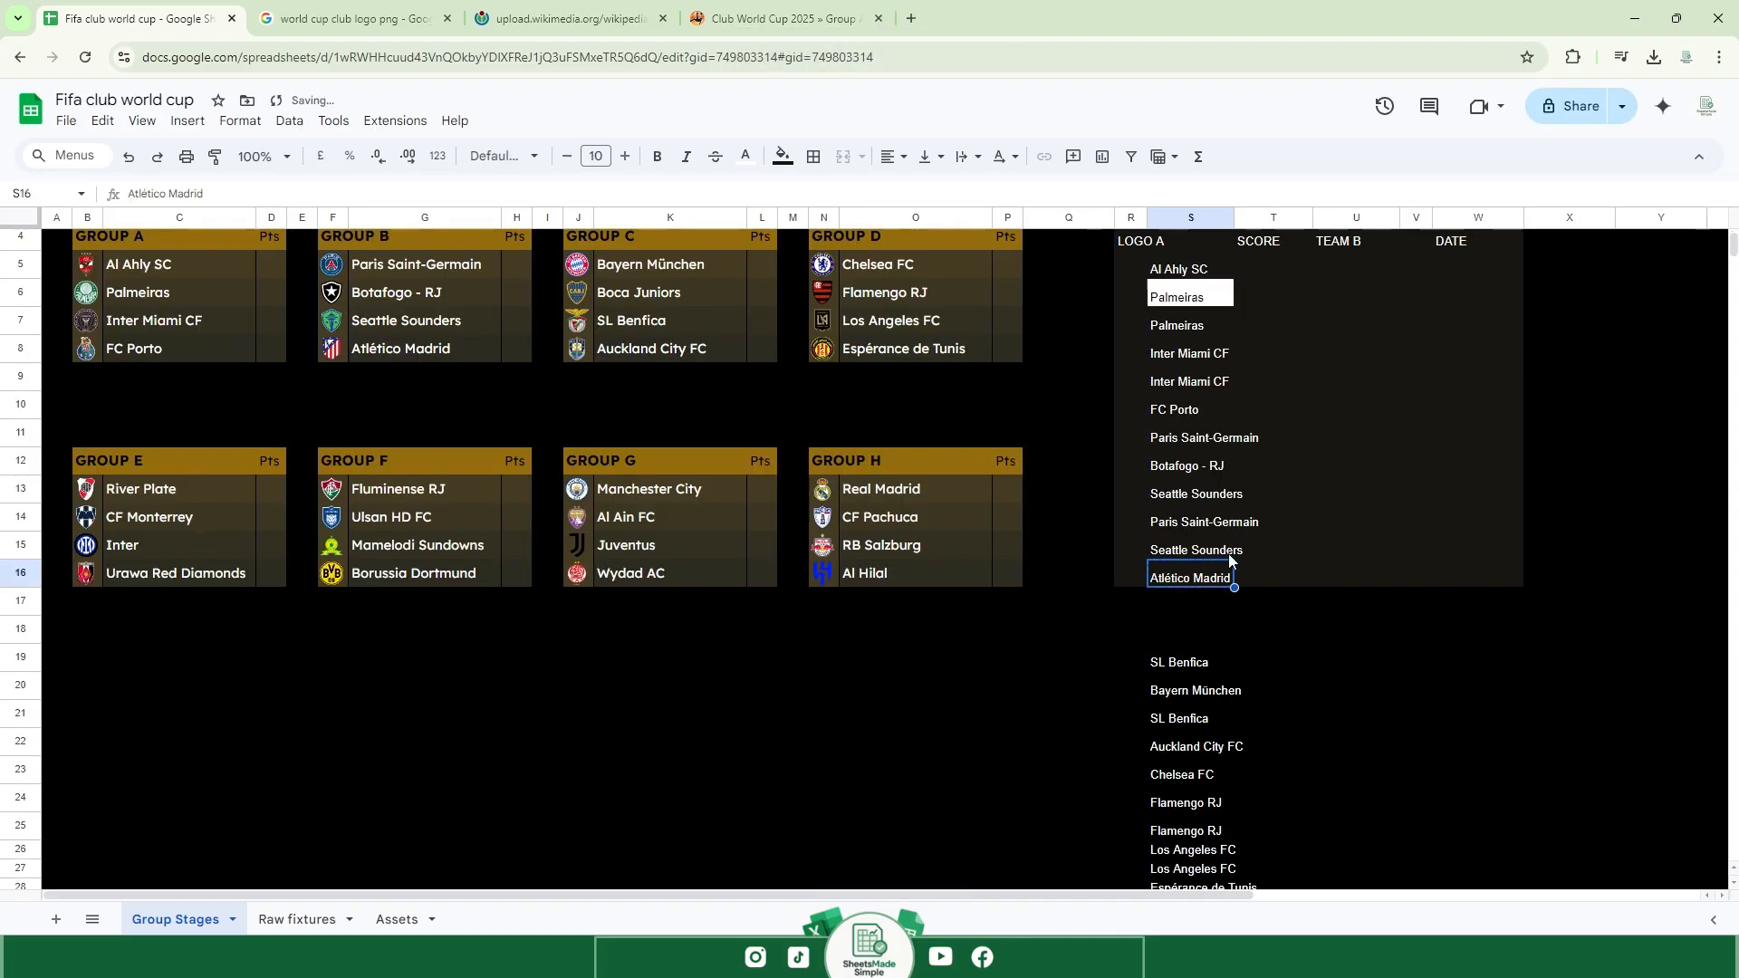
drag(1192, 360, 1214, 644)
scroll(1214, 648, down, 9)
scroll(1188, 625, up, 9)
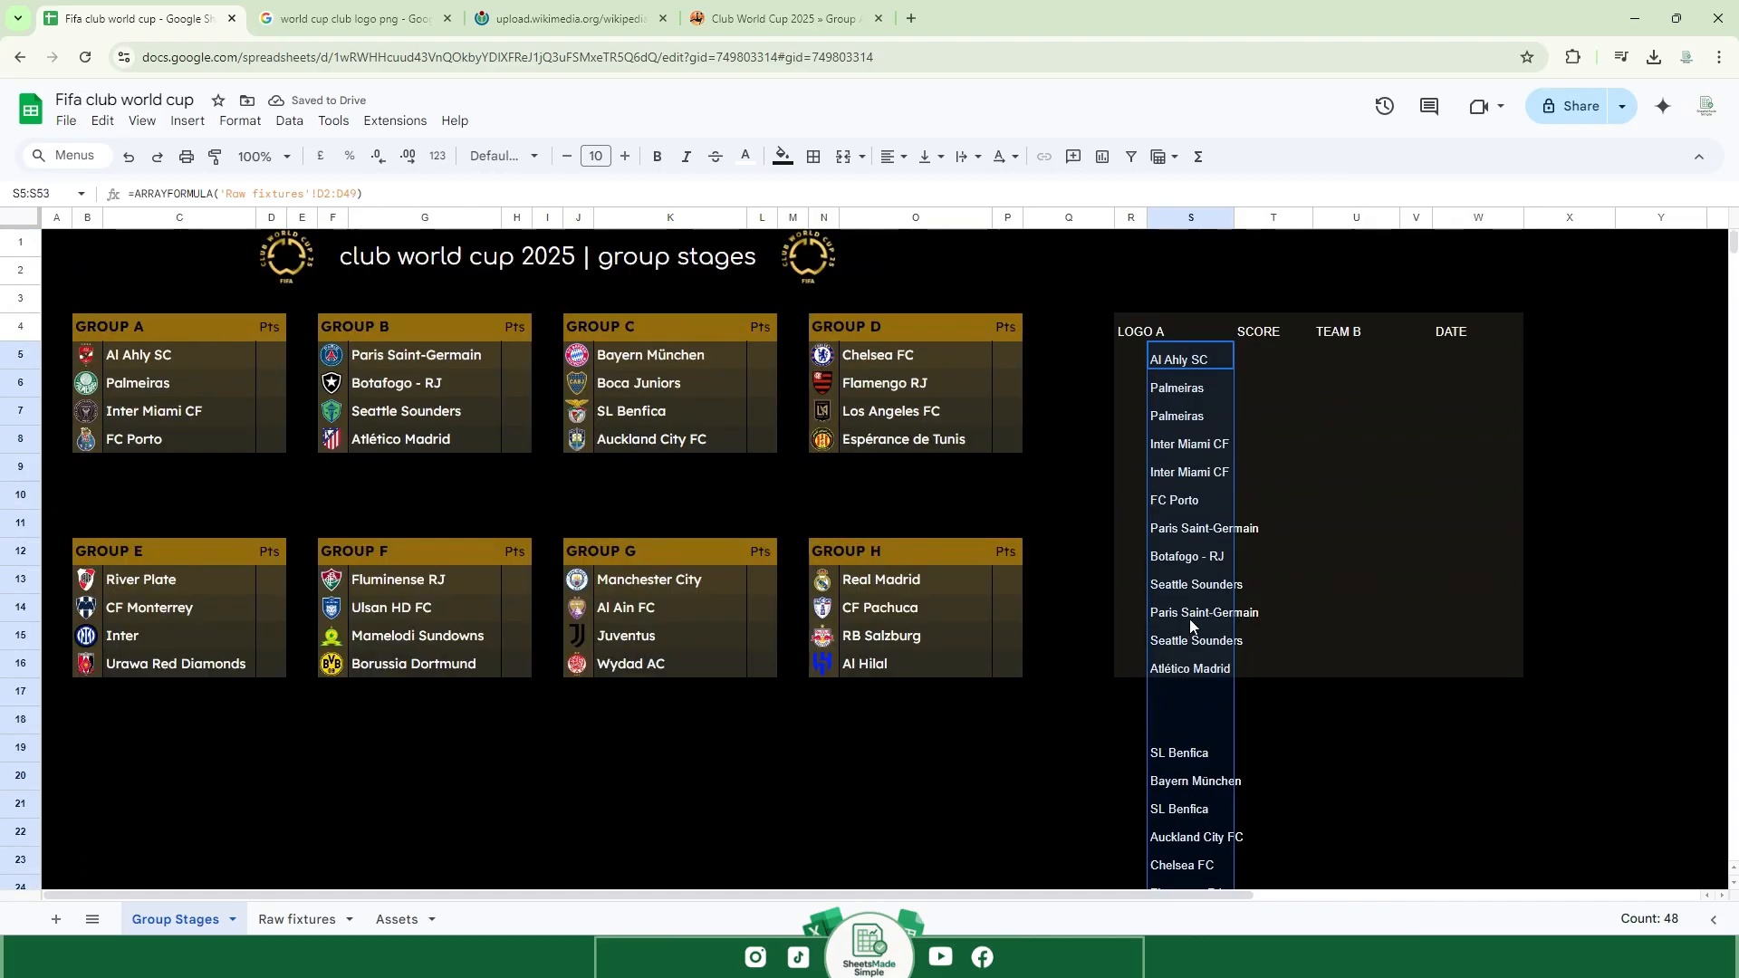
scroll(1264, 543, down, 1)
click(1274, 523)
click(1200, 609)
click(1196, 627)
scroll(1212, 584, up, 1)
click(1259, 437)
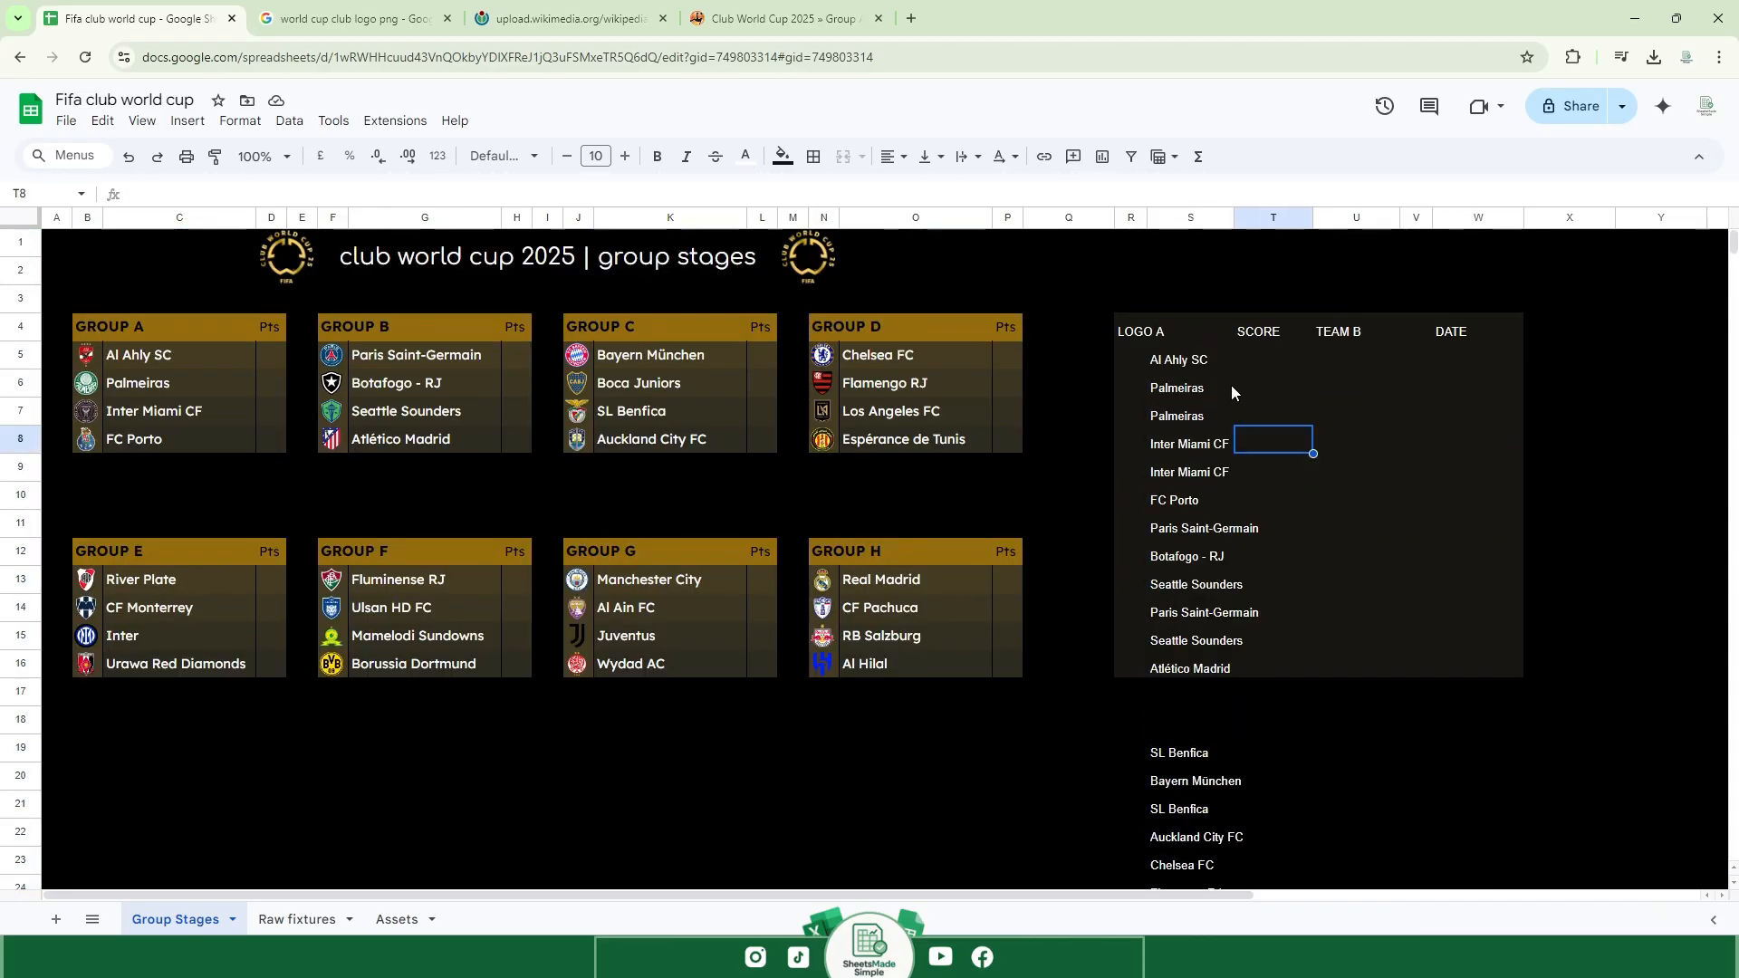
click(1198, 355)
double_click(1187, 354)
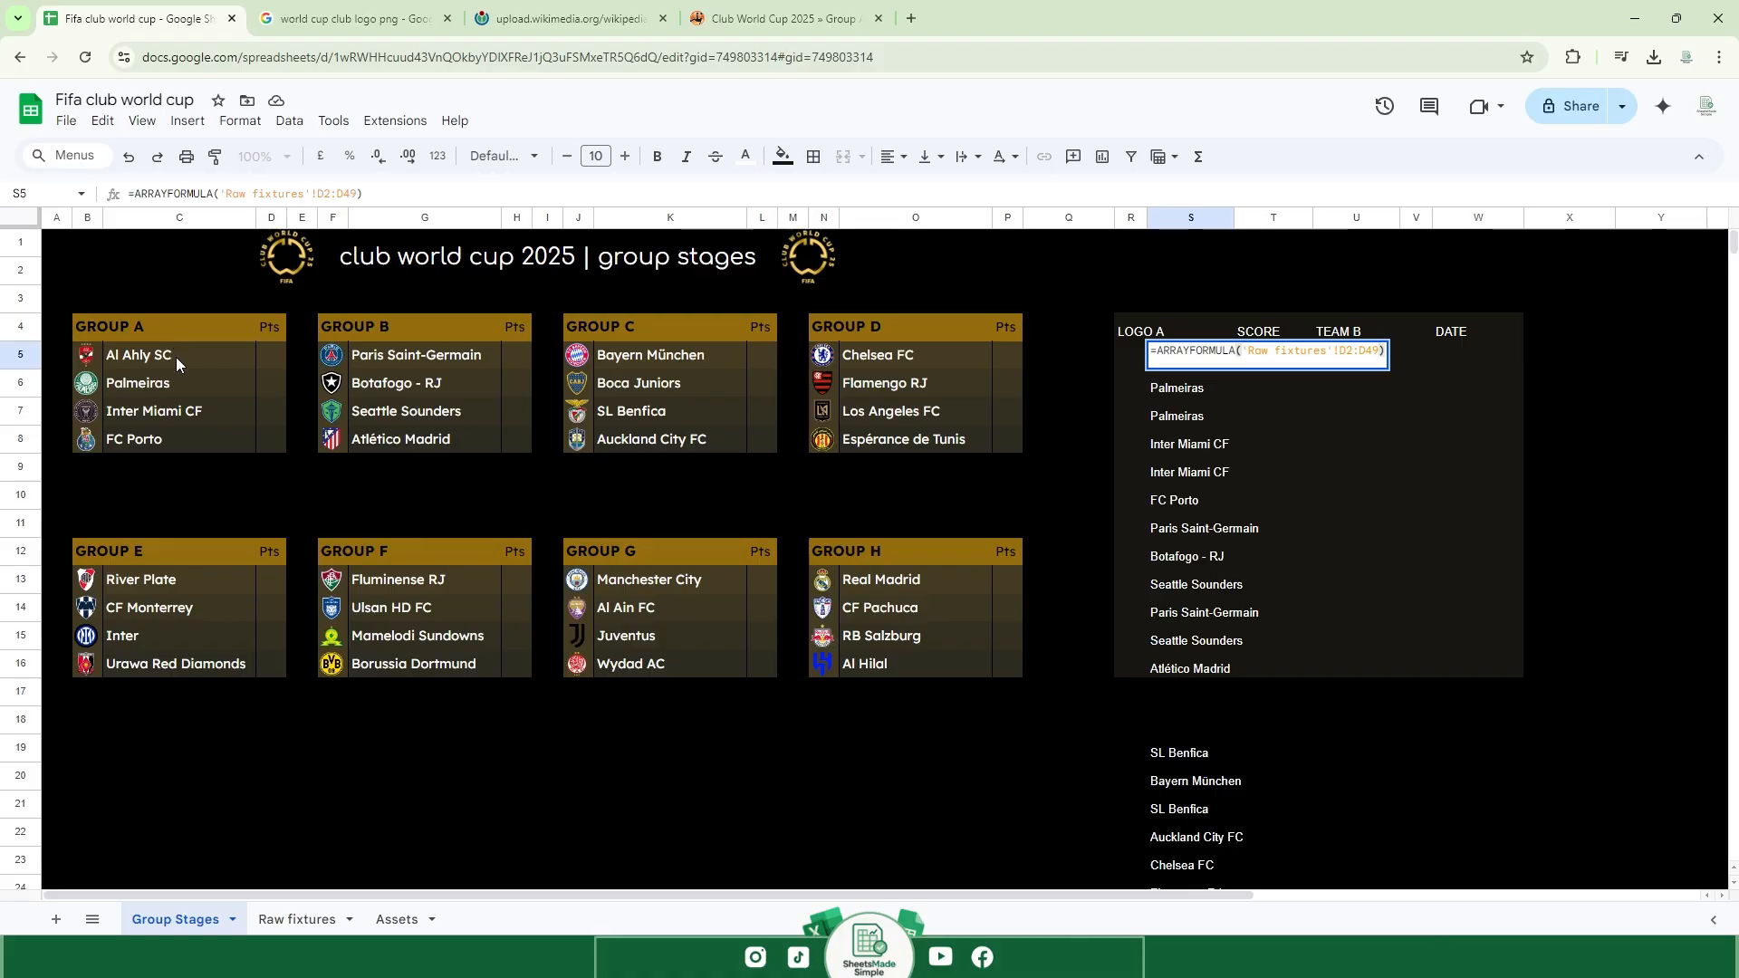
click(1310, 422)
click(1287, 271)
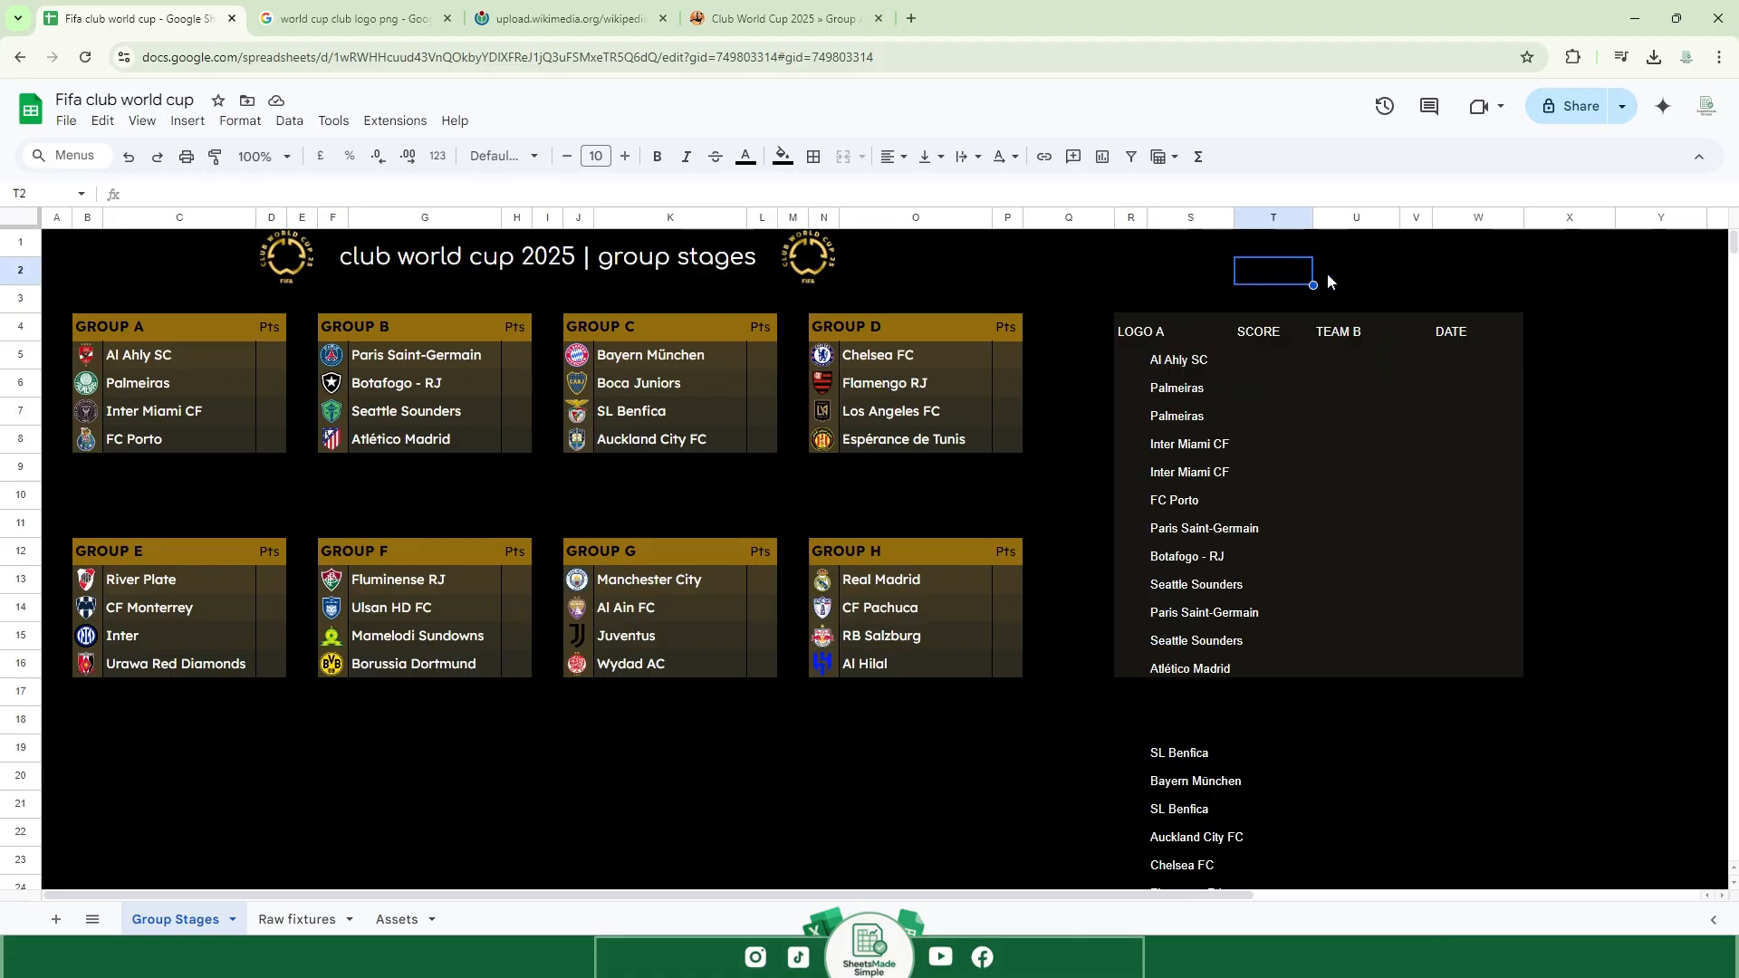
Set the text colour of S2 to white and enter the label MATCHDAY above the fixtures panel.
click(1209, 277)
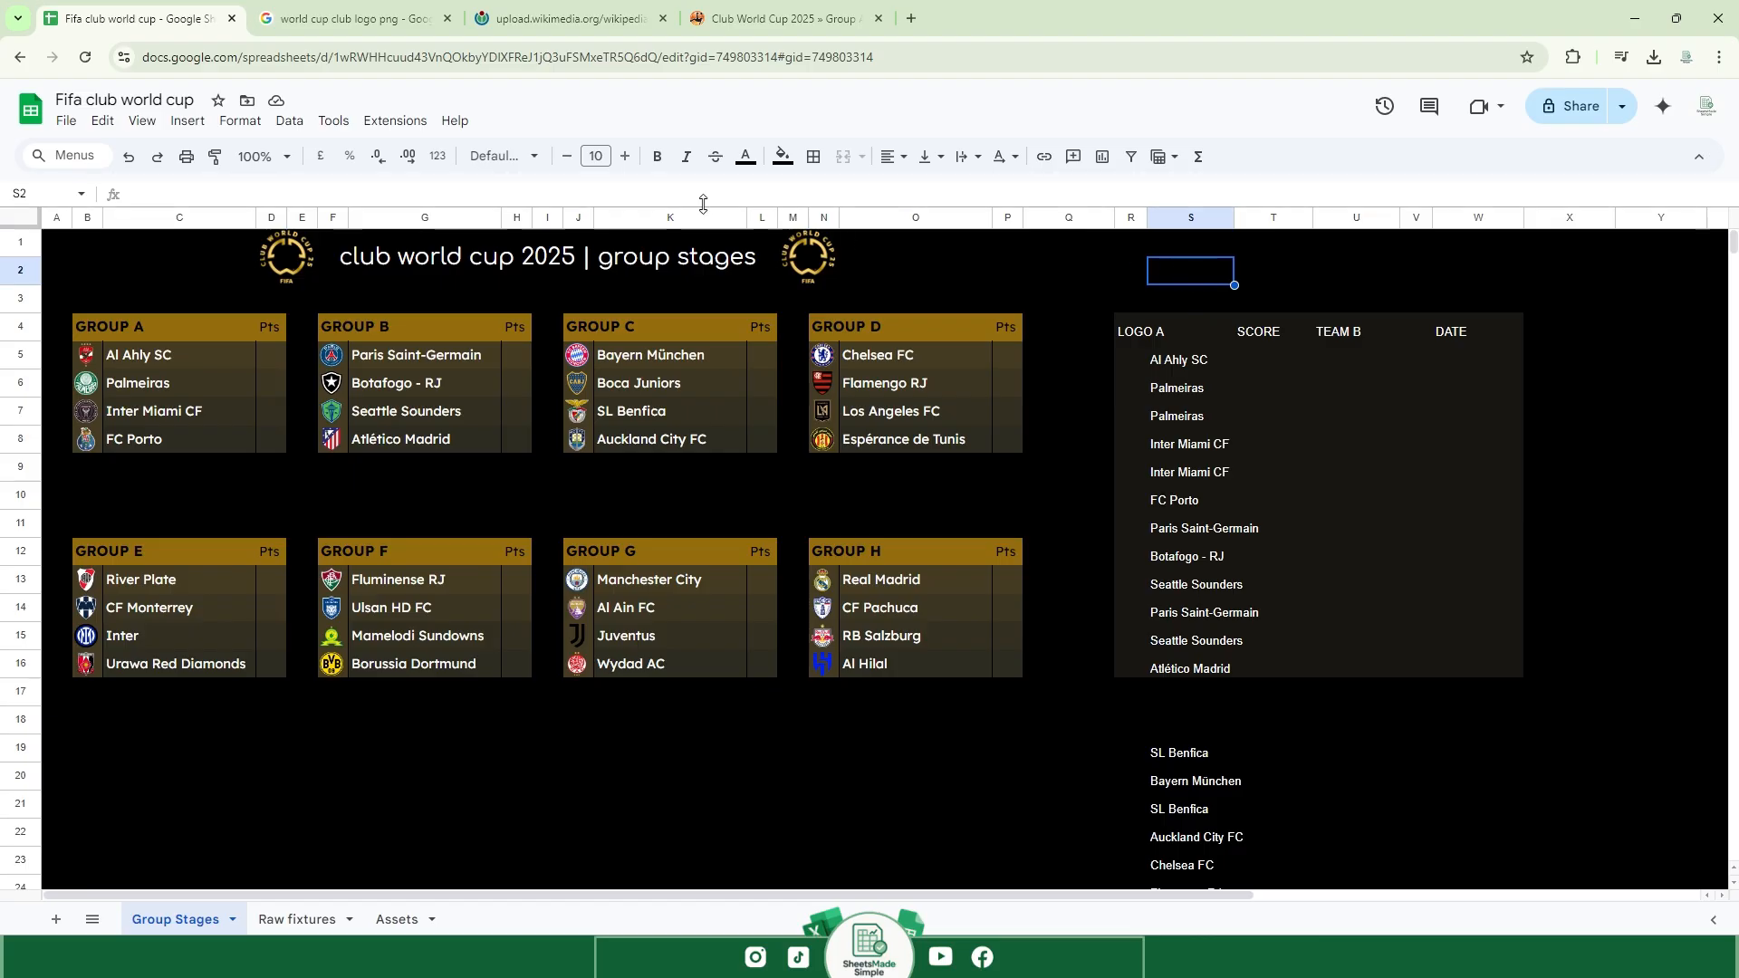
click(746, 158)
click(927, 220)
key(Caps_Lock)
text(PHASE)
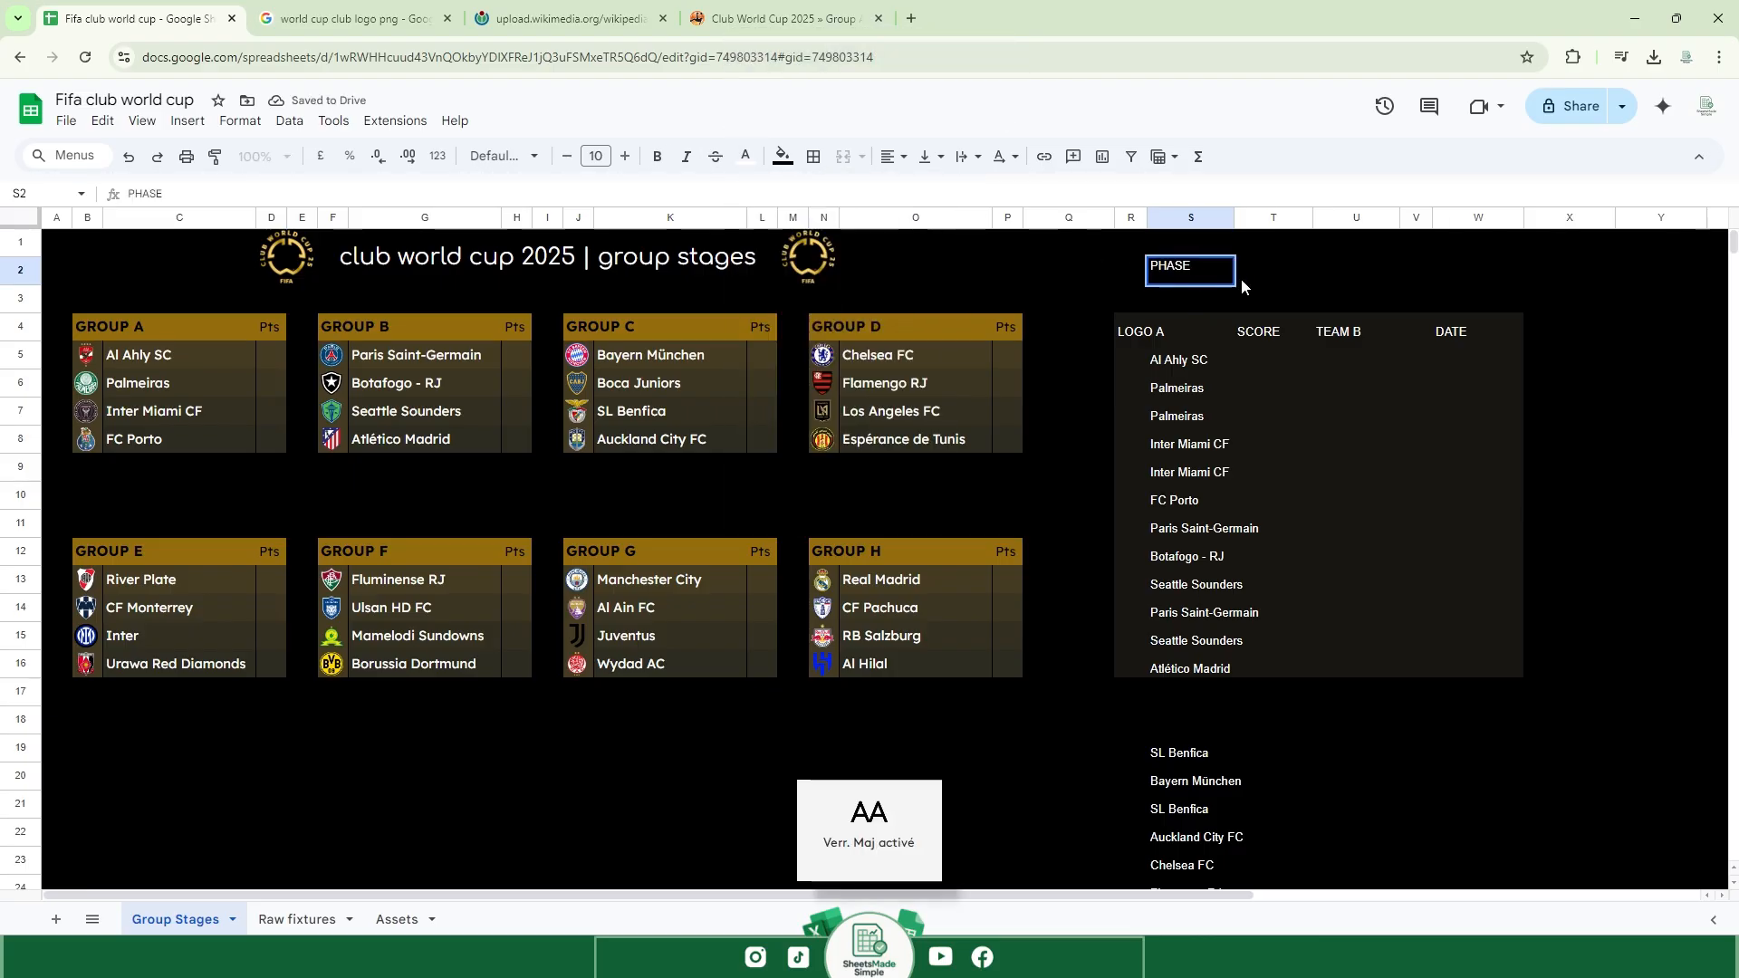
double_click(1182, 271)
text(MATCHDAY)
key(Caps_Lock)
key(Tab)
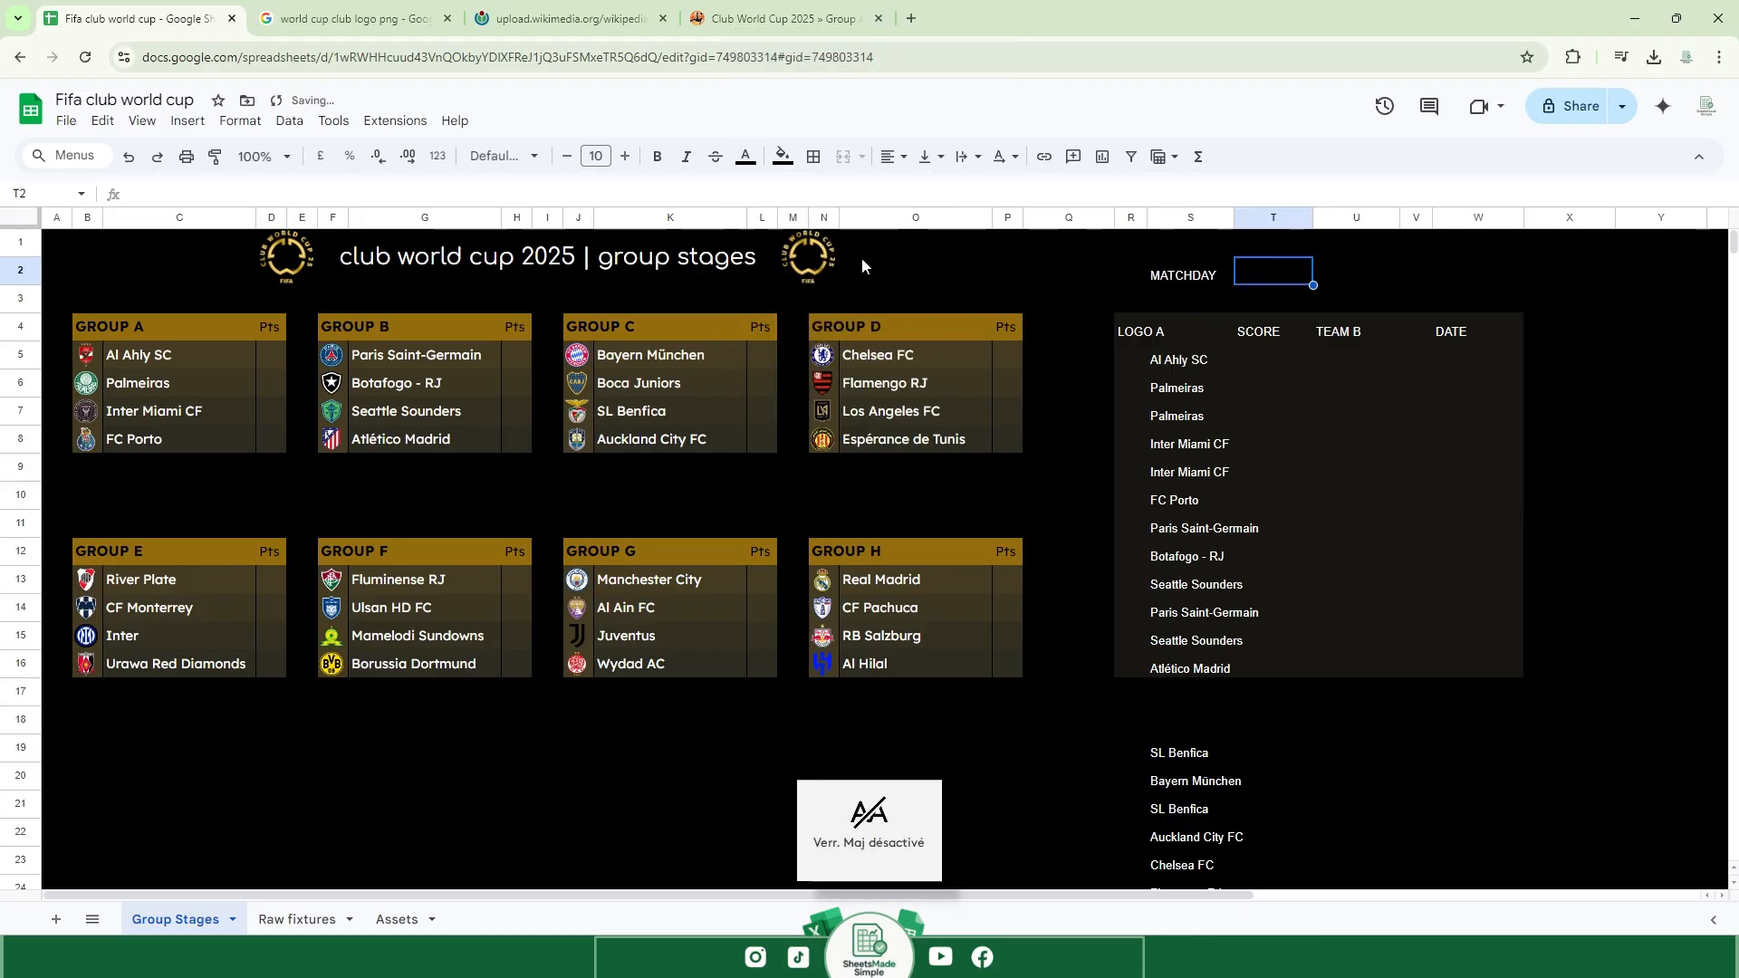
Create a drop-down in T2 beside the label with the options 1, 2 and 3.
click(240, 120)
mouse_move(187, 121)
click(263, 561)
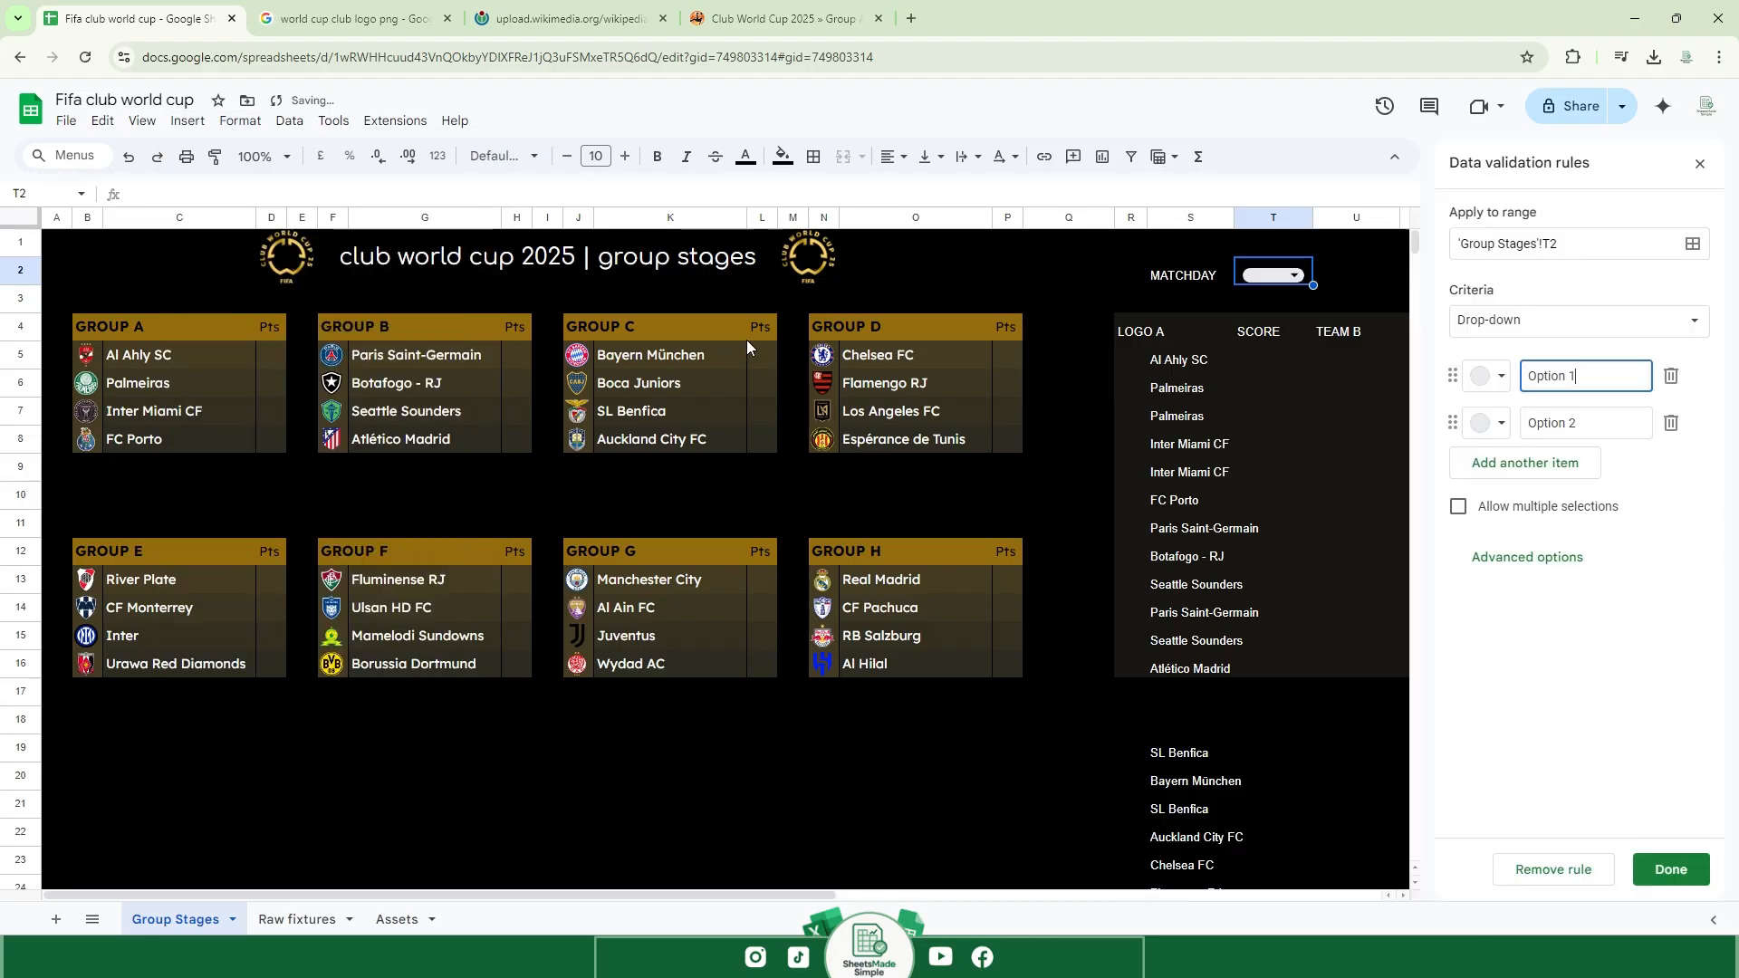
key(Caps_Lock)
triple_click(1569, 378)
key(Caps_Lock)
key(Caps_Lock)
text(1)
triple_click(1572, 424)
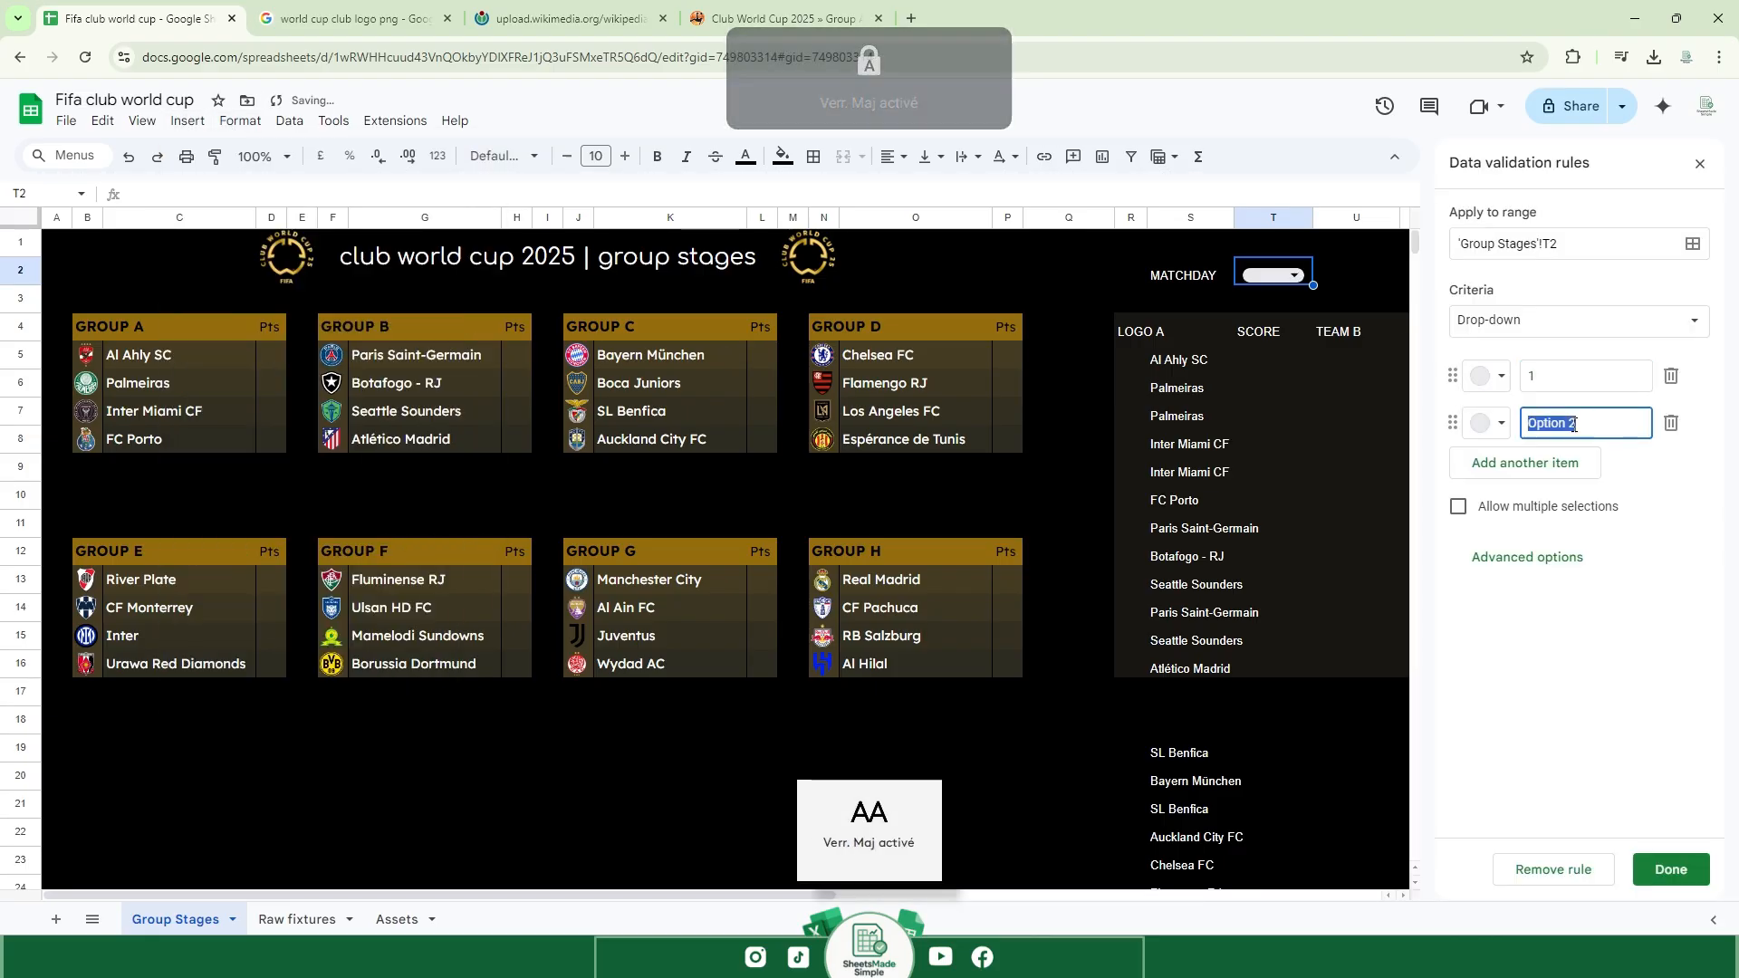
text(2)
click(1572, 470)
text(3)
Add the options 1/8, 1/4, 1/2 and Final to the T2 drop-down and save the rule.
click(1566, 515)
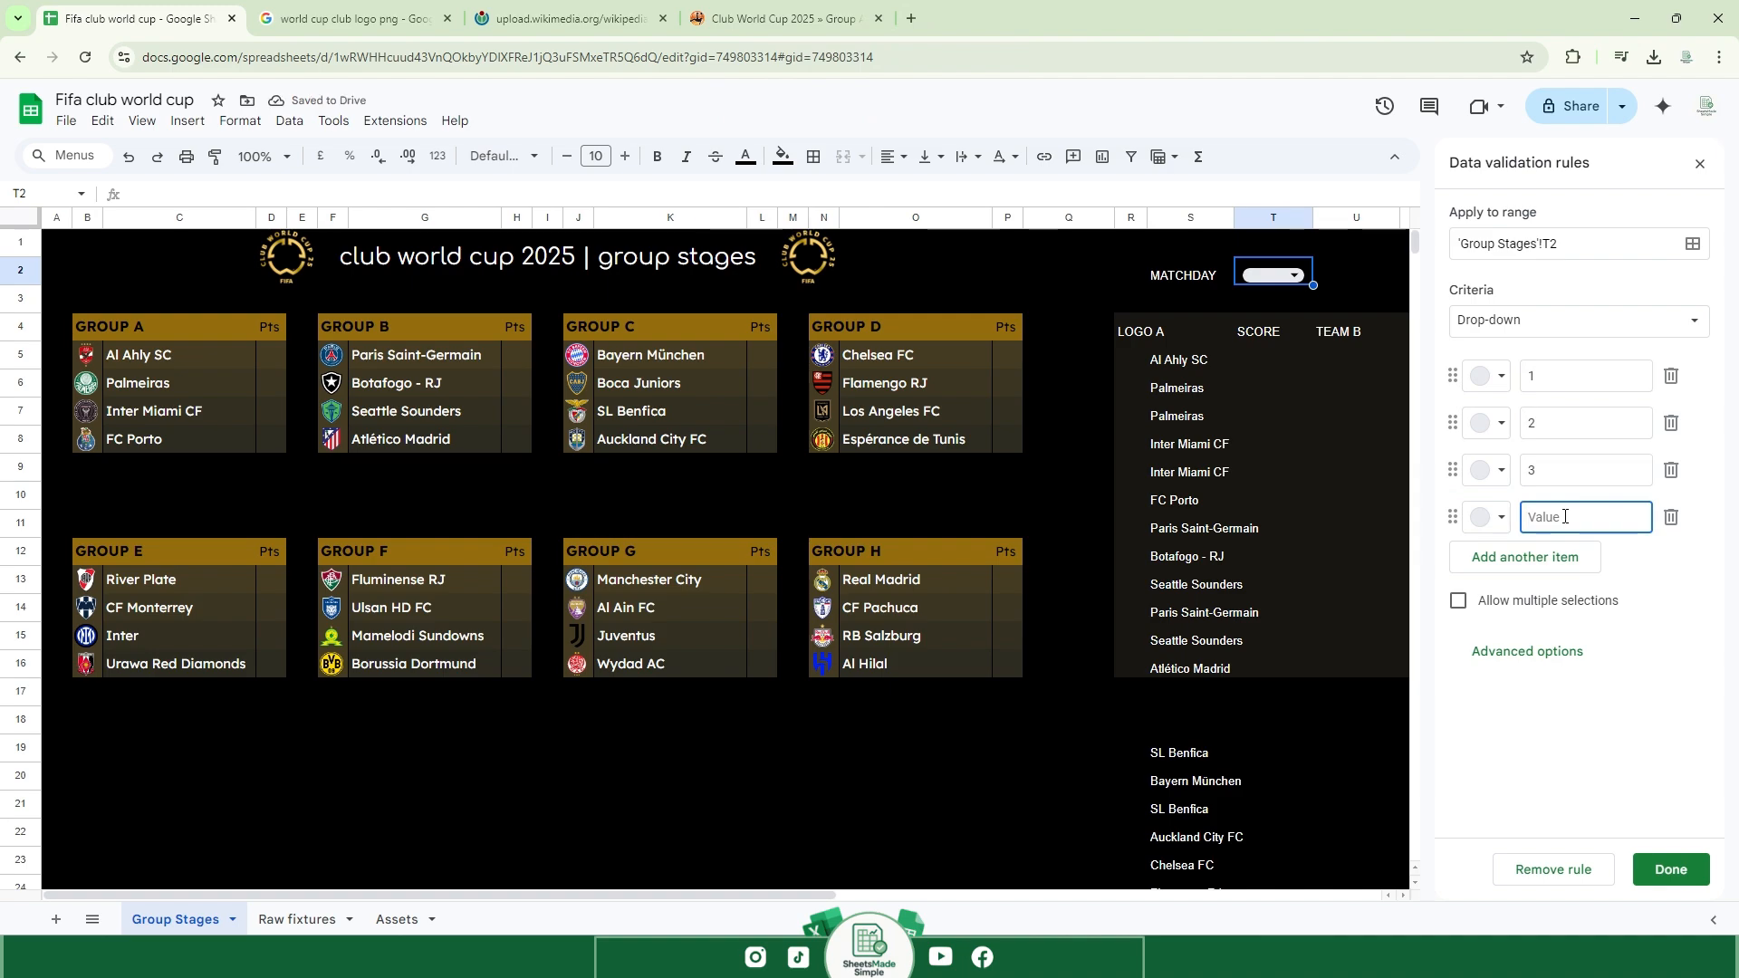
text(1/8)
click(1584, 559)
text(1/4)
key(Return)
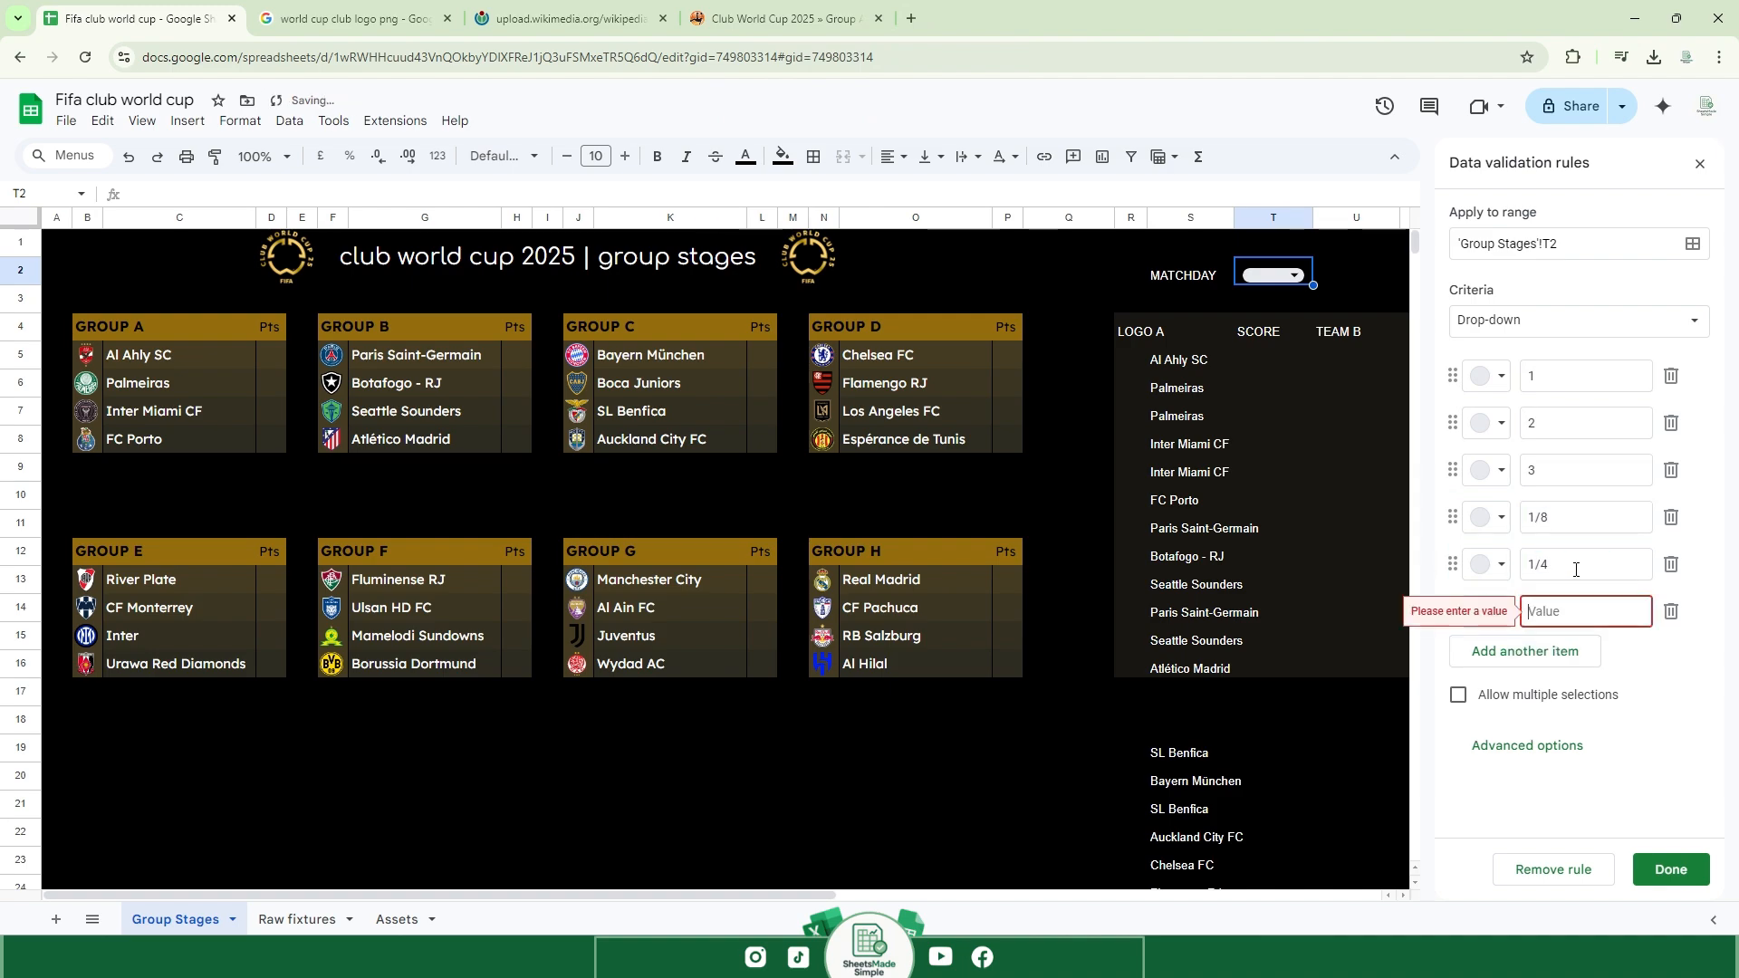
text(1/2)
key(Return)
text(Final)
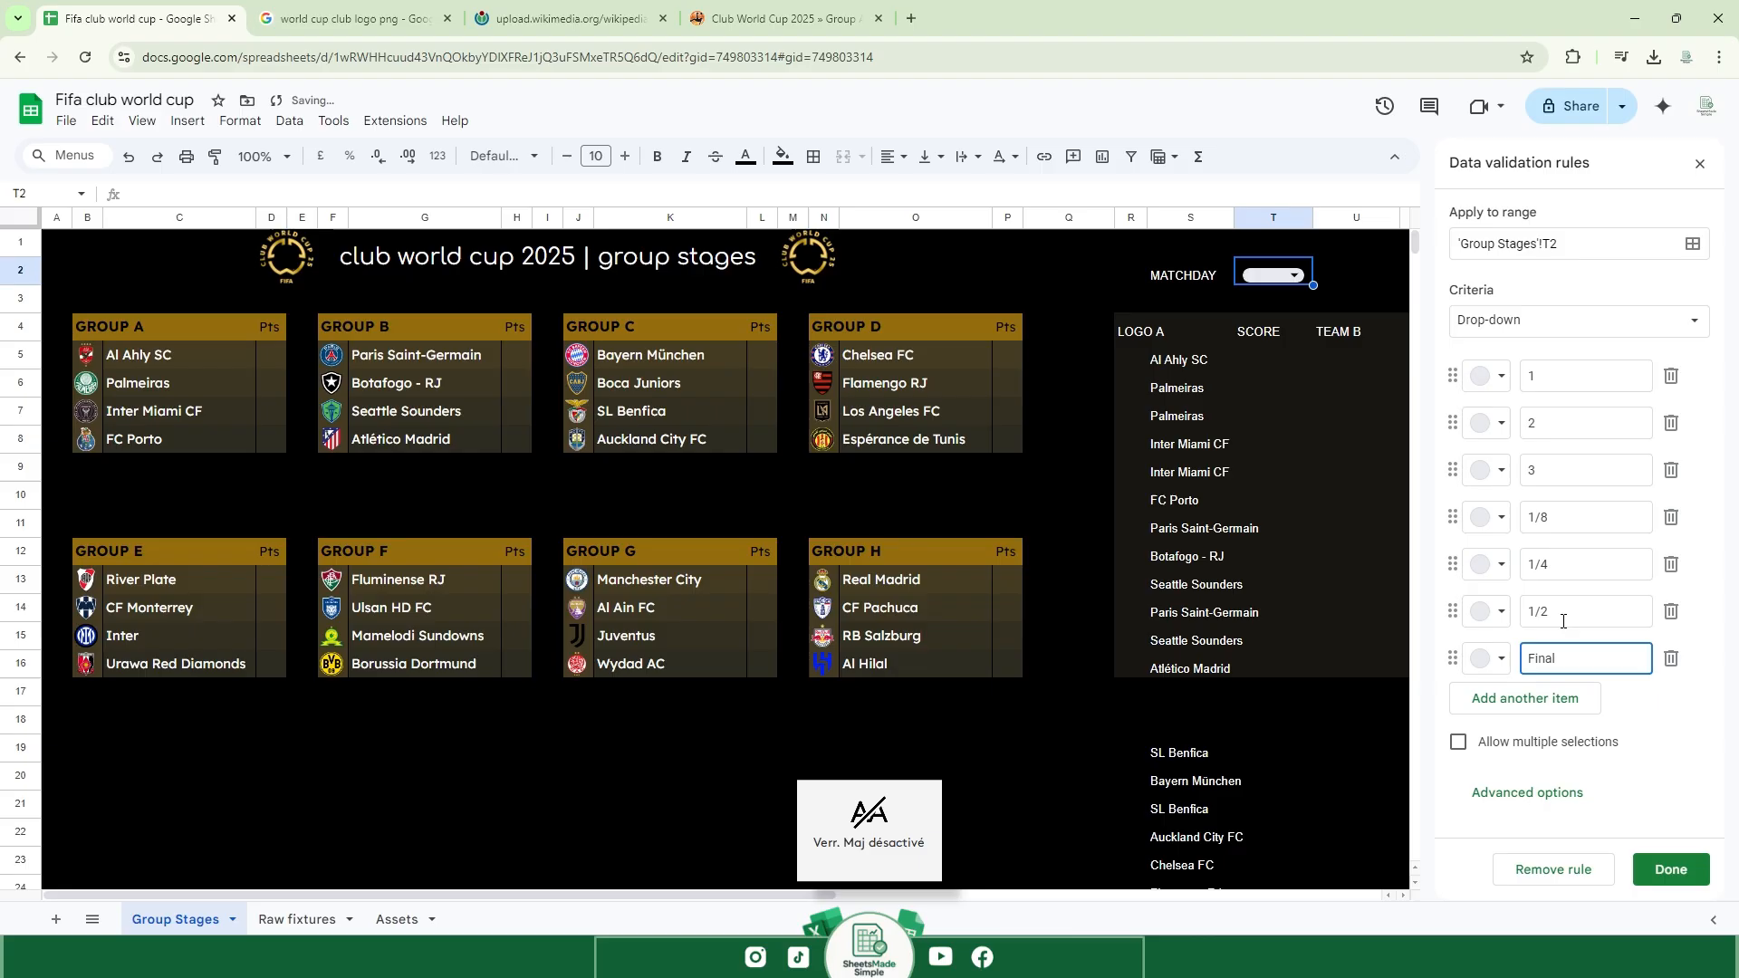
click(1671, 869)
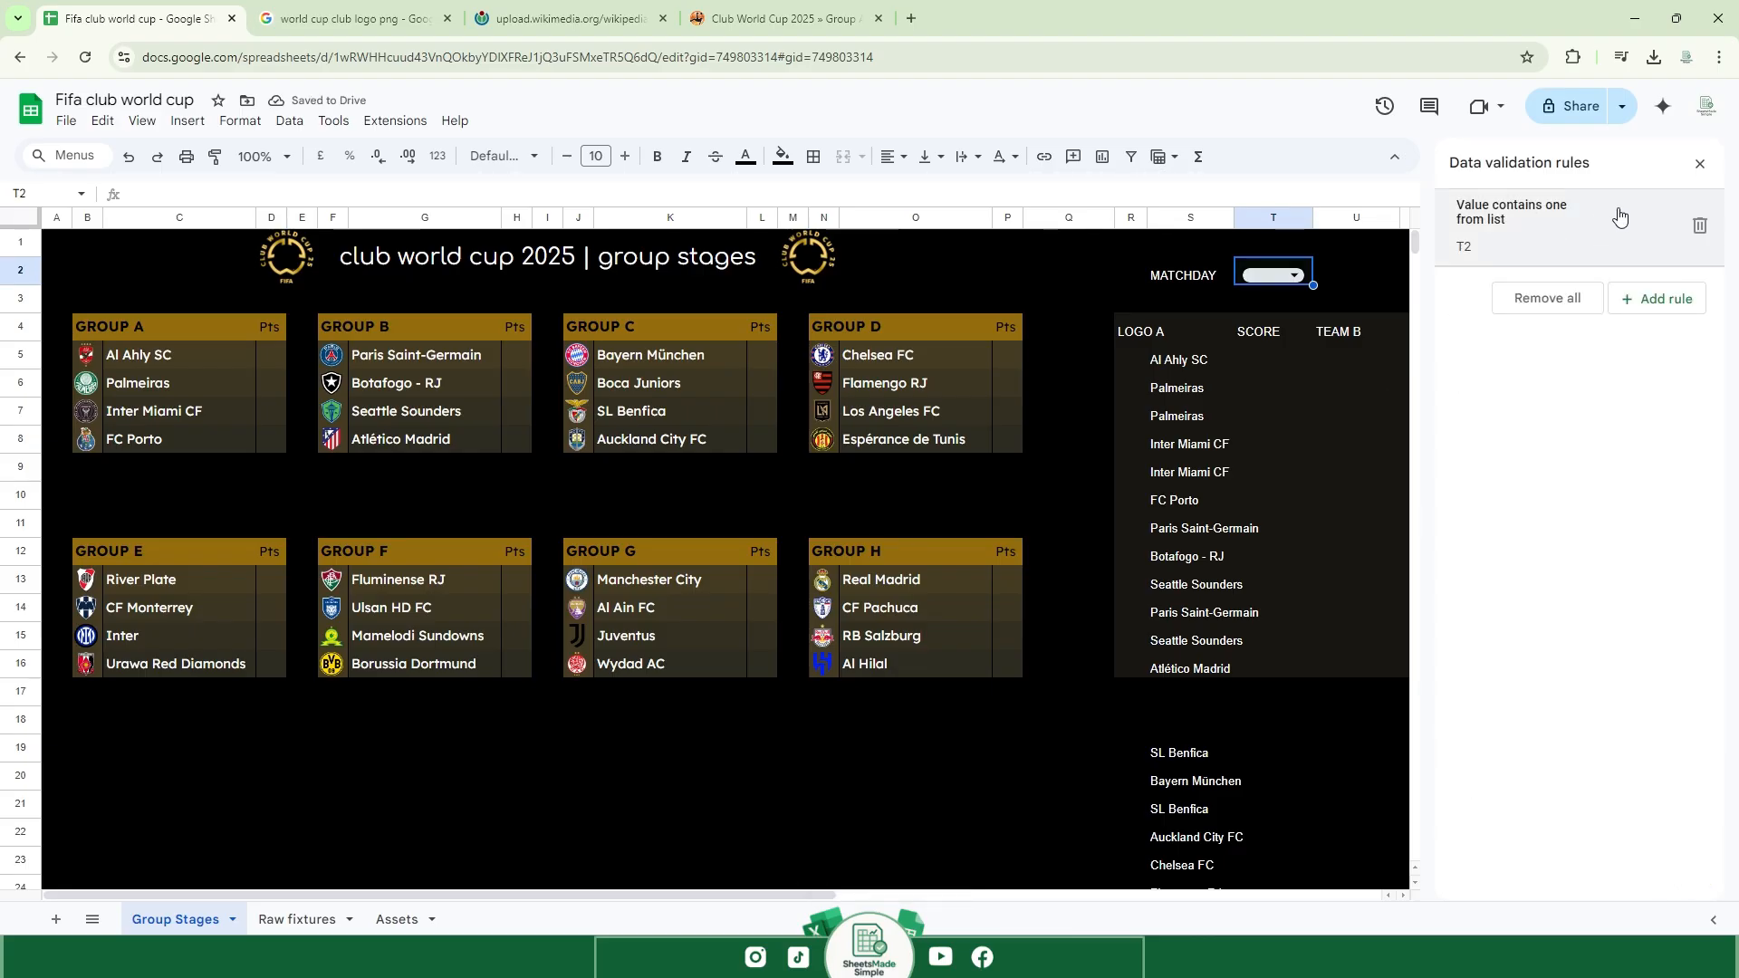
click(1692, 161)
Format the MATCHDAY label in S2 as bold Lexend text, vertically centred.
click(931, 156)
click(1416, 272)
click(1187, 274)
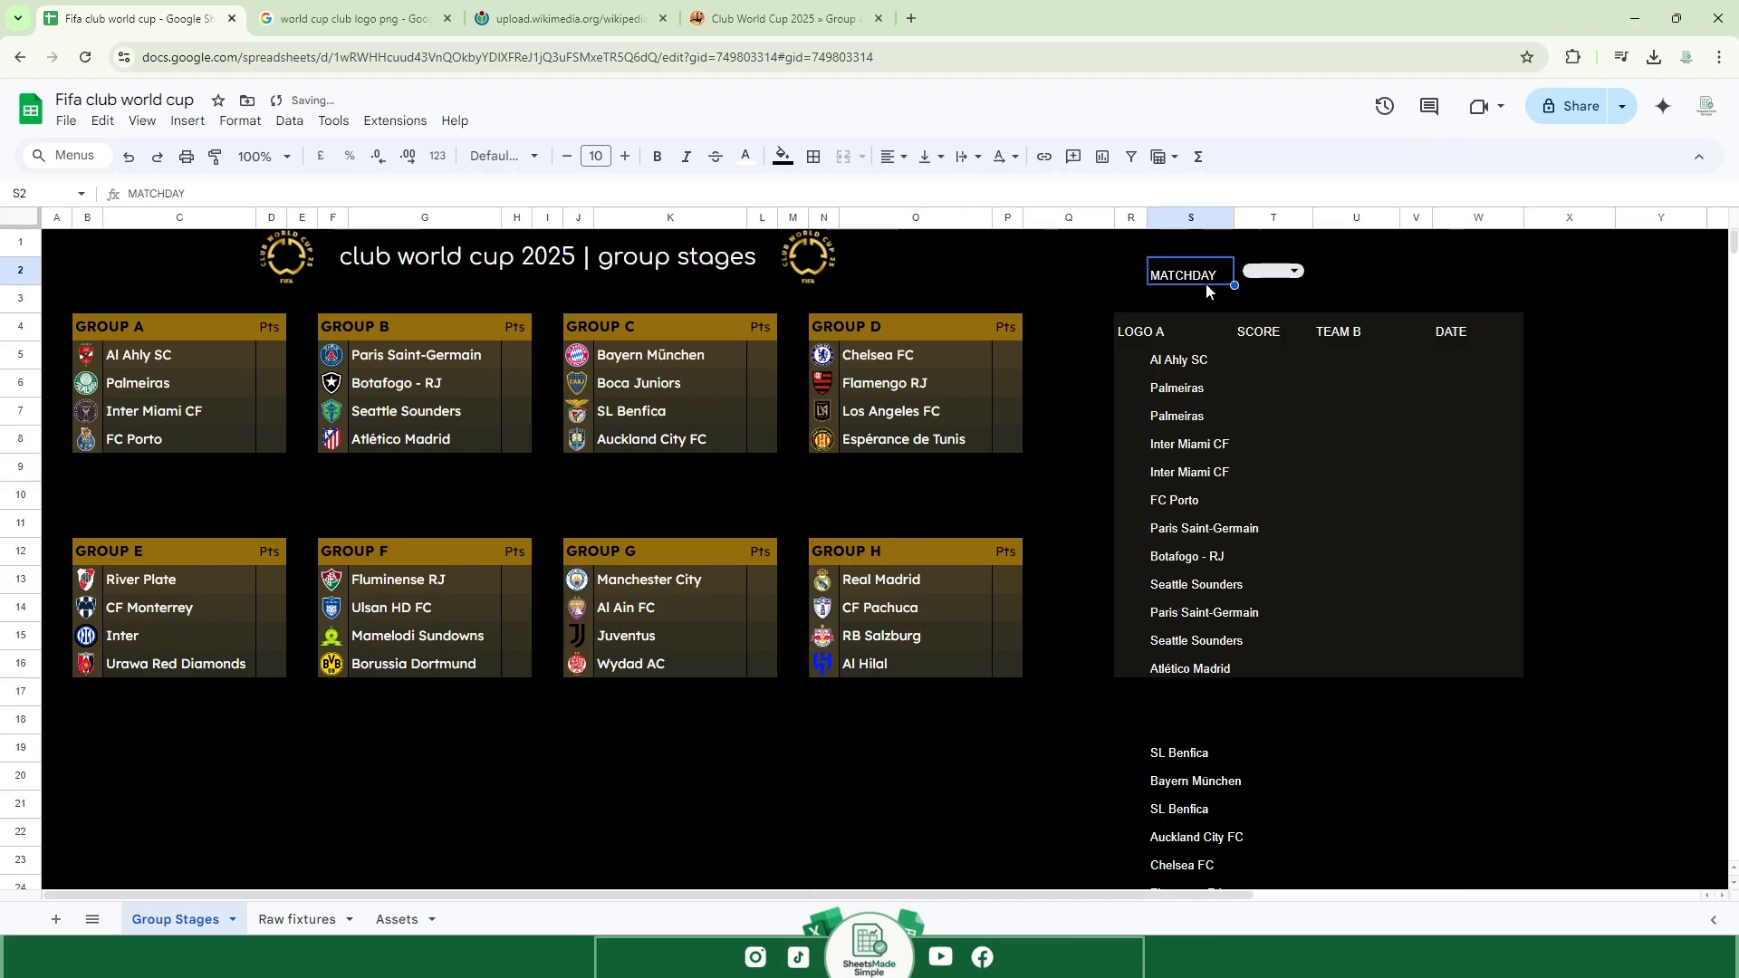
click(931, 156)
click(959, 192)
click(659, 158)
click(503, 157)
click(520, 337)
Extend the label in S2 to "MATCHDAY :" and auto-fit the width of column S.
double_click(1230, 269)
click(1343, 290)
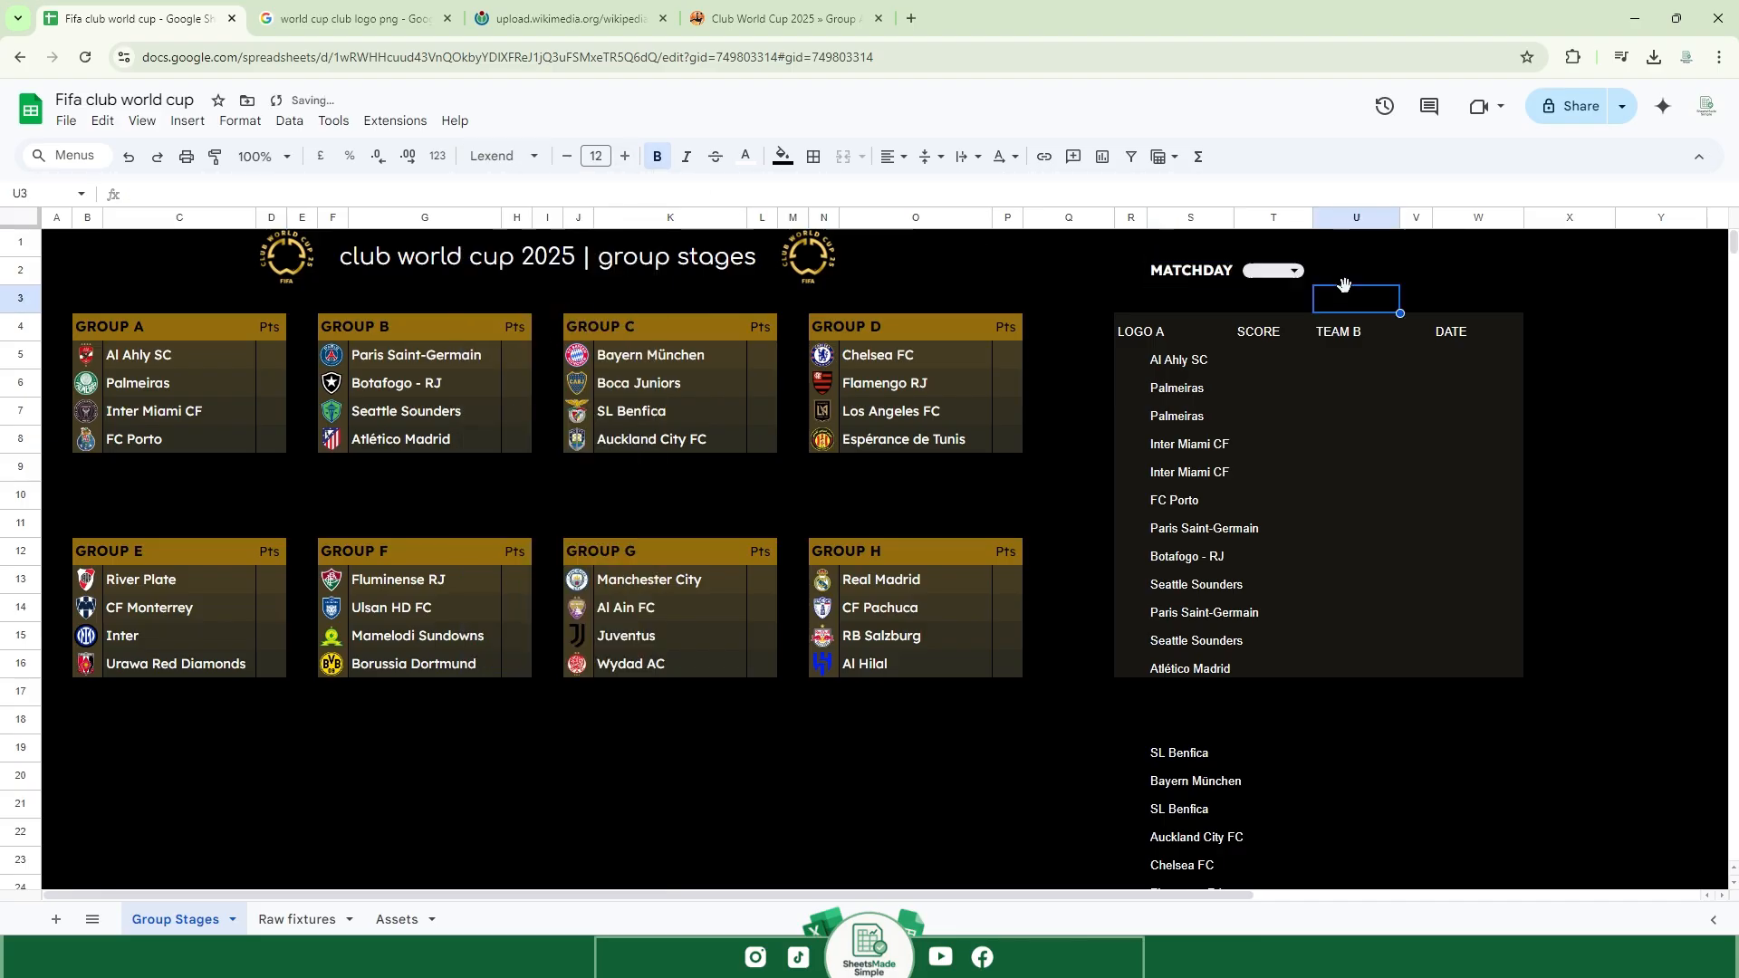
double_click(1234, 218)
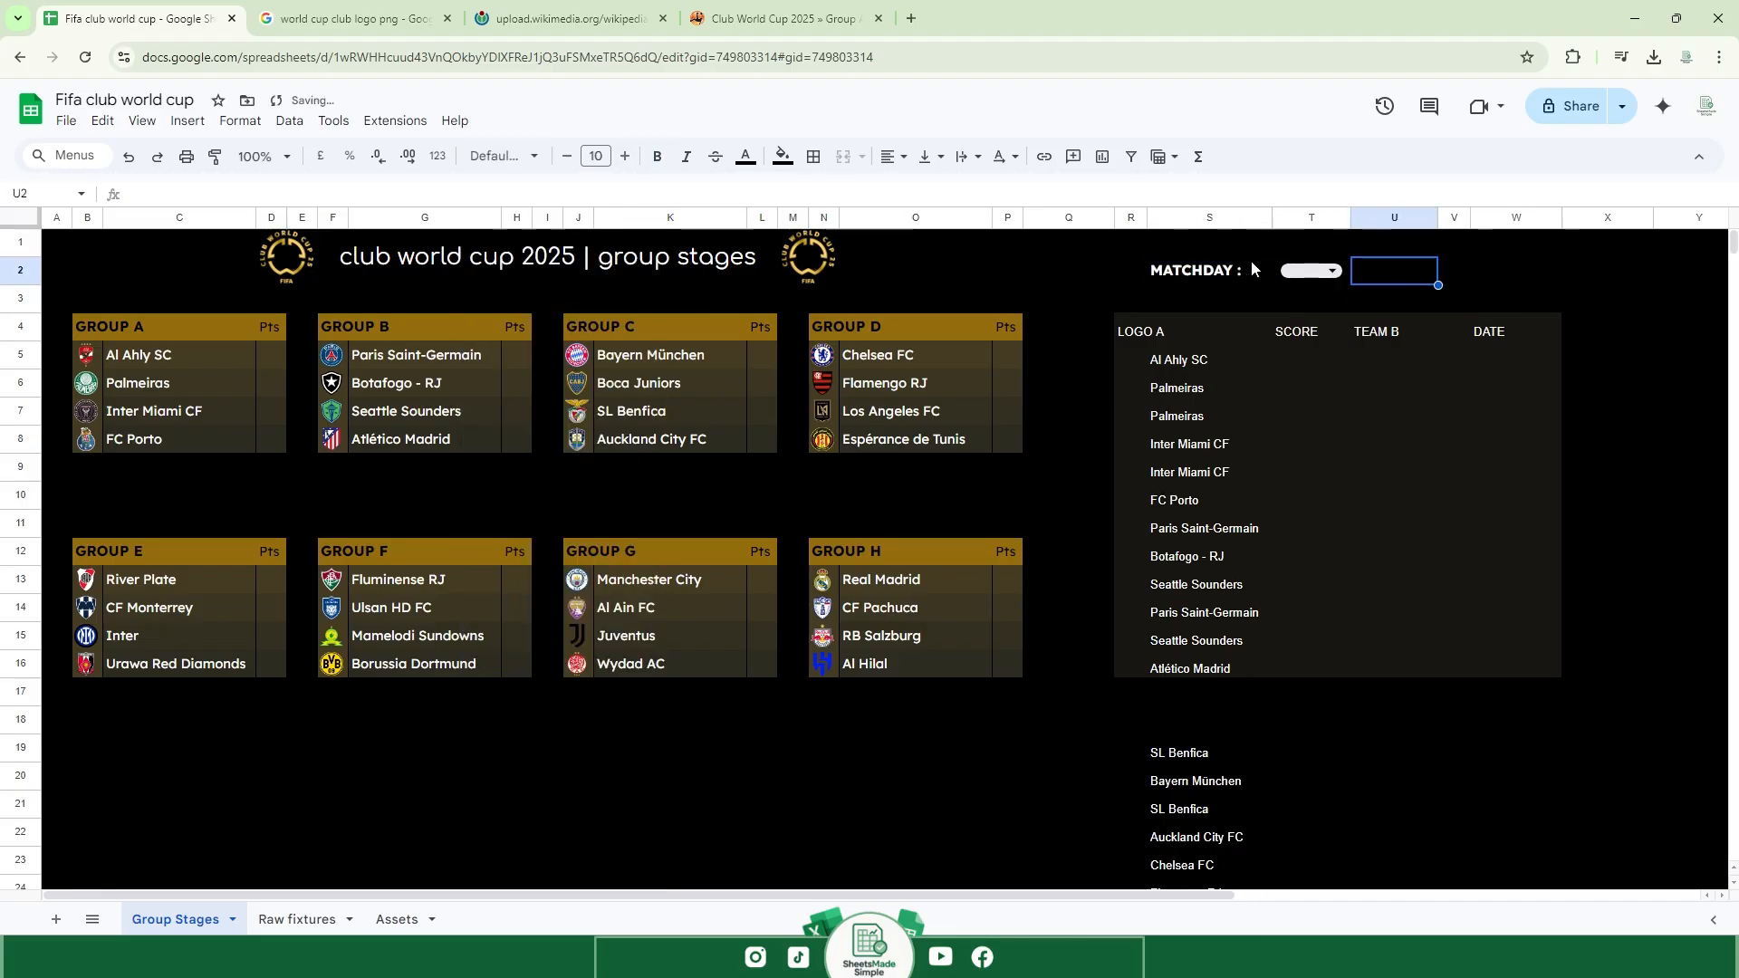
click(1236, 328)
Try option 1 in the T2 matchday drop-down and leave it set to 2.
click(1331, 271)
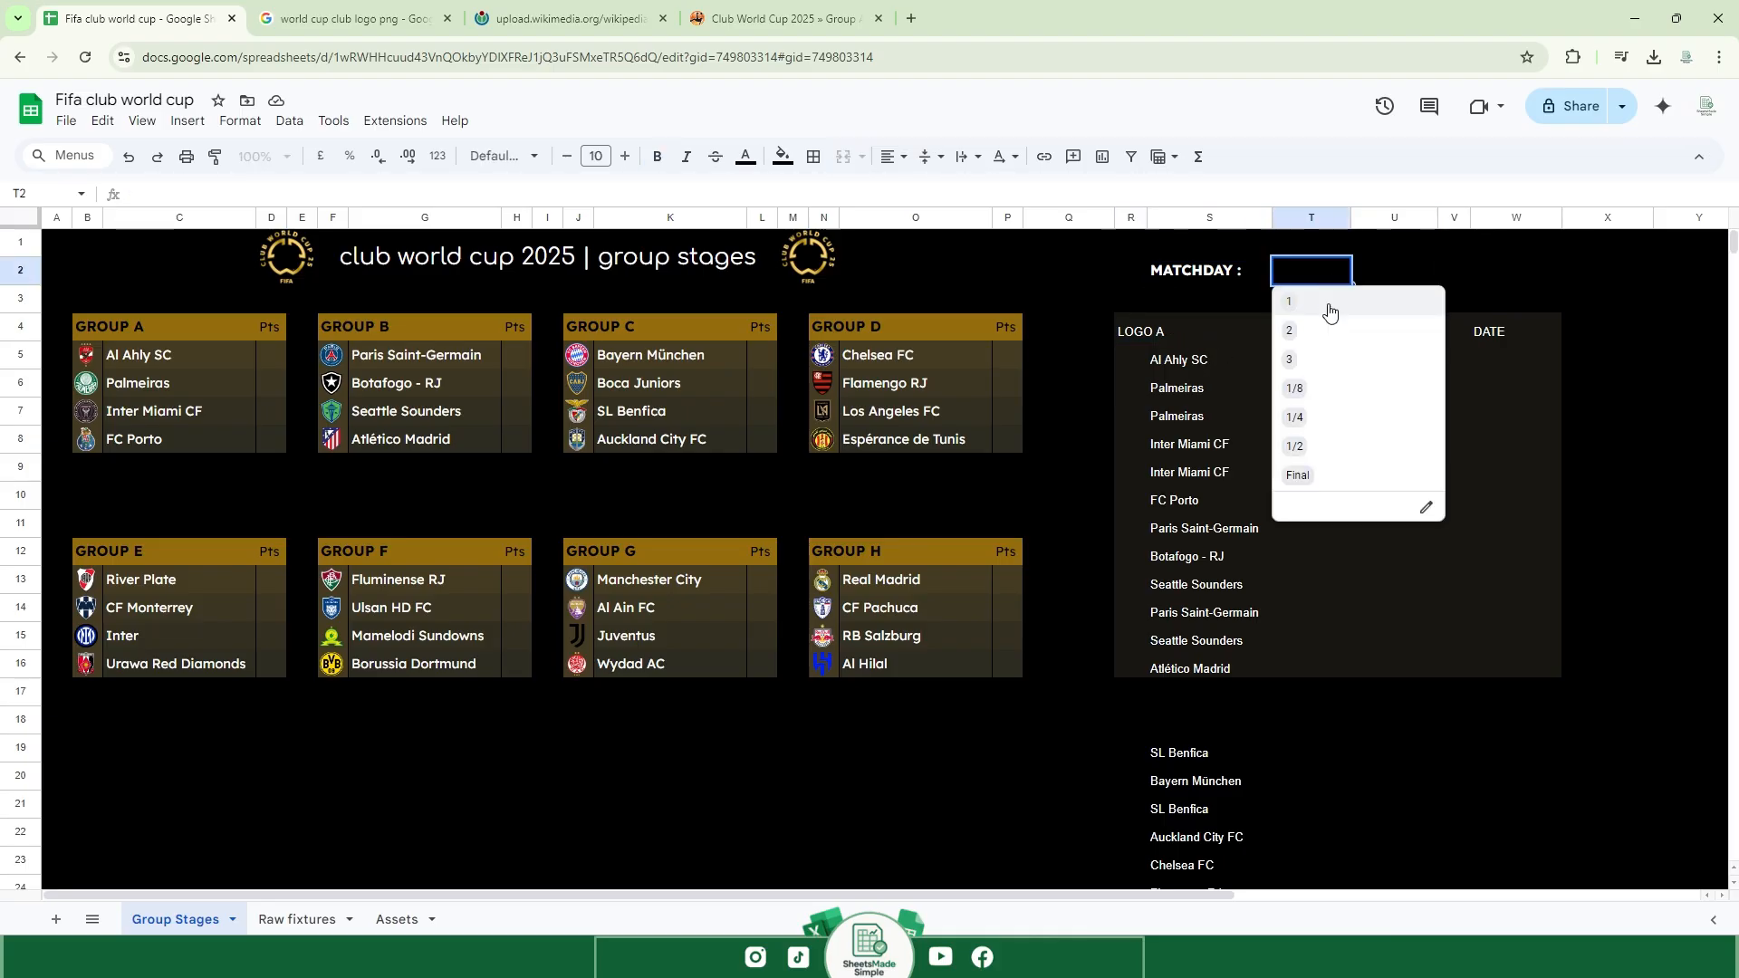
click(1326, 306)
click(1392, 275)
click(1331, 271)
click(1323, 329)
click(1395, 276)
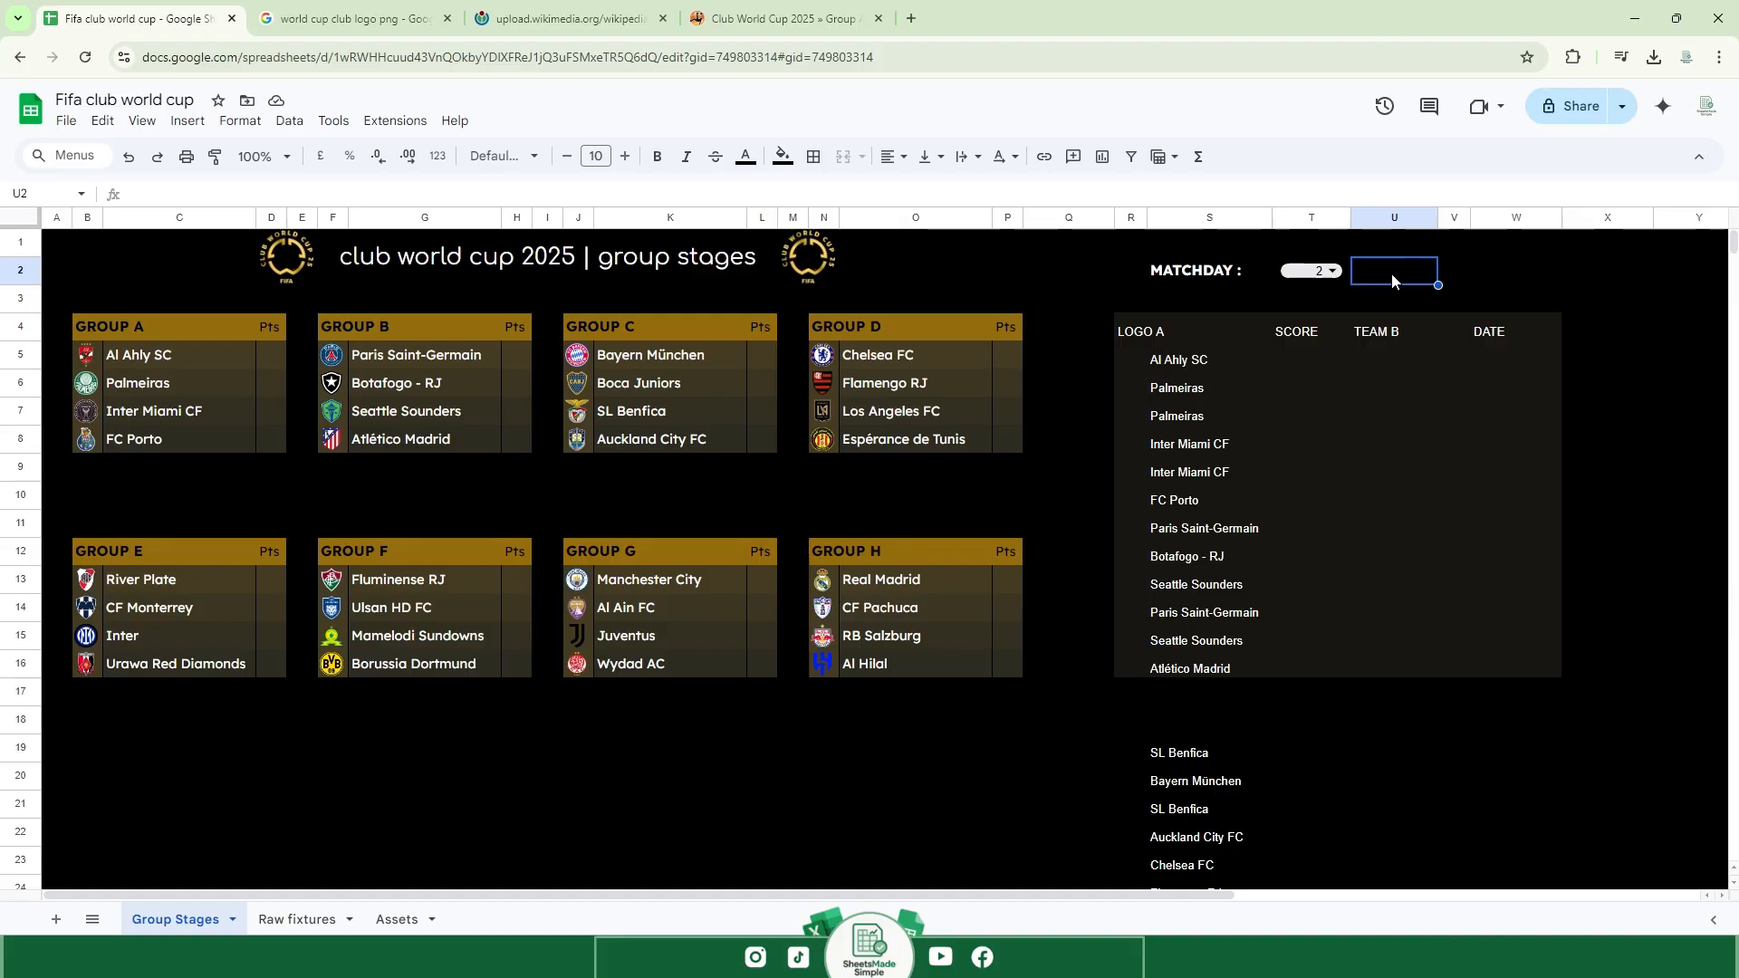
Insert an empty column between the fixtures and ranking tables on the Raw fixtures sheet.
click(299, 919)
scroll(573, 321, up, 1)
scroll(434, 311, down, 8)
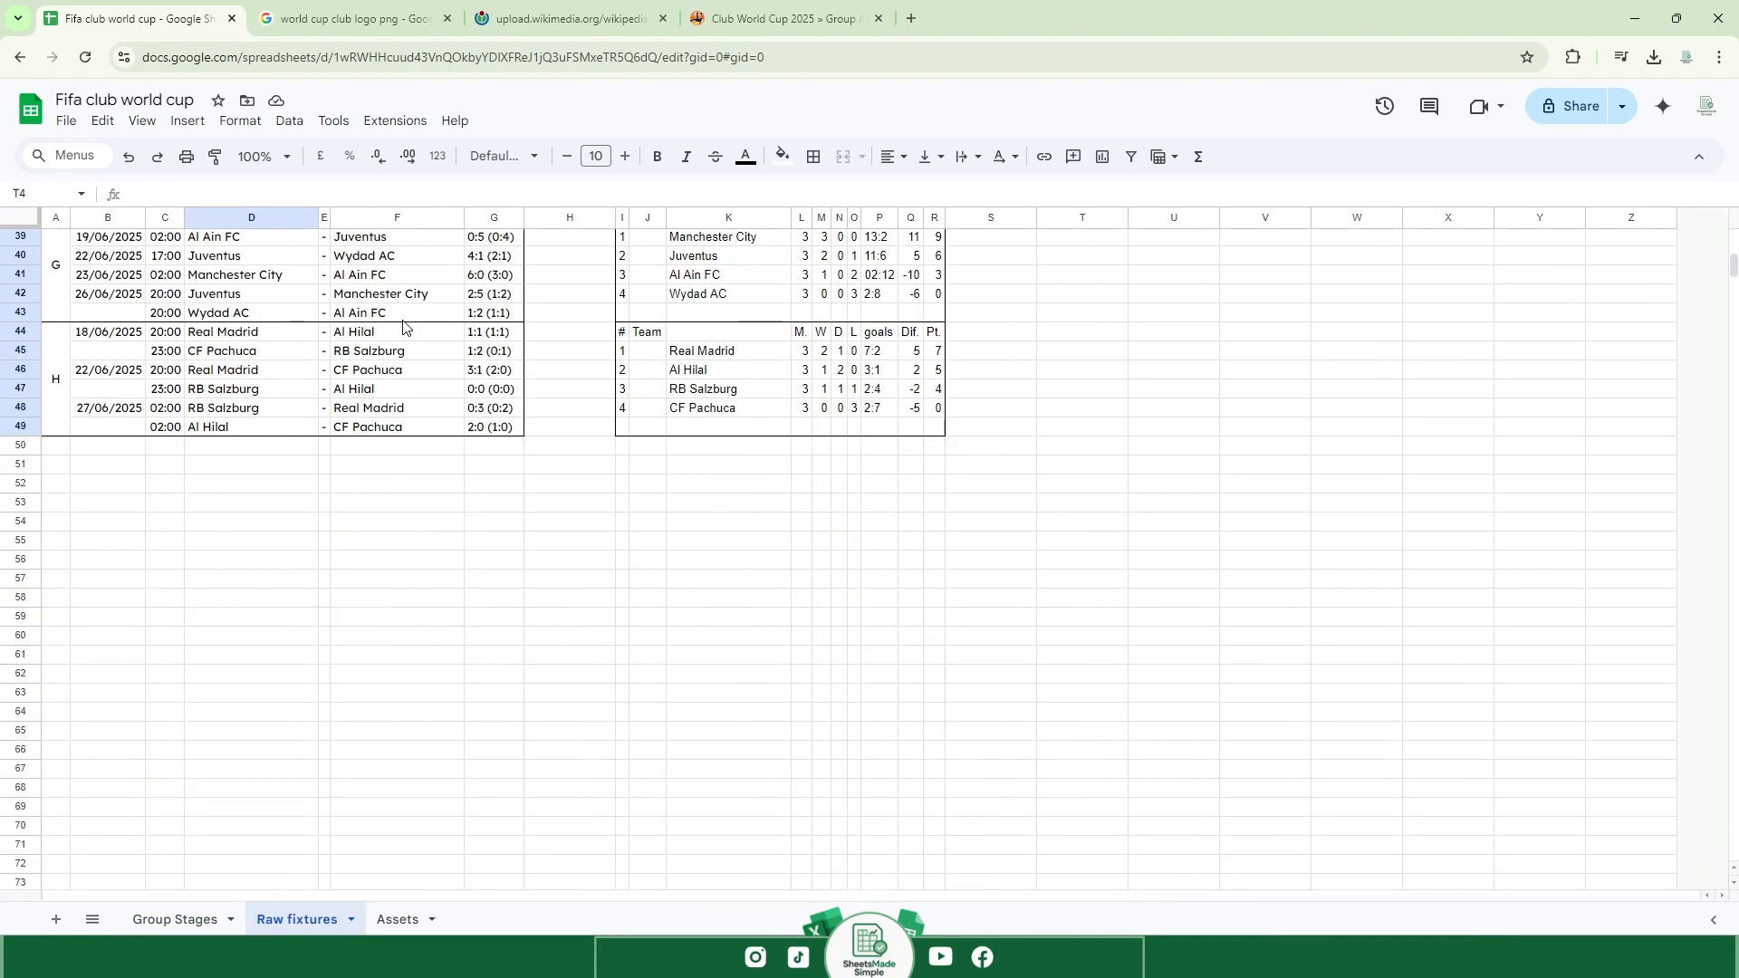
scroll(406, 329, up, 8)
drag(544, 256, 545, 297)
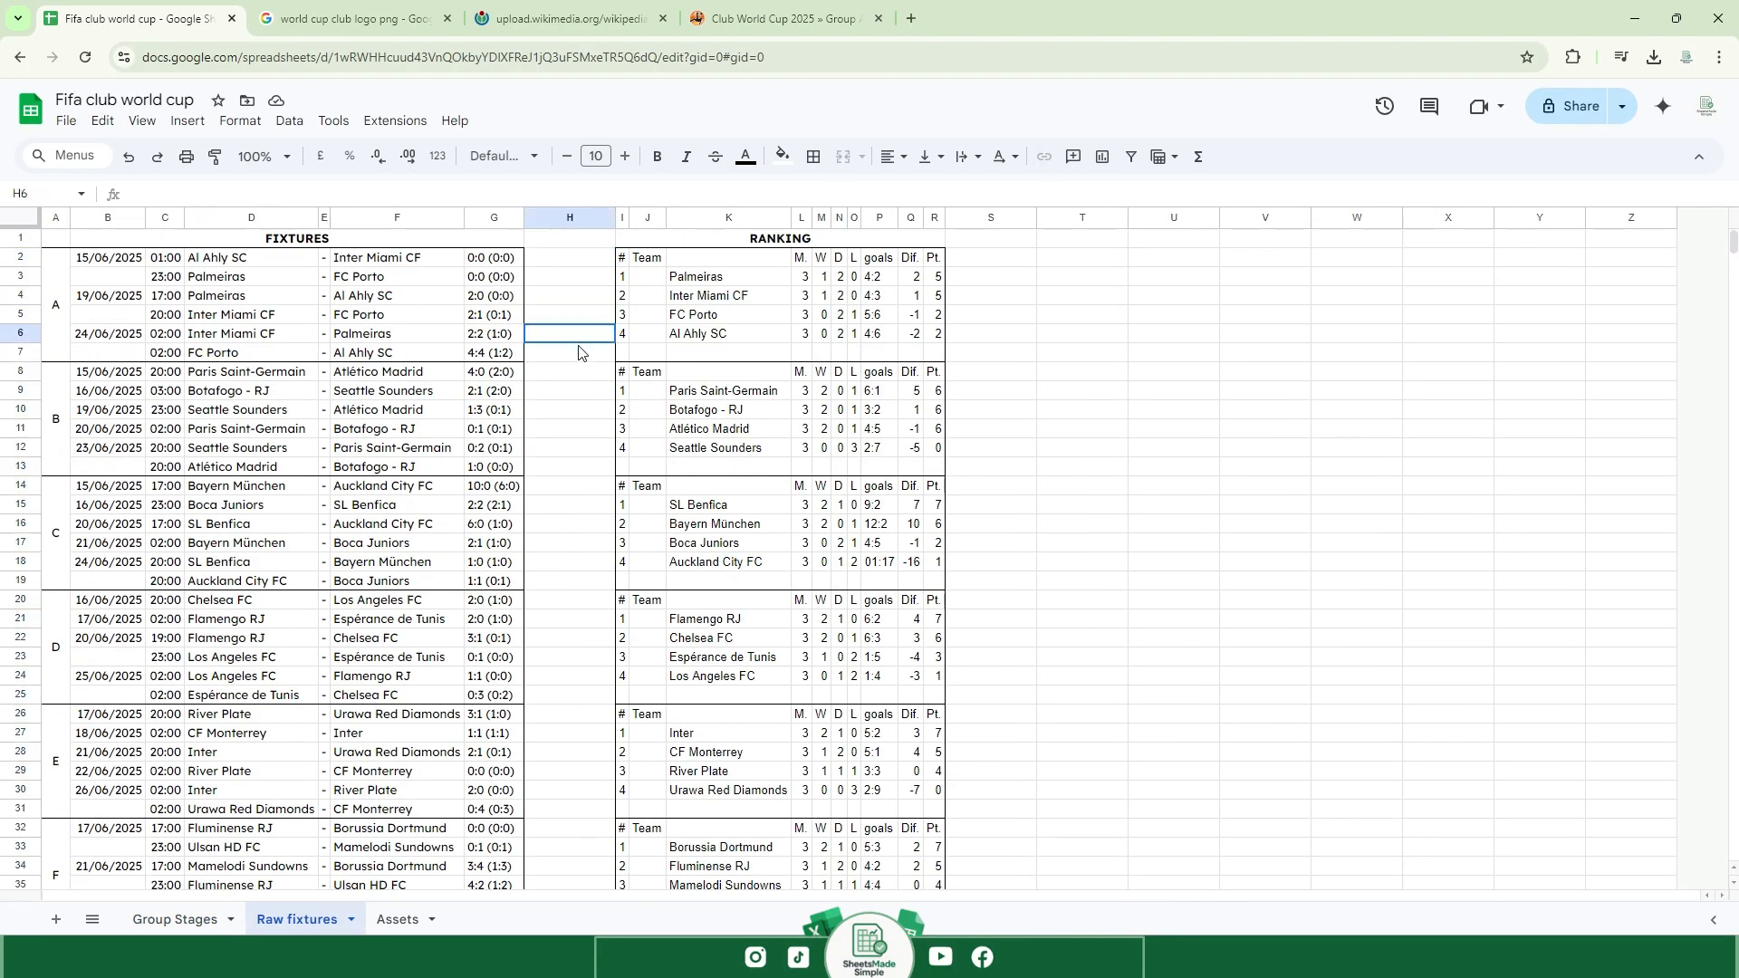
right_click(595, 220)
click(710, 356)
Enter the header MatchDAY in I1 of the new column.
click(647, 236)
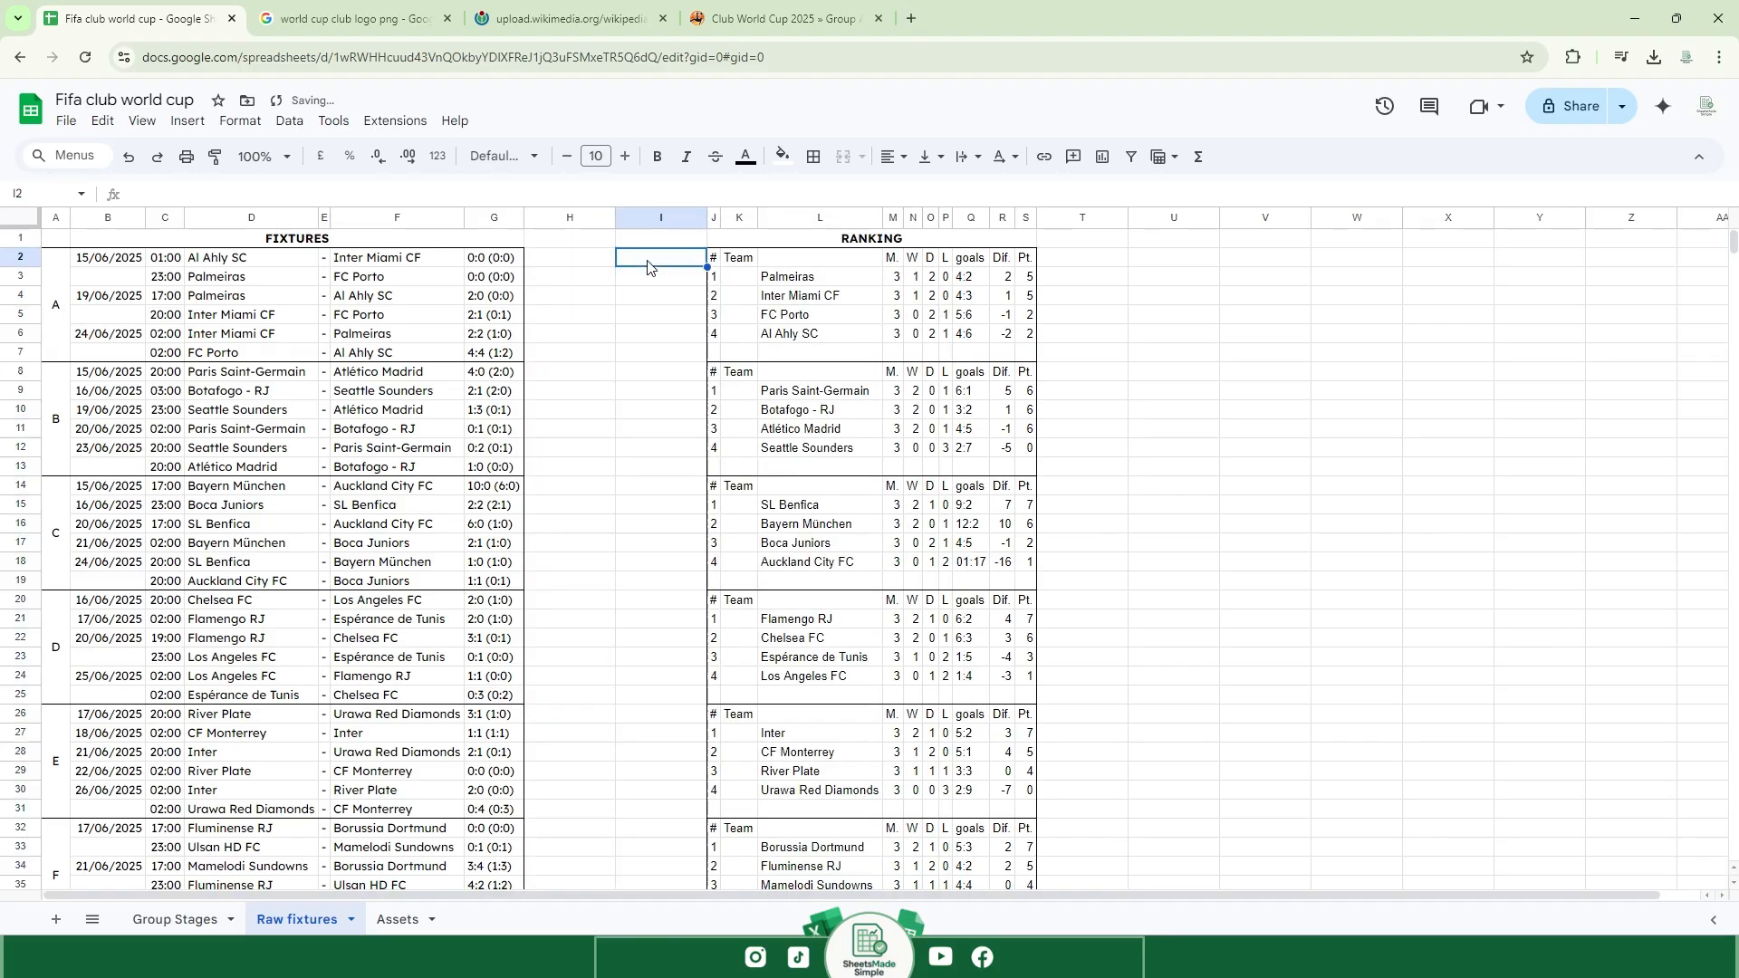
key(Caps_Lock)
text(MatchDAY)
key(Return)
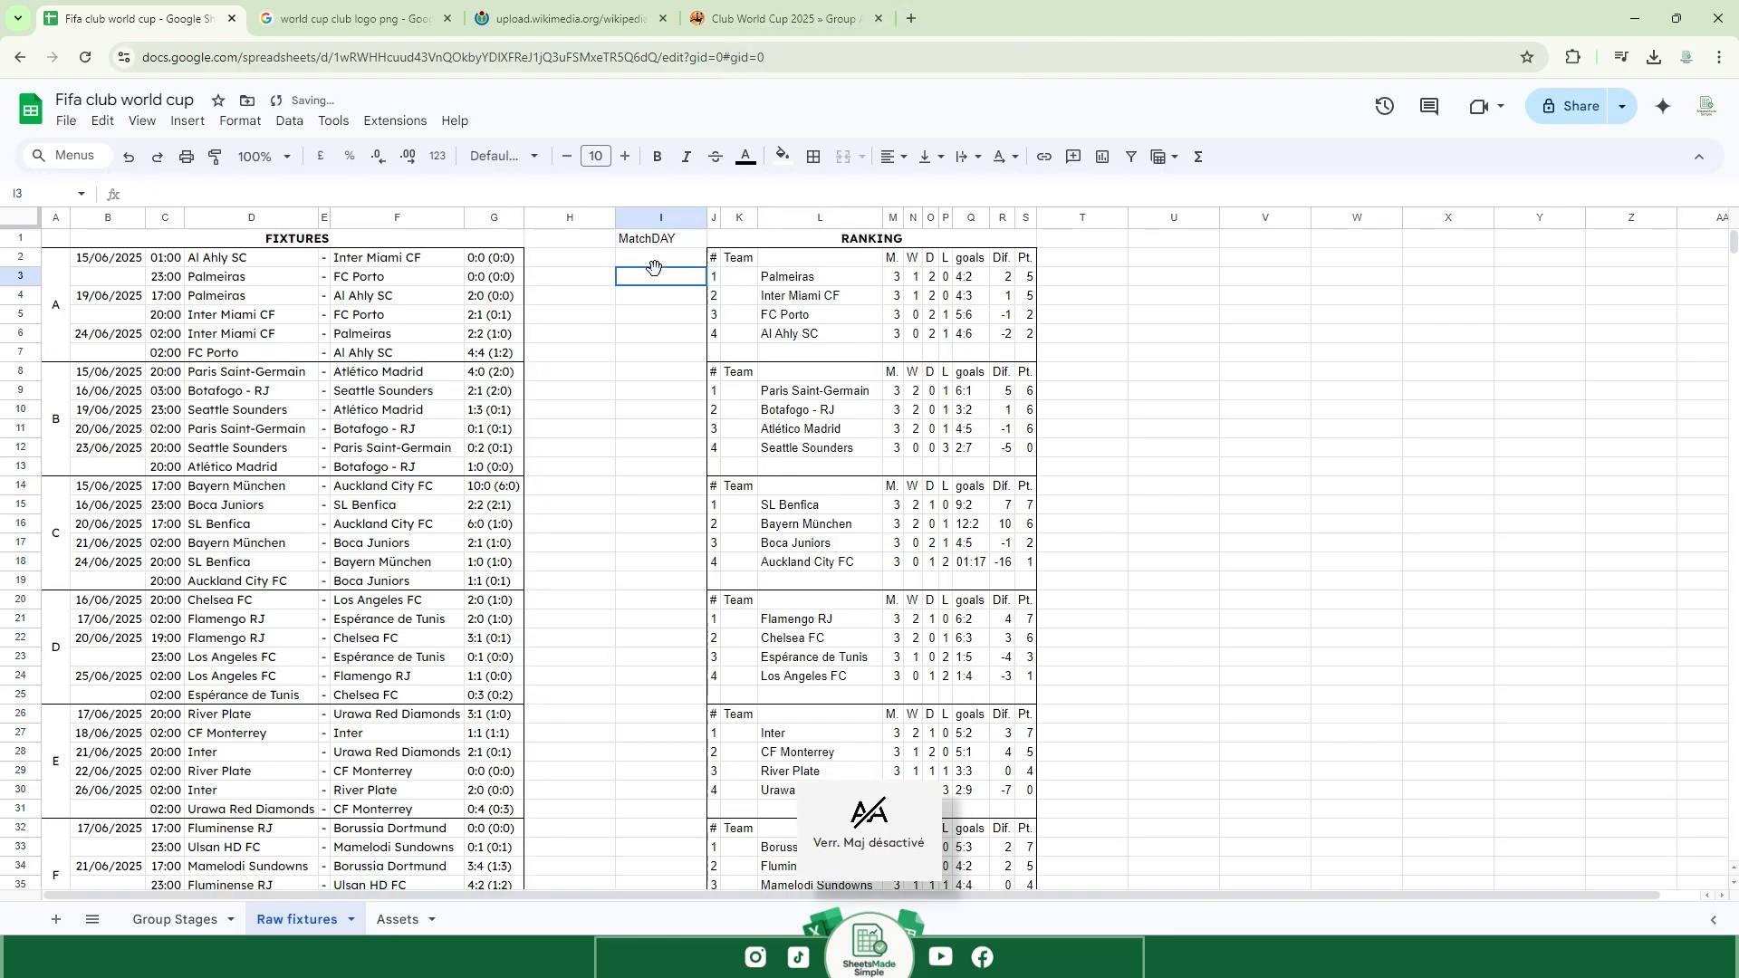
Fill I2:I13 of the MatchDAY column with 1, 1, 2, 2, 3, 3 for each of groups A and B.
text(1)
key(Return)
key(Caps_Lock)
text(1)
key(Return)
text(2)
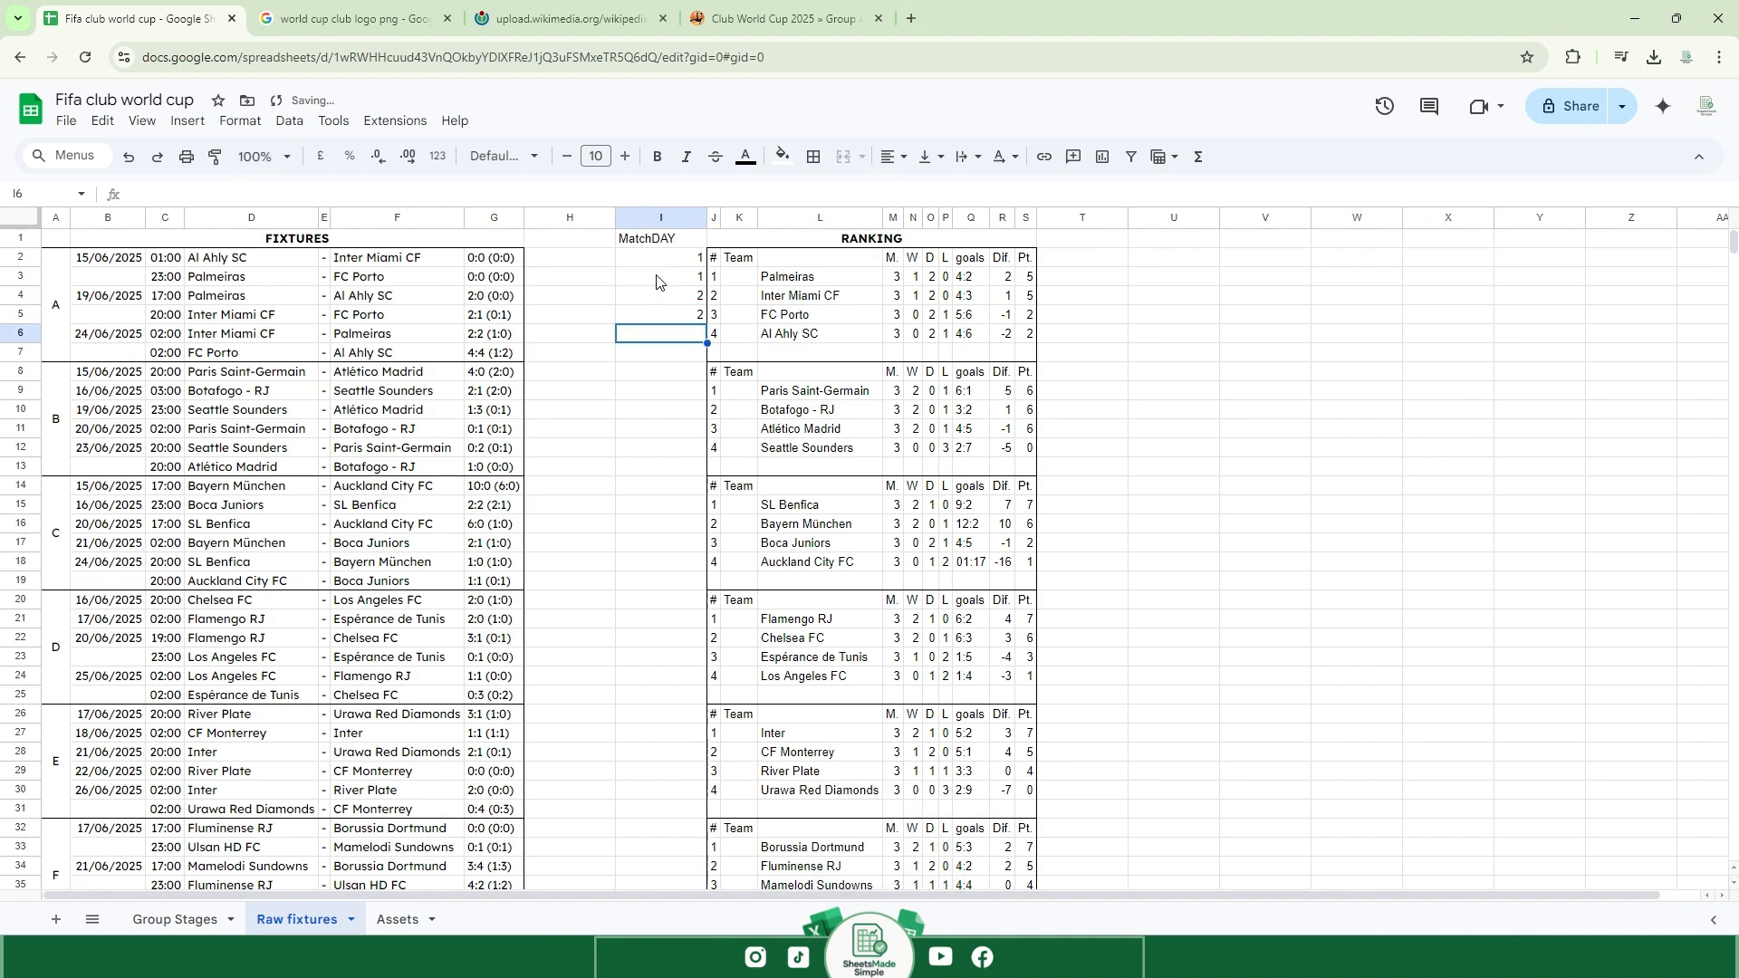
text( 2 3 3 1 1 2 2 3 3)
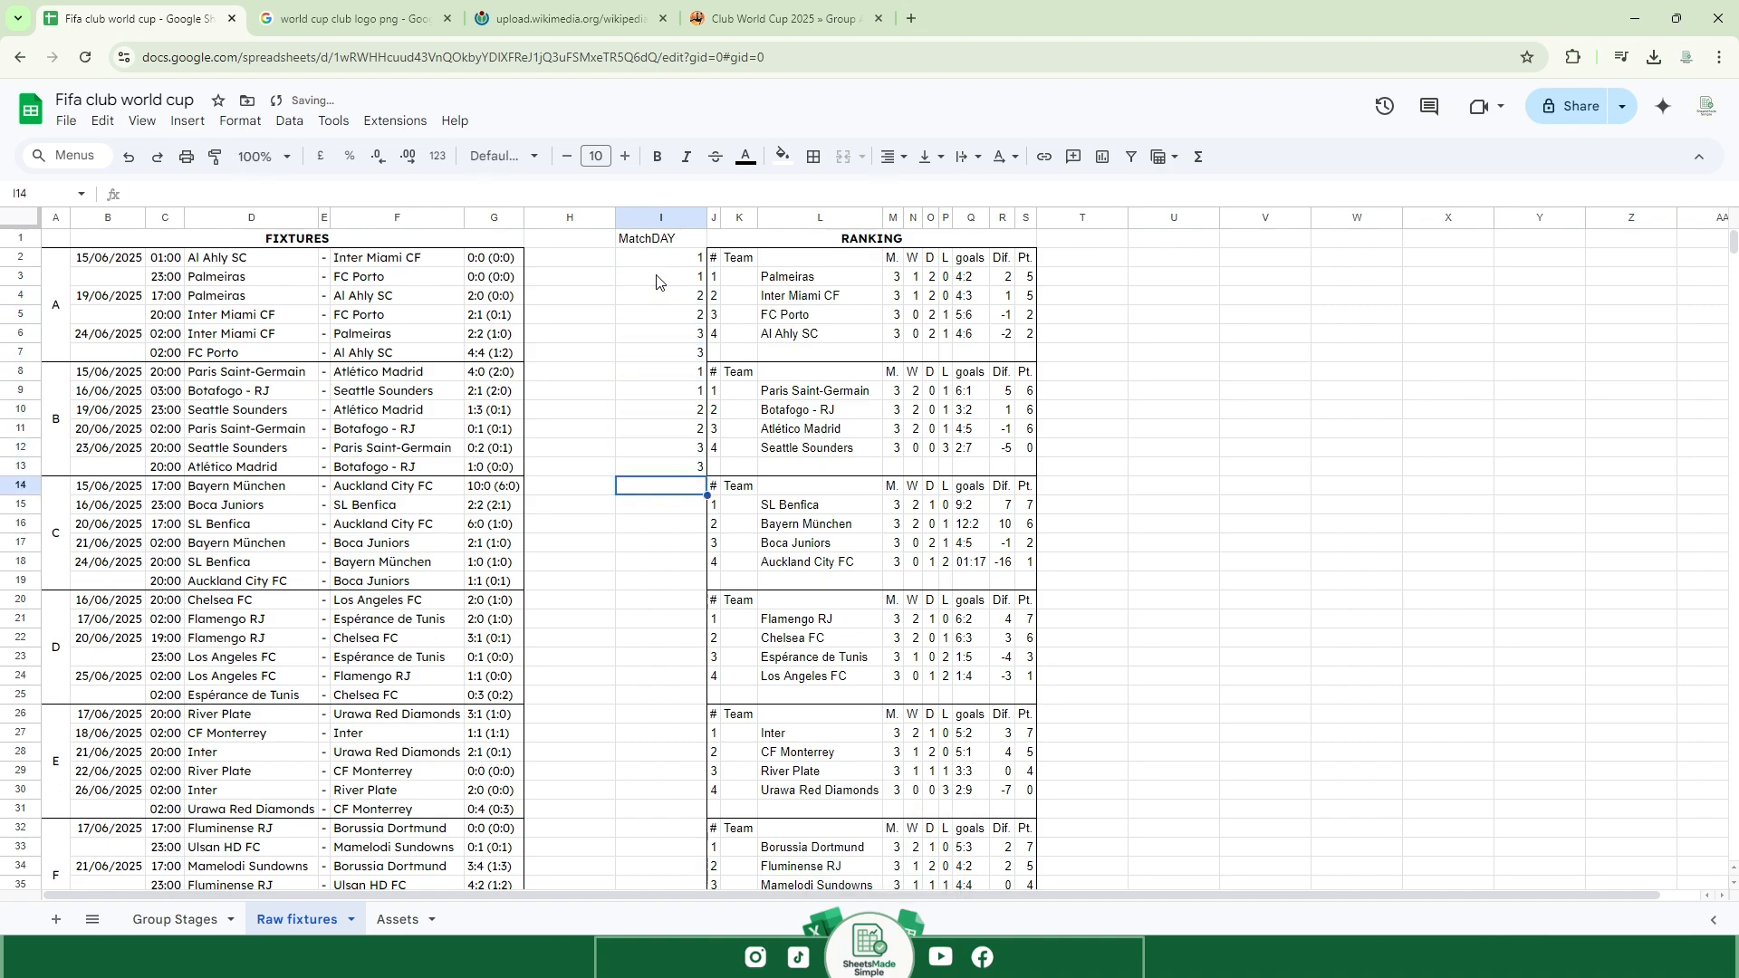
Copy the matchday numbers from I8:I13 to the fixture rows of groups C through H, down to I49.
drag(659, 373, 659, 466)
key(ctrl+c)
click(661, 495)
key(ctrl+v)
click(661, 600)
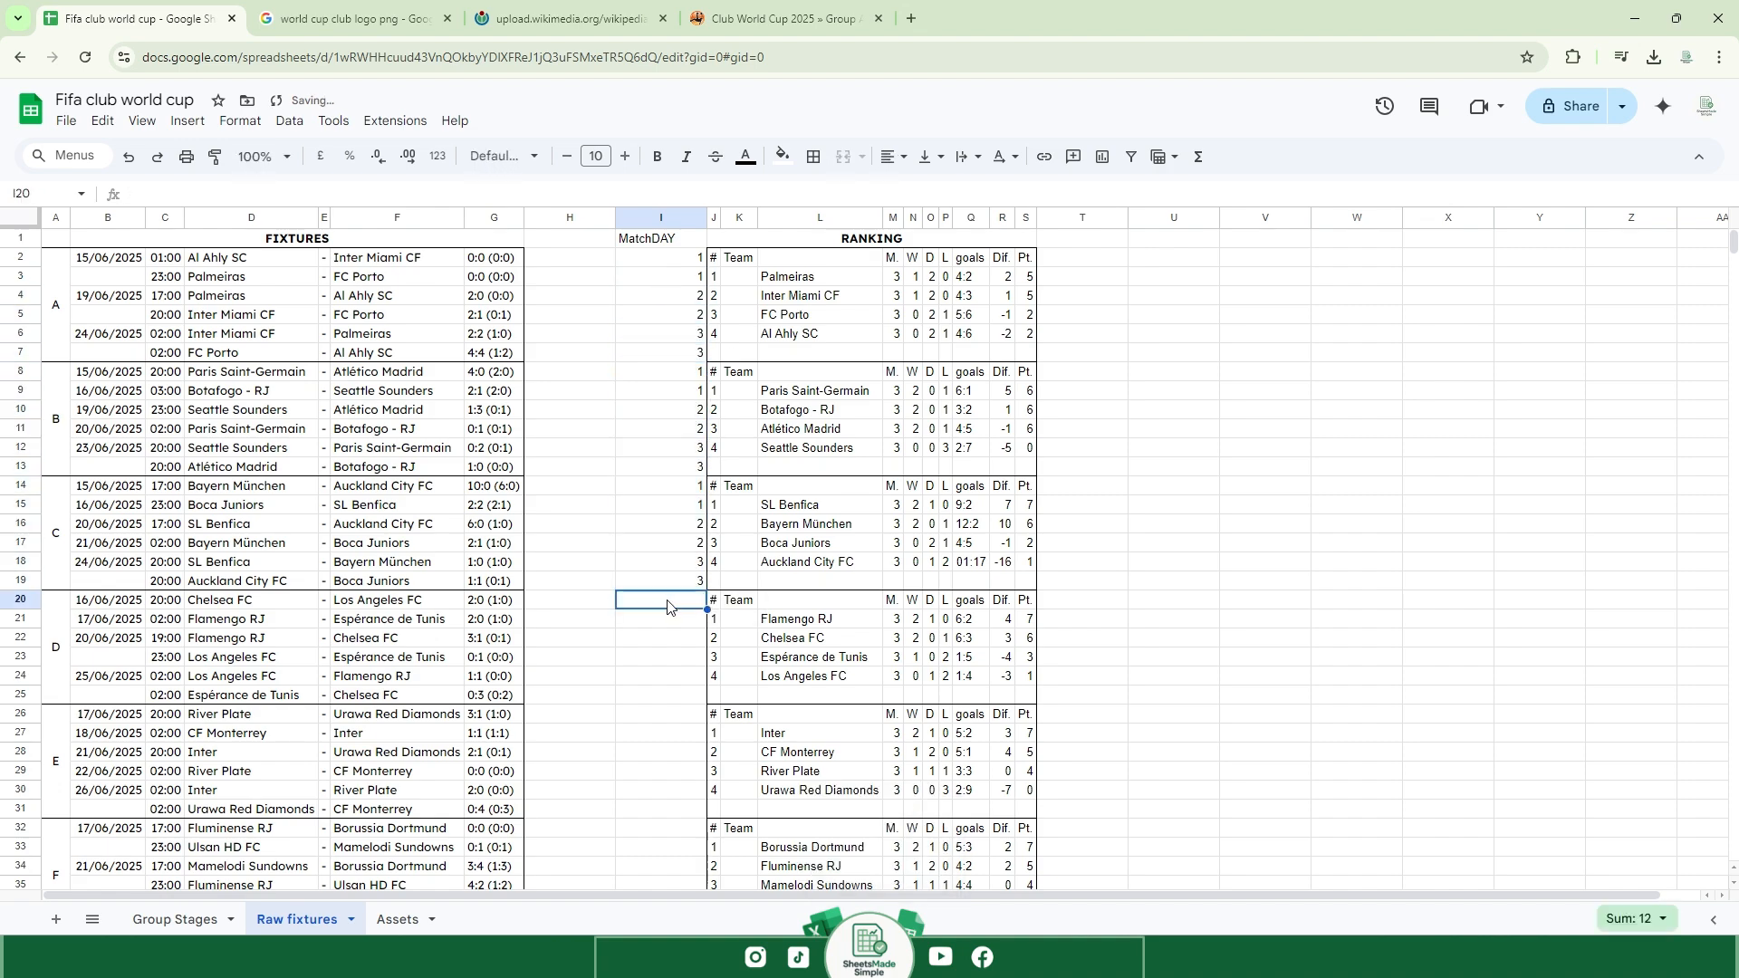
key(ctrl+v)
click(661, 714)
key(ctrl+v)
scroll(661, 635, down, 8)
click(675, 490)
key(ctrl+v)
click(675, 603)
key(ctrl+v)
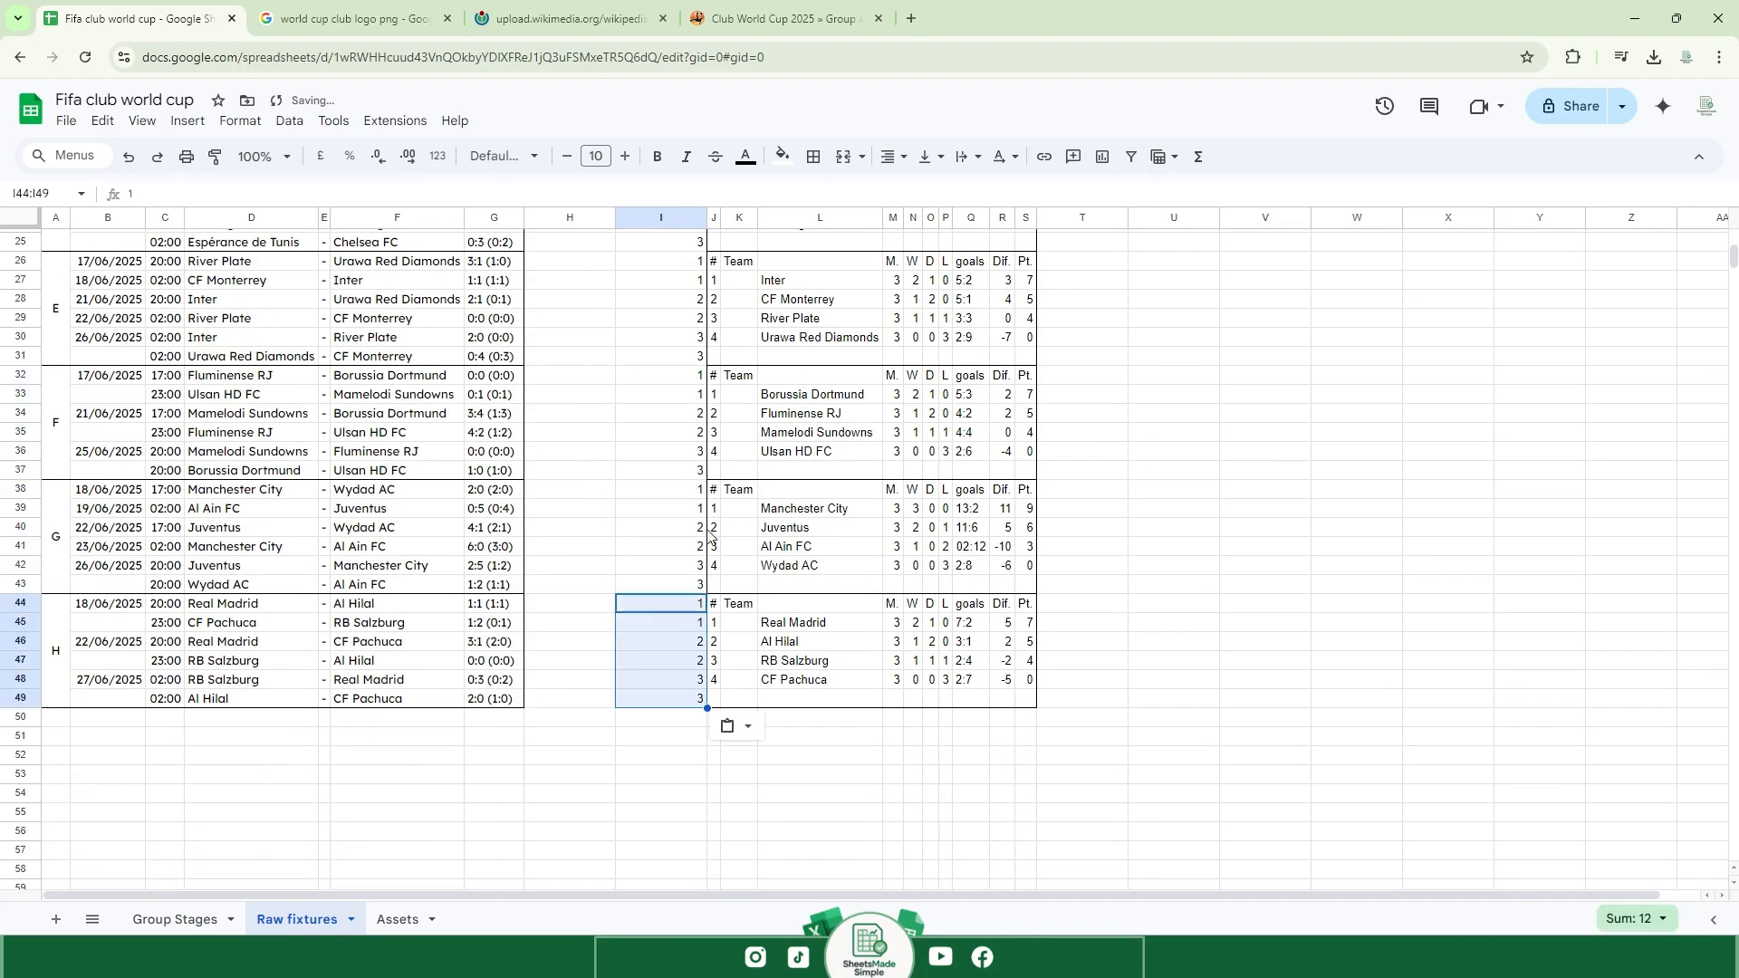
Insert an empty column between the MatchDAY column and the ranking table.
scroll(675, 543, up, 8)
right_click(684, 219)
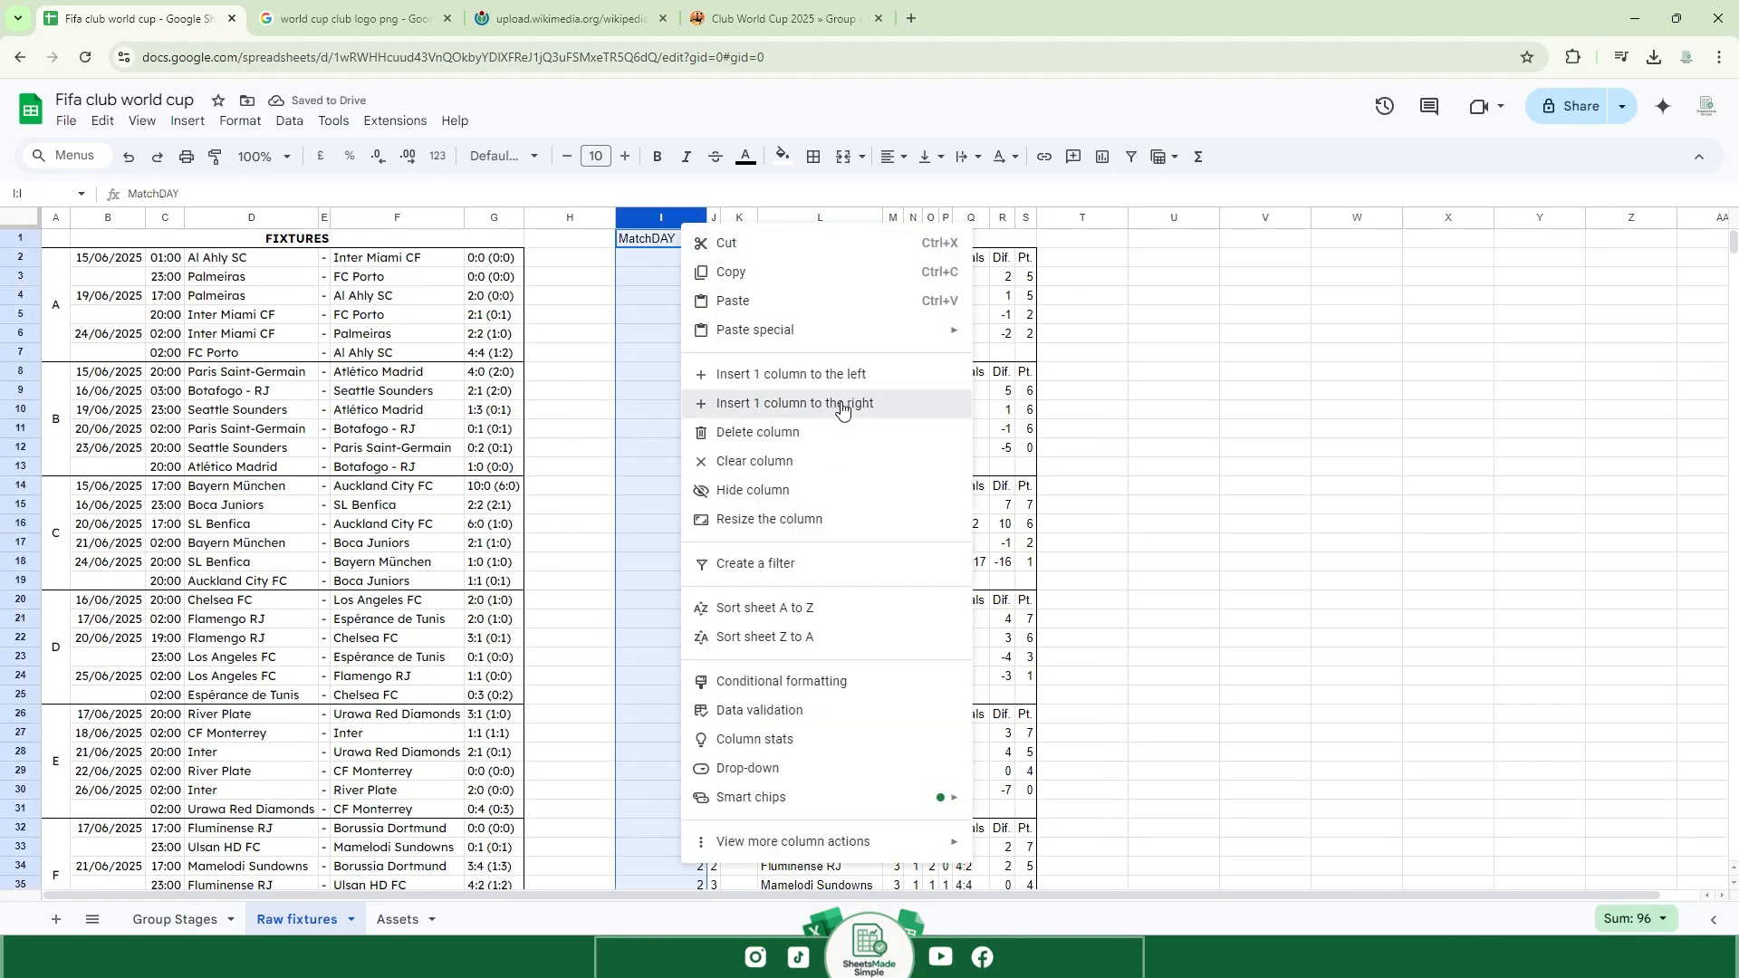
click(738, 404)
click(612, 409)
click(710, 335)
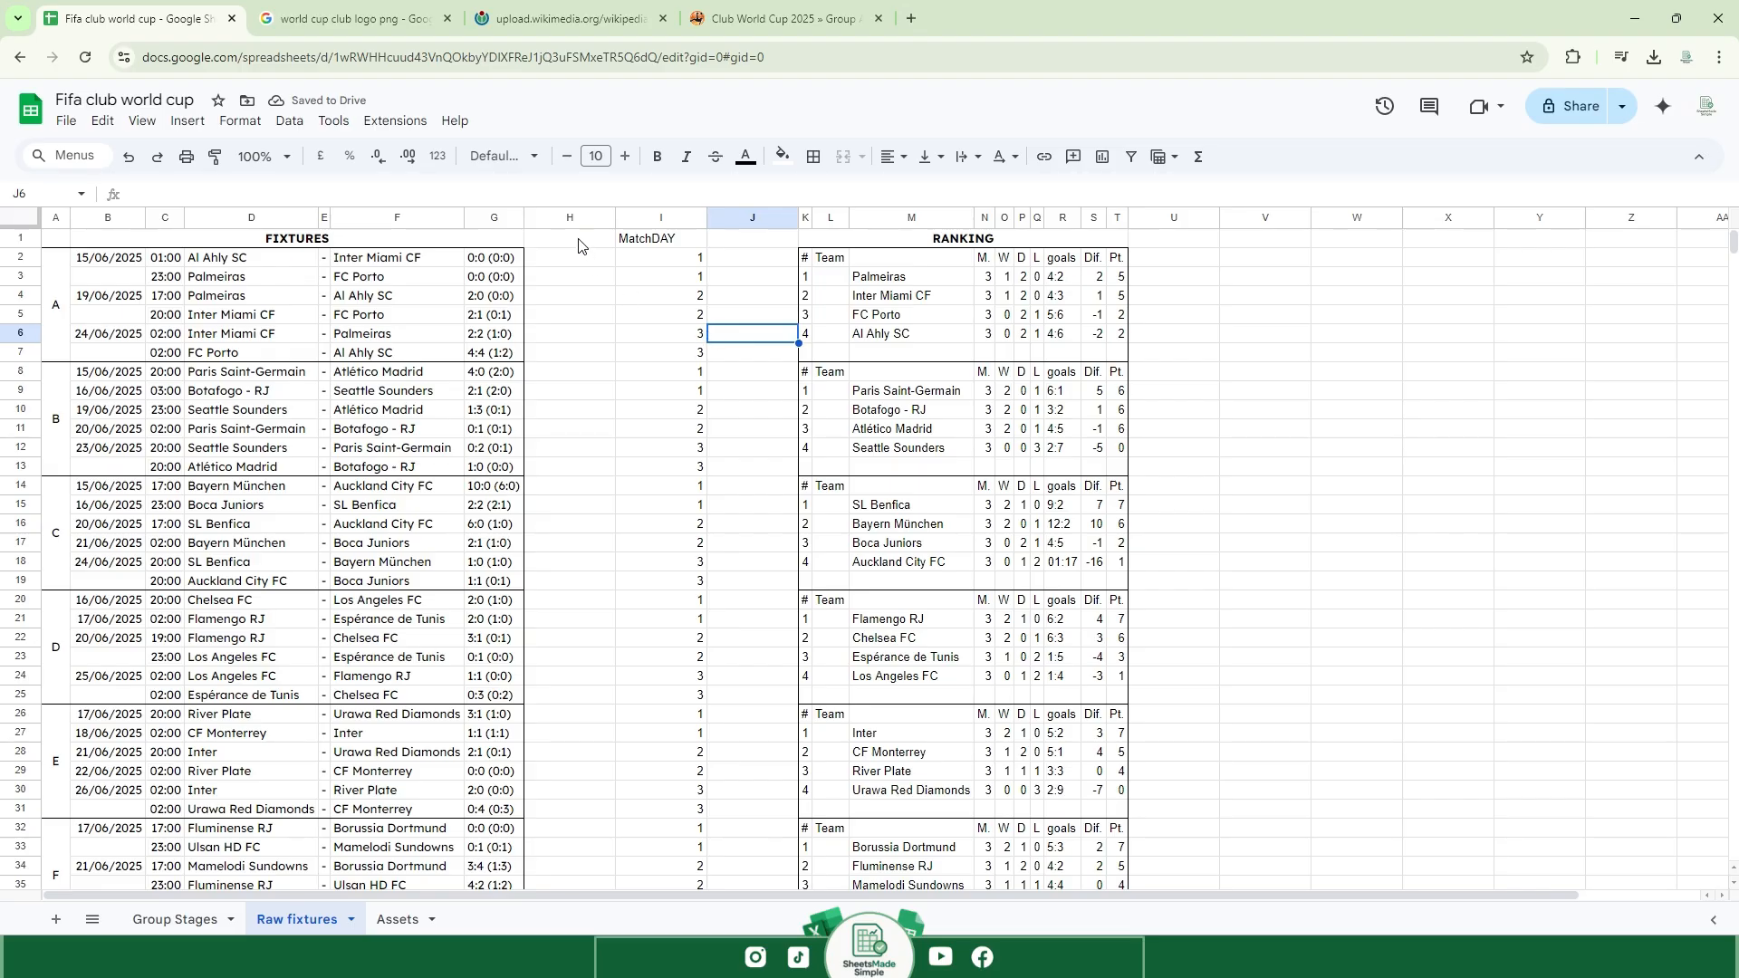
Replace ARRAYFORMULA with FILTER in the S5 team formula on the Group Stages sheet.
click(206, 920)
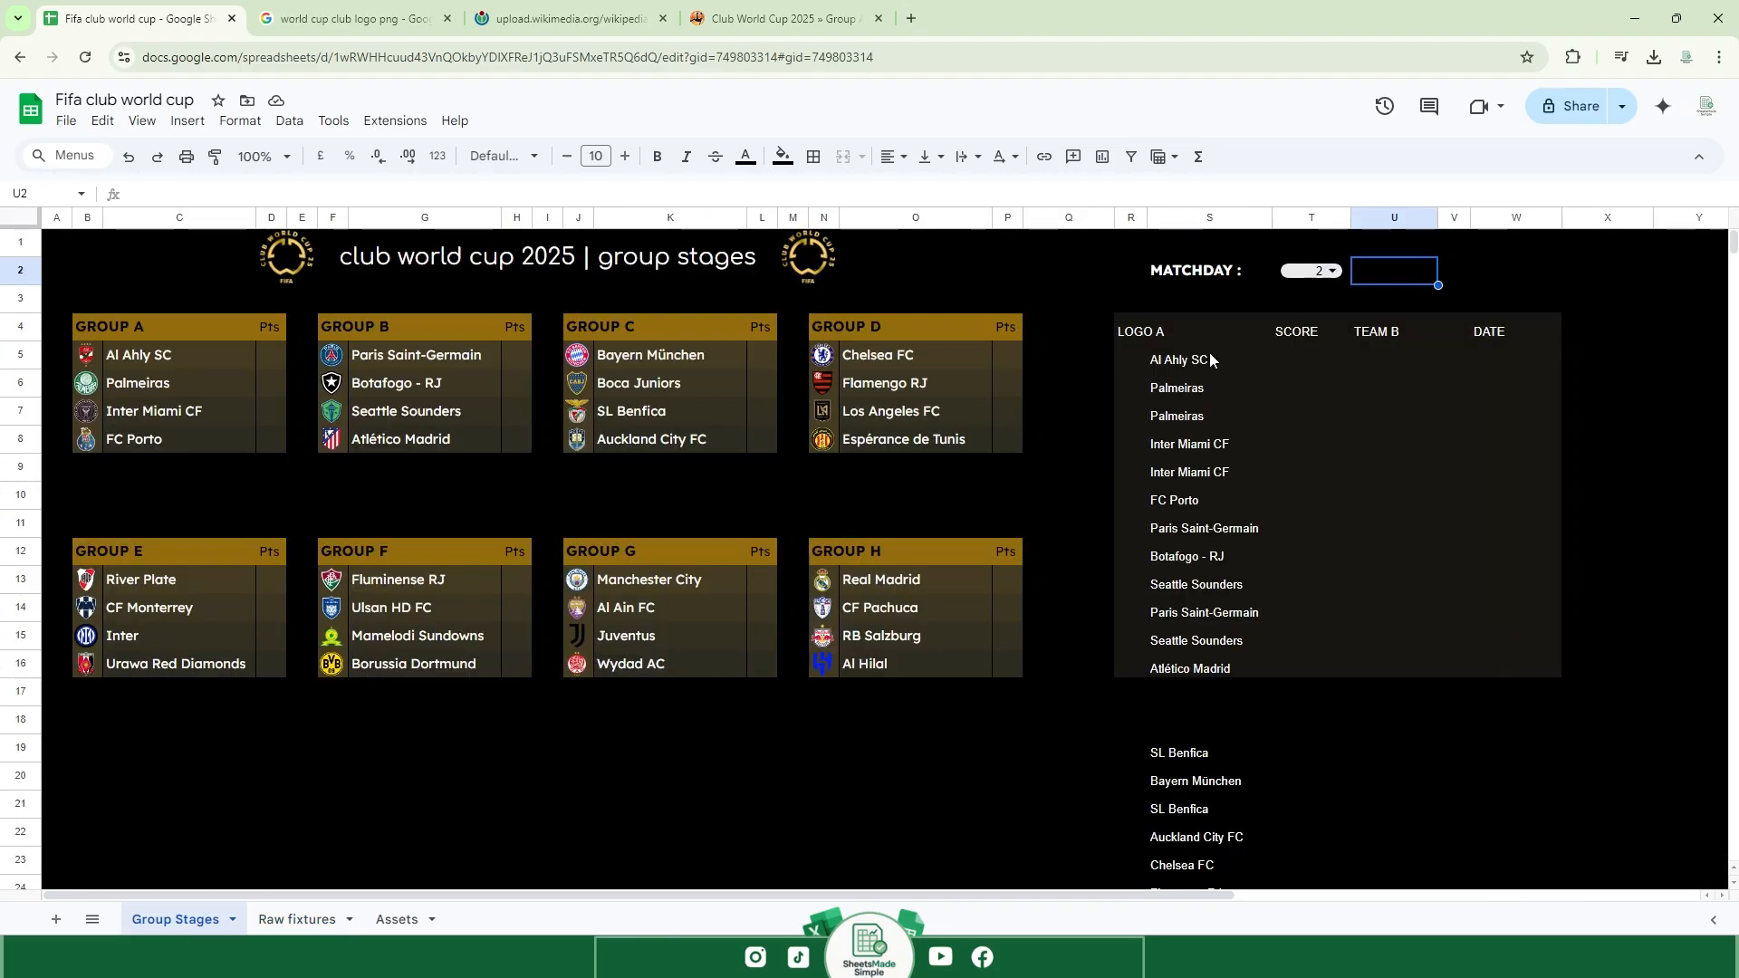
click(1163, 361)
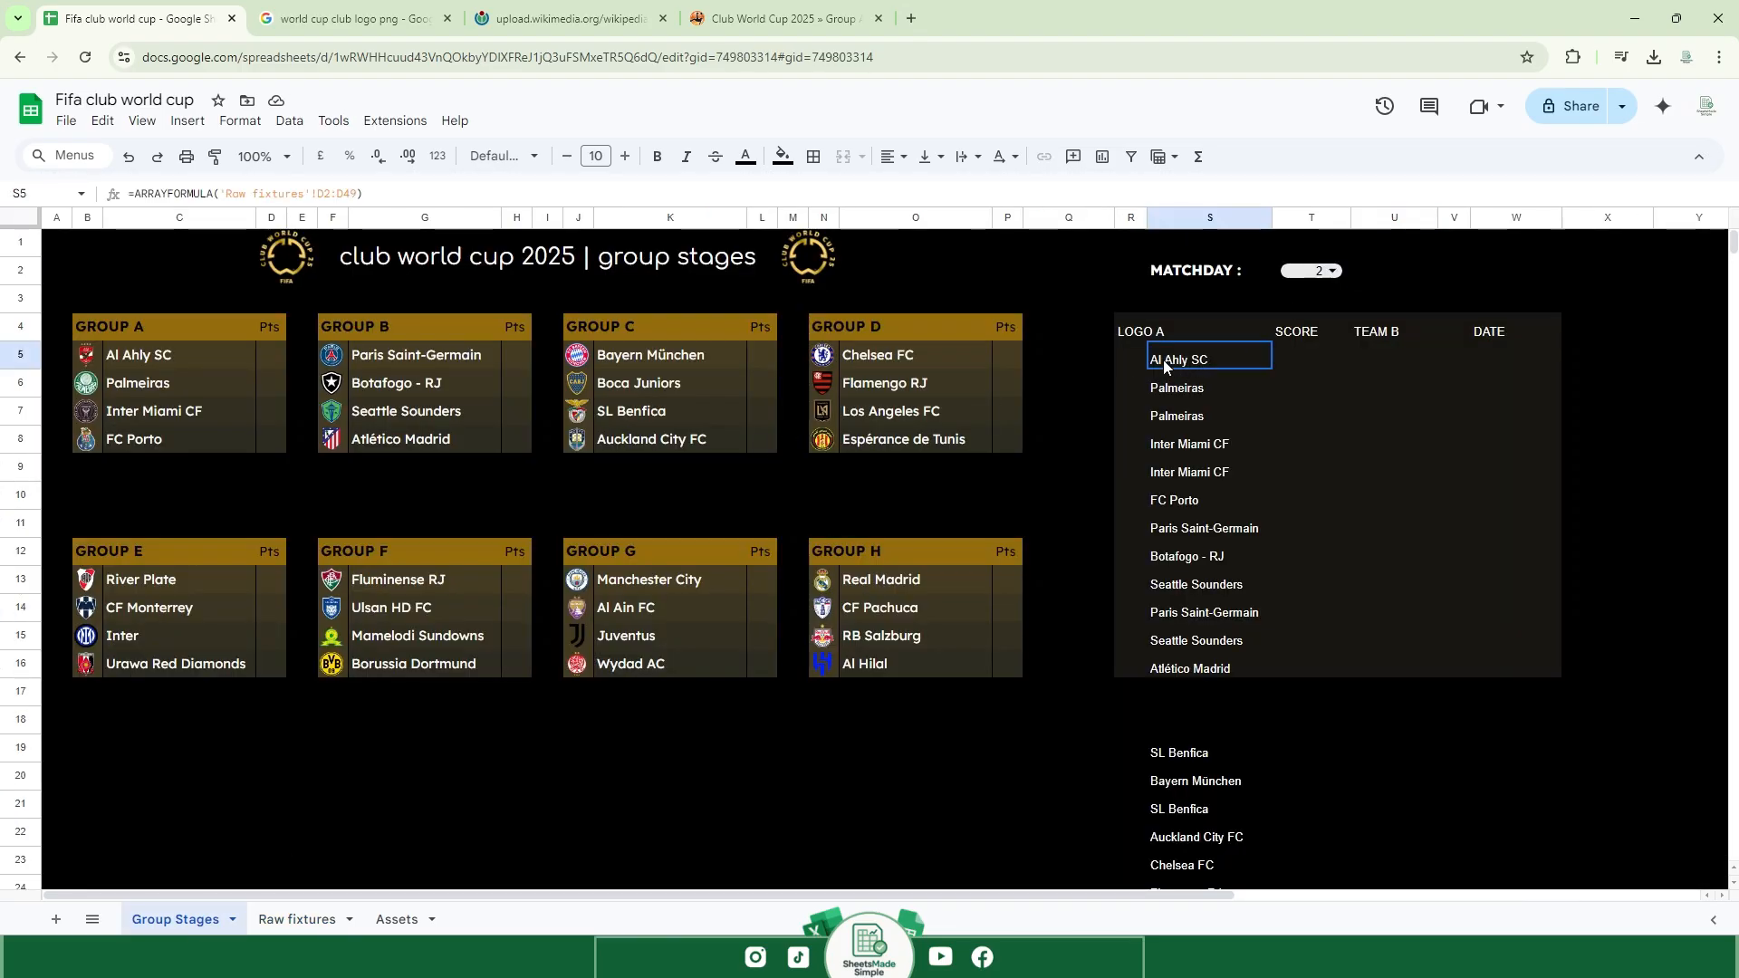
double_click(1163, 361)
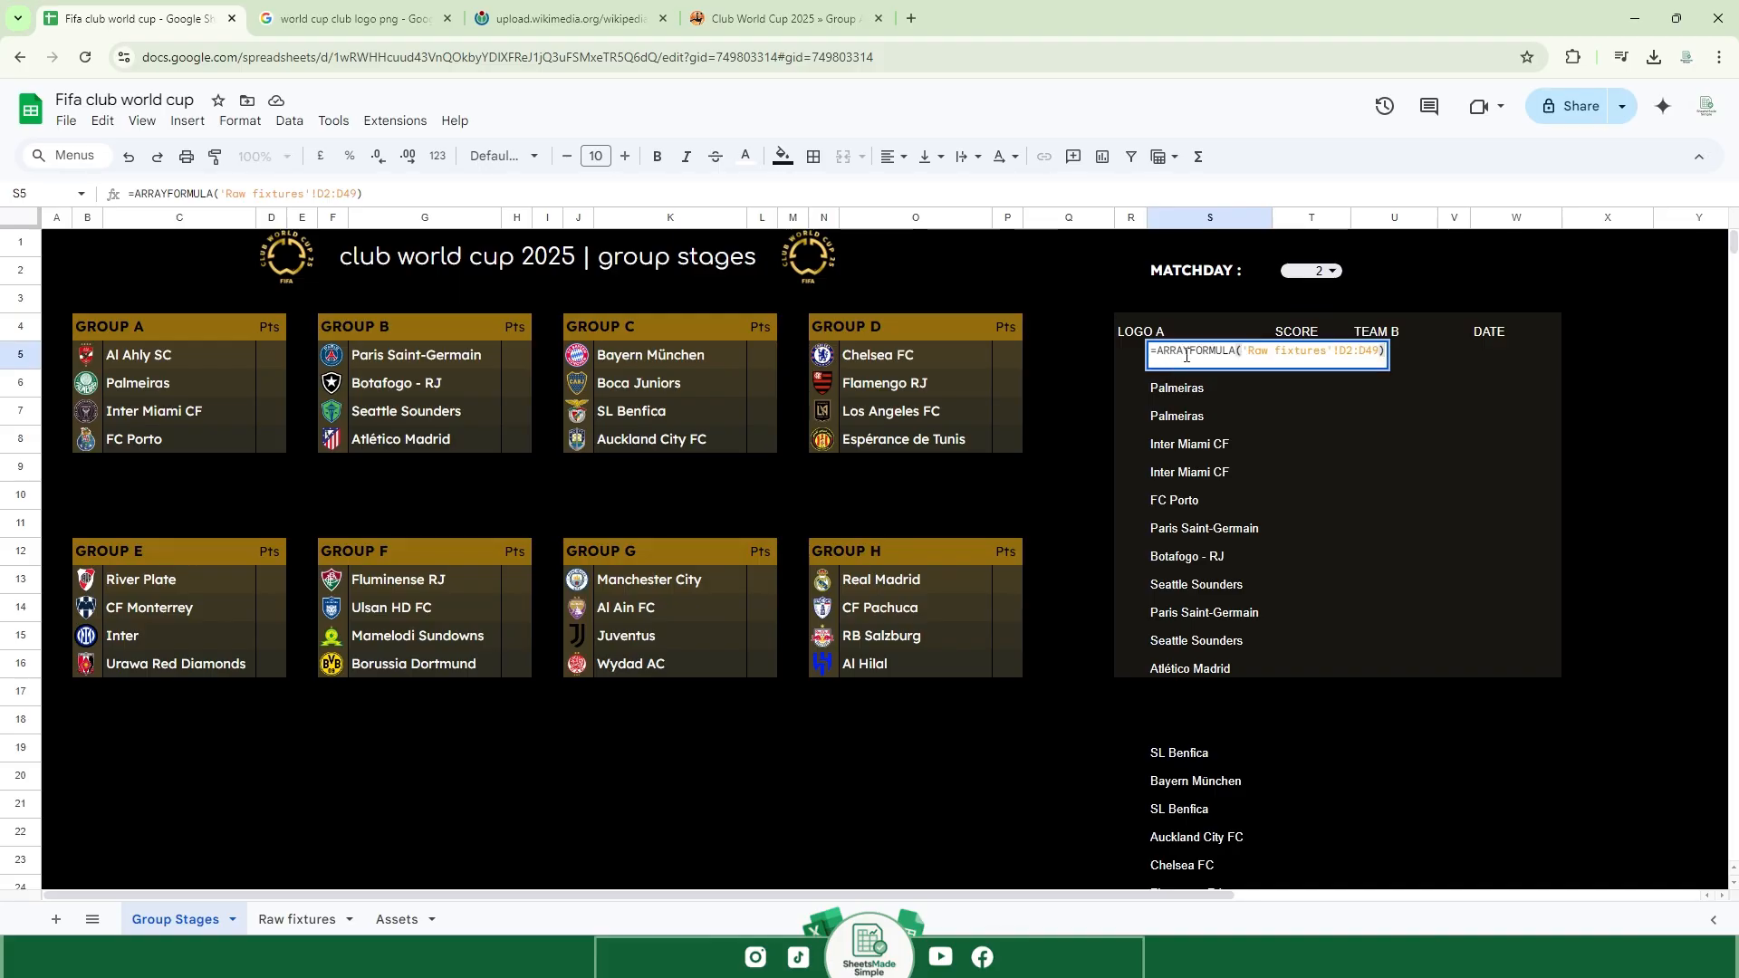
double_click(1187, 355)
key(BackSpace)
text(FILTER)
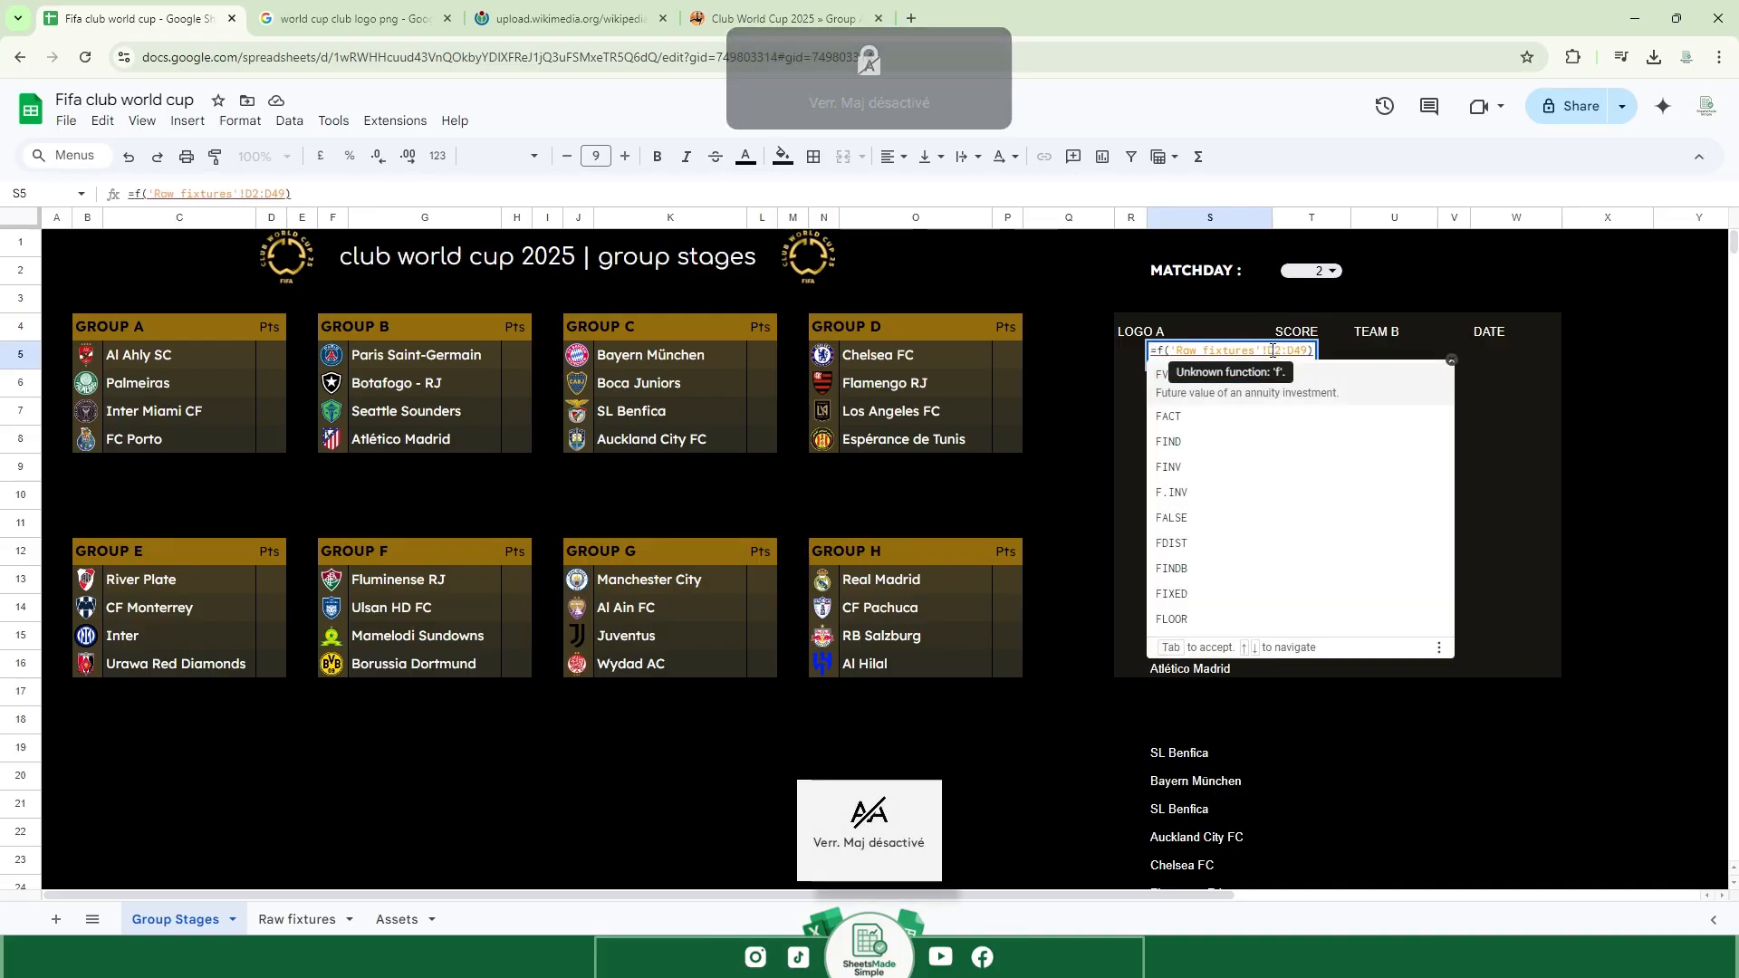
key(Right)
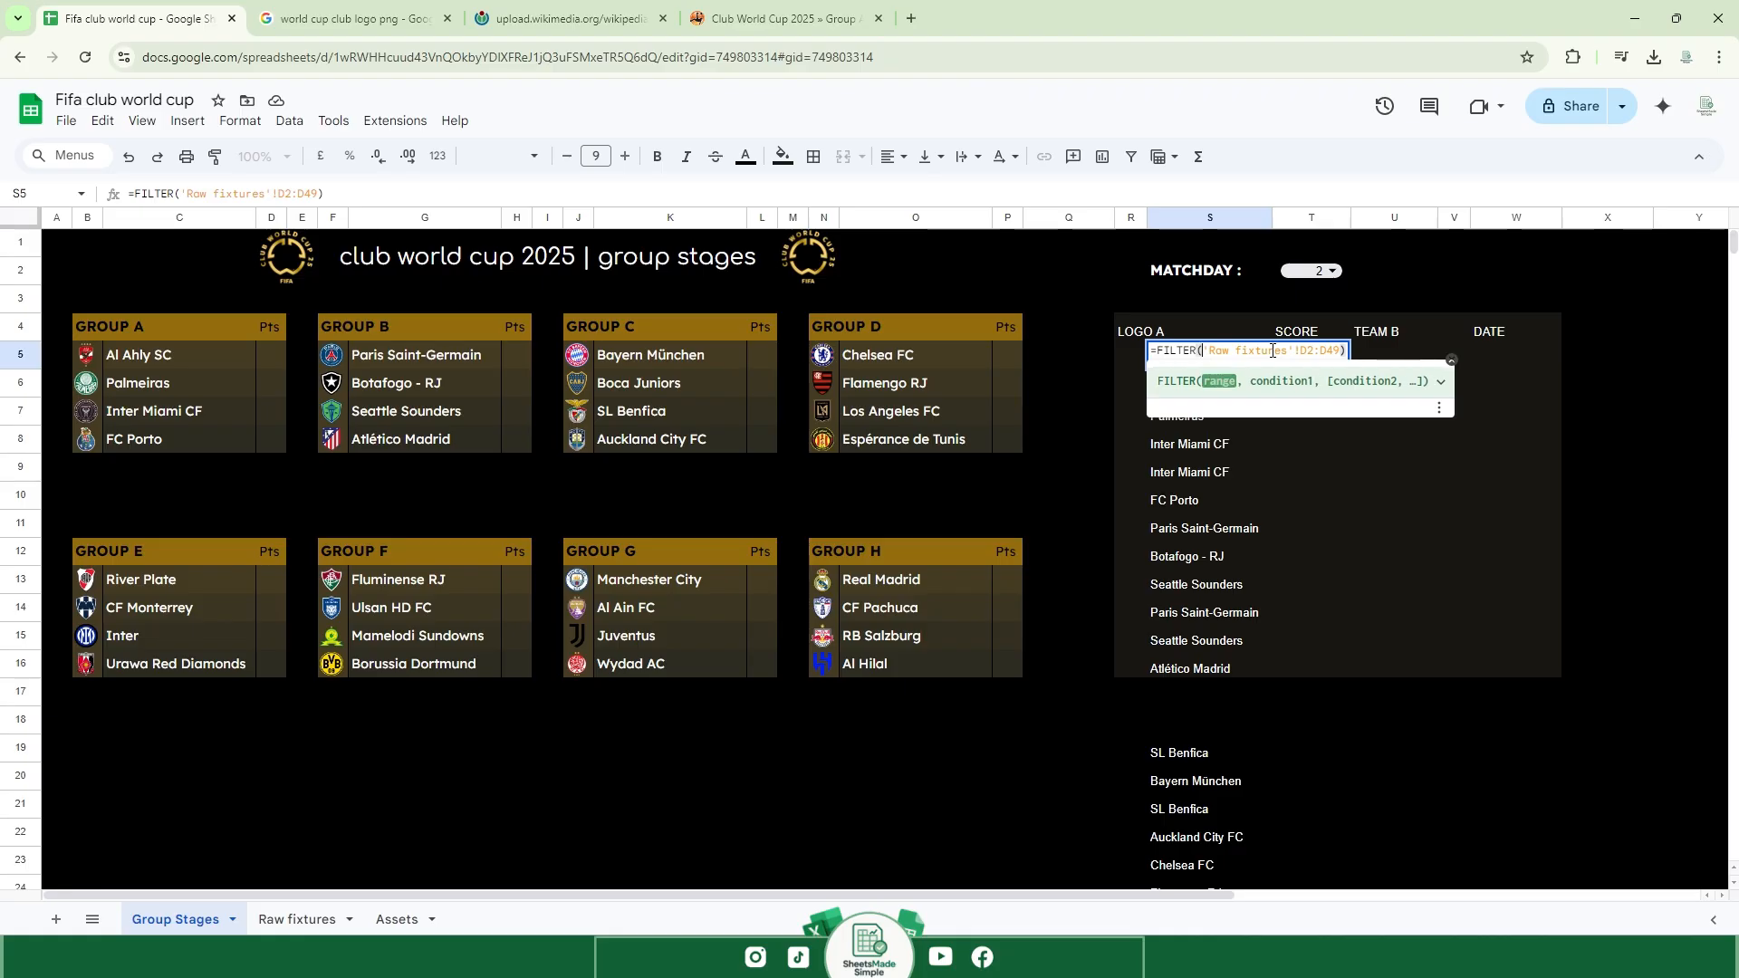
Add the condition 'Raw fixtures'!D2:D49=T2 to the FILTER formula in S5.
text(,)
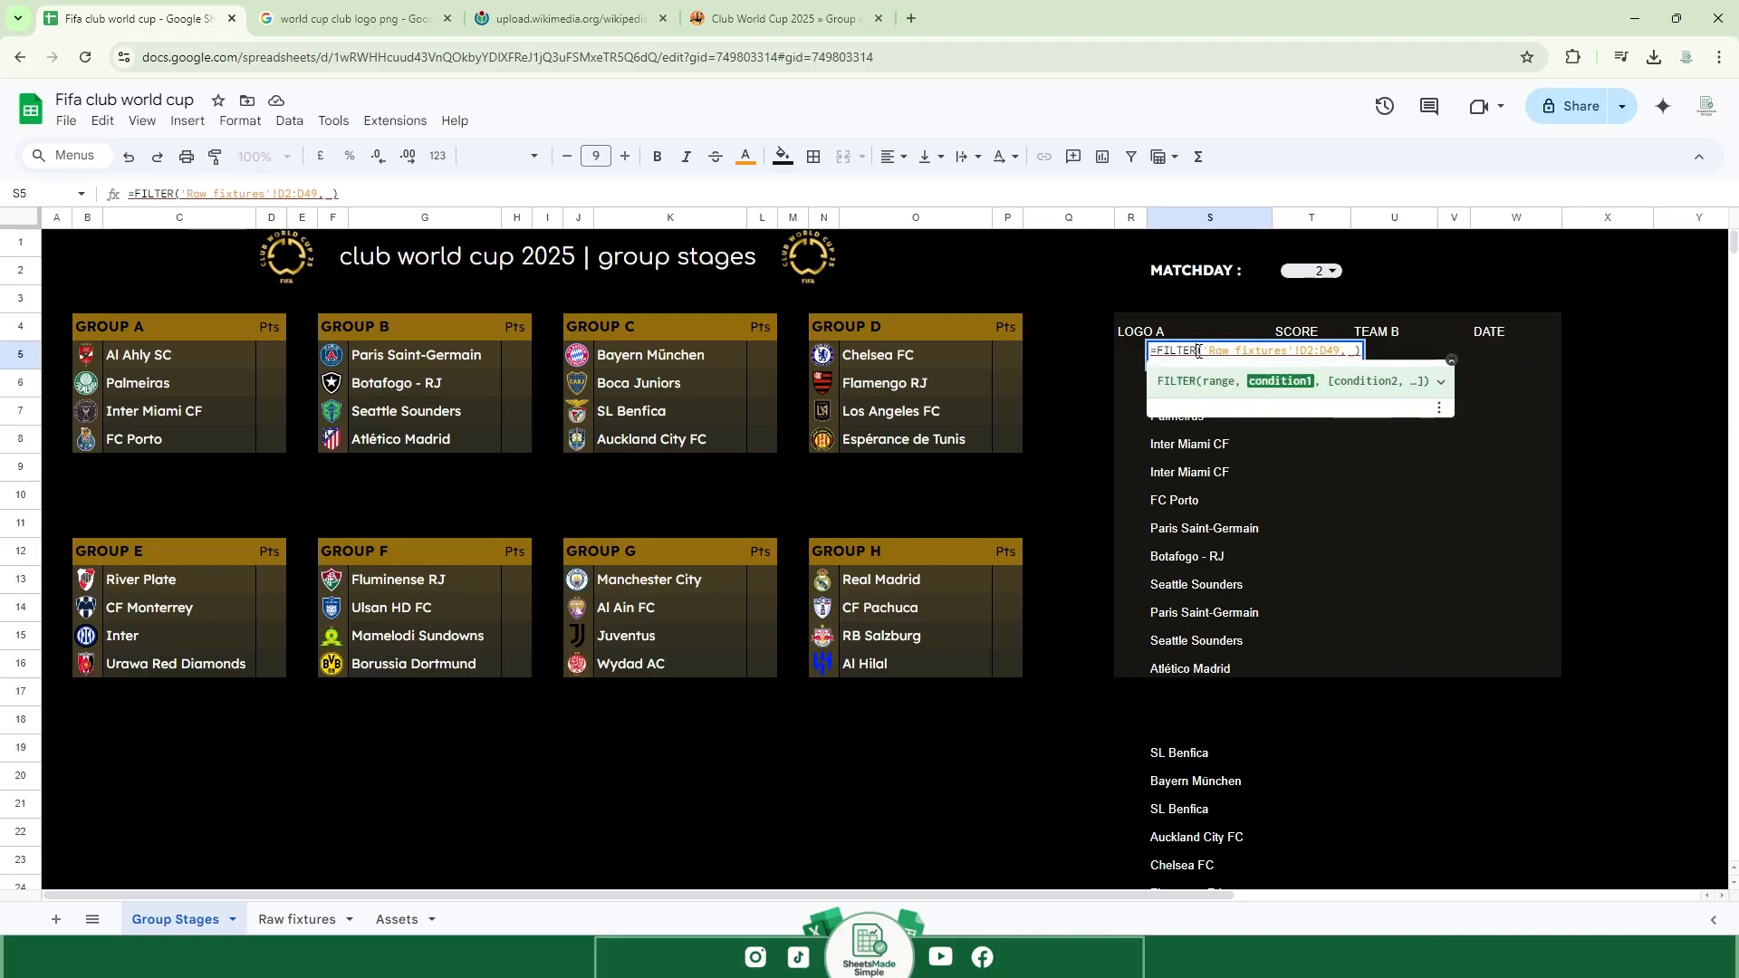
drag(1205, 352, 1255, 350)
click(1345, 351)
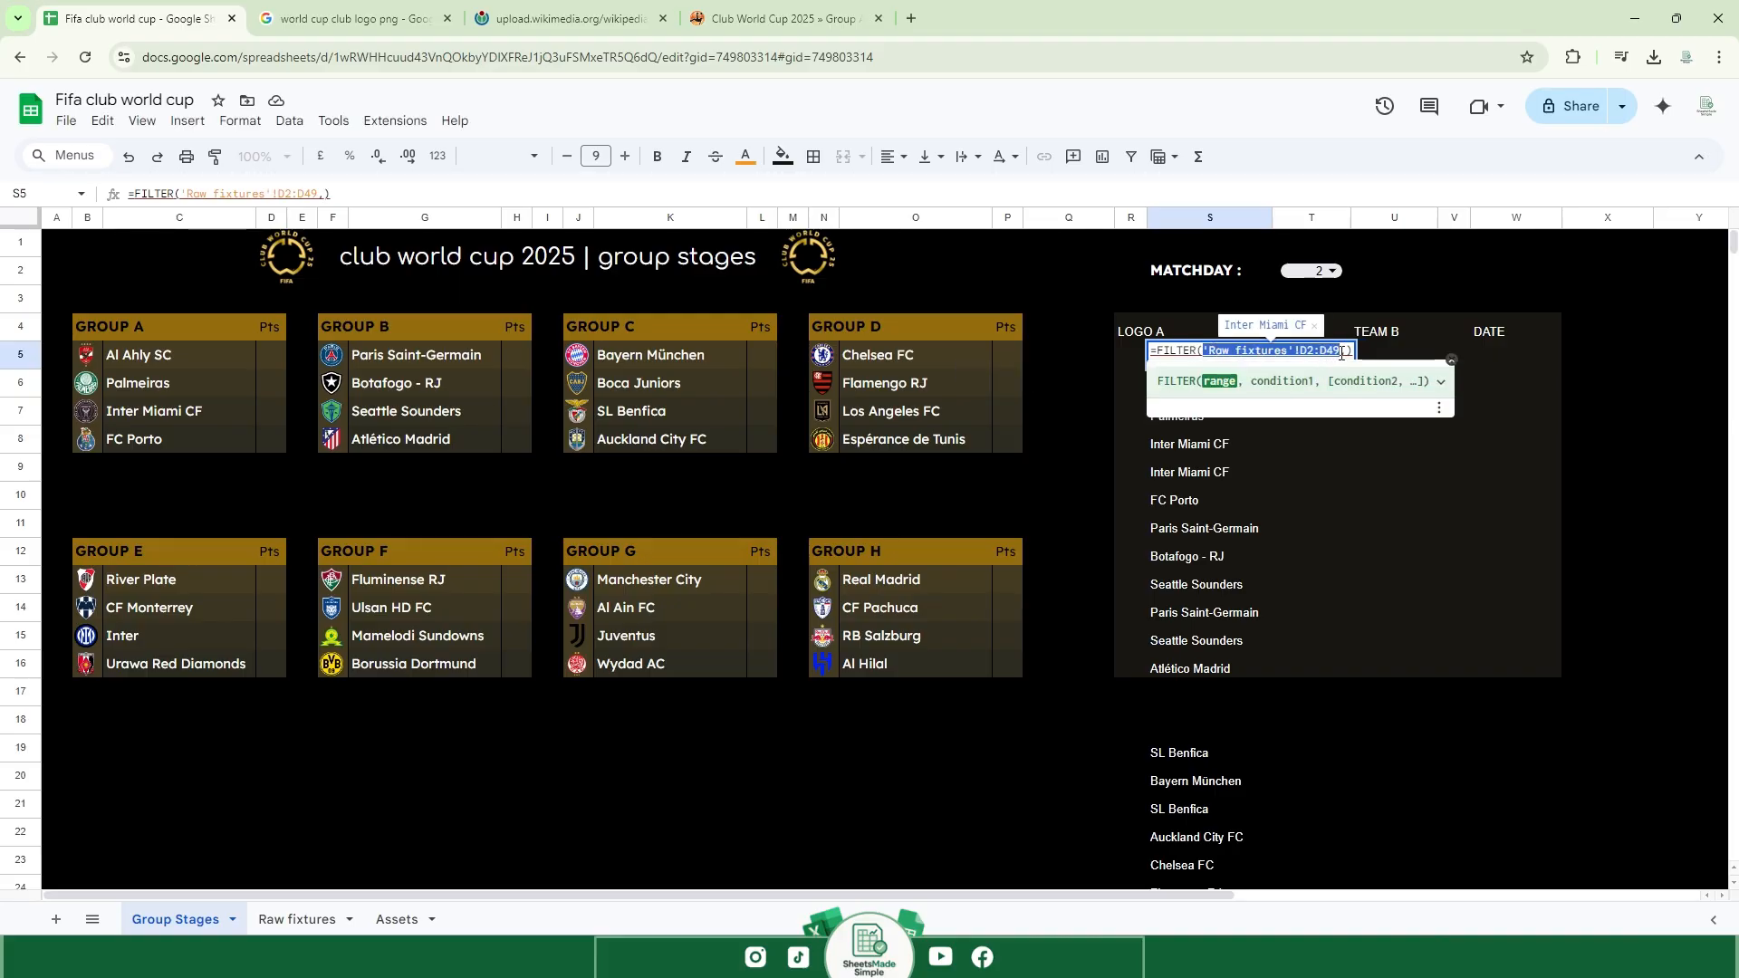
key(ctrl+v)
text(=)
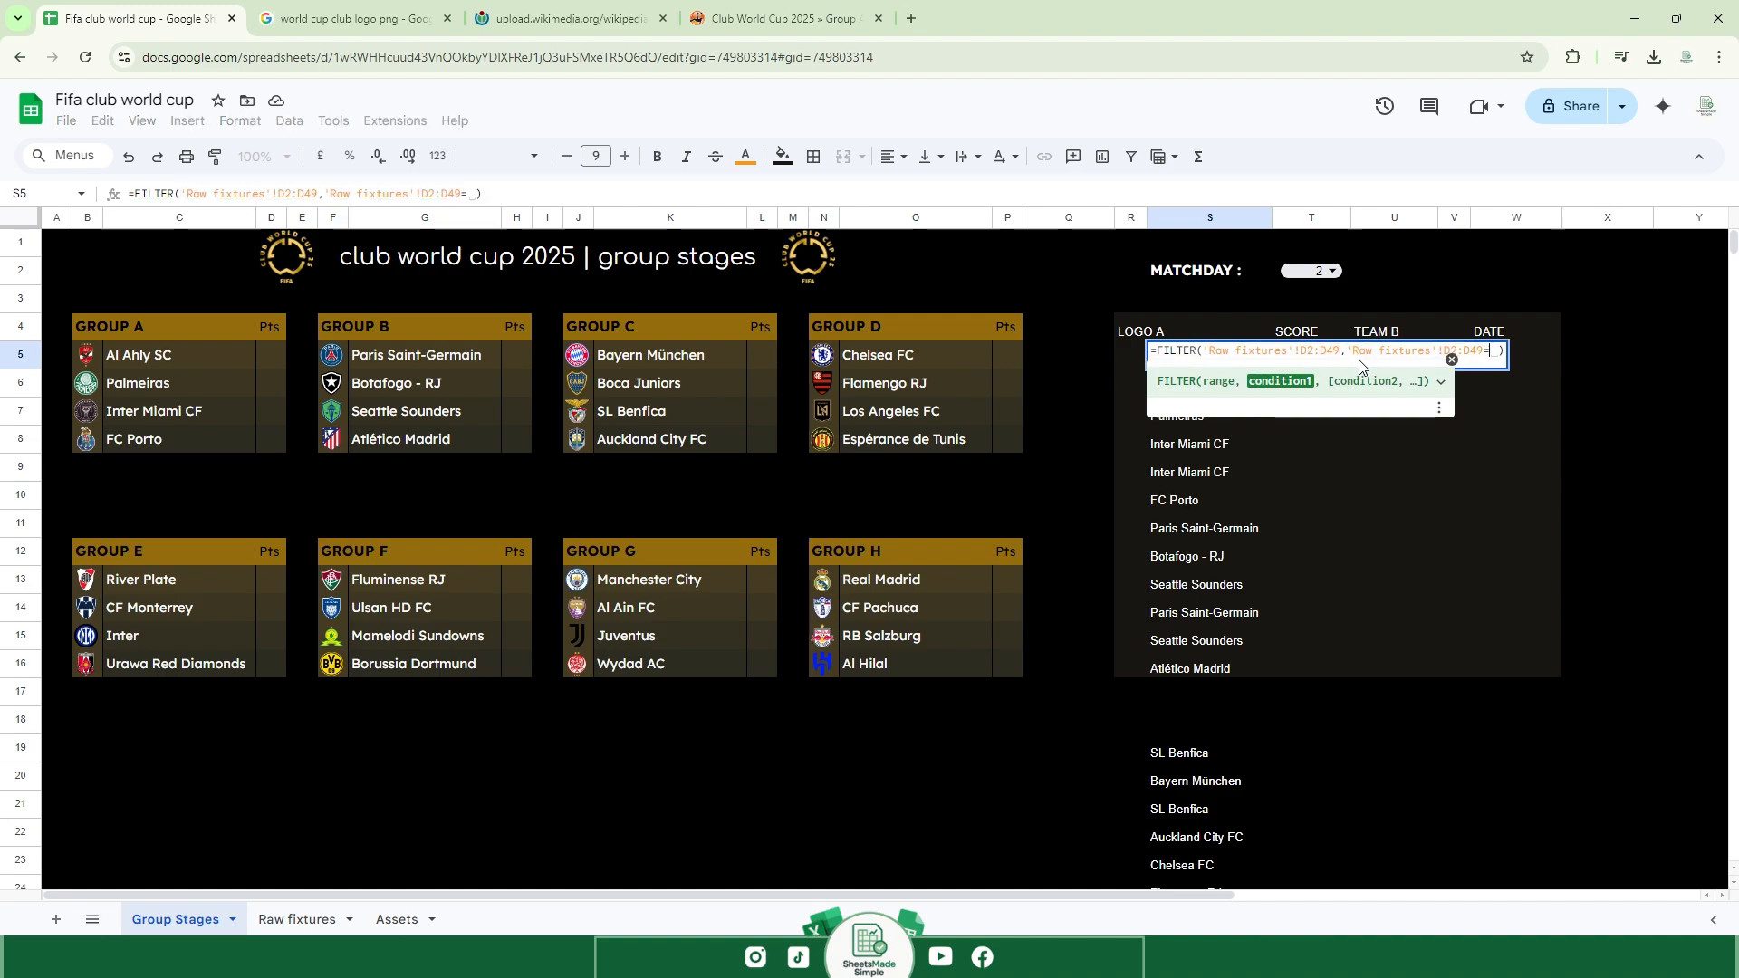
click(1309, 272)
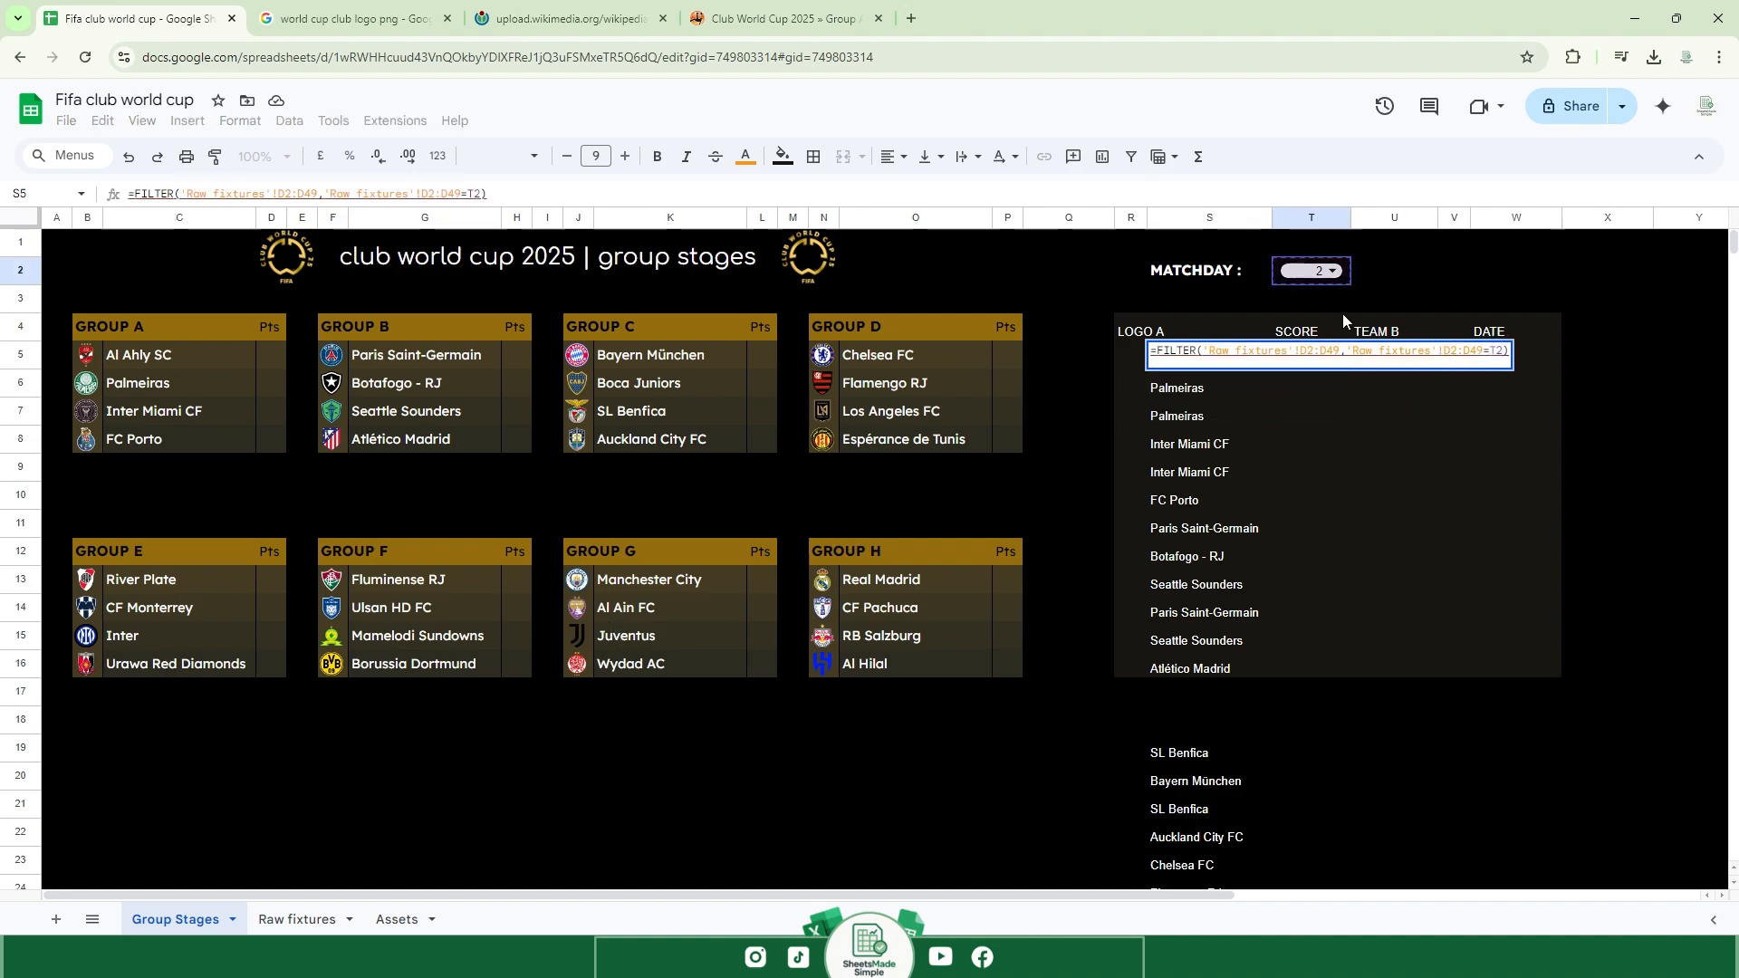
Change the condition range of the S5 FILTER formula to 'Raw fixtures'!F2:F49 and commit it.
click(1468, 352)
key(BackSpace)
key(Caps_Lock)
text(F)
key(Left)
key(Left)
key(Left)
key(BackSpace)
key(BackSpace)
text(F)
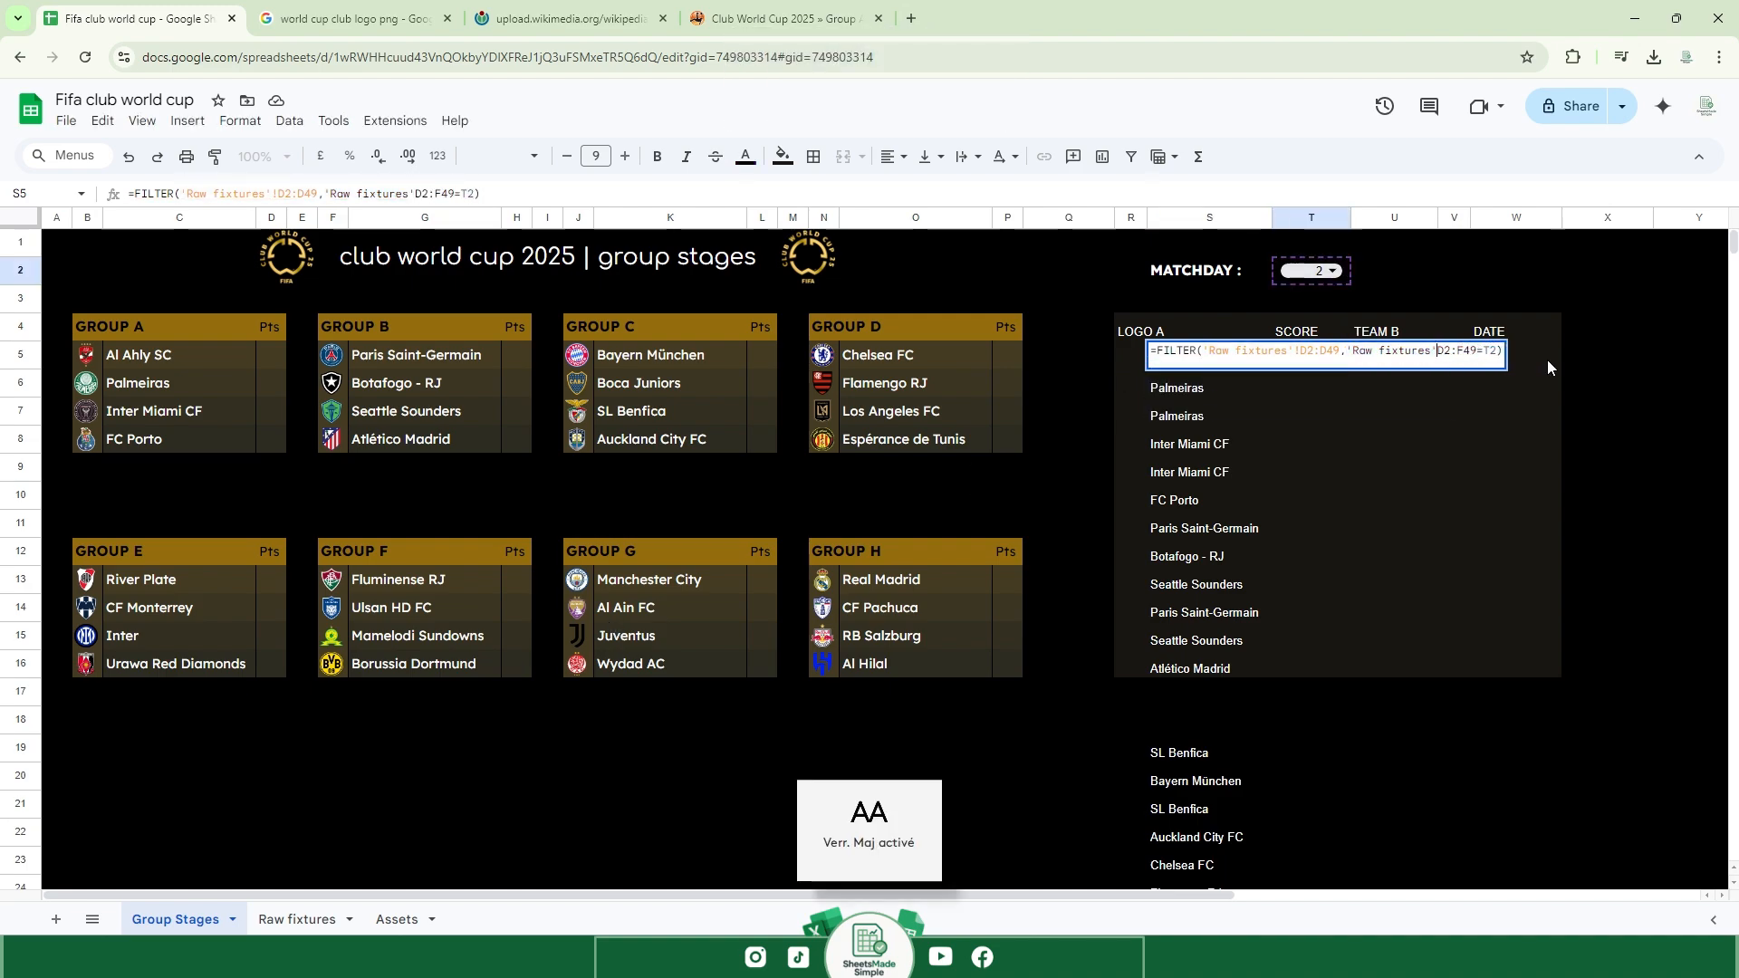
key(Caps_Lock)
key(Return)
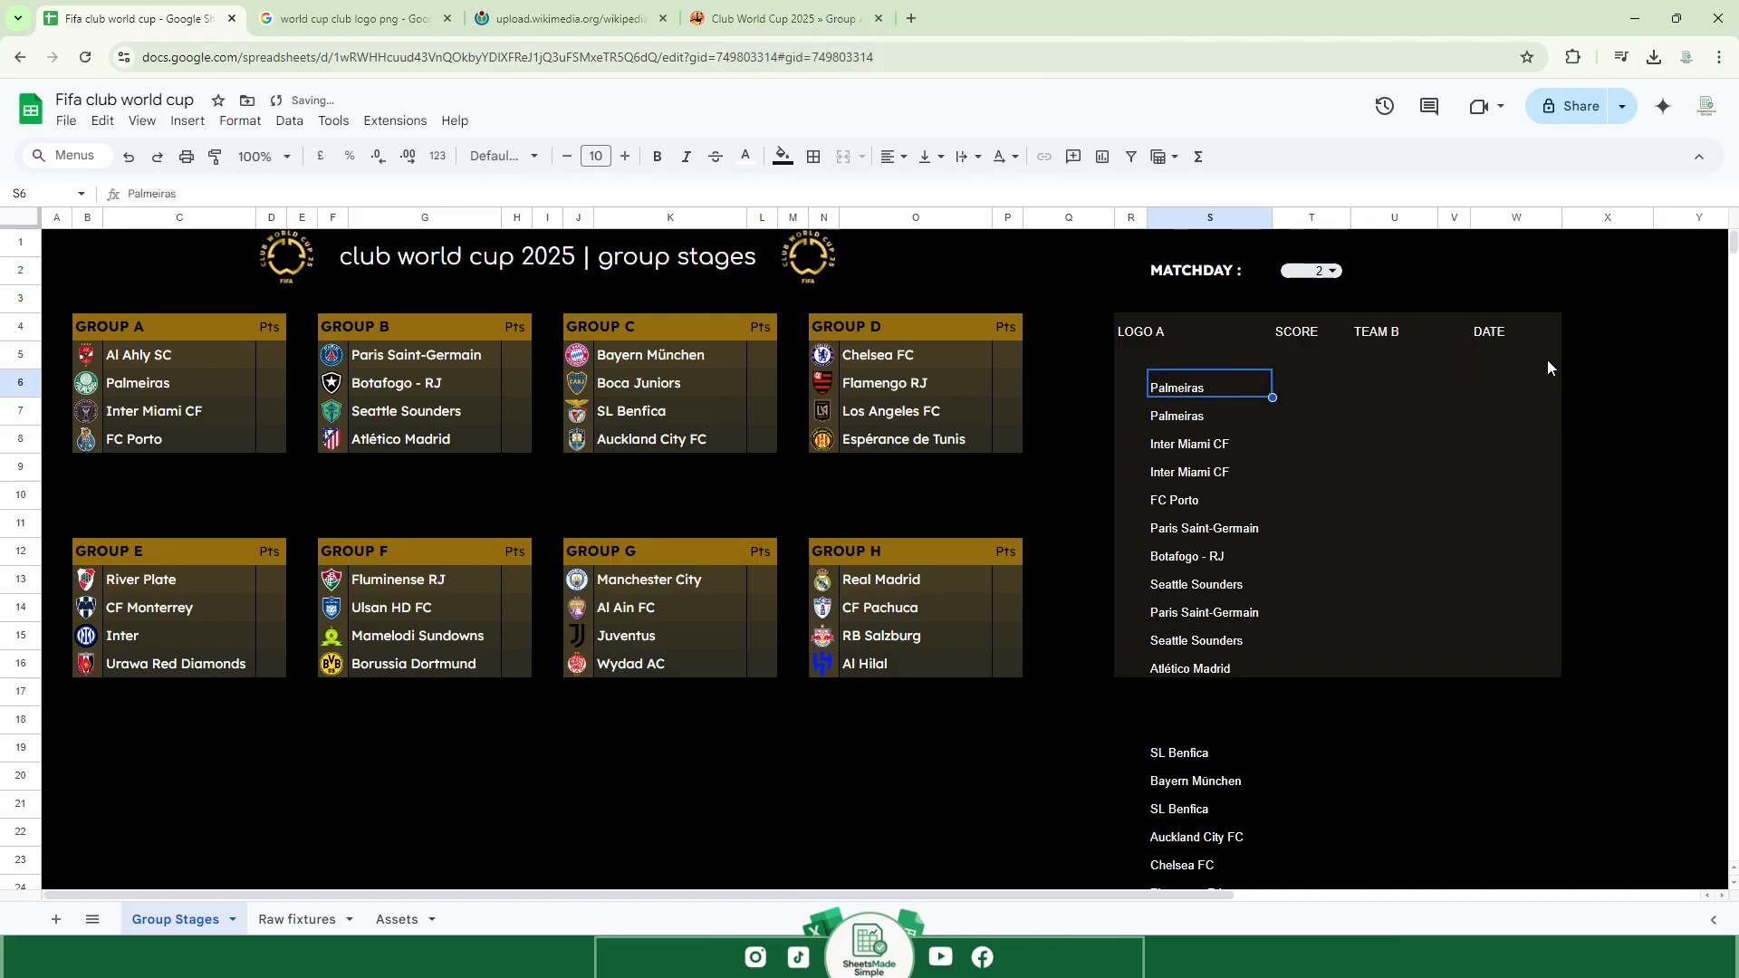
Check the MatchDAY column on Raw fixtures and set the S5 FILTER condition to 'Raw fixtures'!I2:I49=T2.
click(298, 919)
click(671, 218)
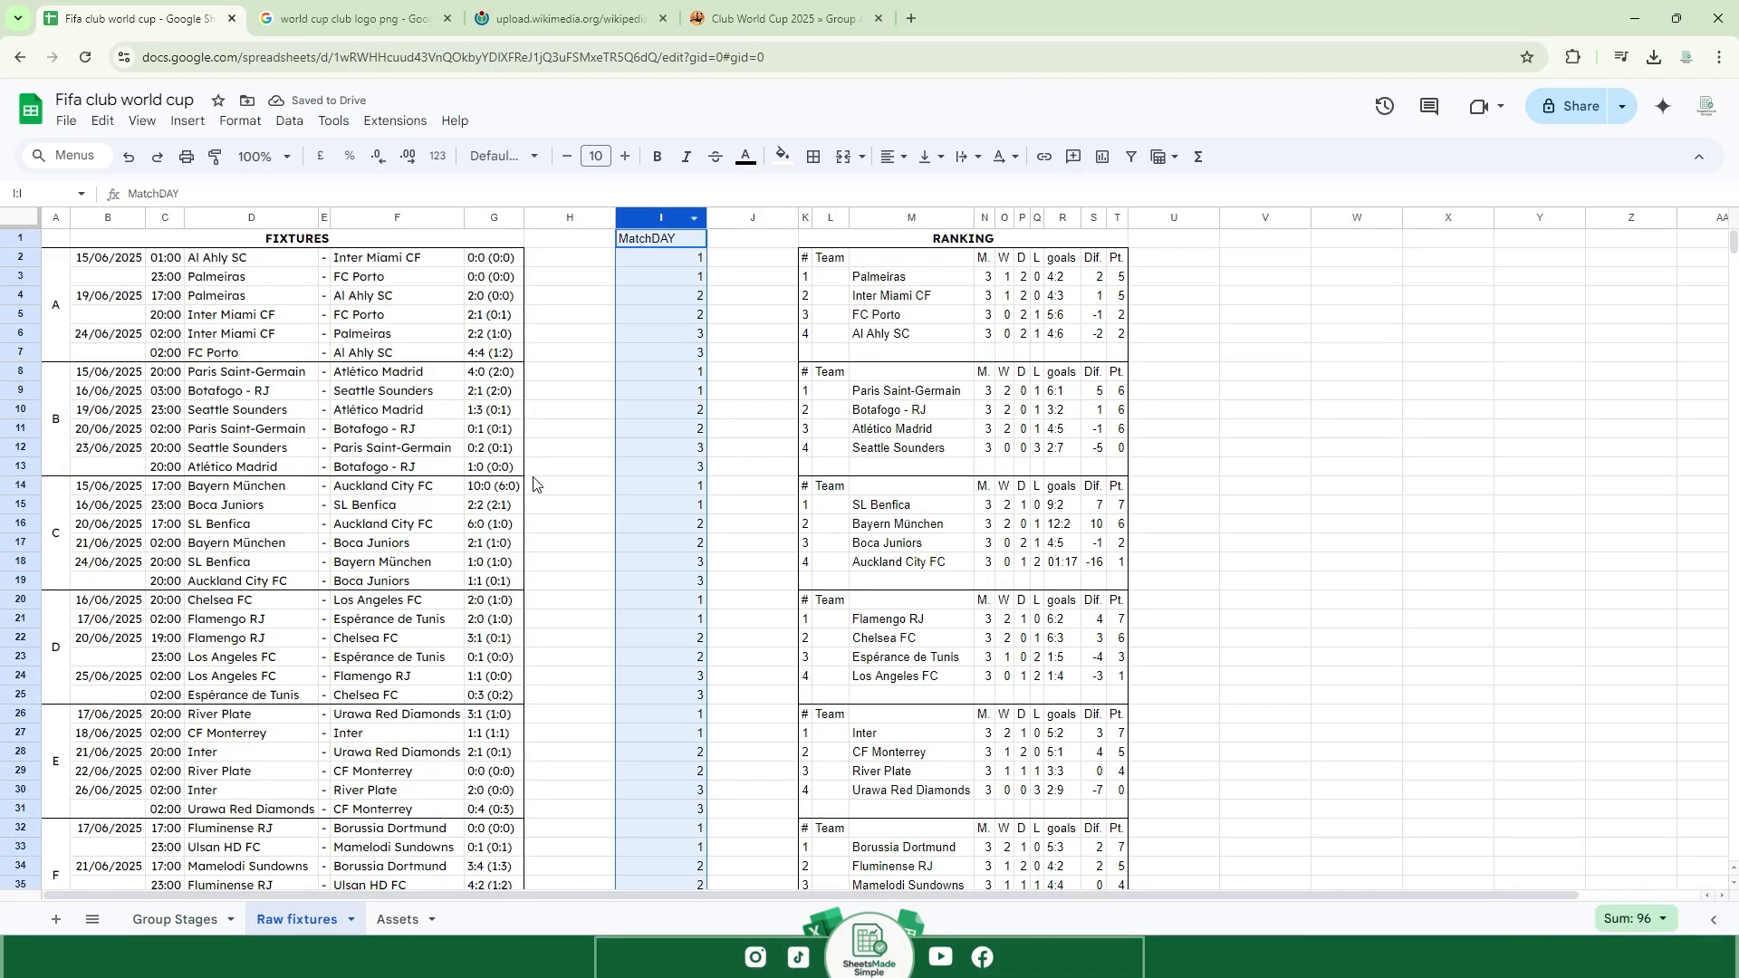
click(175, 919)
click(1221, 358)
double_click(1221, 358)
click(1497, 351)
key(BackSpace)
text(i)
key(Caps_Lock)
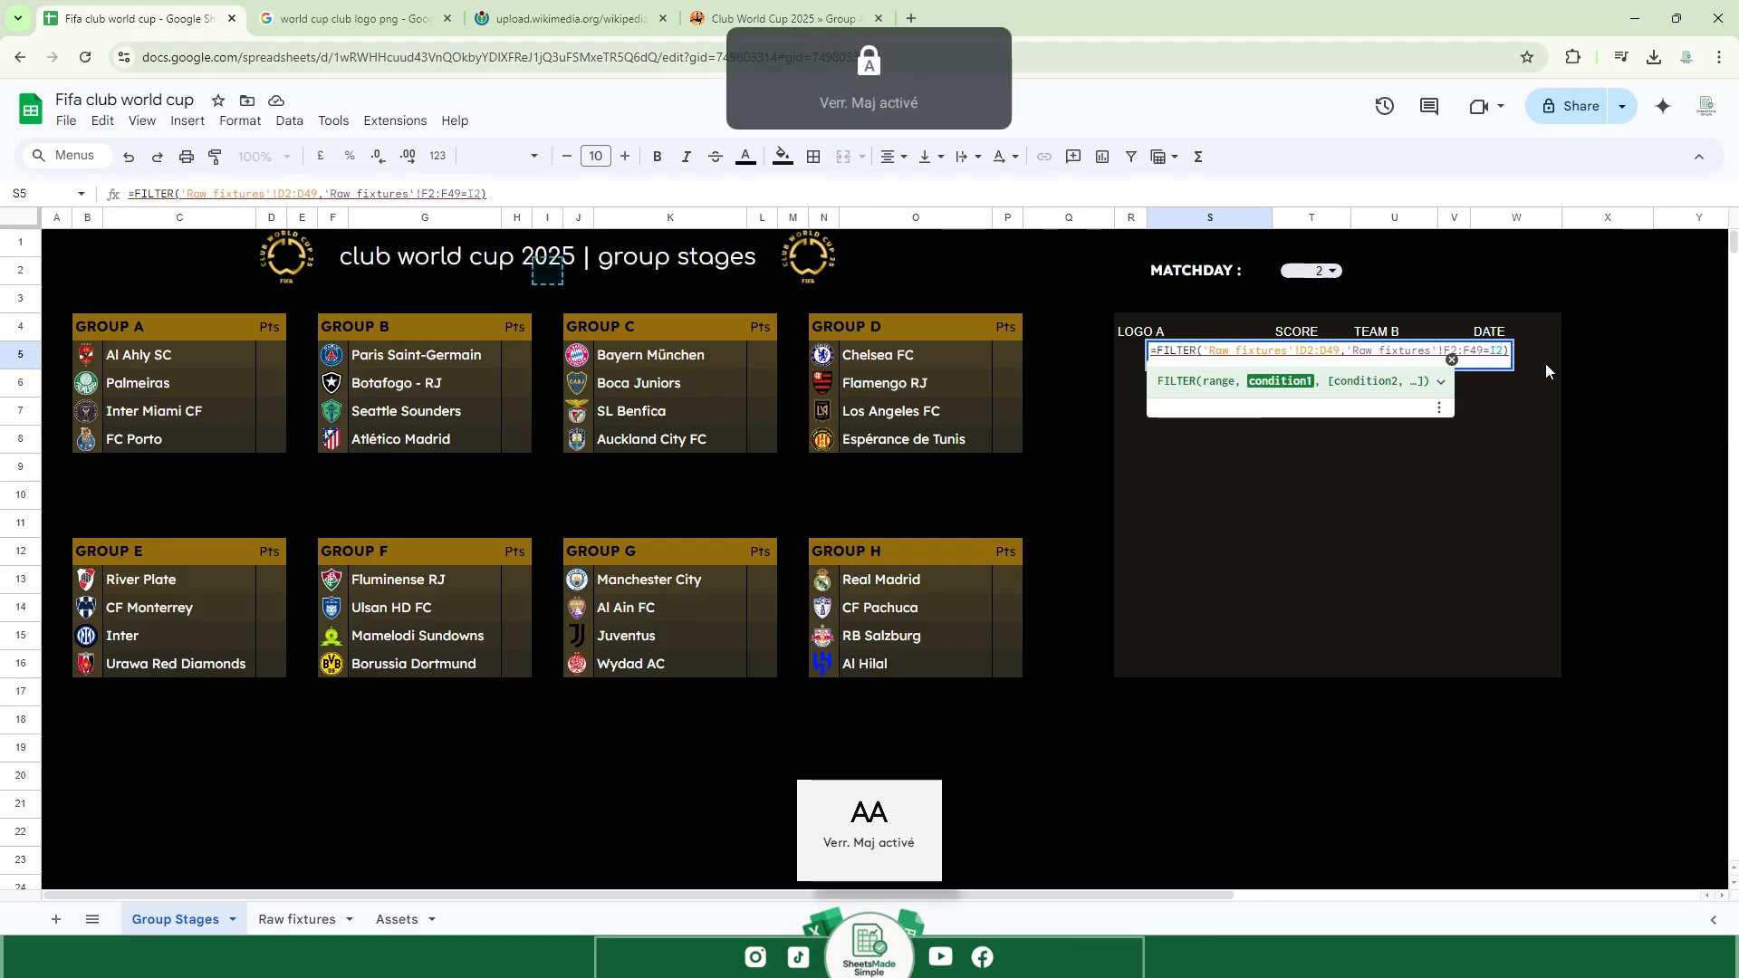
key(BackSpace)
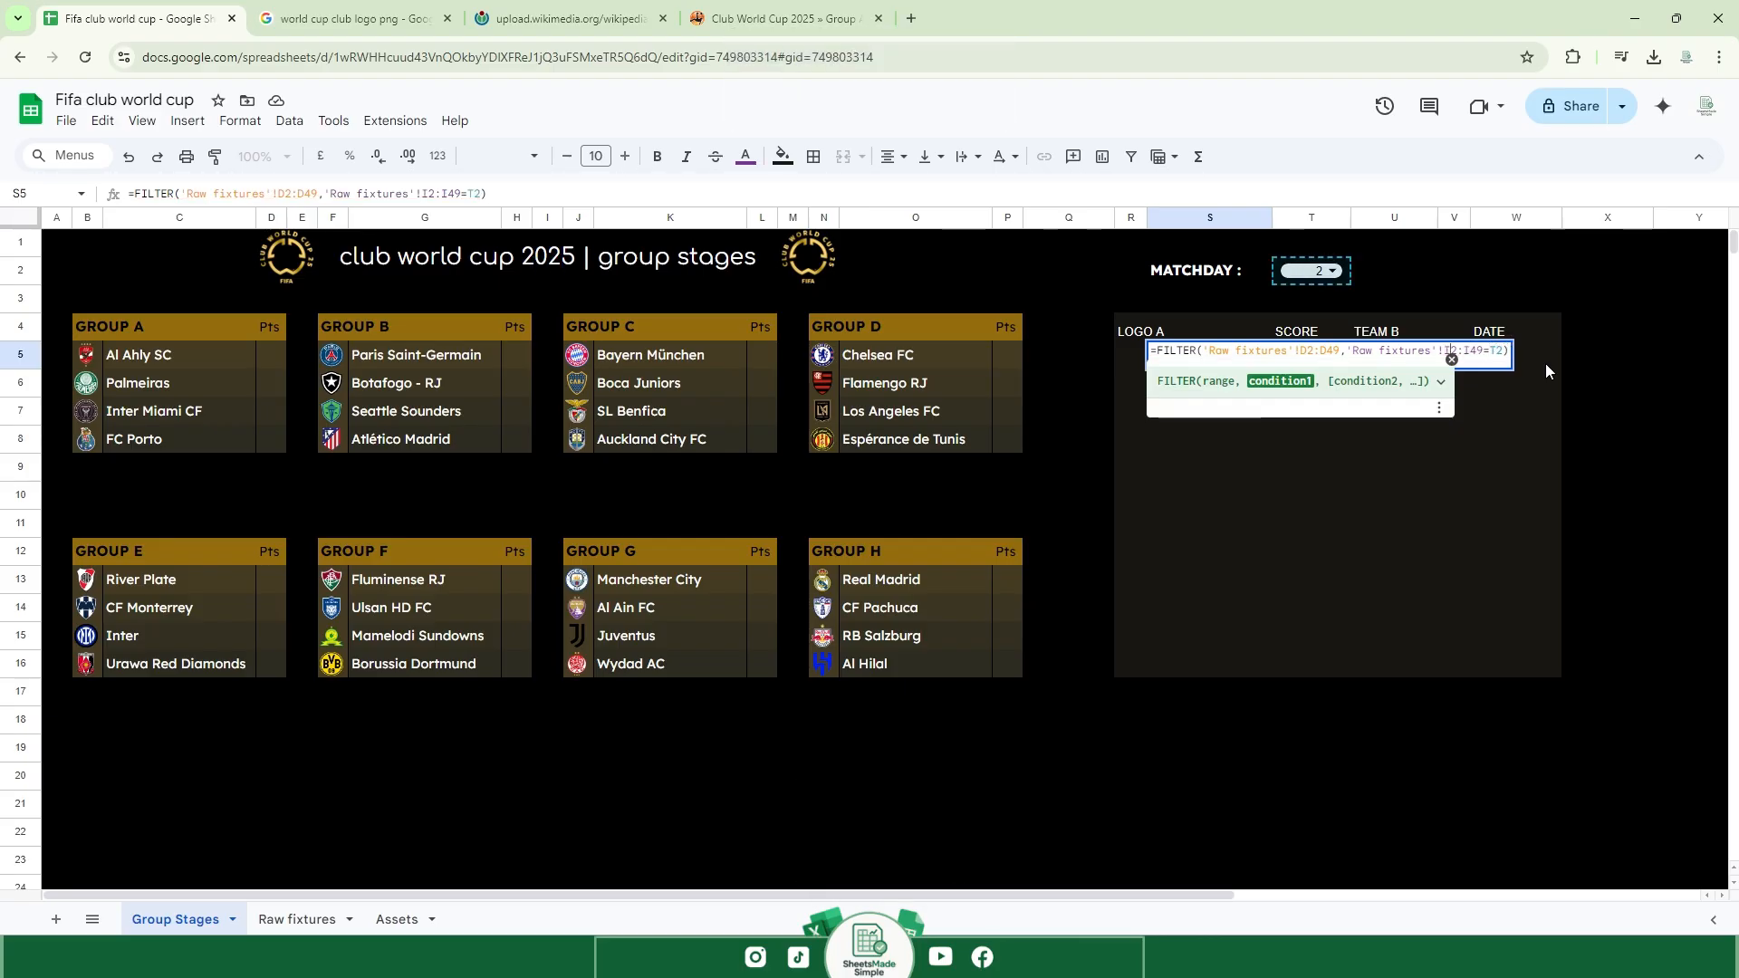
key(Return)
click(1177, 361)
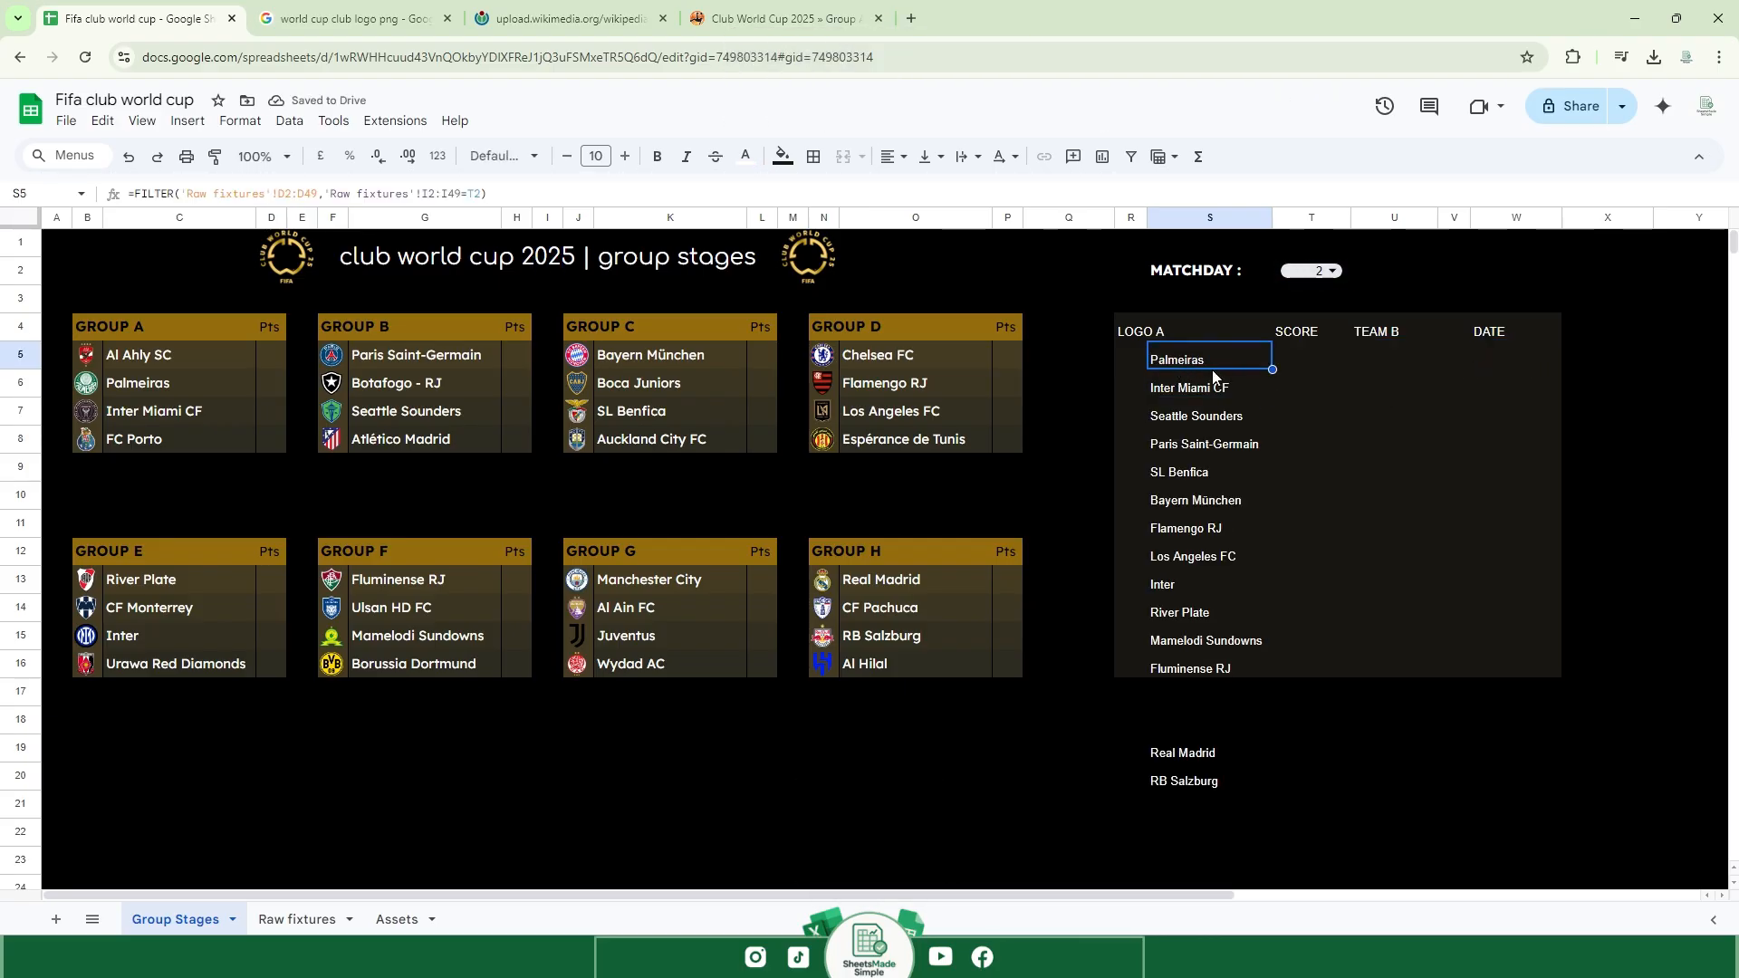
Set the T2 matchday to 1 and try to apply the fill colour across the fixtures panel R4:W21.
click(1331, 270)
click(1295, 331)
drag(1196, 333, 1529, 785)
click(785, 157)
click(757, 228)
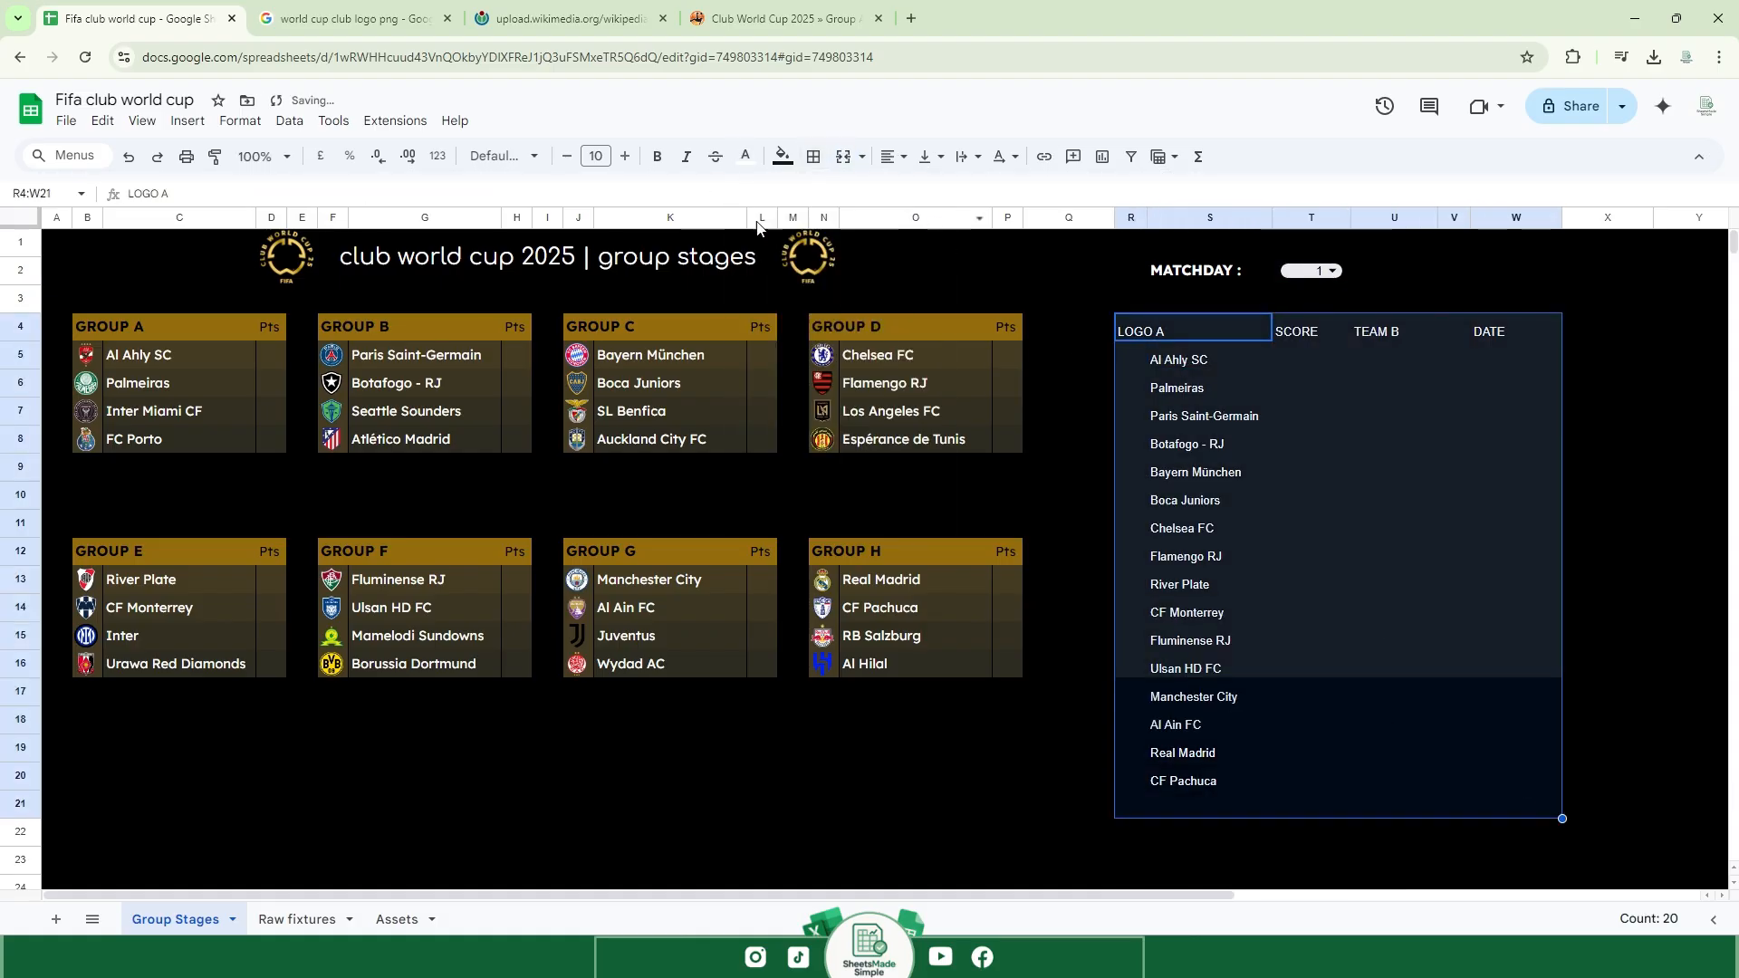
click(1295, 362)
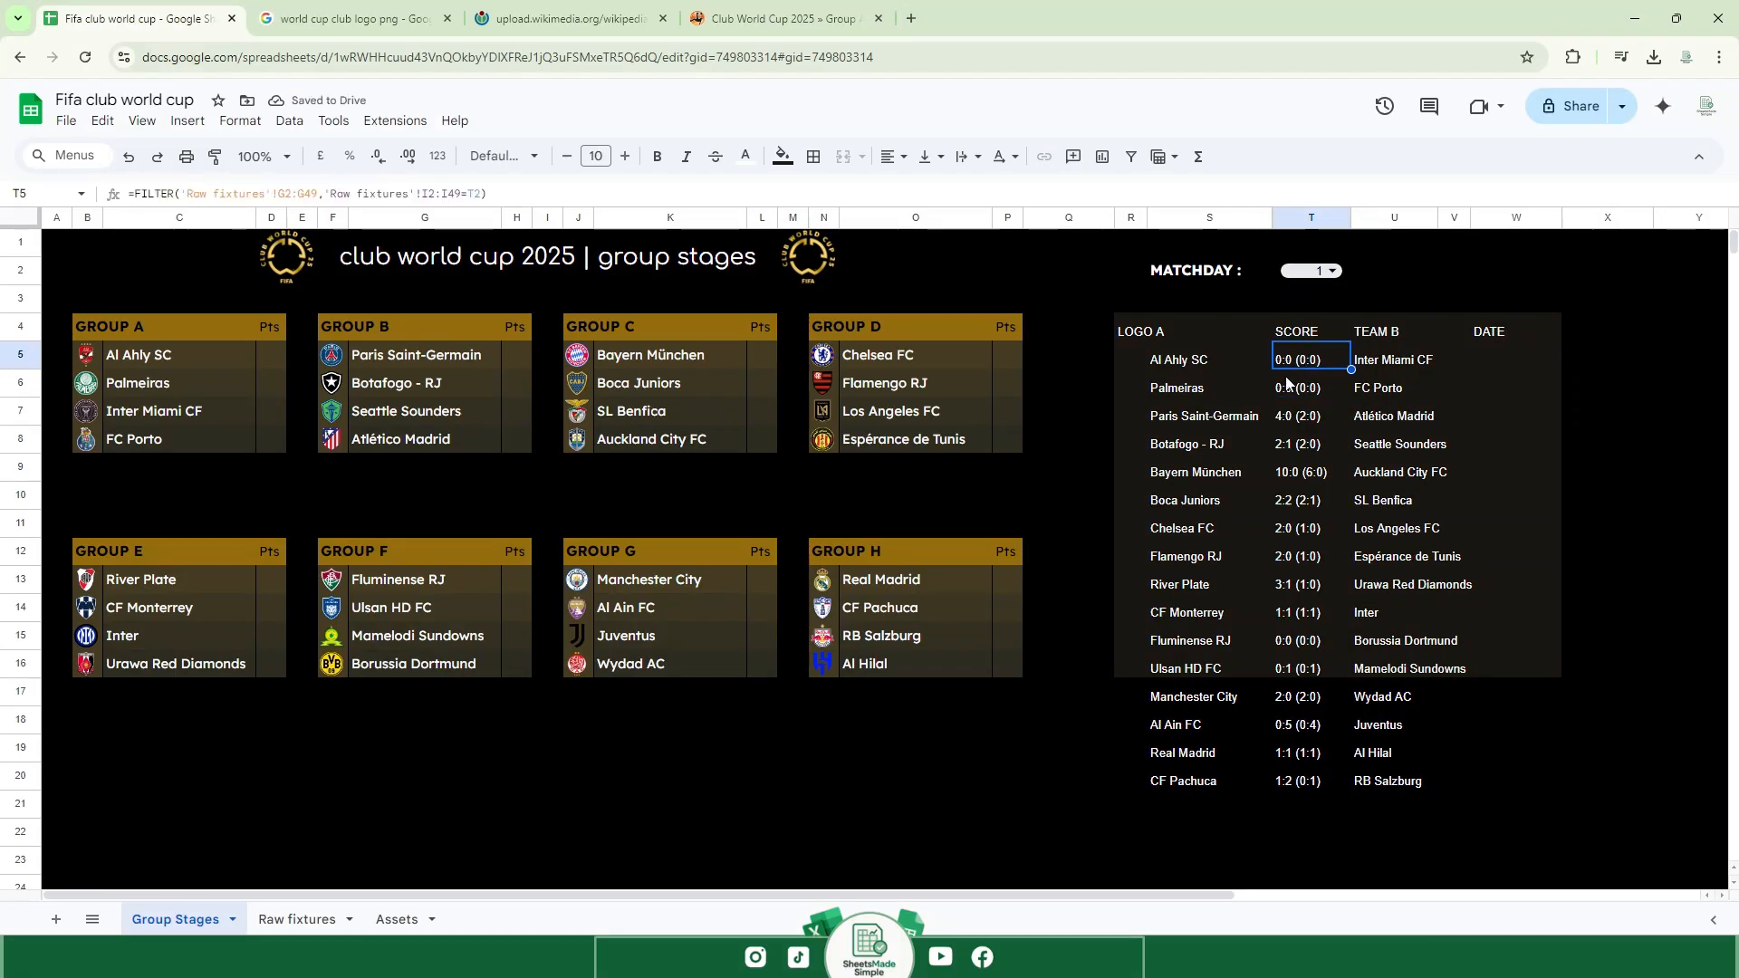
double_click(1322, 380)
double_click(1318, 415)
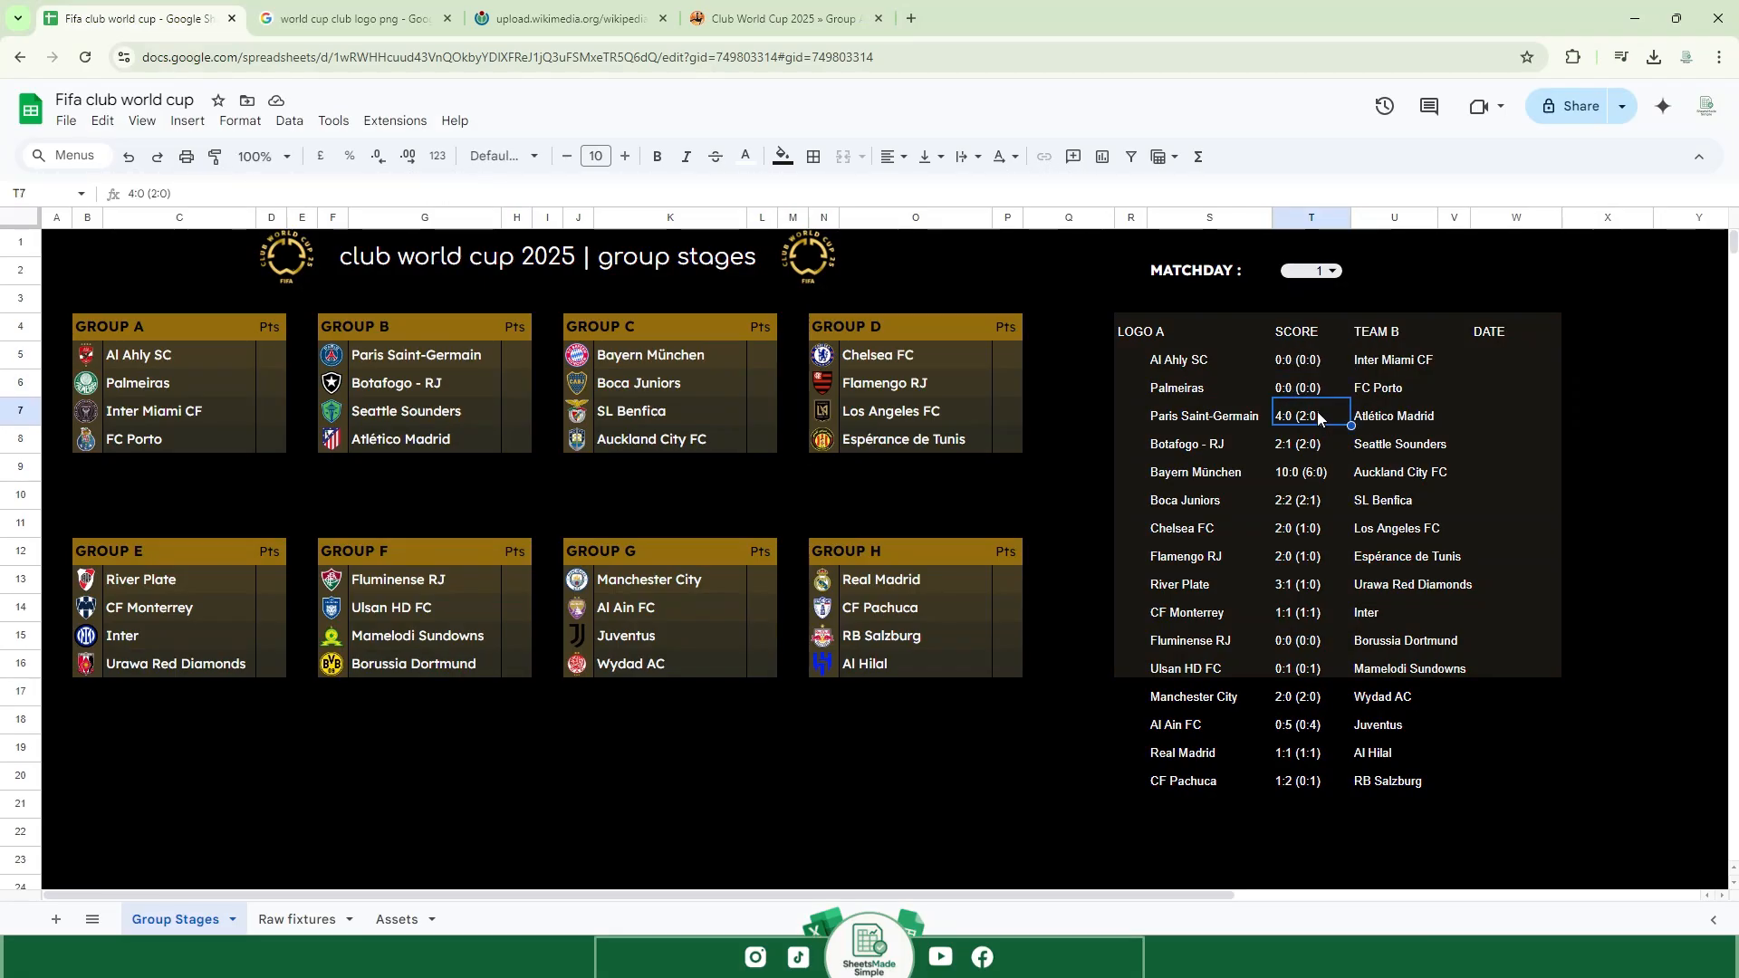
key(Return)
key(ctrl+z)
Wrap the T5 score FILTER in LEFT and begin its character count with FIND("(",.
click(1314, 367)
double_click(1293, 367)
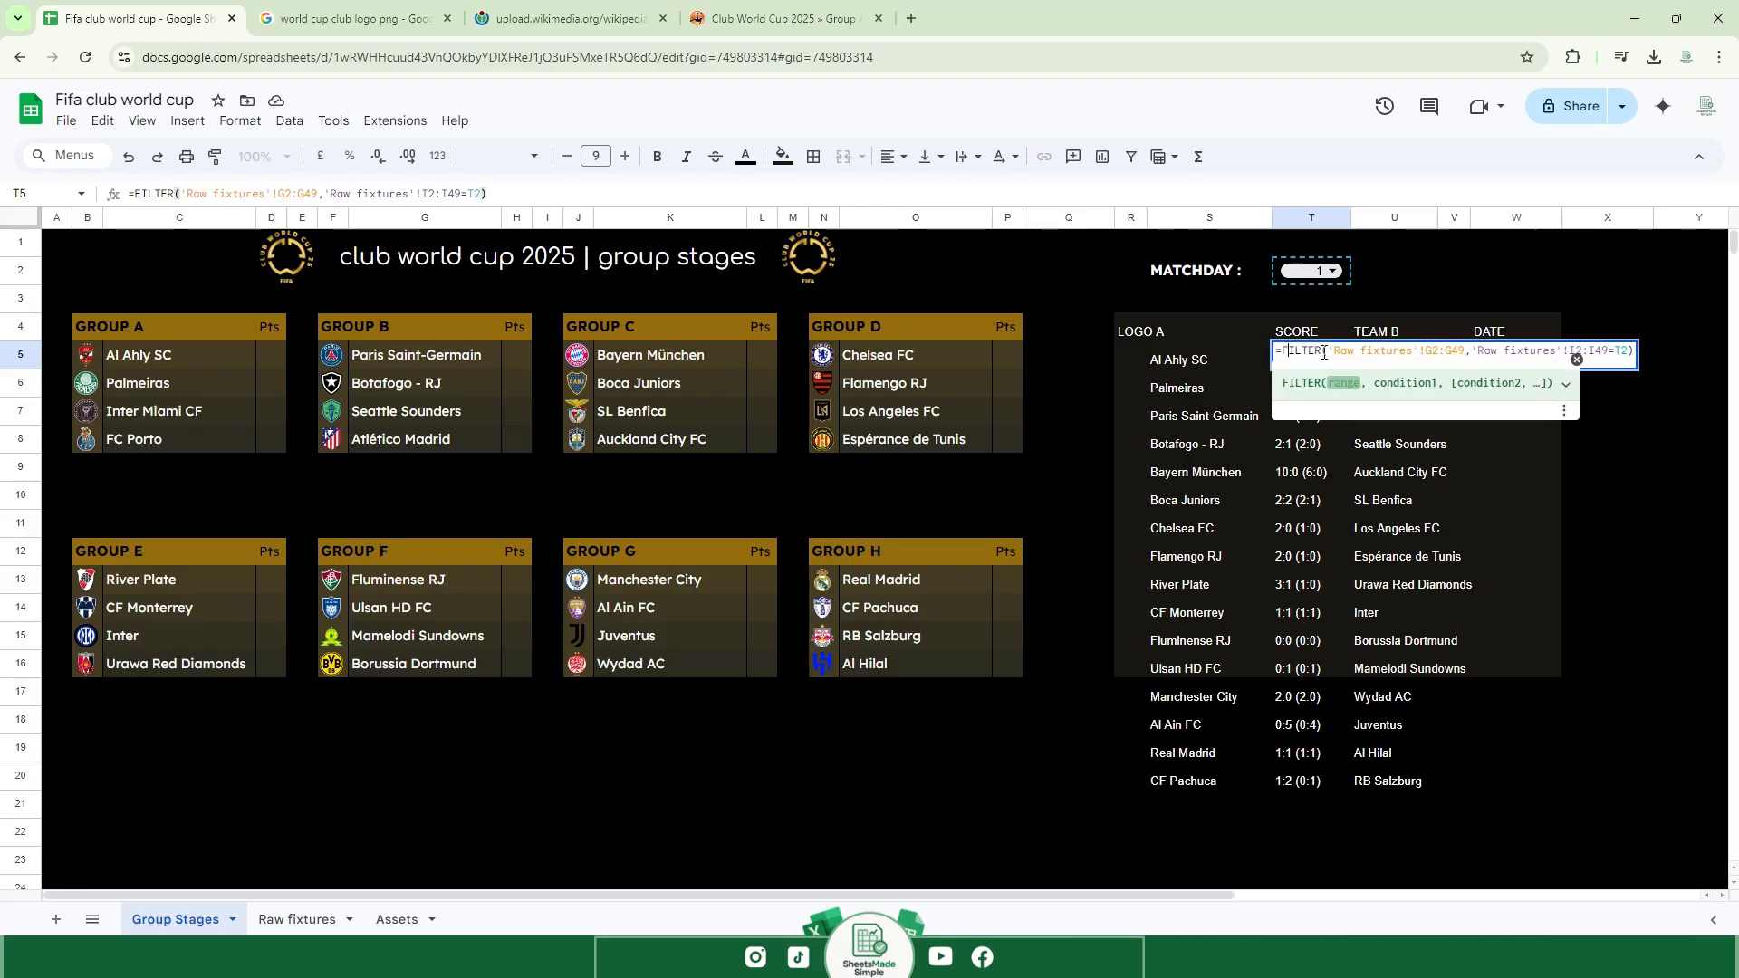
text(LEFT()
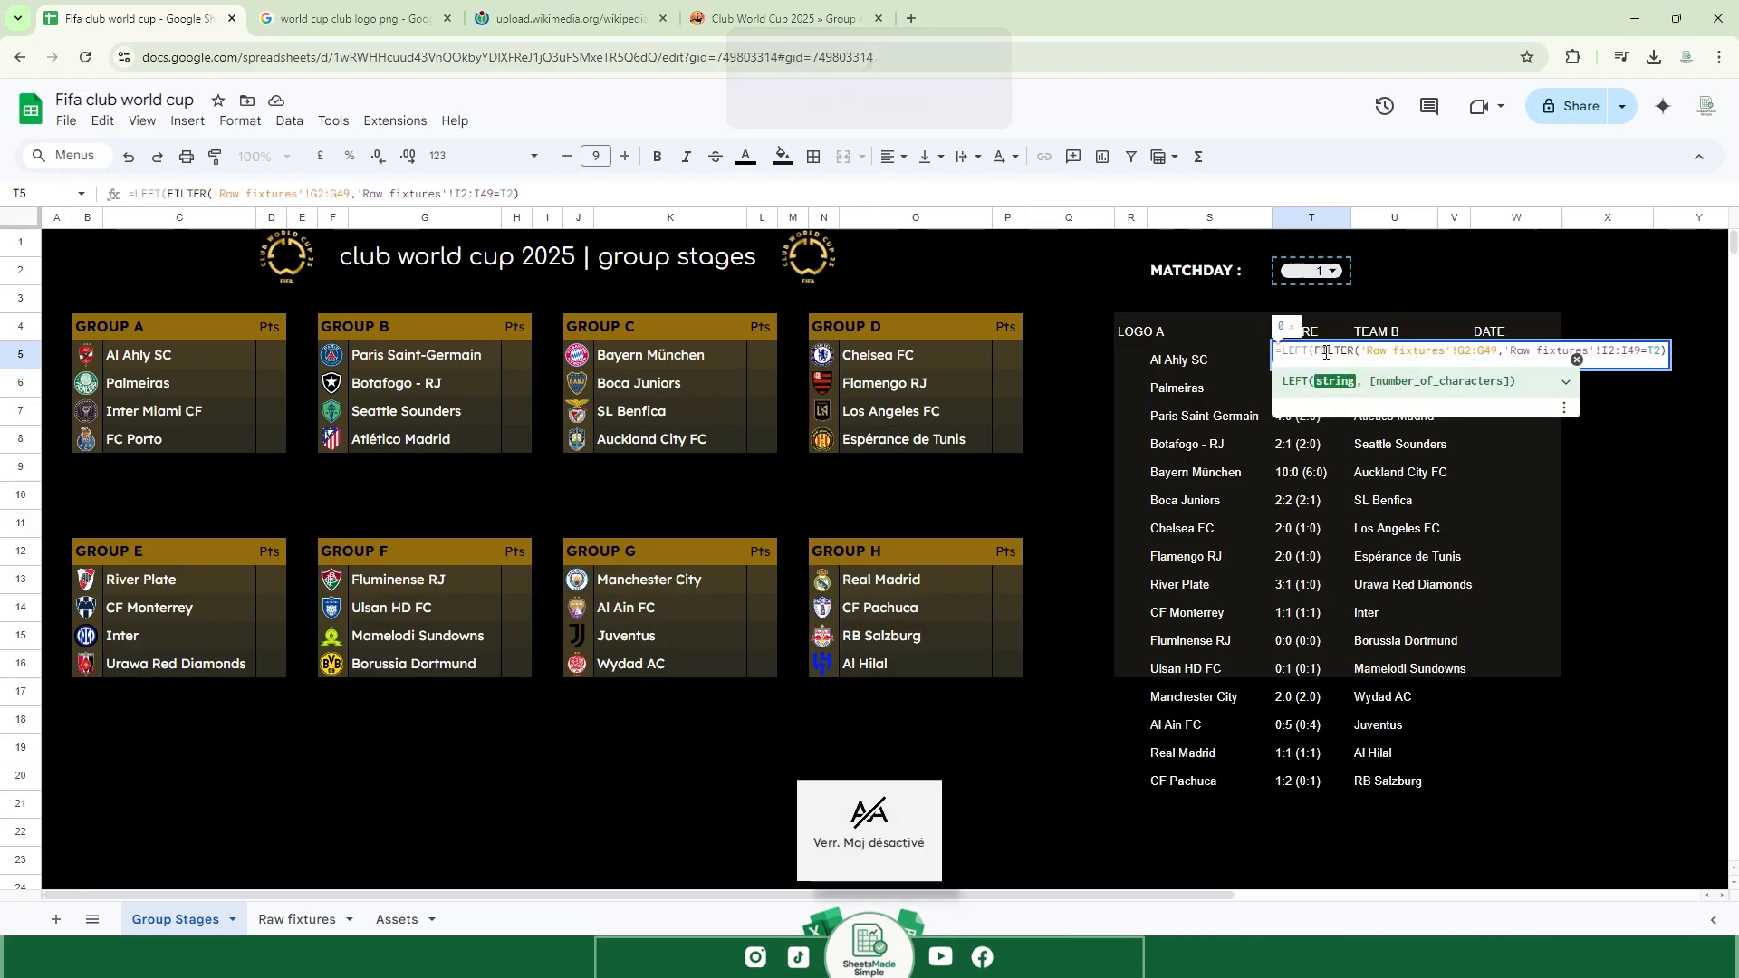
key(End)
text(,)
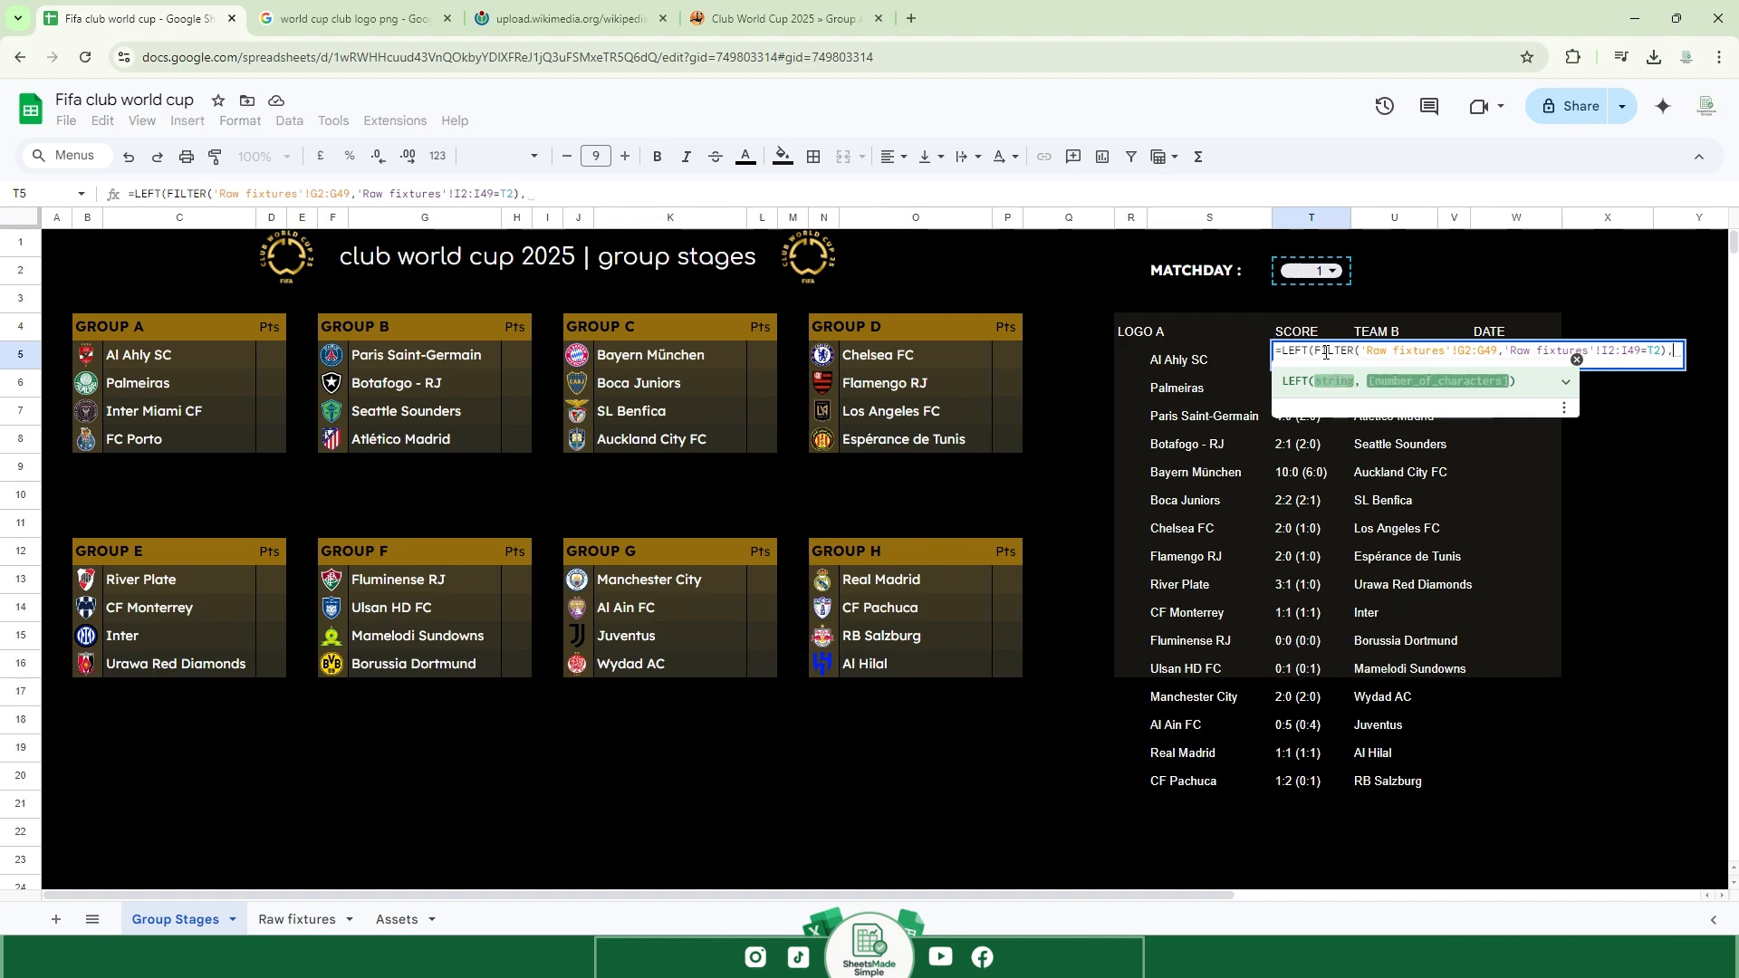
key(Caps_Lock)
text(FIND)
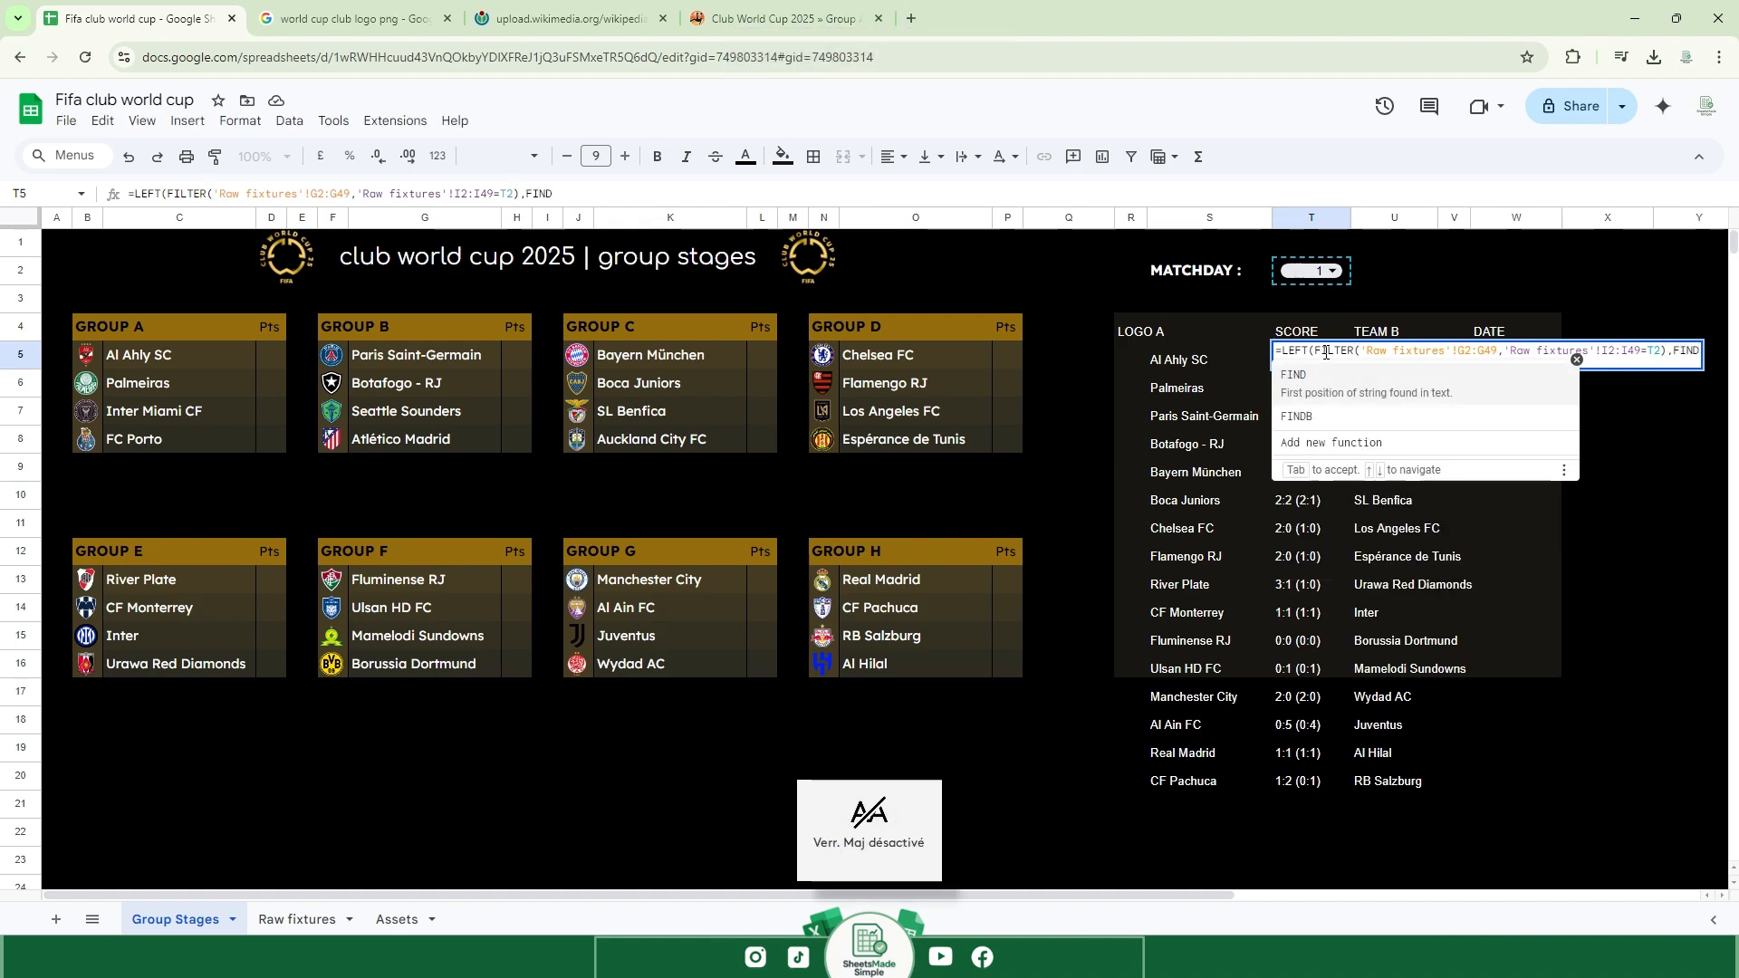
text(()
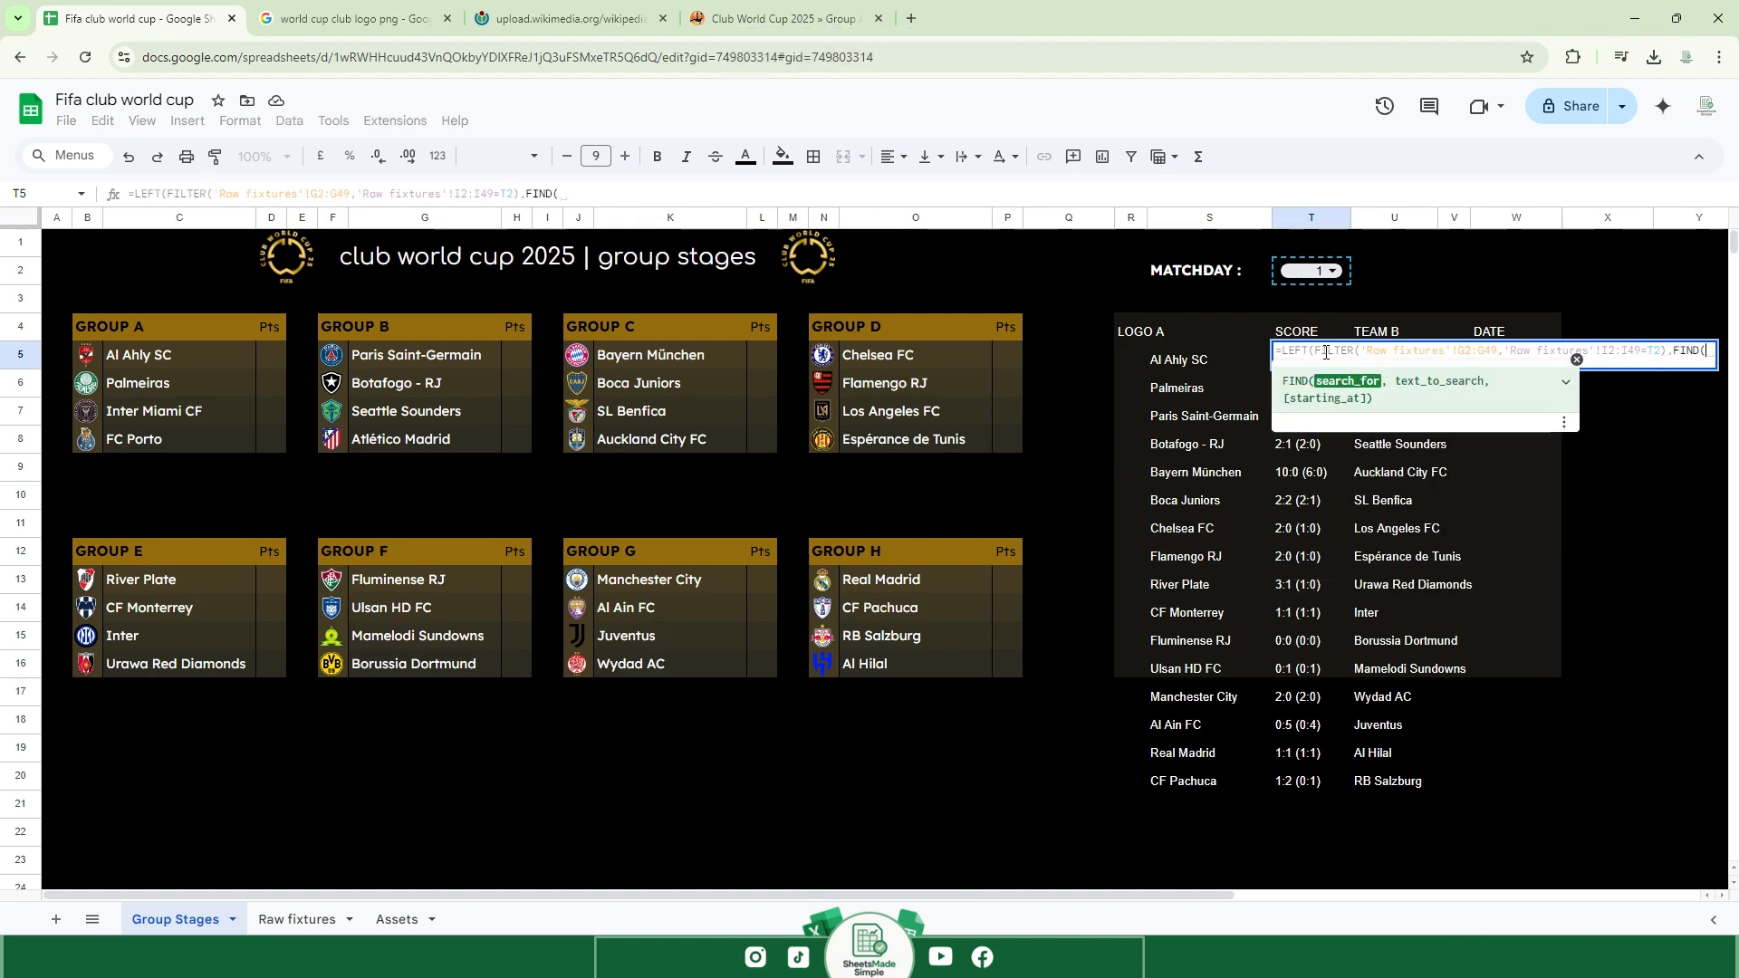
text("(",)
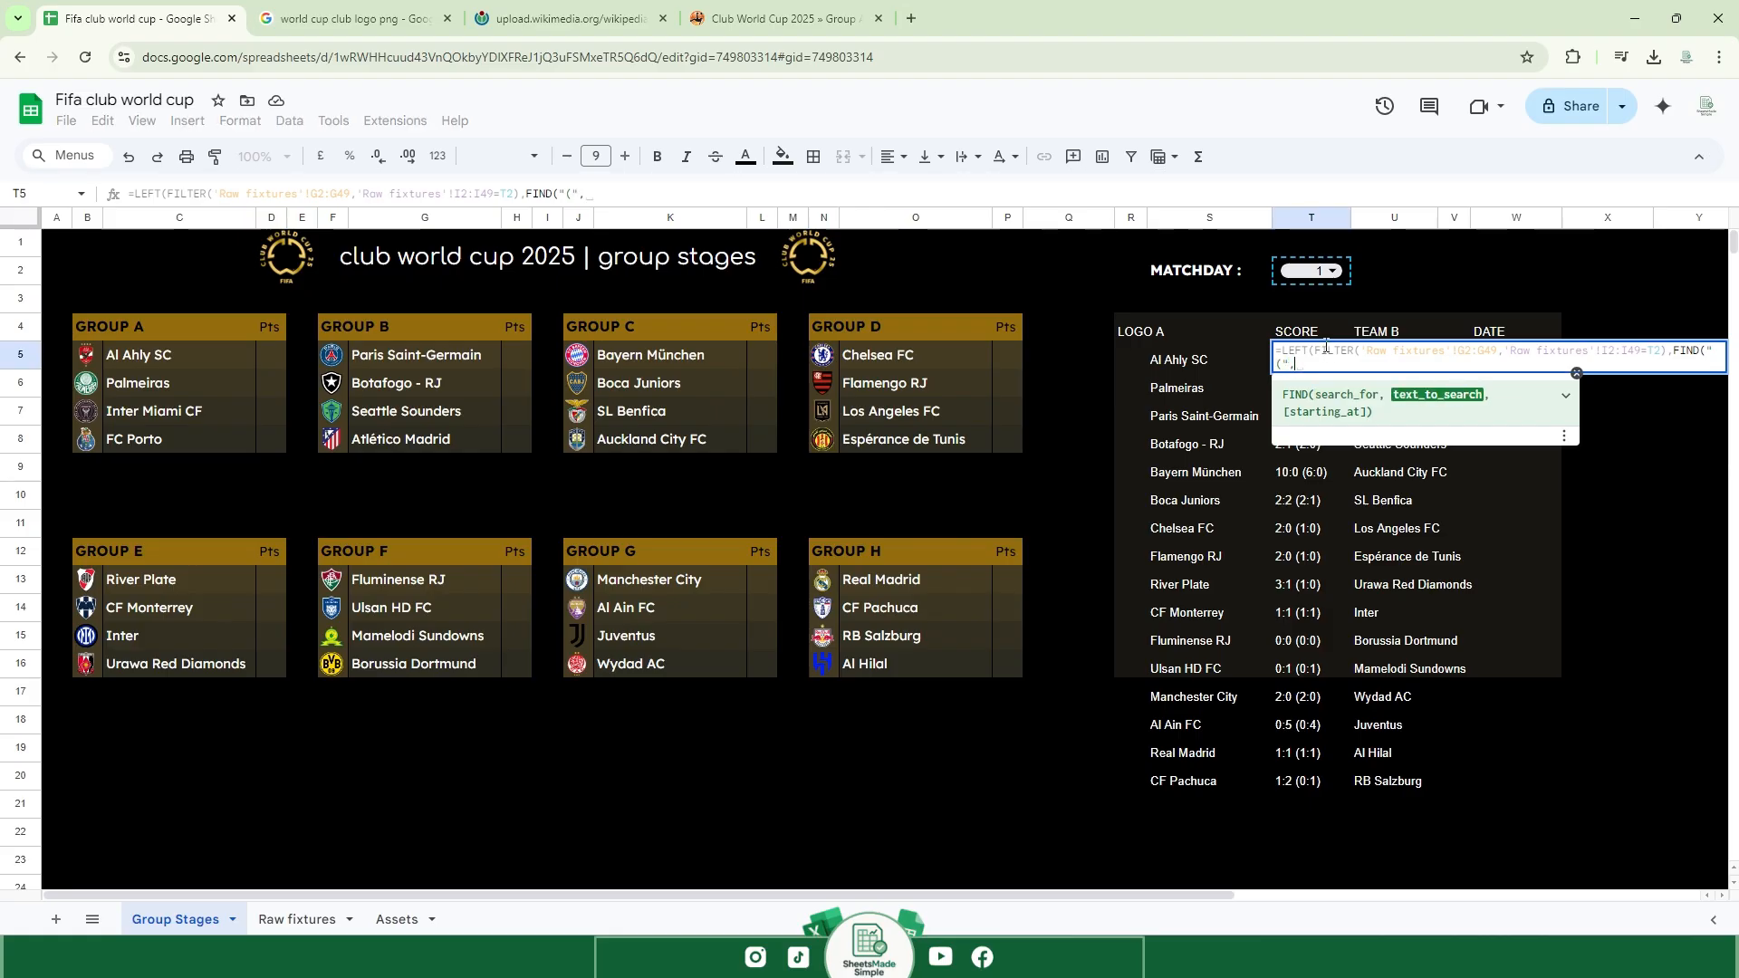
Reuse the T5 FILTER expression as FIND's text to search, append -2 and commit the formula.
drag(1316, 349, 1551, 350)
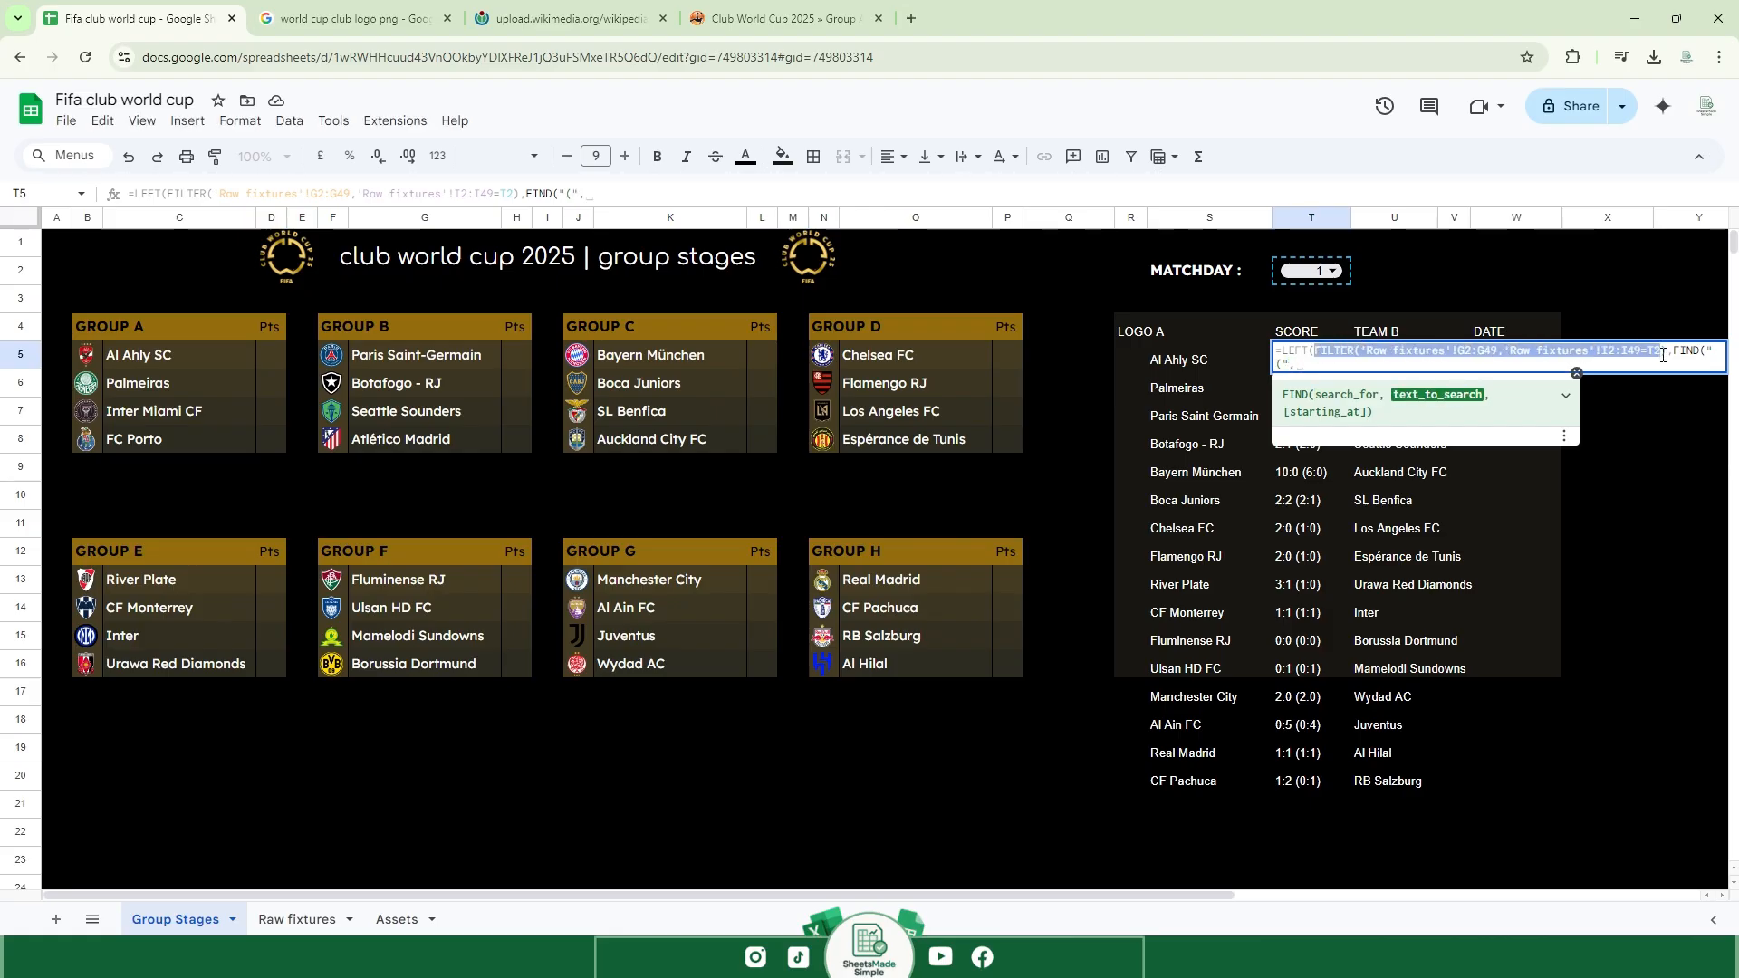
key(ctrl+c)
click(1395, 365)
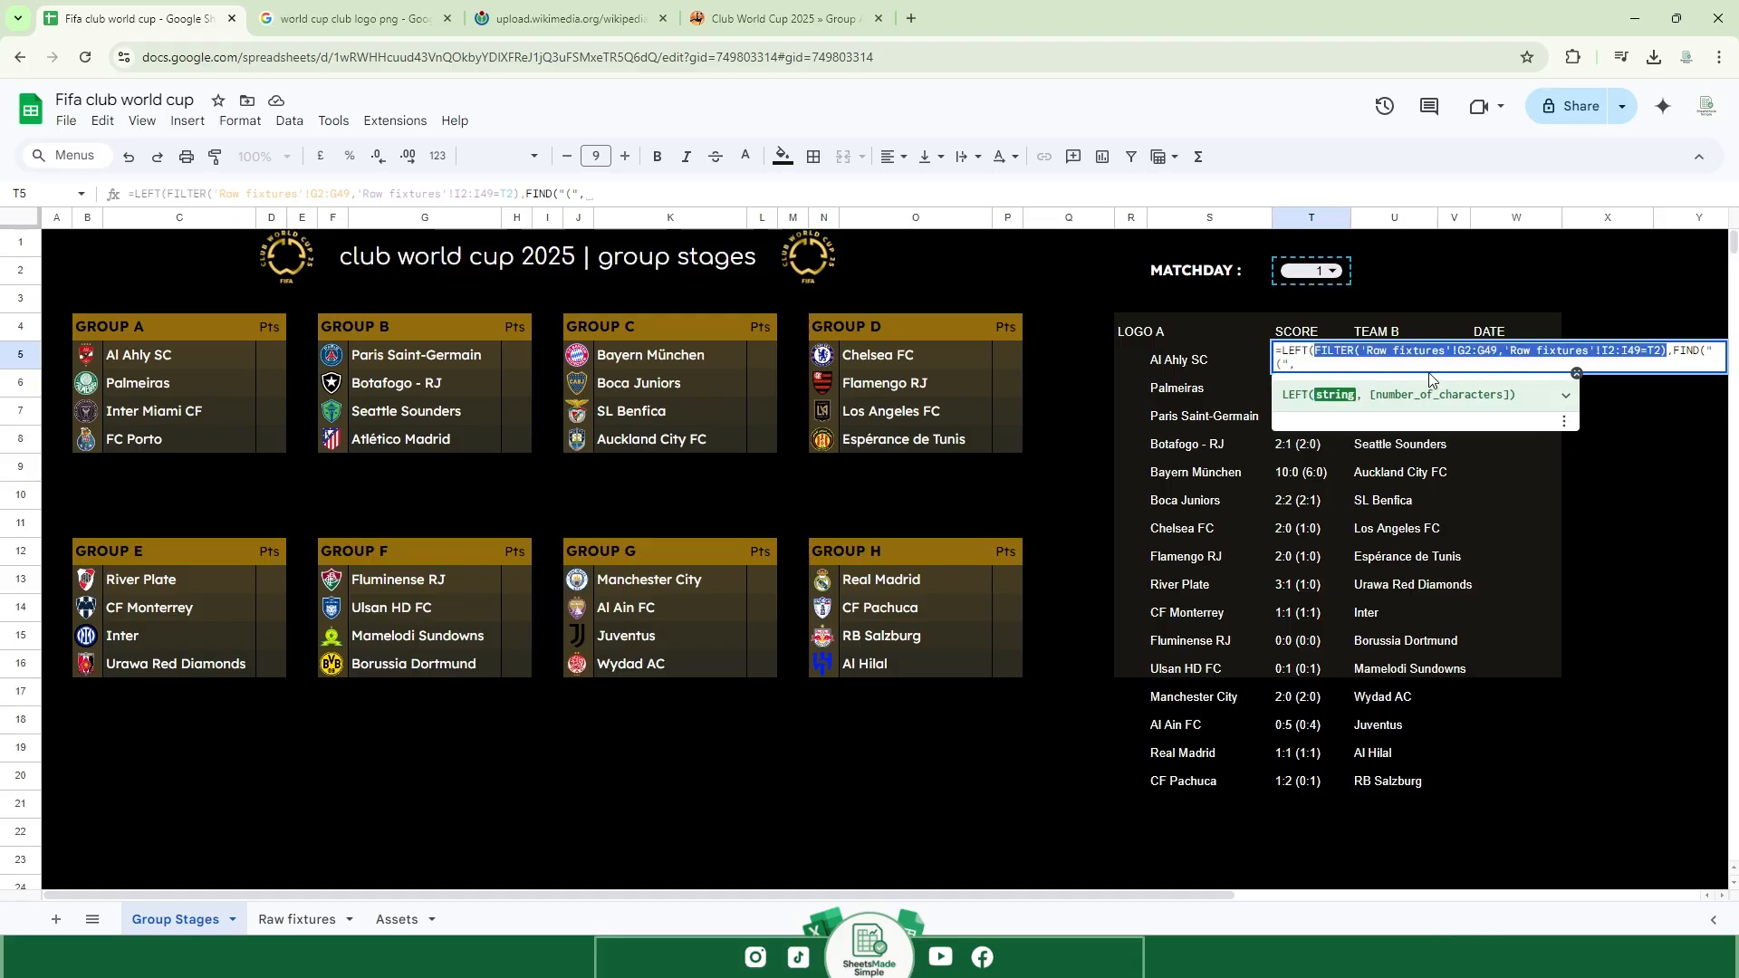
key(ctrl+v)
text(-2)
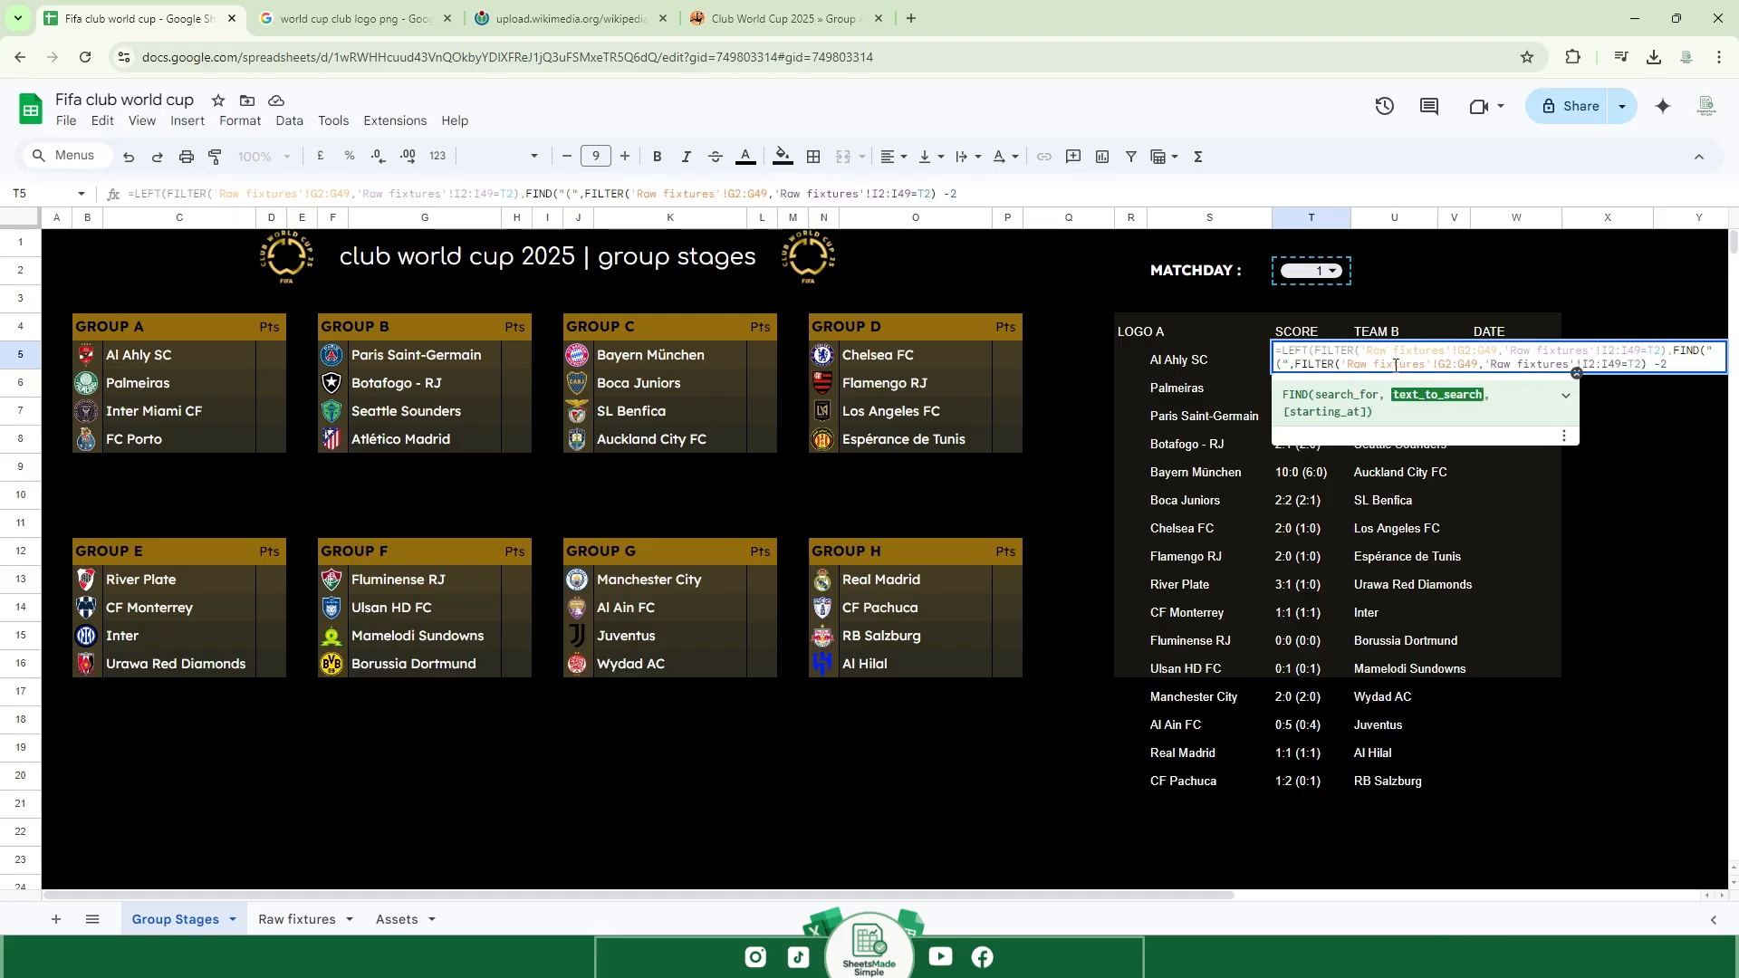
key(Return)
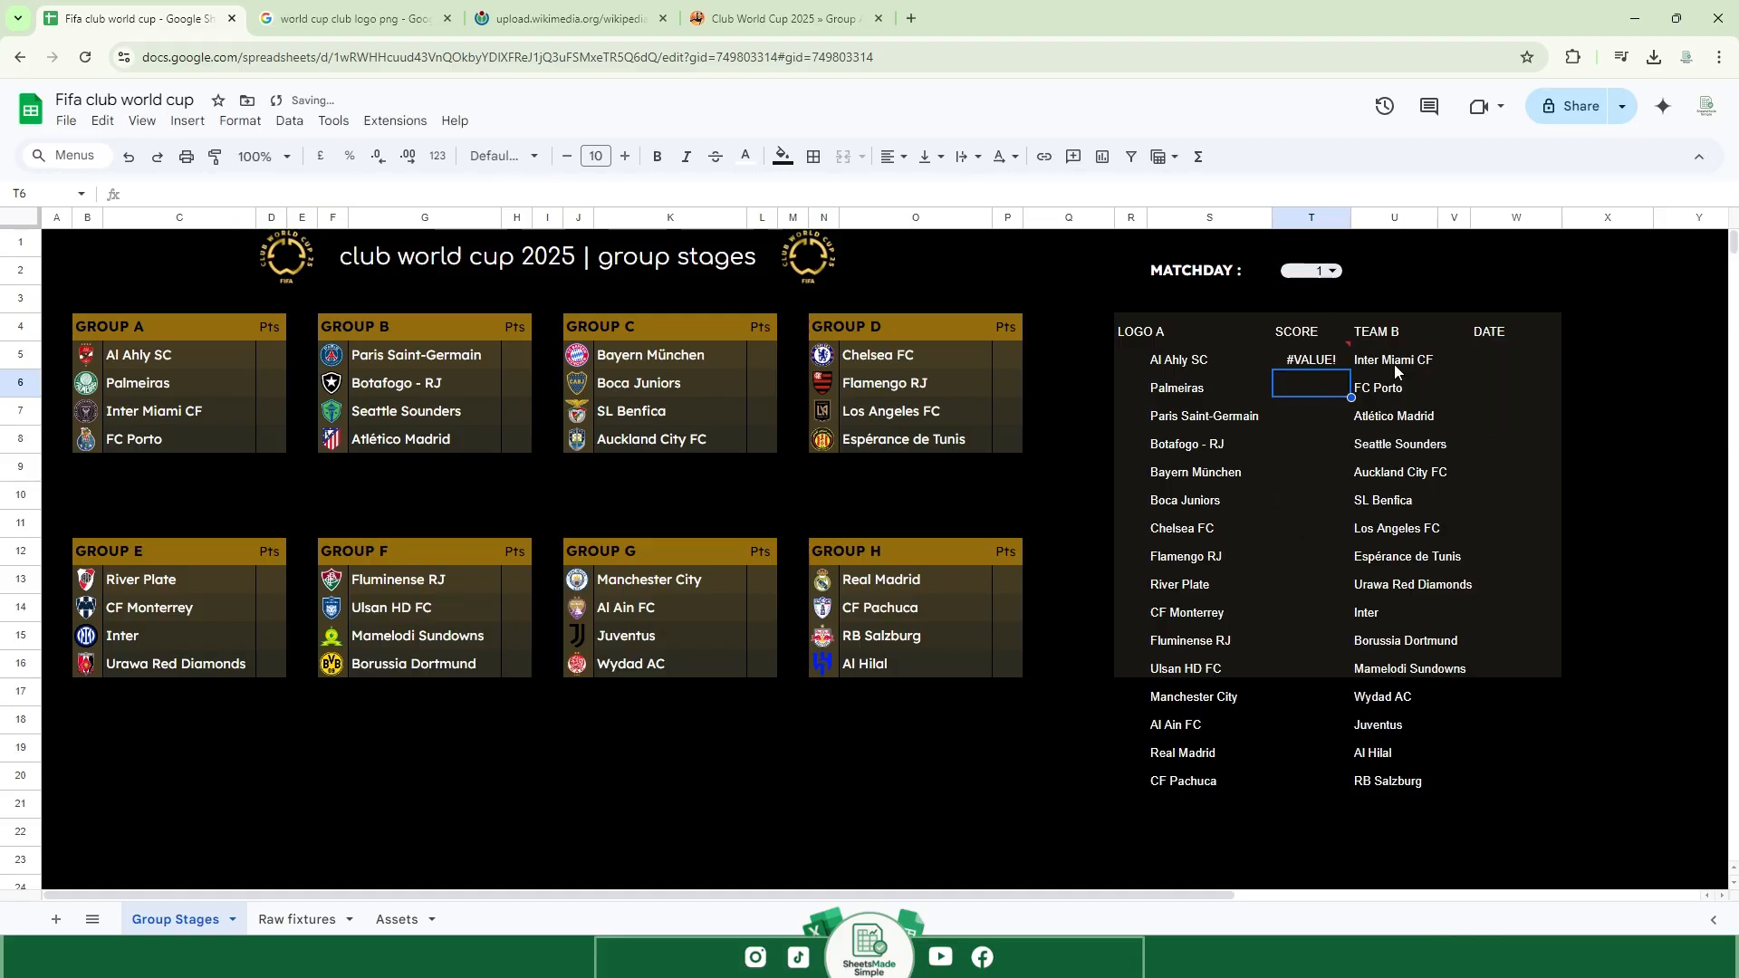
Close the FIND function's parenthesis before the - 2 in the T5 score formula and commit it.
double_click(1325, 359)
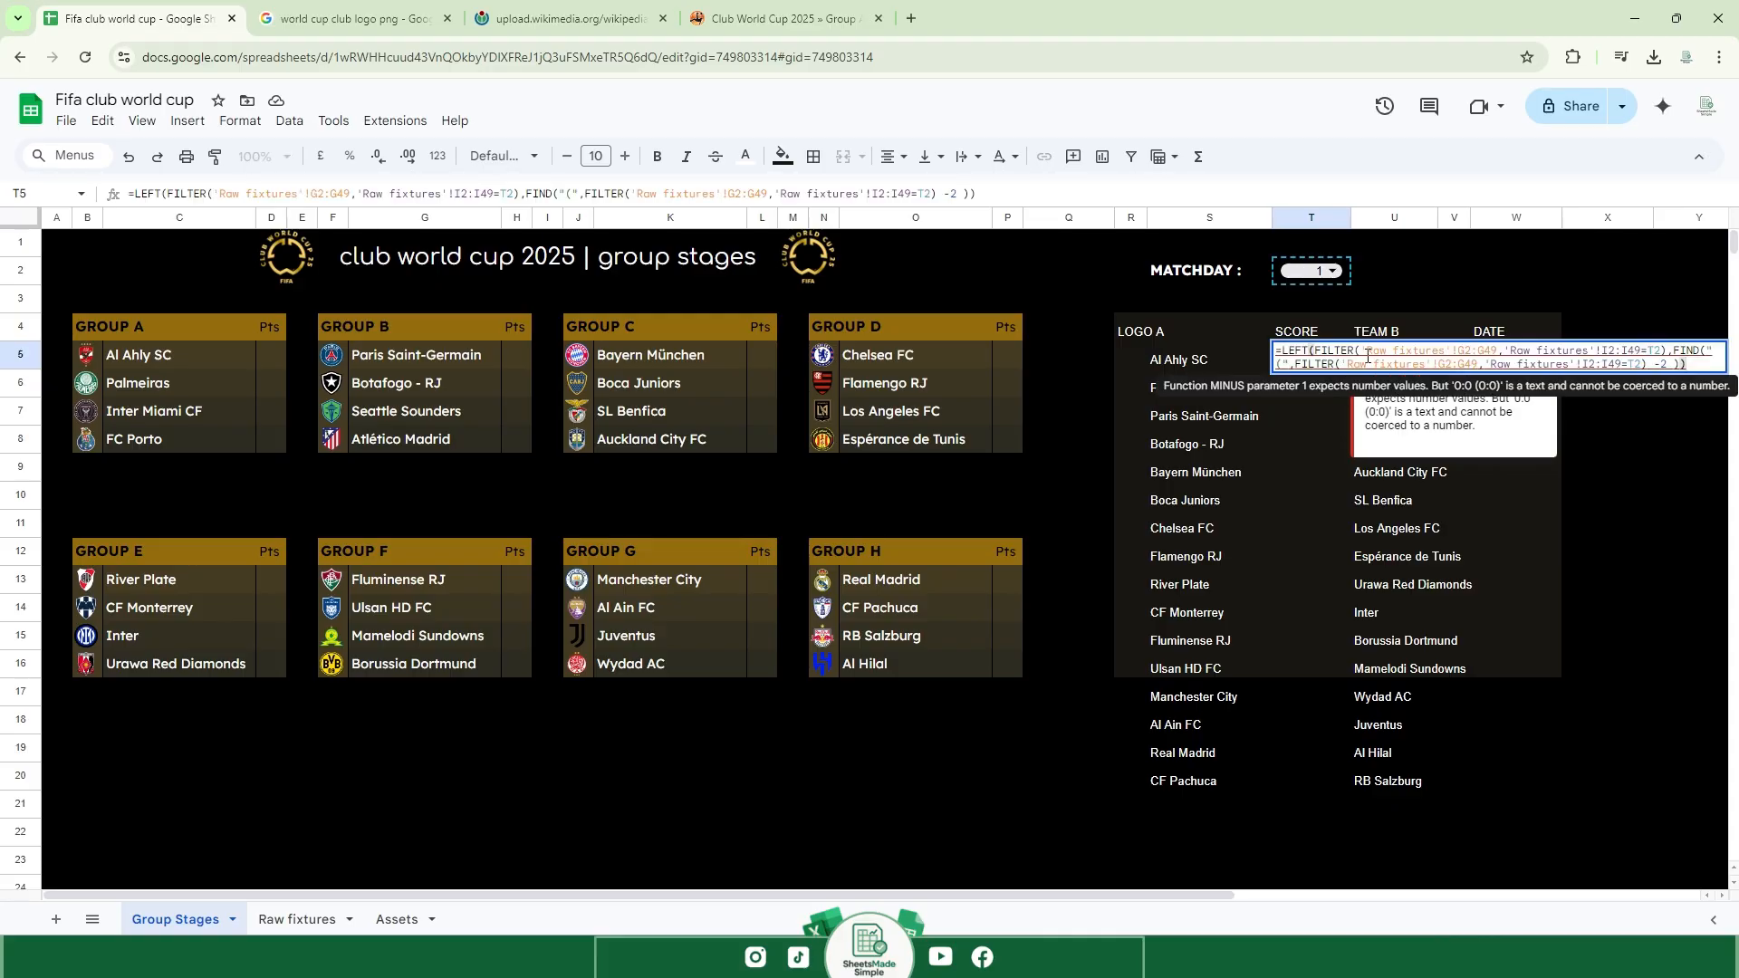
click(1661, 365)
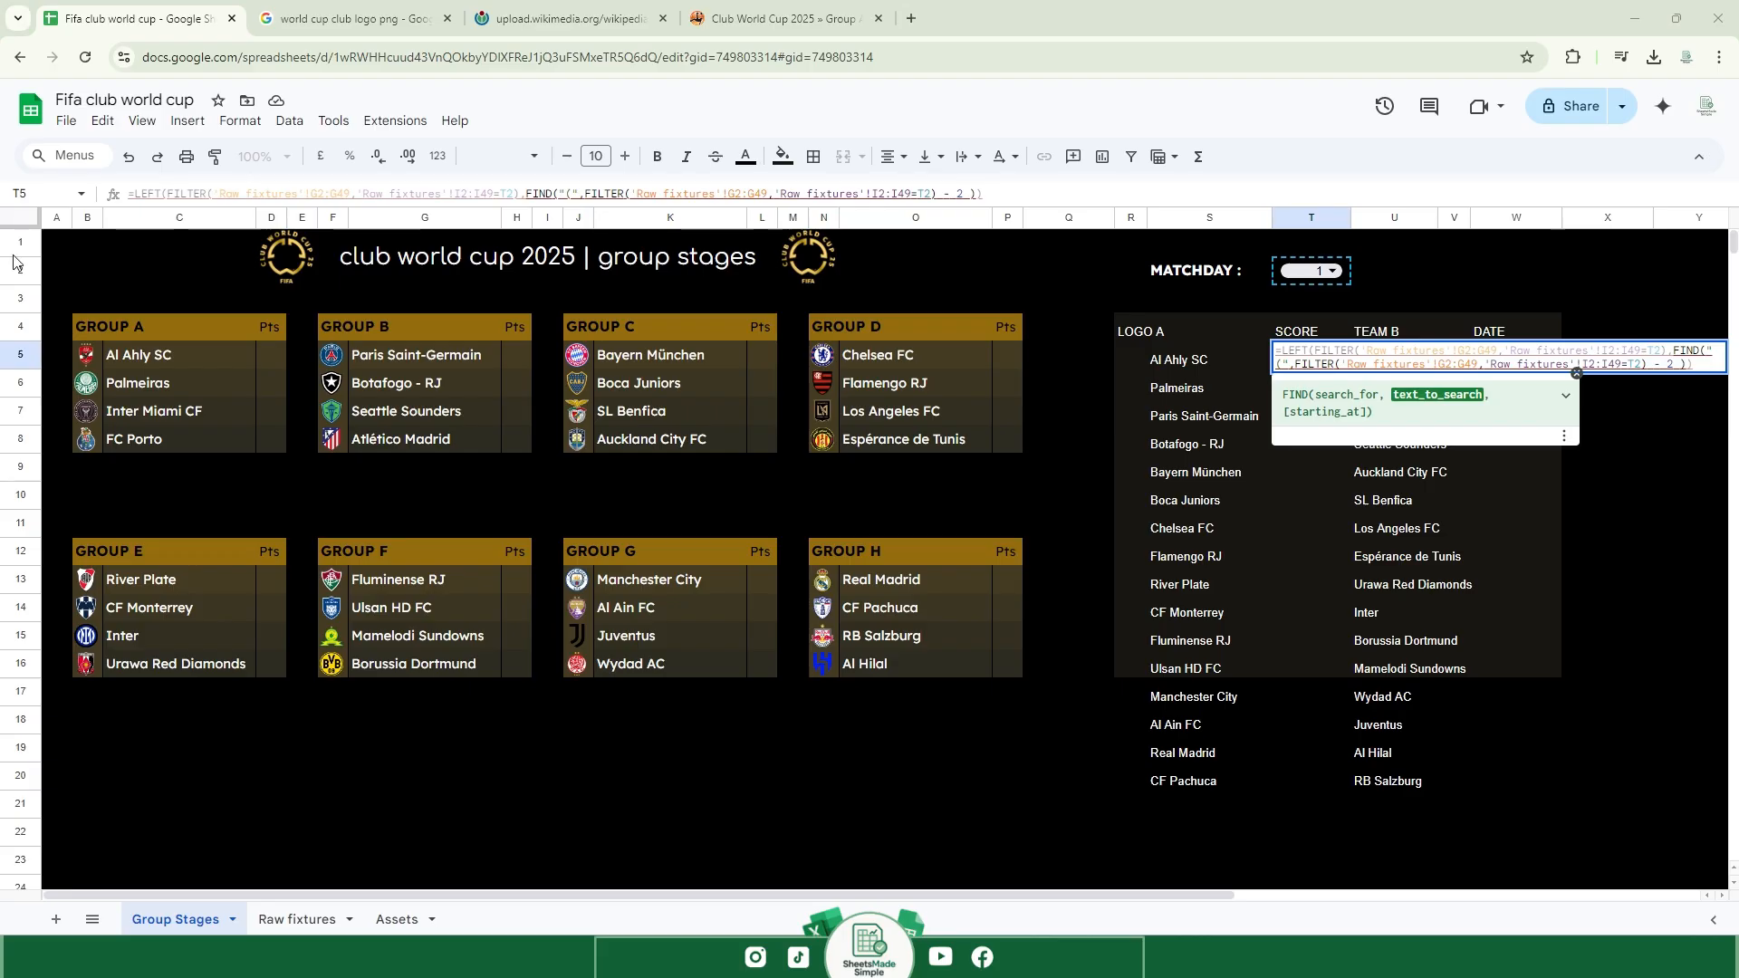
mouse_move(1654, 360)
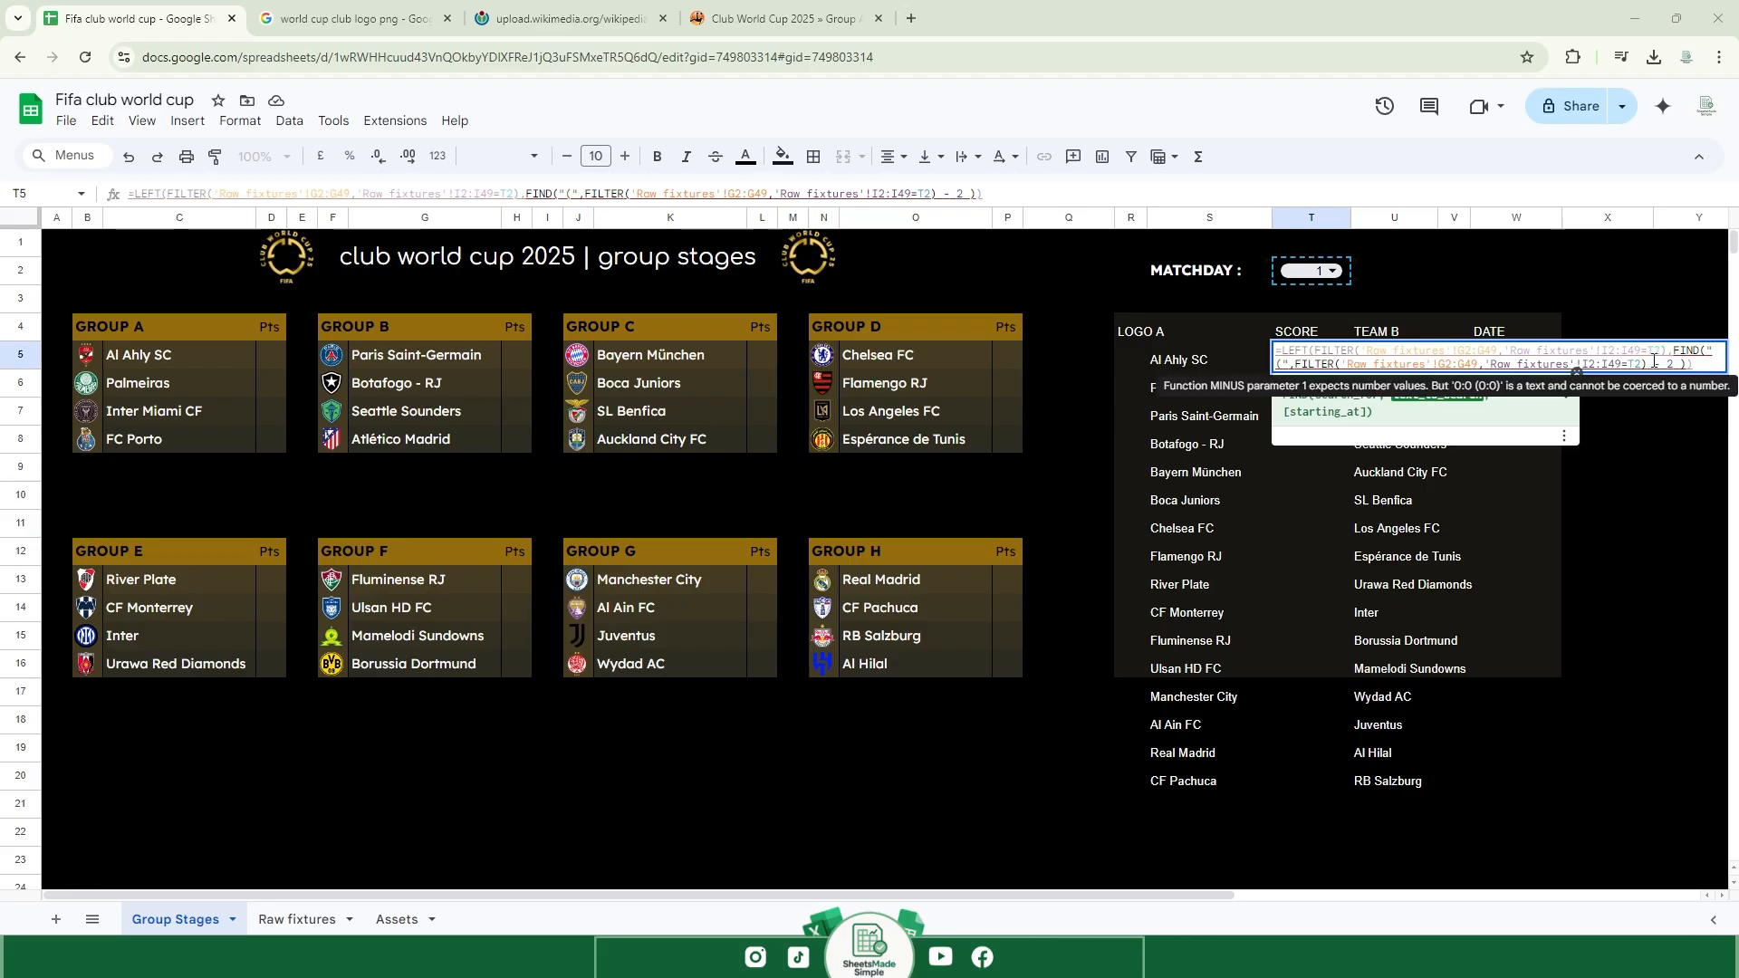
text())
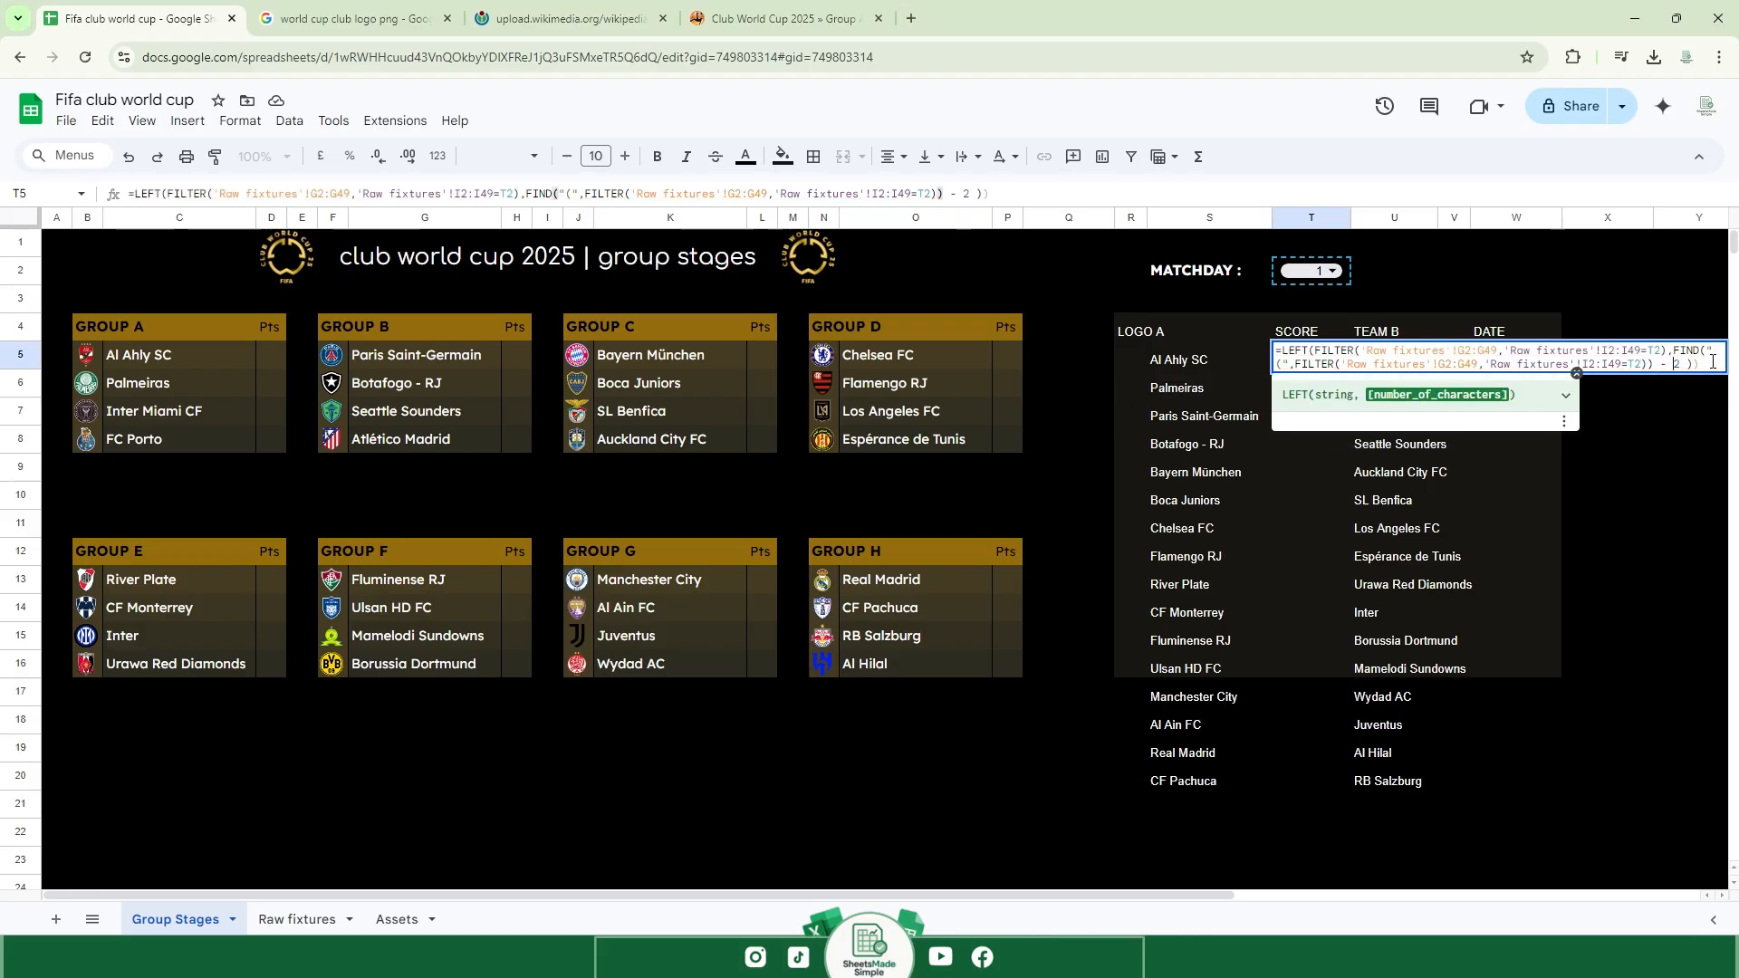
key(Return)
click(1306, 362)
key(Right)
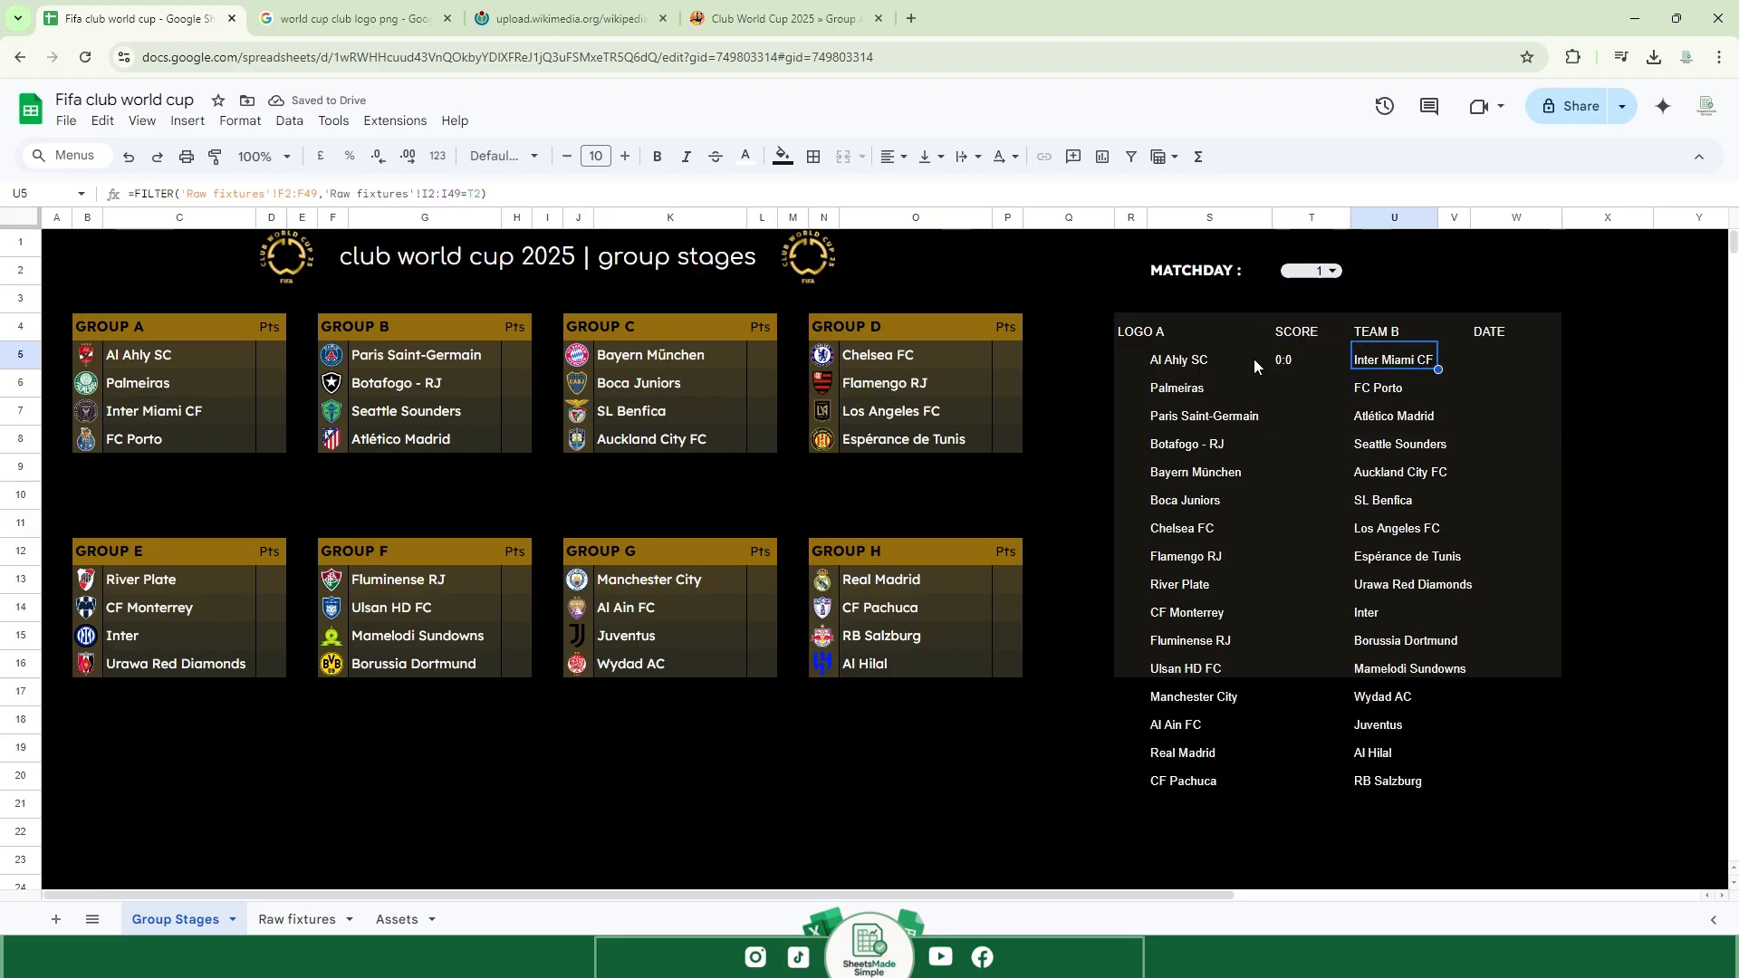
Check the score format on Raw fixtures and wrap the T5 score formula in ARRAYFORMULA.
click(1253, 359)
click(294, 918)
click(256, 262)
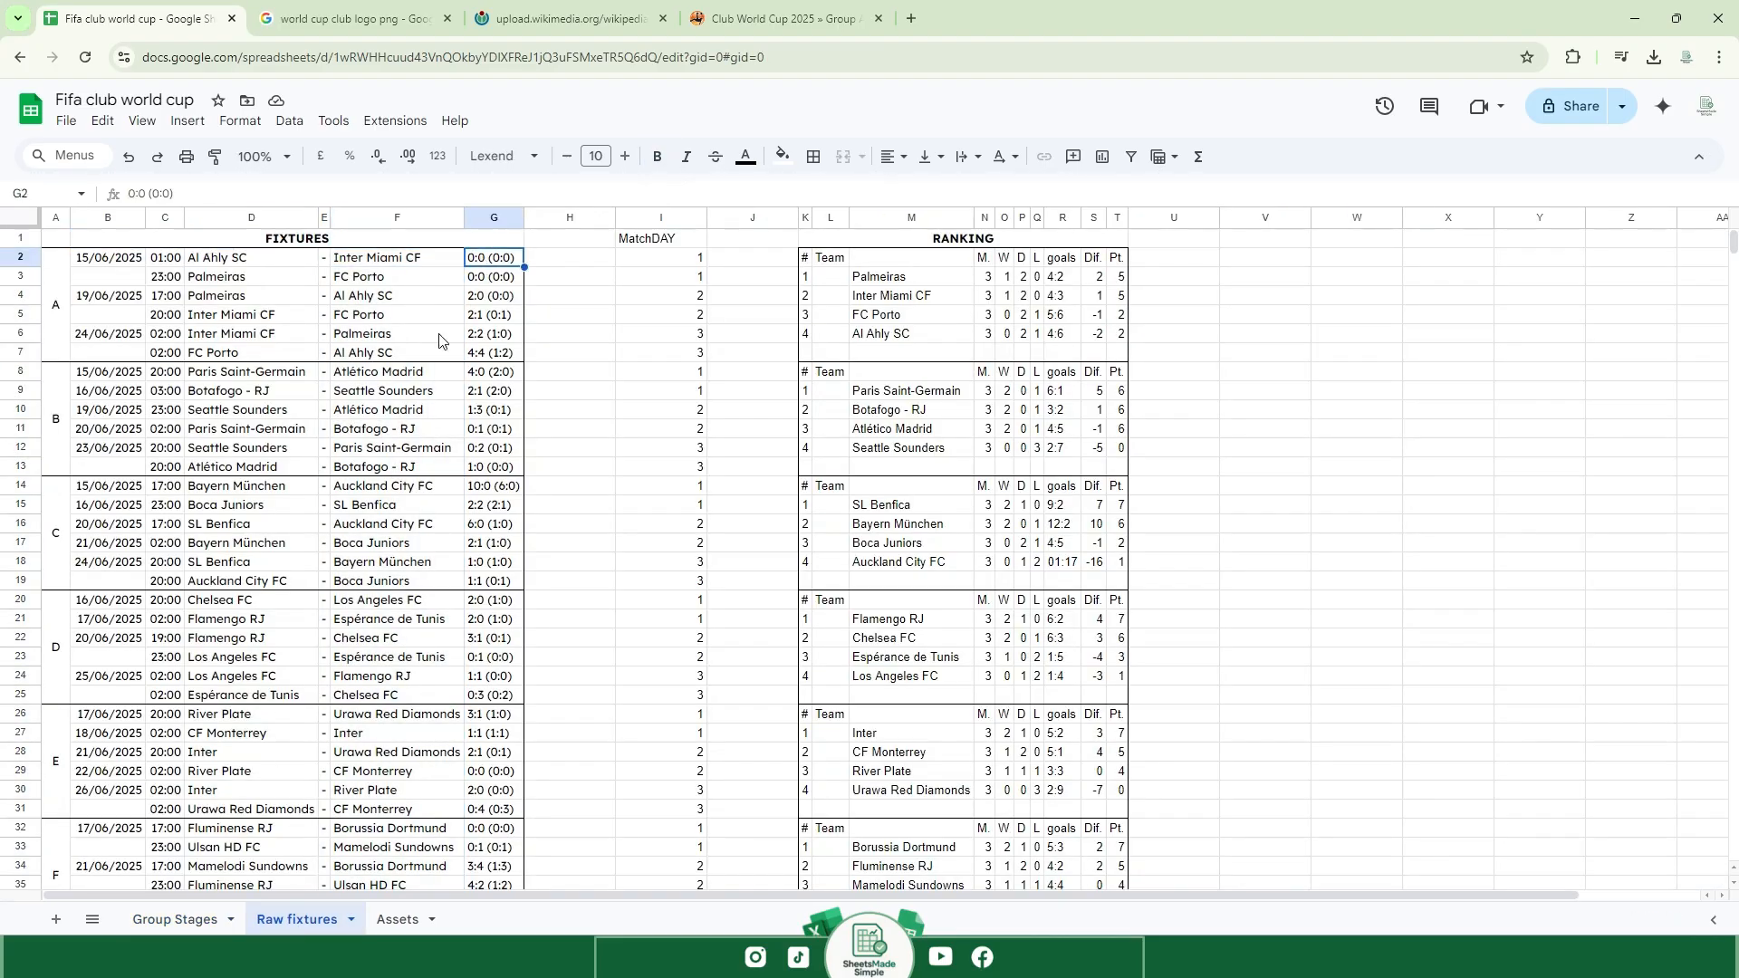
click(175, 919)
double_click(1298, 362)
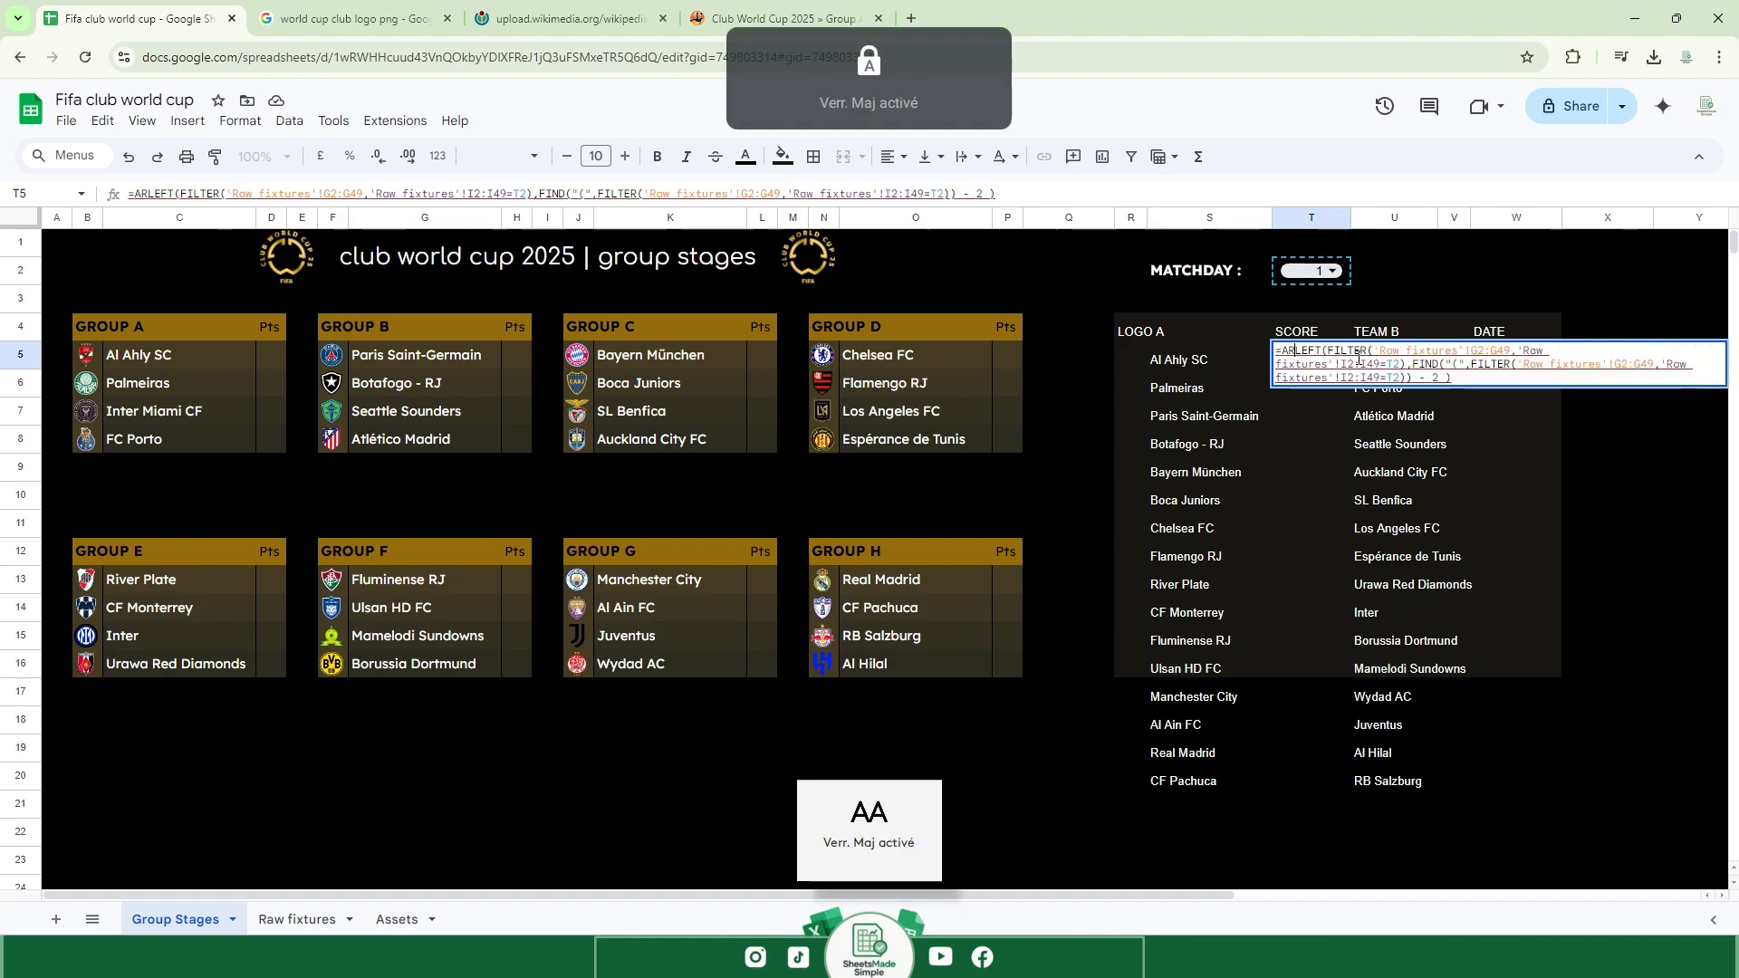
text(ARRAYFORMULA()
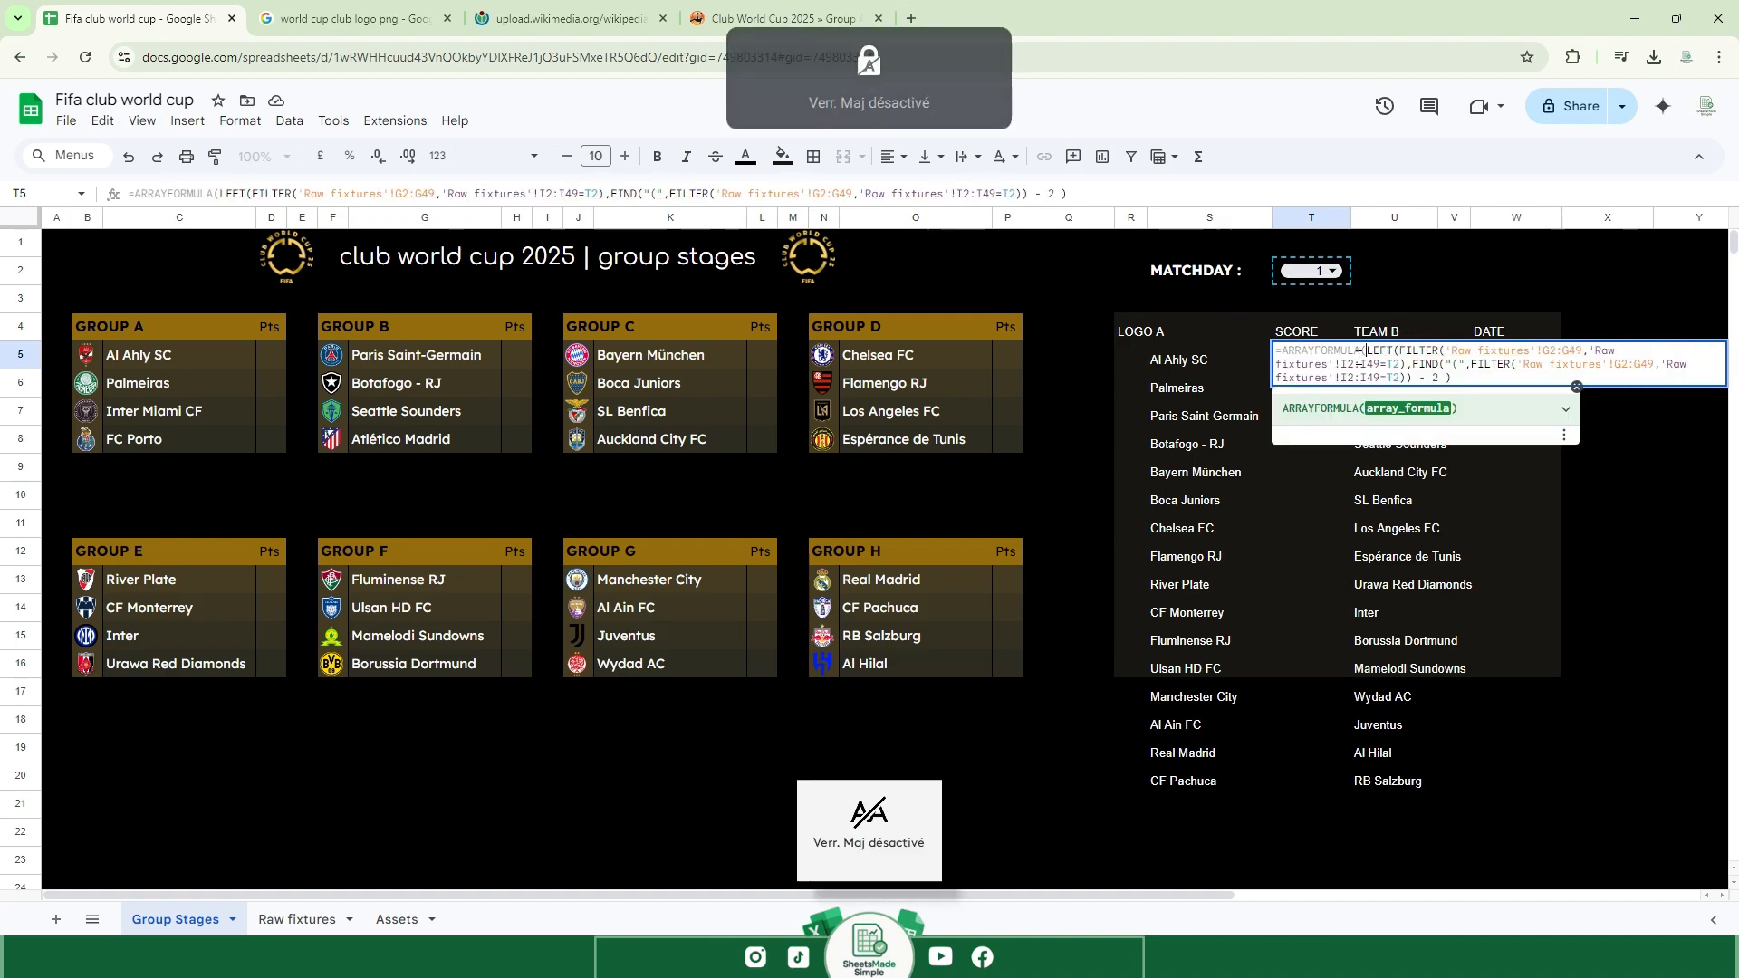
key(Tab)
key(Return)
scroll(1303, 372, down, 2)
scroll(1304, 372, up, 2)
Clear the DATE column from the fixtures panel and rename its team headers Home TEAM and Away TEAM.
drag(1210, 362, 1417, 803)
click(1480, 753)
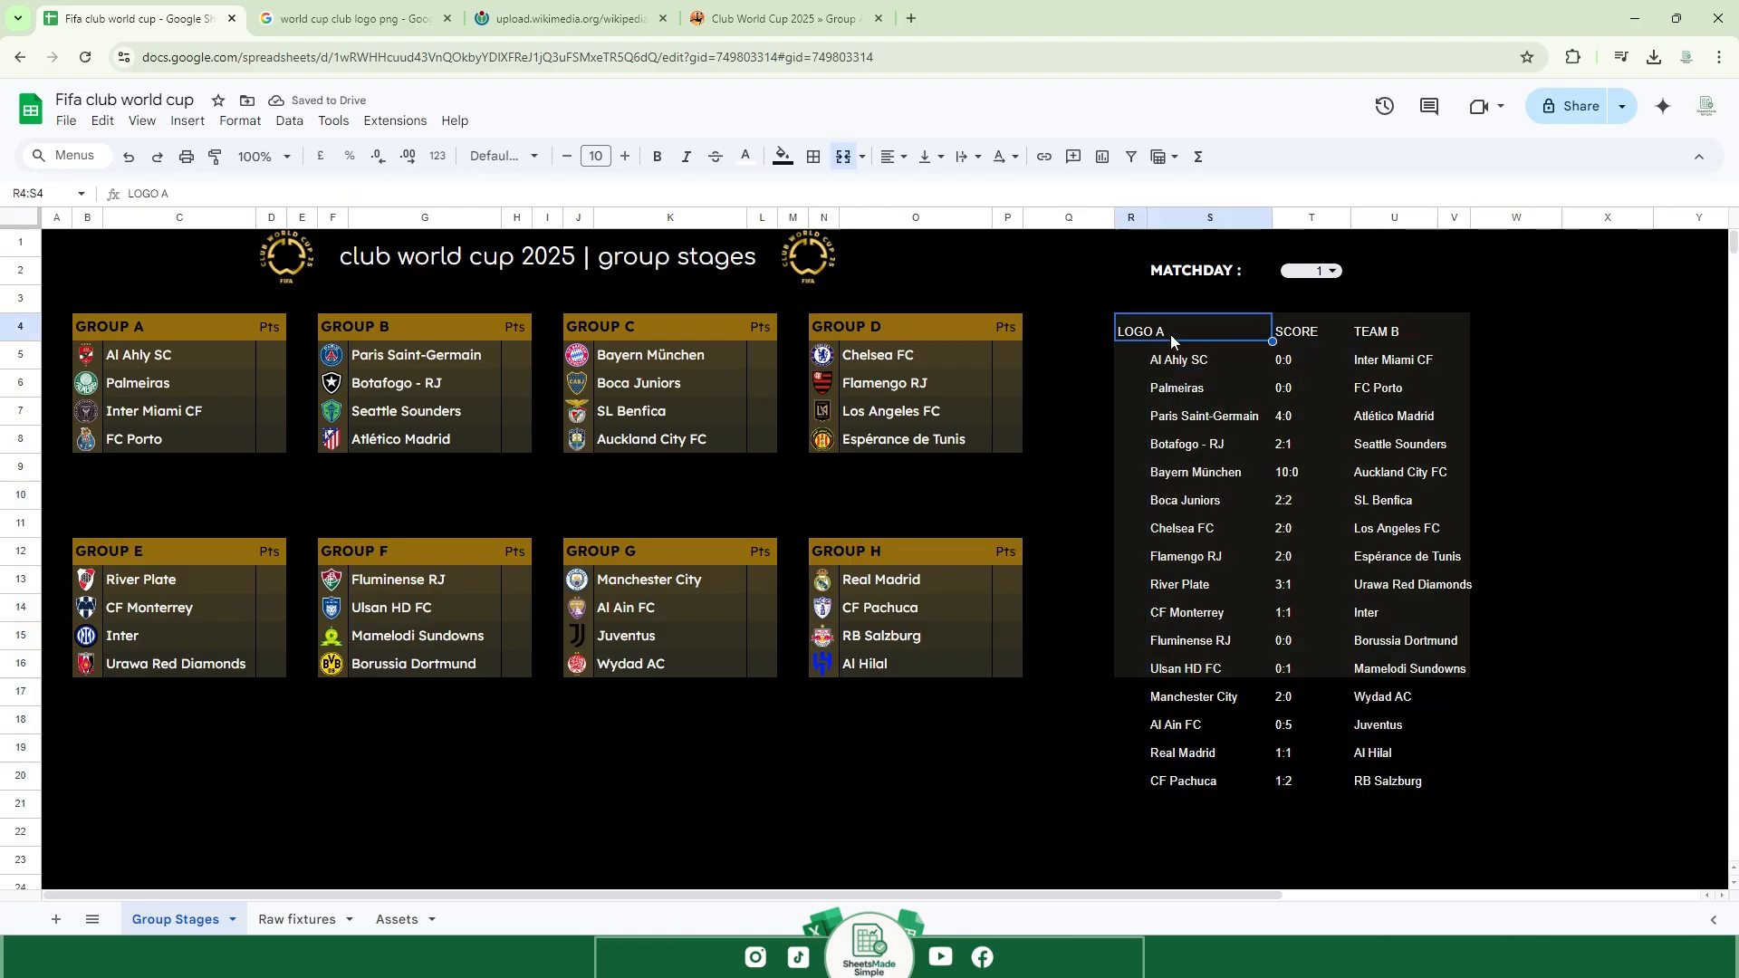
mouse_move(1170, 333)
mouse_down()
mouse_move(1384, 330)
mouse_move(1146, 328)
mouse_up()
text(Home TEAM)
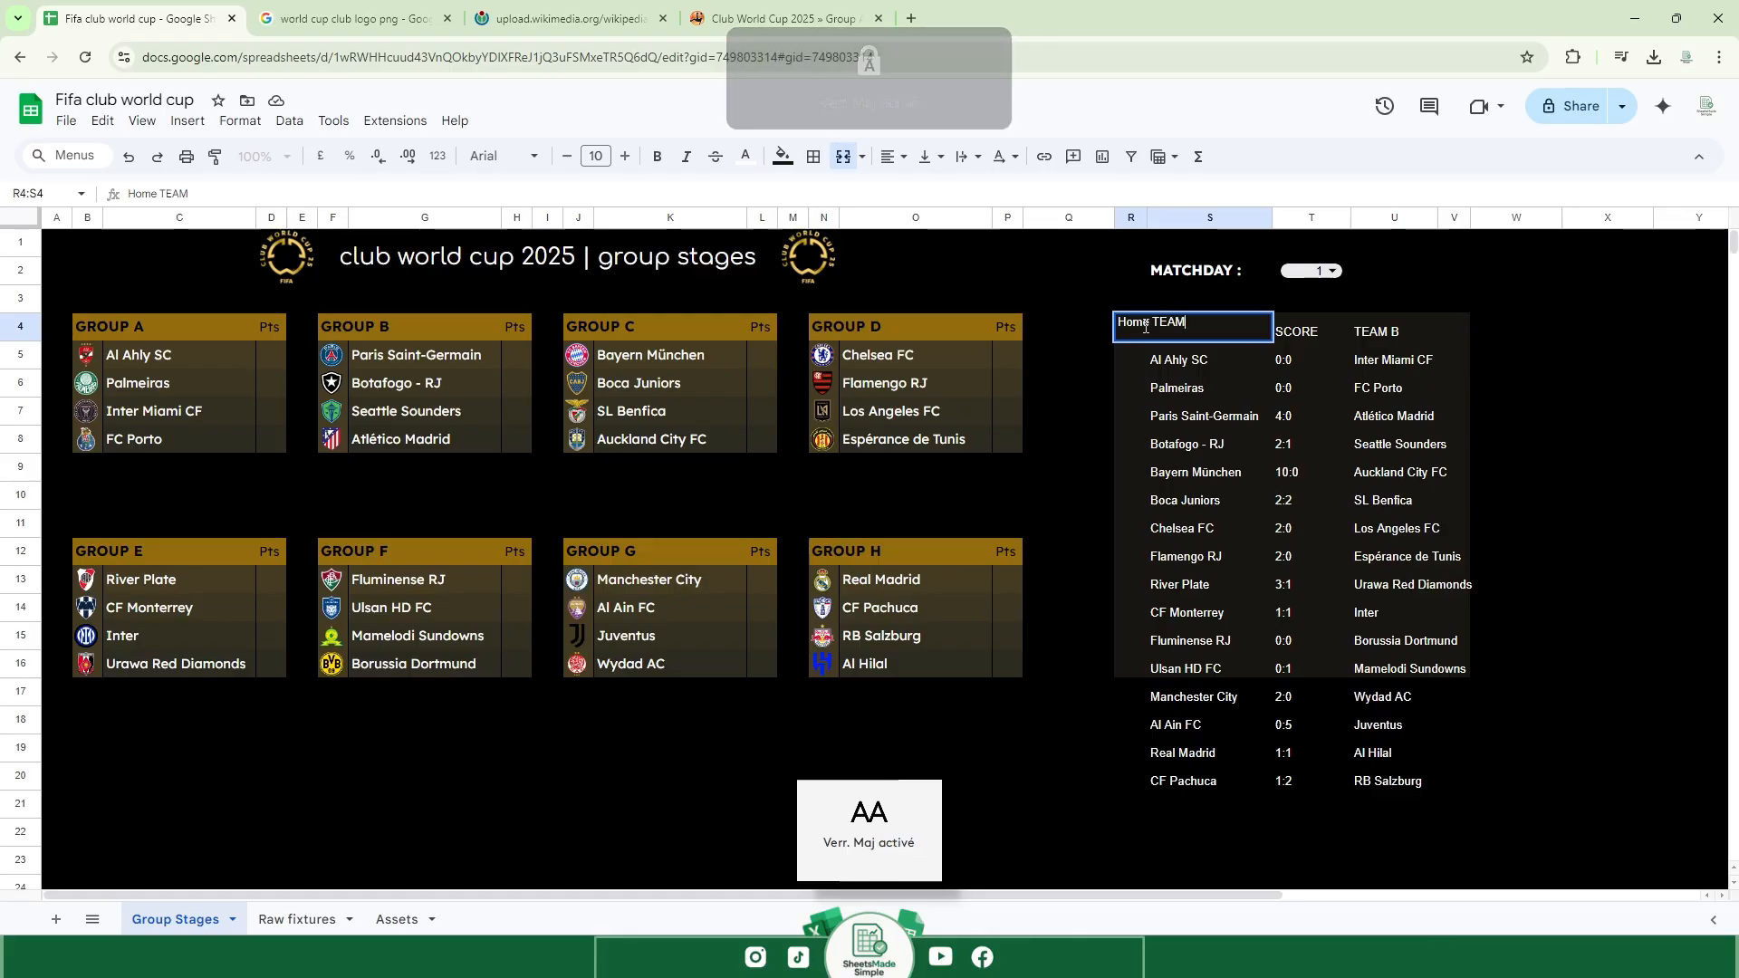
click(1387, 332)
text(AW)
key(BackSpace)
text(way T)
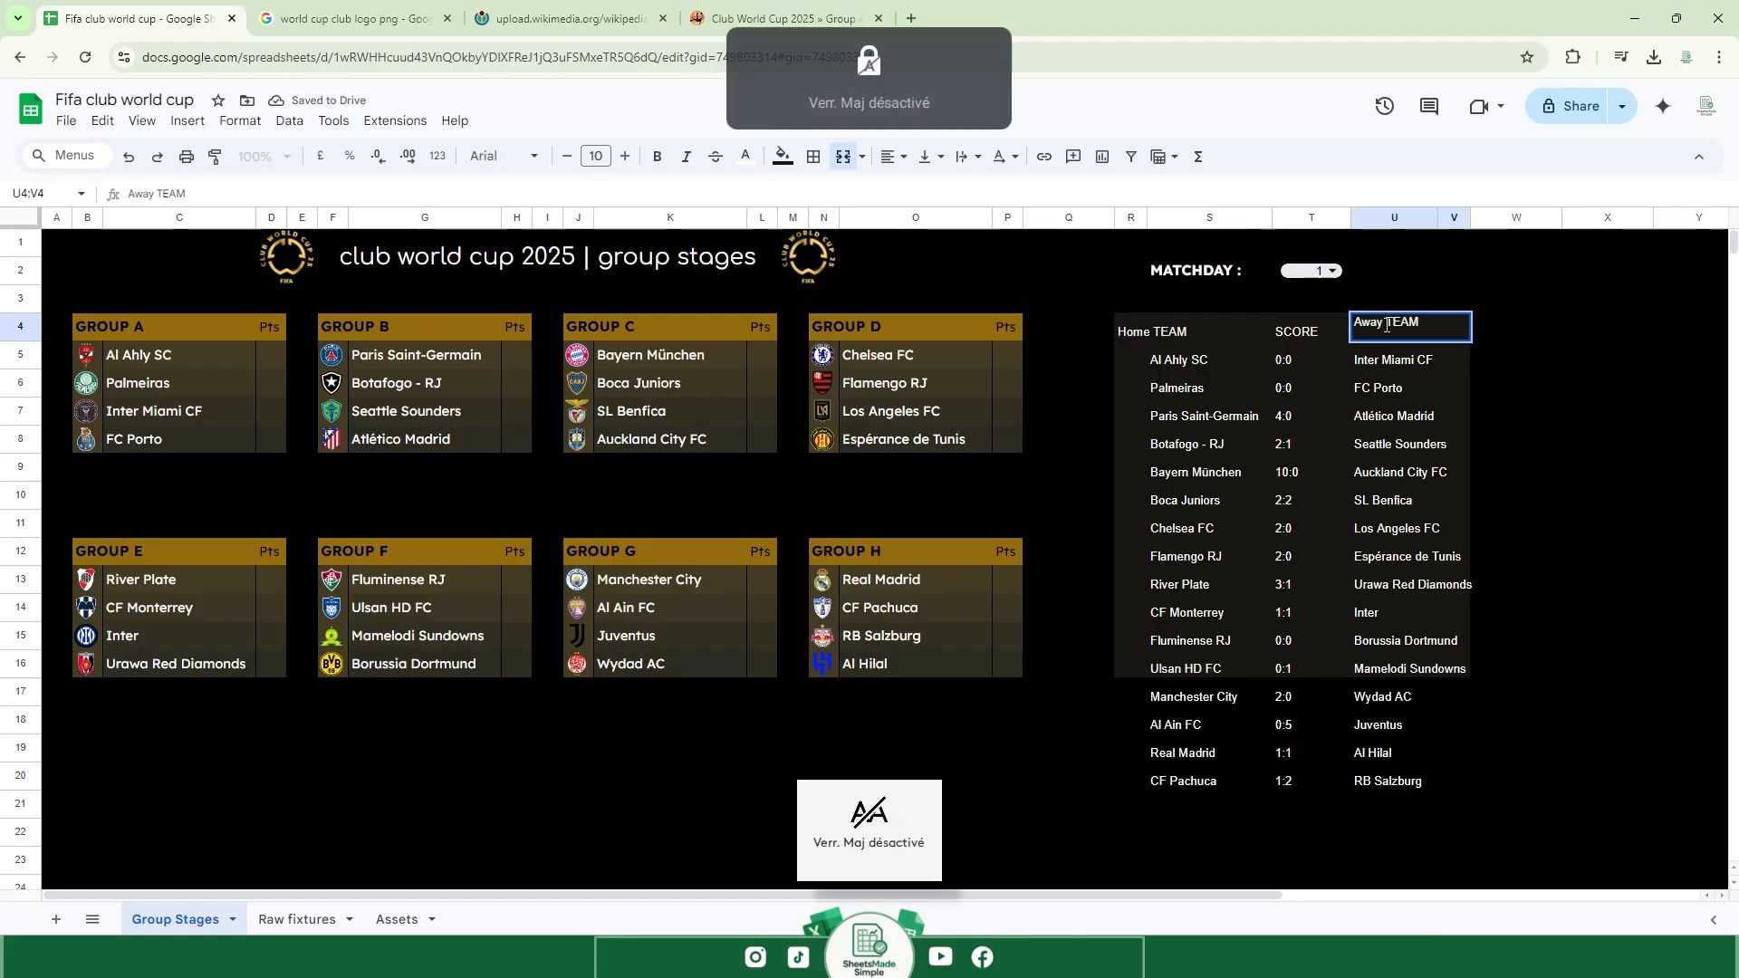
click(1493, 302)
Format the header row R4:V4 as bold Lexend size 11, centred horizontally and vertically.
drag(1406, 327, 1169, 325)
click(661, 158)
click(625, 157)
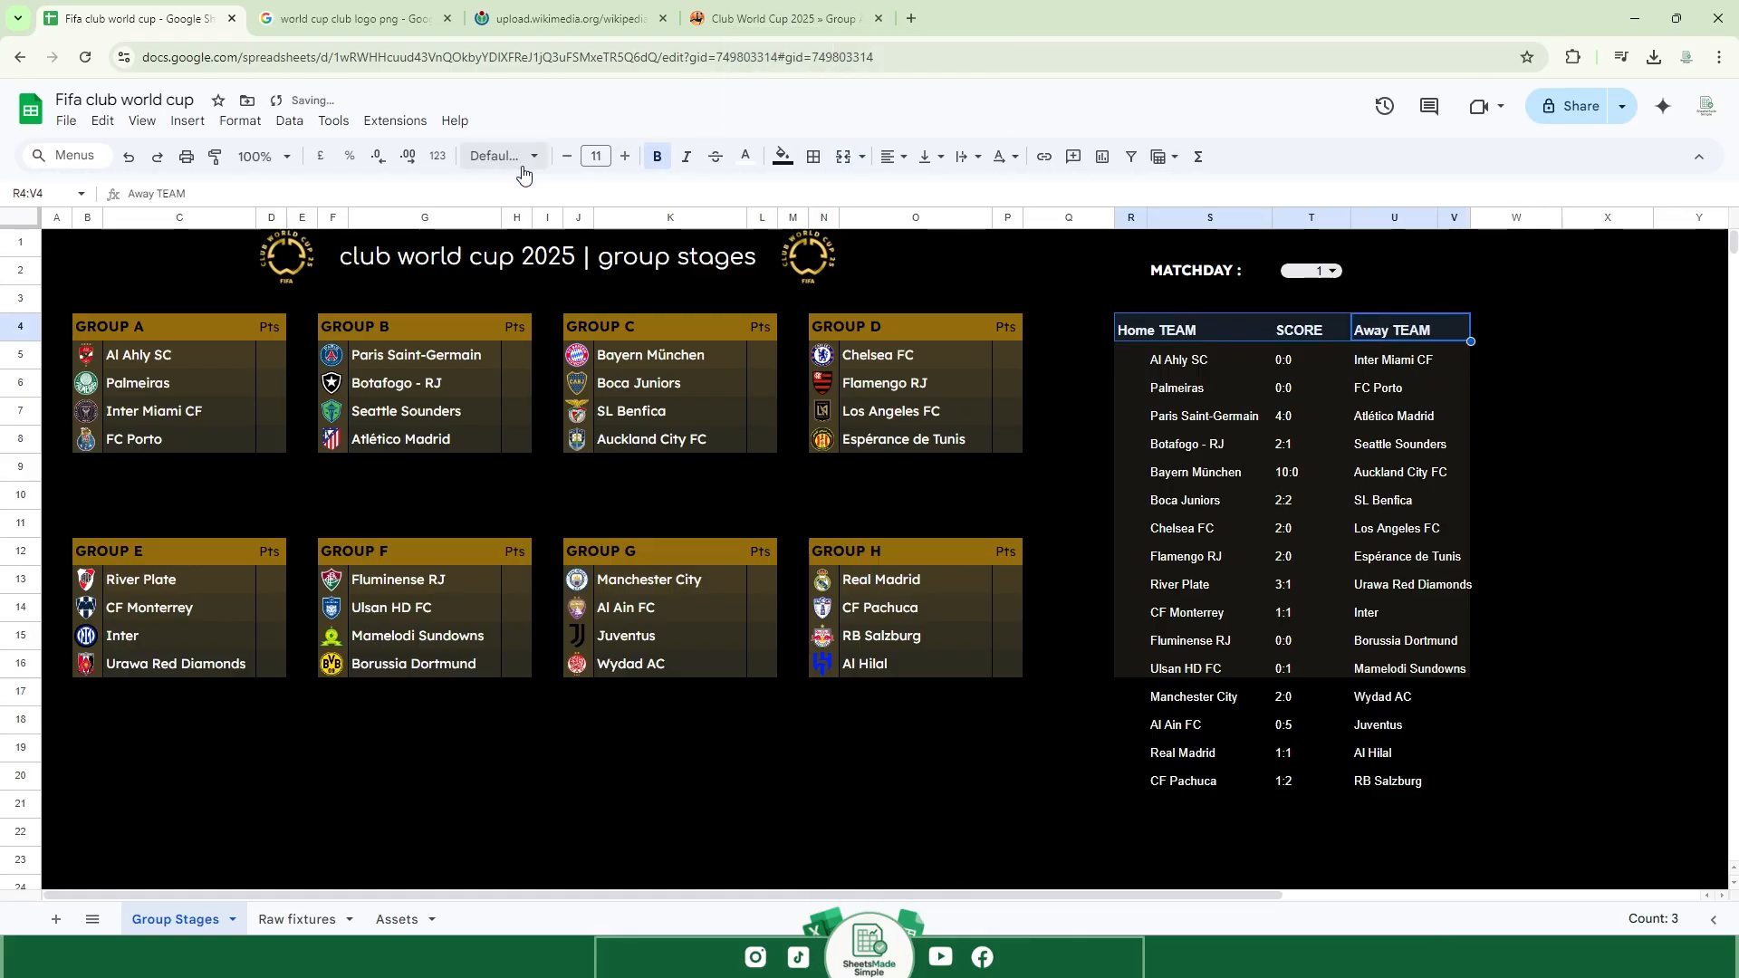
click(523, 161)
click(544, 338)
click(888, 158)
click(919, 188)
click(929, 161)
click(959, 194)
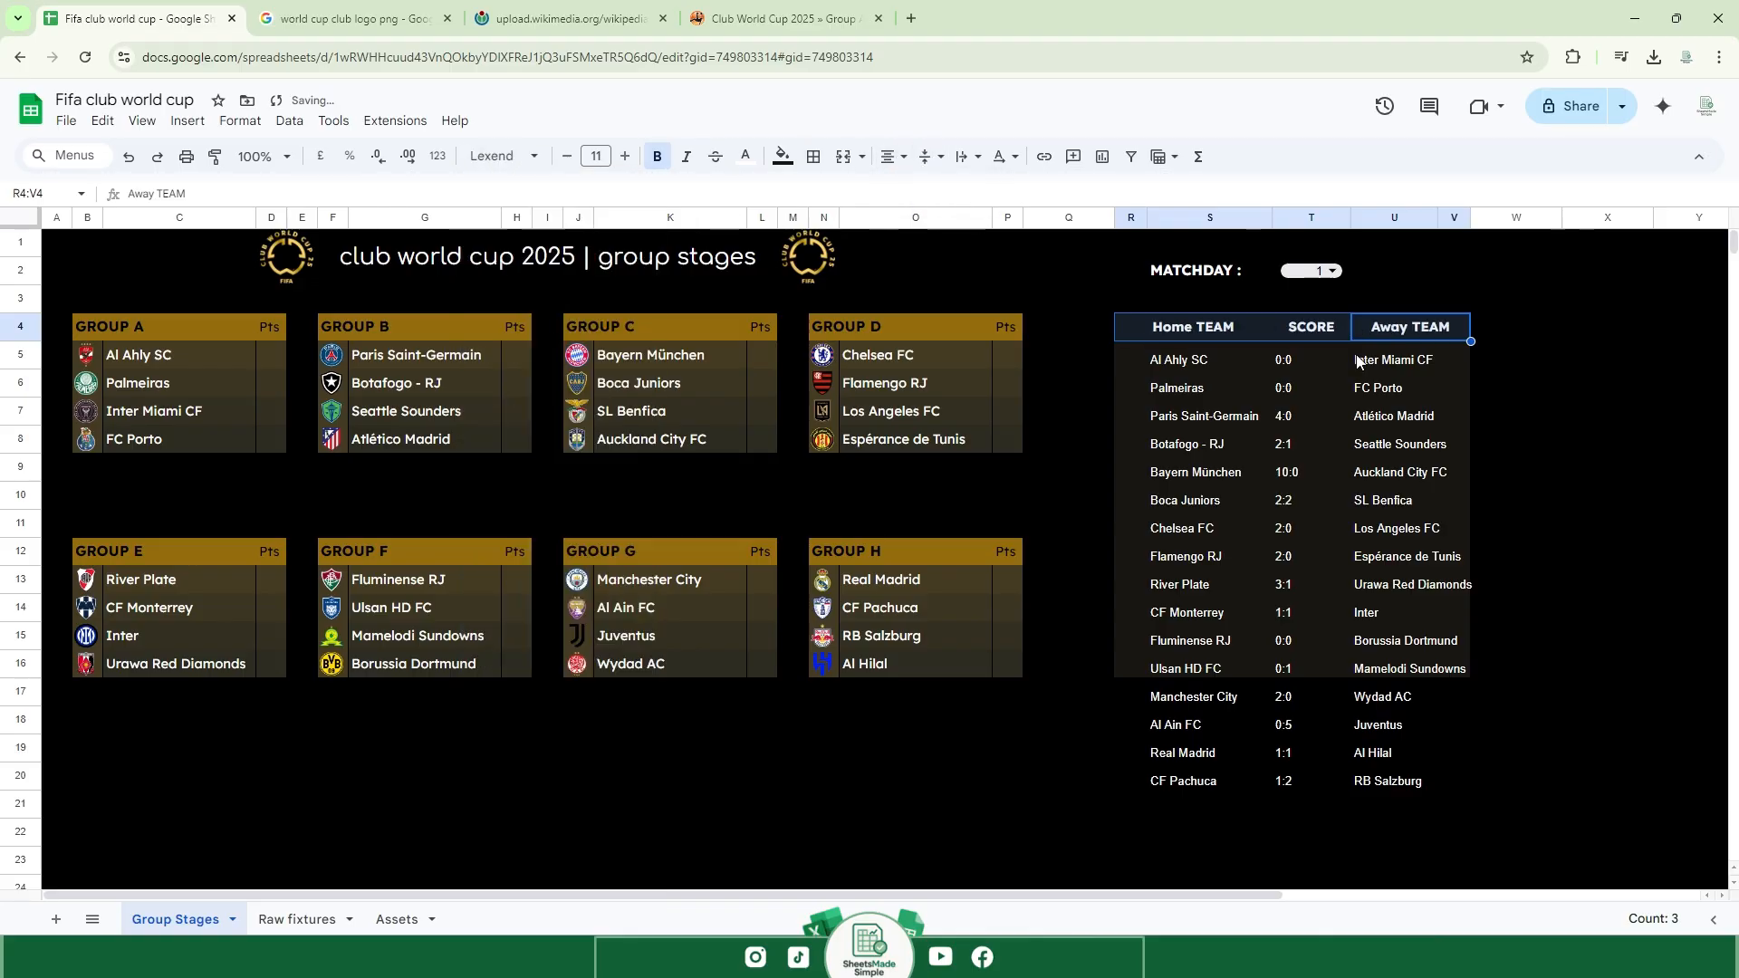
click(1500, 360)
Widen the score and away team columns T and U of the fixtures panel.
drag(1214, 220, 1402, 219)
drag(1438, 218, 1476, 222)
click(1616, 308)
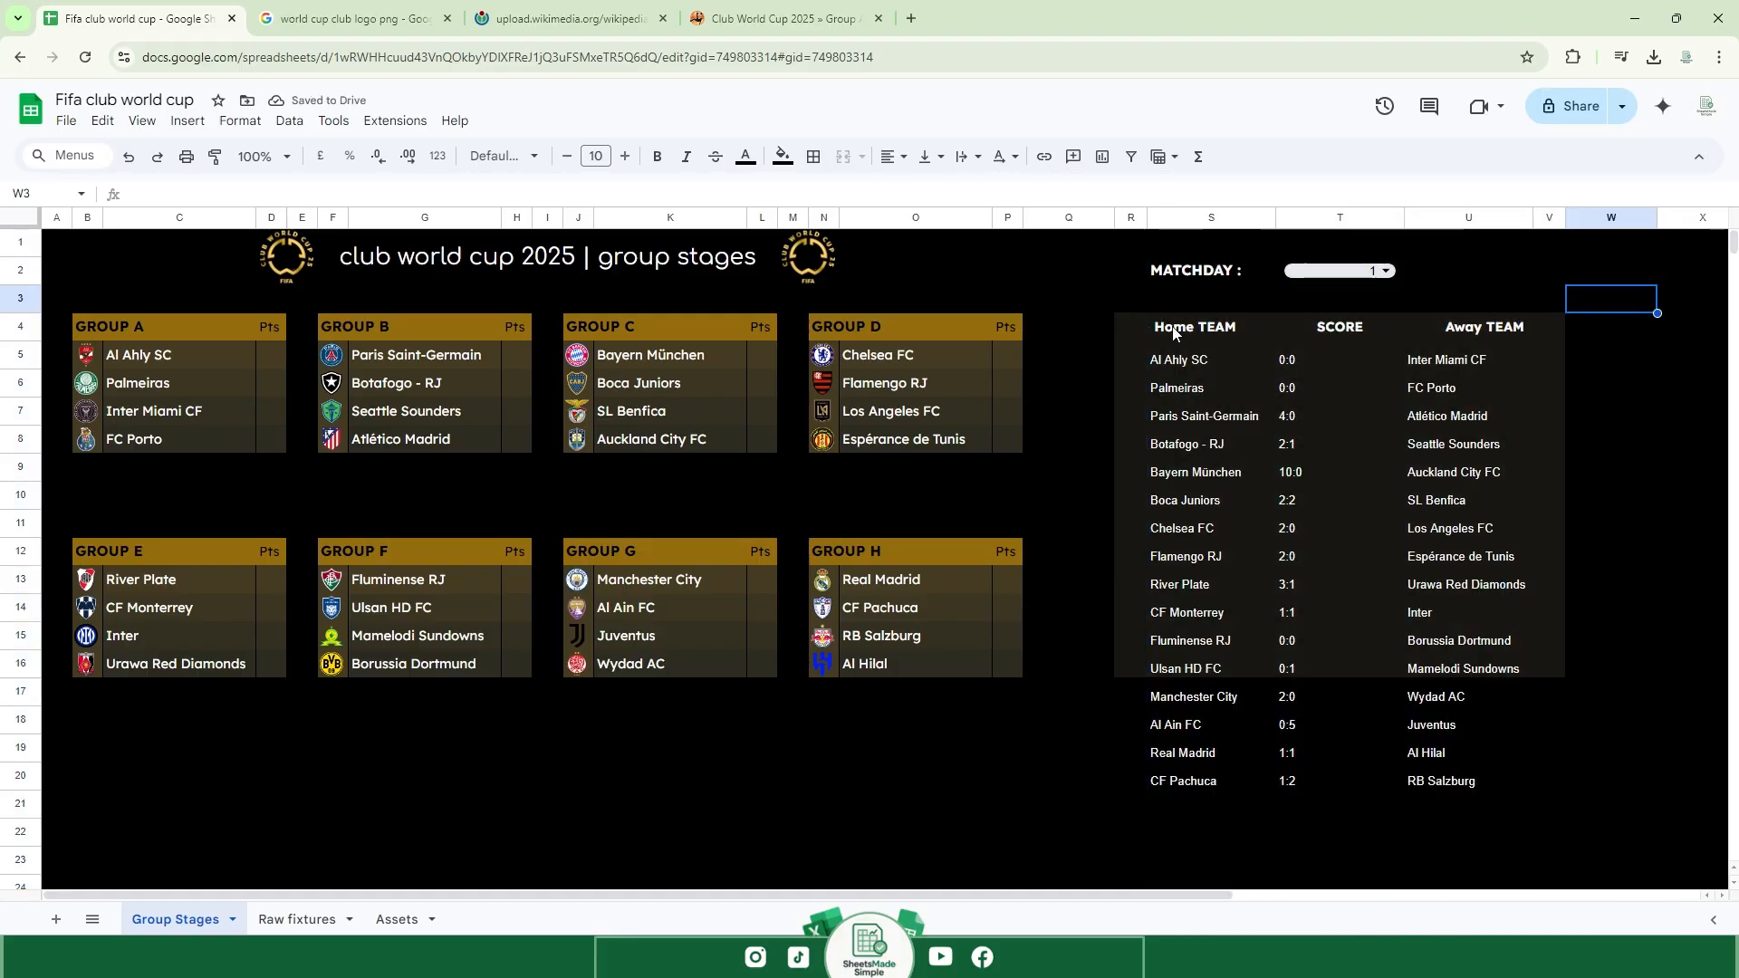
Add a white bottom border beneath the fixtures header row R4:V4.
drag(1174, 333, 1485, 331)
click(813, 157)
click(987, 198)
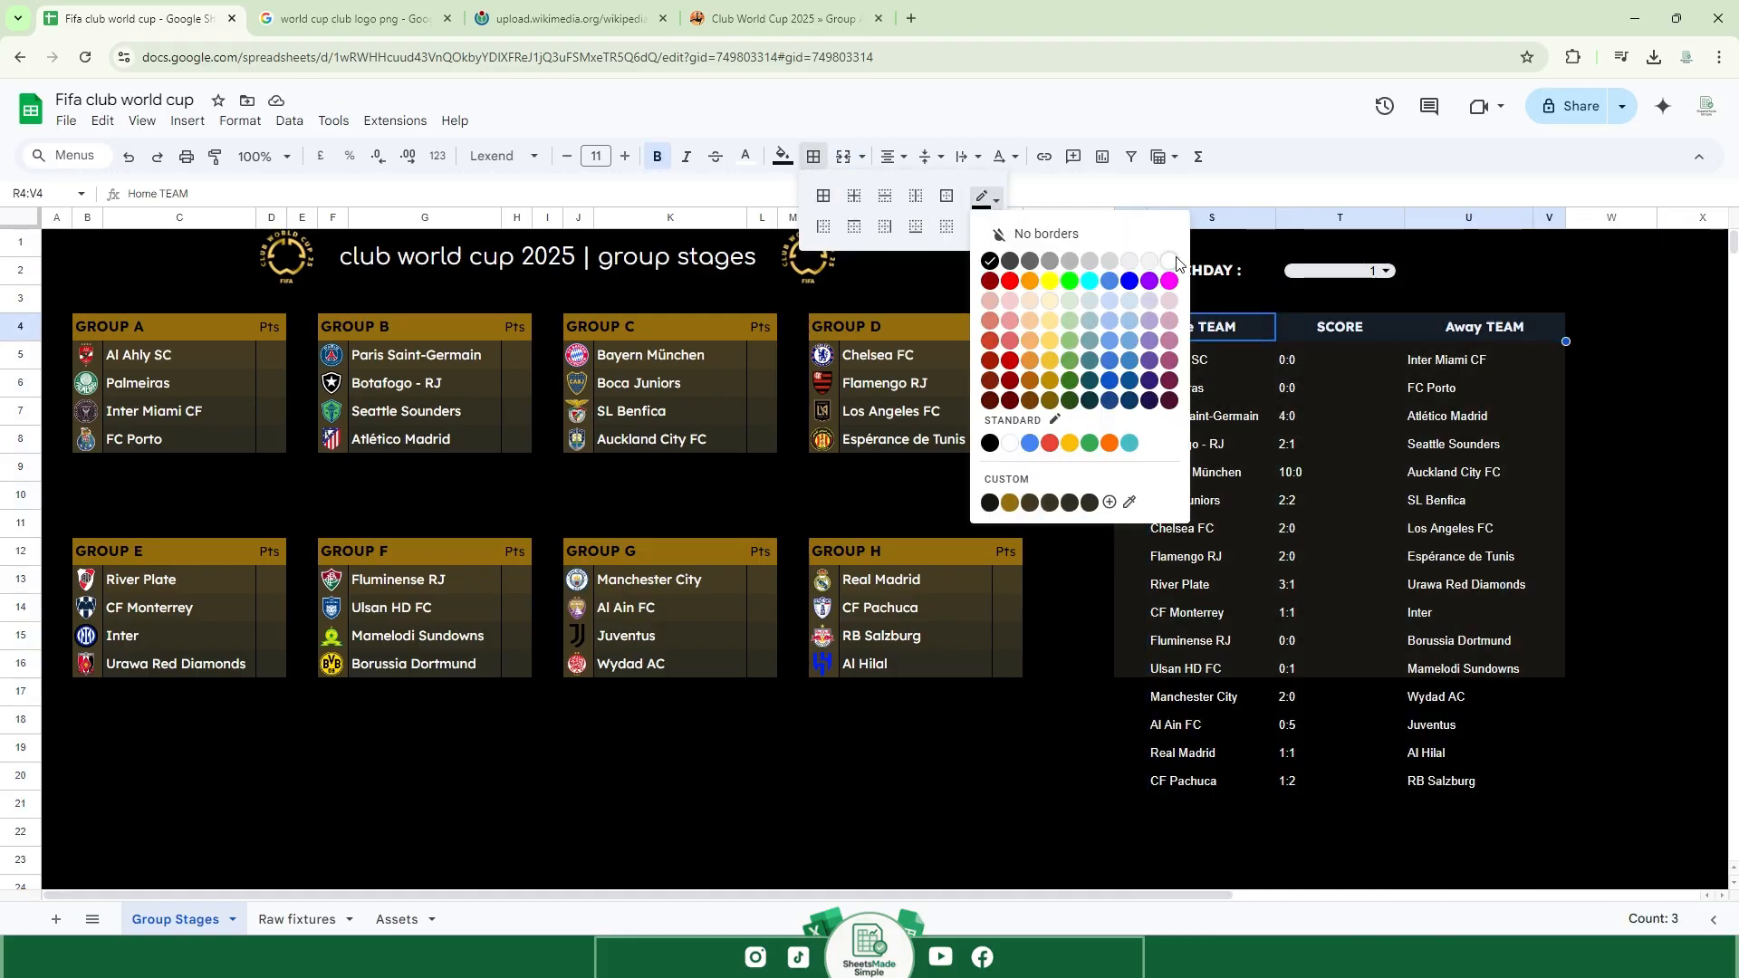
click(1170, 260)
click(990, 225)
click(917, 228)
click(1340, 384)
click(1085, 391)
Copy Group A's logo lookup formula into R5, set its MATCH key to S5, and fill it down to R20.
click(1122, 359)
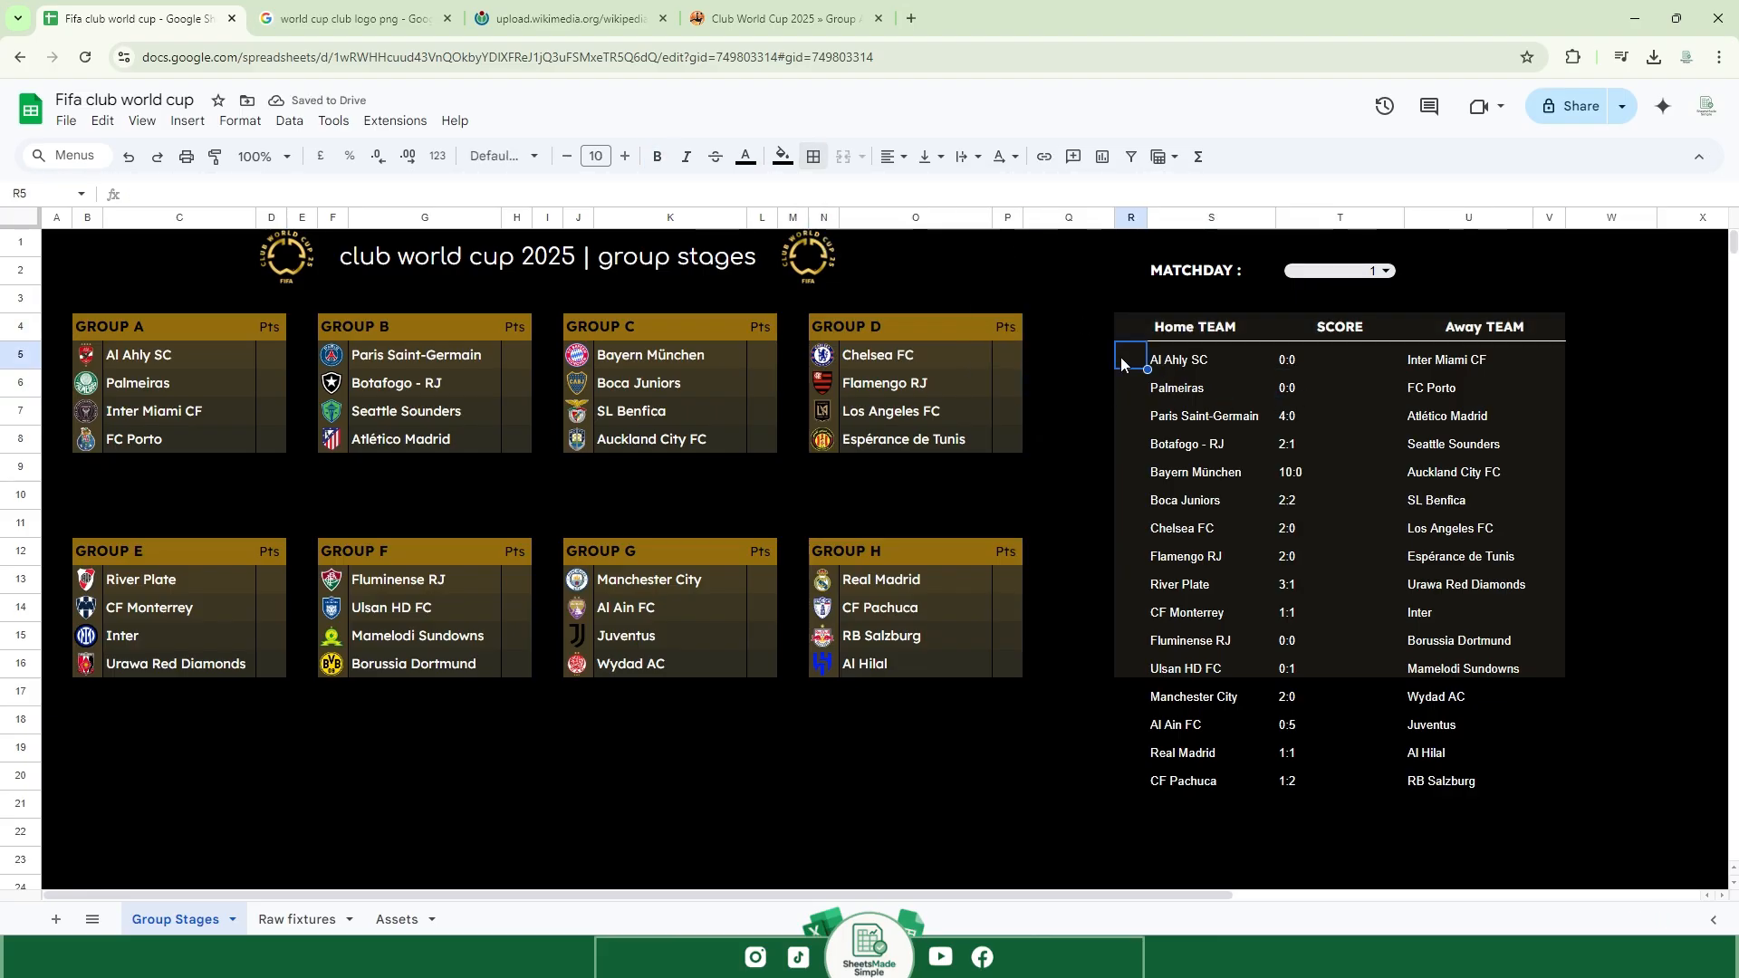
double_click(92, 357)
key(ctrl+a)
click(1137, 361)
double_click(1138, 360)
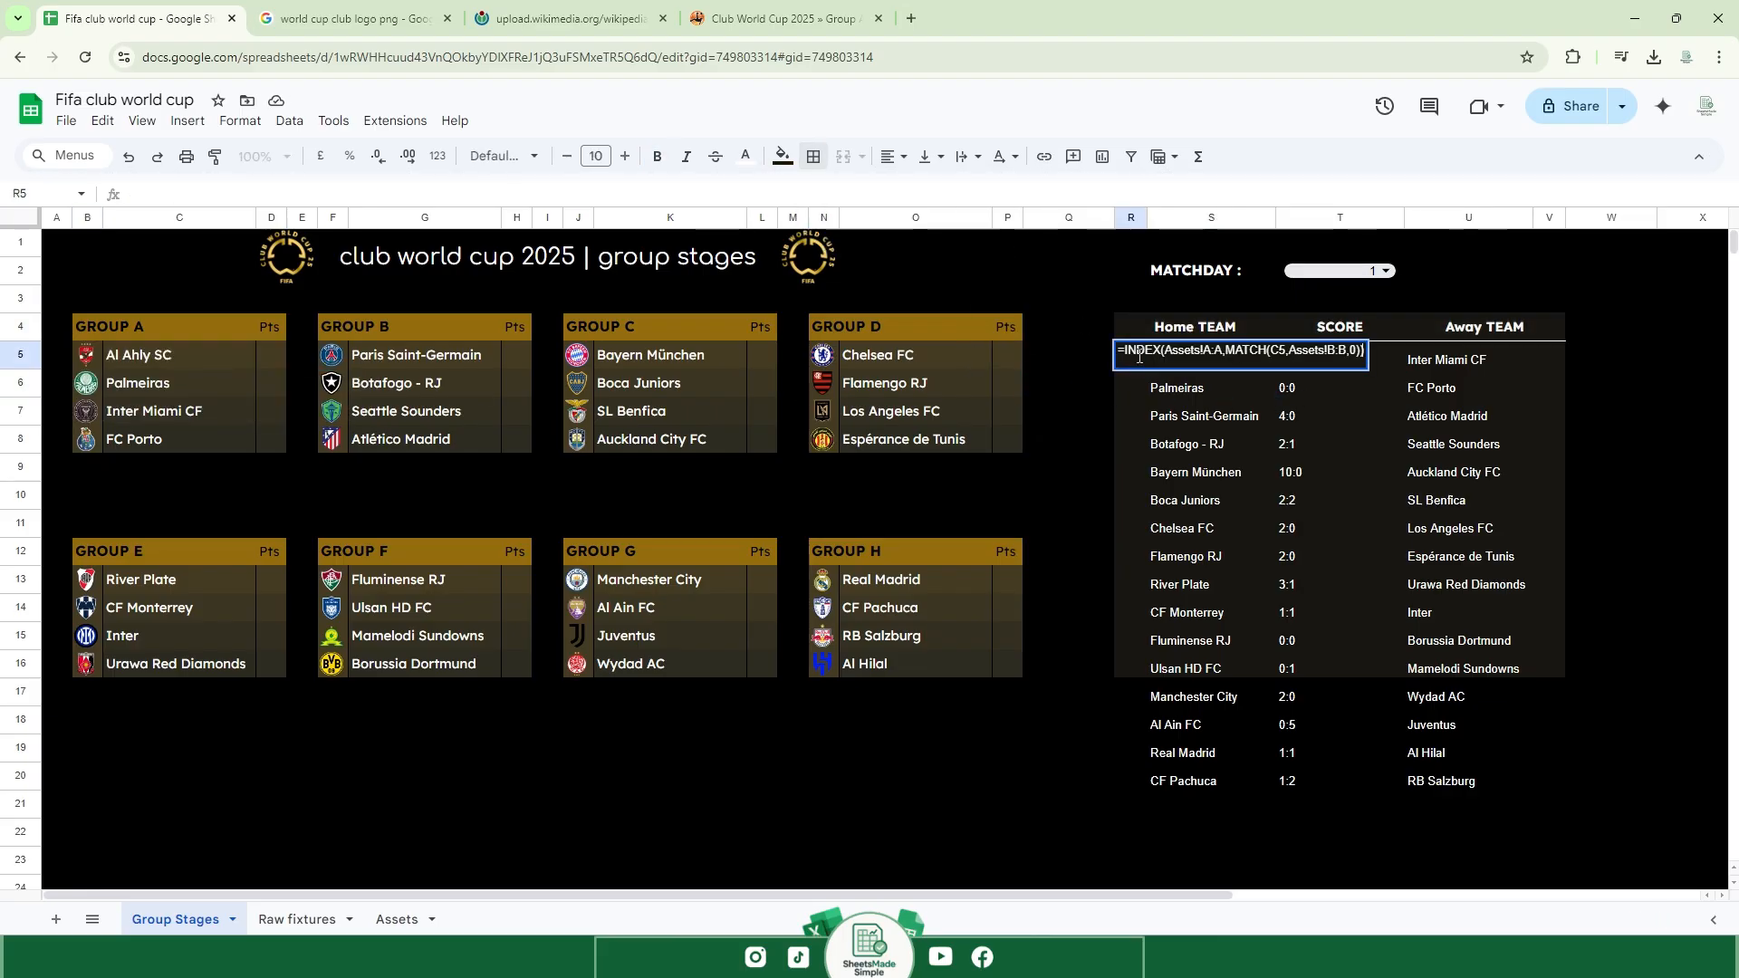
click(1282, 350)
key(BackSpace)
text(S)
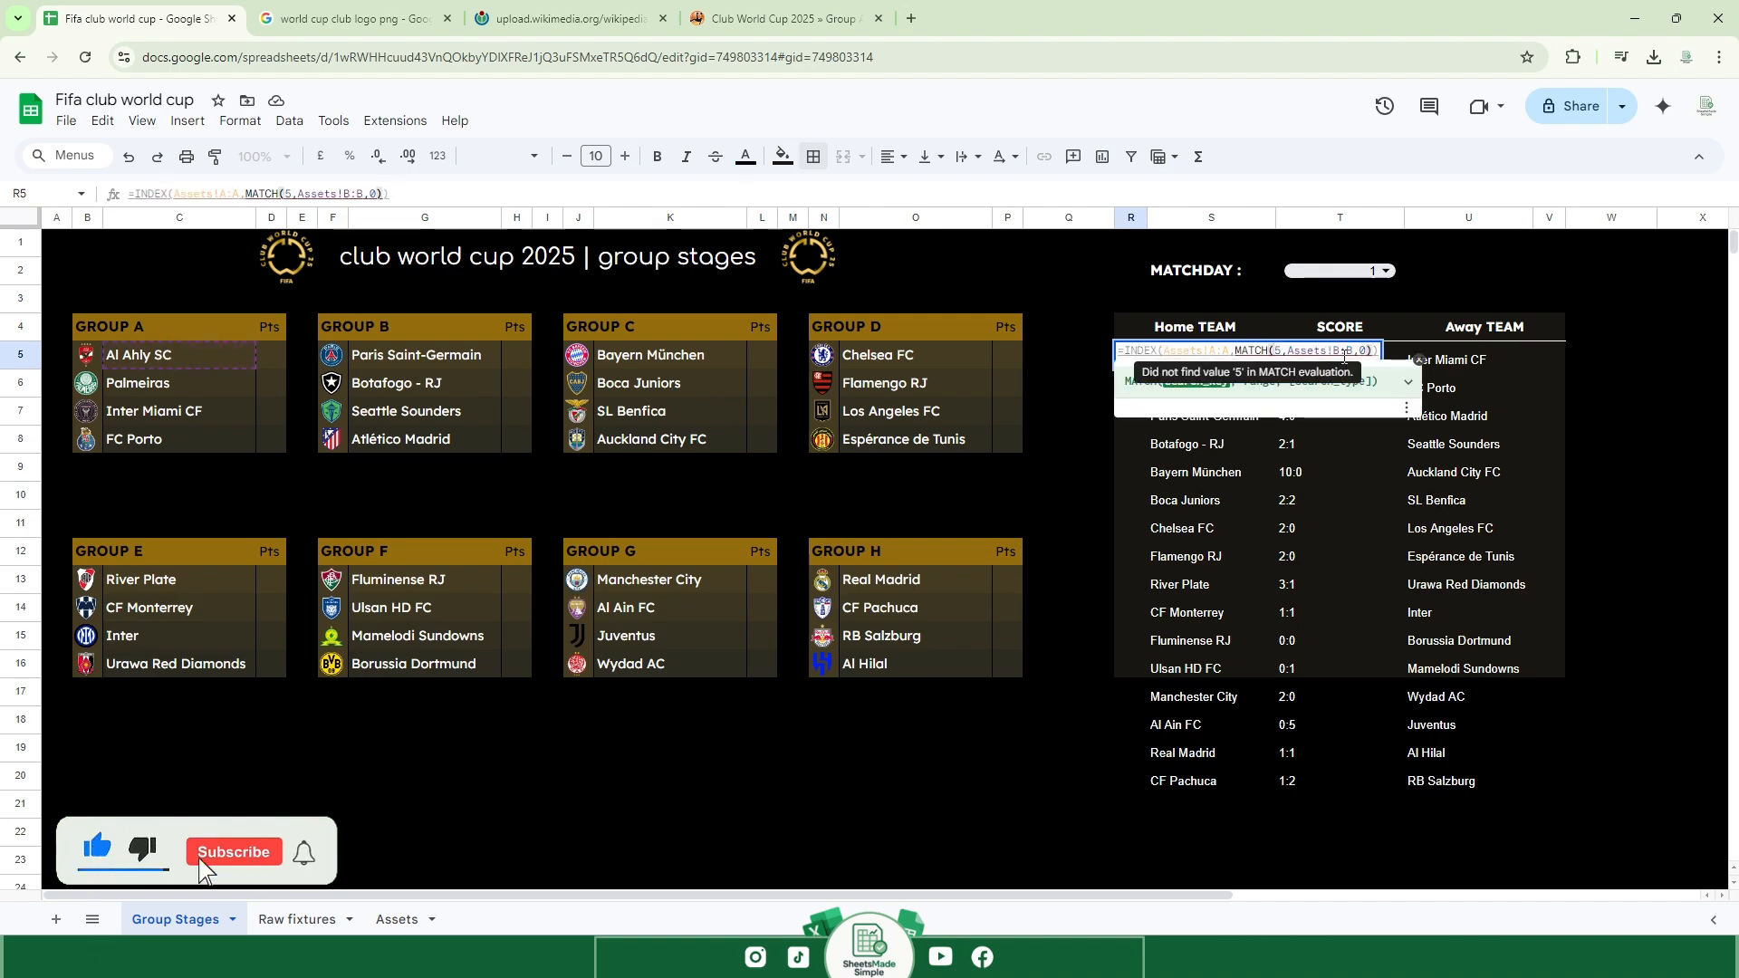
key(Return)
click(1137, 361)
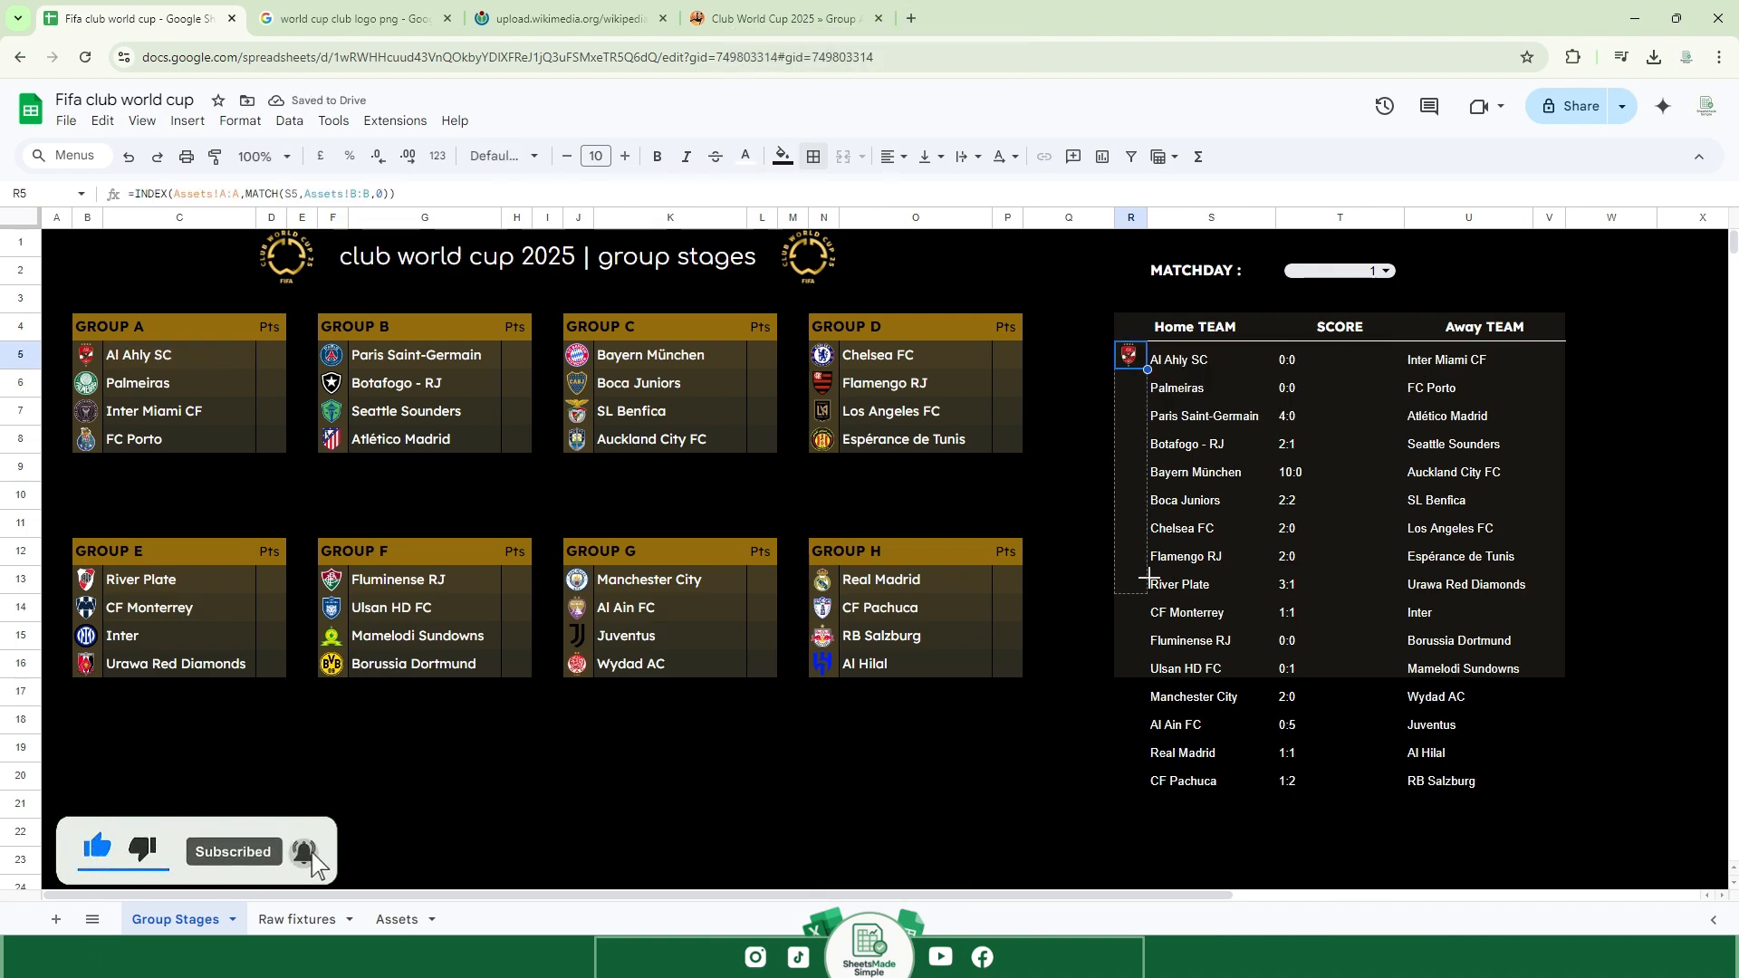
drag(1149, 577, 1144, 791)
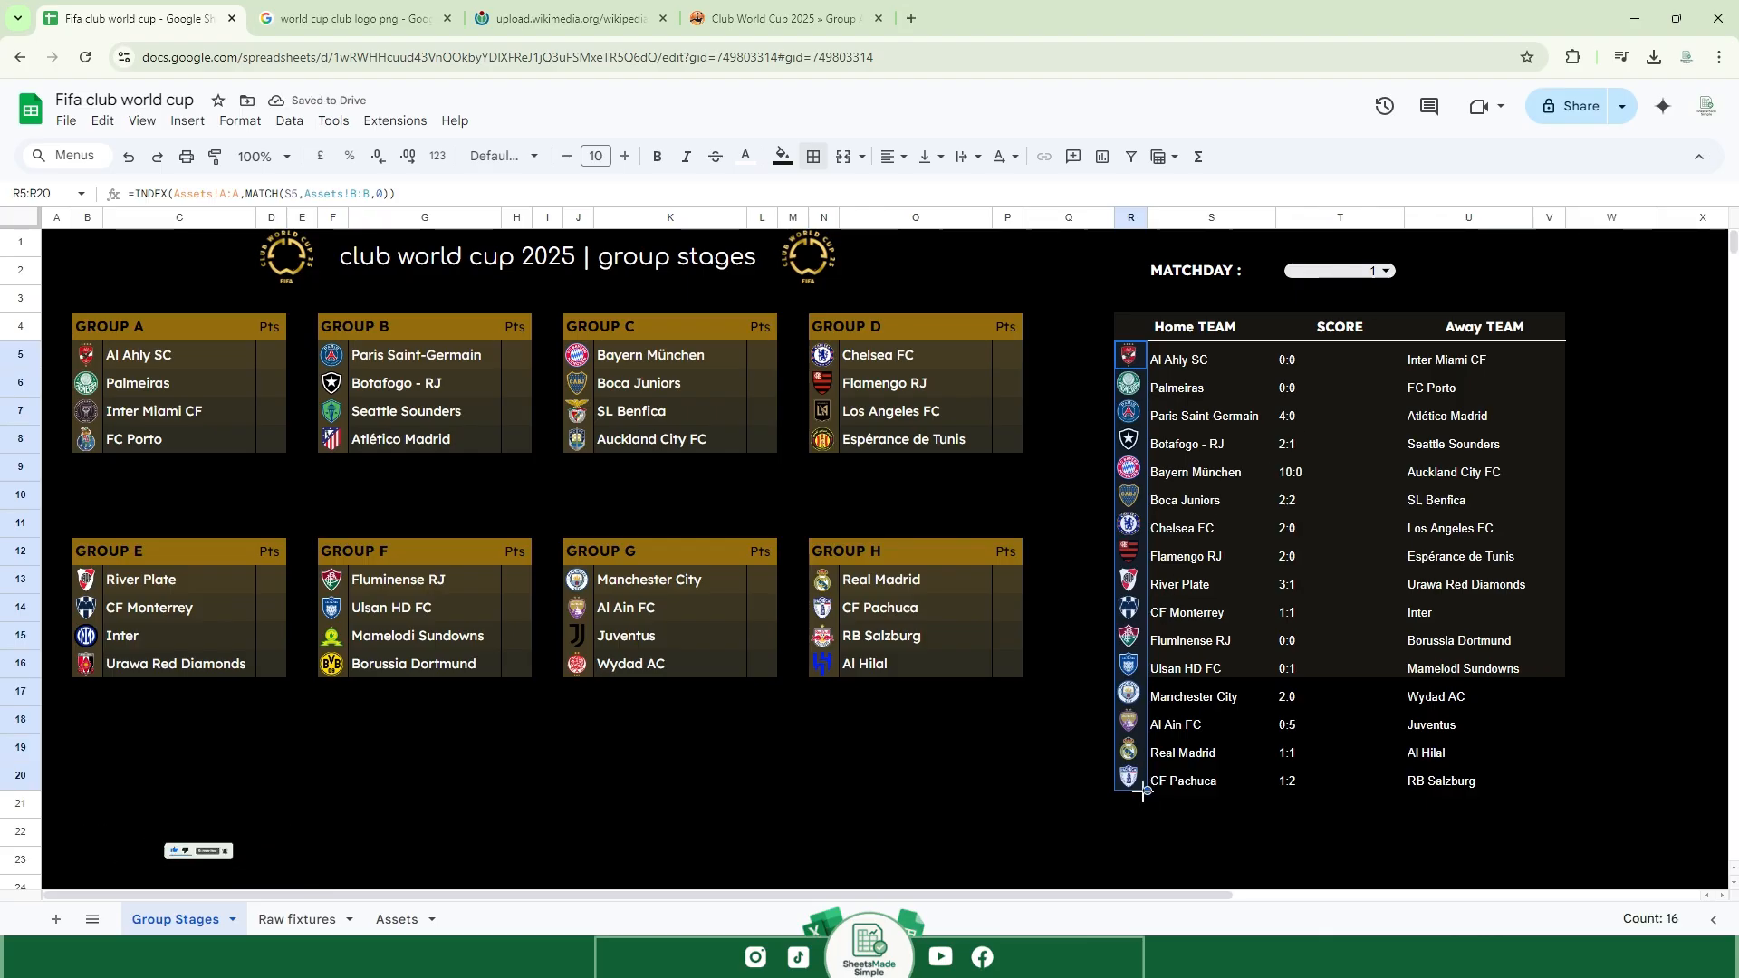
Copy the R5 logo formula into V5, set its MATCH key to U5, and fill it down to V20.
click(1133, 367)
key(ctrl+c)
double_click(1552, 357)
key(ctrl+v)
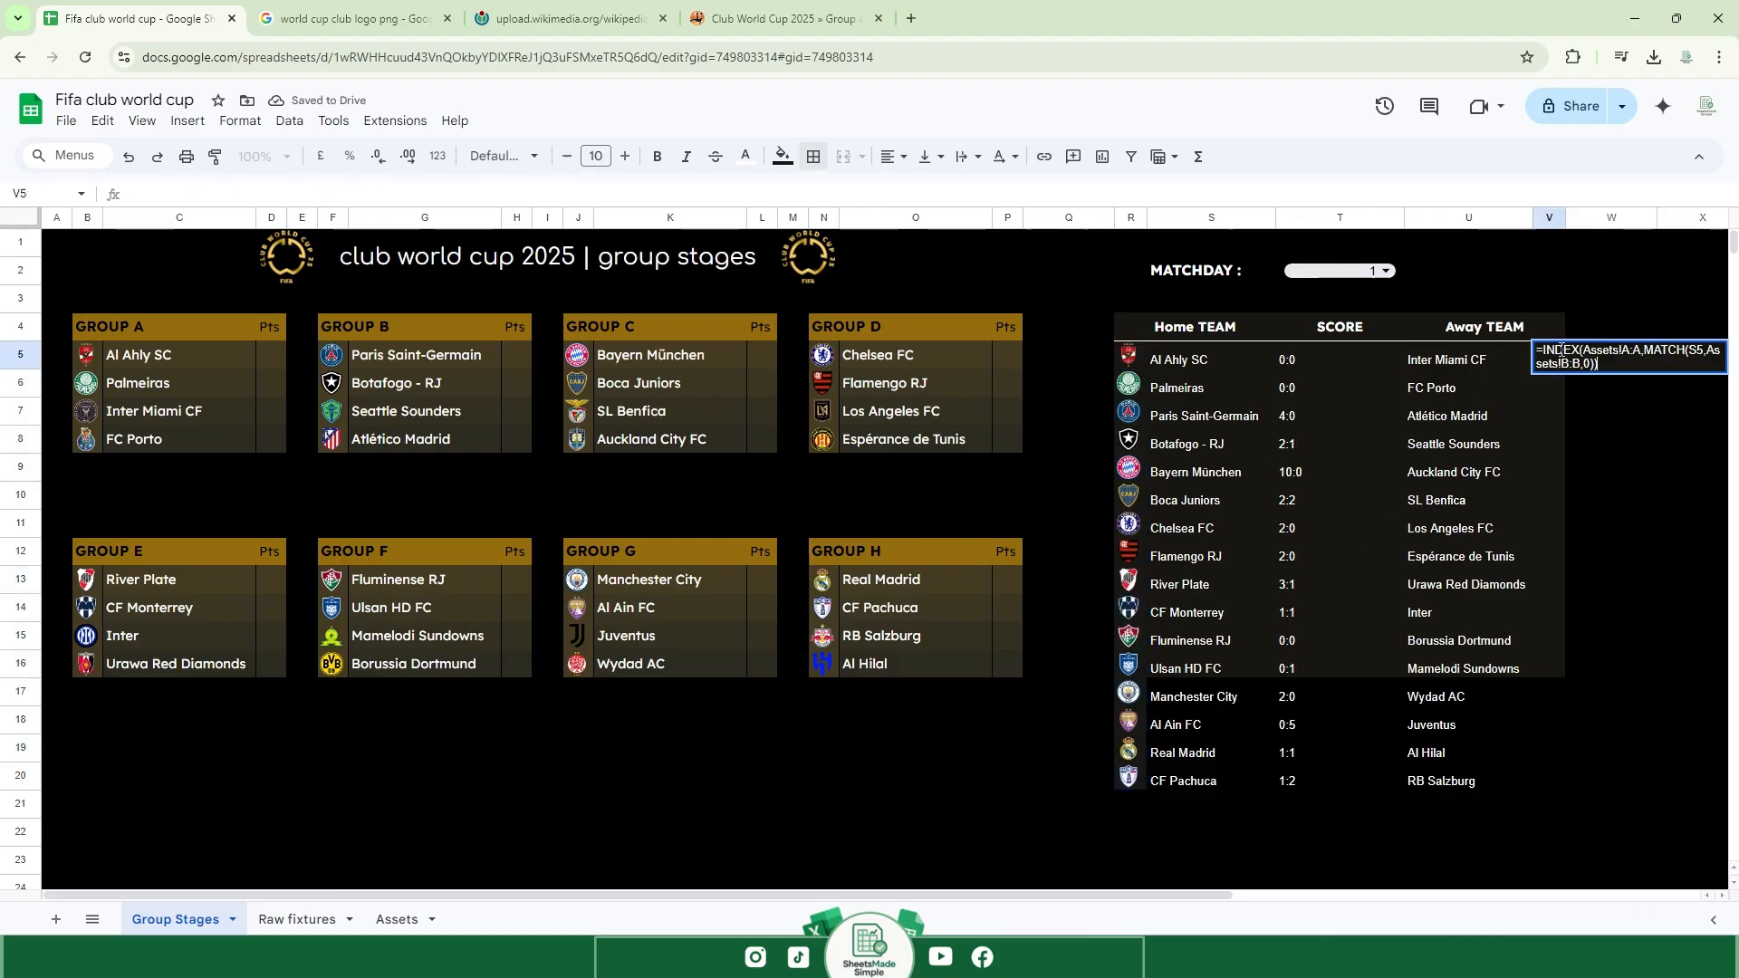
key(BackSpace)
text(U)
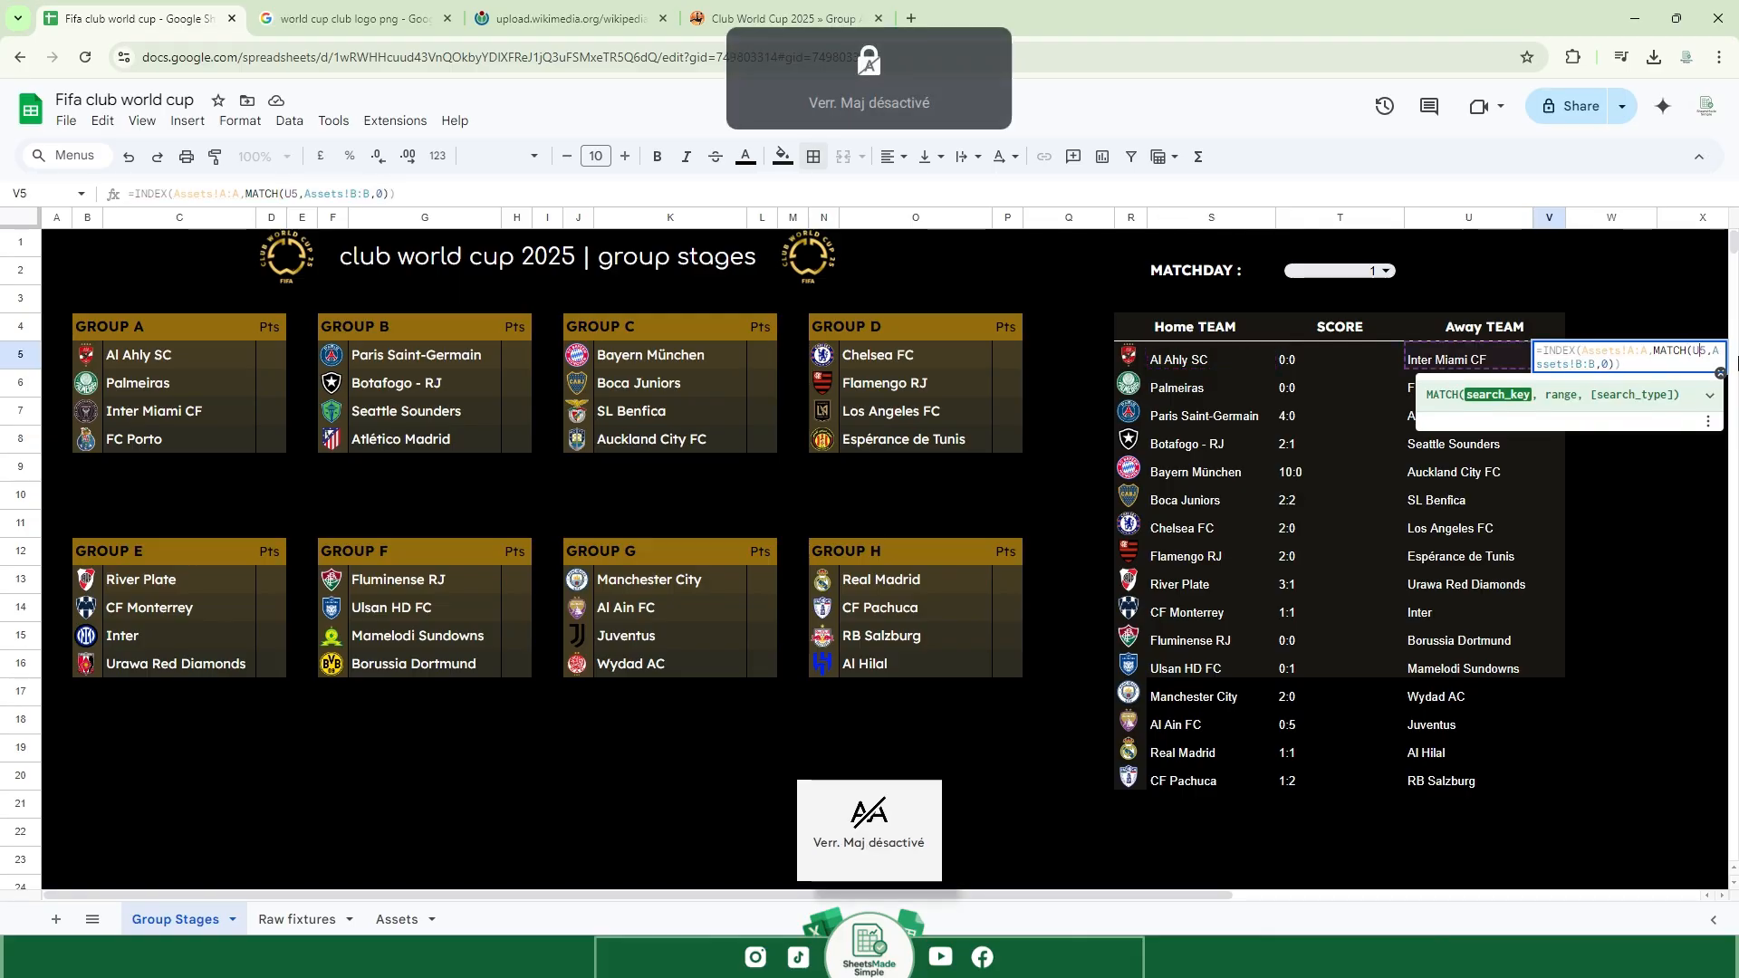
key(Return)
click(1554, 359)
drag(1570, 612, 1570, 781)
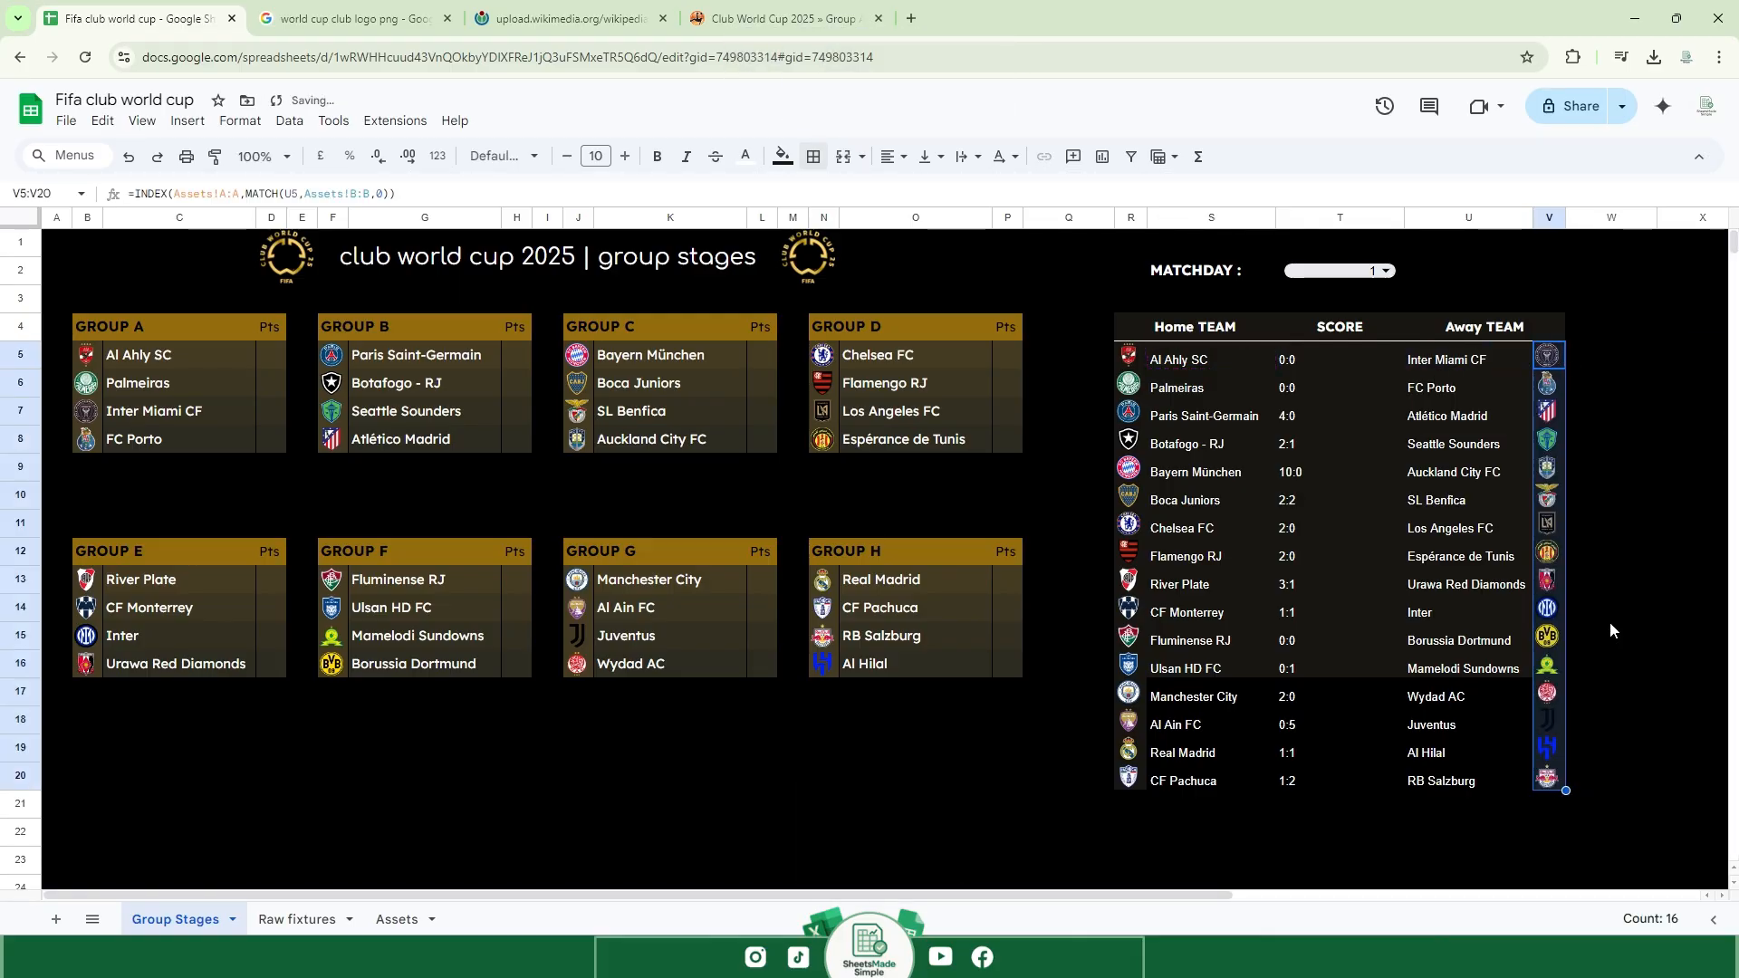
click(1611, 621)
click(1634, 466)
Centre the contents of the whole fixtures panel R4:V20 horizontally and vertically.
click(1209, 360)
shift+click(1491, 769)
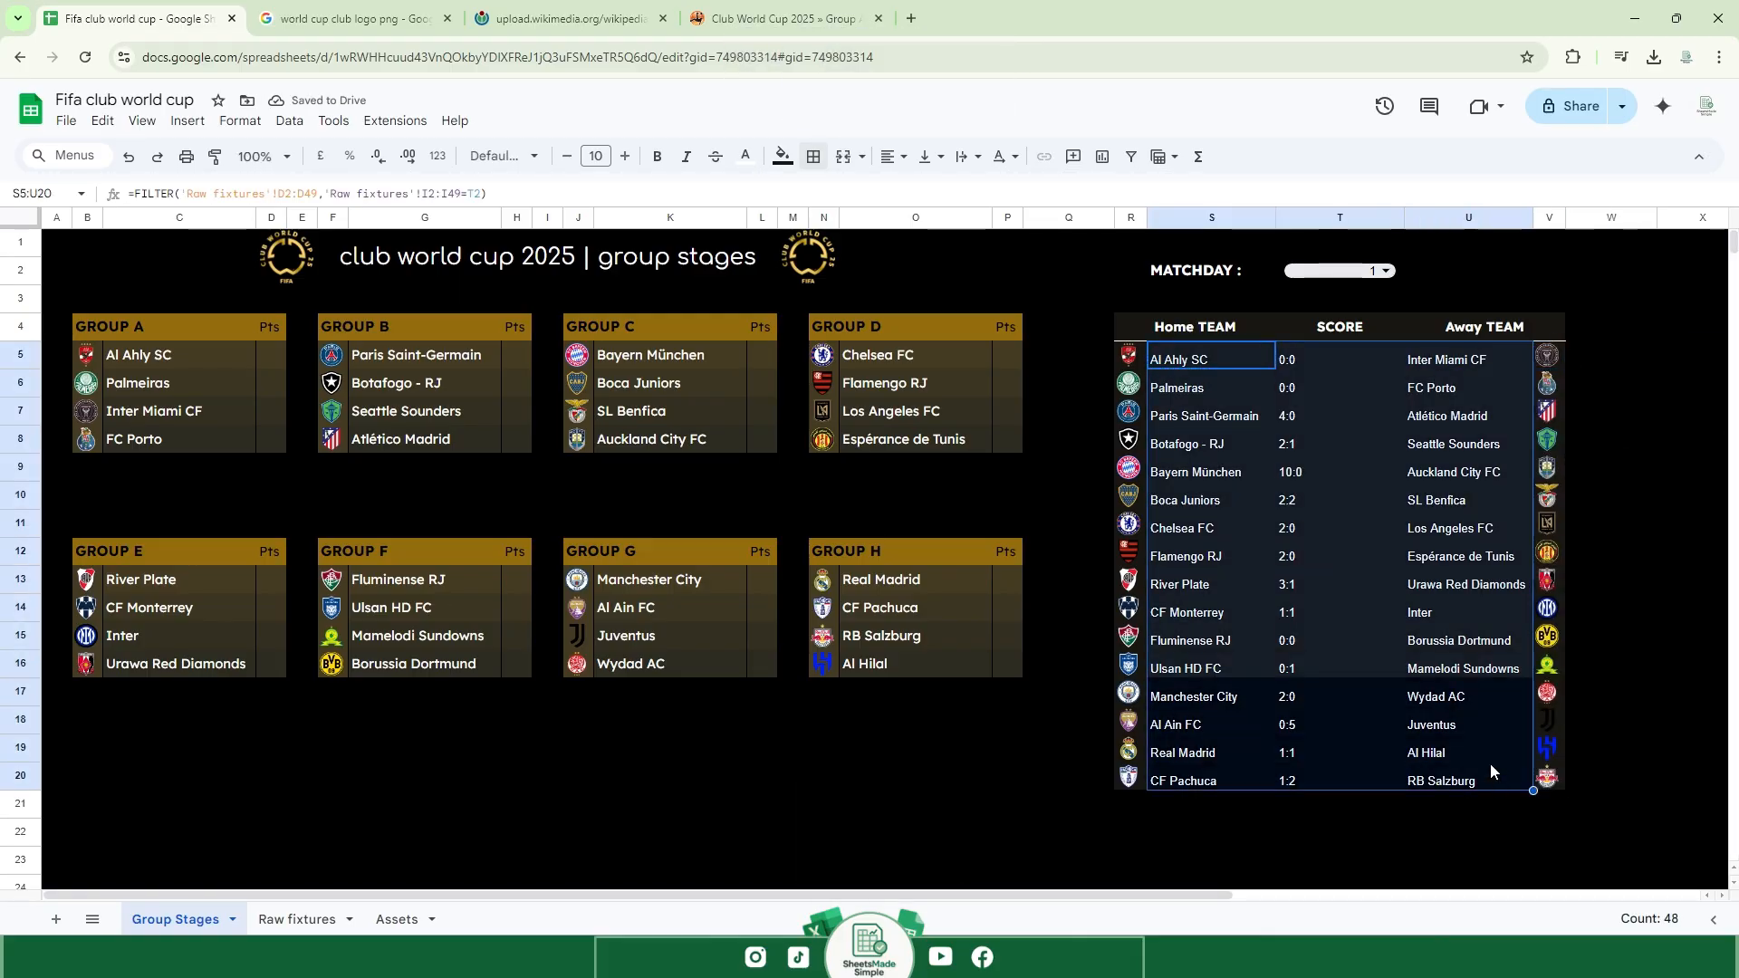
click(889, 156)
click(922, 195)
click(926, 156)
click(959, 196)
drag(1169, 327, 1550, 779)
click(890, 157)
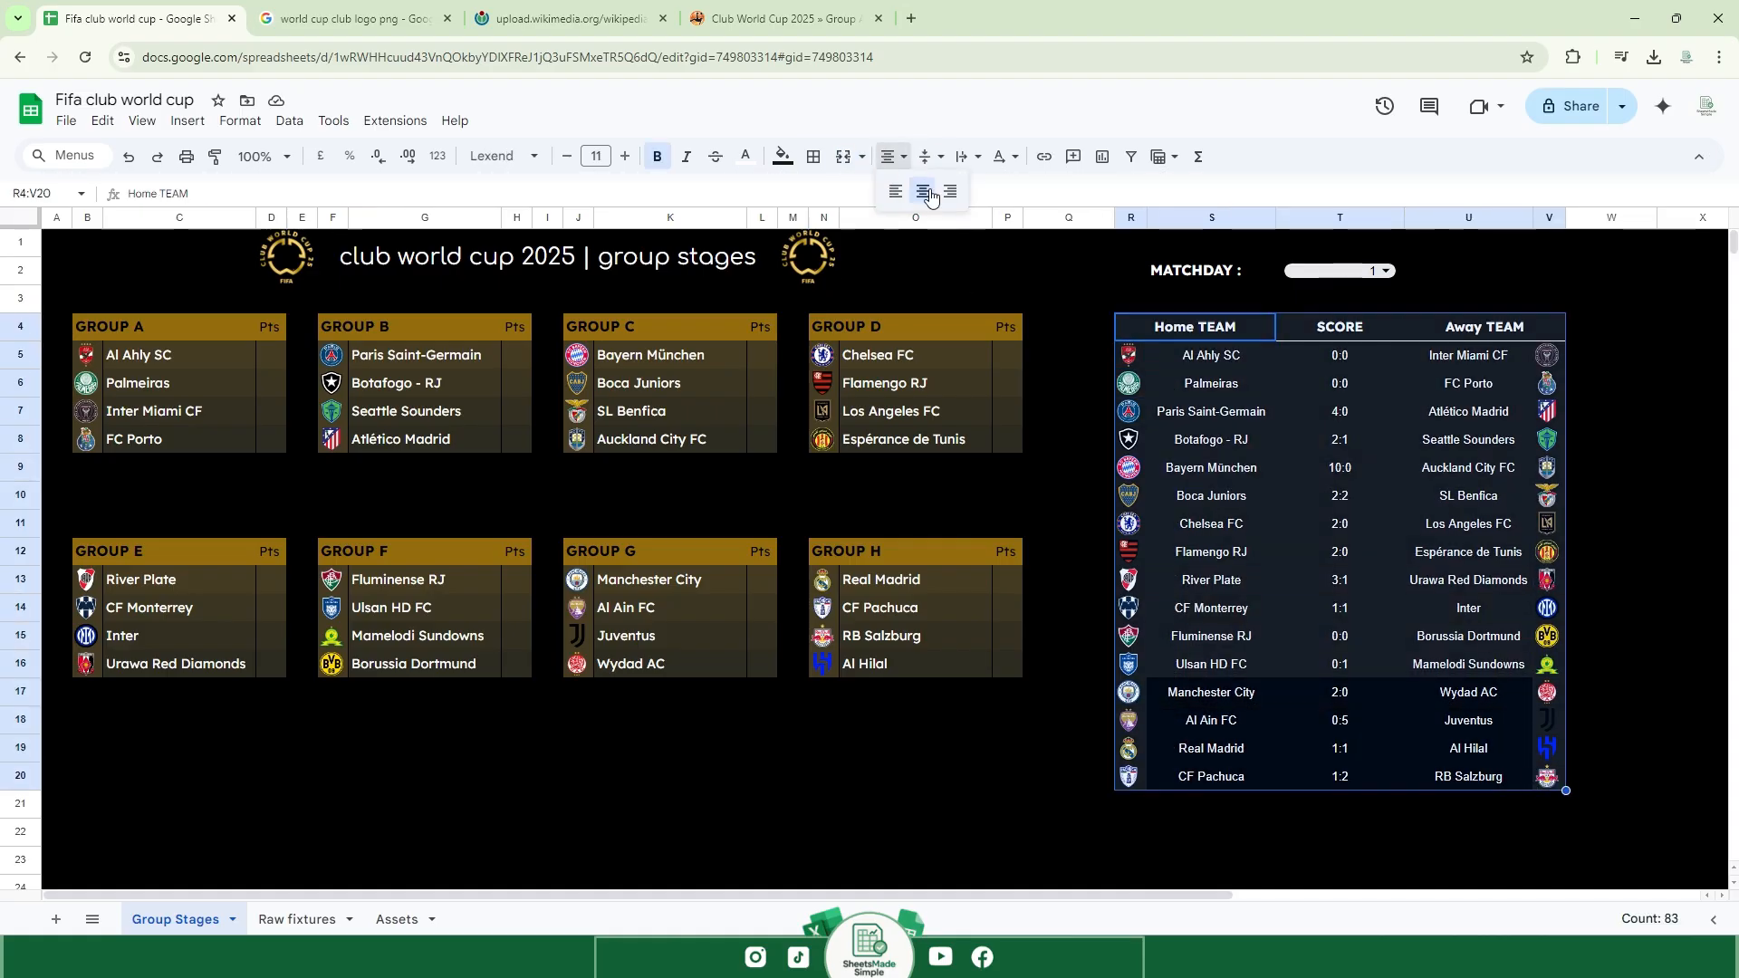
click(923, 195)
click(926, 157)
click(958, 194)
Set the S5:U20 fixtures to the Lexend font and enlarge the scores in T5:T20 to size 12.
drag(1211, 355, 1460, 778)
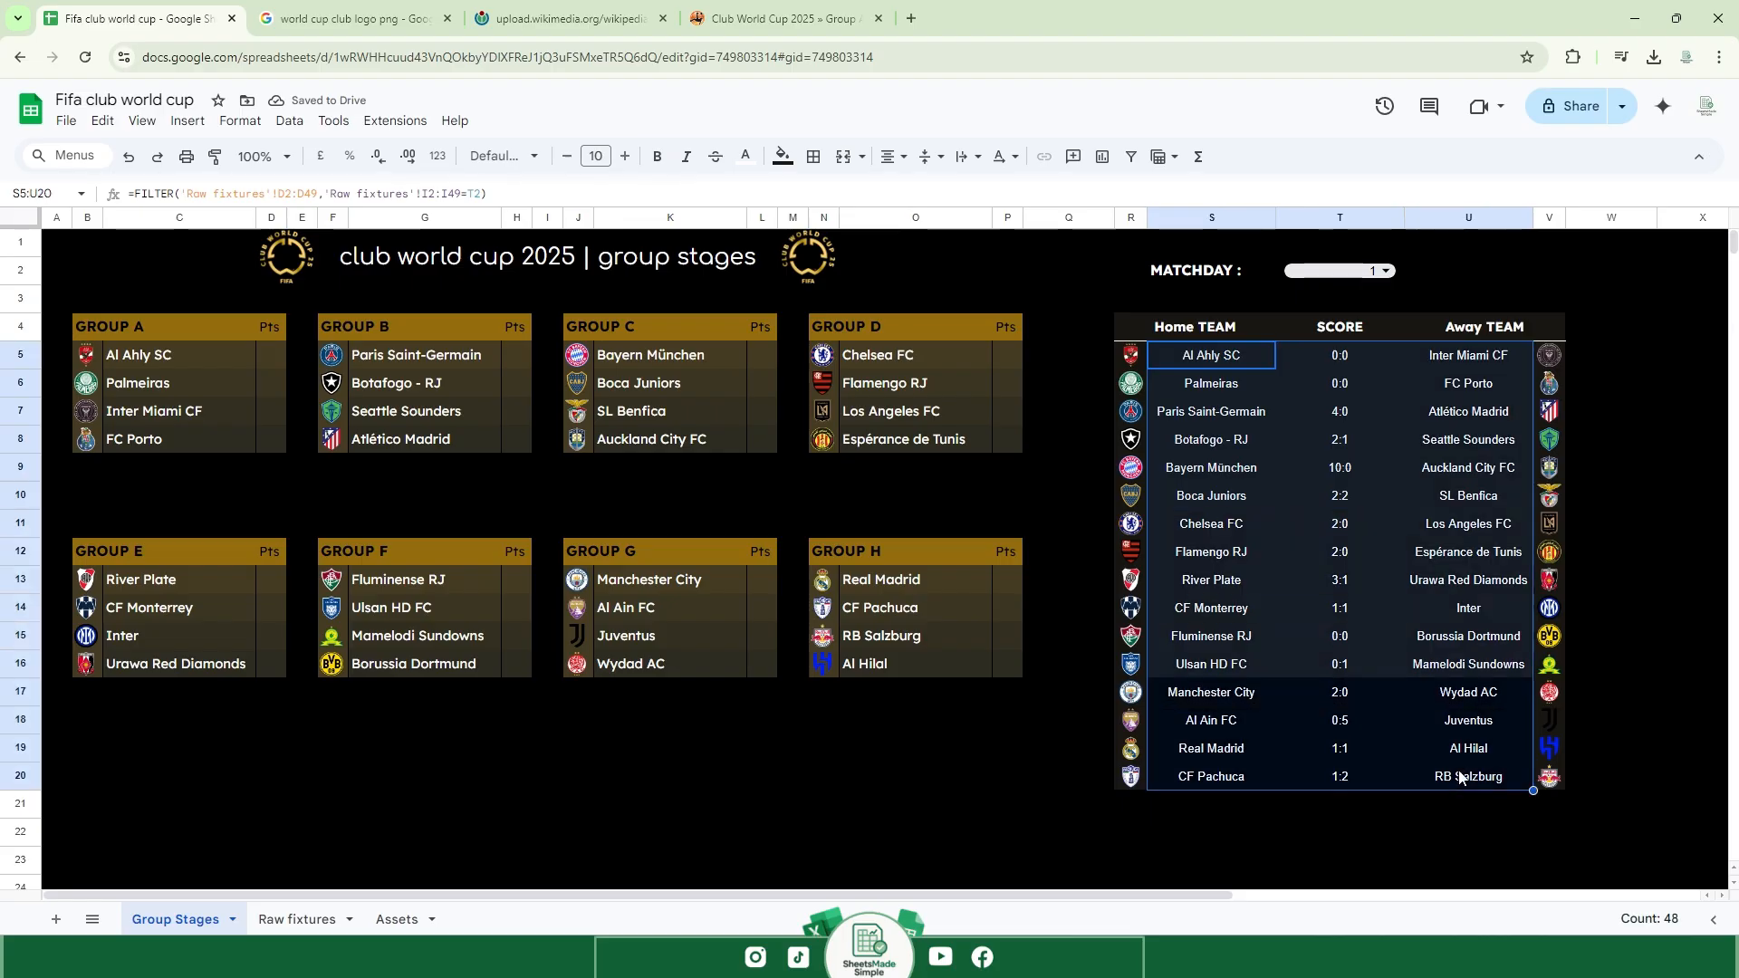
click(526, 159)
click(518, 338)
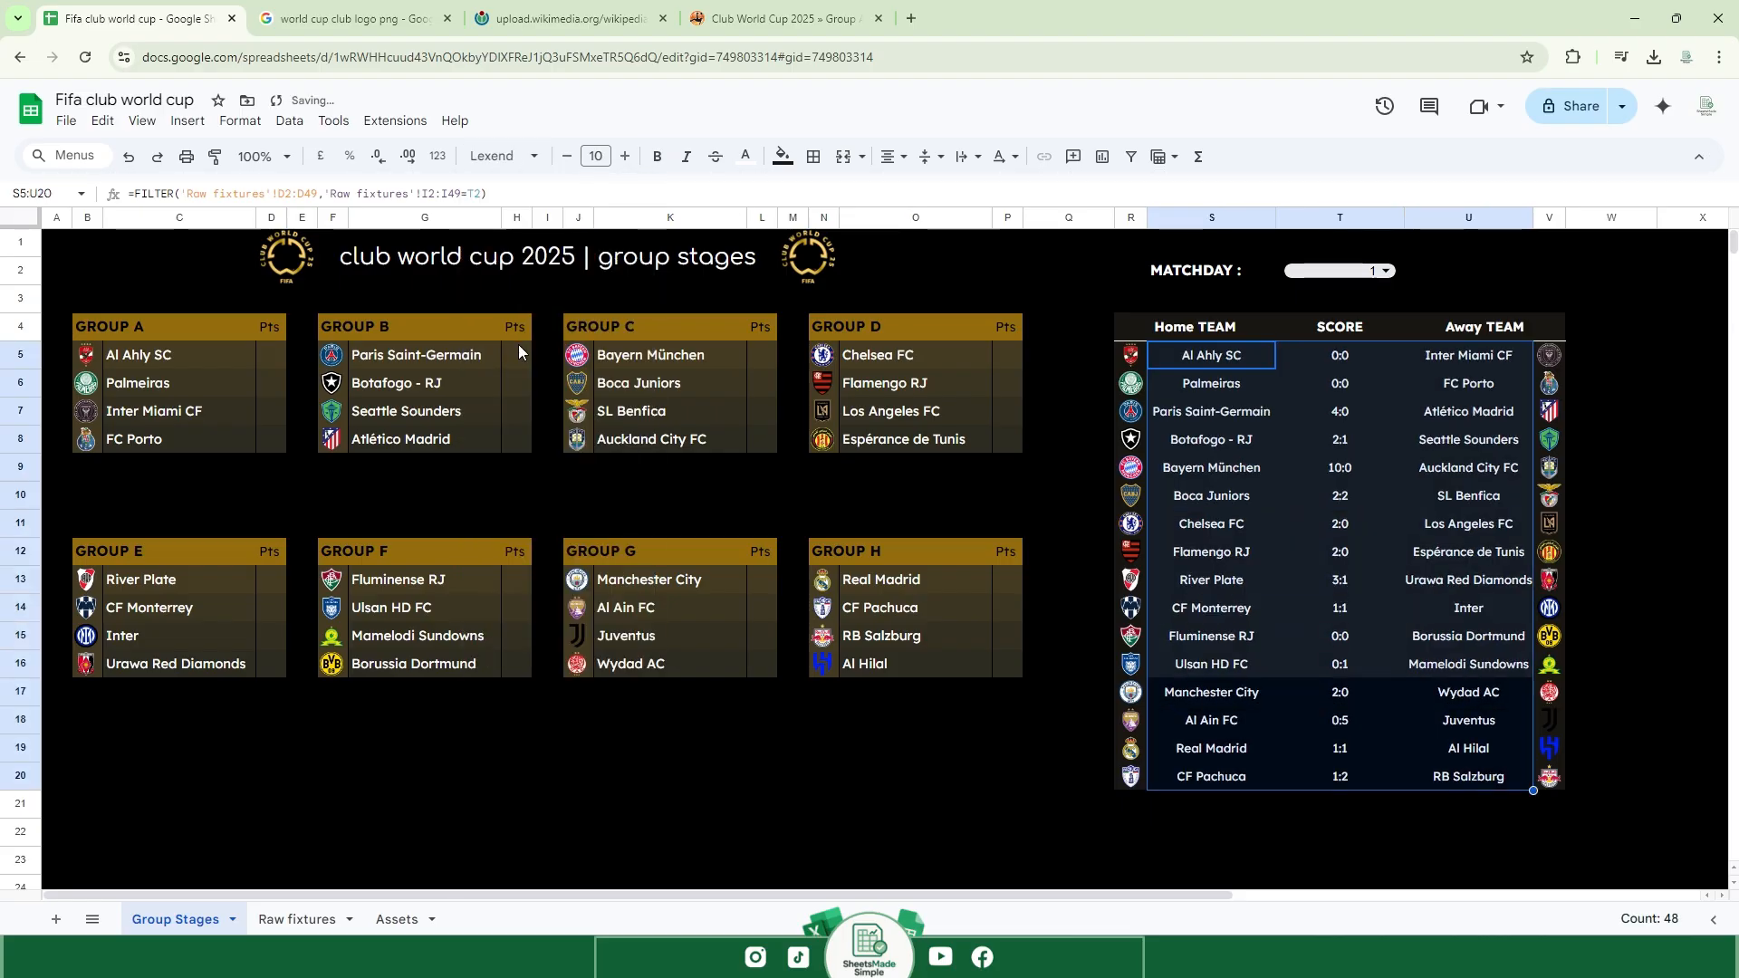
drag(1340, 355, 1340, 776)
click(625, 156)
click(625, 156)
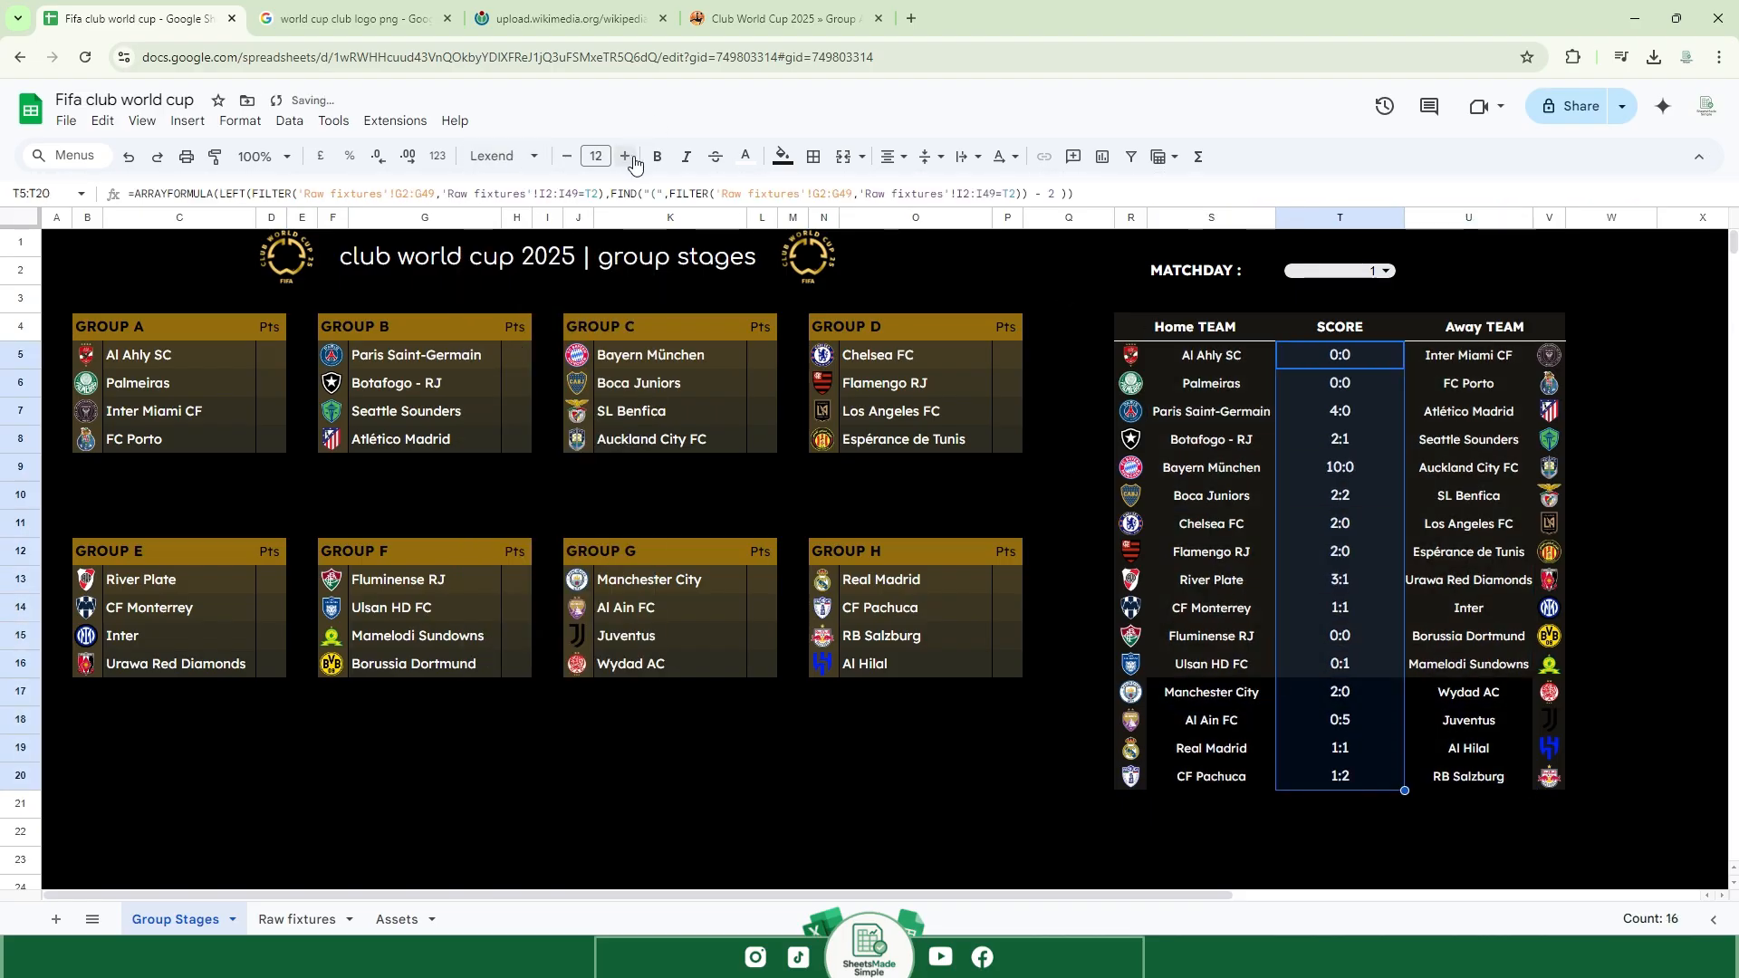
click(1455, 496)
Fill the fixtures rows R5:V20 with black.
drag(1131, 356, 1550, 777)
click(782, 155)
click(788, 221)
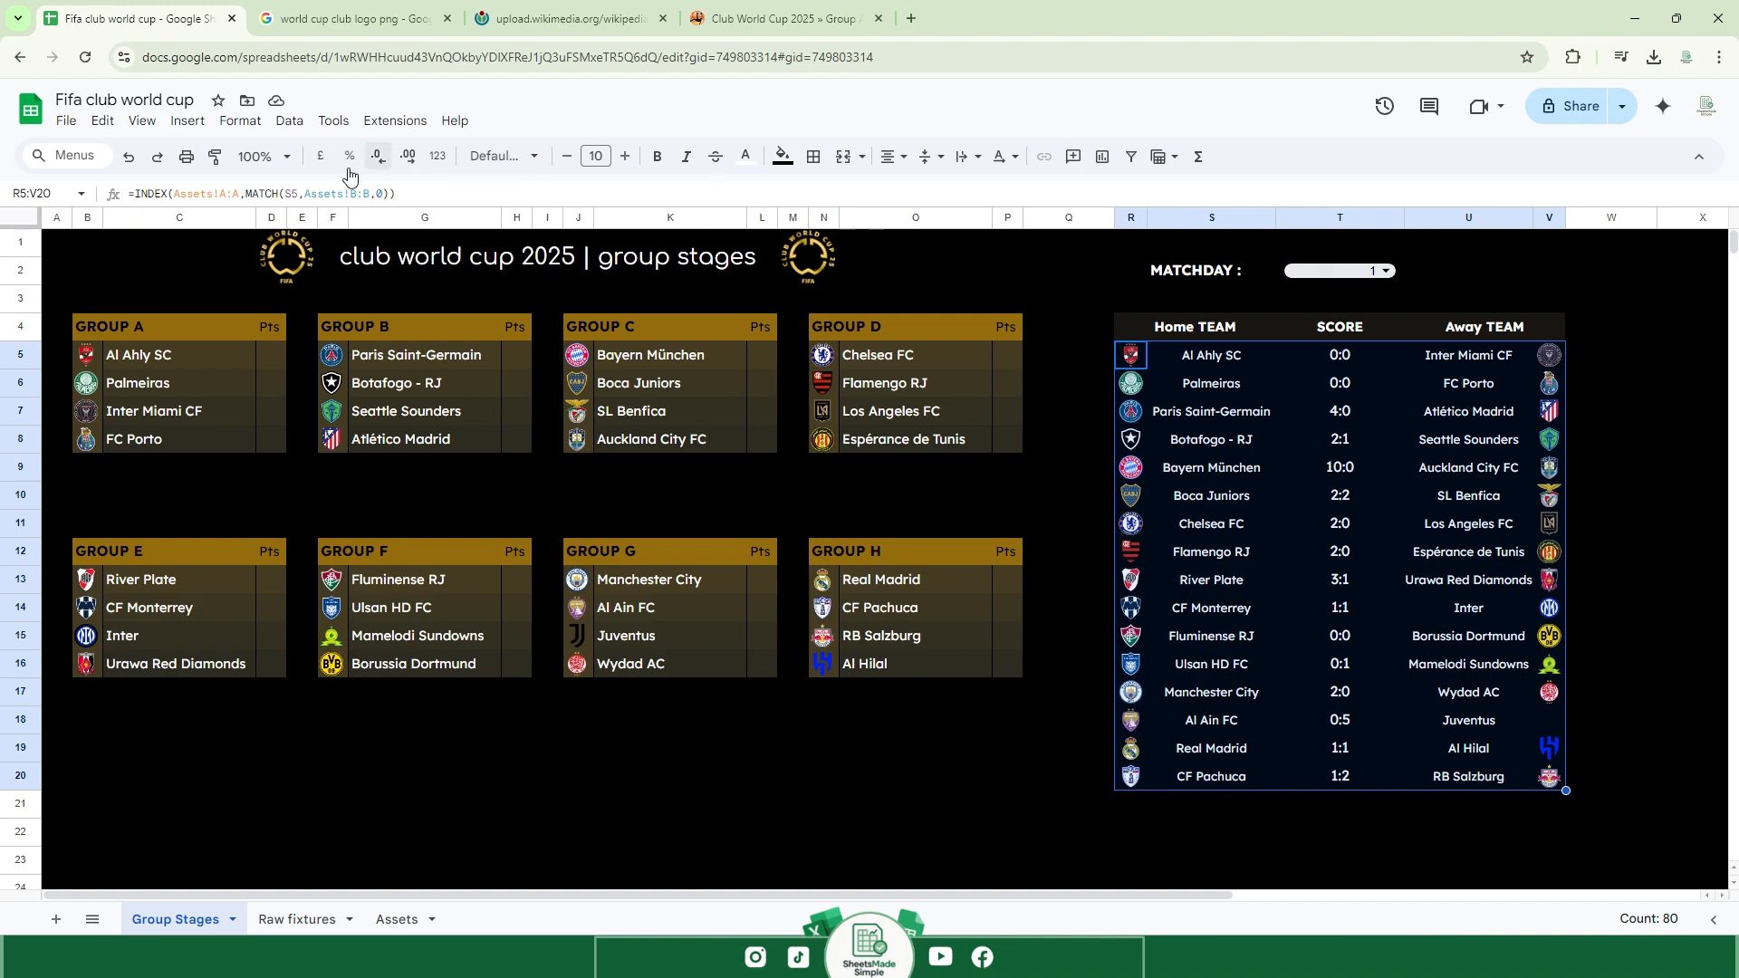
Add a conditional format rule to R5:V20 that gives non-empty cells the dark custom fill colour.
click(241, 121)
click(381, 490)
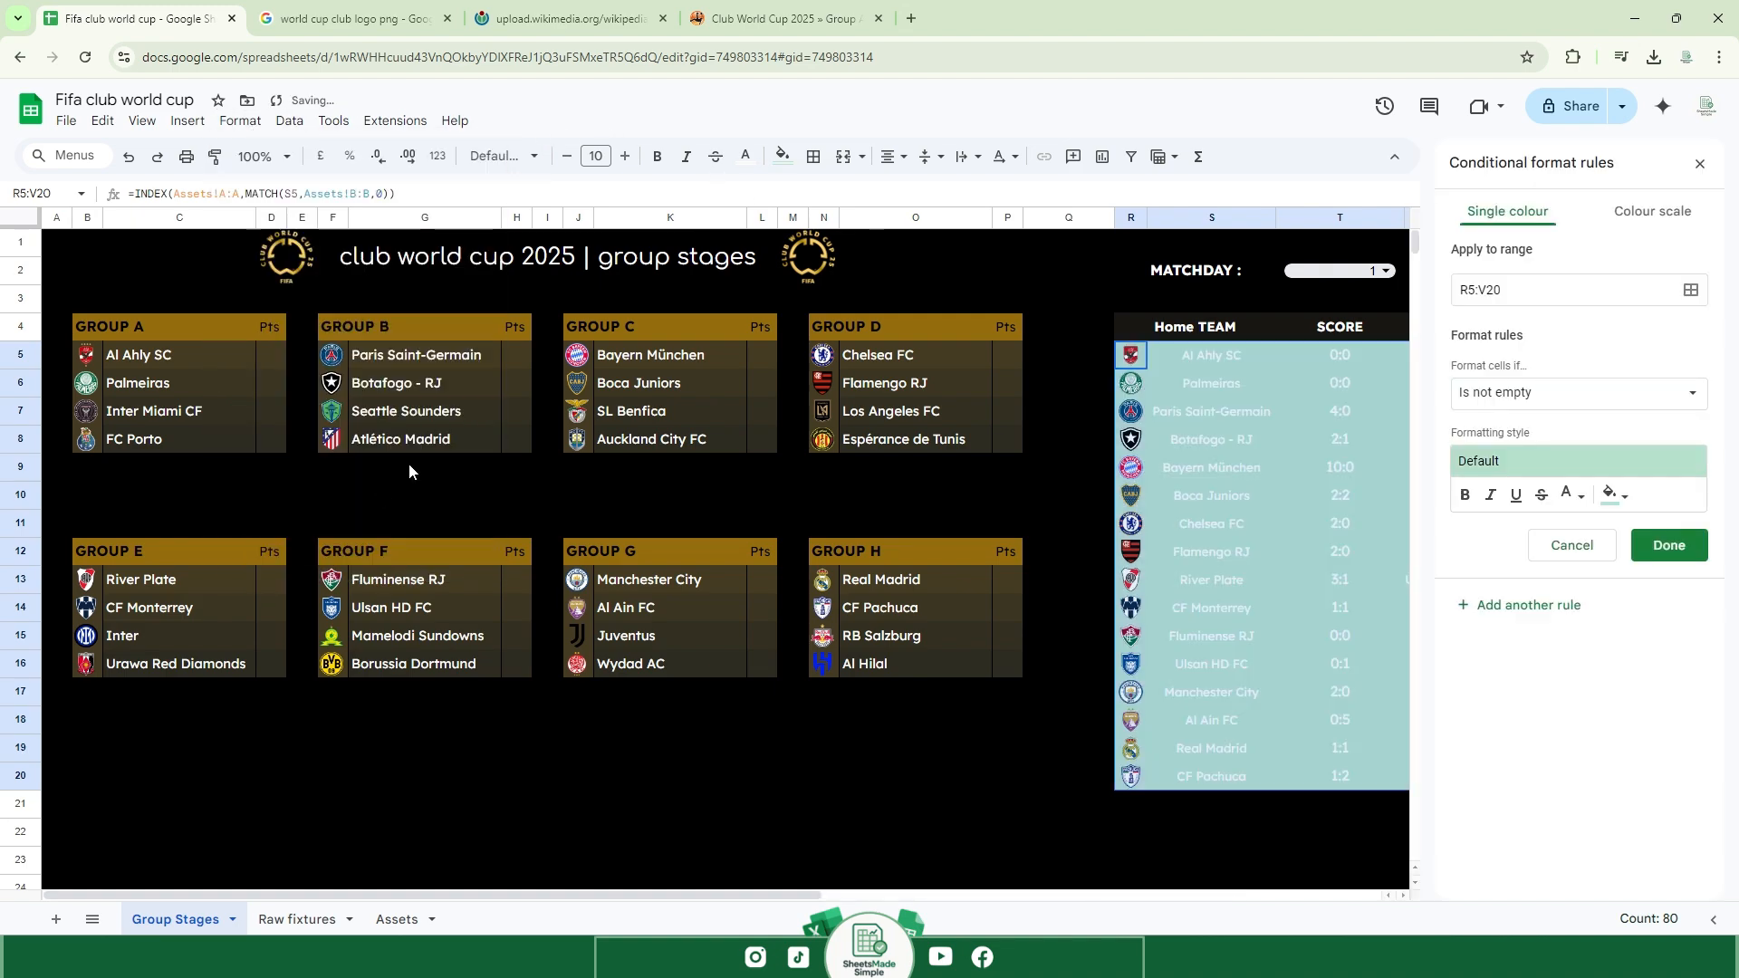
click(1628, 495)
click(1435, 544)
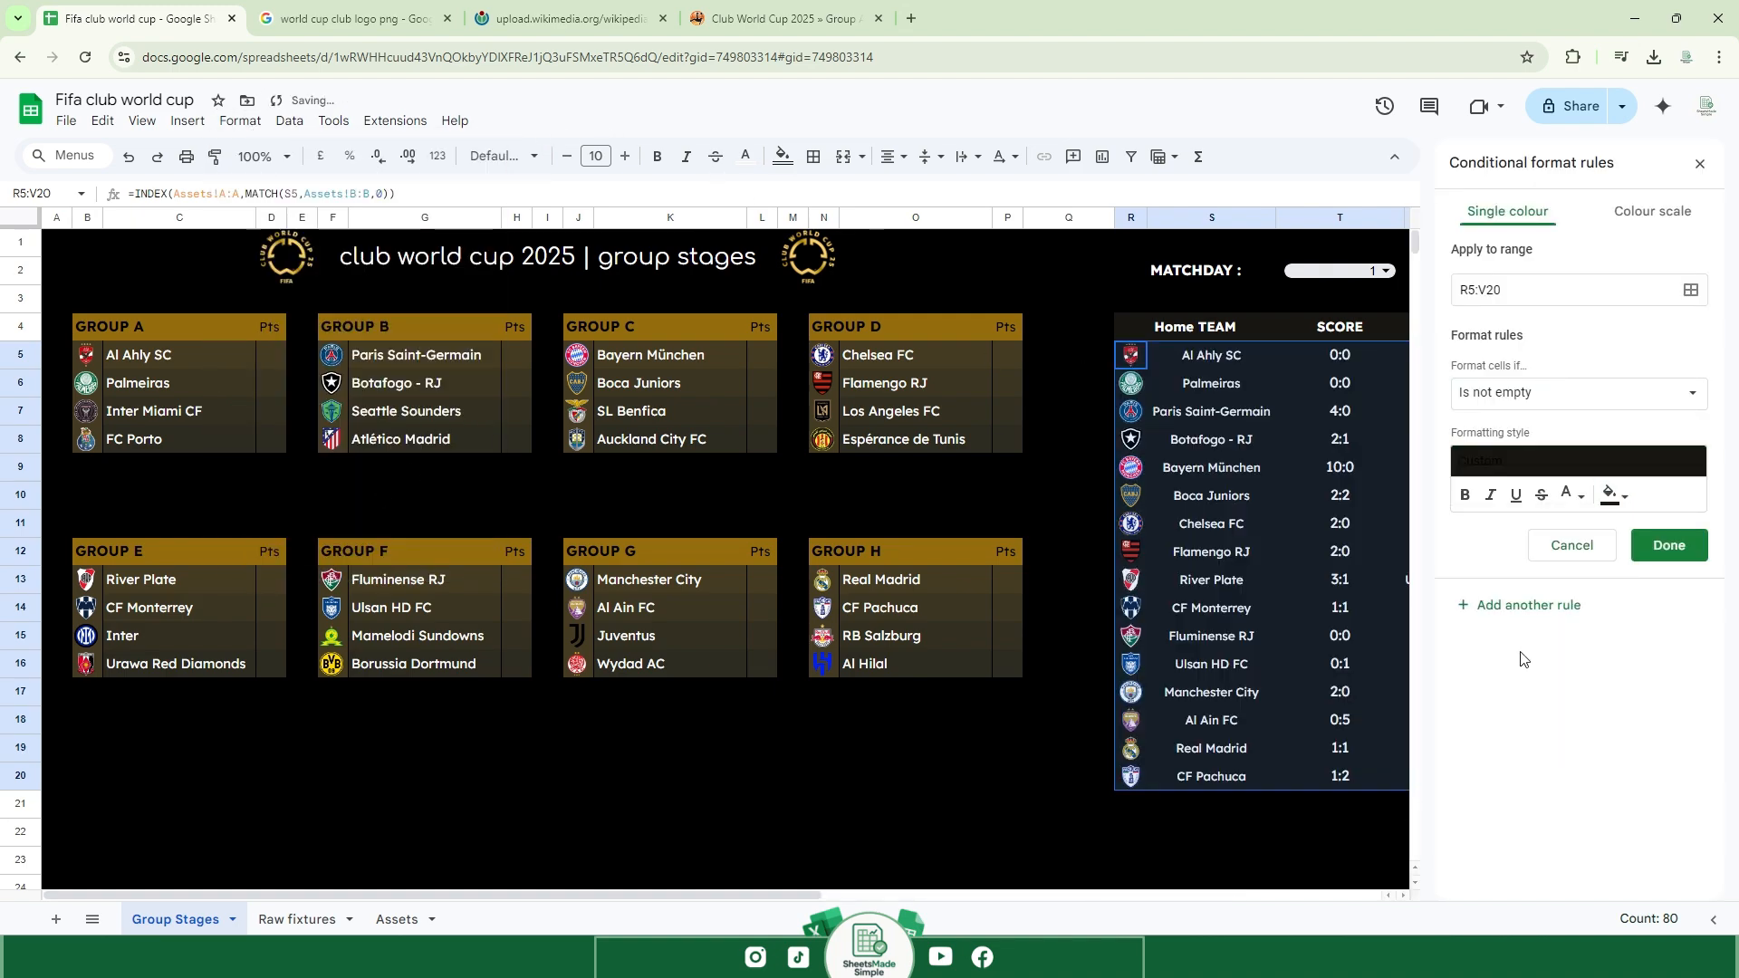
click(1670, 546)
click(1698, 161)
click(1634, 496)
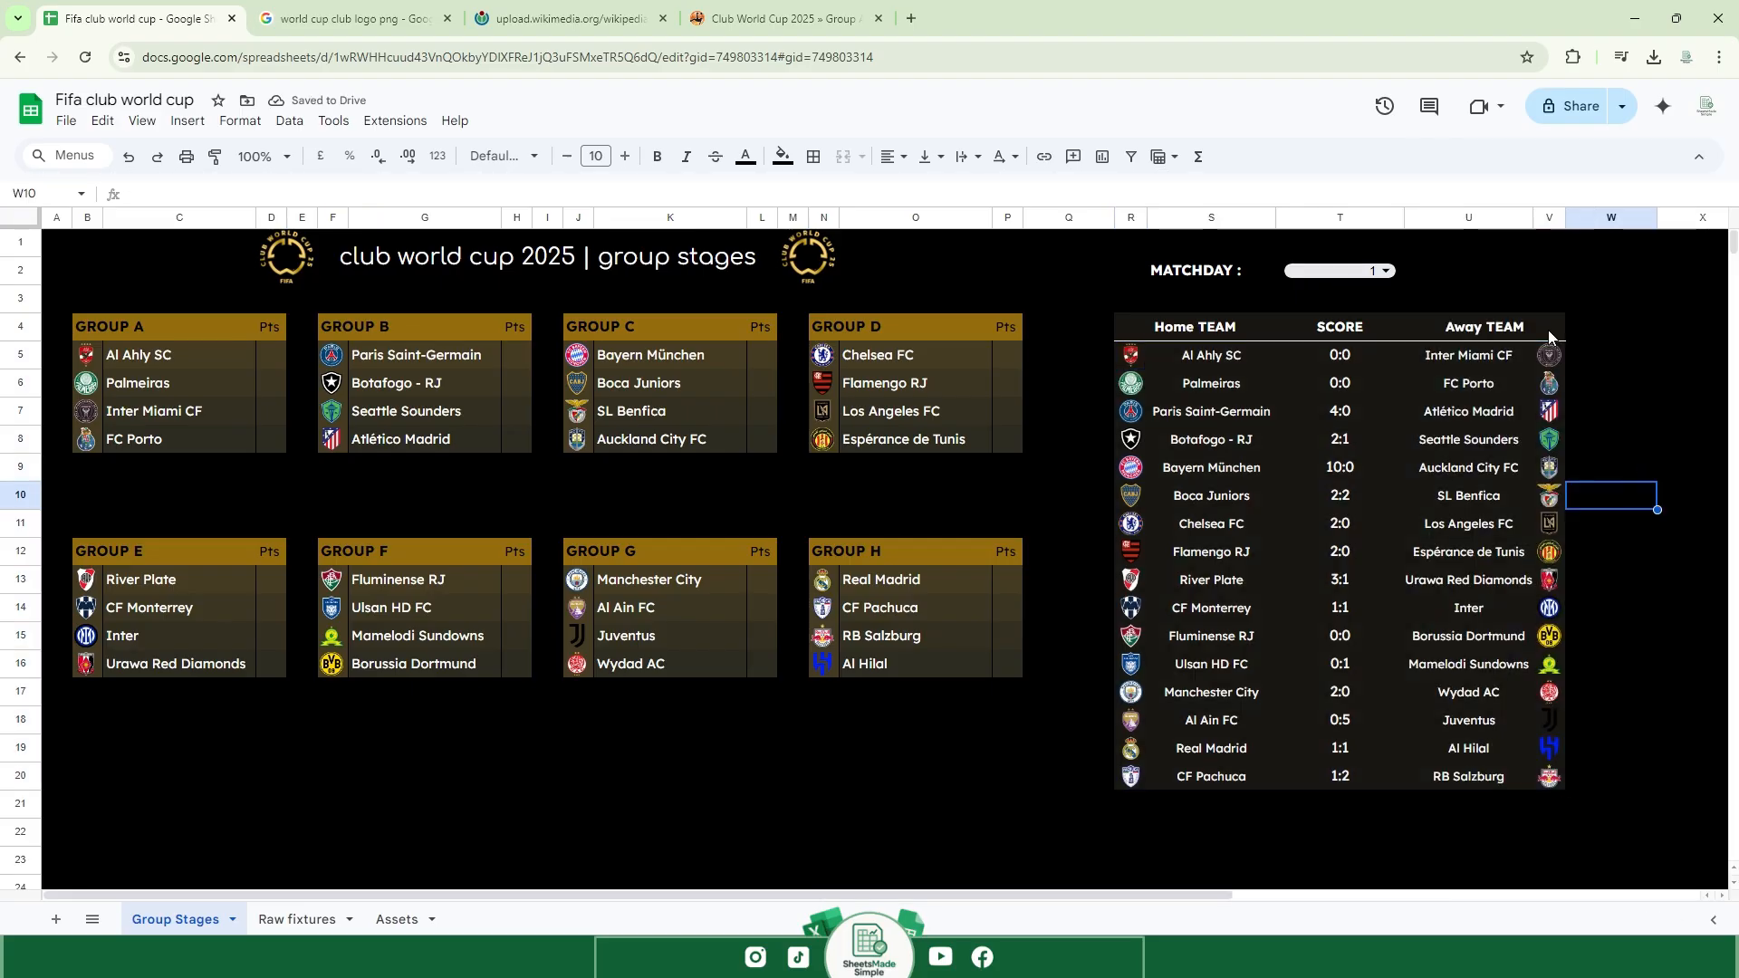
Test the fixtures filter by switching the T2 matchday to 2 and on to 3.
click(1340, 270)
click(1359, 328)
click(1340, 269)
click(1379, 351)
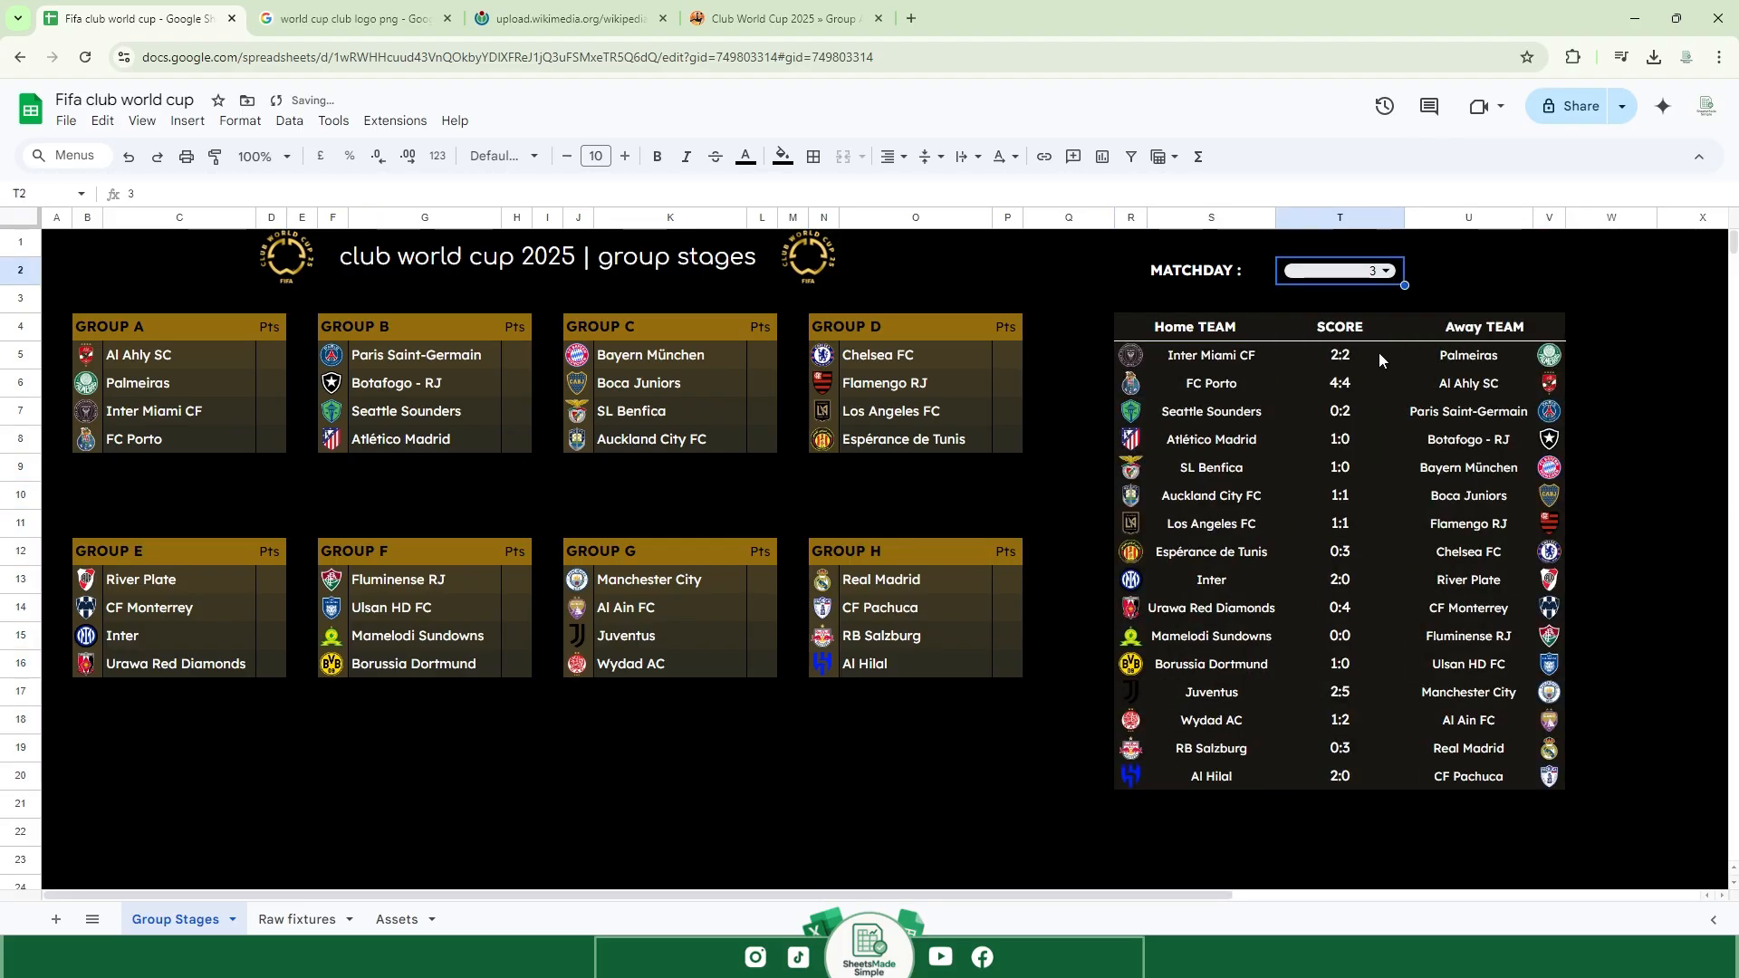
click(1545, 281)
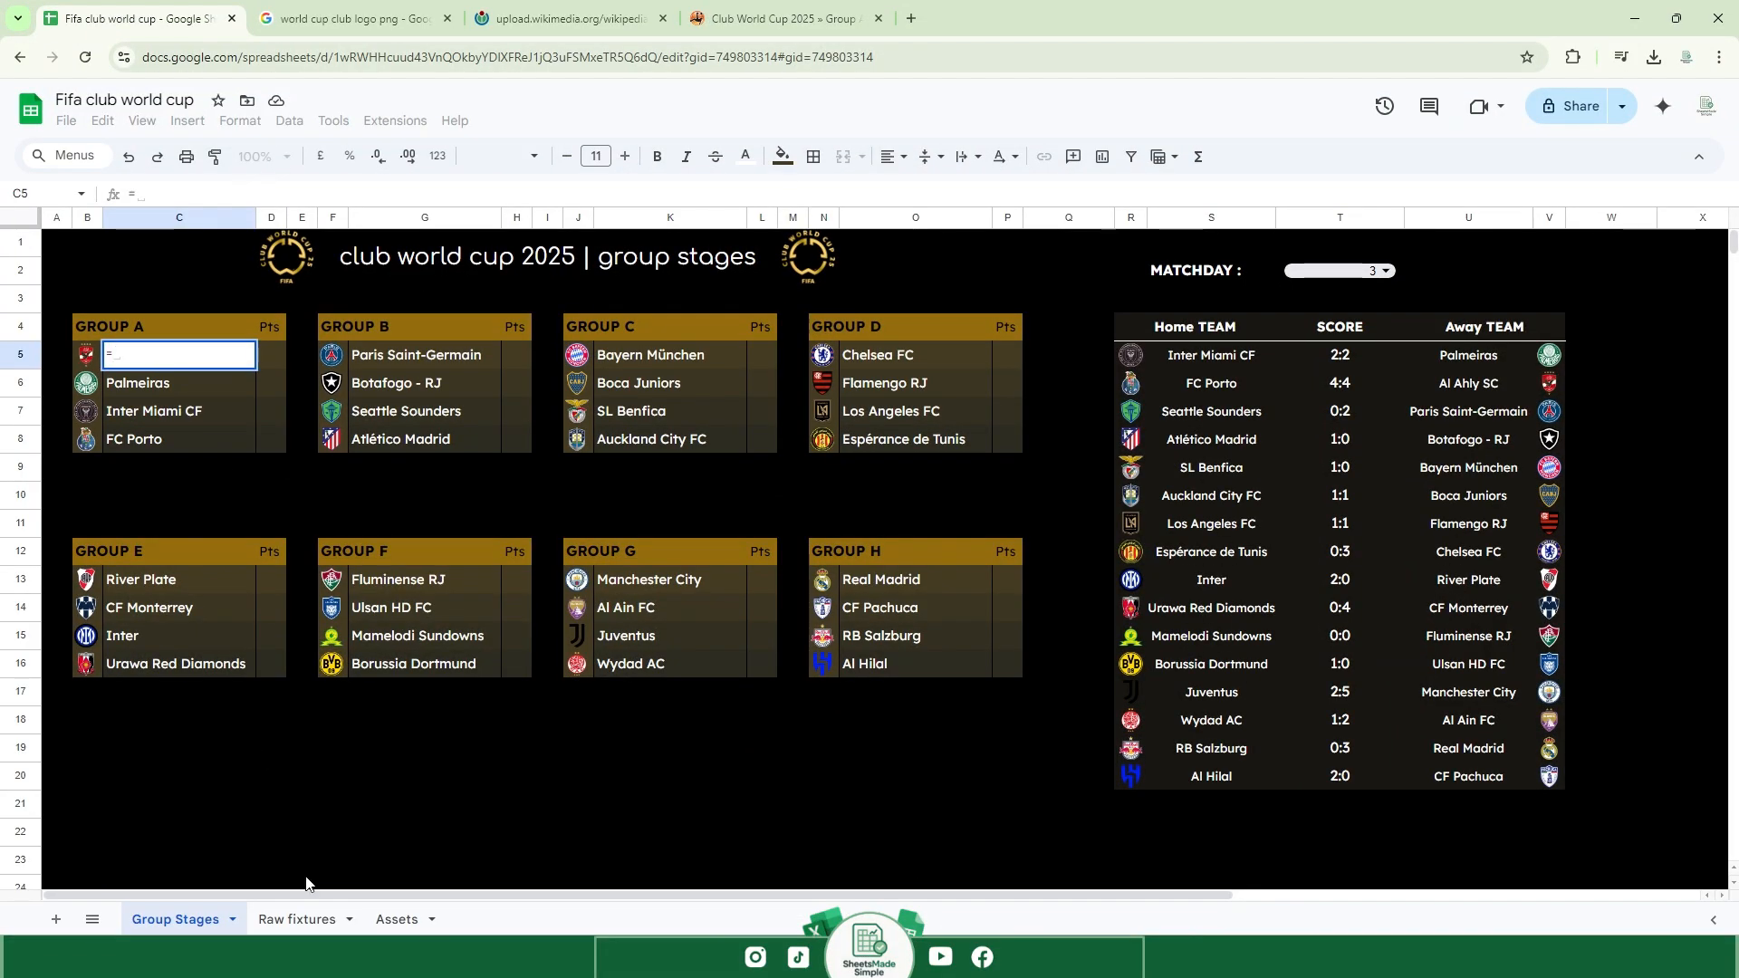
Link Group A's first team cell C5 to the ranked team names in 'Raw fixtures'!M3:M6.
click(310, 920)
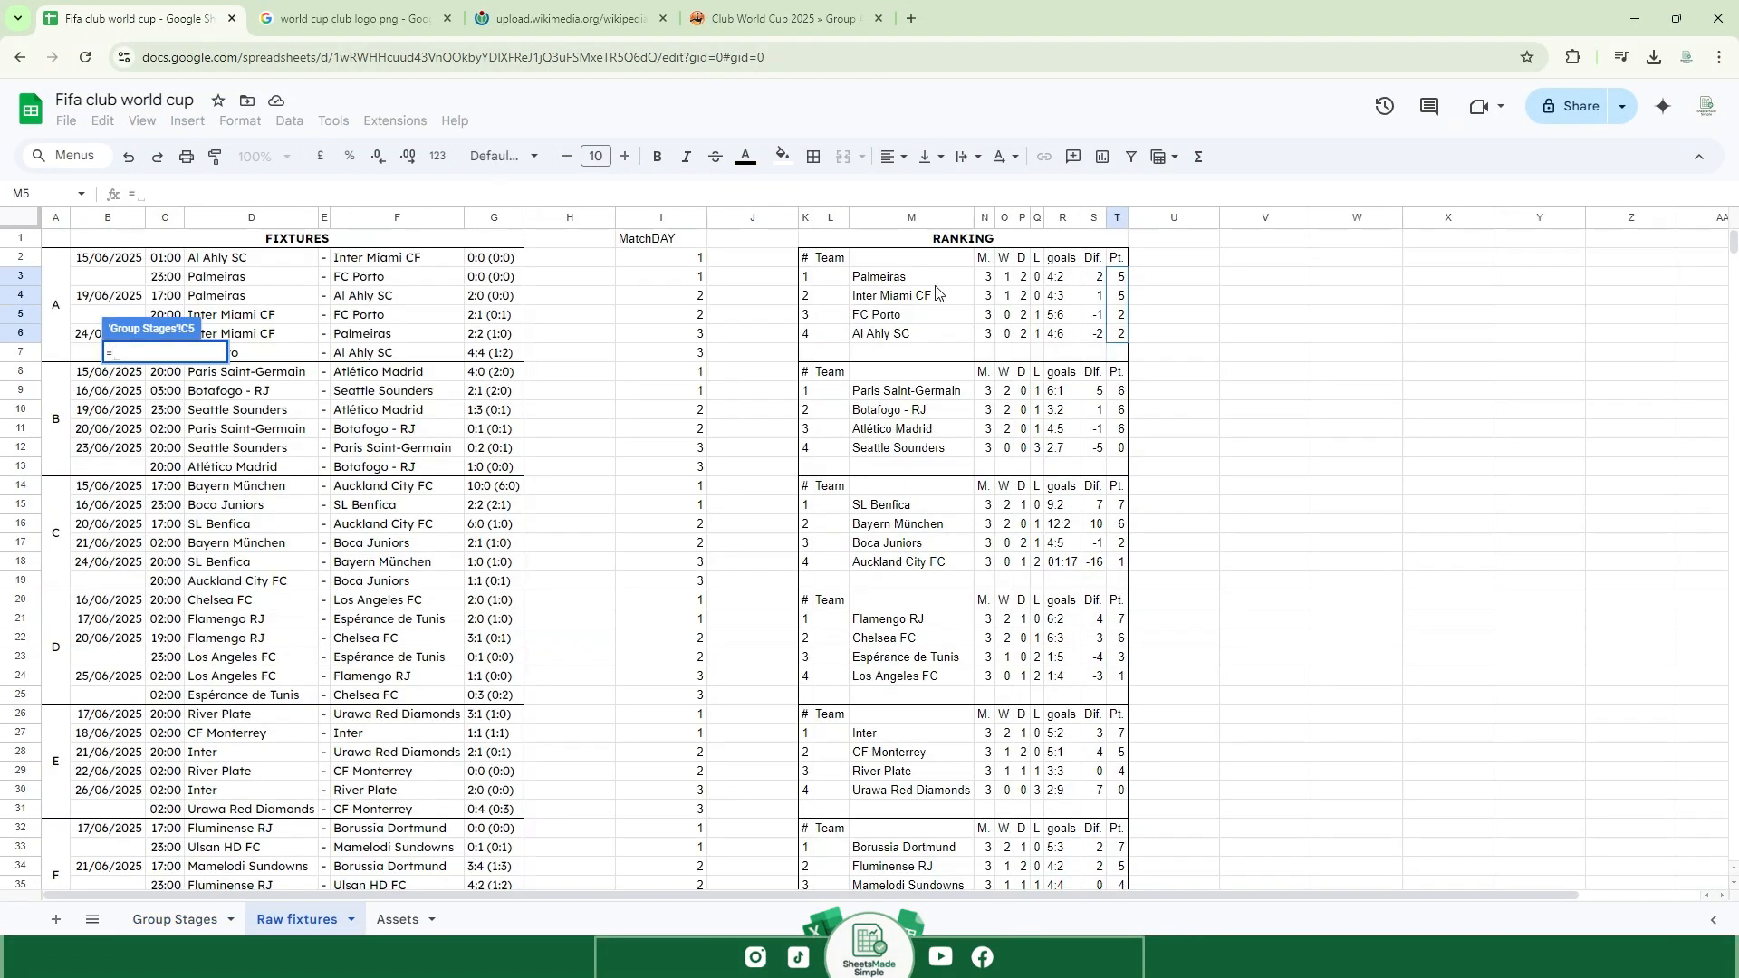
drag(936, 290, 922, 334)
key(Return)
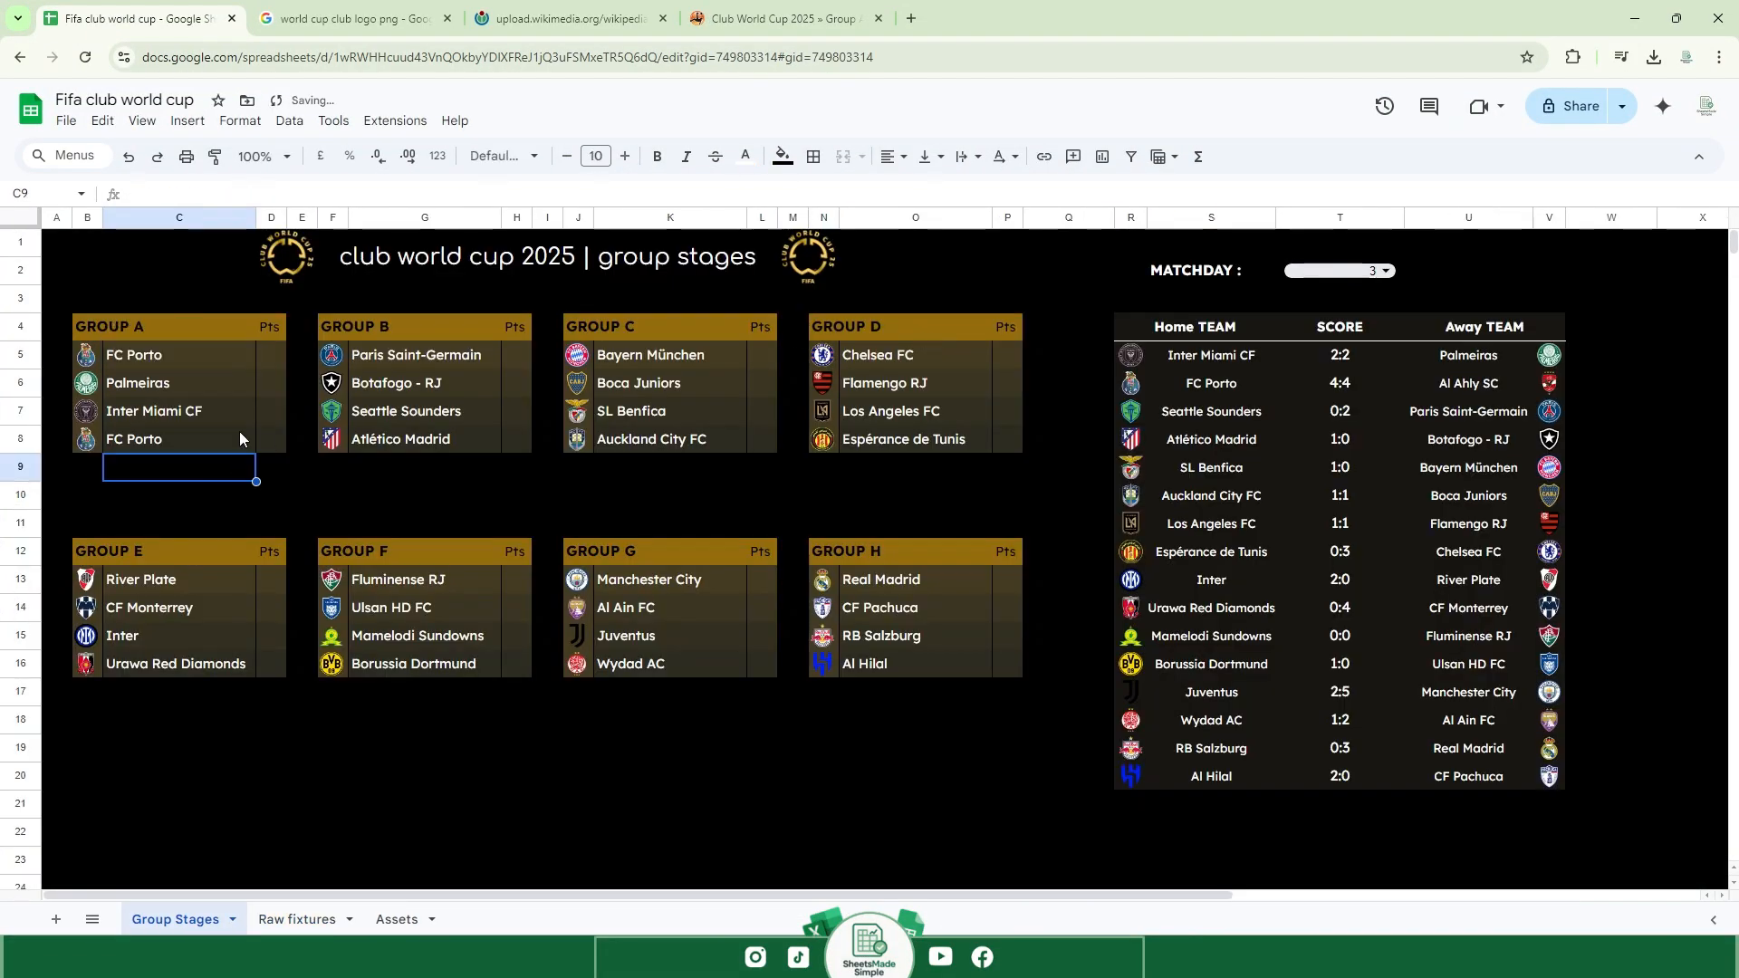
Link Group A's first points cell D5 to the ranking points in 'Raw fixtures'!T3:T6.
click(282, 354)
text(=)
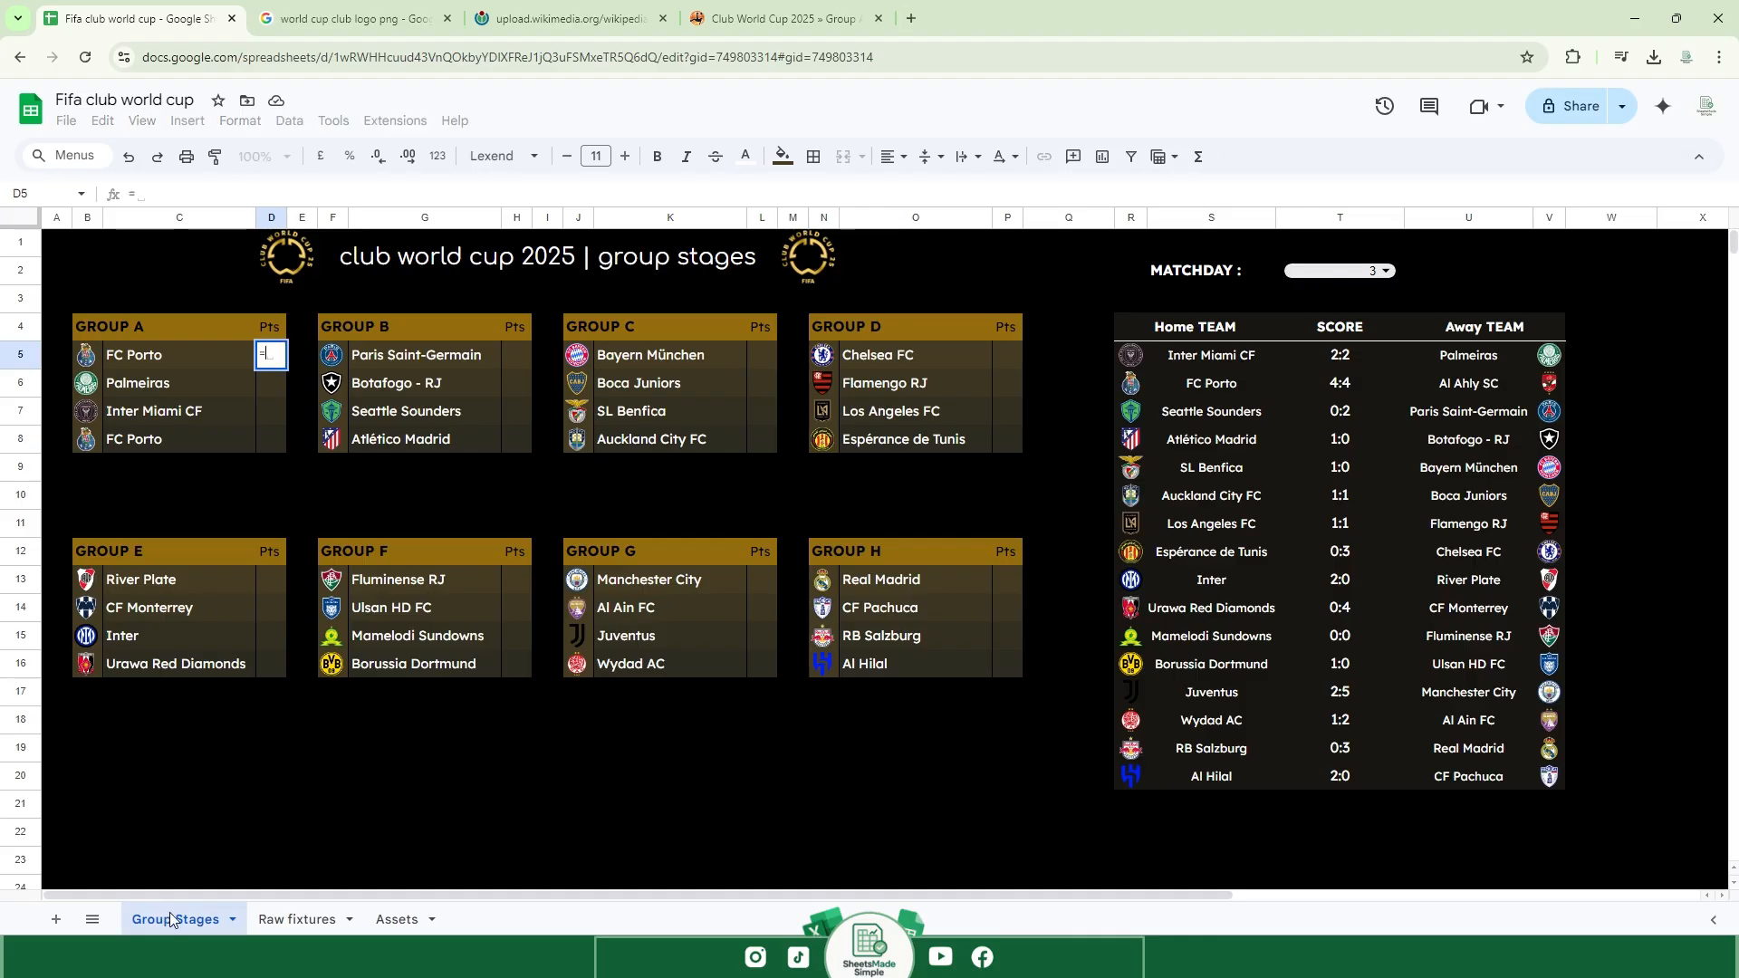
click(297, 919)
drag(1116, 272, 1120, 334)
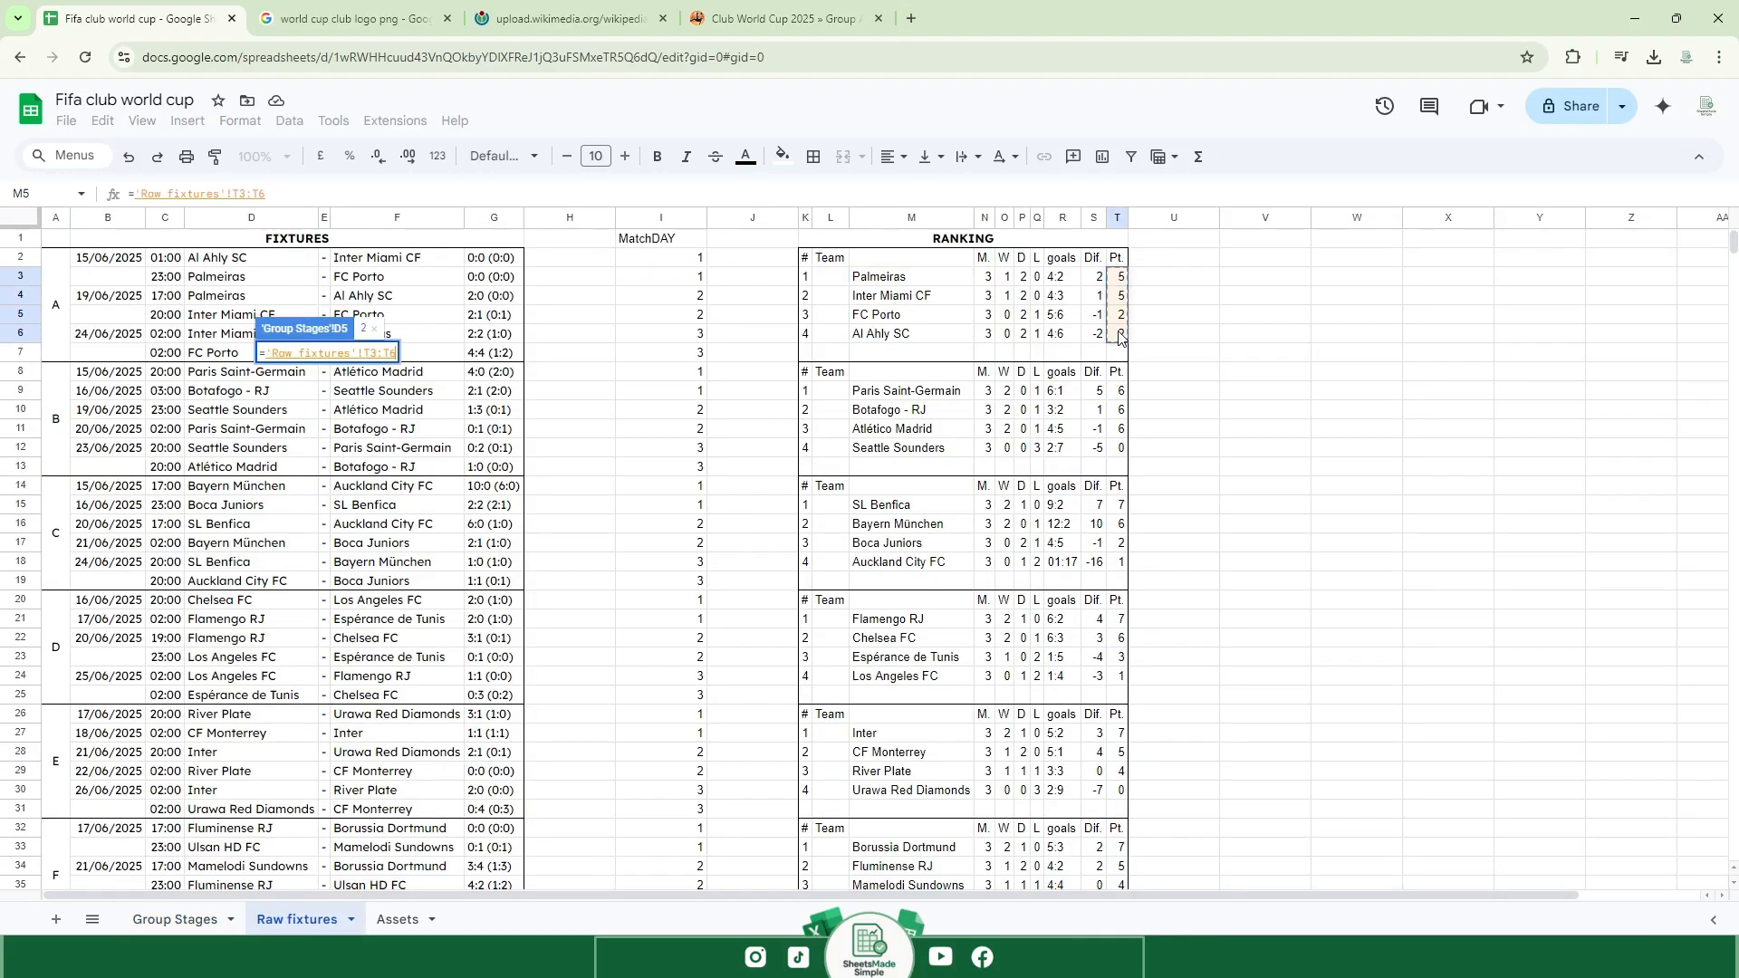
key(Return)
Wrap the C5 reference in ARRAYFORMULA and clear the old Group A team names from C6:C8.
click(161, 364)
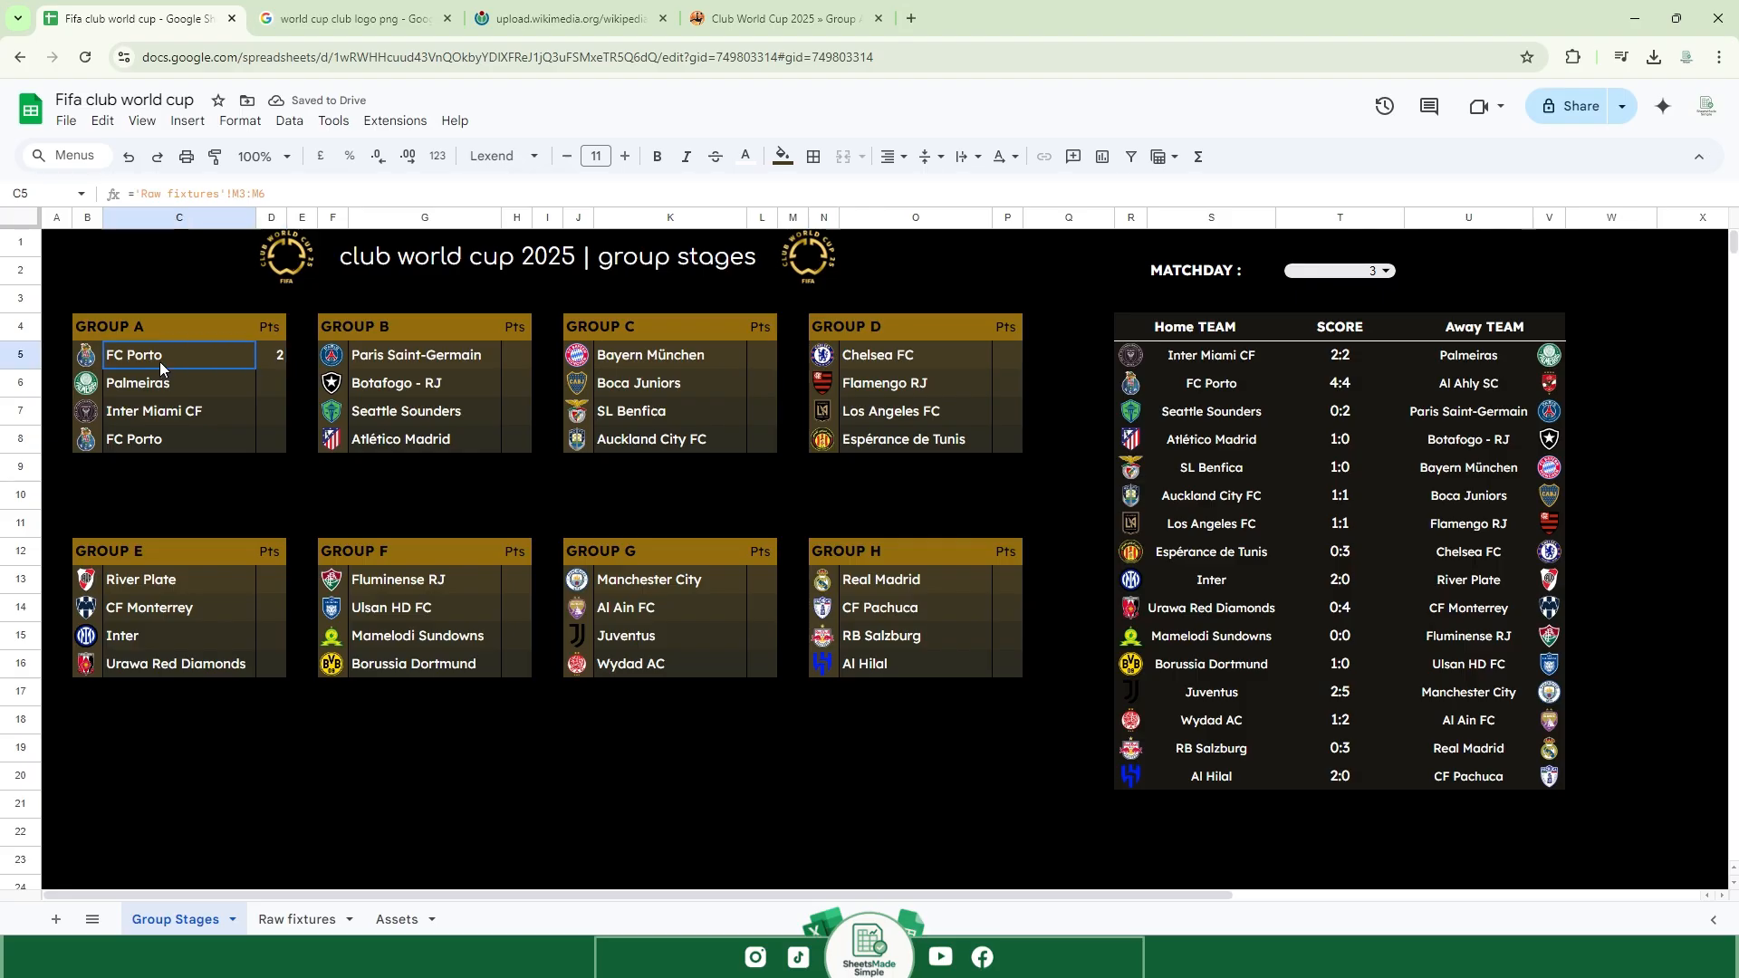
double_click(160, 364)
key(Caps_Lock)
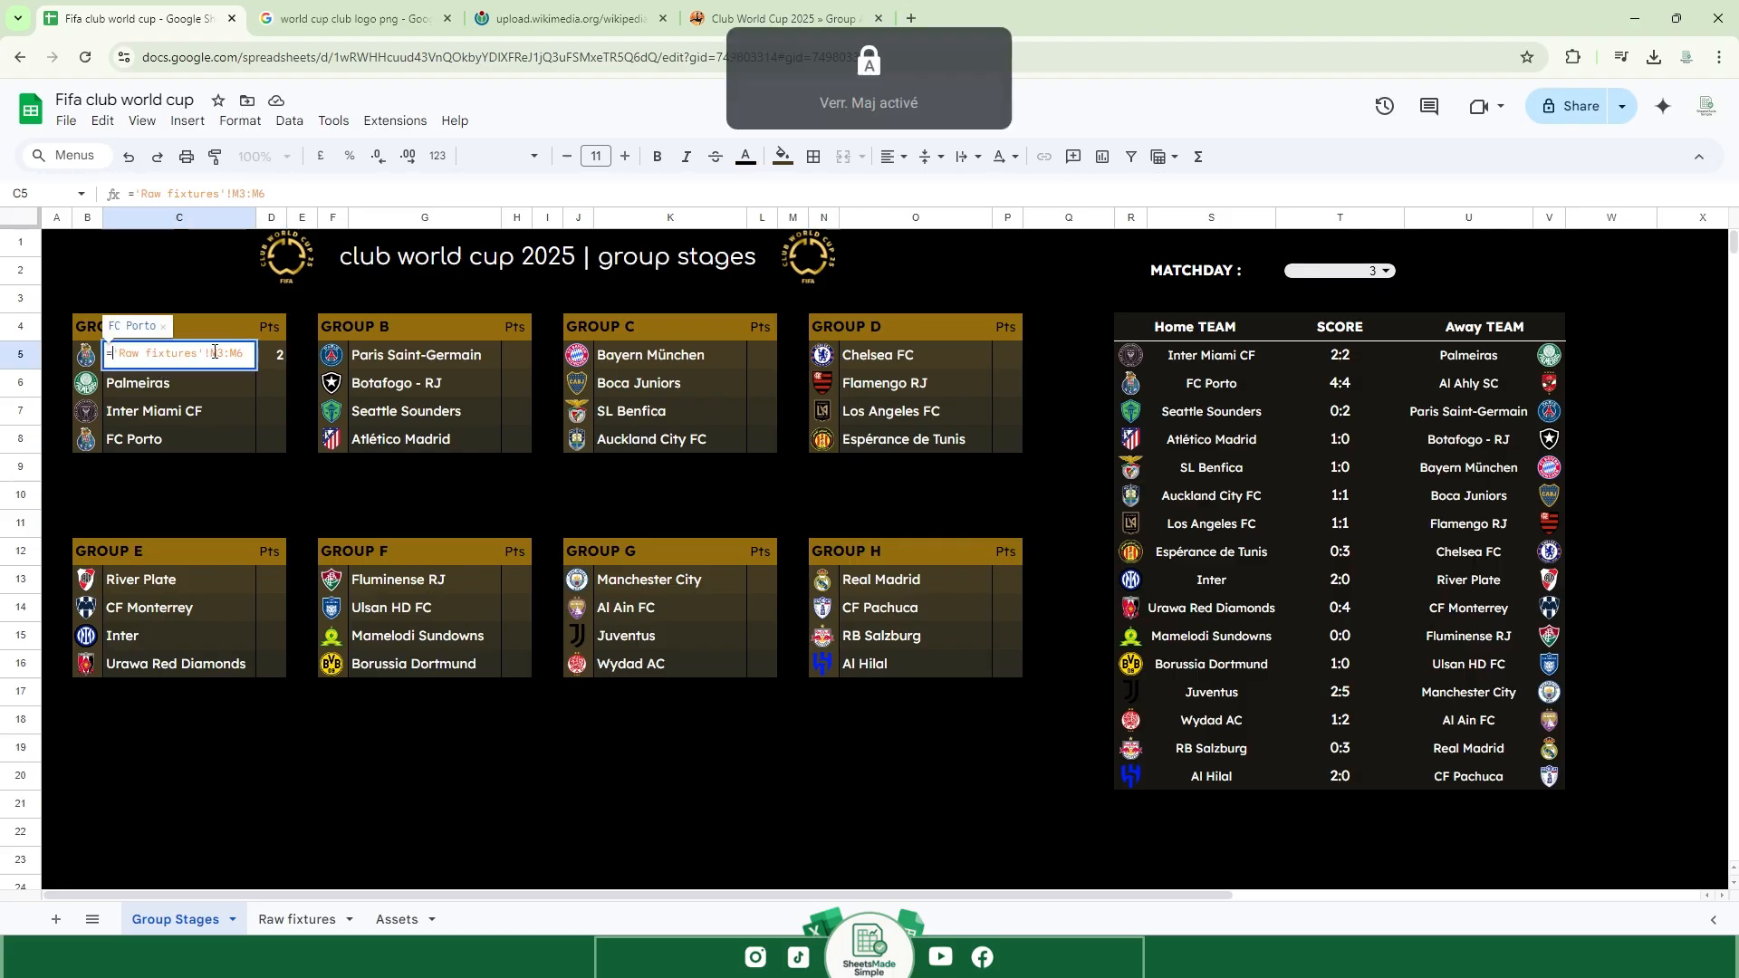
text(ARRAYFORMULA()
key(Tab)
key(Caps_Lock)
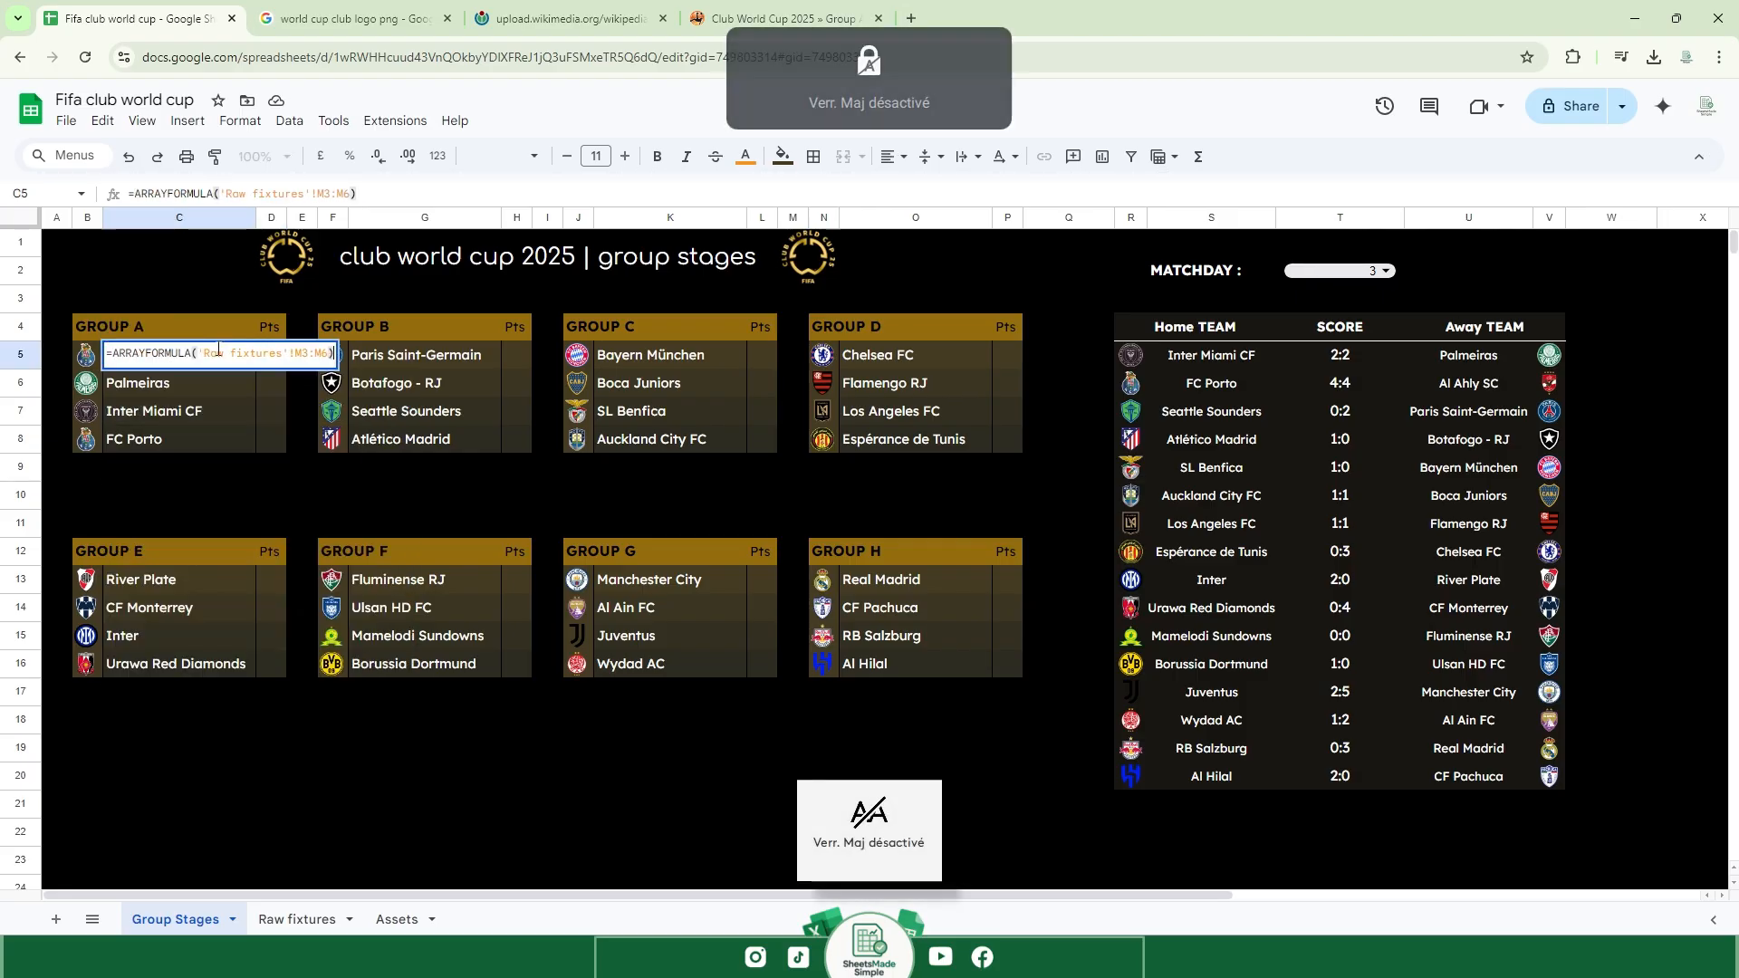
key(Return)
drag(216, 393, 211, 438)
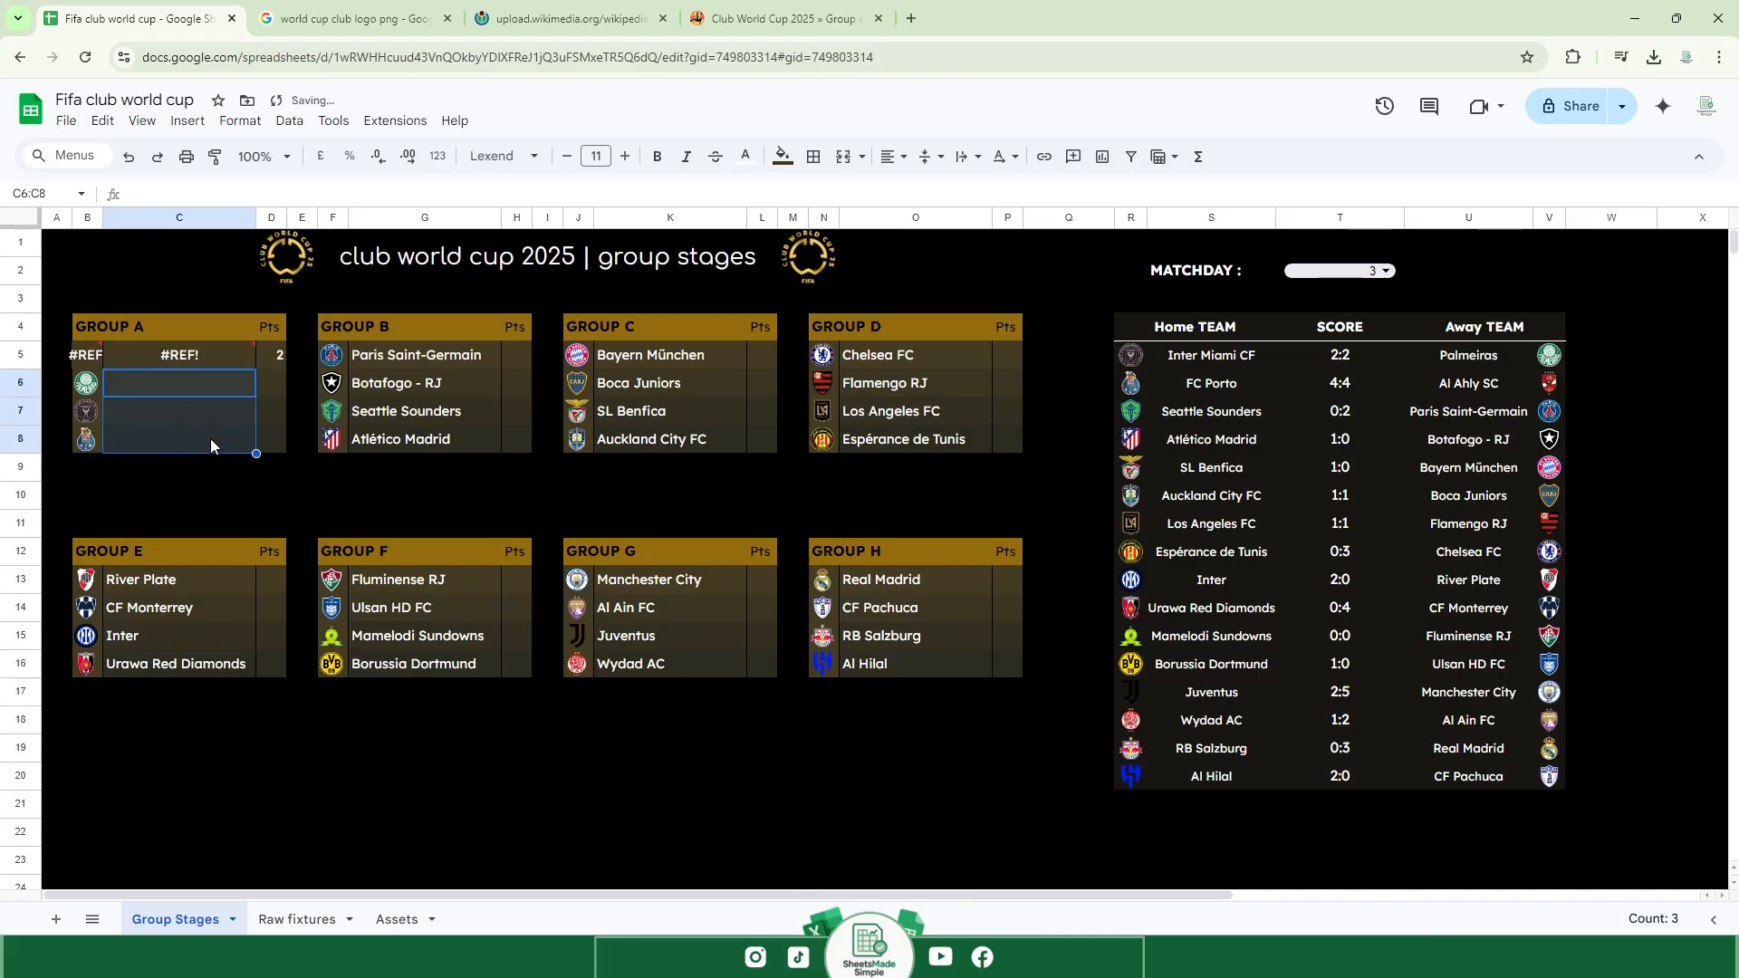
key(Delete)
Wrap the Group A points reference in D5 in ARRAYFORMULA so it covers 'Raw fixtures'!T3:T6.
double_click(272, 355)
key(Caps_Lock)
text(ARRAYFORMULA()
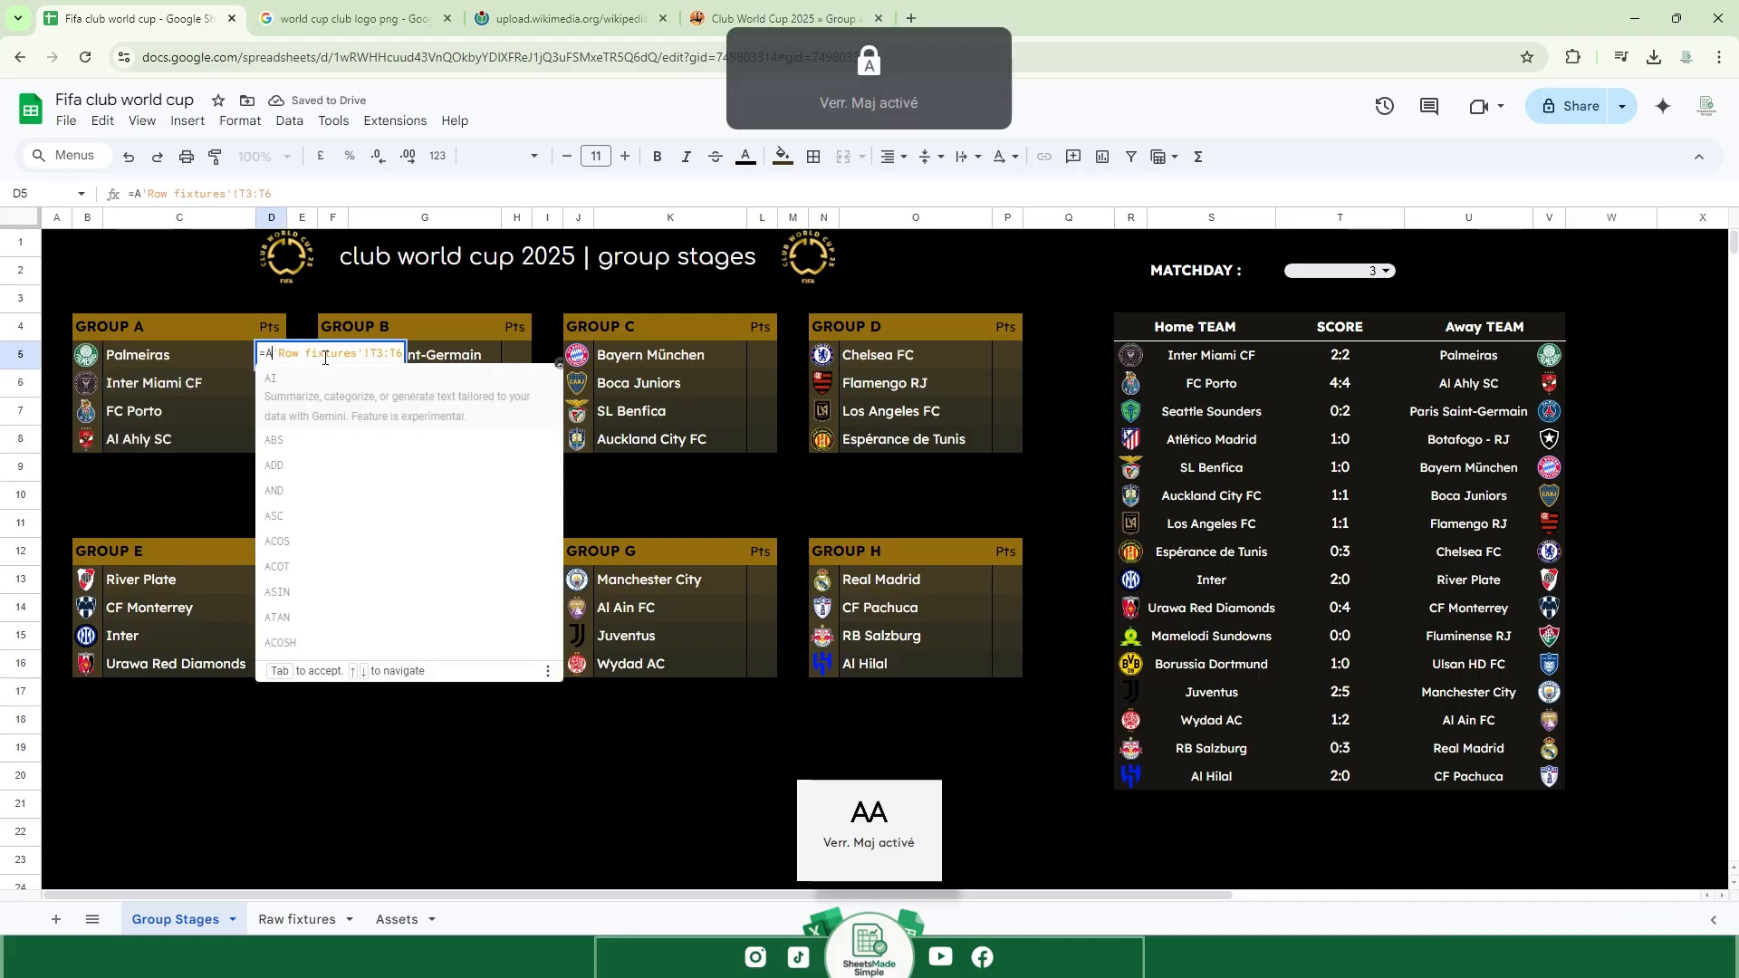
key(Tab)
key(Caps_Lock)
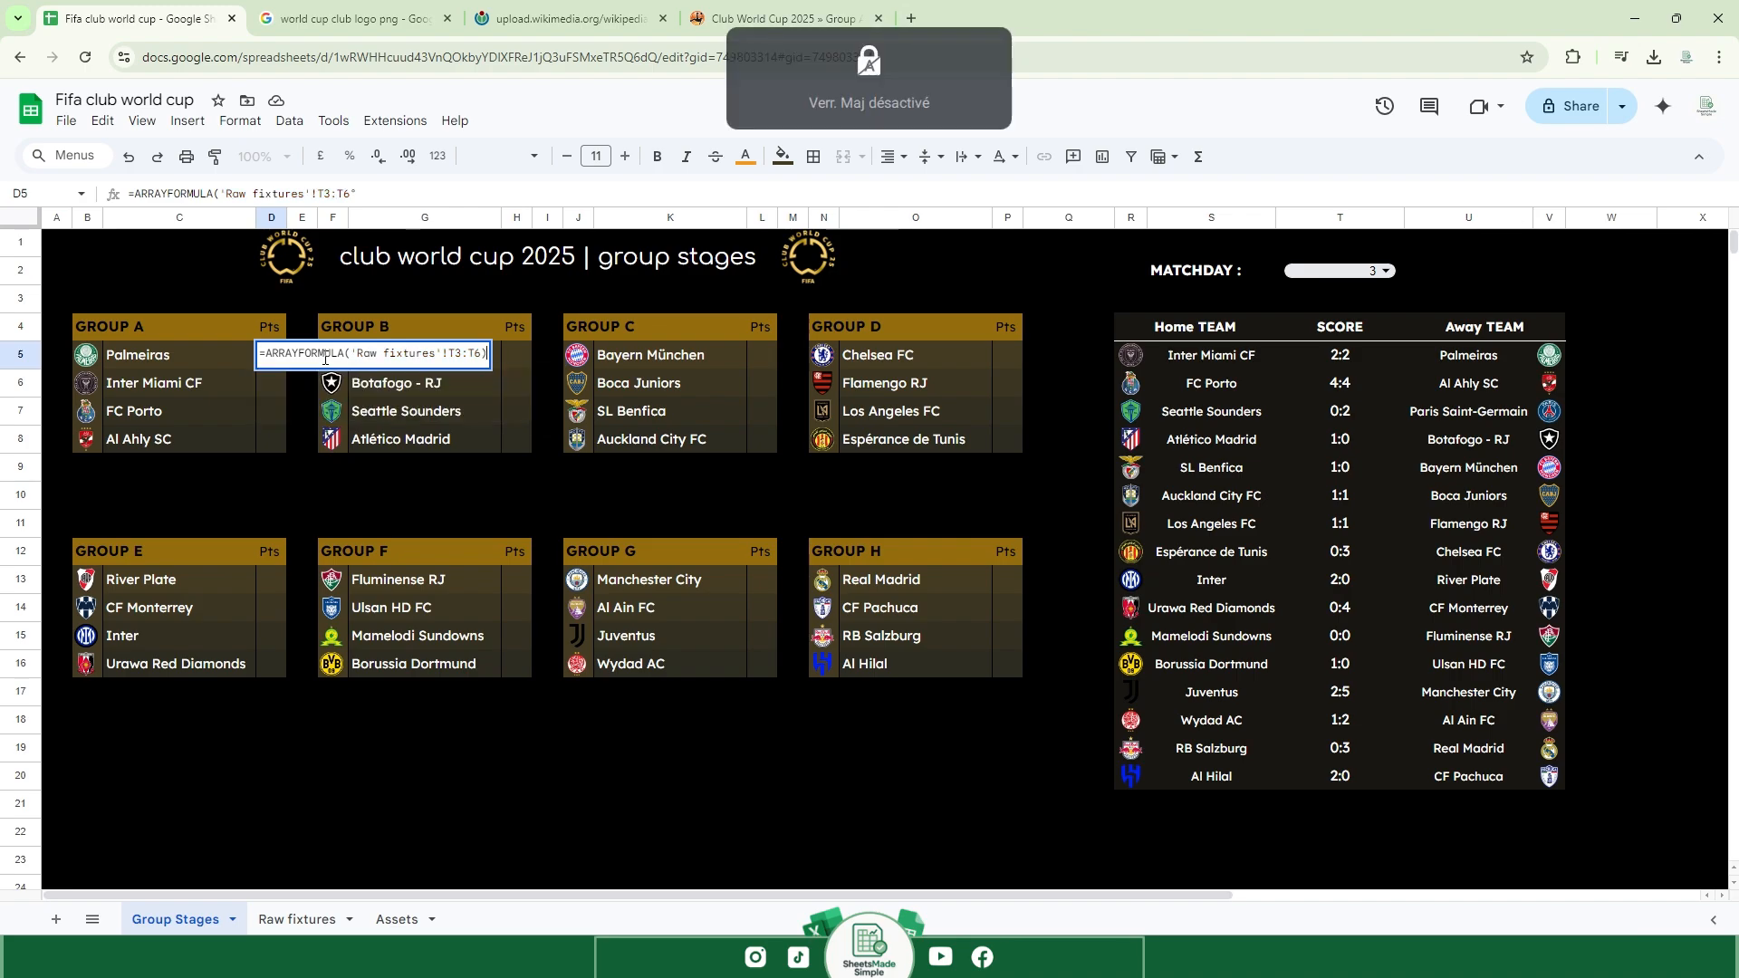
key(Return)
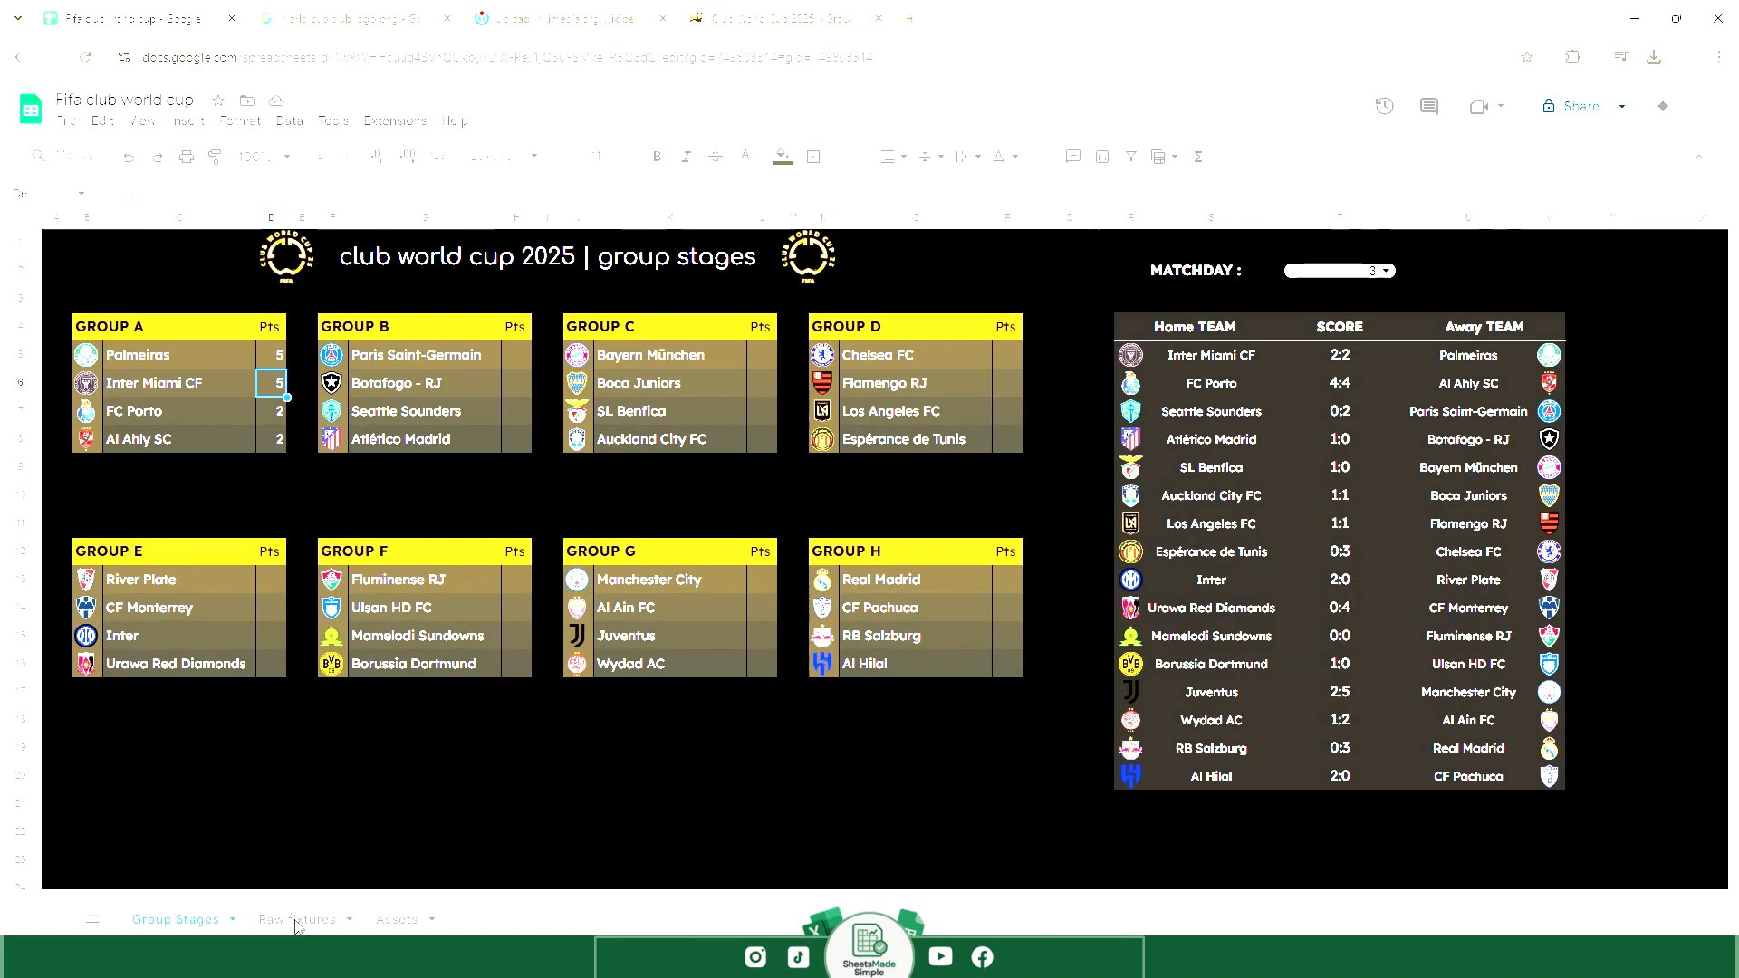
Open the Round of 16 schedule on worldfootball.net and select the "achtelfinale" part of its web address.
click(1497, 272)
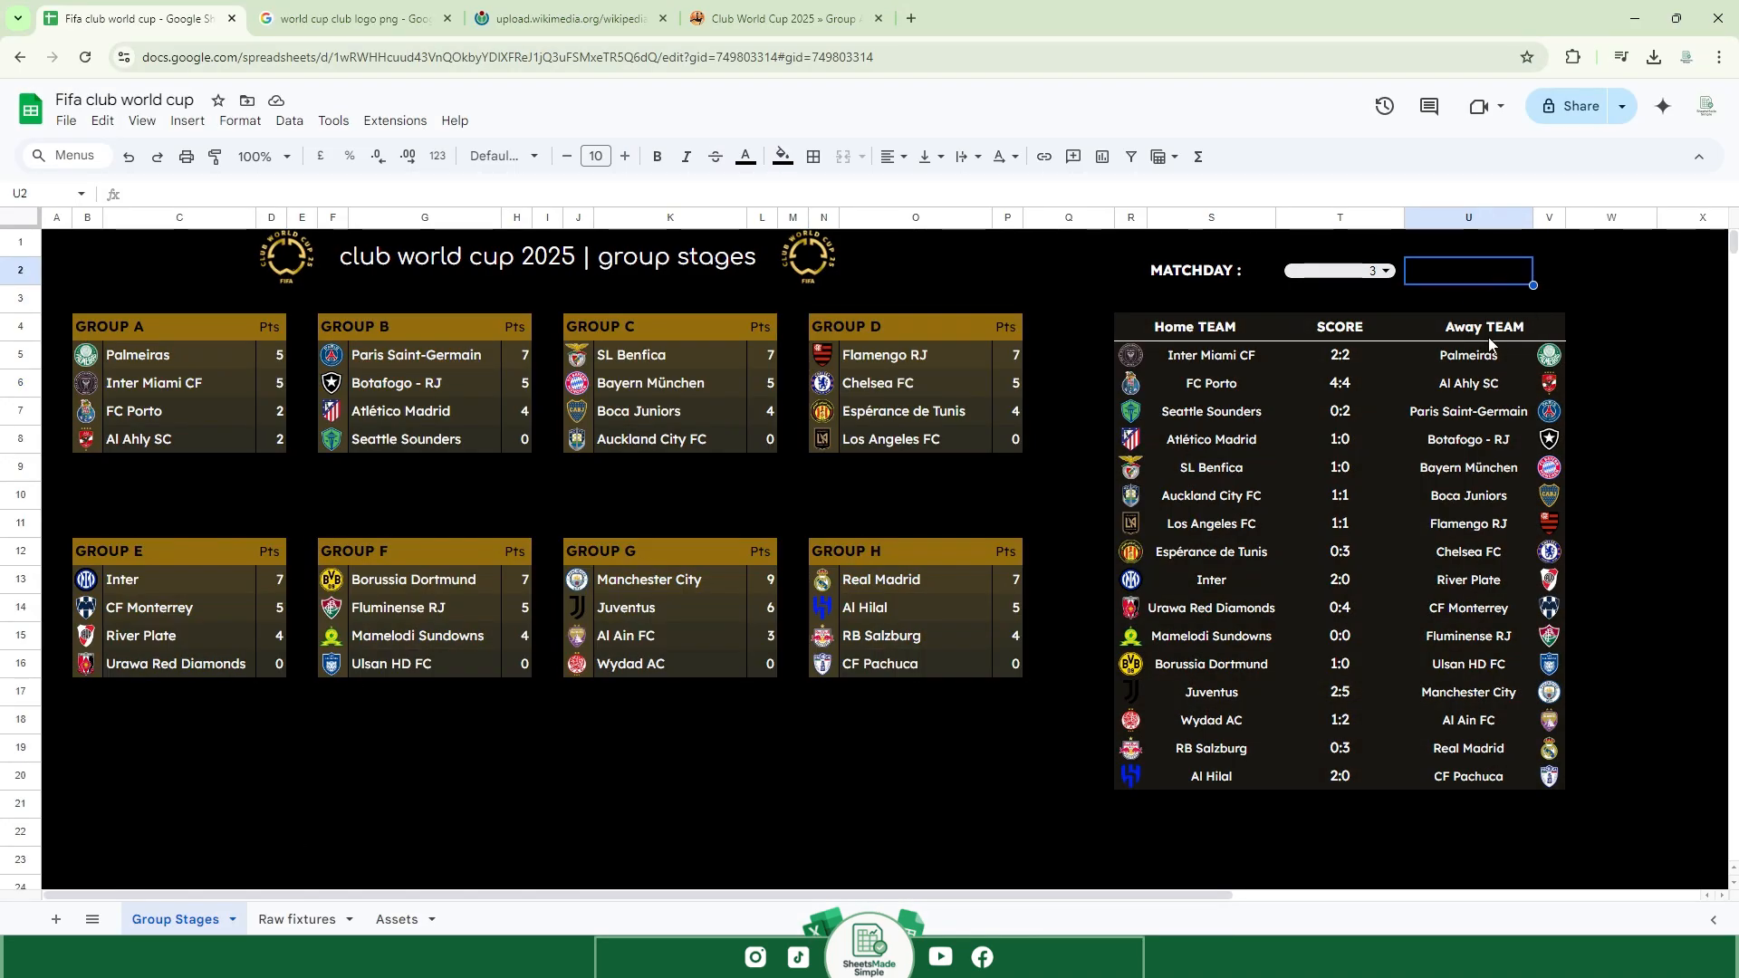
click(297, 920)
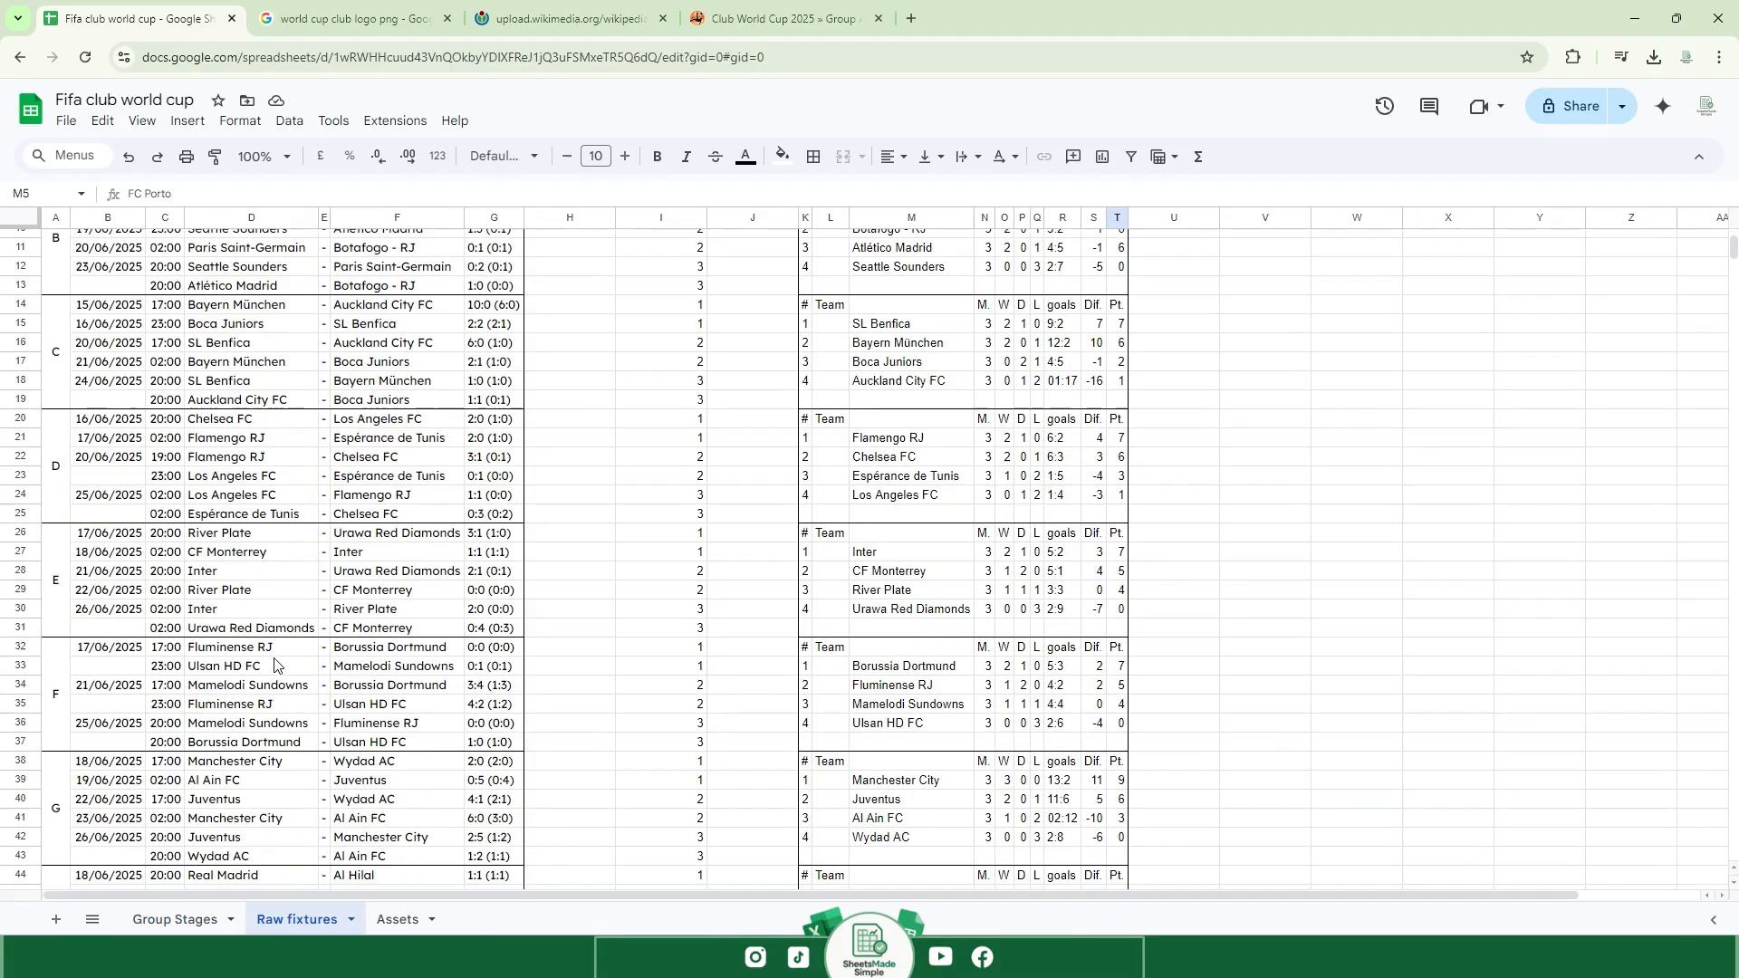
scroll(276, 658, down, 5)
click(754, 19)
scroll(676, 388, up, 5)
click(844, 441)
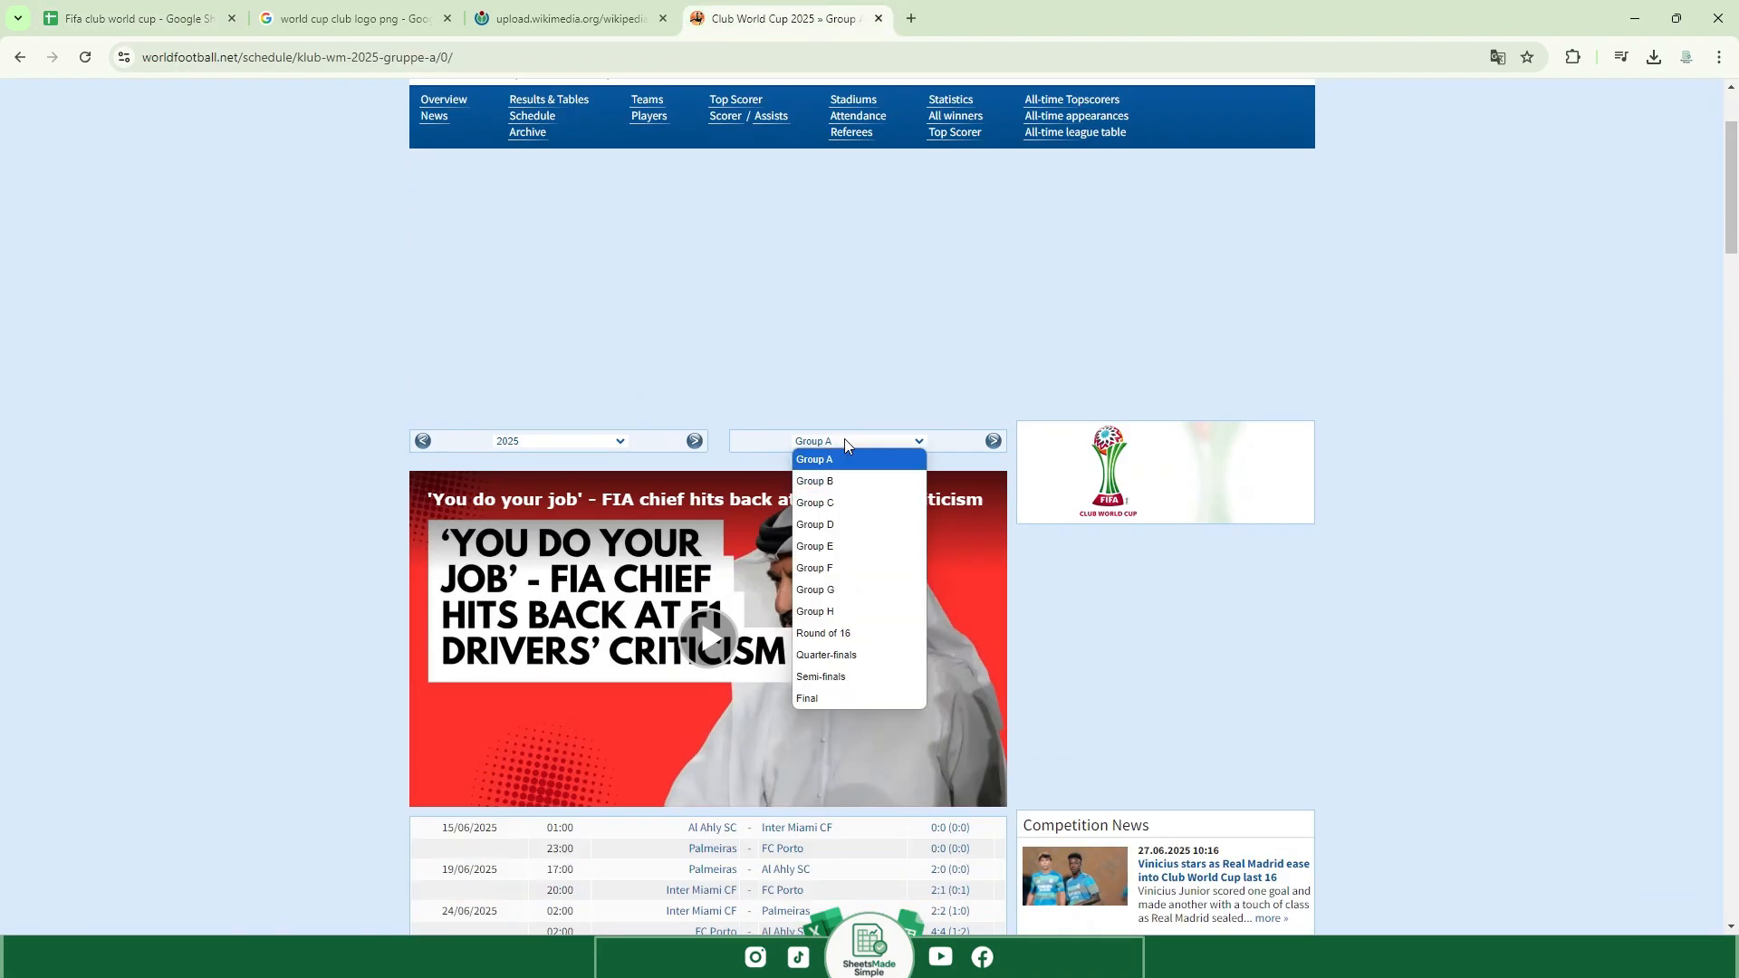
click(875, 638)
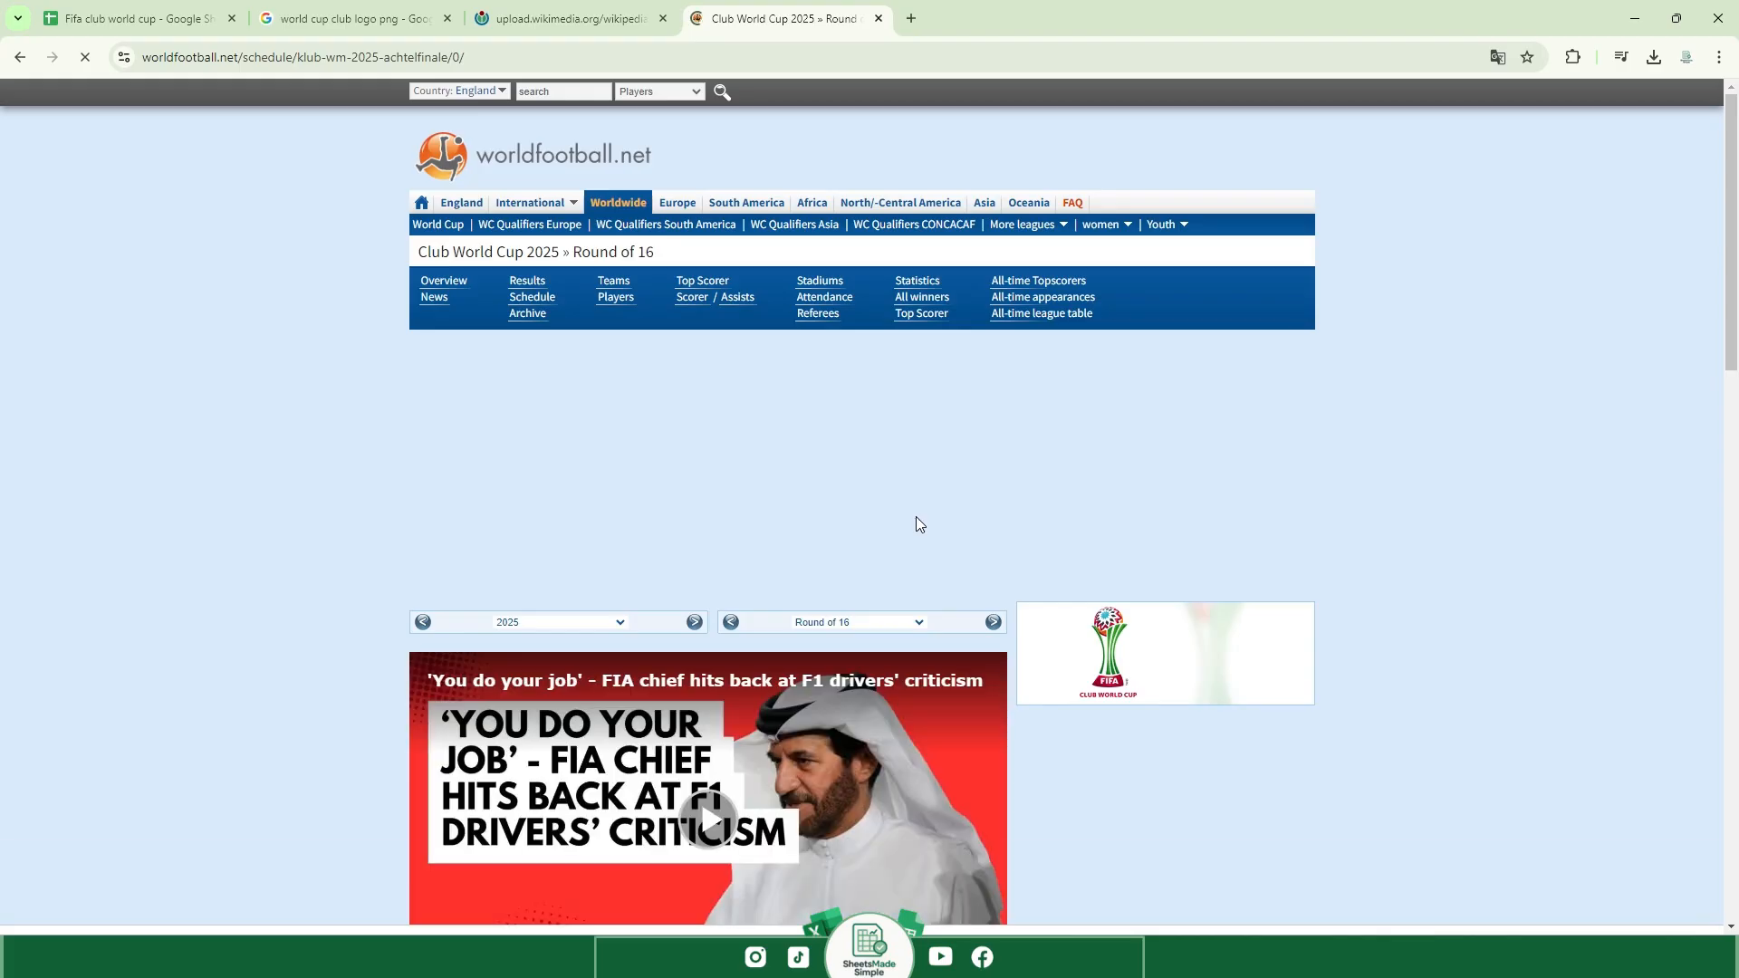
scroll(916, 516, down, 5)
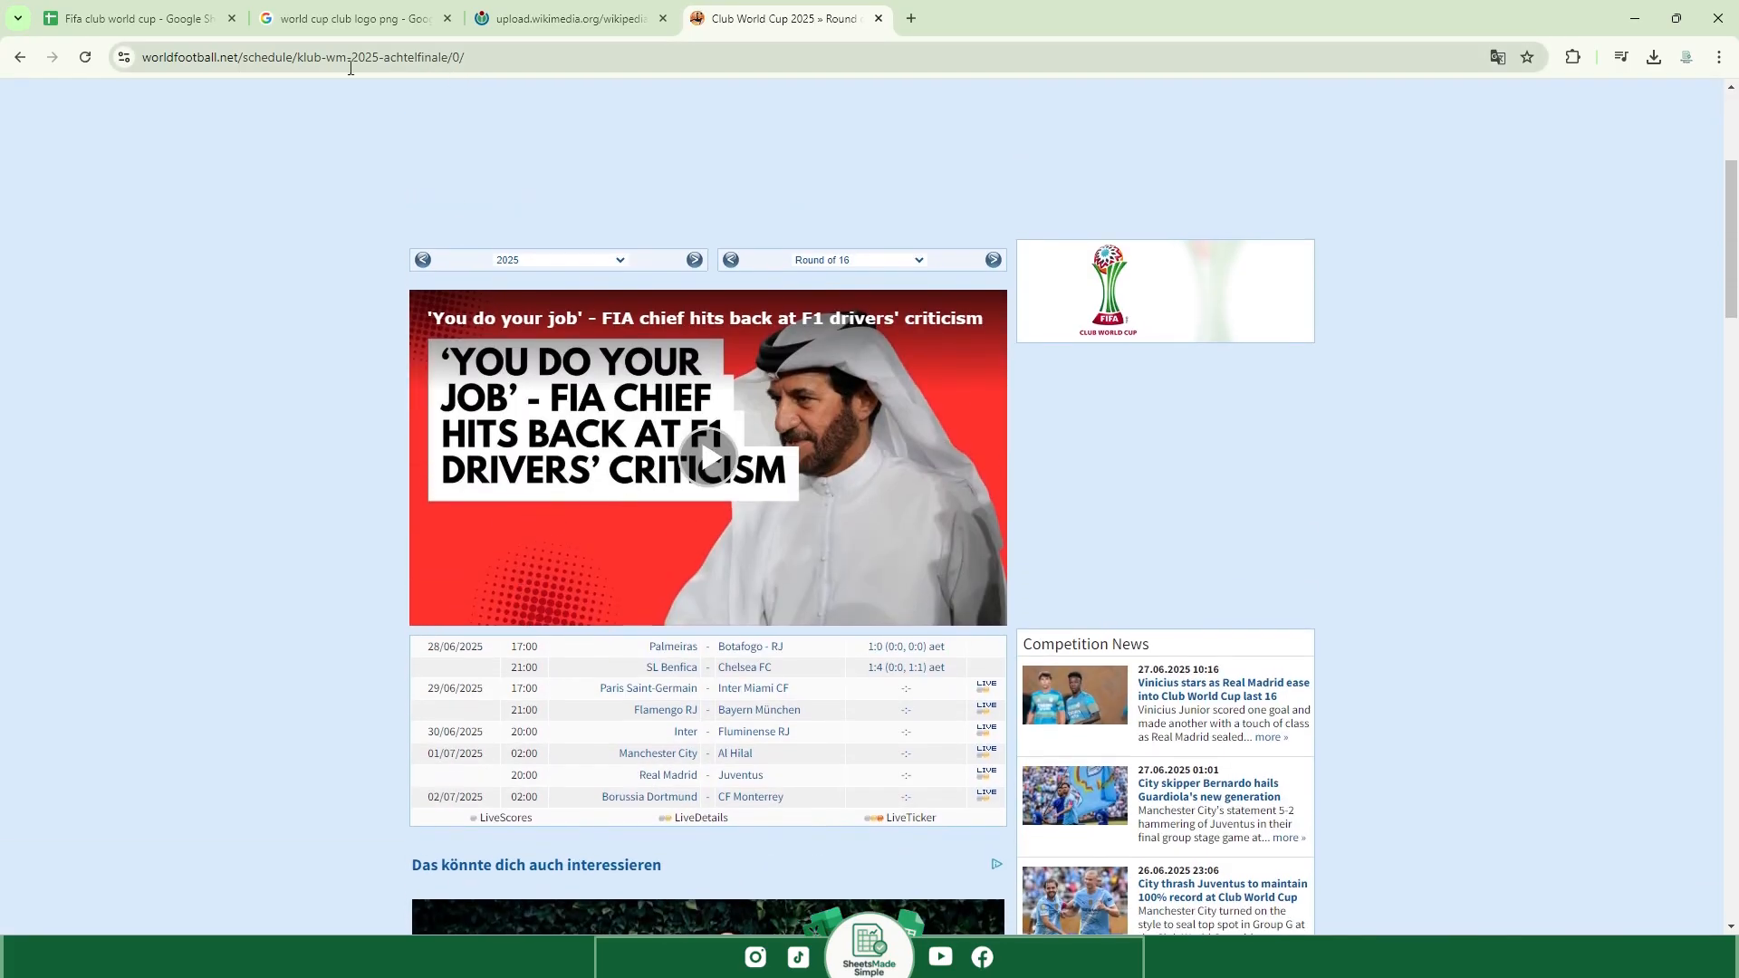
double_click(449, 57)
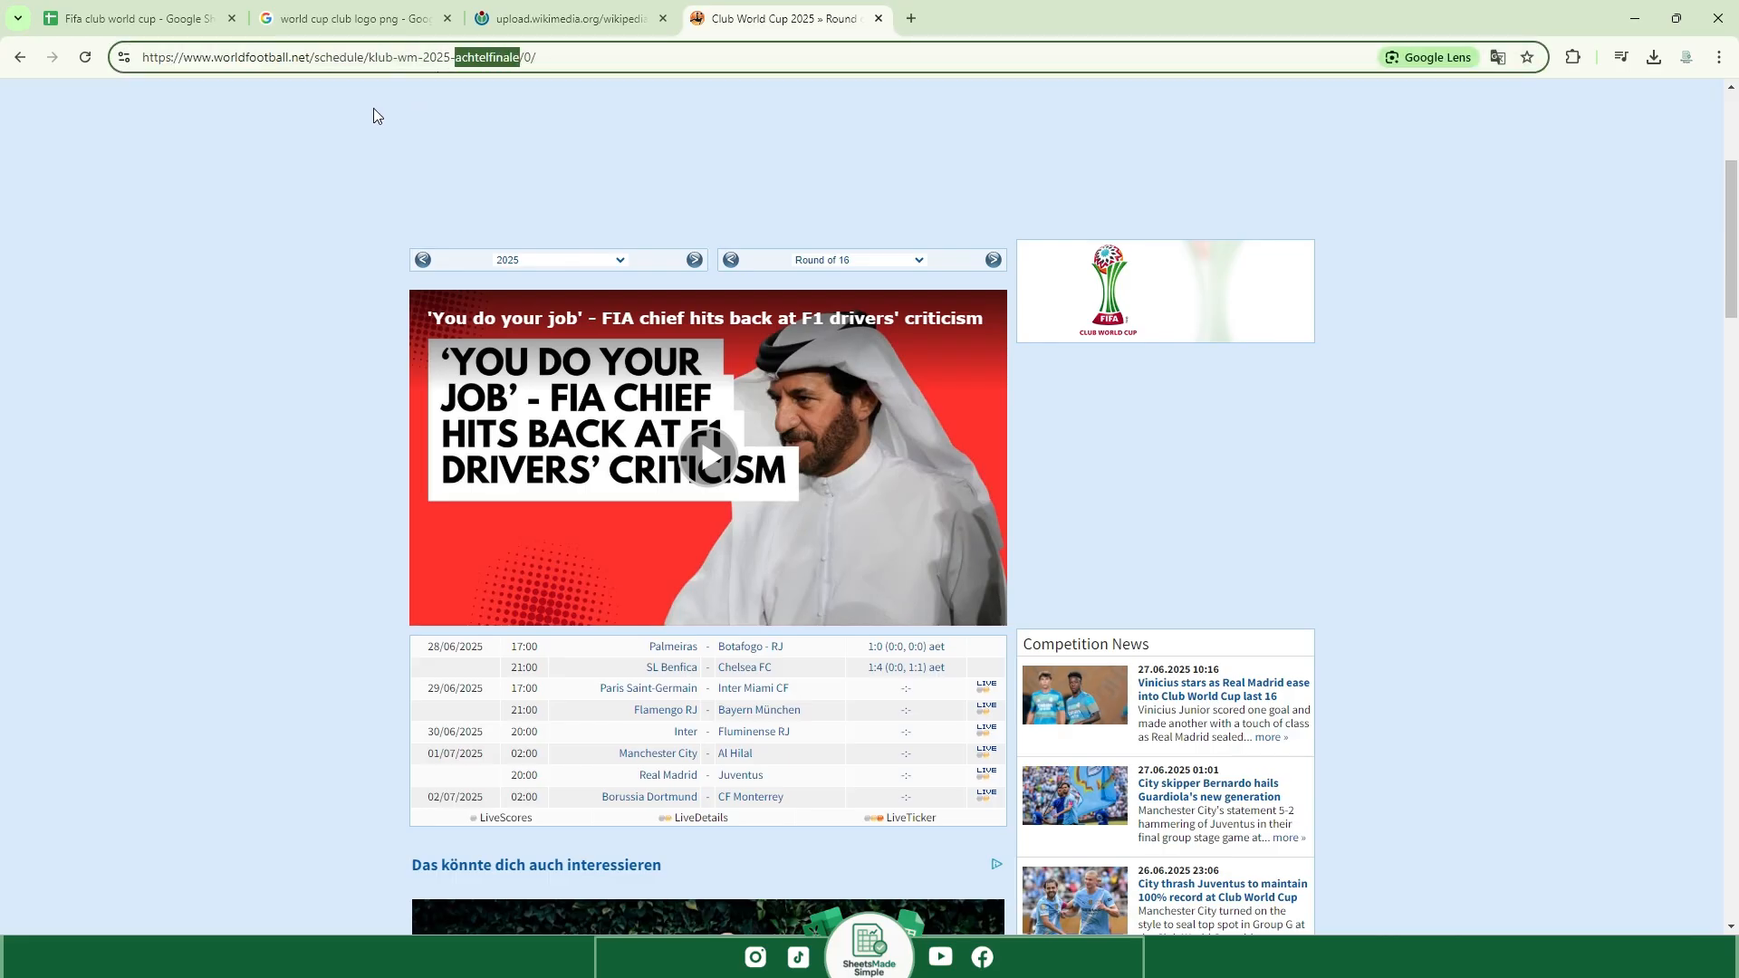
Import the Round of 16 fixtures into B50 of Raw fixtures by reusing B44's IMPORTHTML formula with the achtelfinale page address.
click(136, 18)
click(132, 648)
click(61, 632)
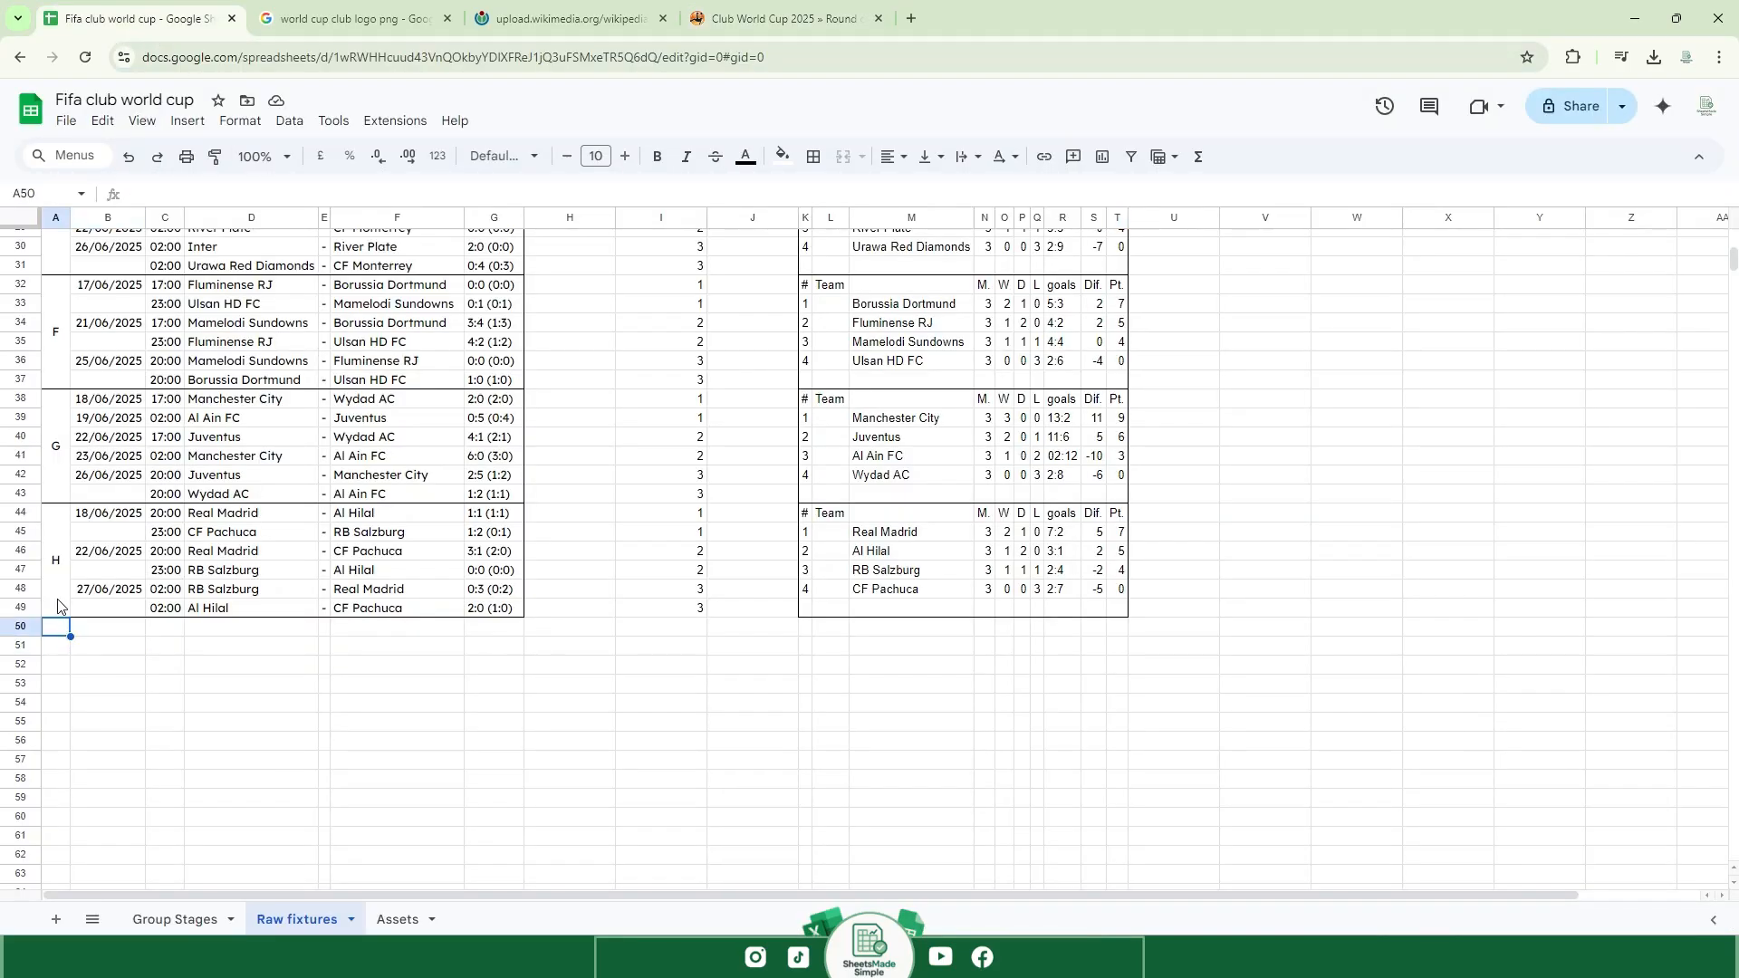
double_click(111, 514)
key(ctrl+a)
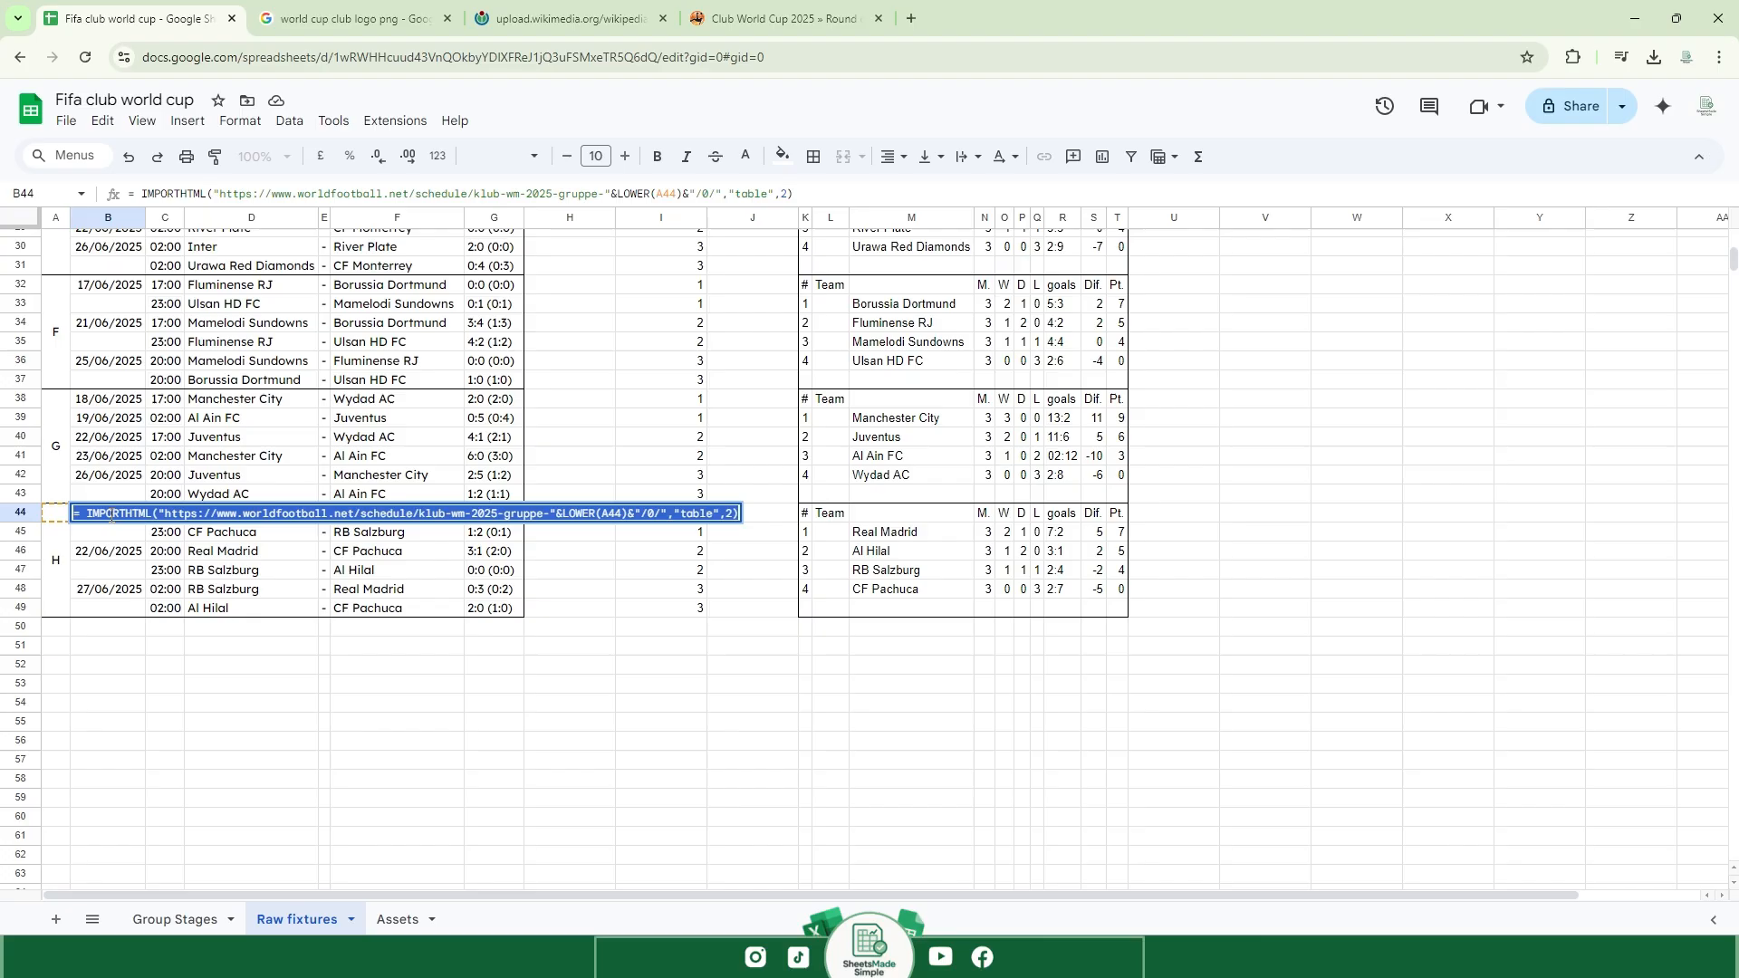
key(ctrl+c)
double_click(101, 628)
key(ctrl+v)
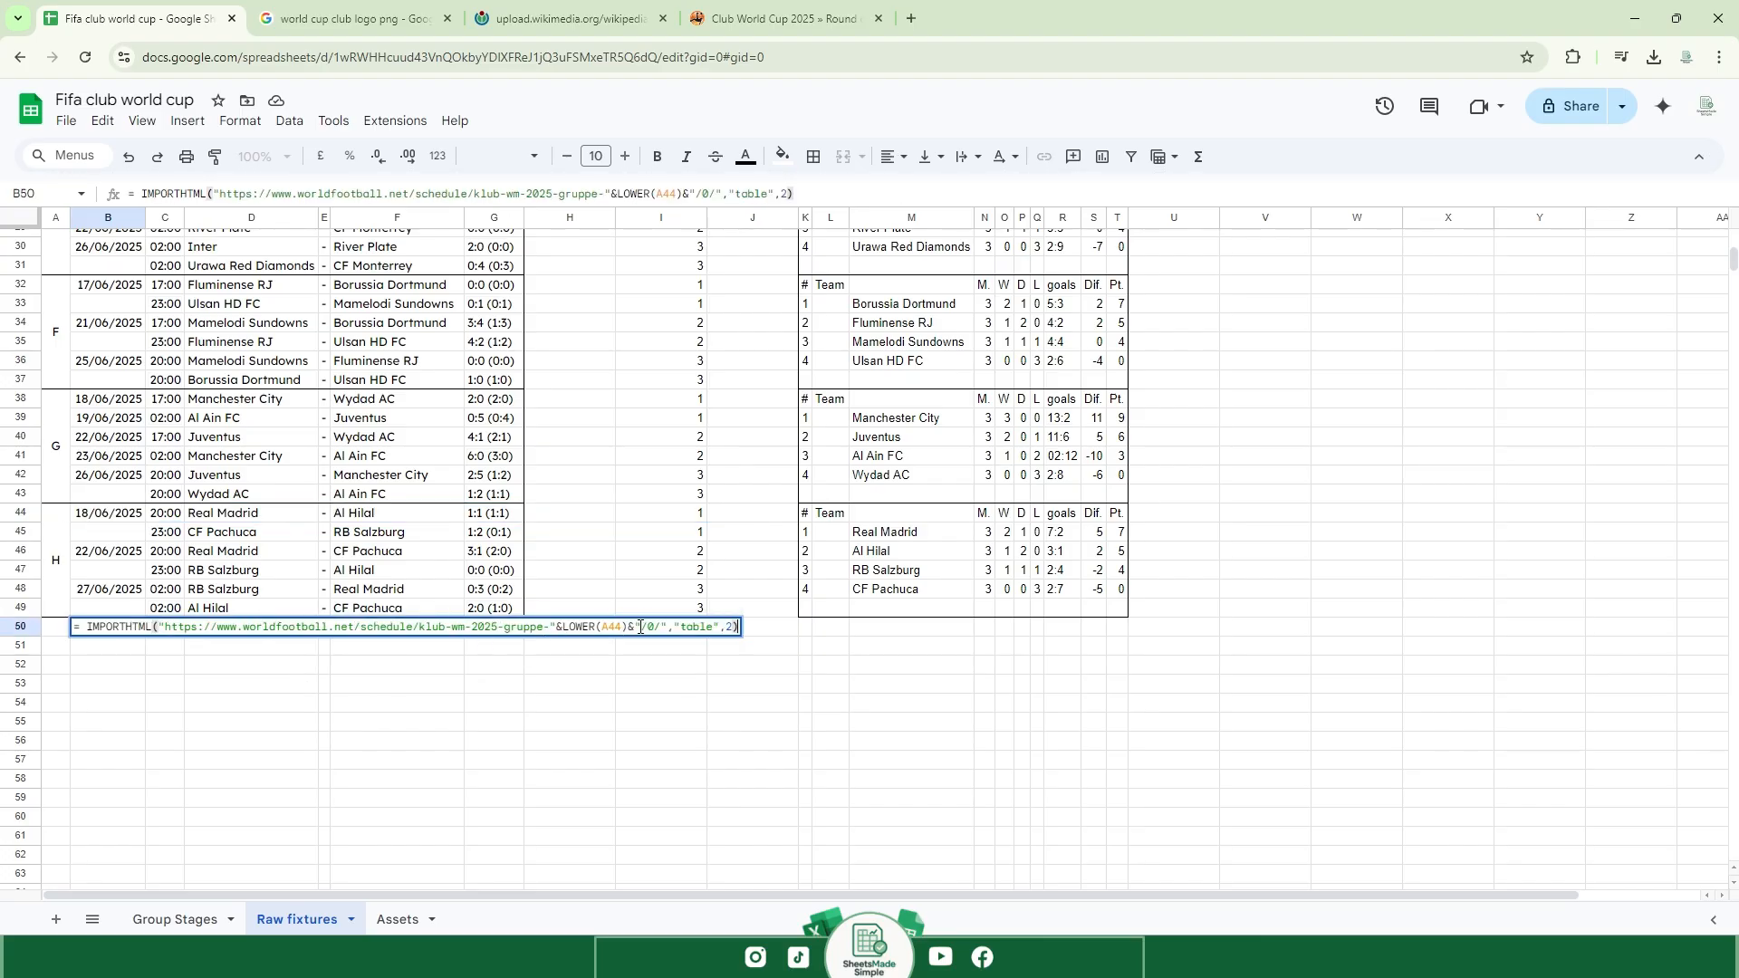
key(ctrl+v)
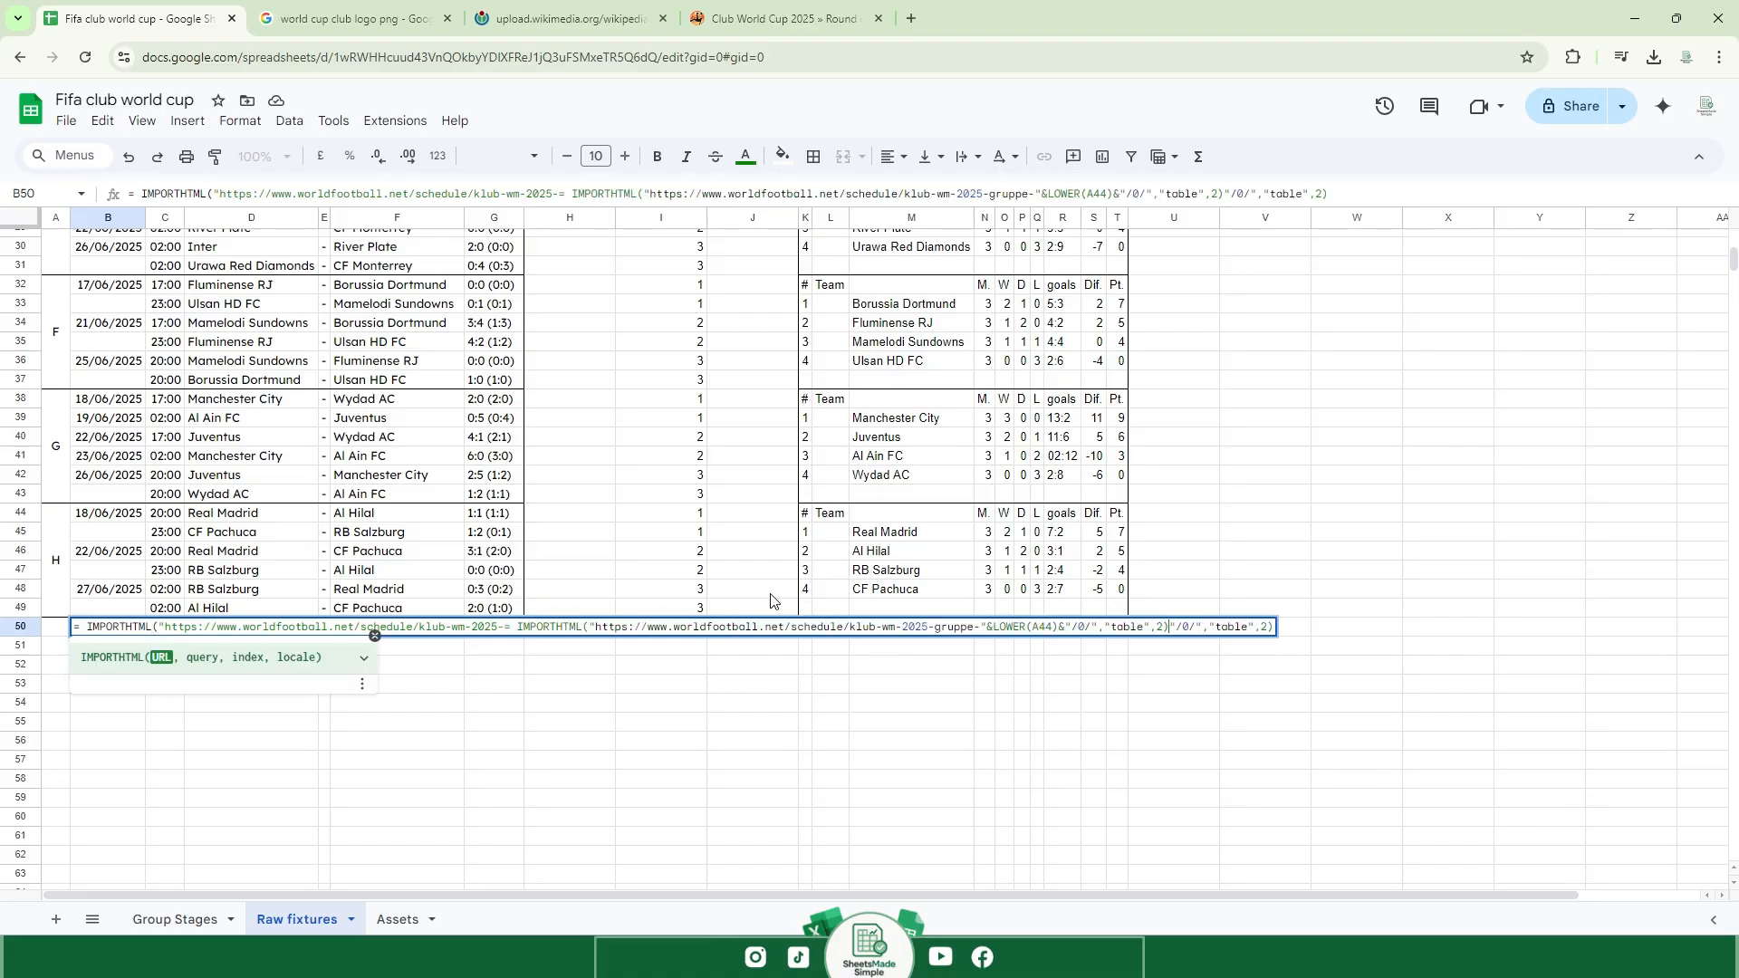
key(ctrl+z)
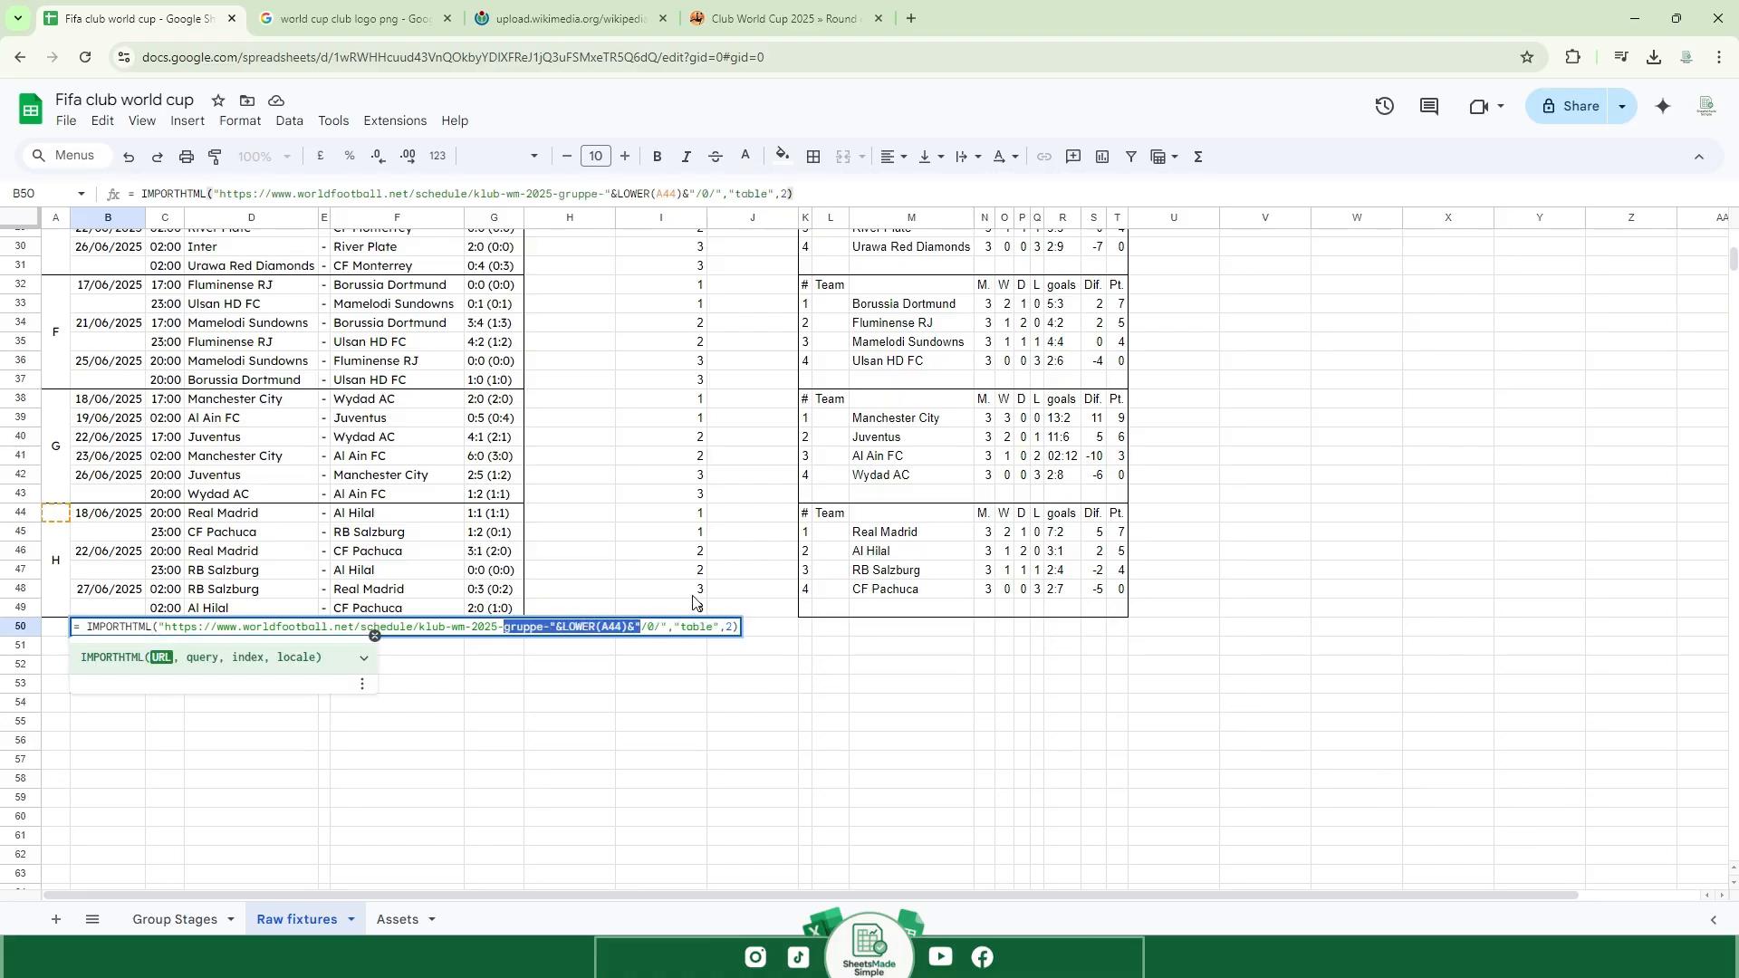
key(Return)
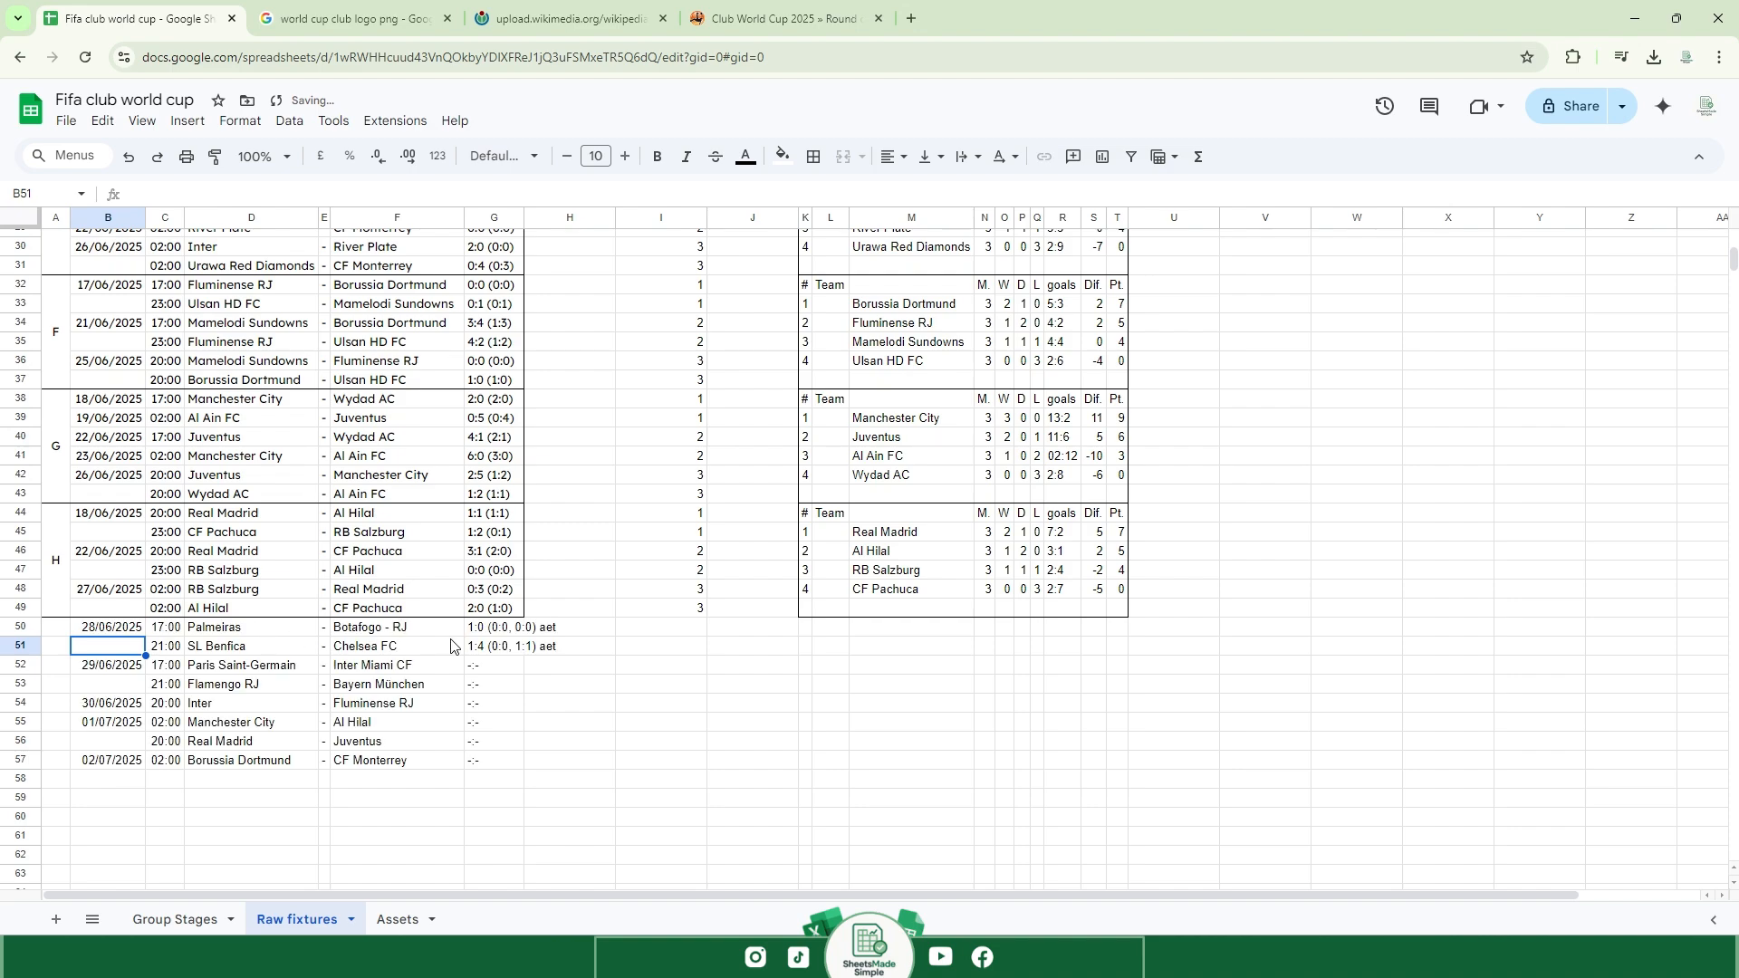
Look up the Quarter-finals page address on worldfootball.net, and merge A50:A57 beside the Round of 16 fixtures in the spreadsheet.
click(547, 675)
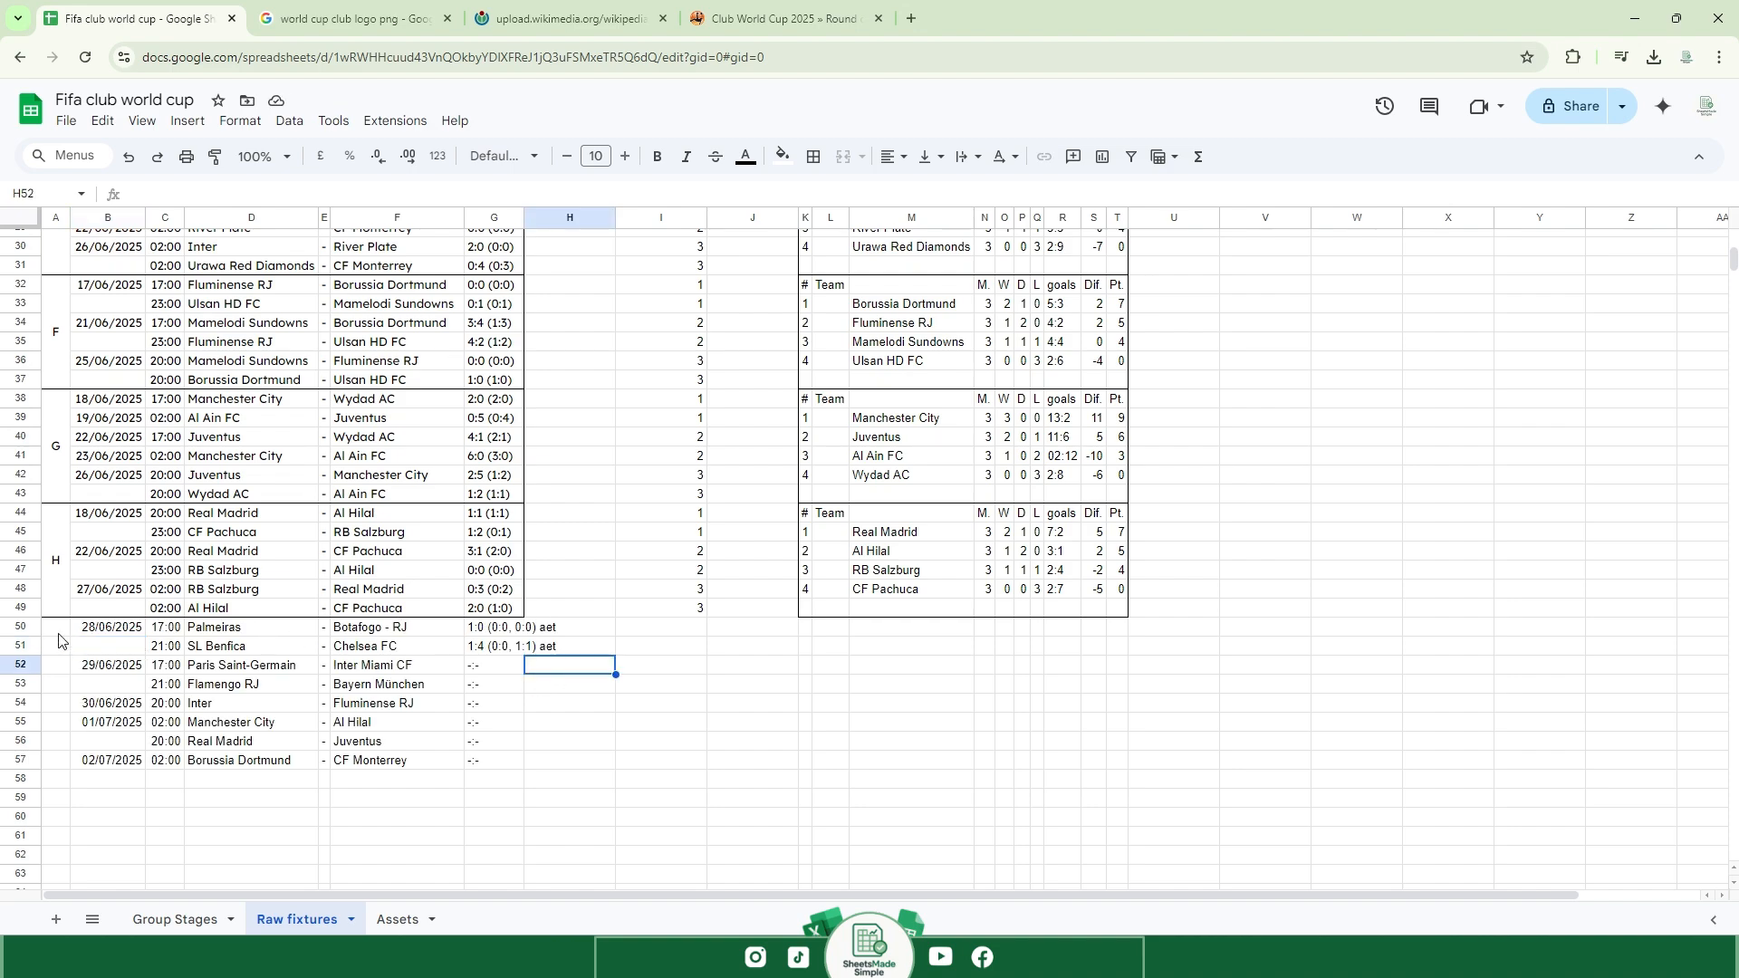
drag(58, 633, 59, 742)
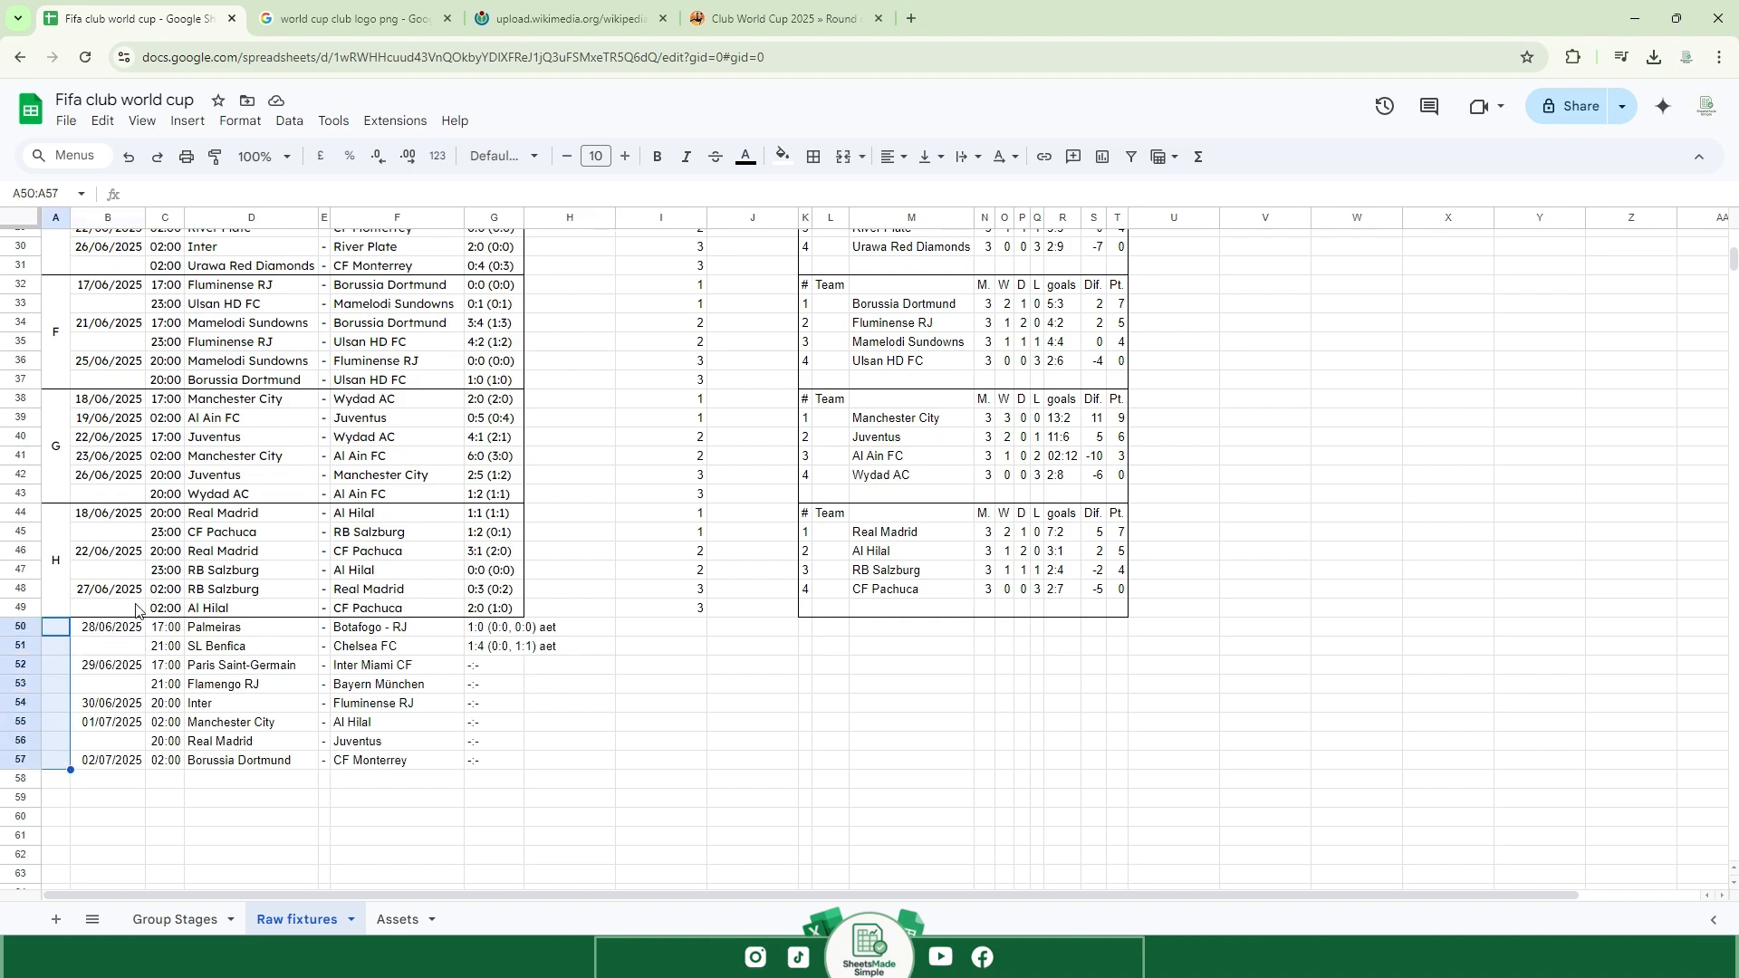
click(783, 18)
click(857, 261)
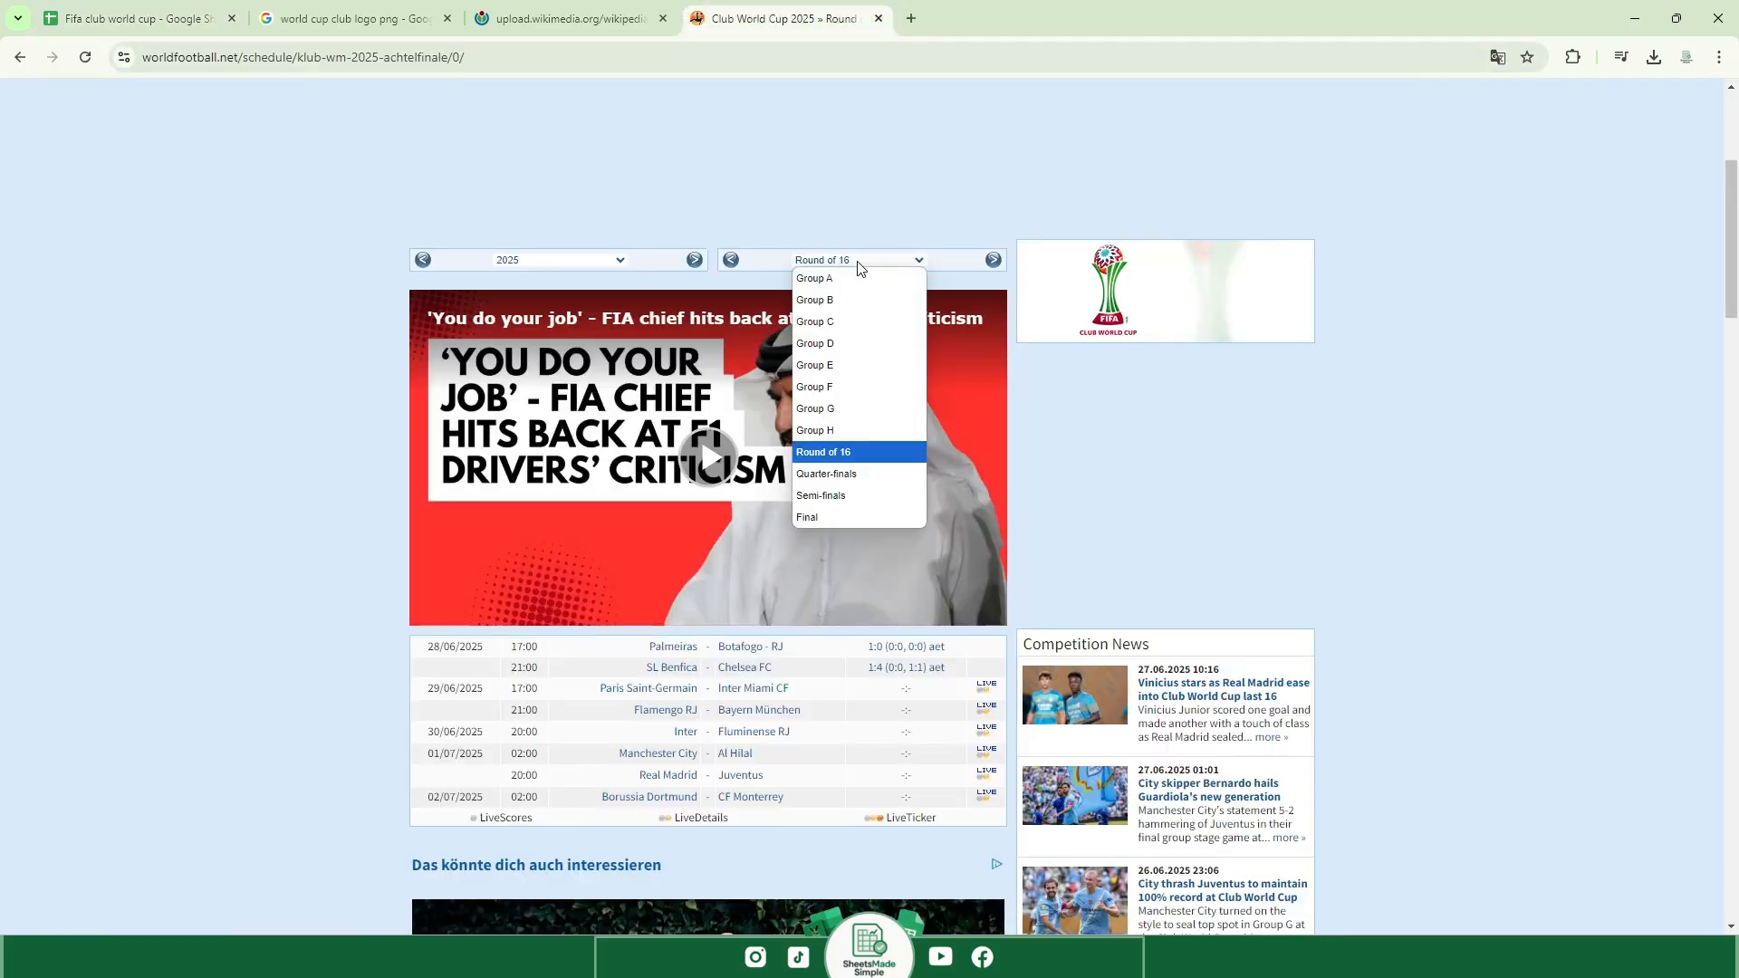
click(875, 475)
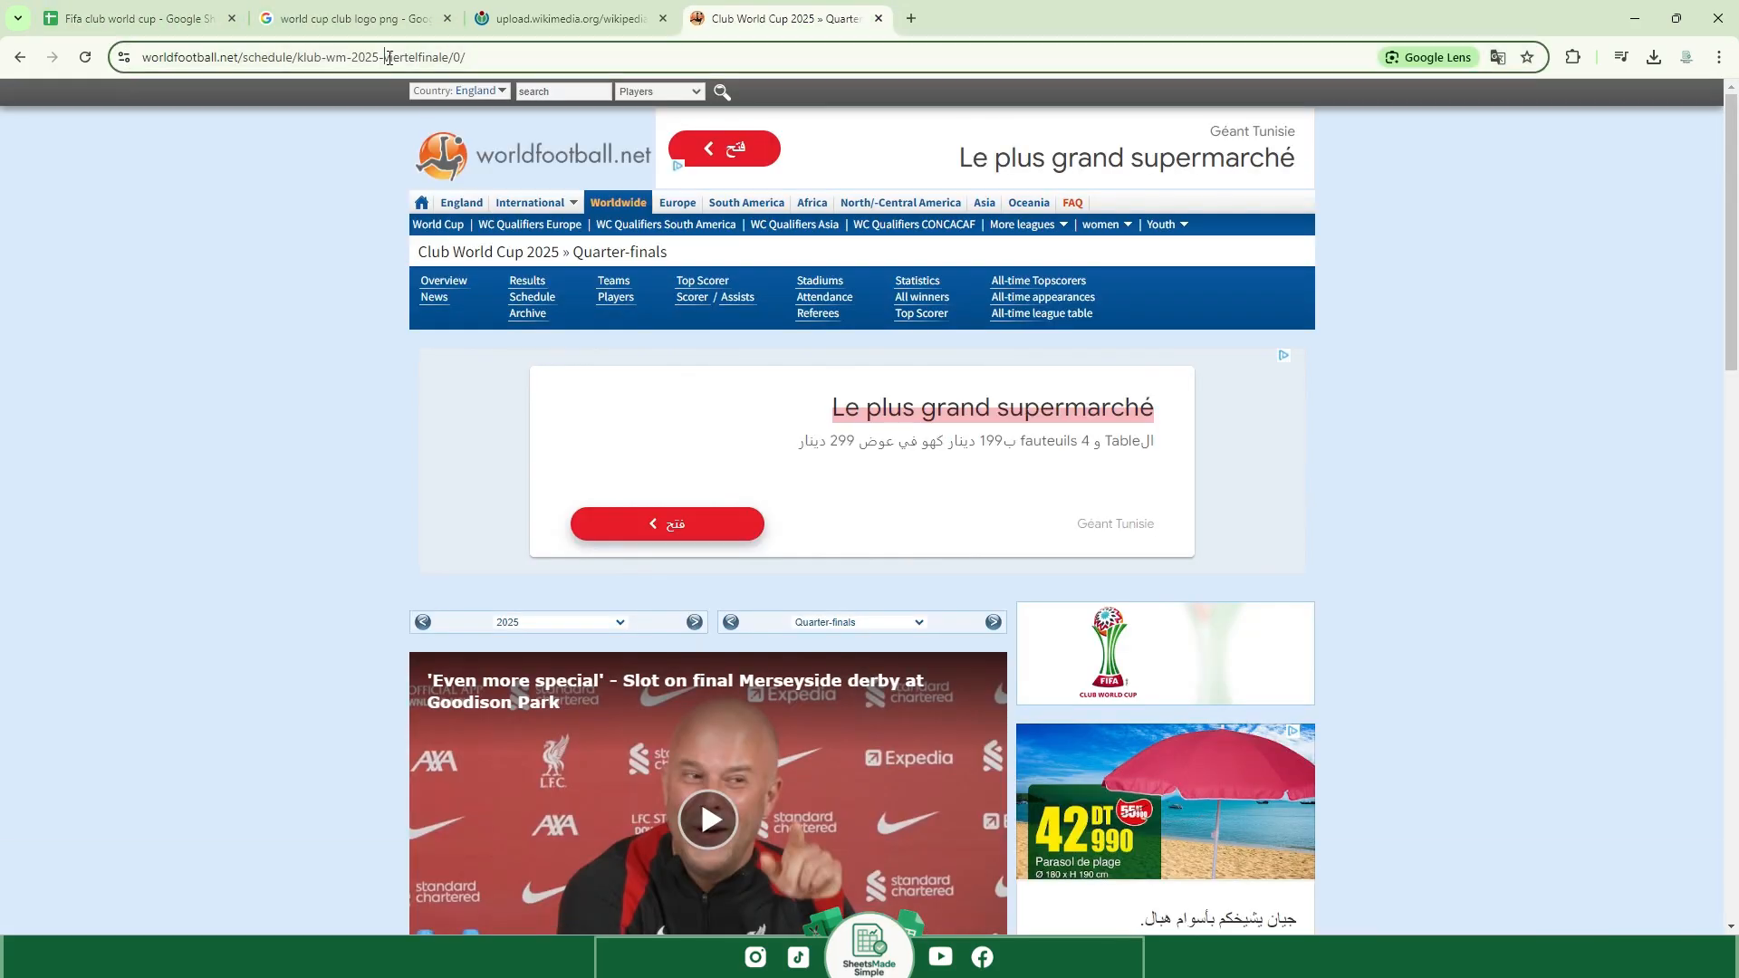
click(150, 32)
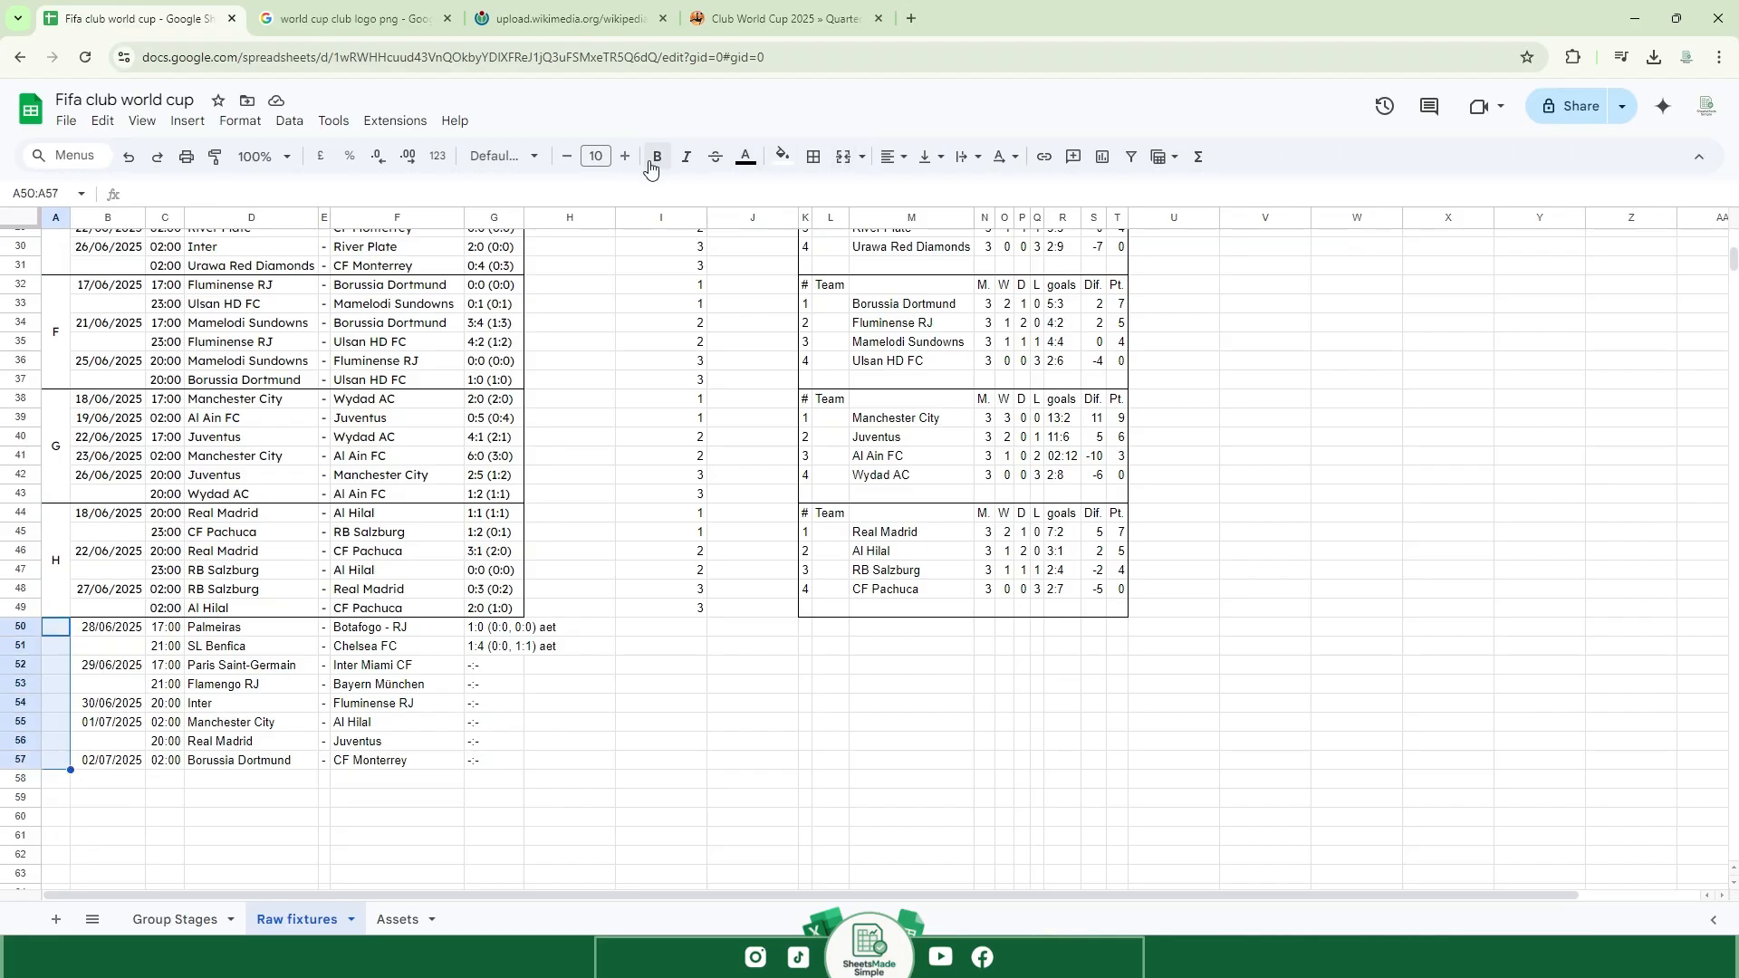
click(834, 168)
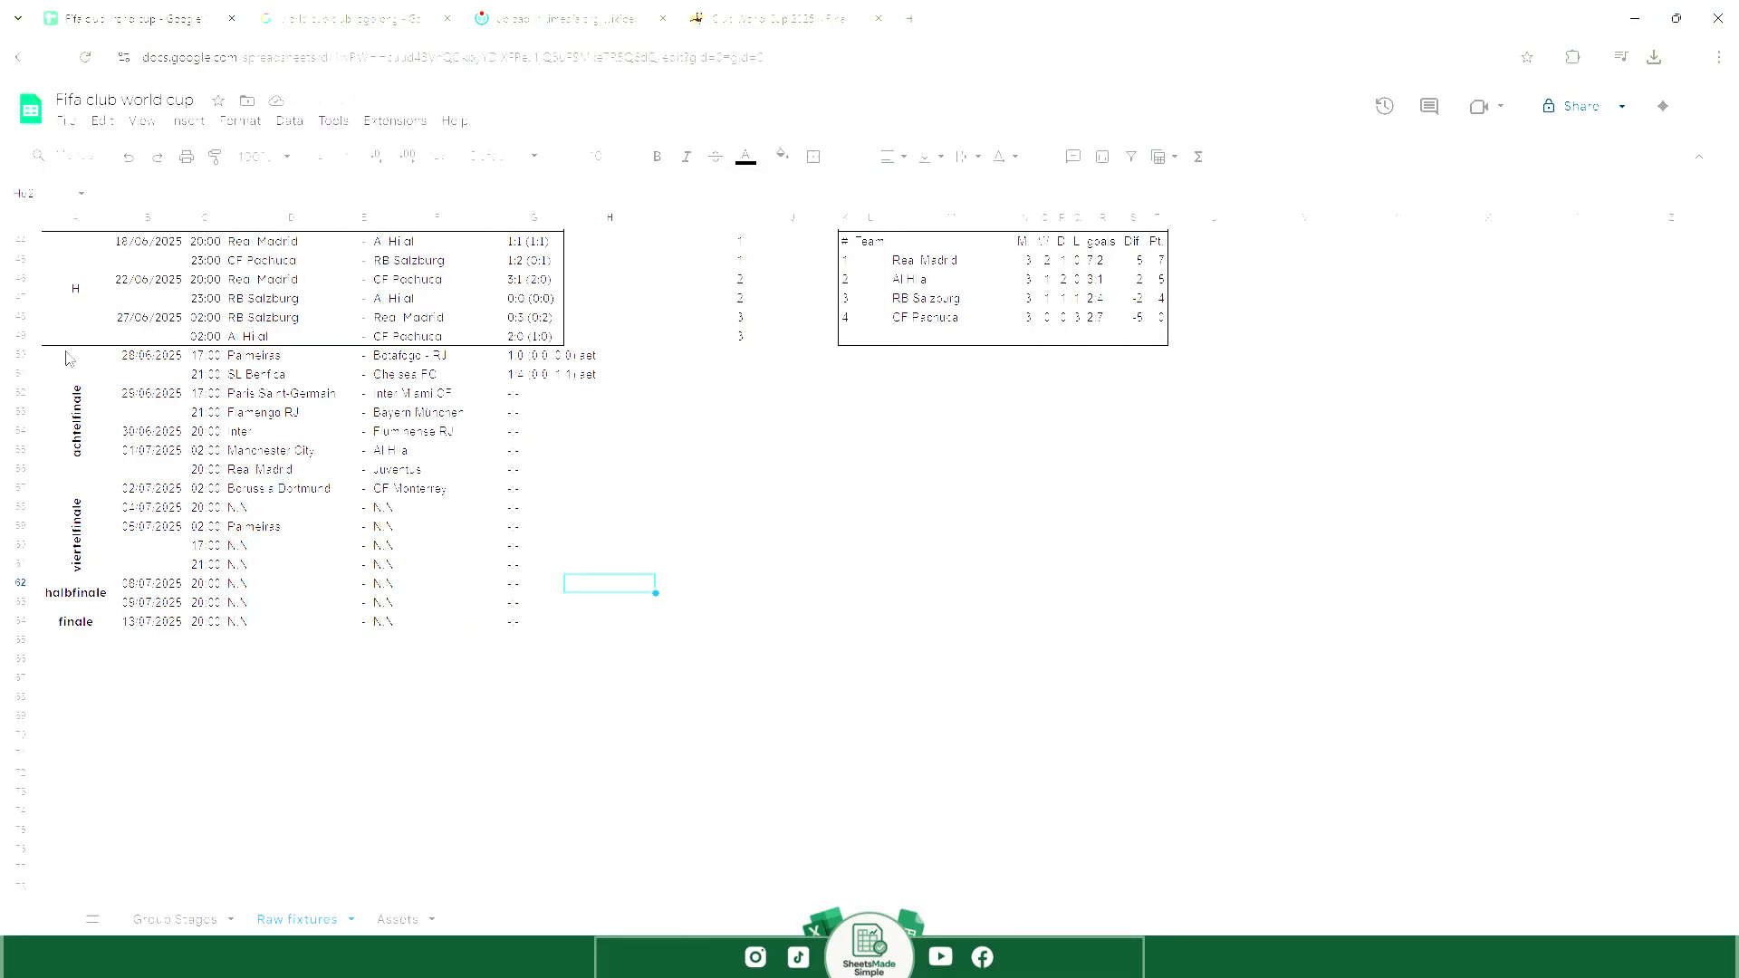
Put a black outer border around the knockout fixtures A50:G64.
click(814, 157)
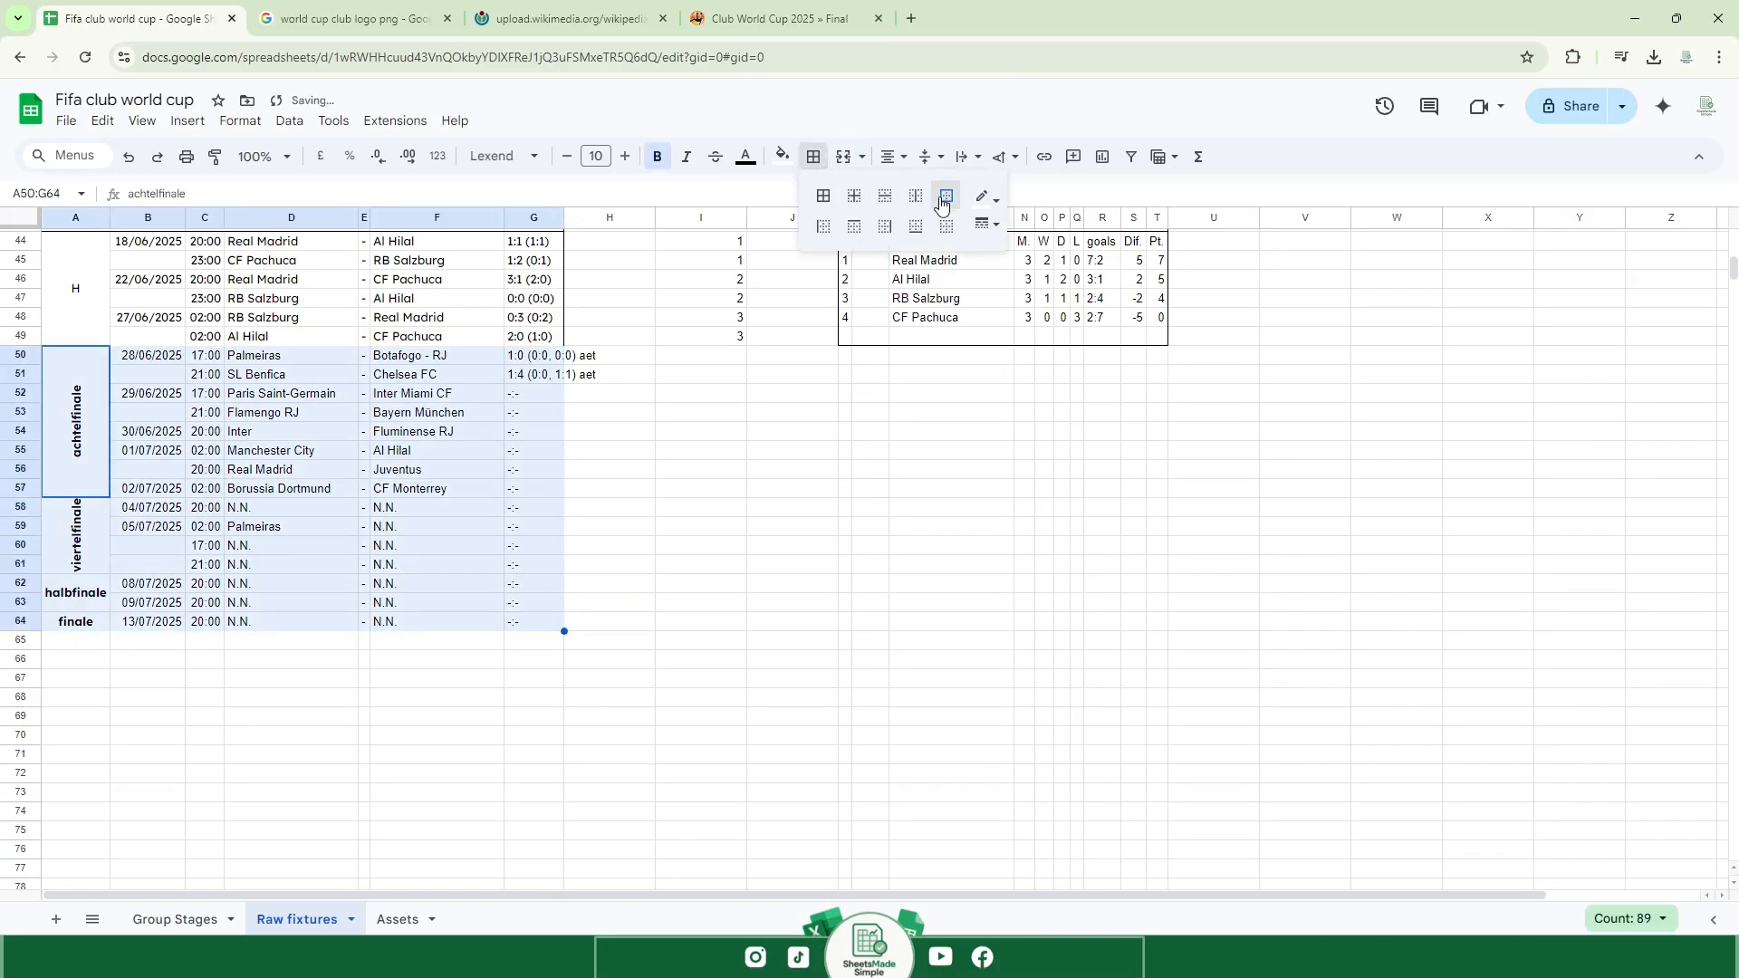
click(989, 199)
click(992, 263)
click(947, 197)
Add outer borders around the quarter-final rows A58:G61 and the semi-final rows A62:G63.
drag(115, 508, 534, 564)
click(813, 157)
click(953, 207)
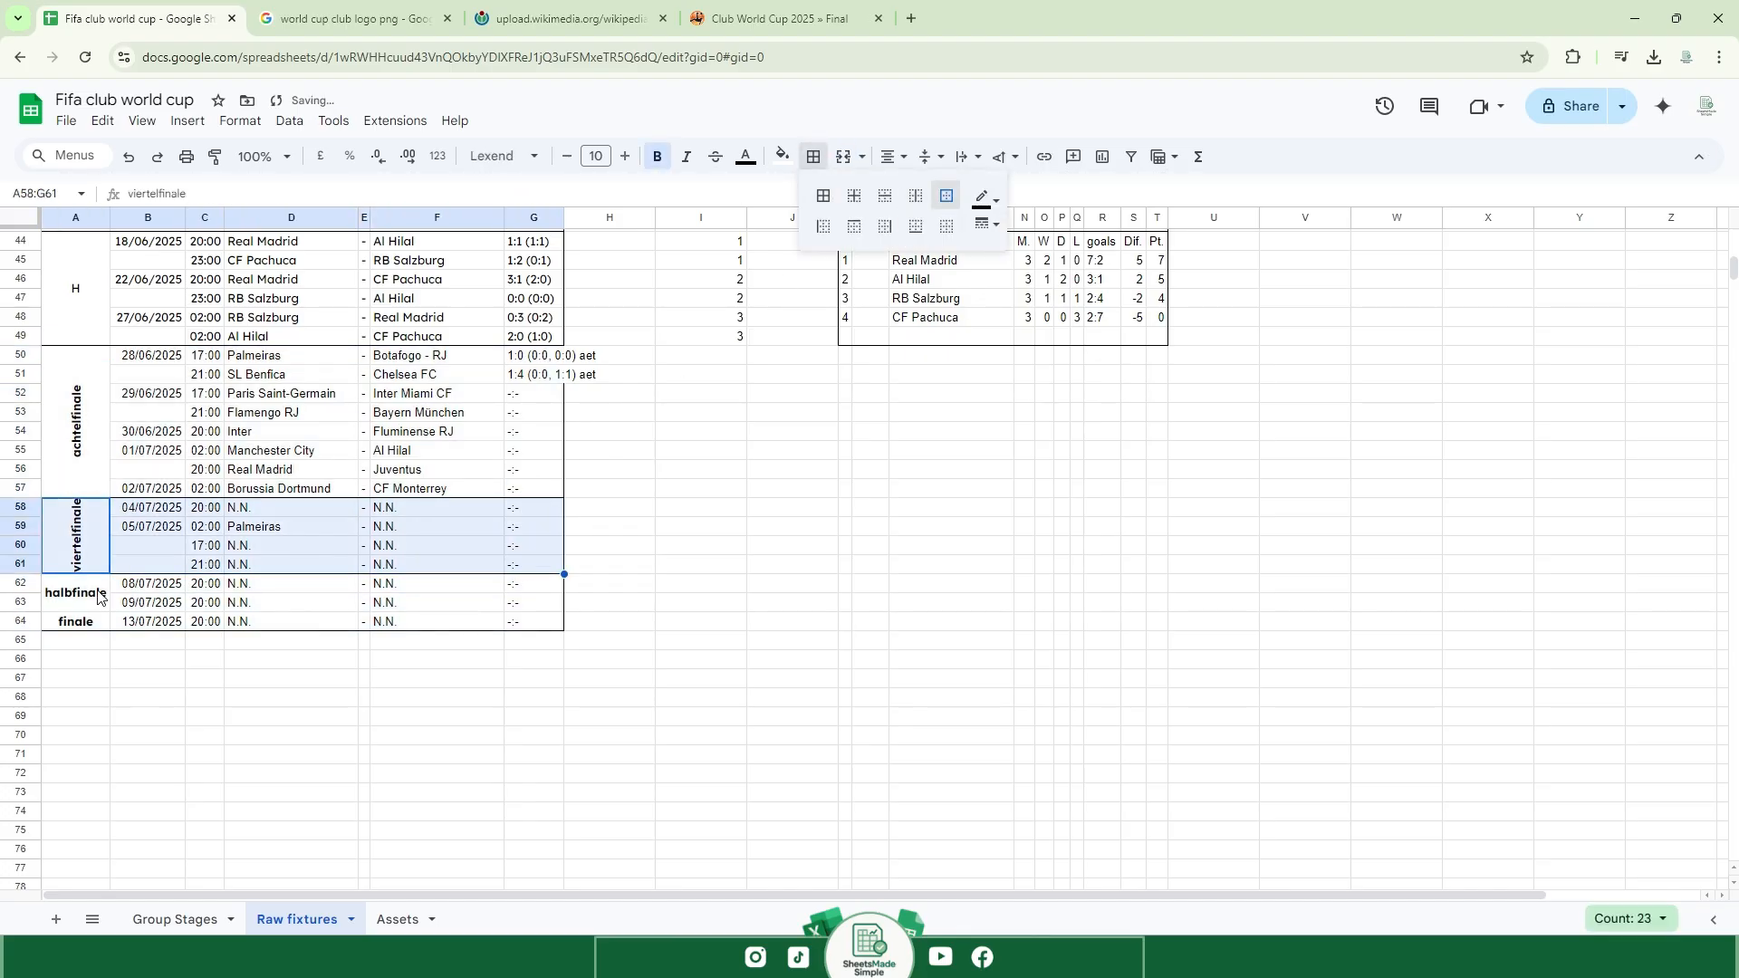
drag(97, 594, 534, 603)
click(813, 157)
click(949, 201)
click(481, 587)
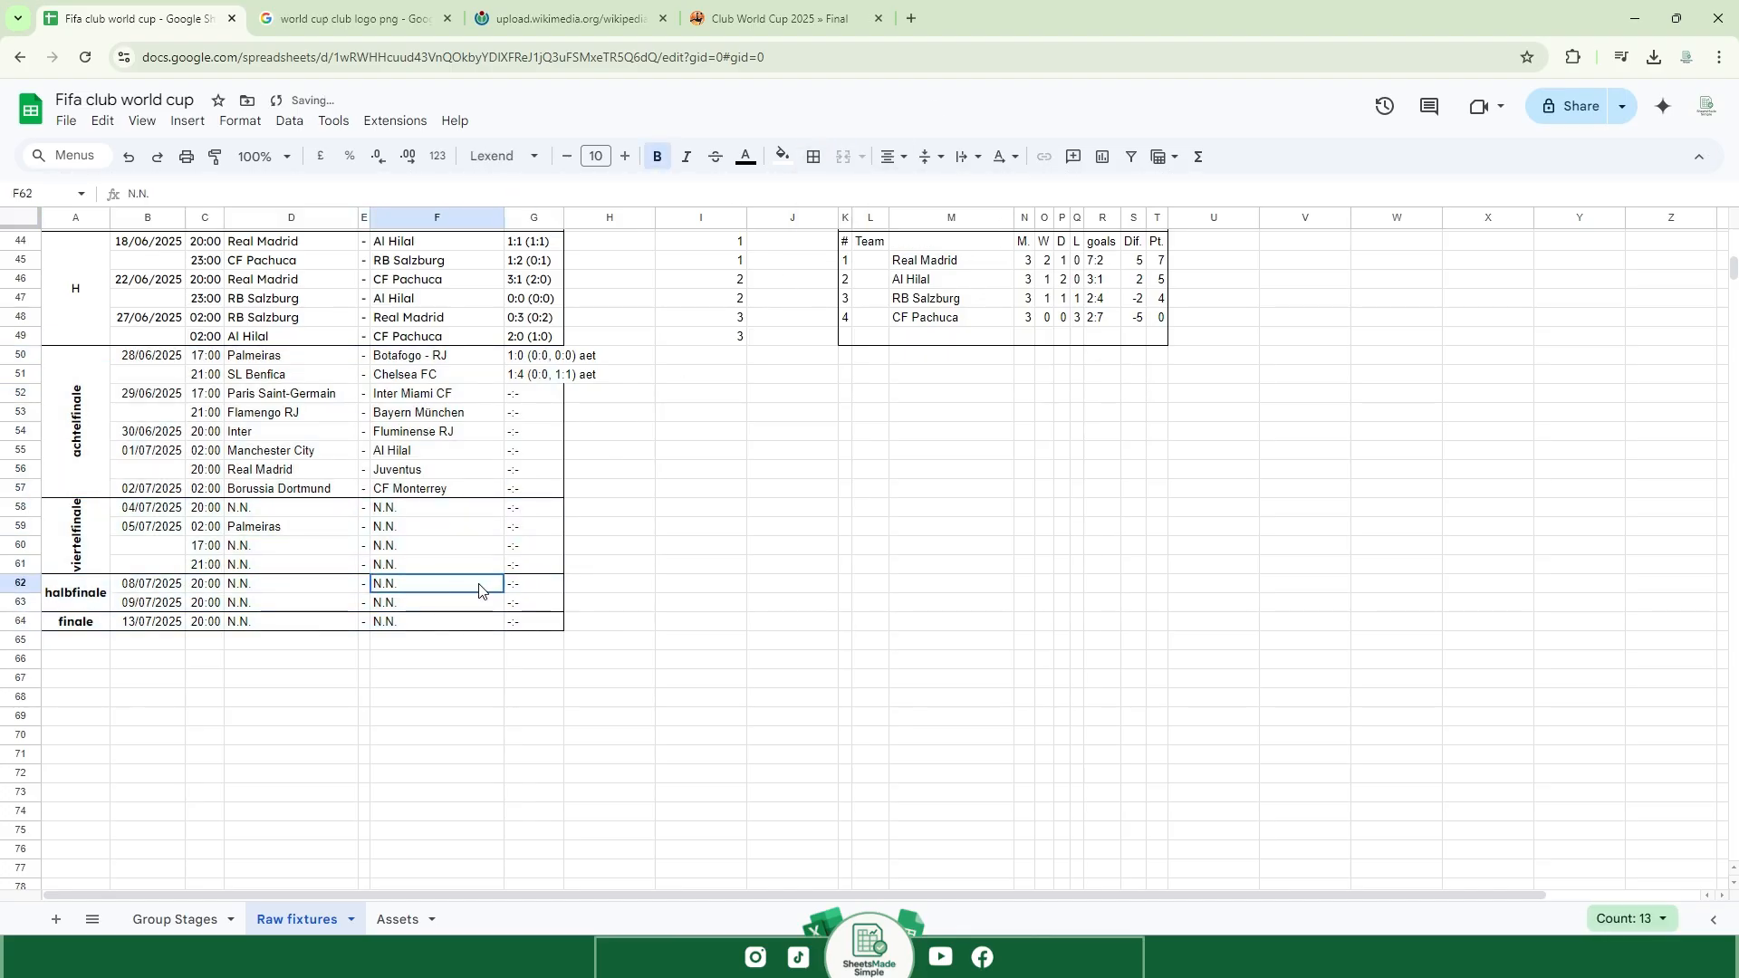
scroll(660, 579, up, 8)
scroll(629, 595, down, 5)
scroll(639, 595, up, 5)
scroll(638, 594, down, 10)
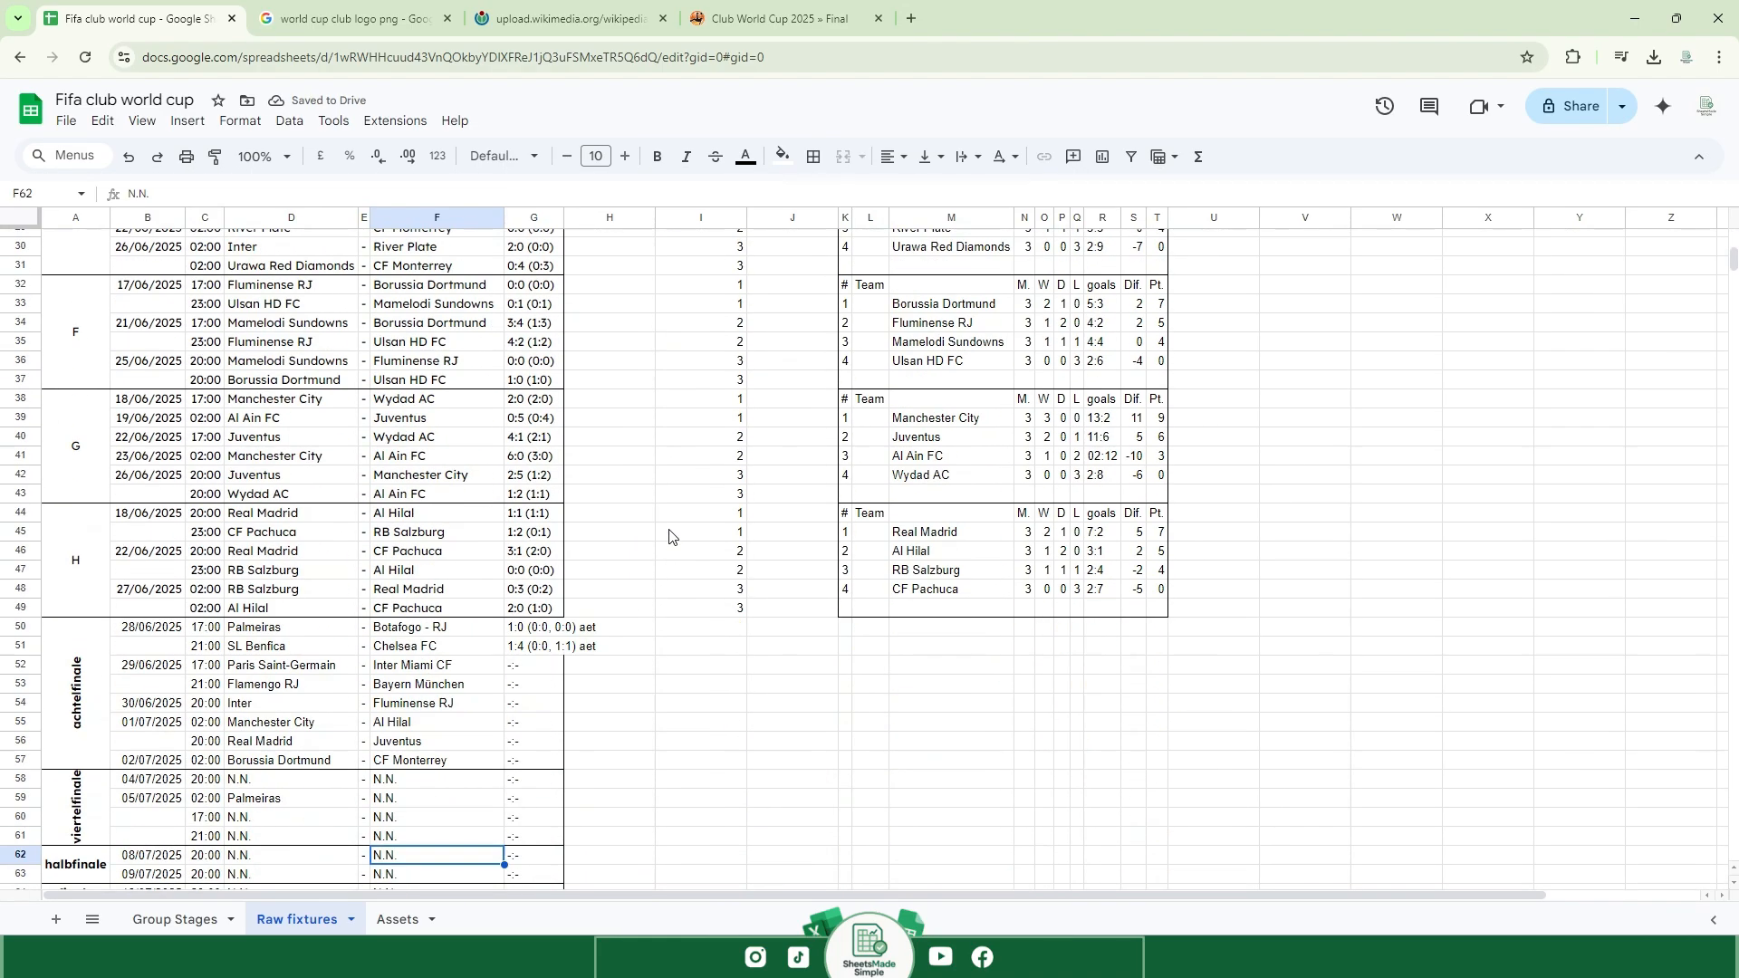
click(660, 485)
In the matchday drop-down rule for T2 of Group Stages, rename the 1/8 option to "Round Of 16".
click(175, 920)
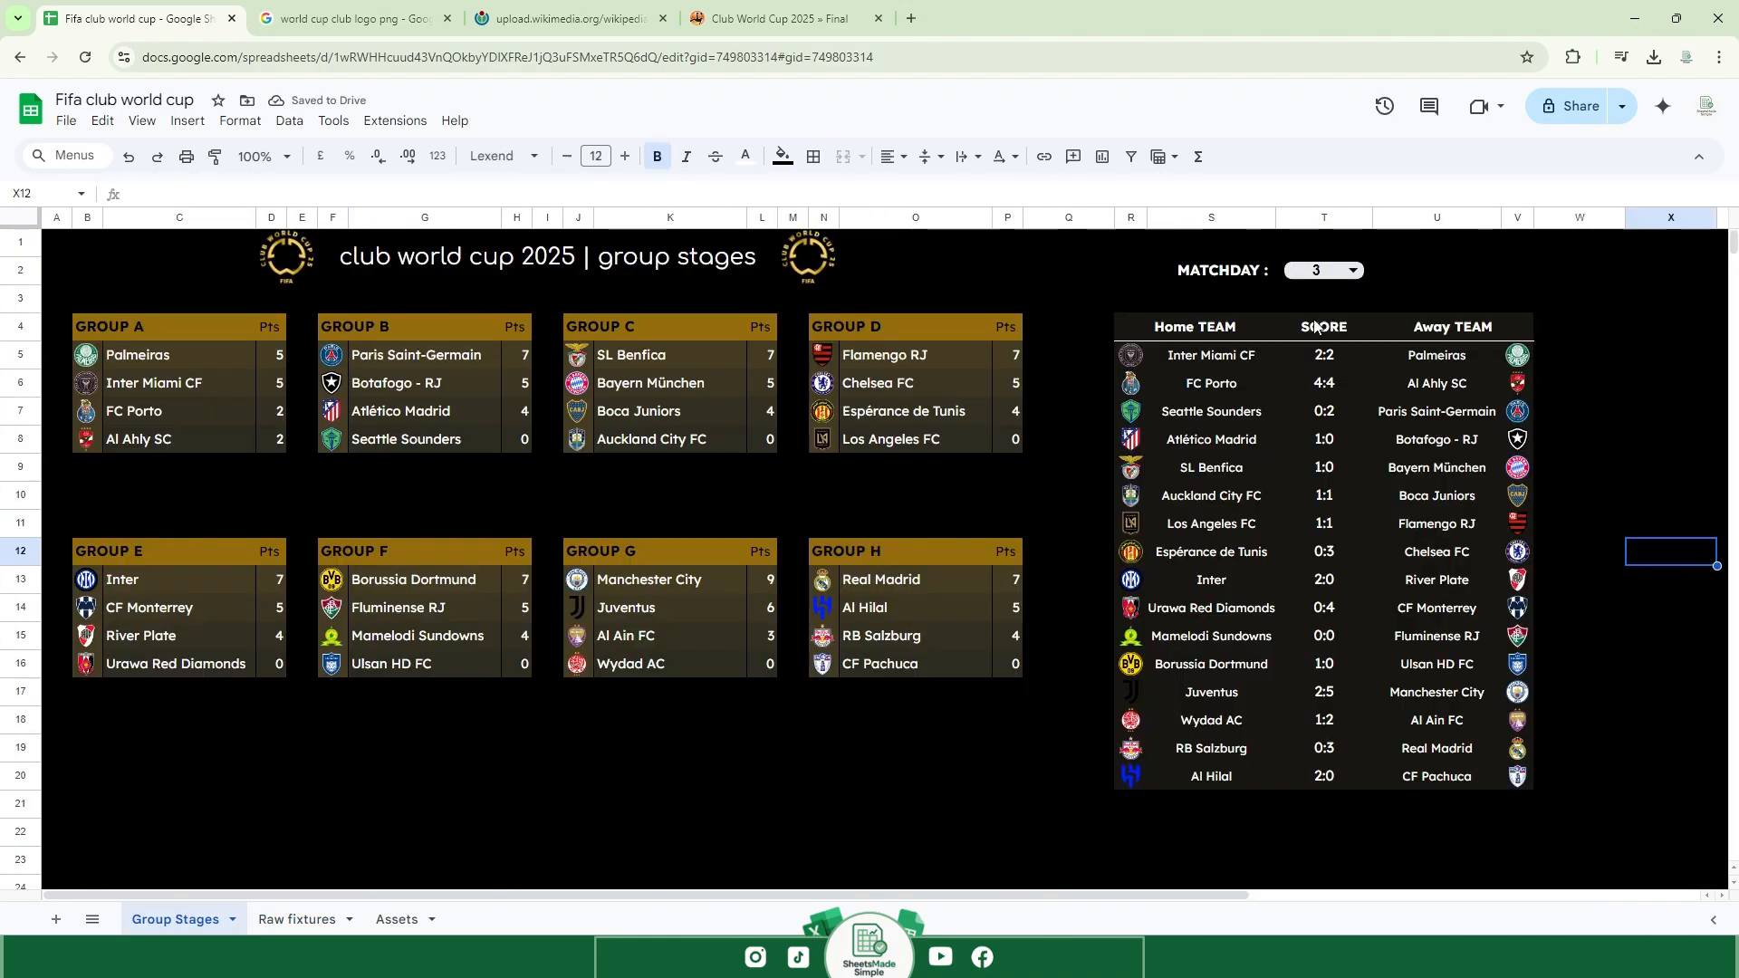
click(1323, 270)
click(1436, 507)
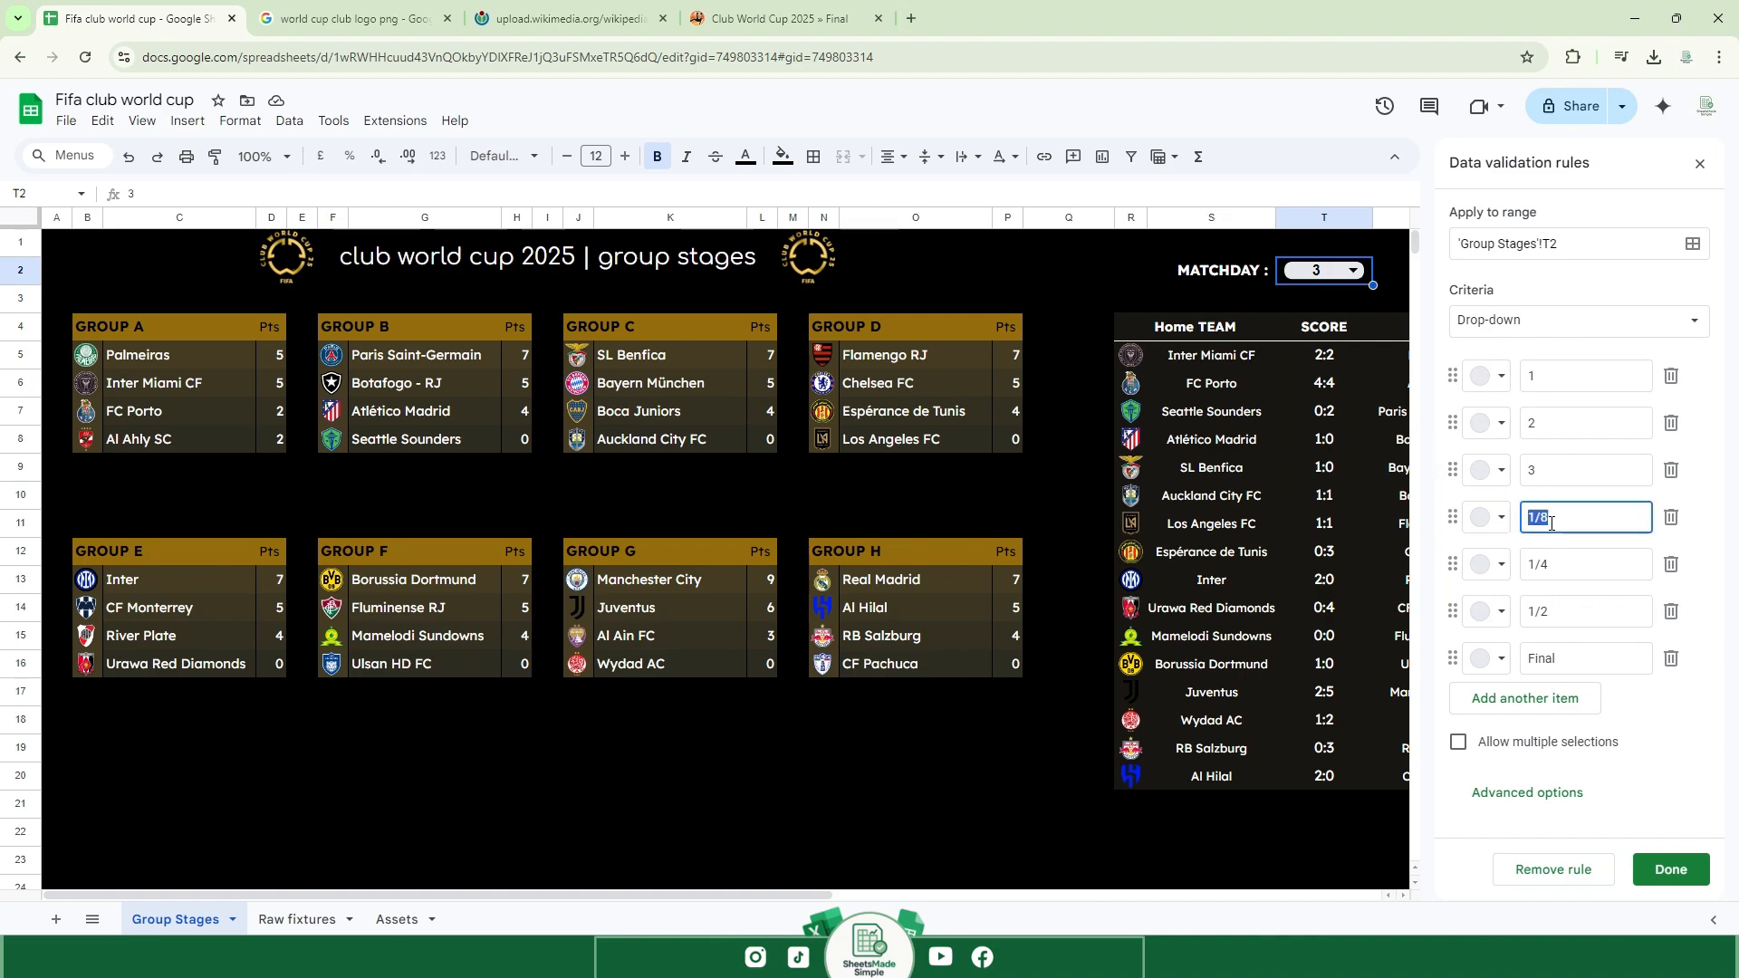
key(Caps_Lock)
key(Caps_Lock)
text(r)
text(ound Of 16)
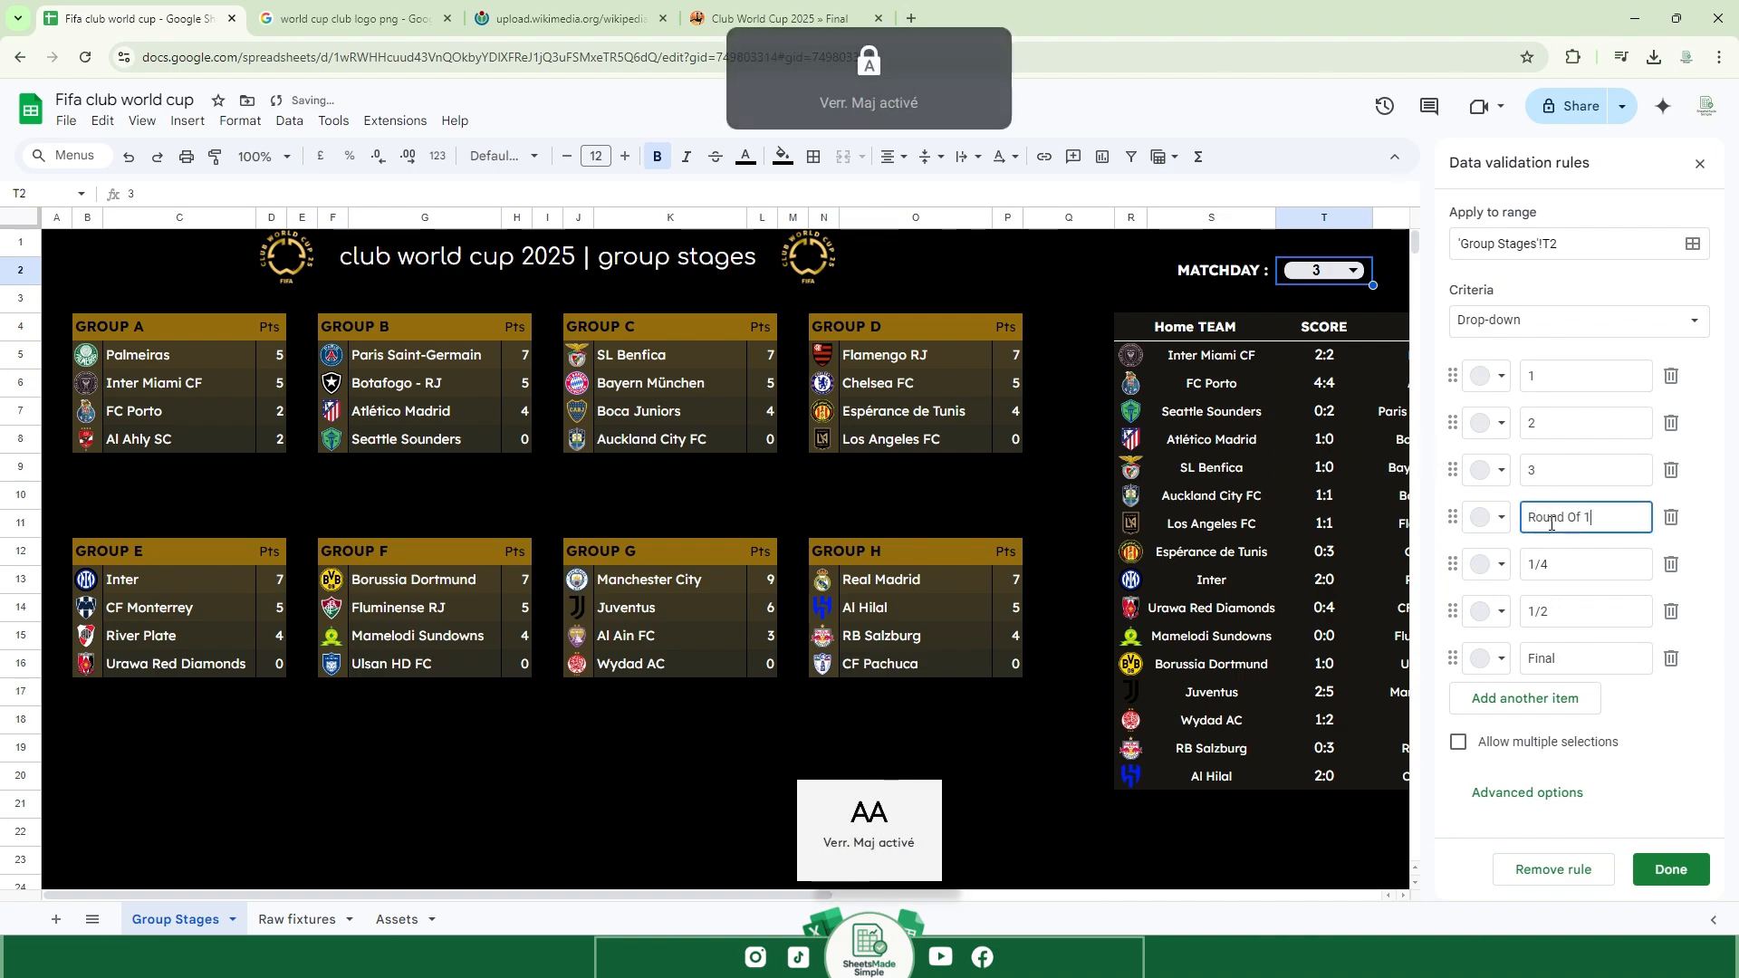
key(Tab)
Check the round names on worldfootball.net, rename drop-down options 1/4 and 1/2 to "Quarter finals" and "Semi finals", and save the rule.
click(746, 18)
click(885, 624)
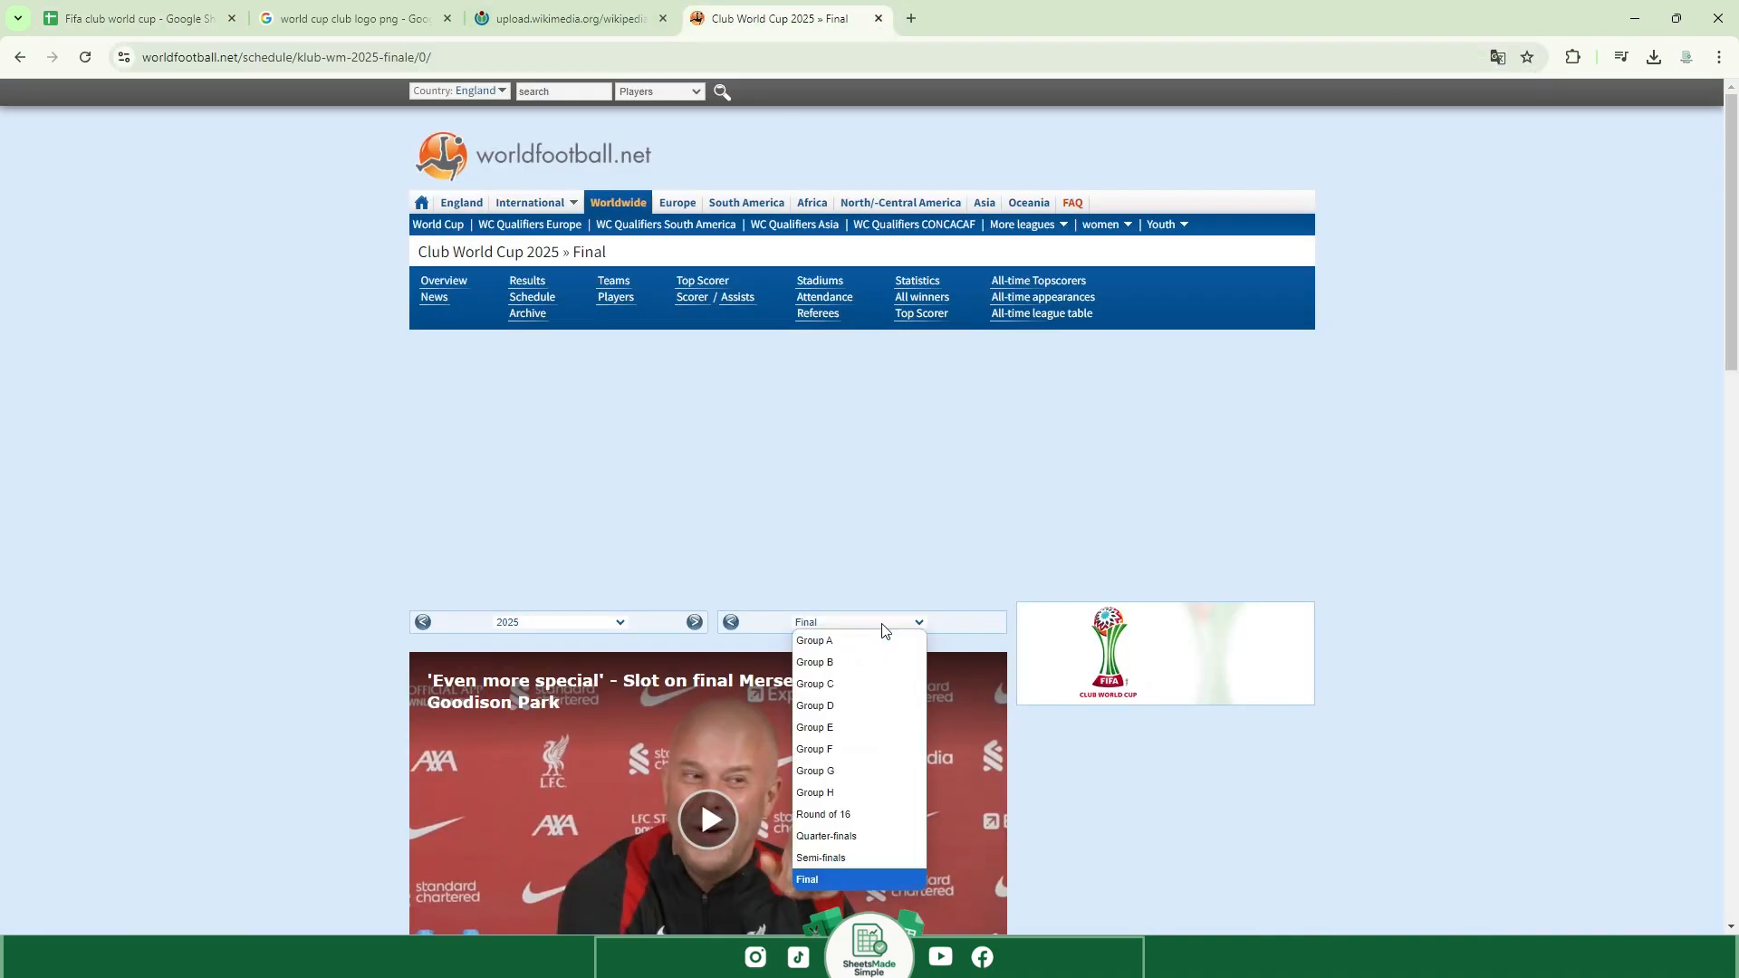
click(209, 29)
key(Caps_Lock)
text(Q)
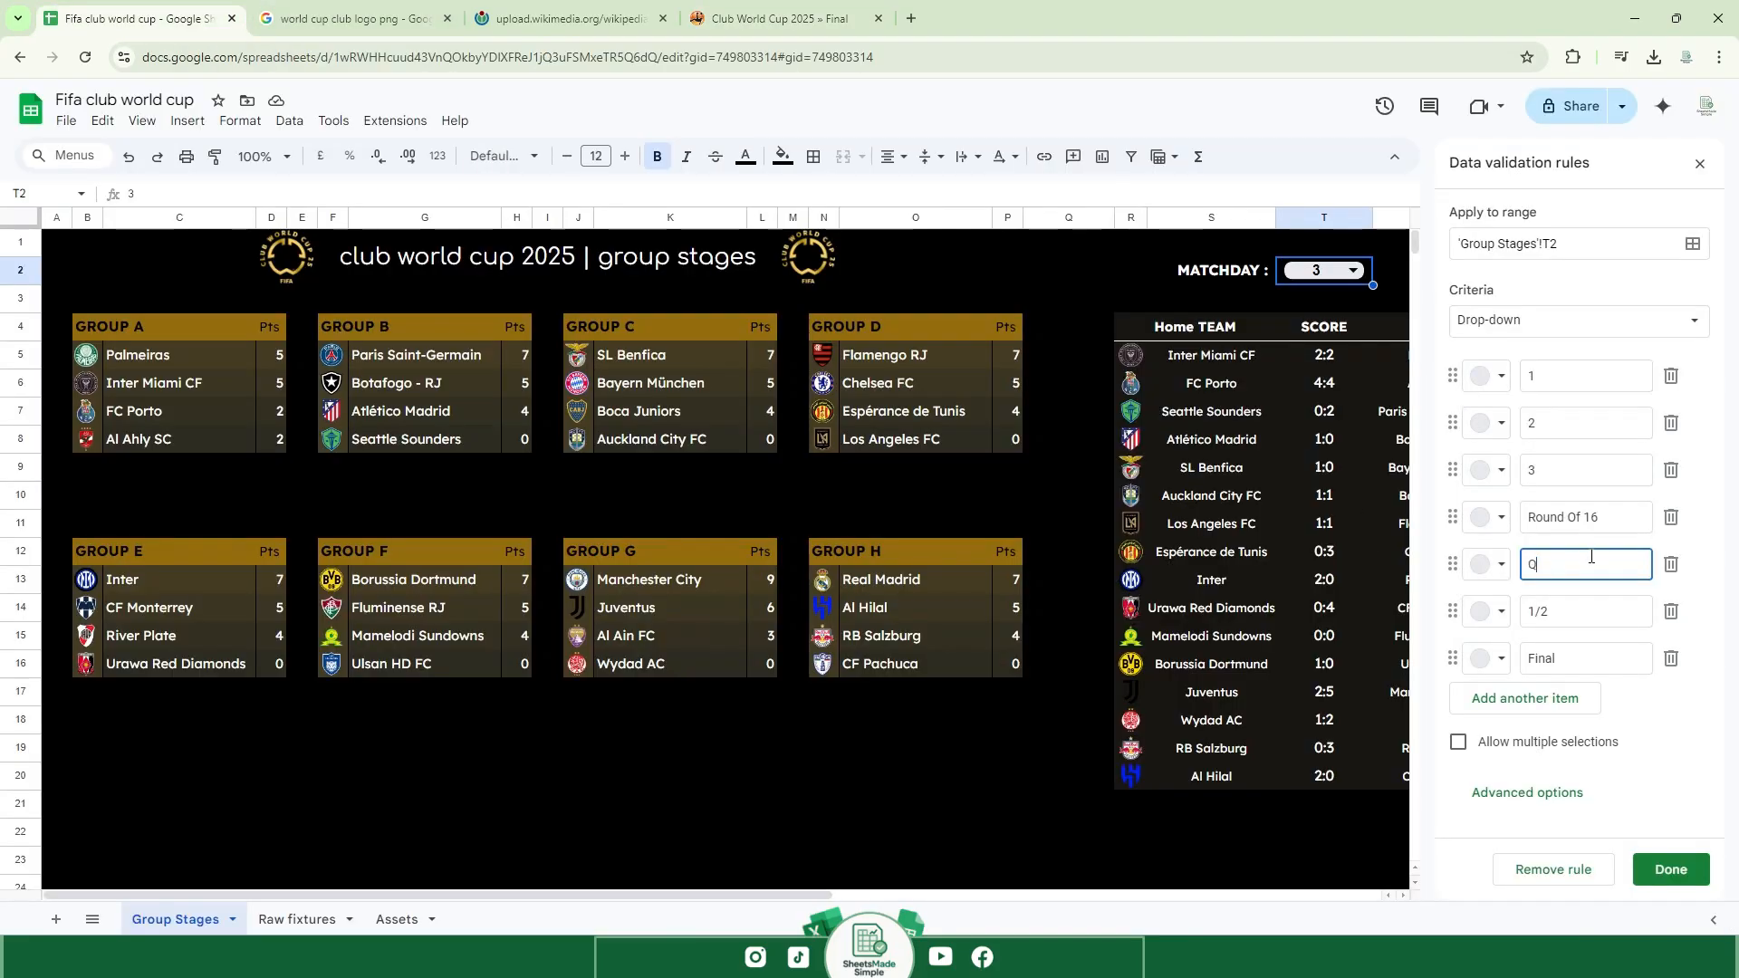
key(Caps_Lock)
text(uarter finals)
key(Tab)
key(Caps_Lock)
text(S)
key(Caps_Lock)
text(emi finals)
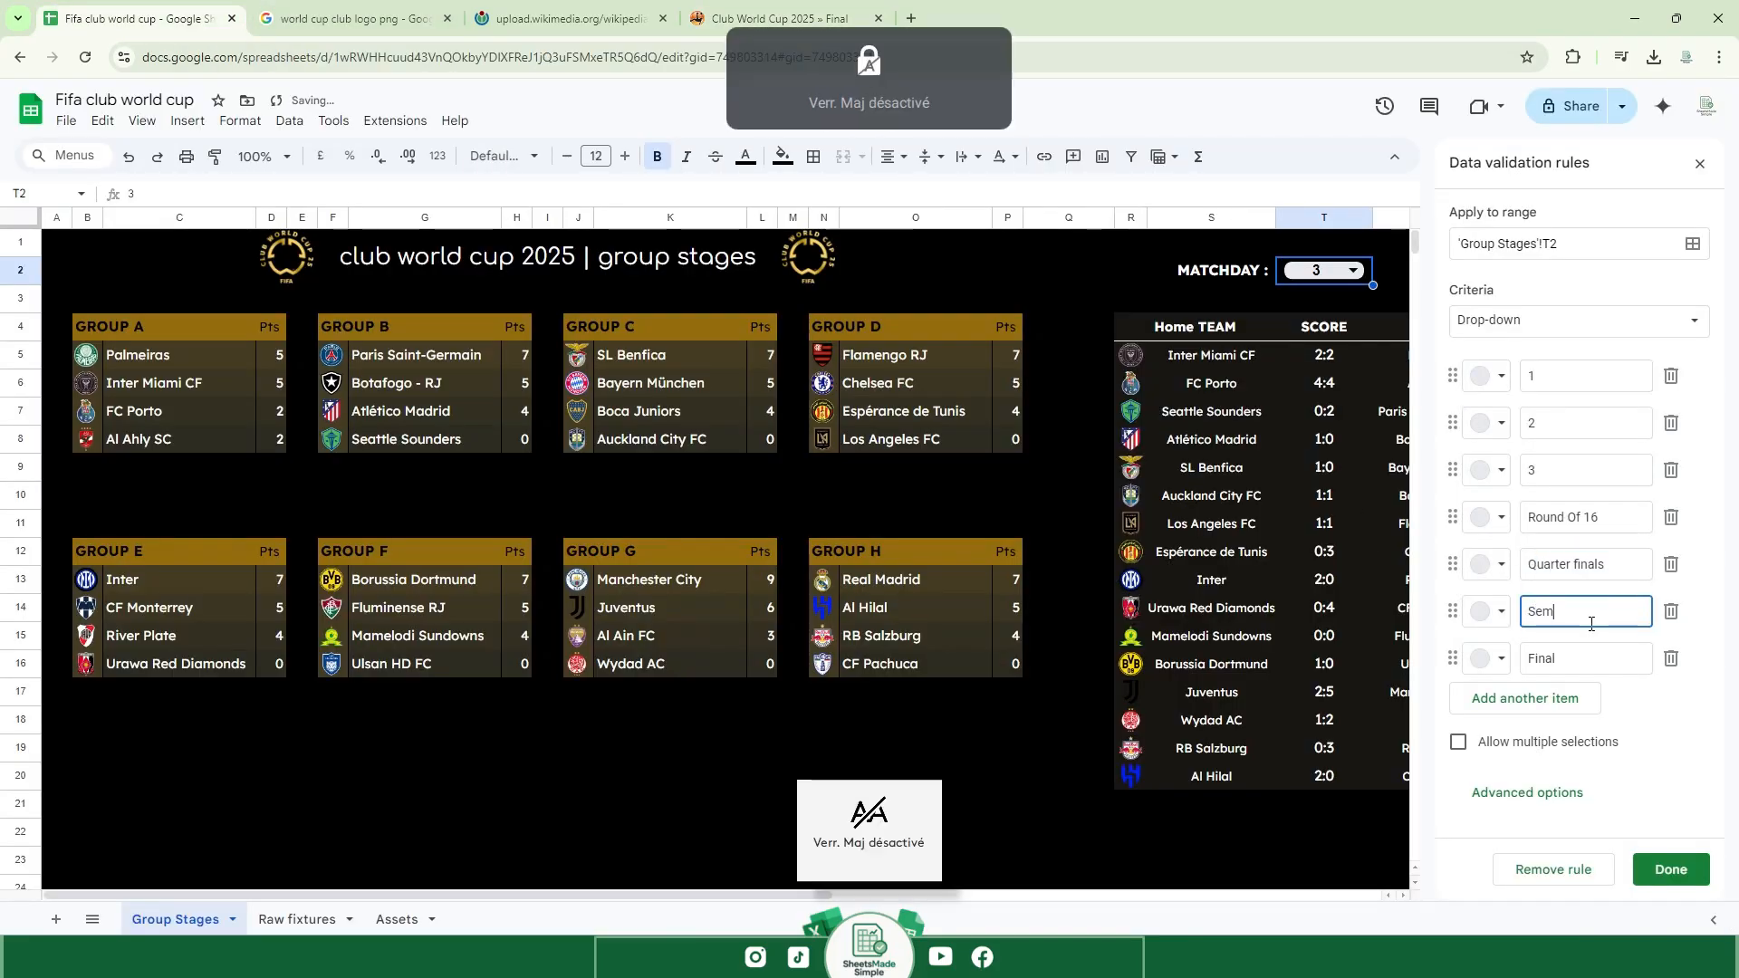
click(1671, 868)
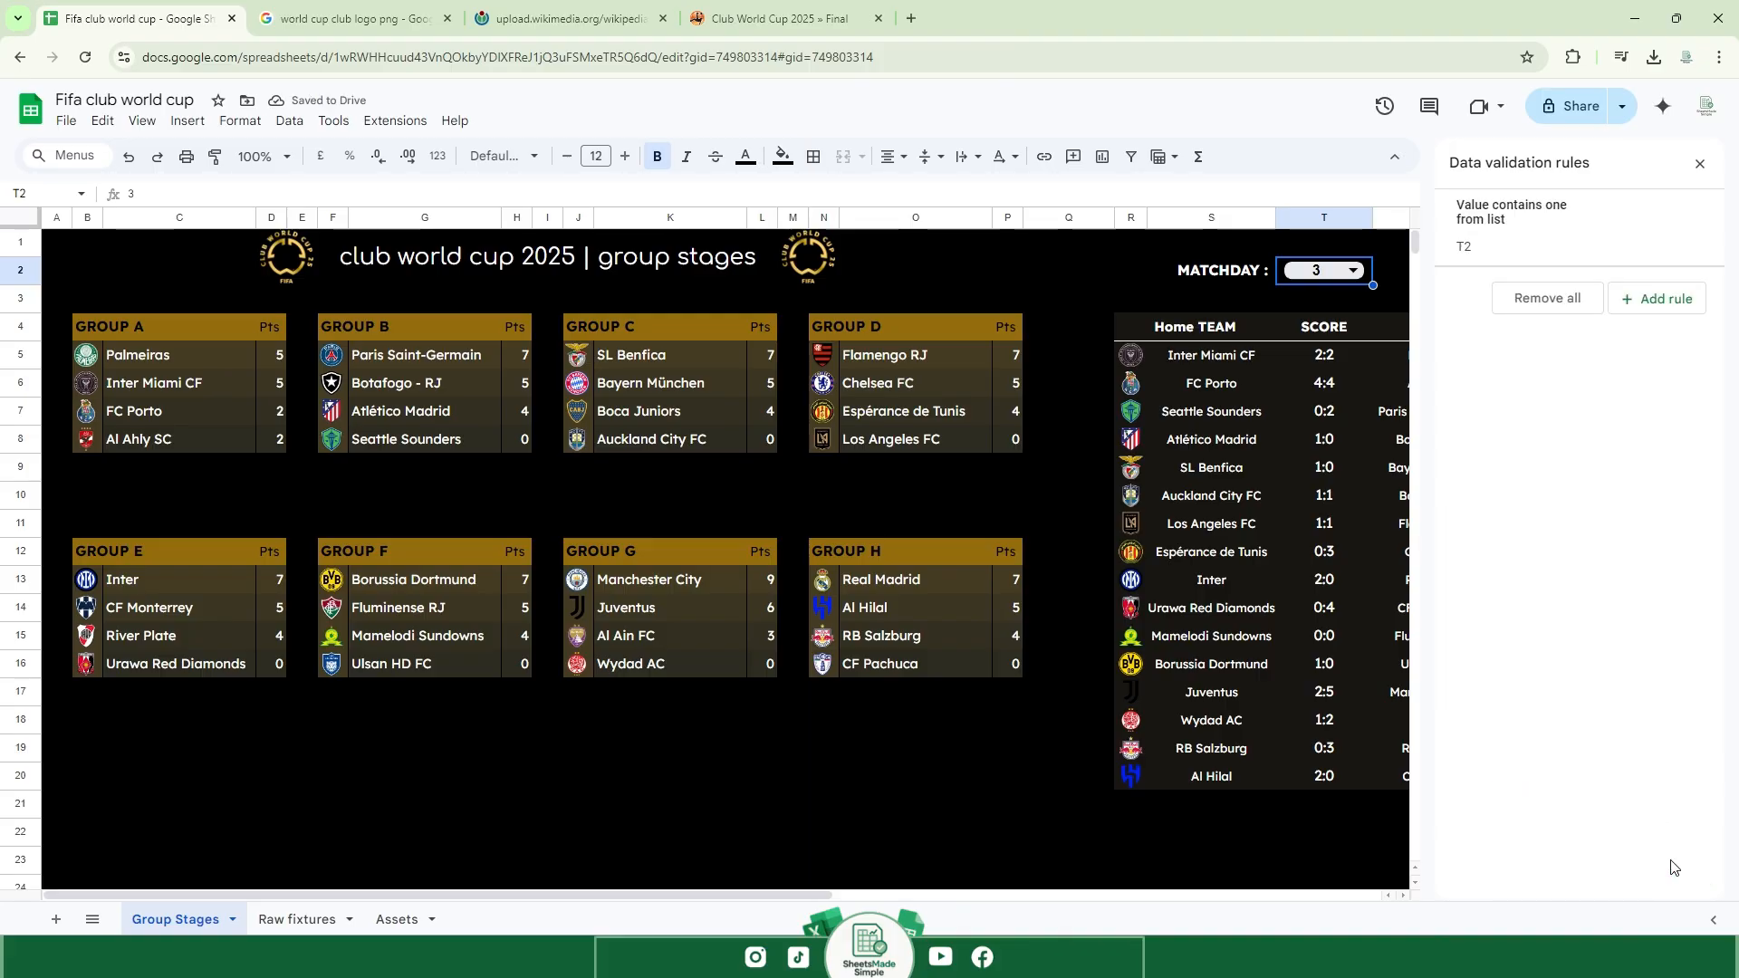
click(1699, 164)
Label the Round of 16 fixtures in column I of Raw fixtures, starting at I50, with "Round Of 16".
click(308, 916)
scroll(634, 544, down, 5)
click(688, 544)
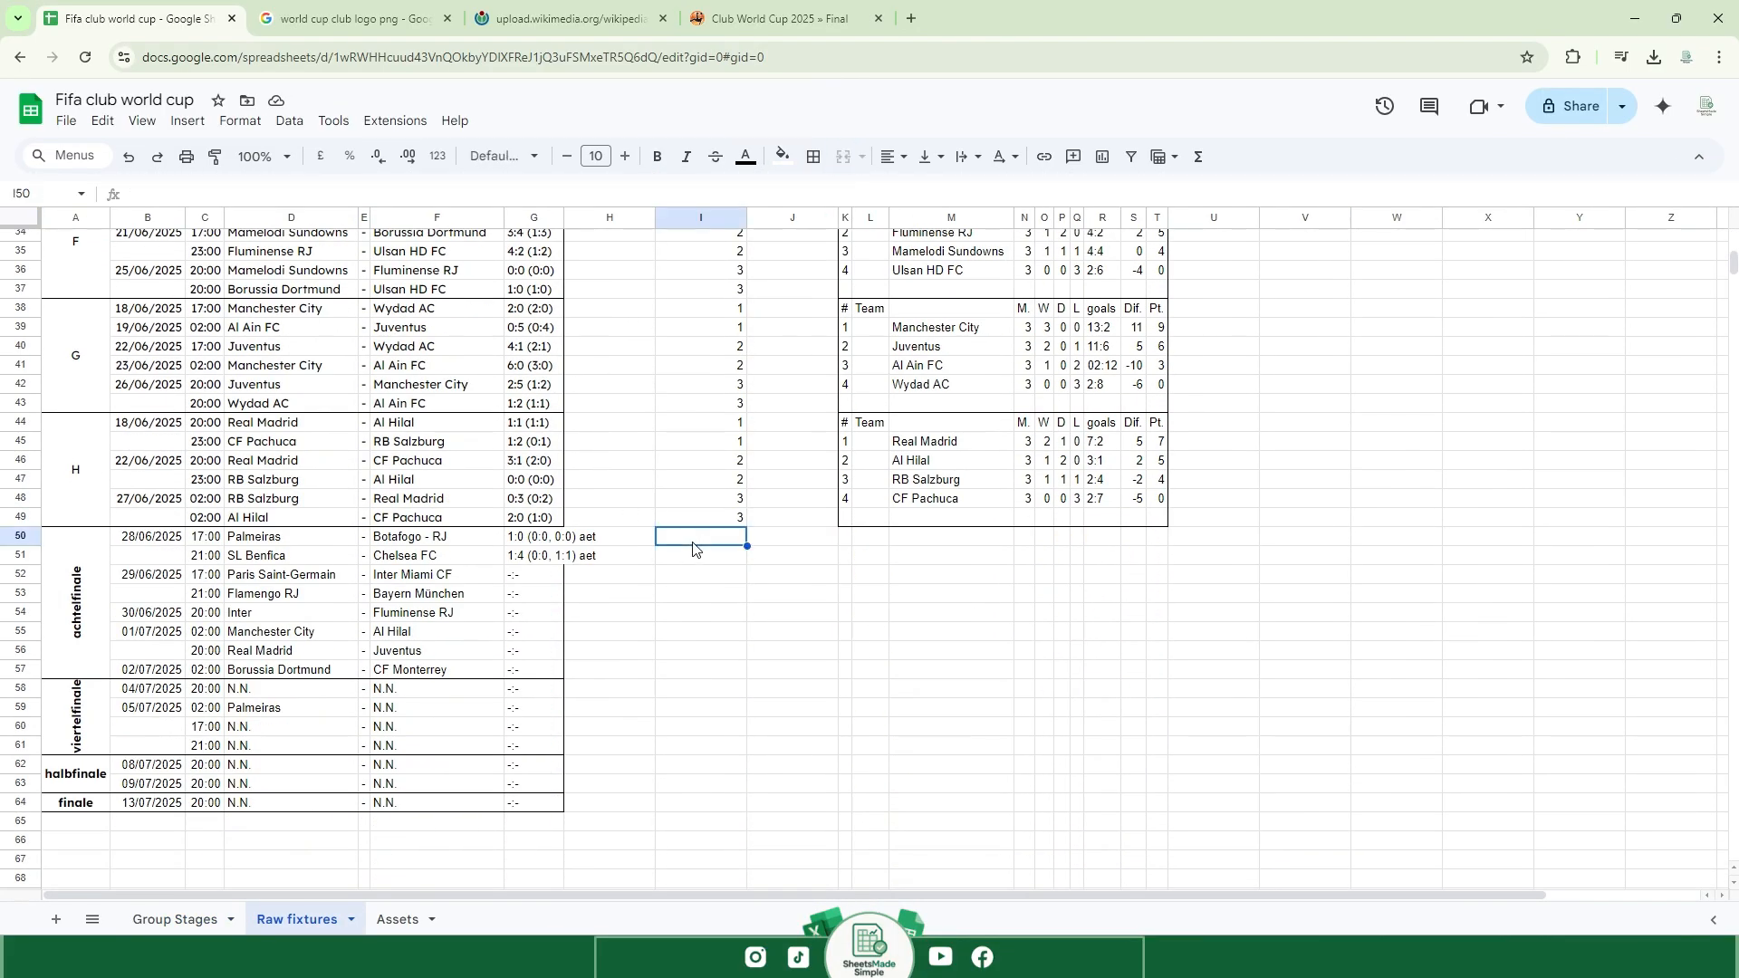
text(Q)
key(Caps_Lock)
text(Round Of 16)
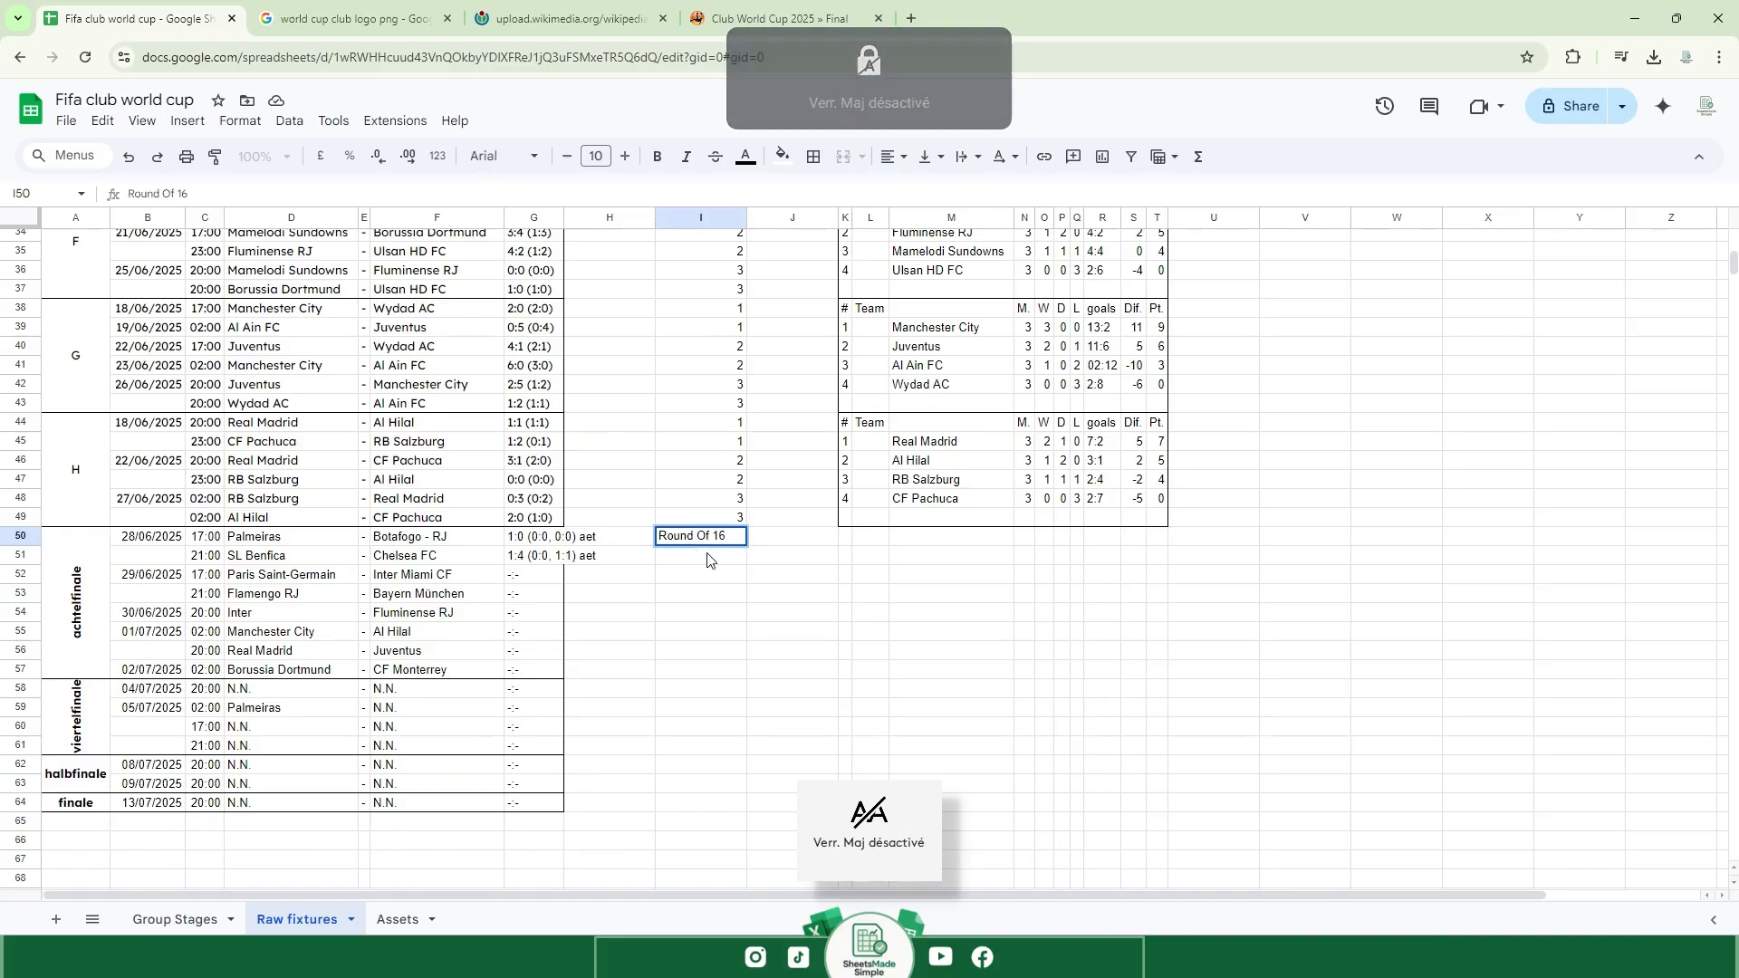
drag(747, 546, 715, 643)
key(ctrl+z)
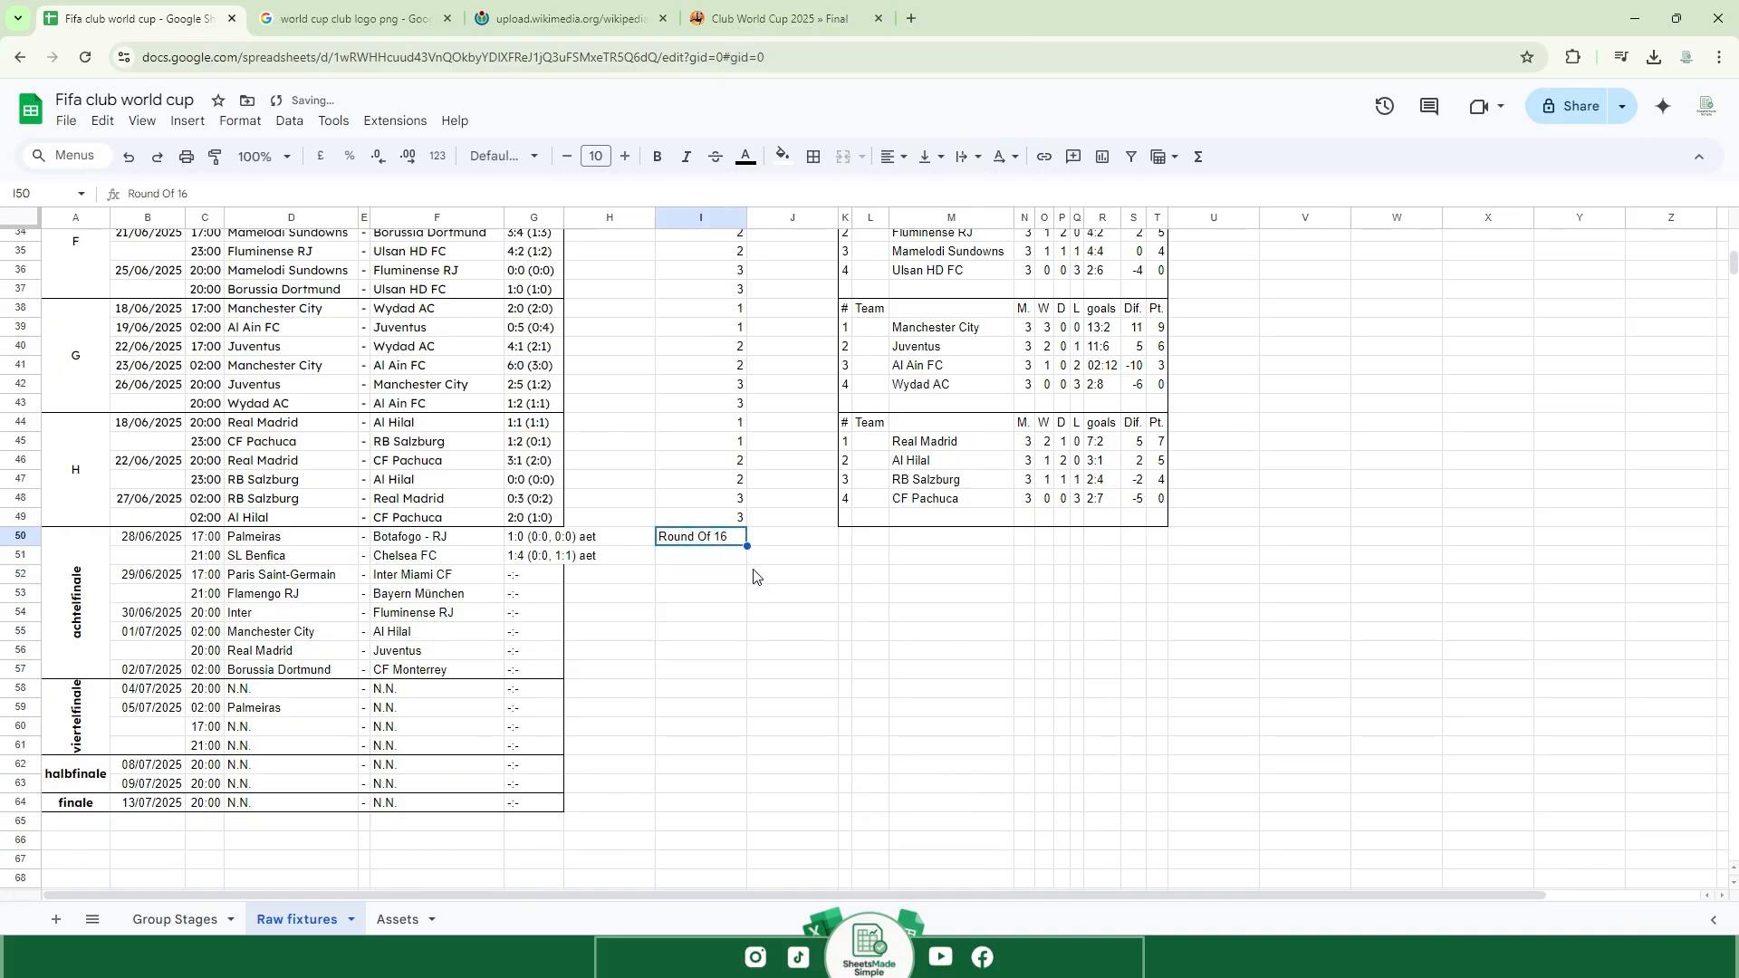
drag(748, 547, 747, 787)
Label the quarter-final rows I58:I61 with "Quarter finals".
click(713, 693)
key(Caps_Lock)
text(Q)
key(Caps_Lock)
text(uarter finals)
key(Return)
Label the semi-final rows I62:I63 with "Semi finals" and enter "final" in I64.
click(698, 766)
key(Caps_Lock)
text(S)
key(Caps_Lock)
text(emi finals)
key(Return)
click(700, 769)
click(700, 804)
text(final)
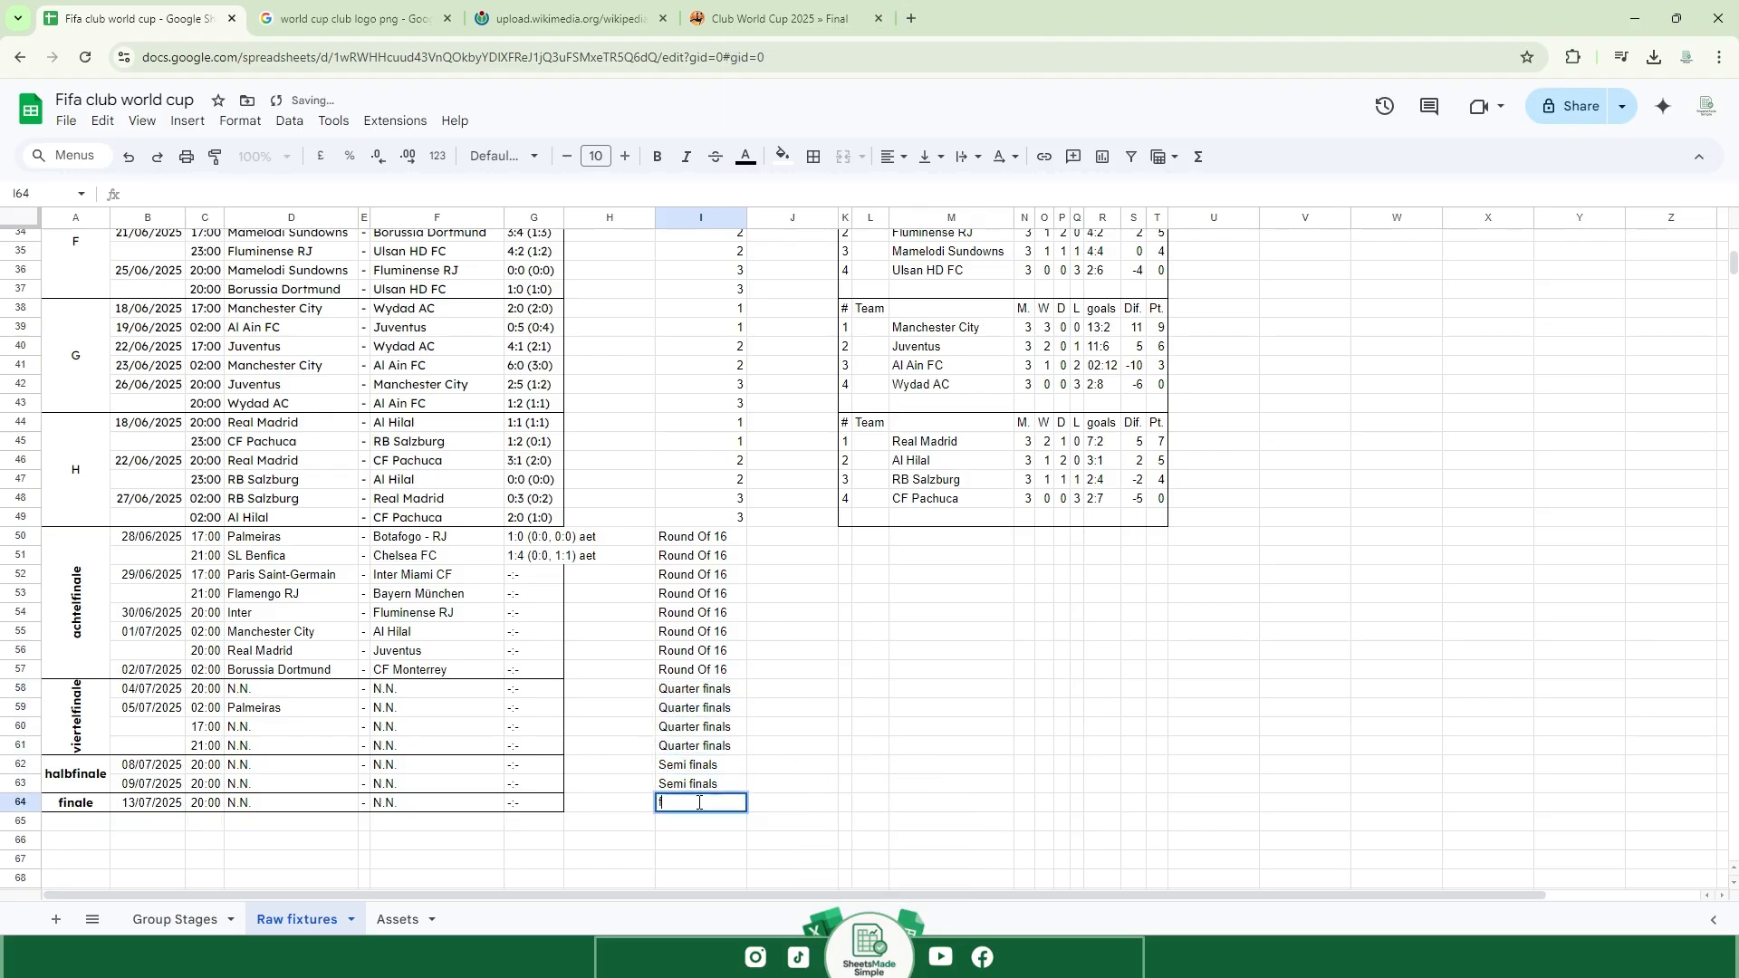
click(796, 732)
Set the matchday selector on Group Stages to Round Of 16 and fit column T's width to its content.
click(218, 922)
click(1325, 270)
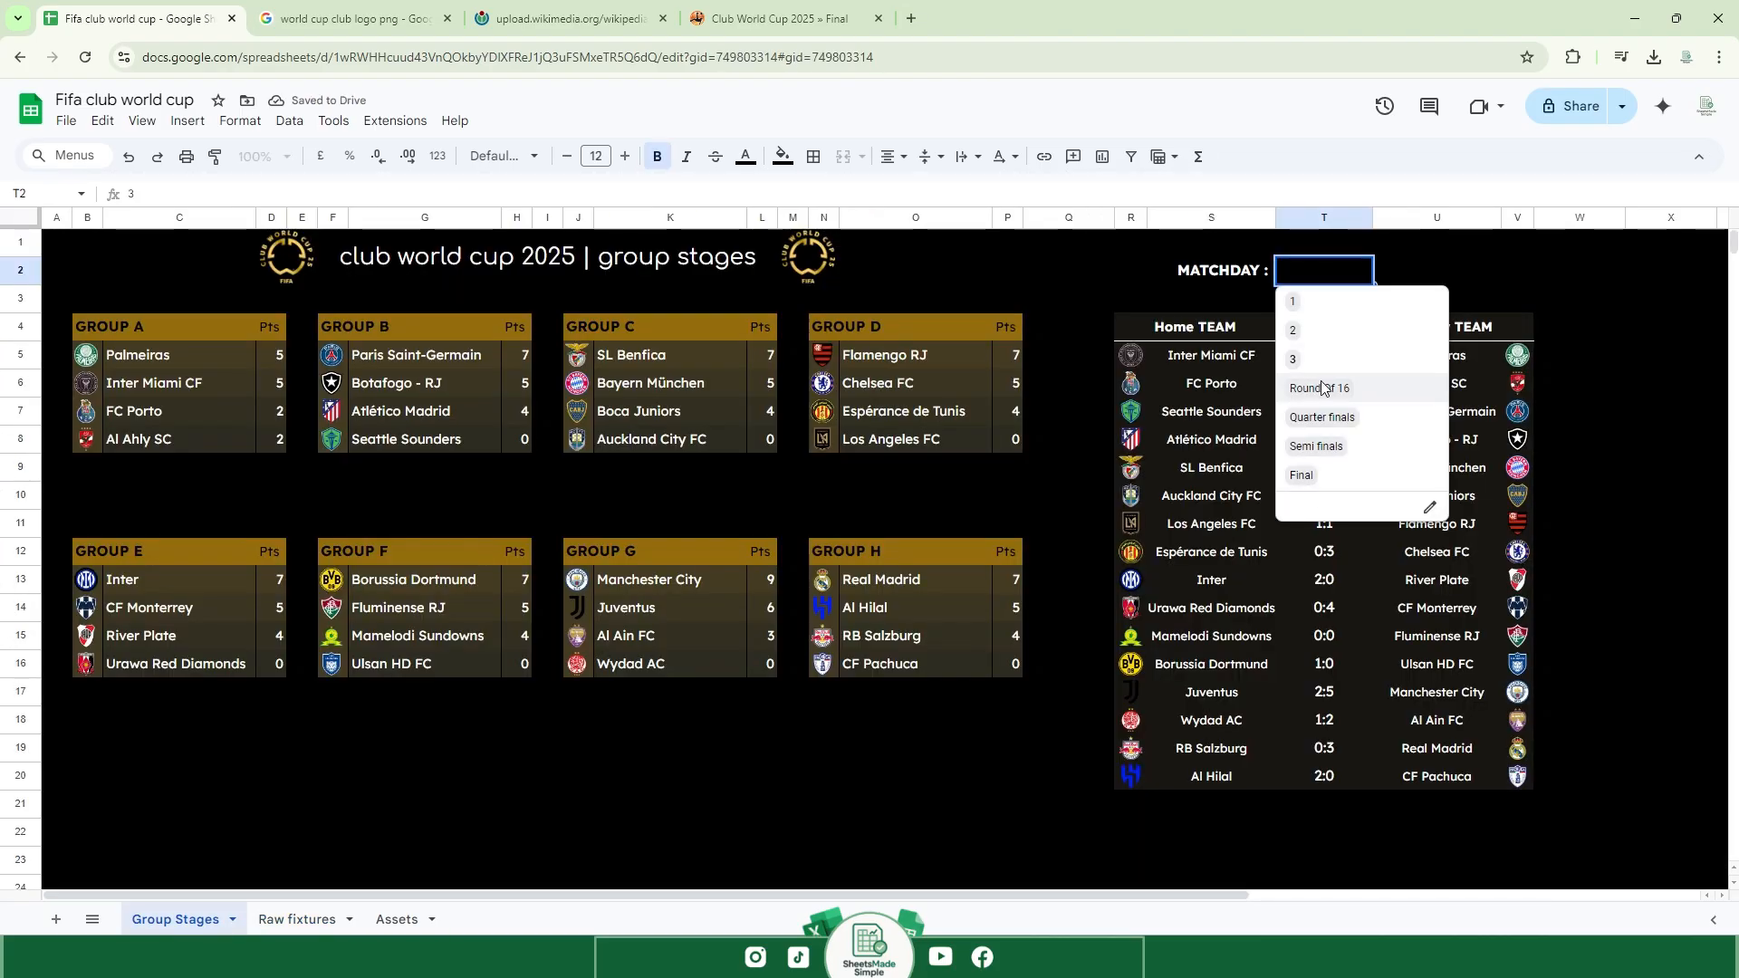
click(1320, 387)
click(1327, 271)
click(1396, 249)
double_click(1372, 218)
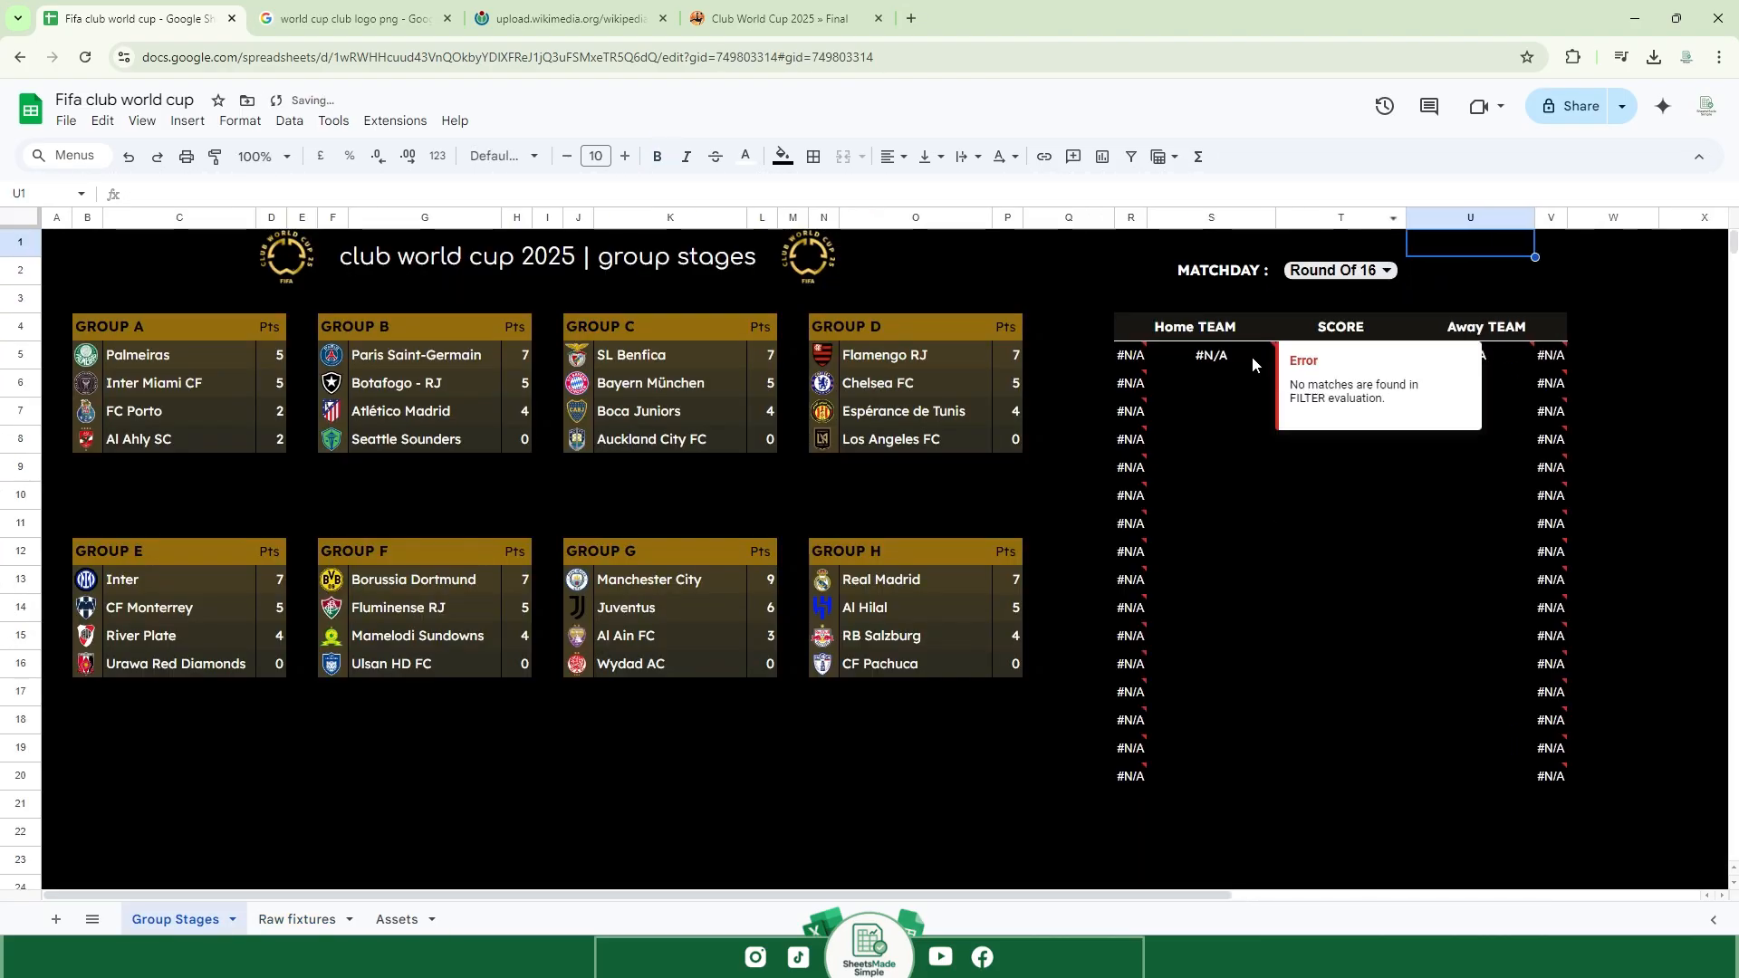
Extend both FILTER calls in the score formula in T5 to ranges G2:G65 and I2:I65 of Raw fixtures.
double_click(1346, 361)
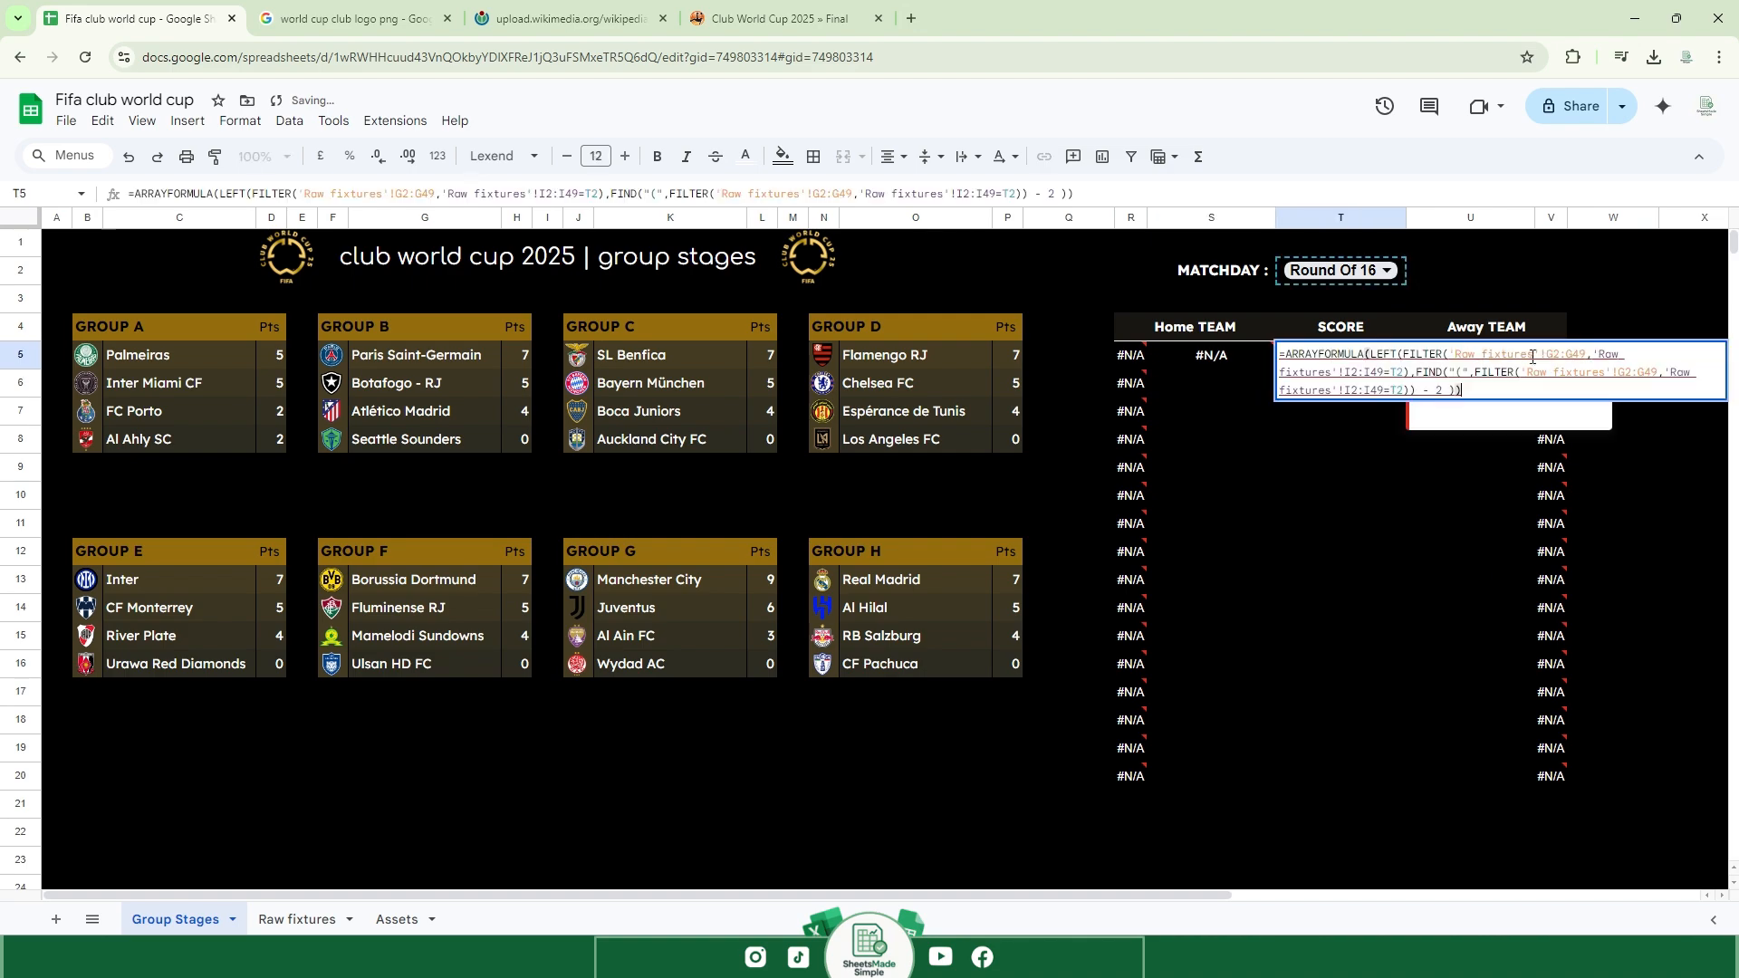
click(1384, 386)
key(BackSpace)
key(BackSpace)
text(6)
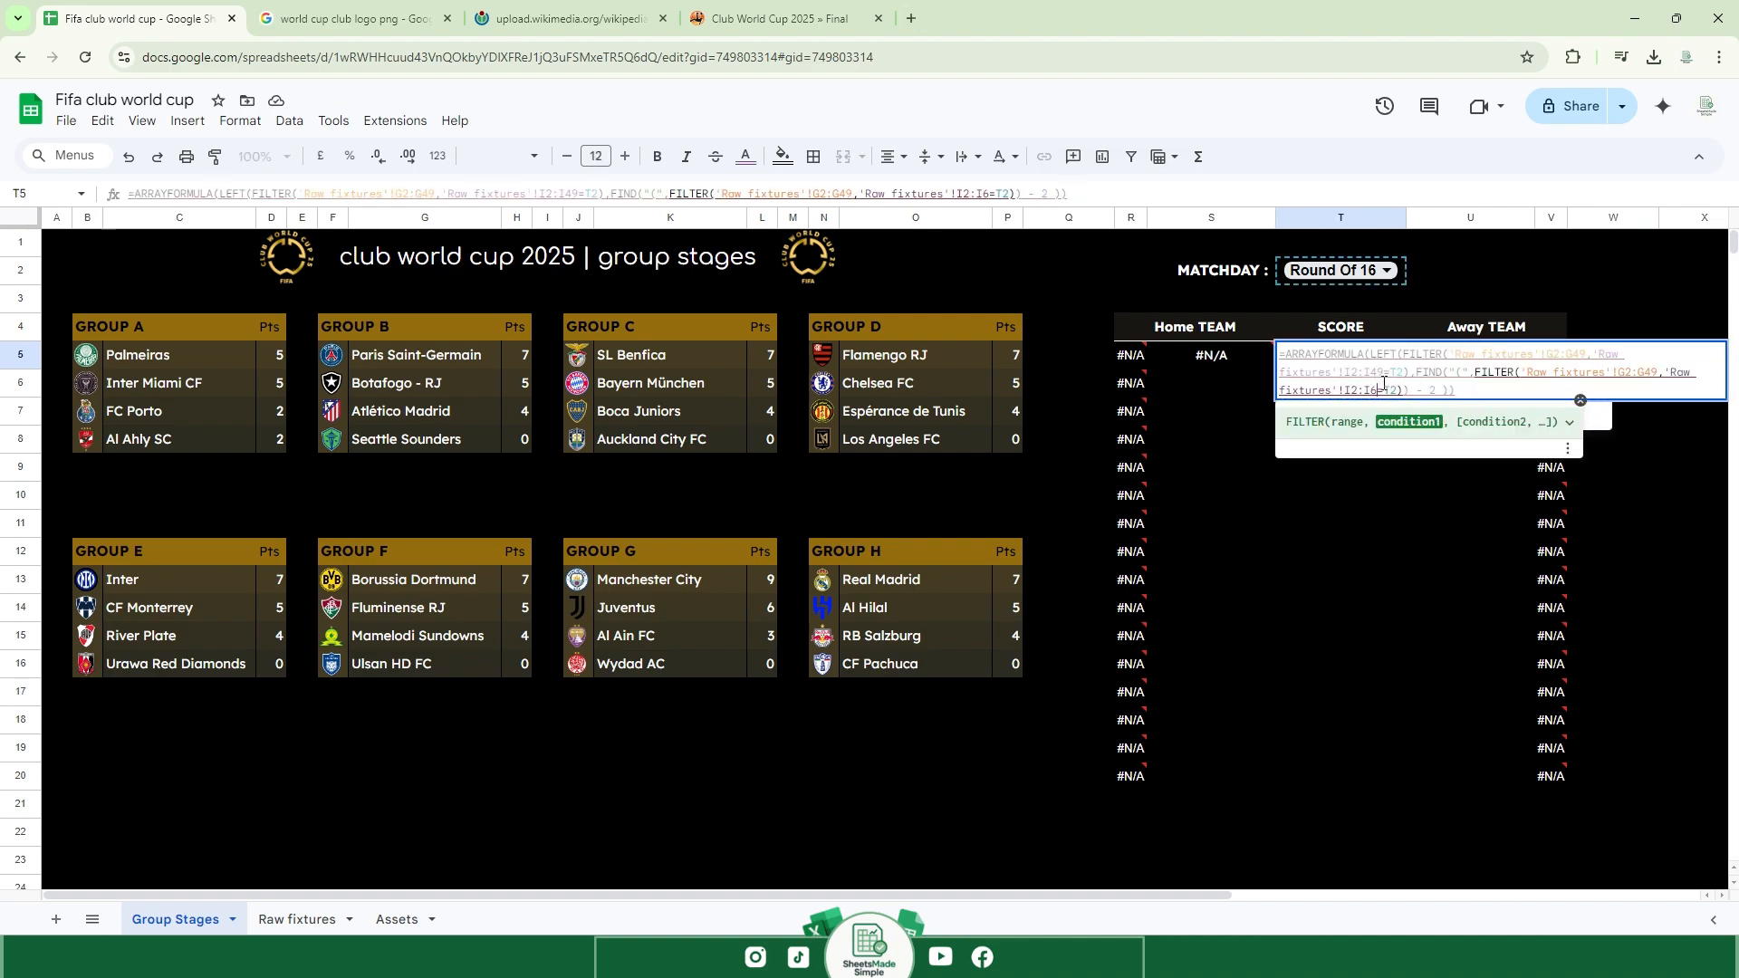
text(5)
click(1657, 371)
key(BackSpace)
key(BackSpace)
text(65)
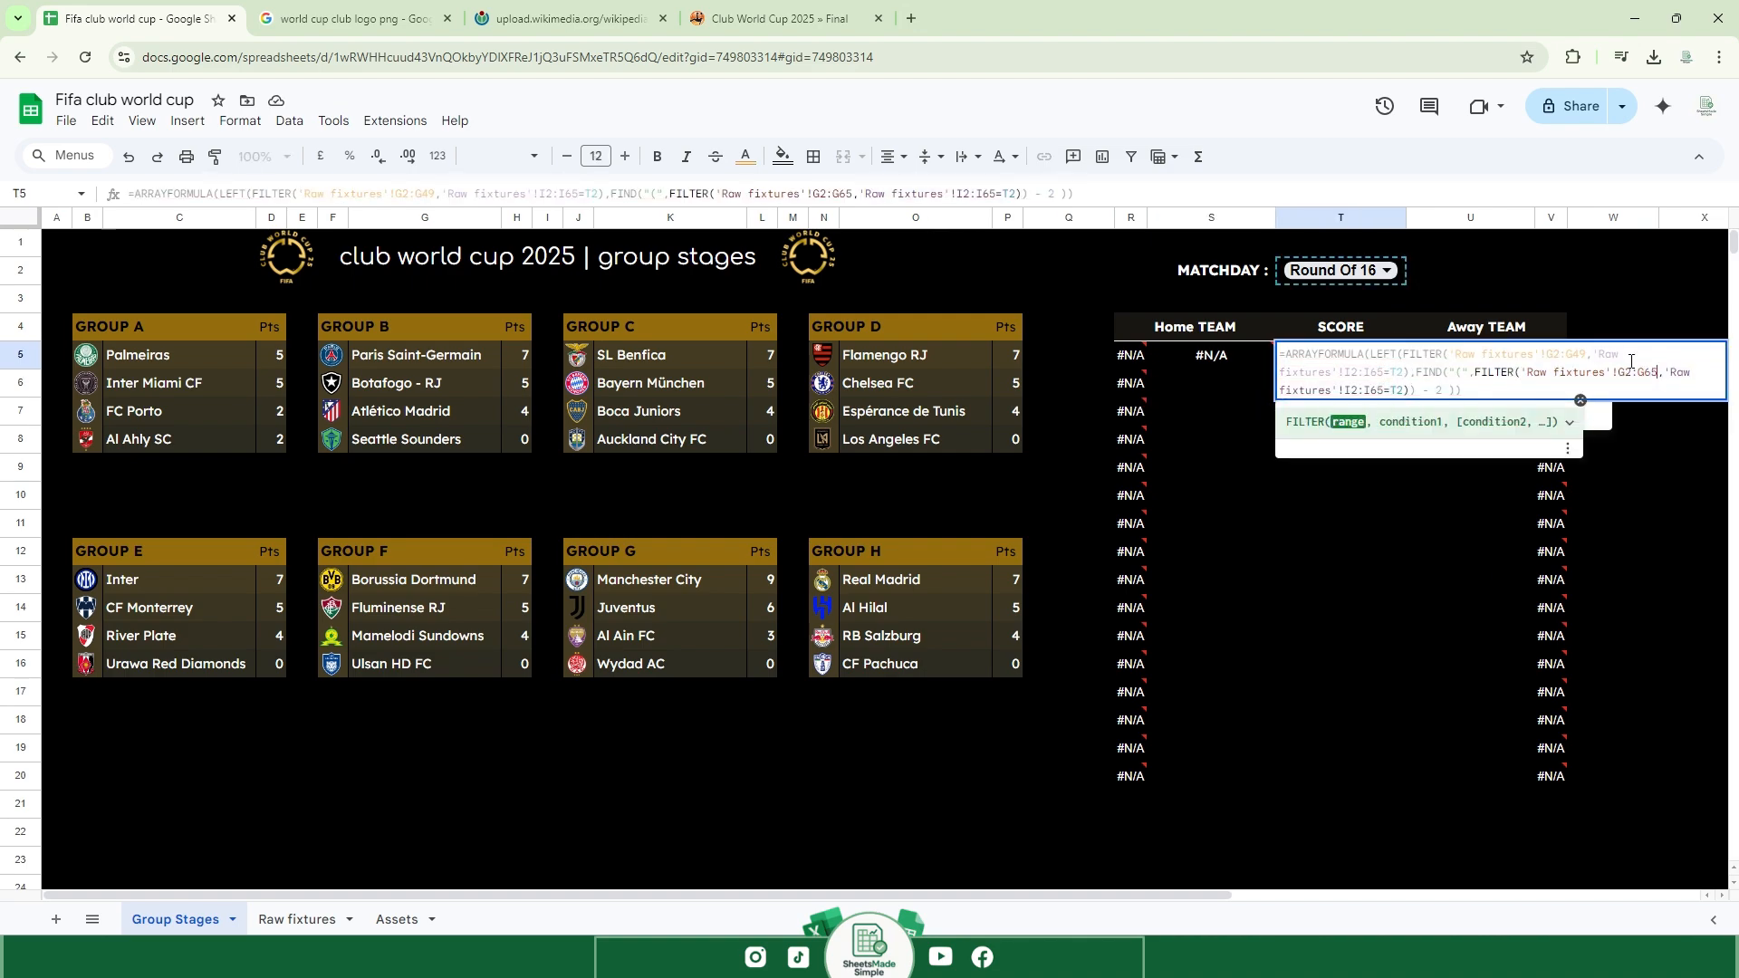
text(65)
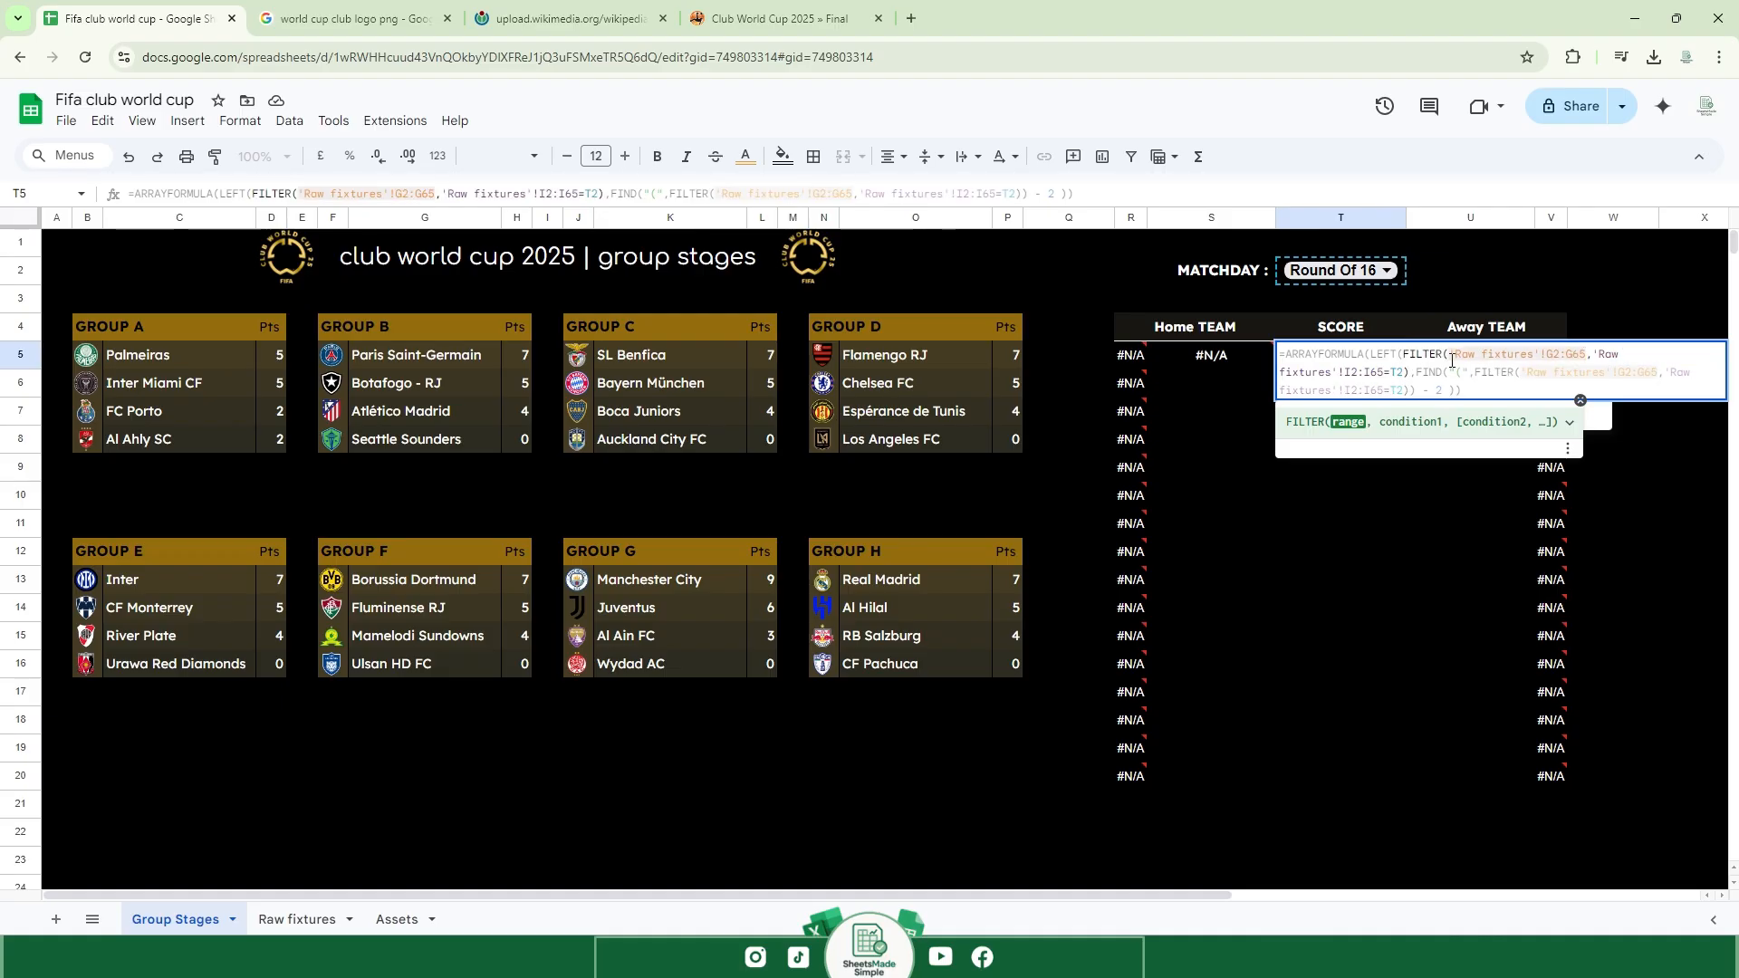
key(Return)
Extend the Raw fixtures ranges in the home team formula in S5 and the away team formula in U5 to row 65.
double_click(1225, 360)
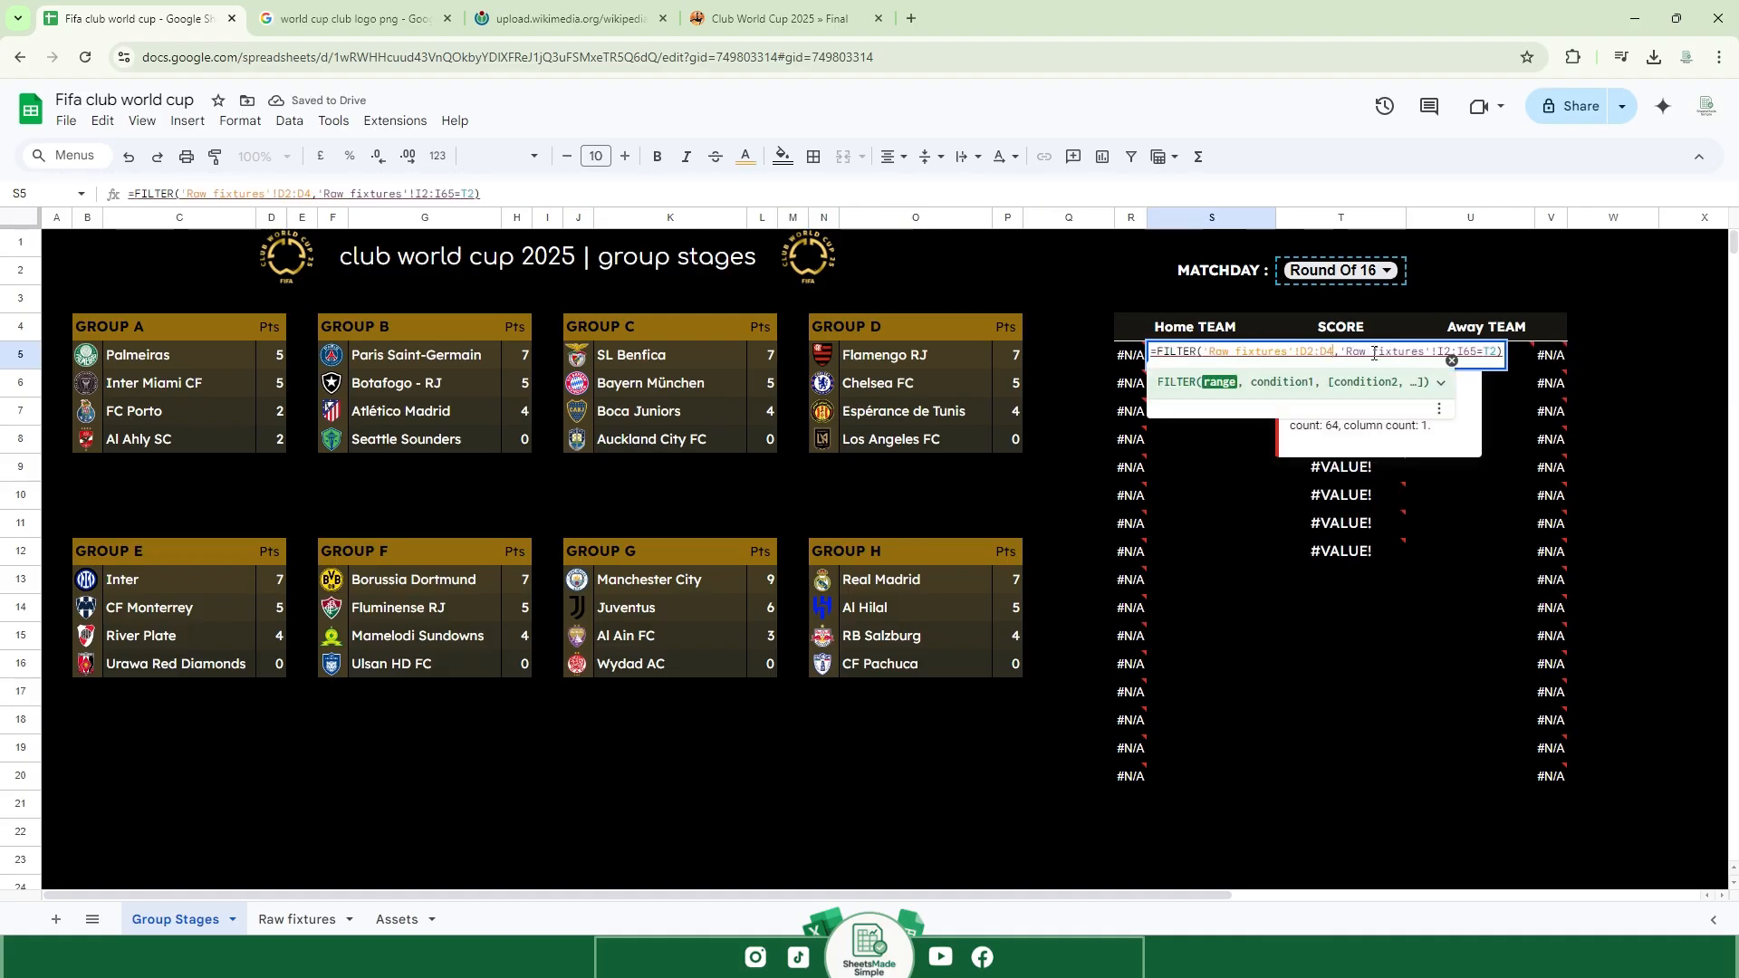
key(BackSpace)
text(65)
key(Return)
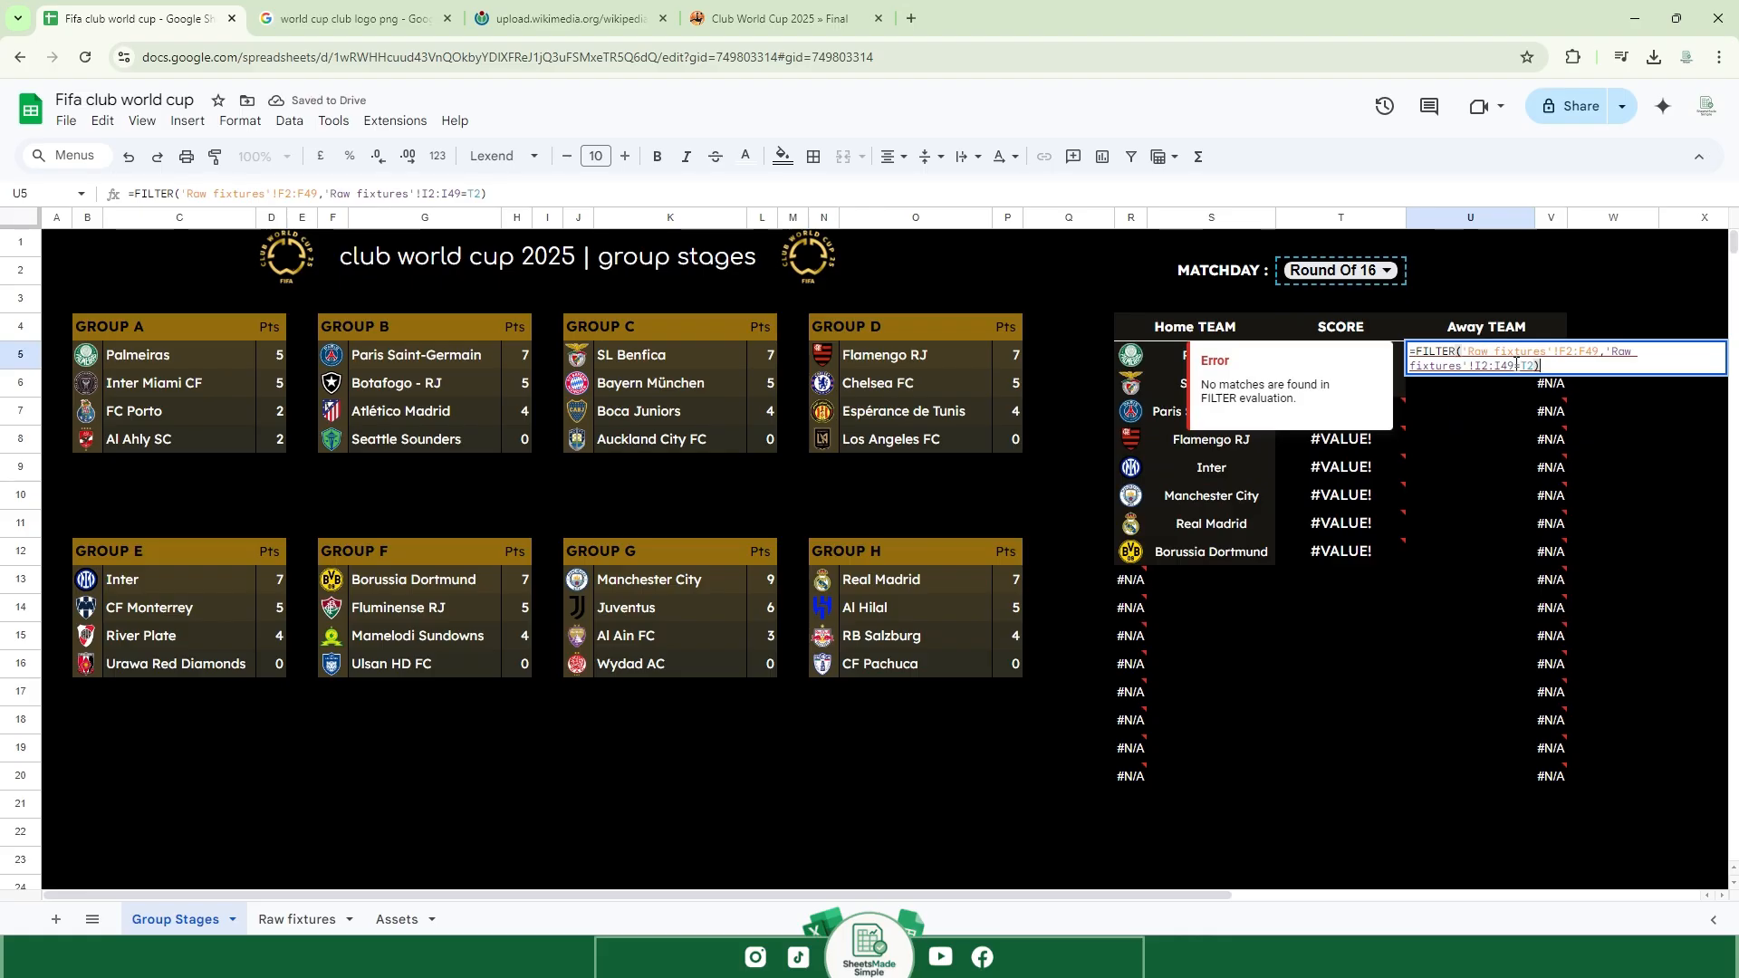
click(1515, 366)
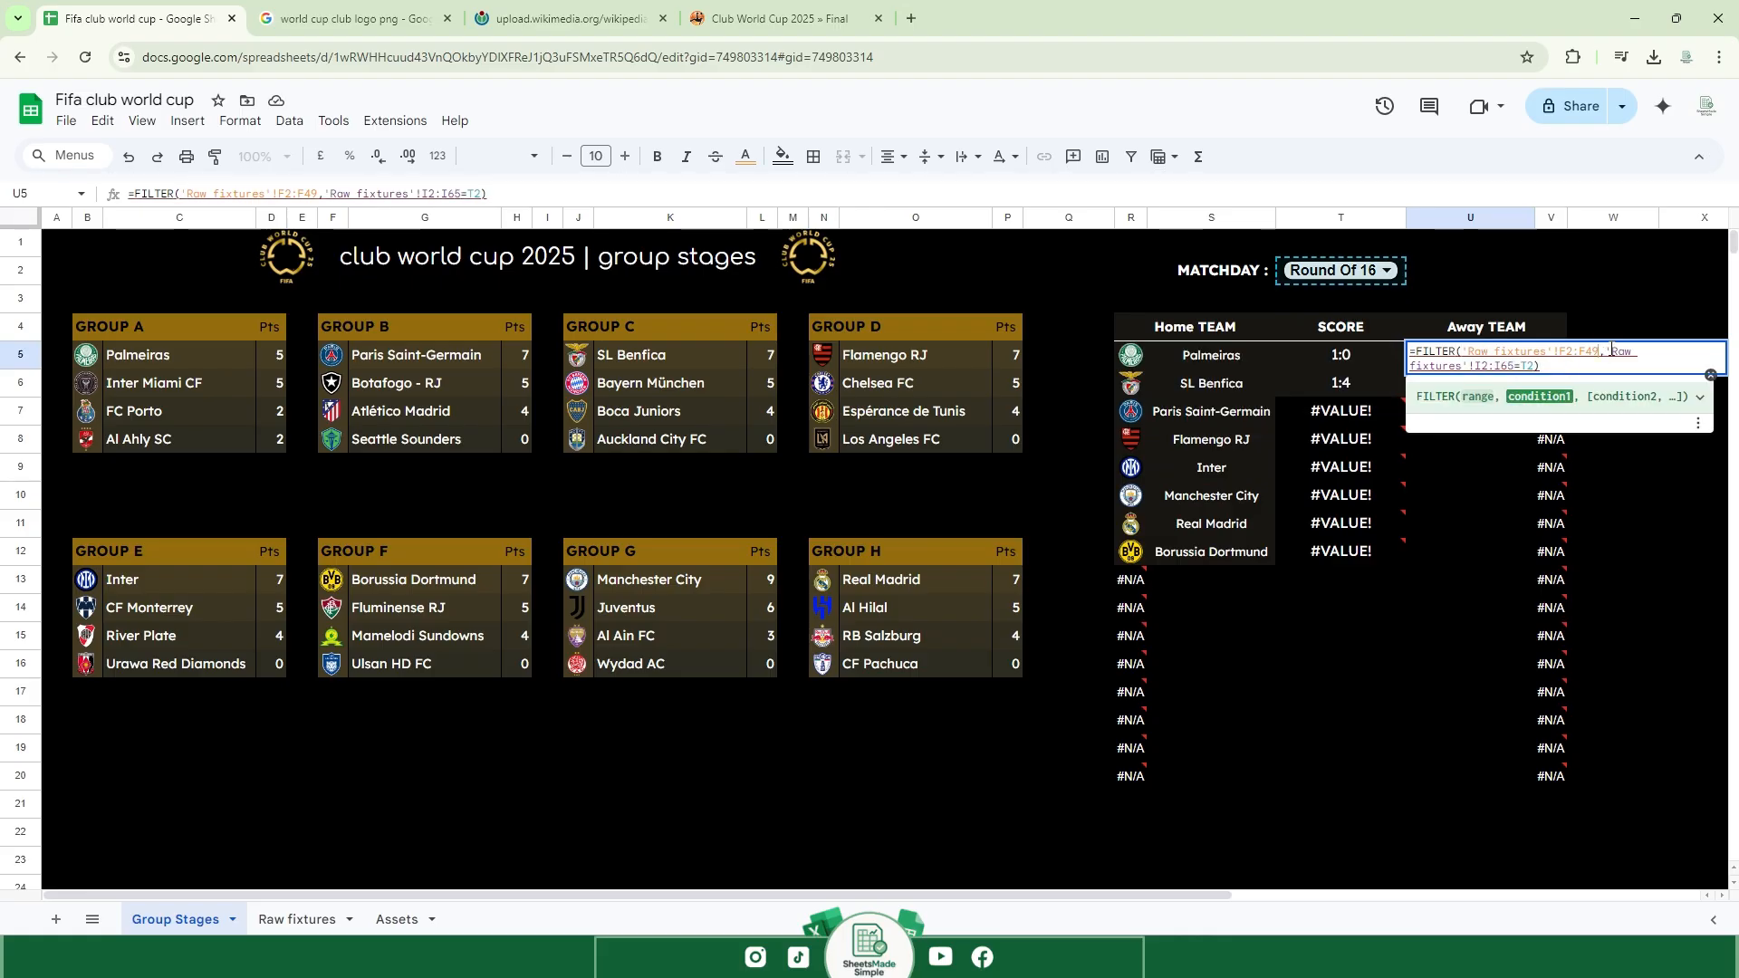
key(Return)
Wrap the score formula in T5 in IFERROR with an empty string as the fallback.
click(1344, 415)
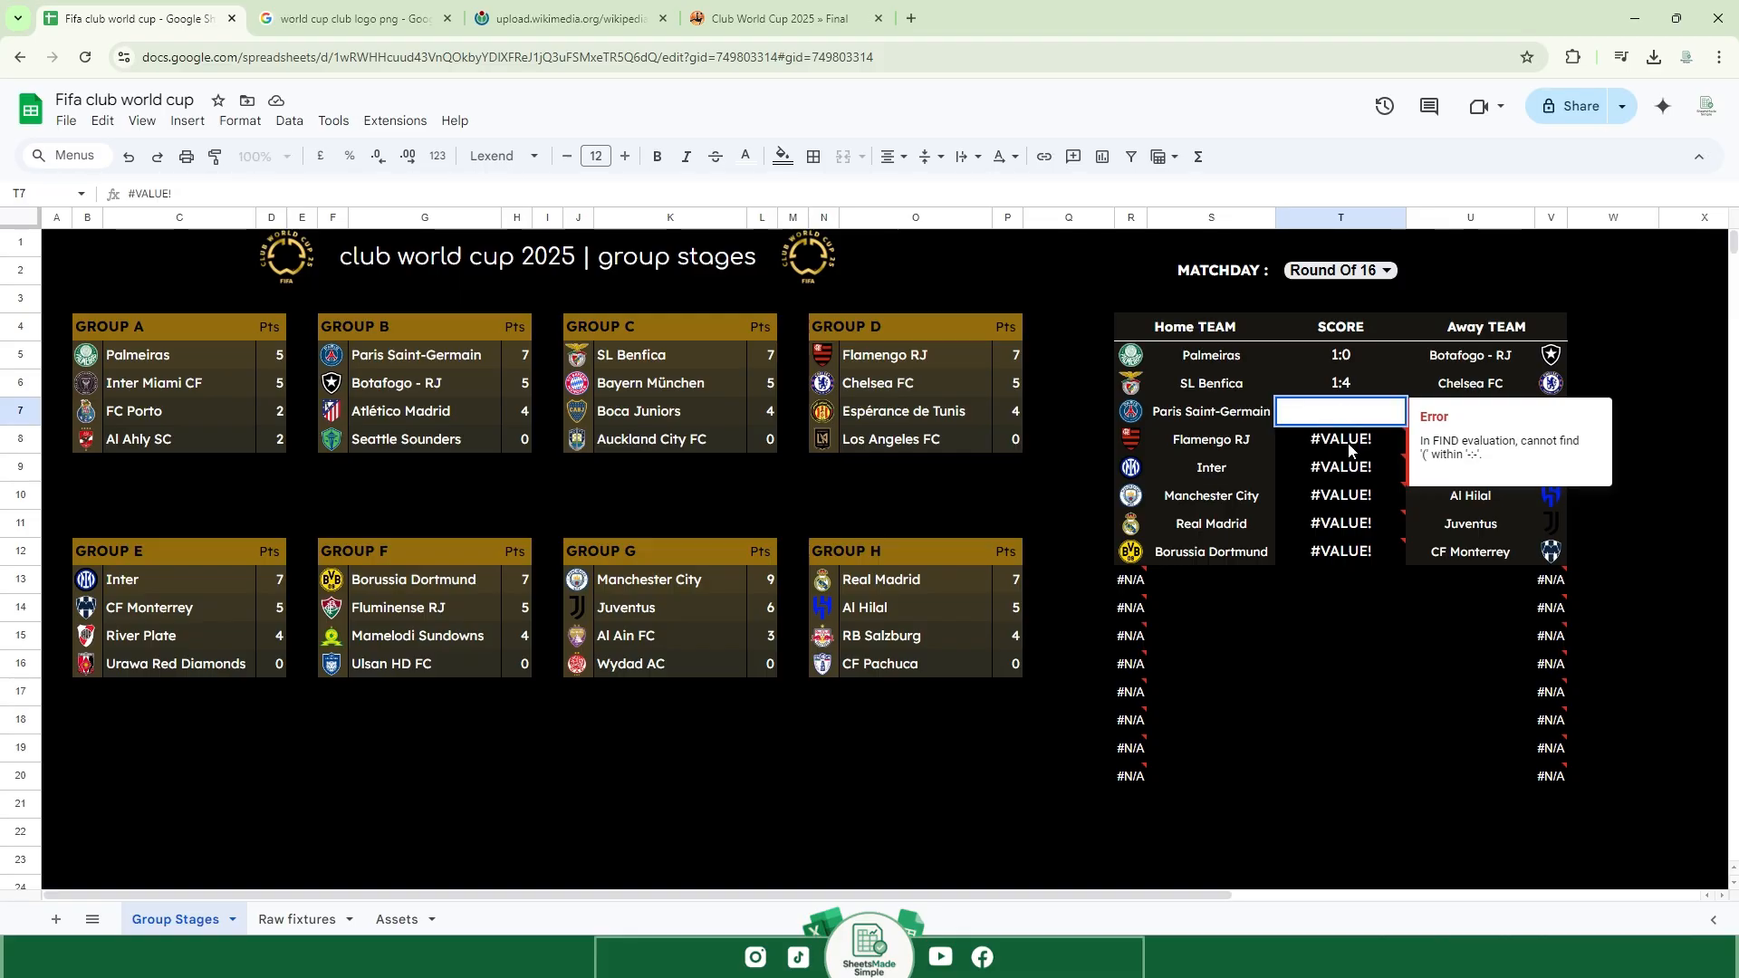
click(1348, 443)
double_click(1348, 356)
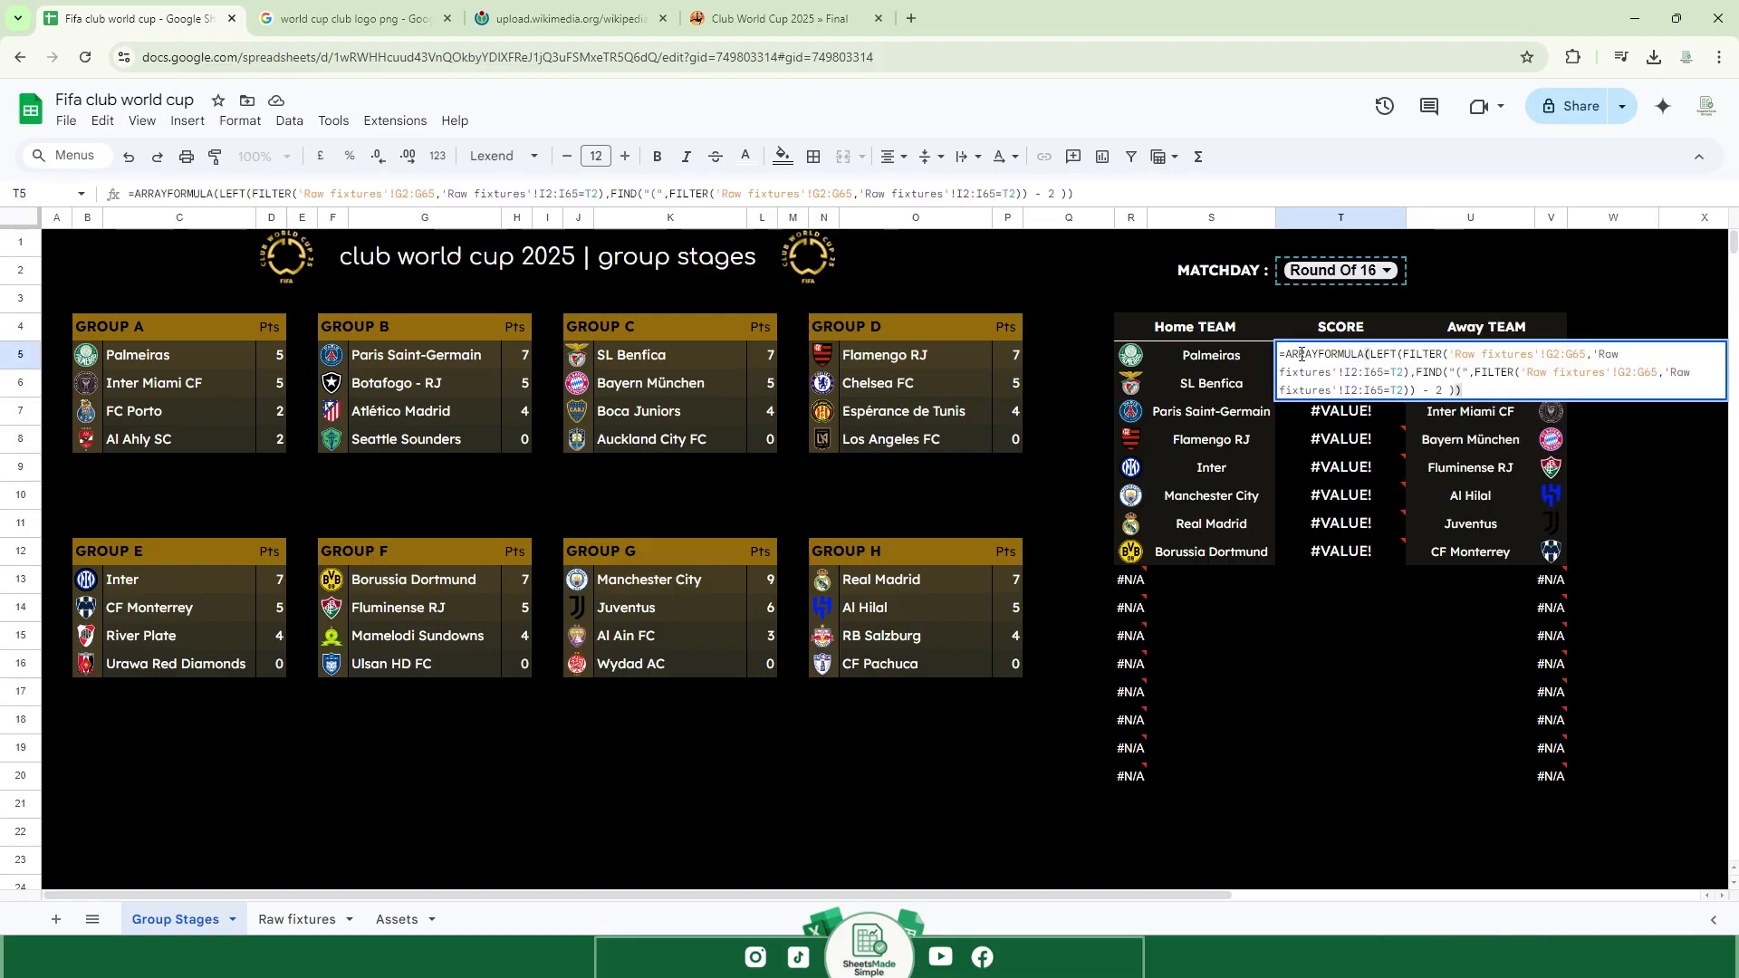
key(Home)
key(Right)
text(IFERROR)
key(Caps_Lock)
text(()
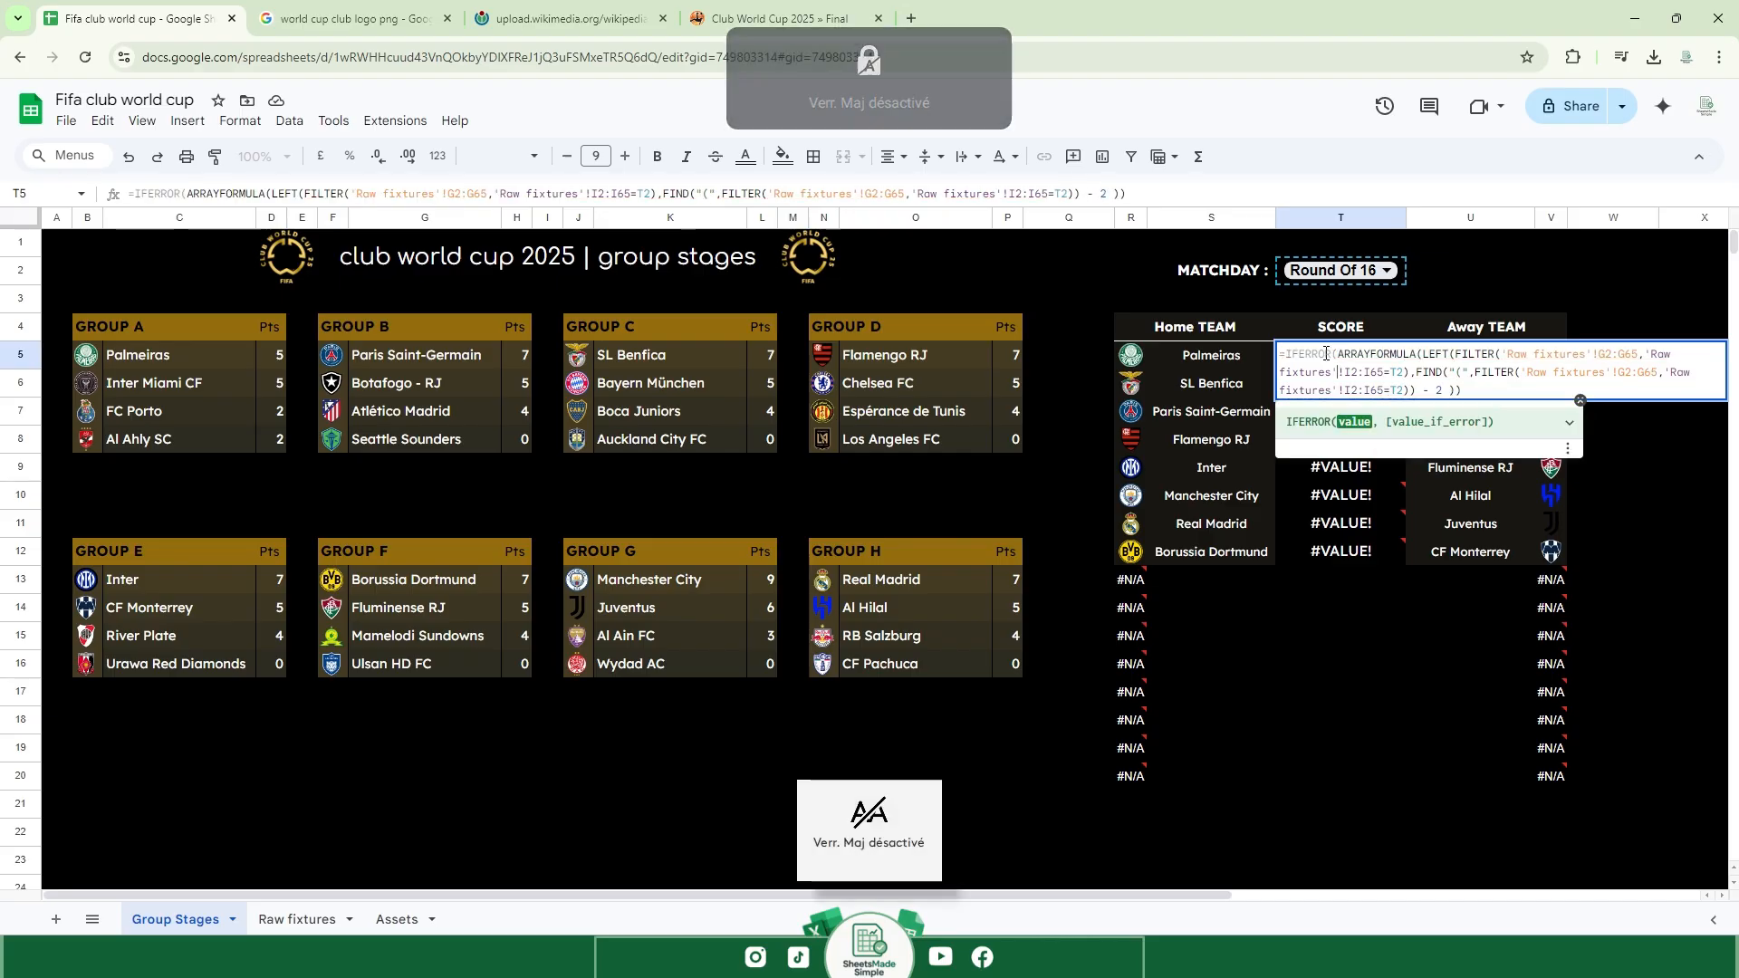
key(End)
text(,""))
key(Caps_Lock)
key(Return)
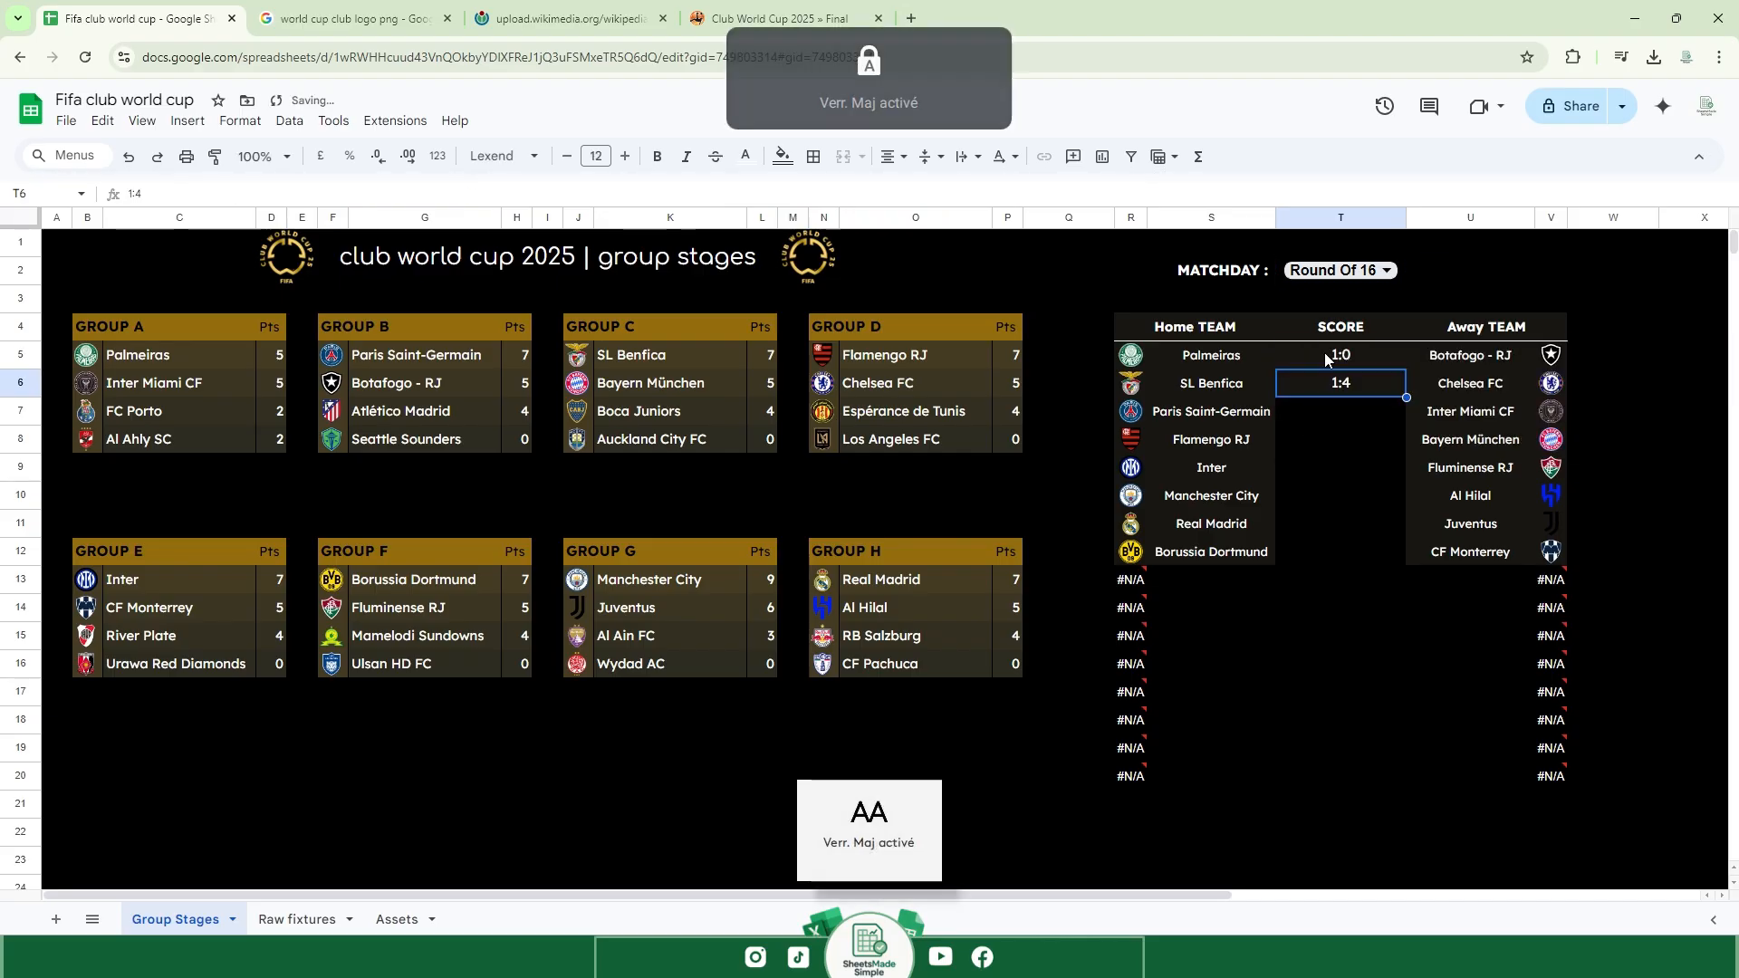
click(1327, 462)
Wrap the home logo formula in R5 in IFERROR with an empty-string fallback and fill it down to R20.
double_click(1137, 363)
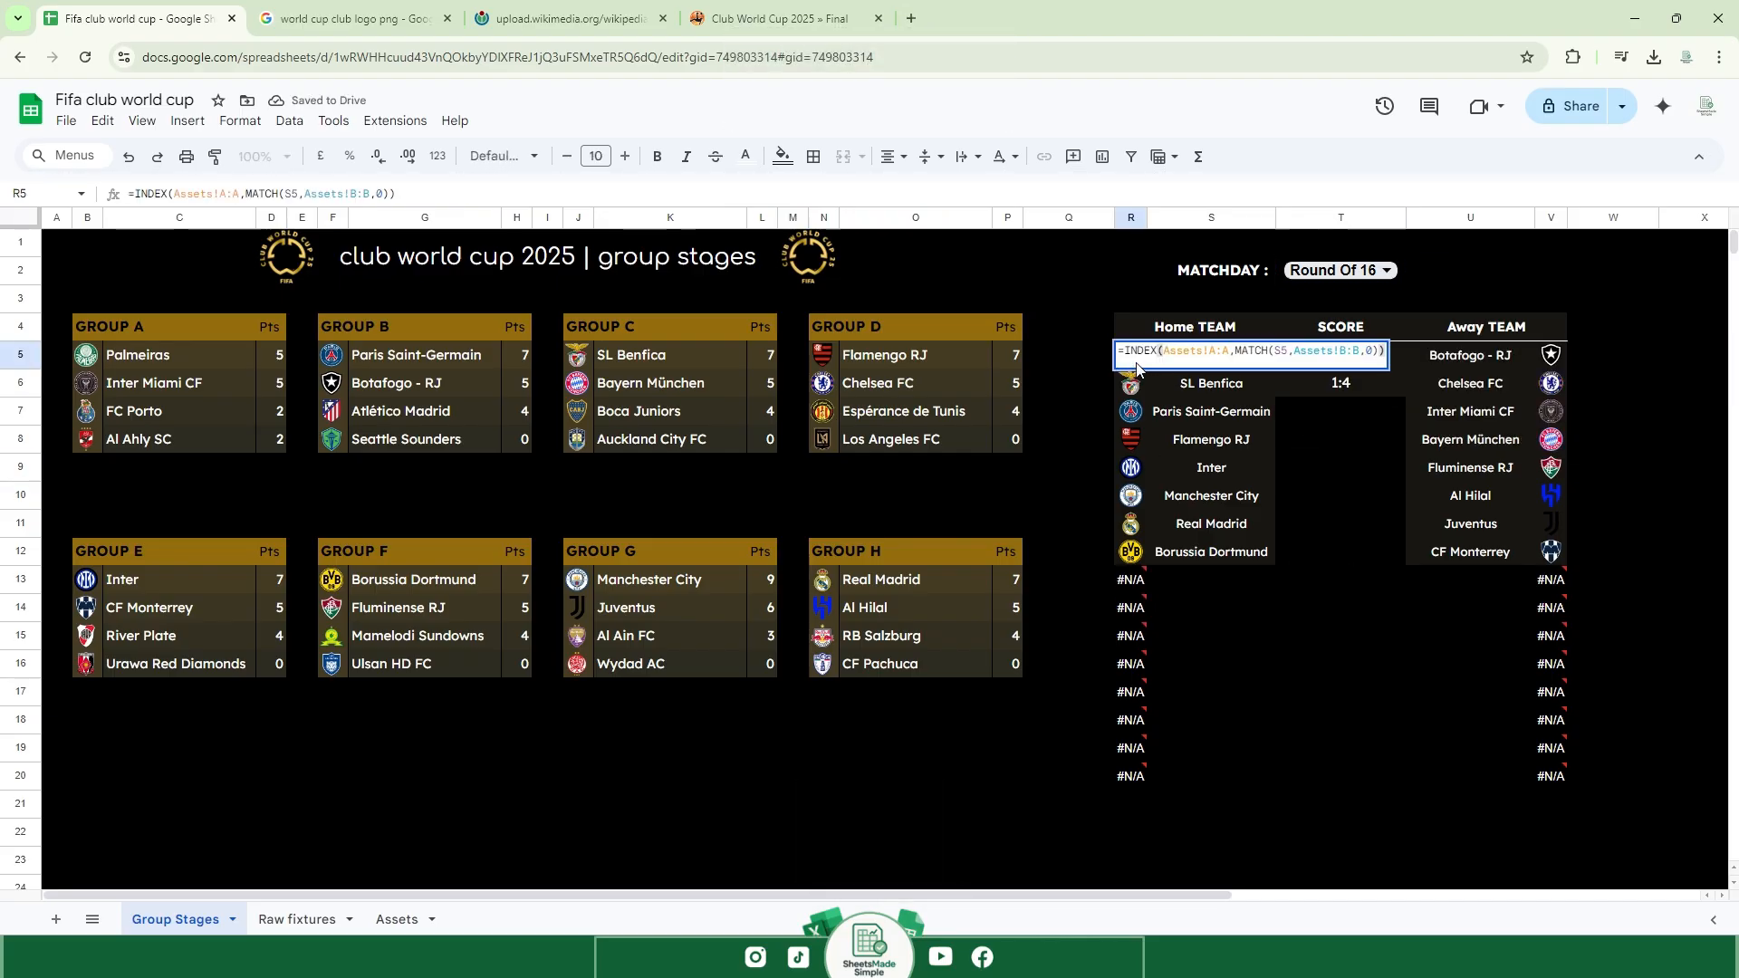
text(IFERROR)
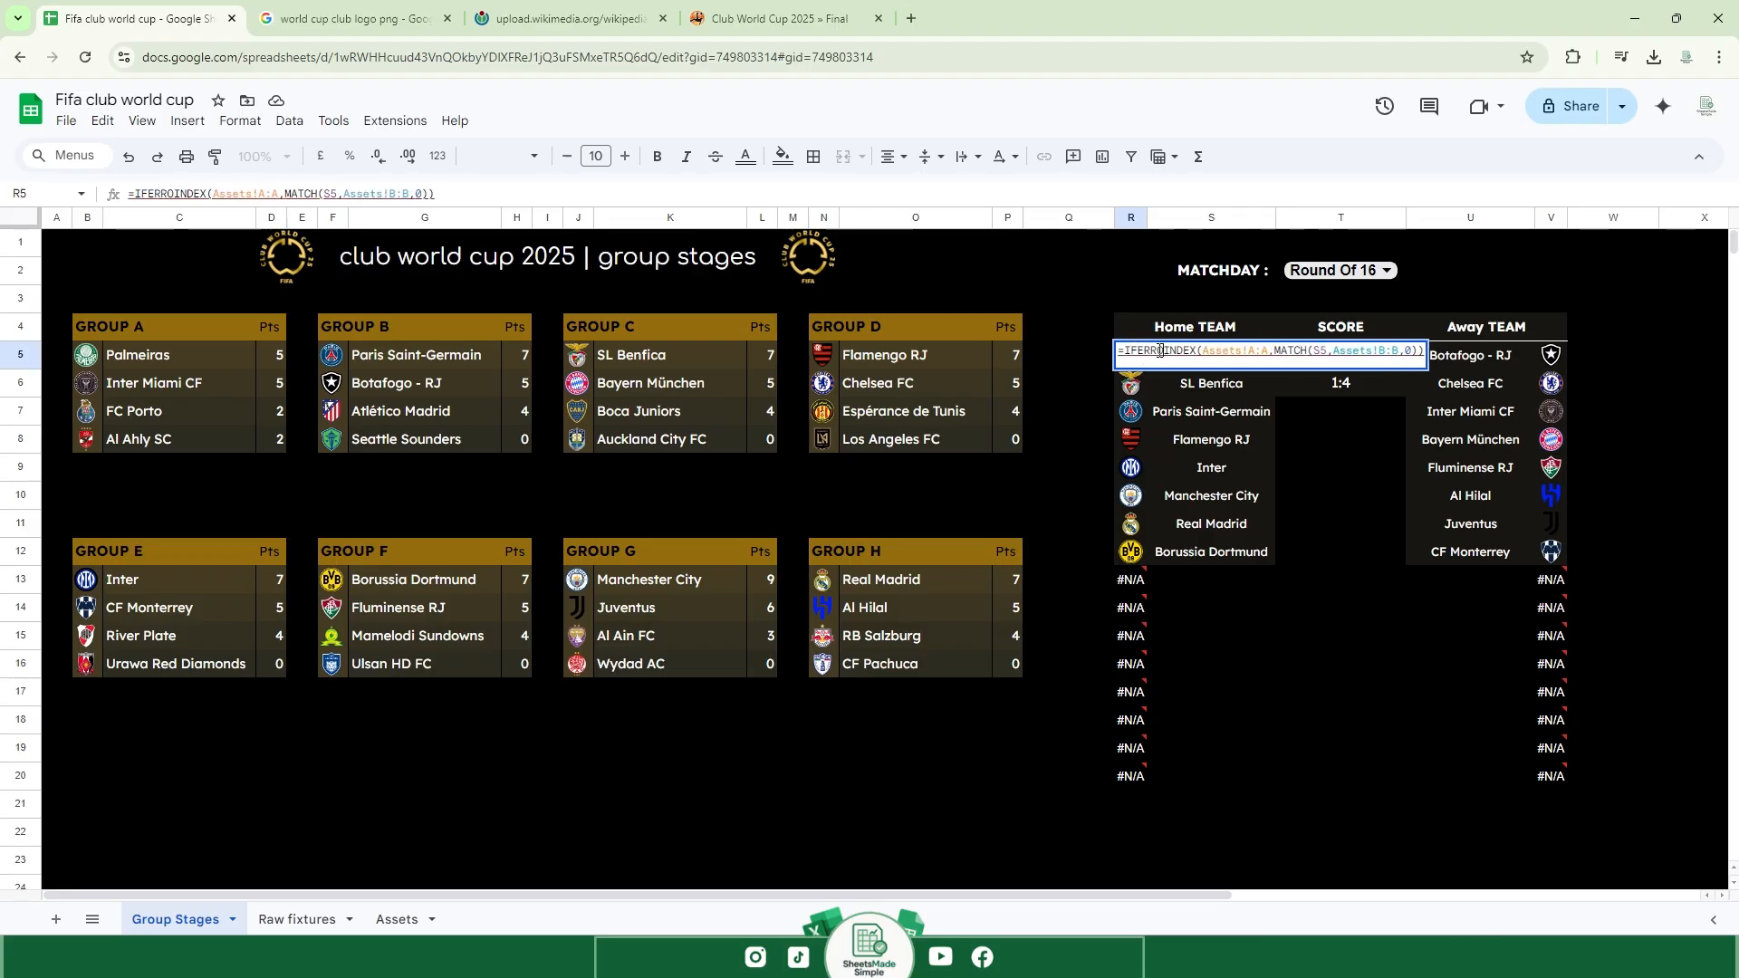
key(Caps_Lock)
text(()
key(End)
text(,""))
key(Return)
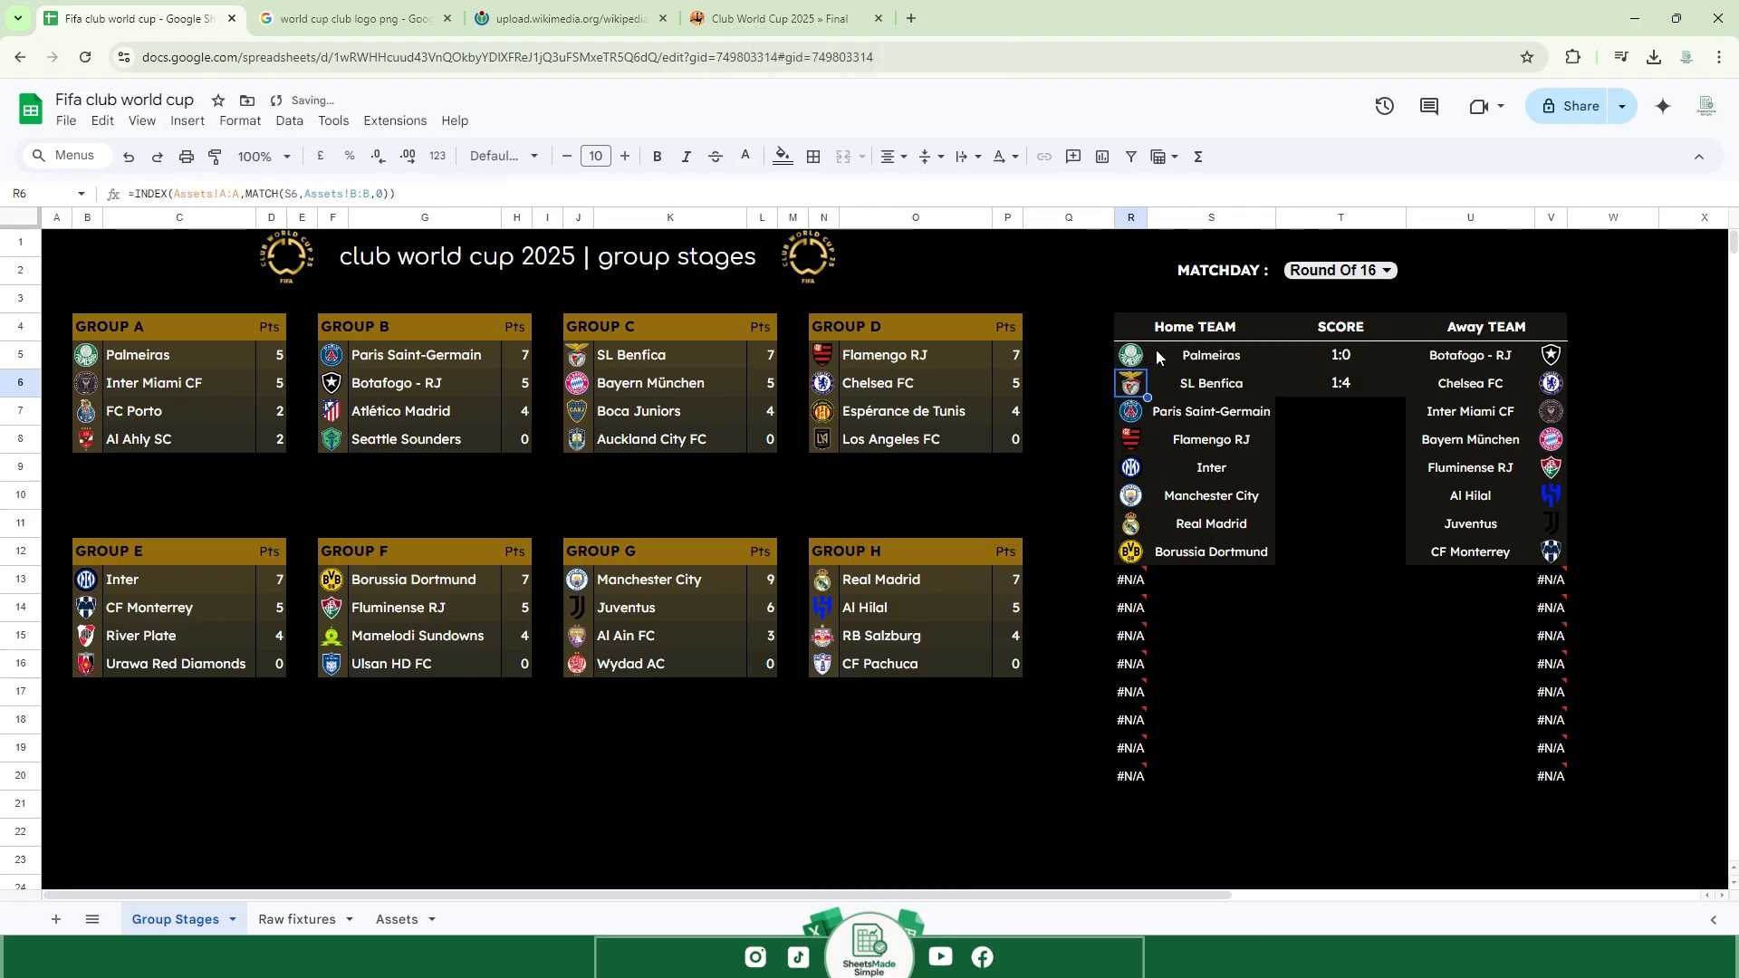
drag(1136, 702, 1134, 779)
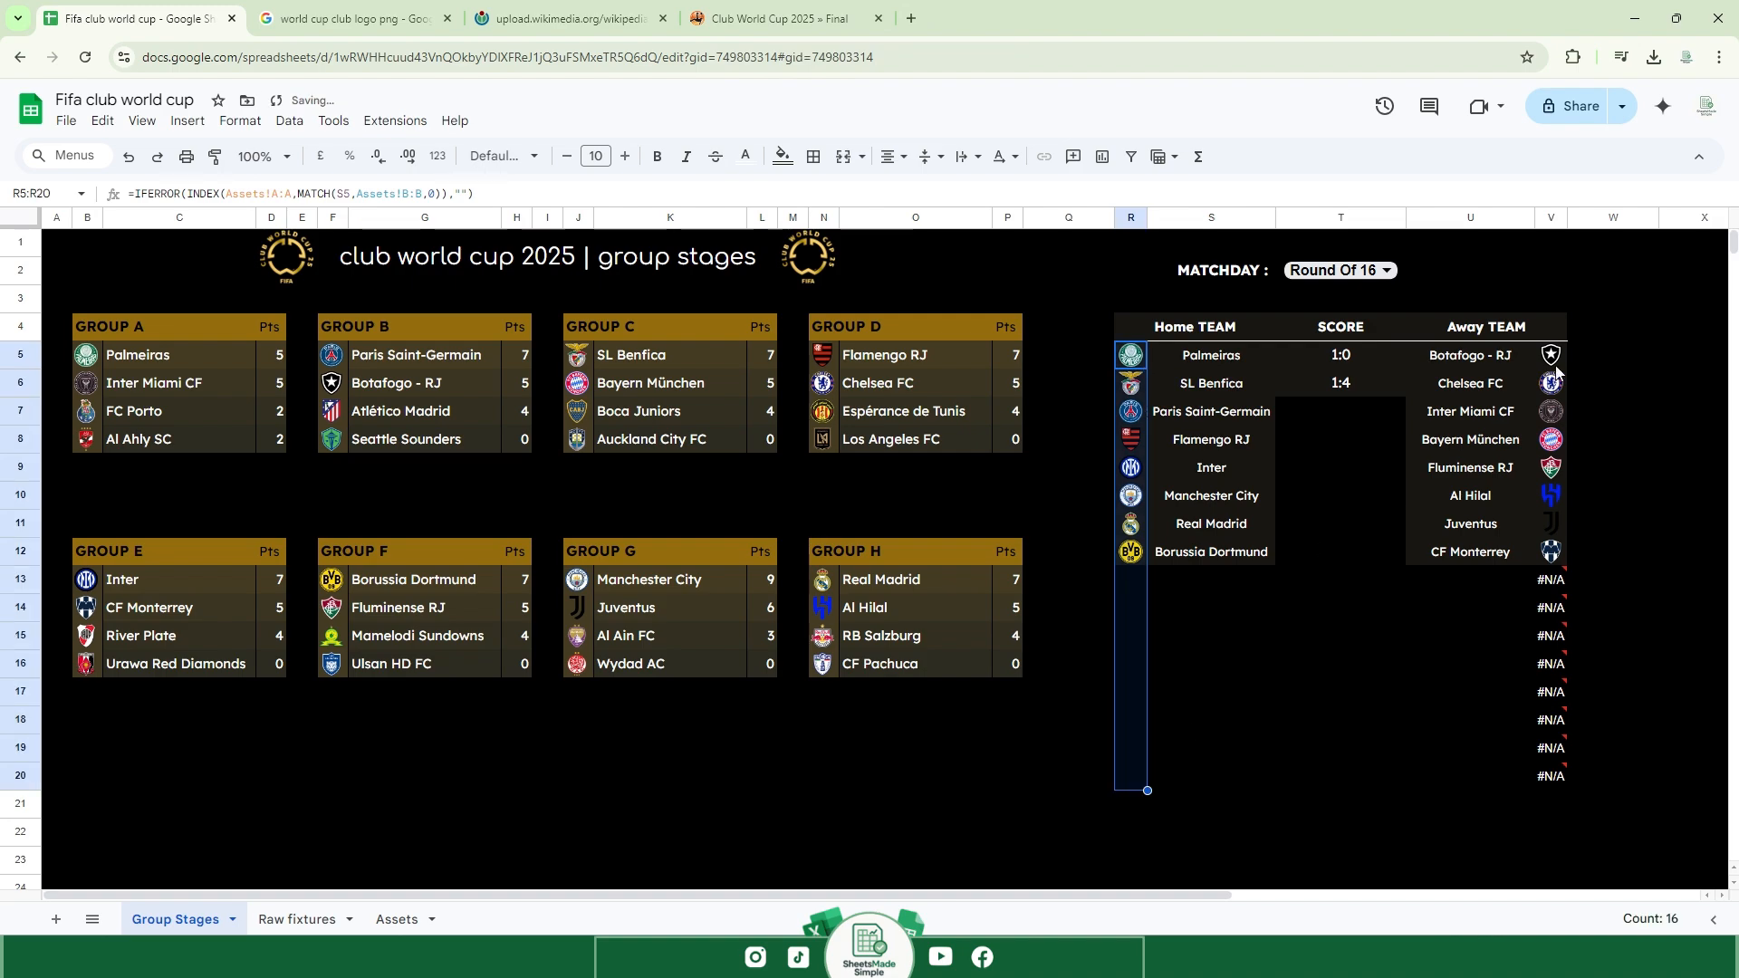
Wrap the away logo formula in V5 in IFERROR with an empty-string fallback and fill it down to V20.
double_click(1549, 353)
key(Up)
key(Up)
key(Right)
key(Caps_Lock)
text(IFERROR)
key(Caps_Lock)
text(()
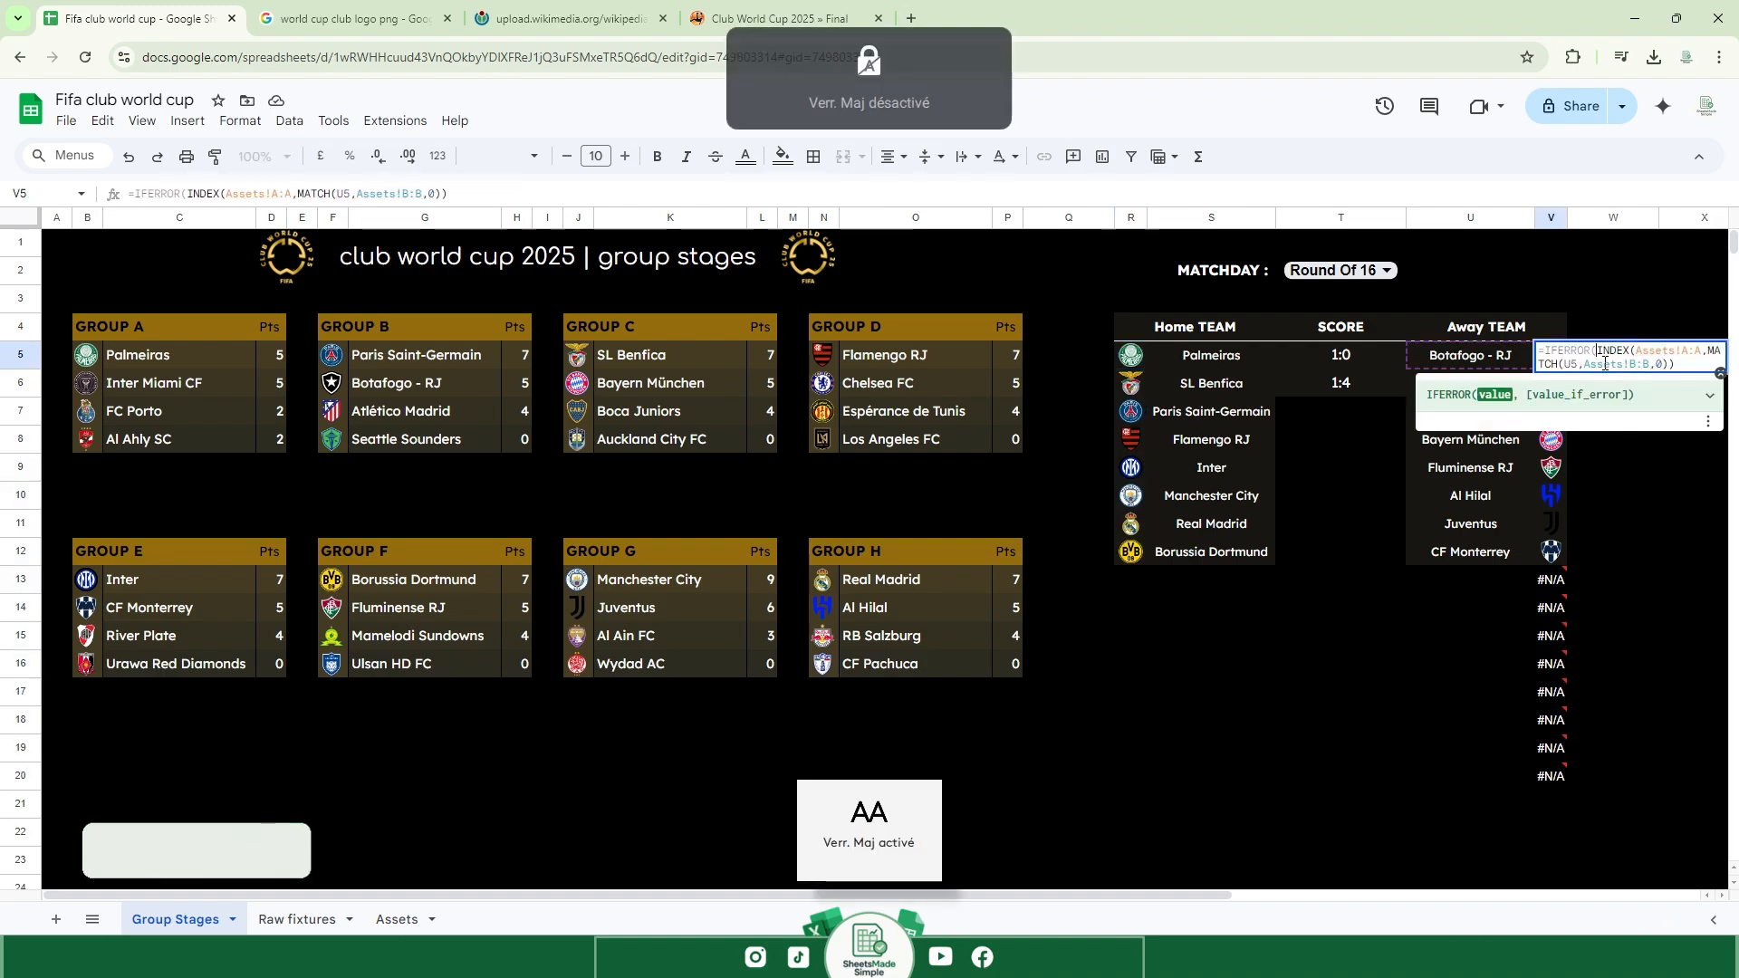
key(Down)
key(Down)
text(,'")
key(Return)
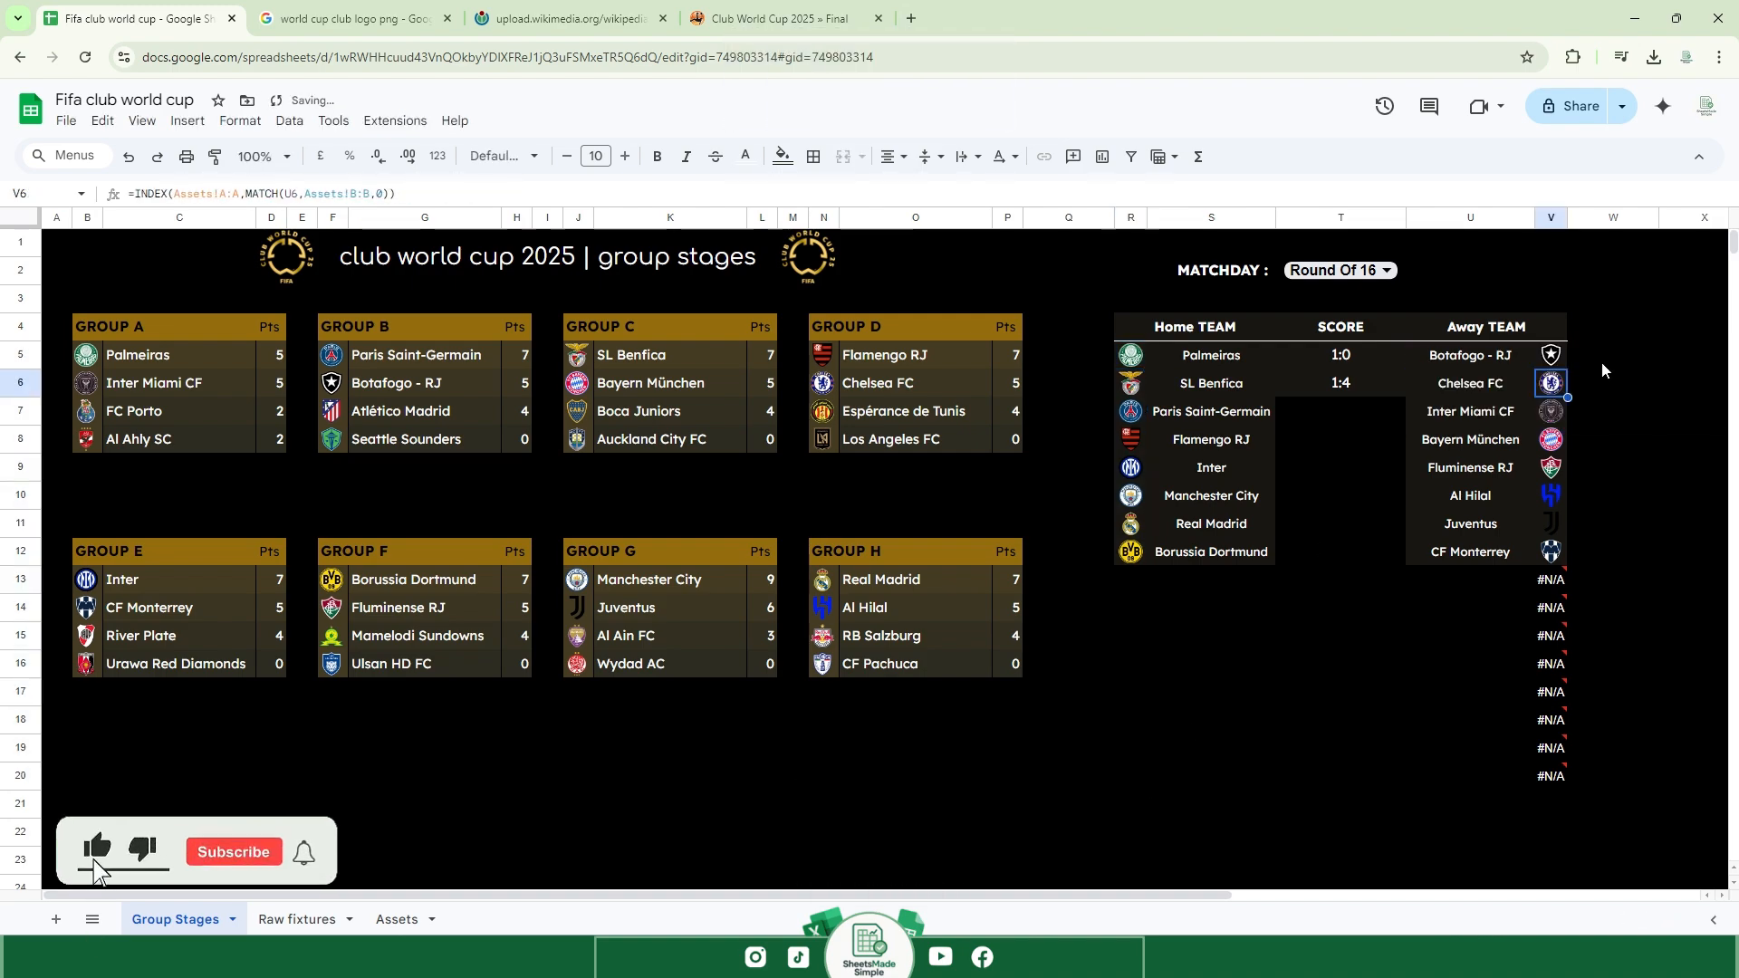
drag(1567, 370, 1562, 776)
click(1640, 654)
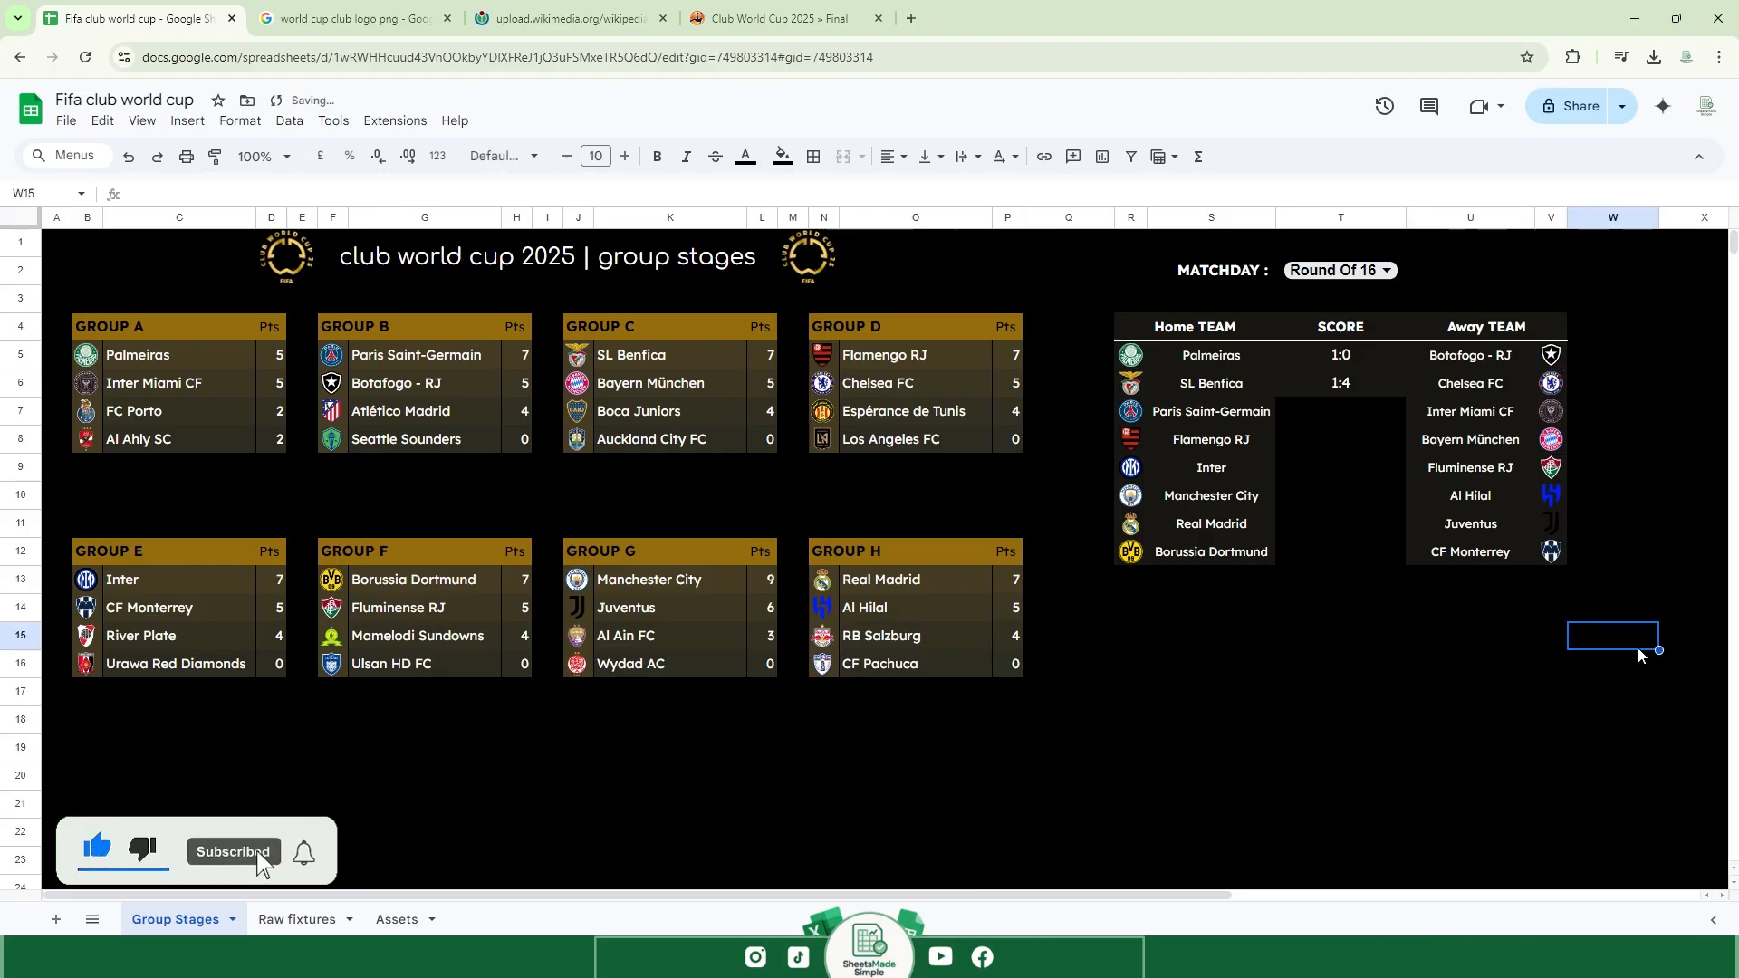